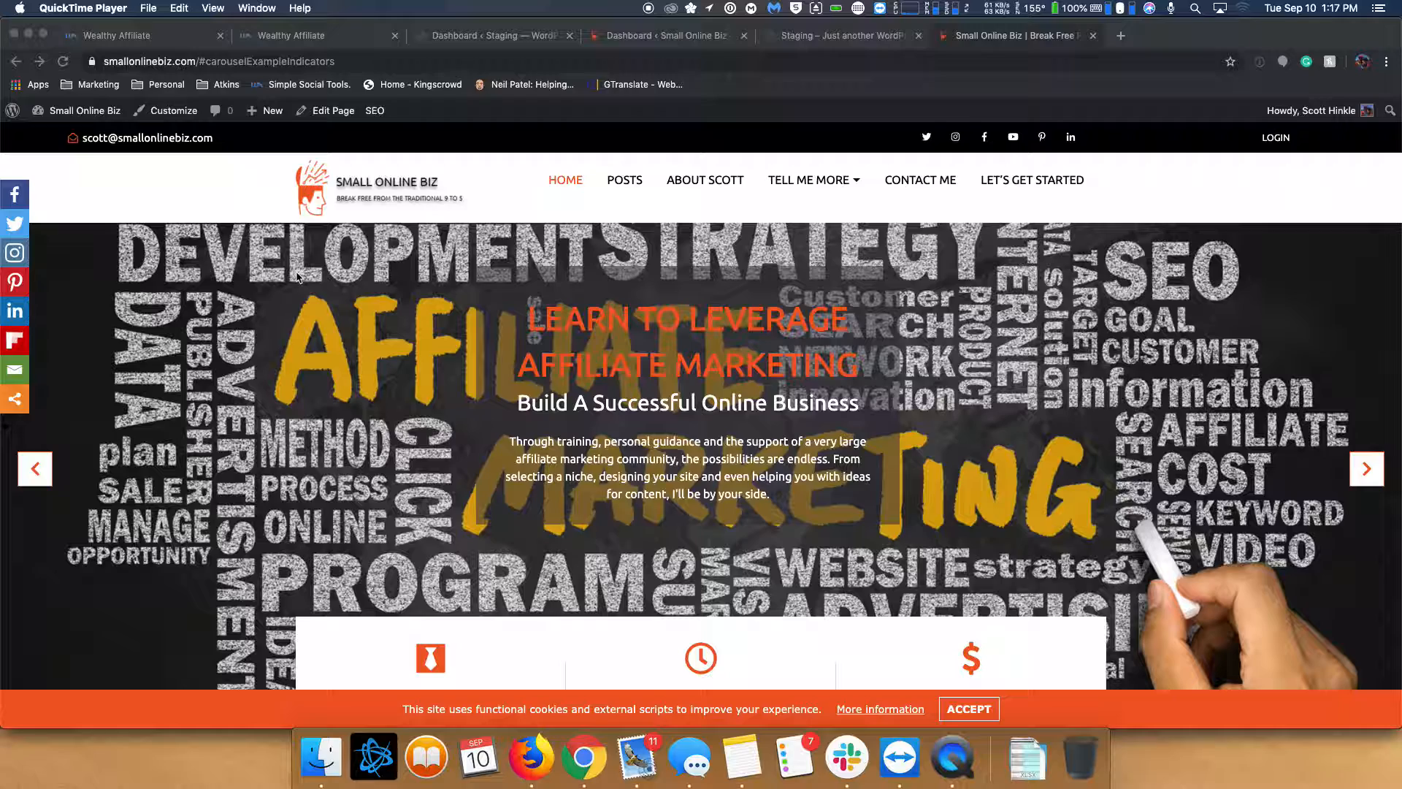
# - Look through the Small Online Biz home page from the slider down to the newsletter sign-up and return to the slider
pyautogui.scroll(-8, 657, 405)
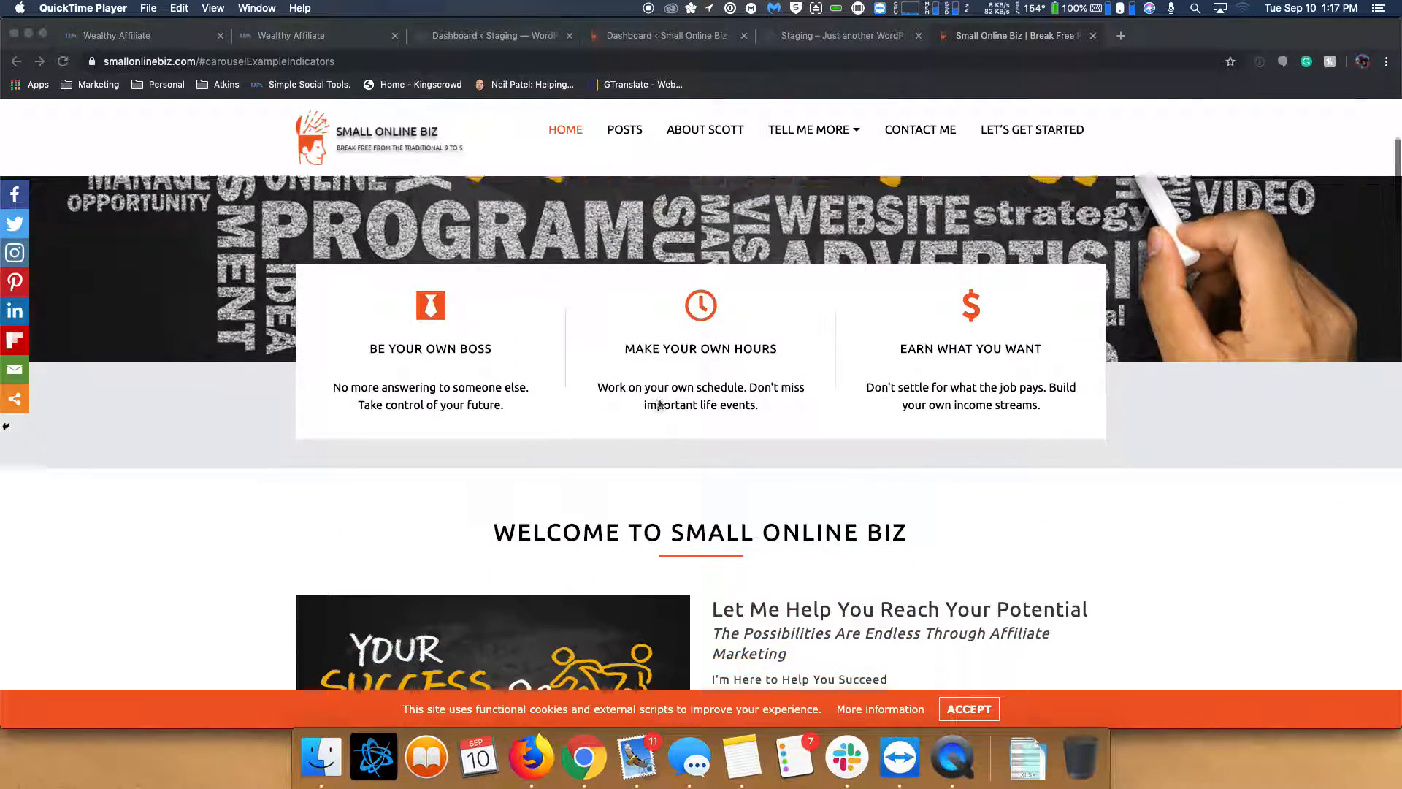
pyautogui.scroll(-1, 661, 407)
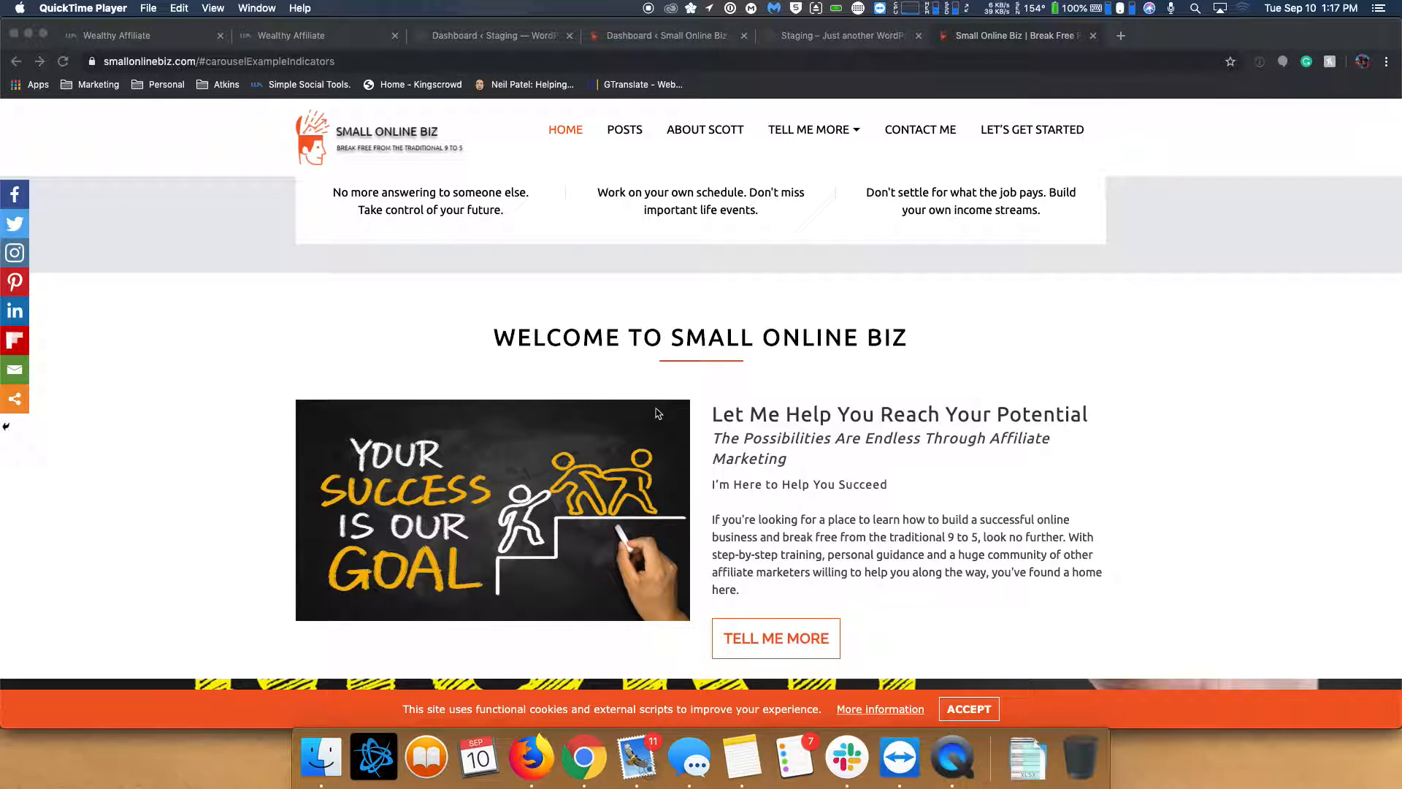
pyautogui.scroll(-8, 658, 413)
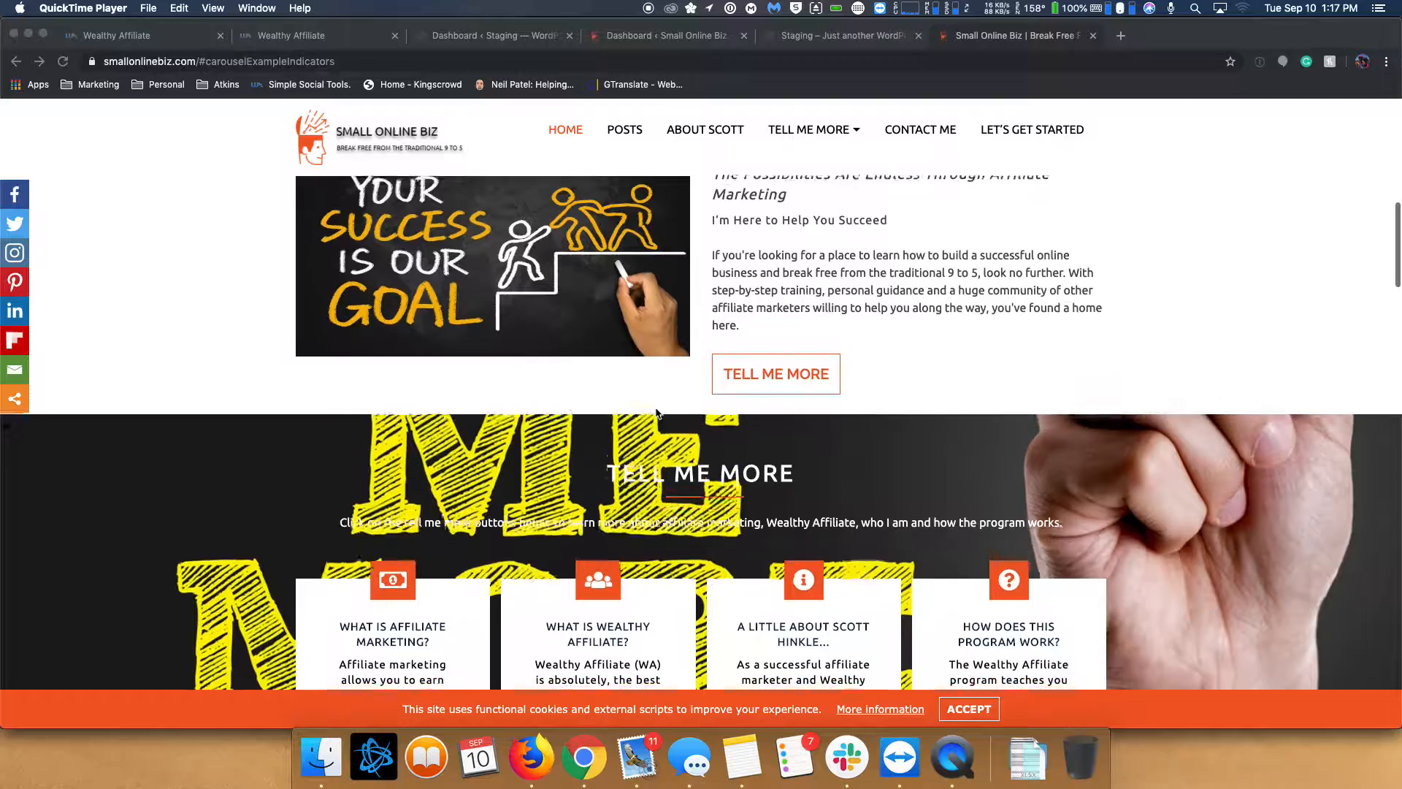
pyautogui.scroll(-10, 657, 413)
pyautogui.scroll(-8, 656, 413)
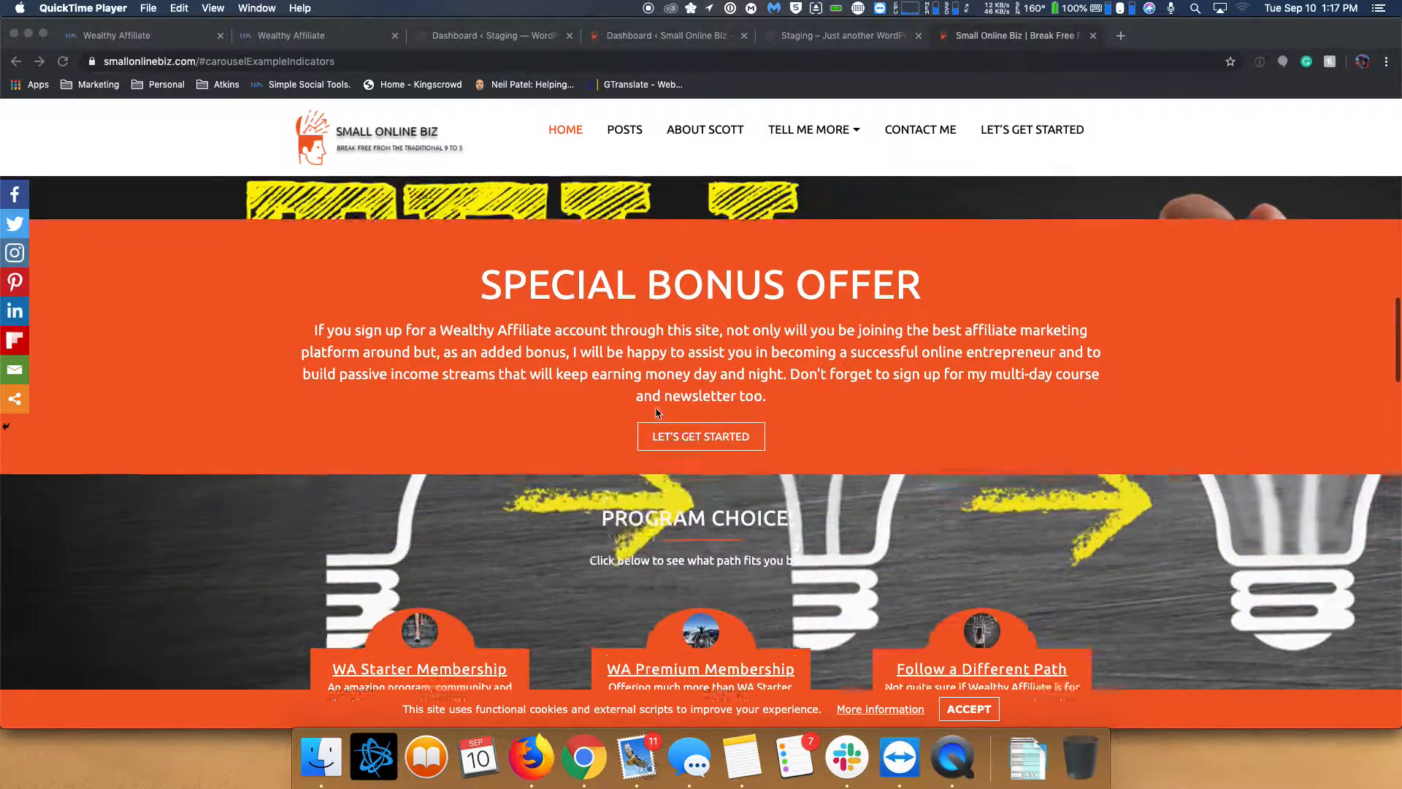
pyautogui.scroll(-12, 656, 413)
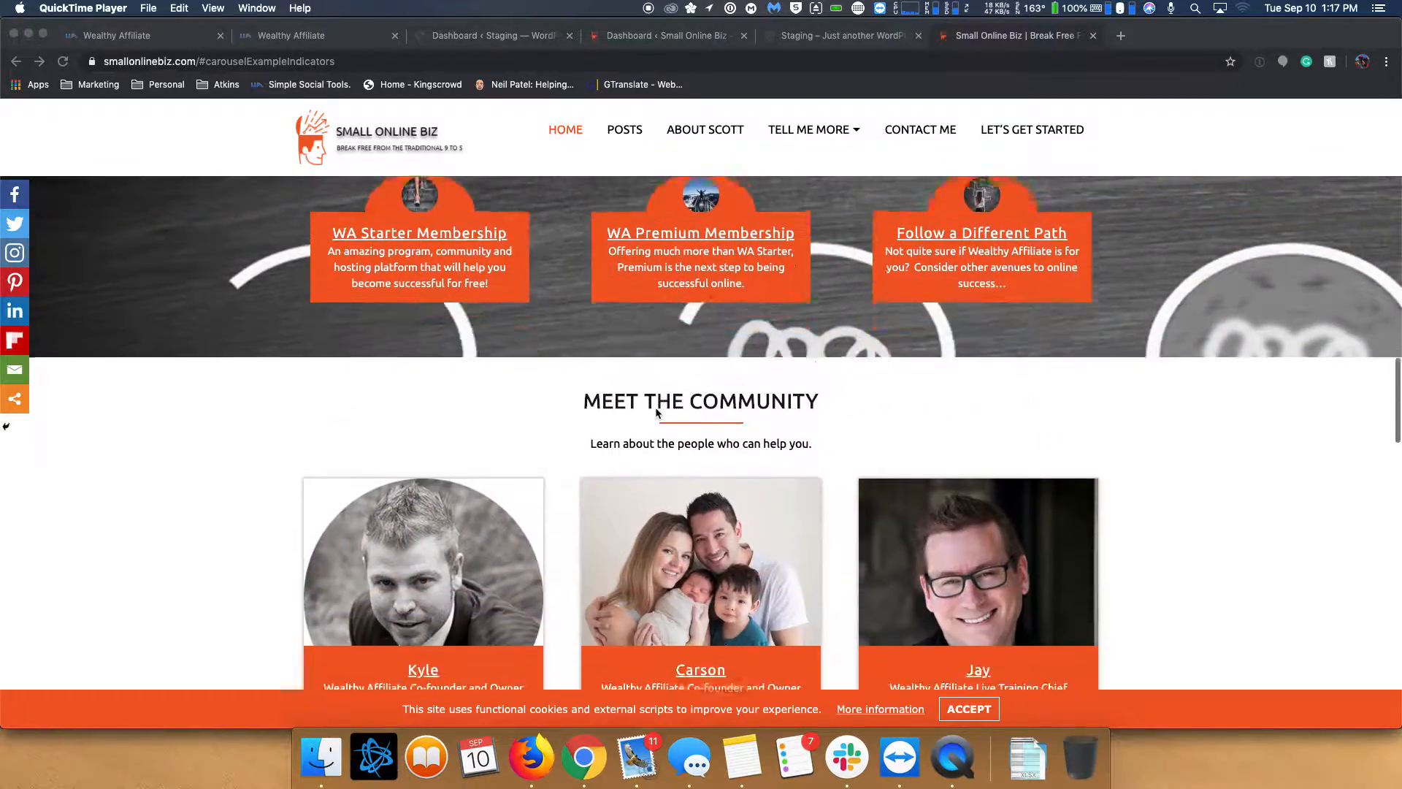
pyautogui.scroll(-20, 657, 413)
pyautogui.scroll(-18, 656, 413)
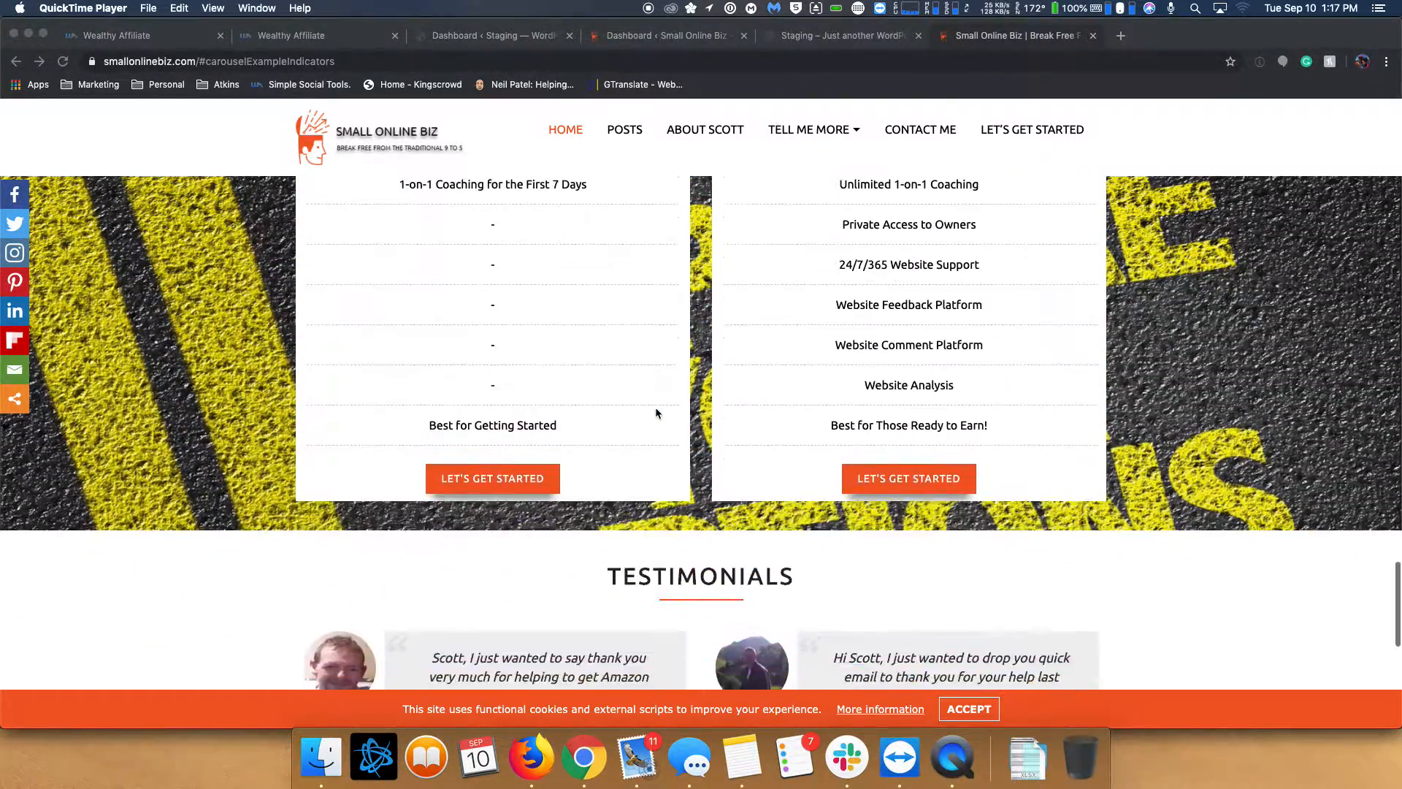
pyautogui.scroll(-10, 656, 413)
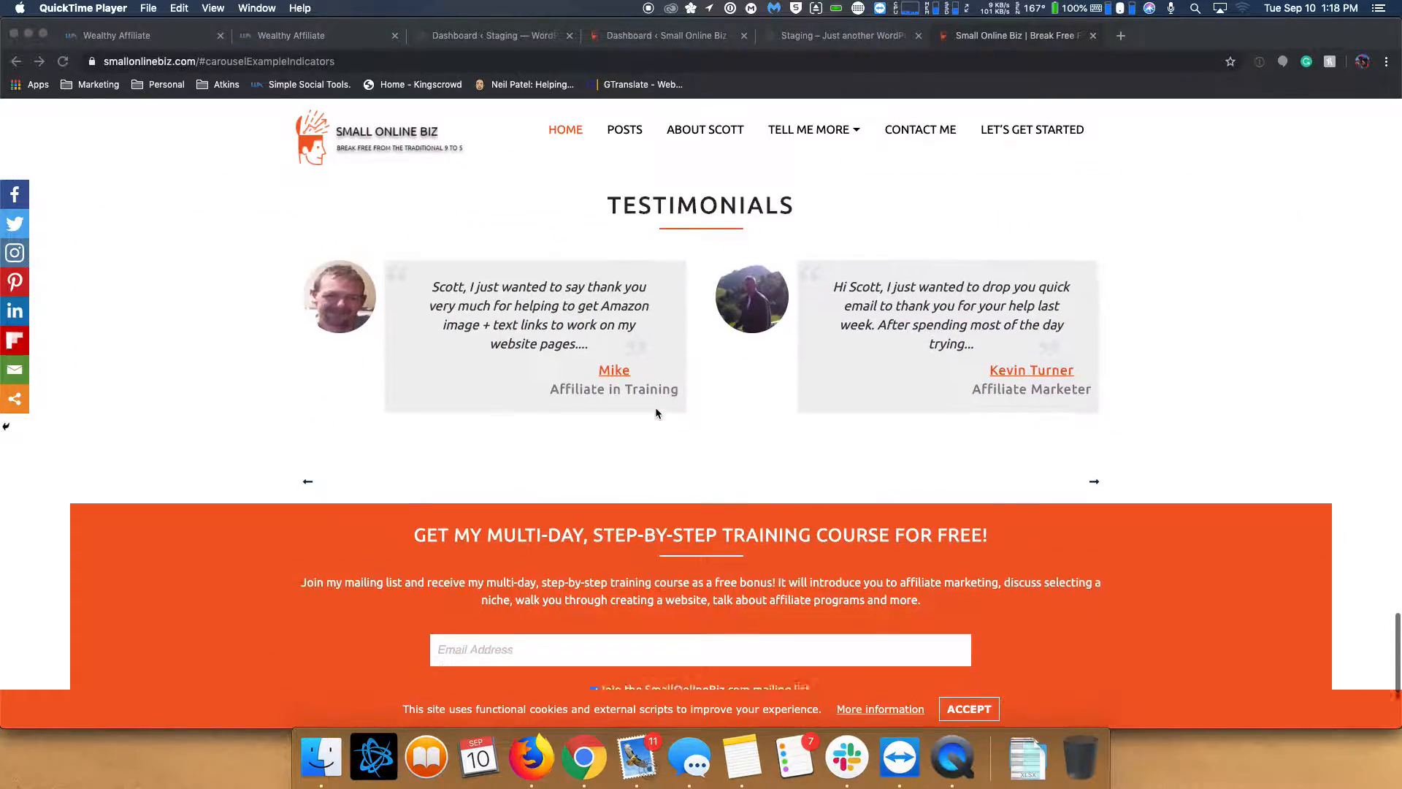
pyautogui.scroll(-6, 656, 413)
pyautogui.scroll(5, 659, 412)
pyautogui.scroll(20, 659, 411)
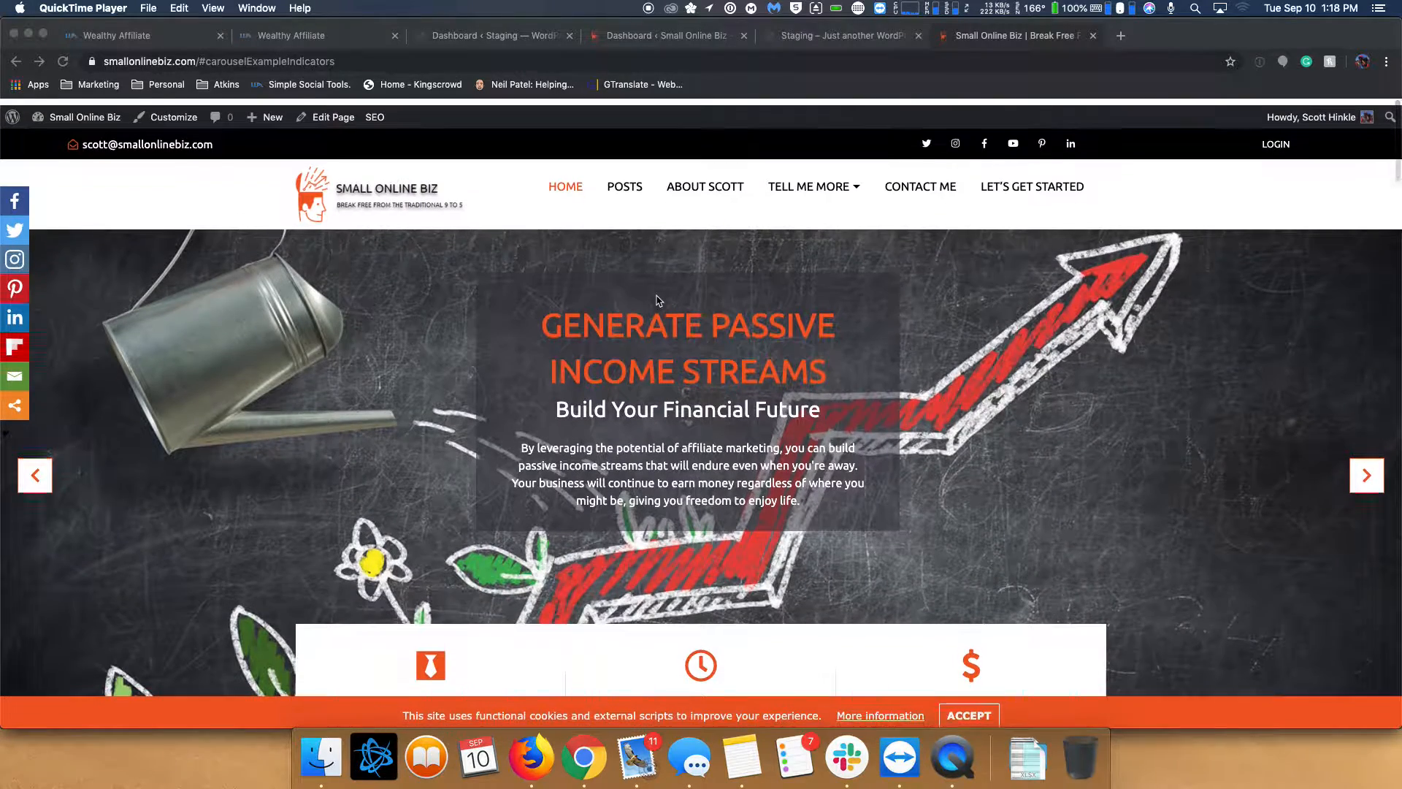
# - Open the Additional CSS editor in the theme customizer from the live Small Online Biz dashboard
pyautogui.click(622, 38)
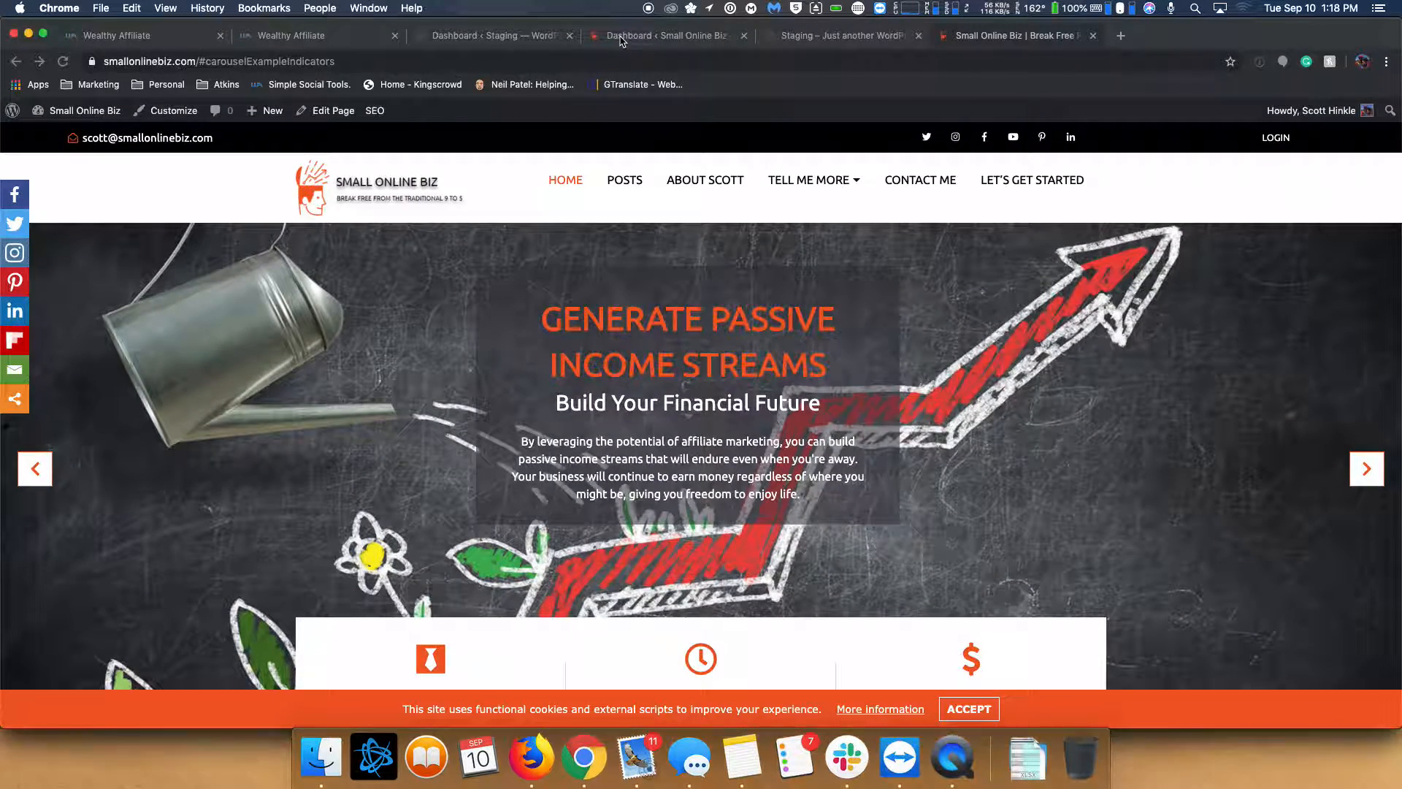
pyautogui.moveTo(56, 418)
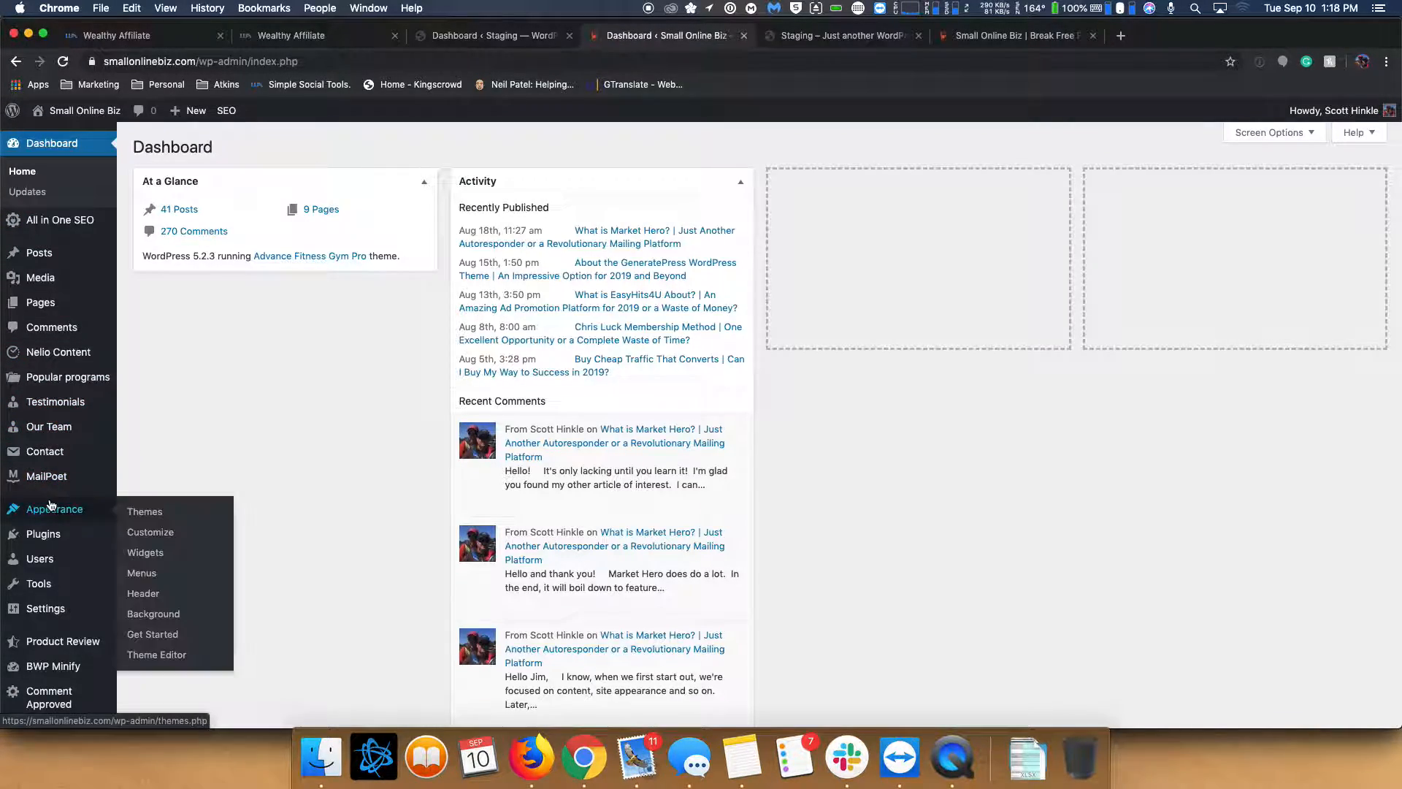
pyautogui.moveTo(109, 511)
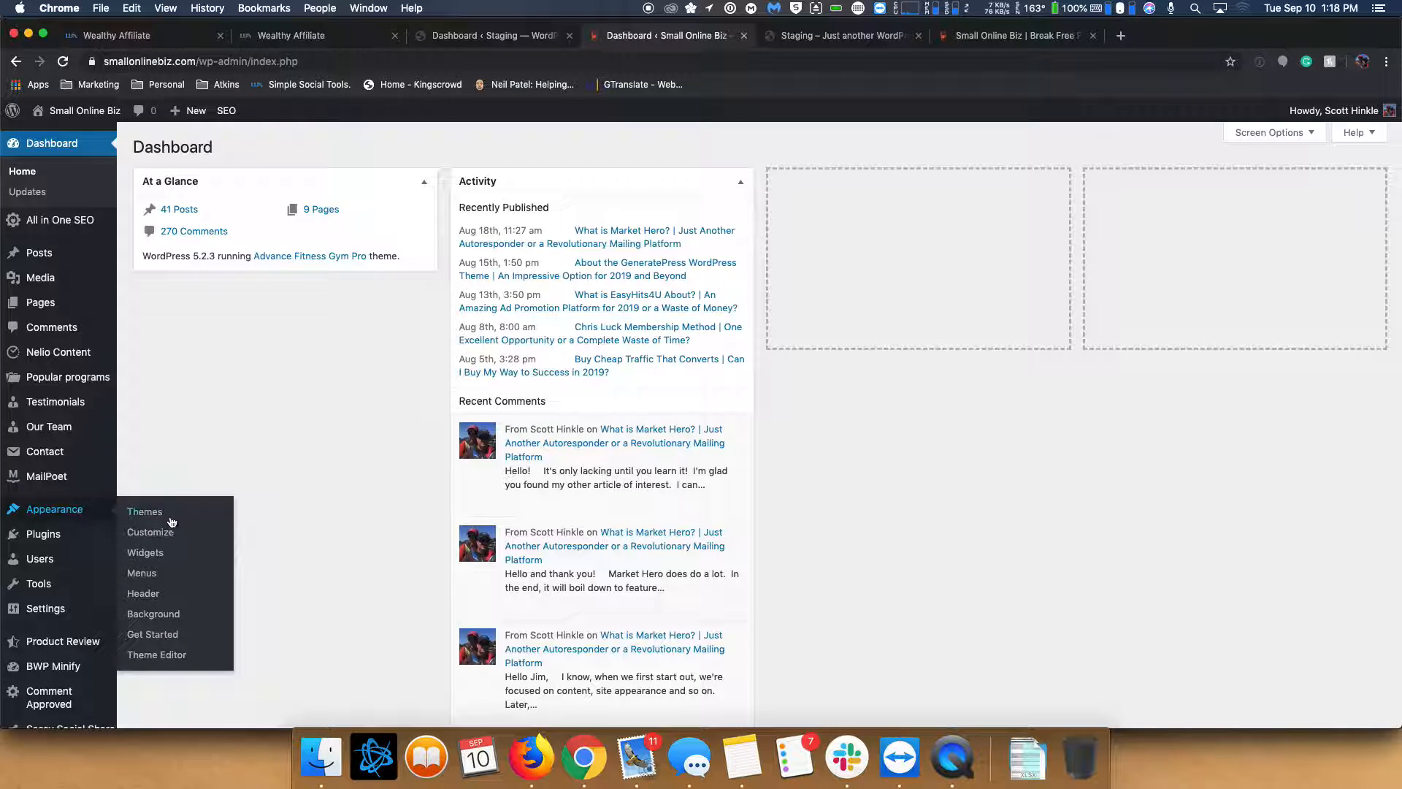
pyautogui.click(185, 512)
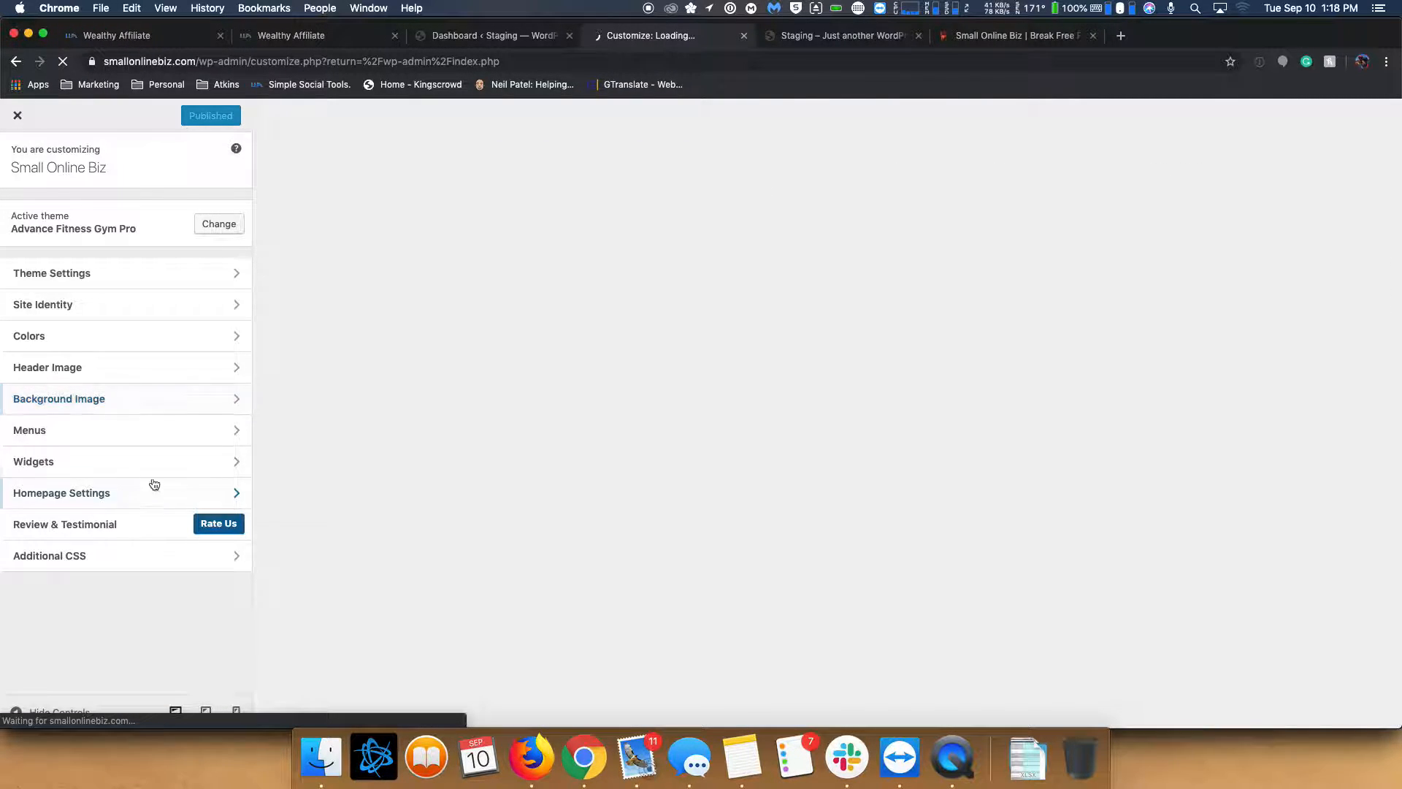
pyautogui.click(84, 566)
# - Review the site's custom CSS rules from the first line to the last, and close the customizer
pyautogui.scroll(-2, 175, 439)
pyautogui.scroll(-10, 174, 439)
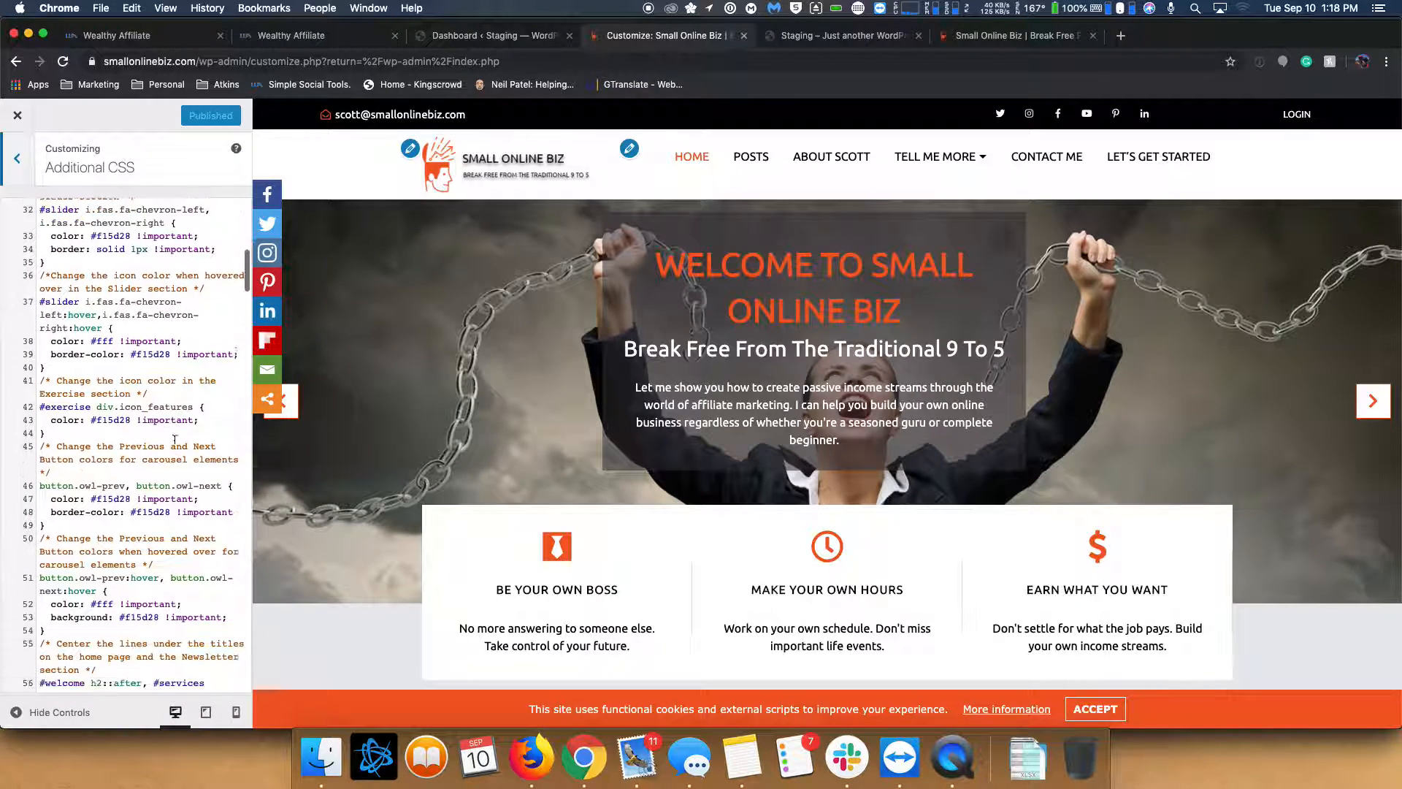
pyautogui.scroll(-10, 174, 439)
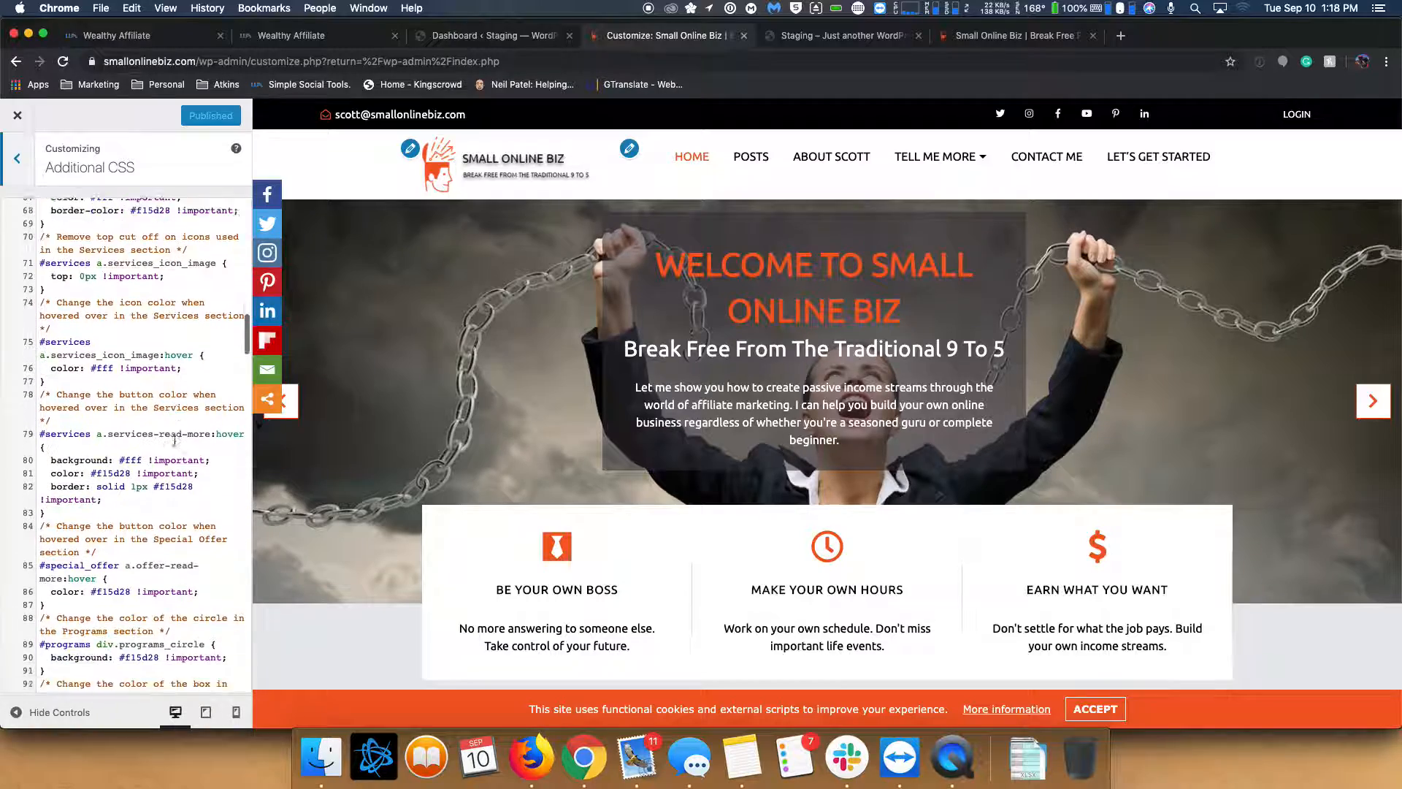
pyautogui.scroll(-10, 174, 439)
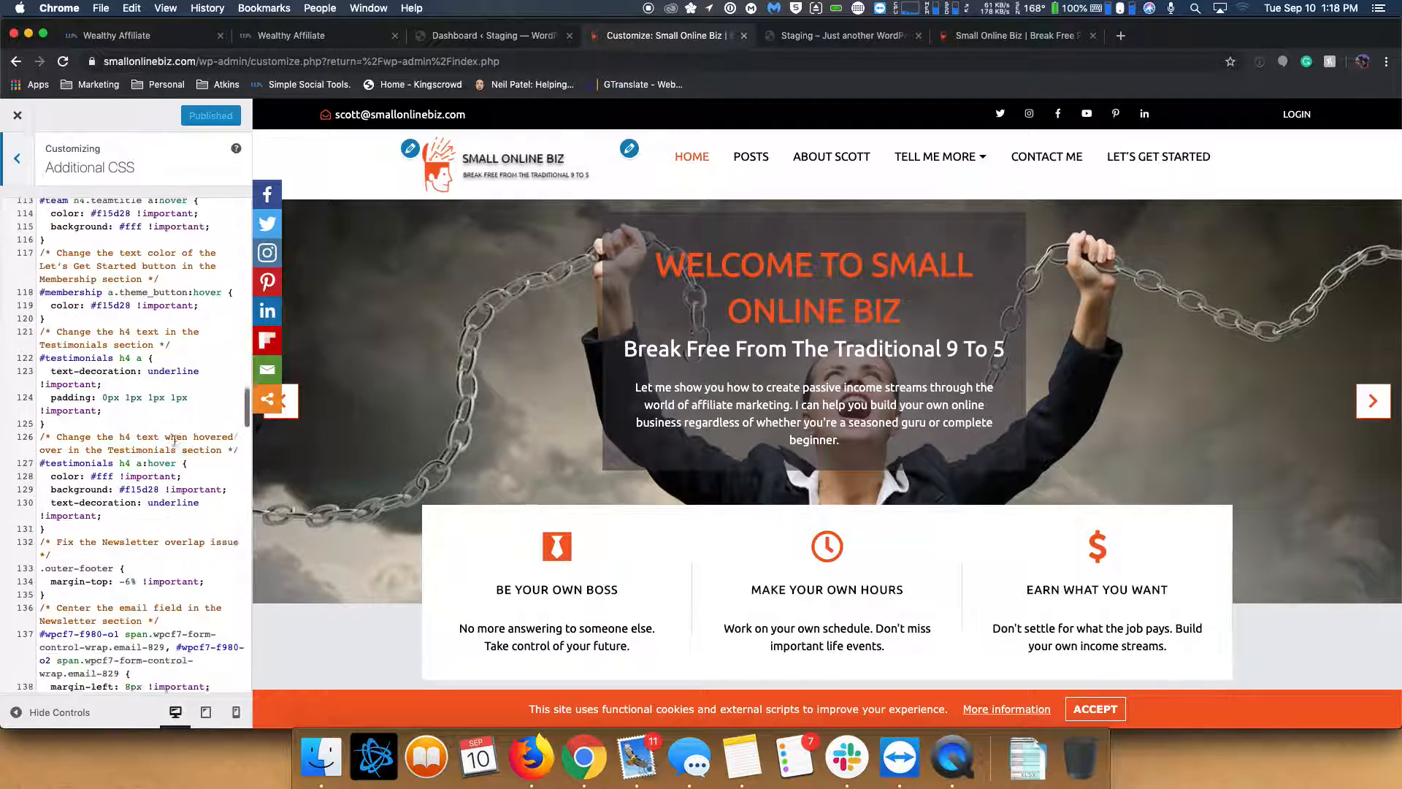
pyautogui.scroll(-15, 175, 439)
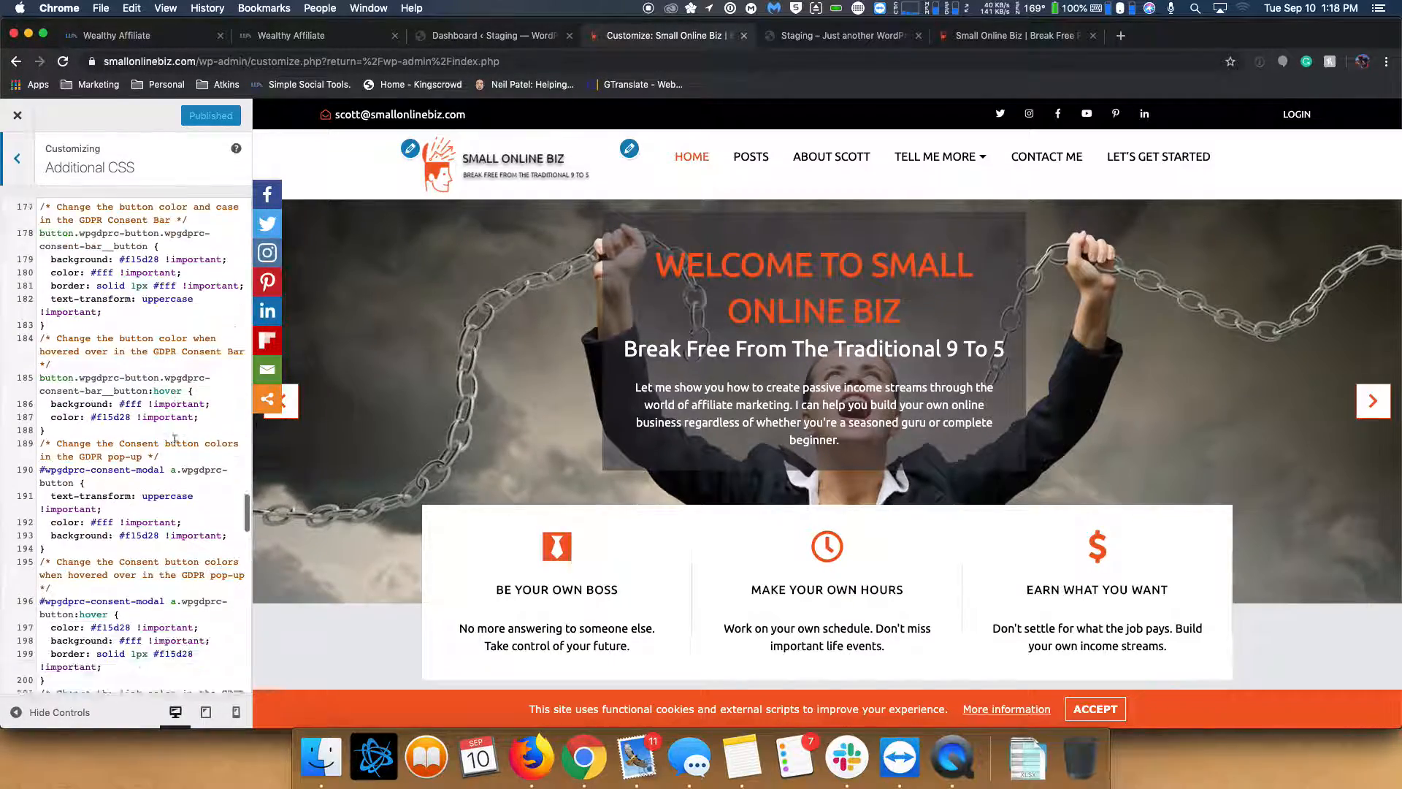
pyautogui.scroll(-12, 174, 439)
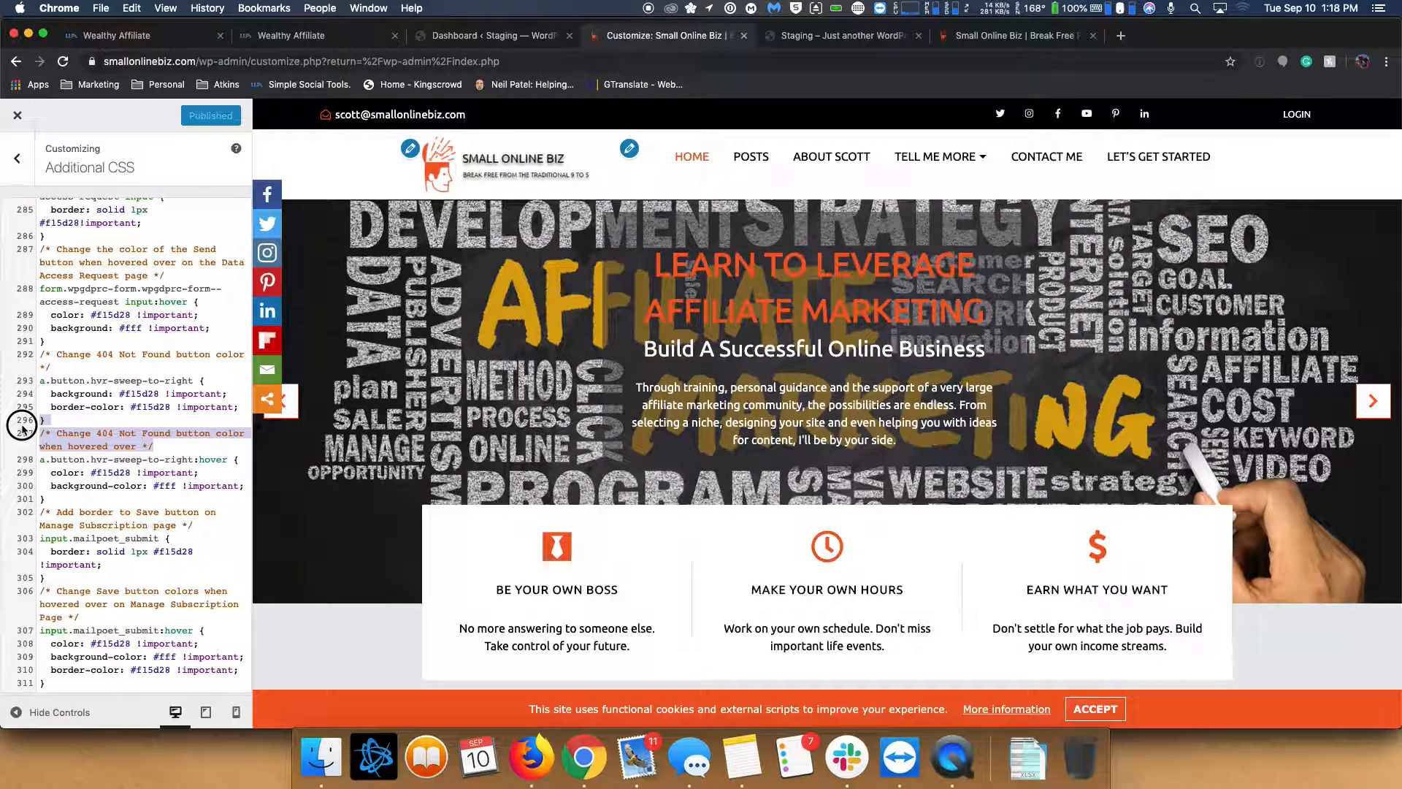
pyautogui.click(26, 433)
pyautogui.scroll(20, 130, 514)
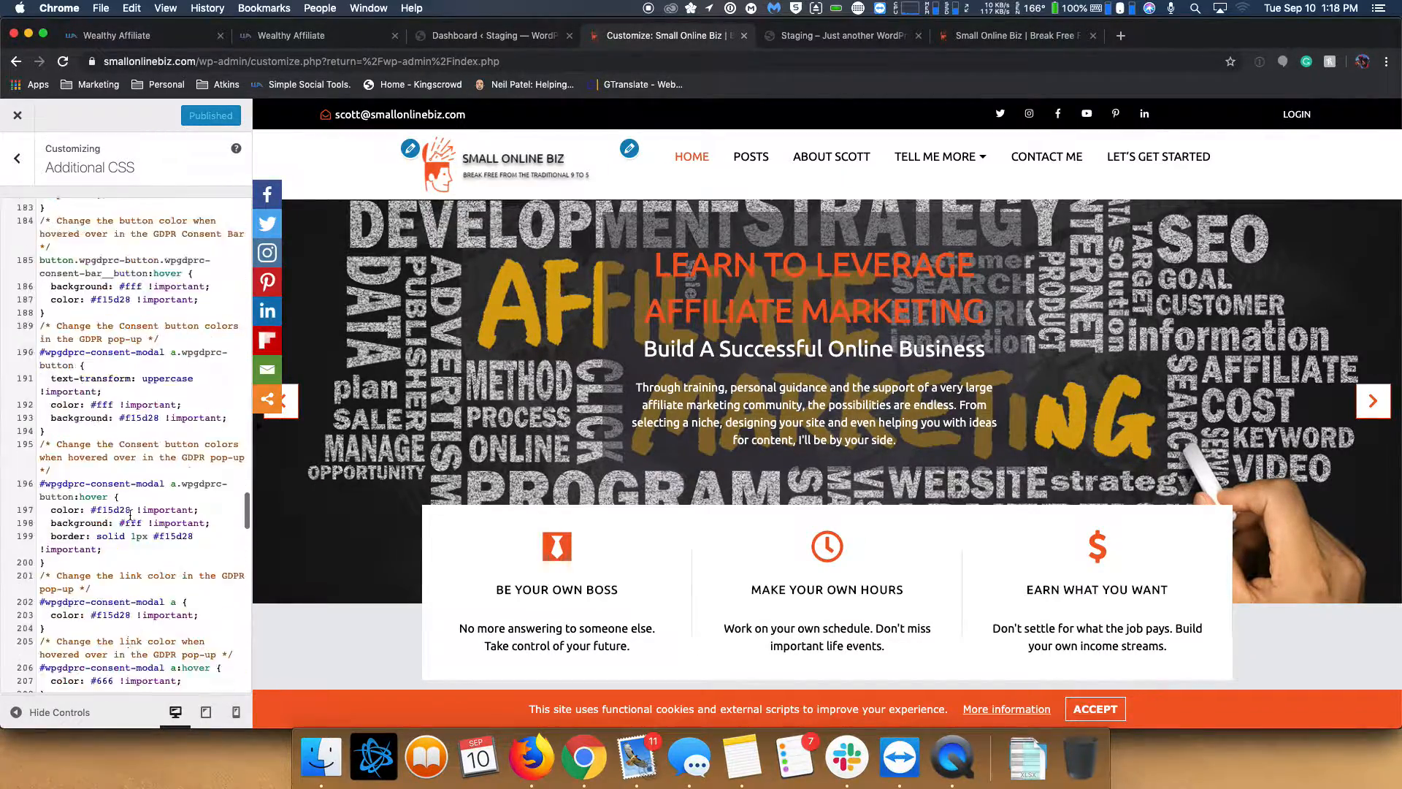
pyautogui.scroll(15, 130, 515)
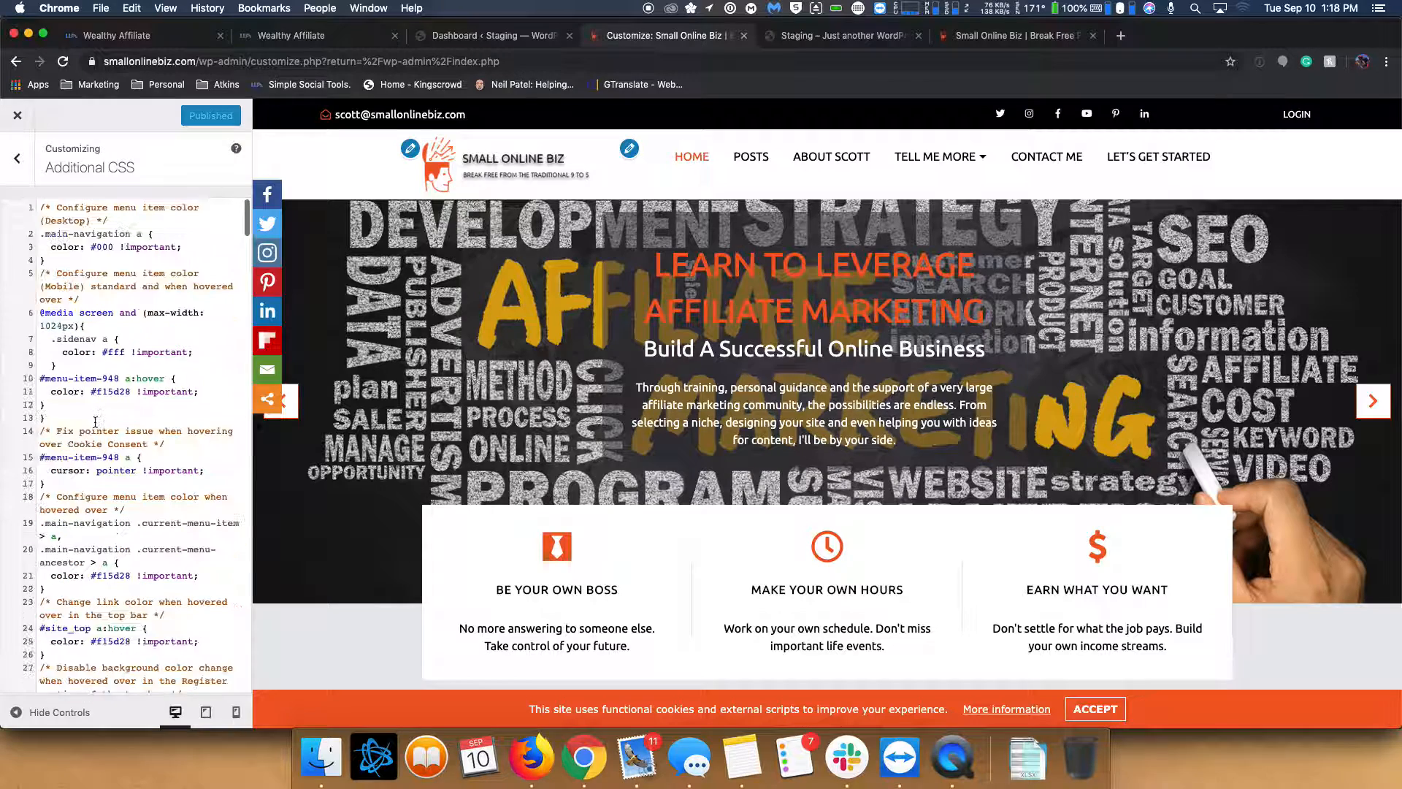
pyautogui.click(26, 126)
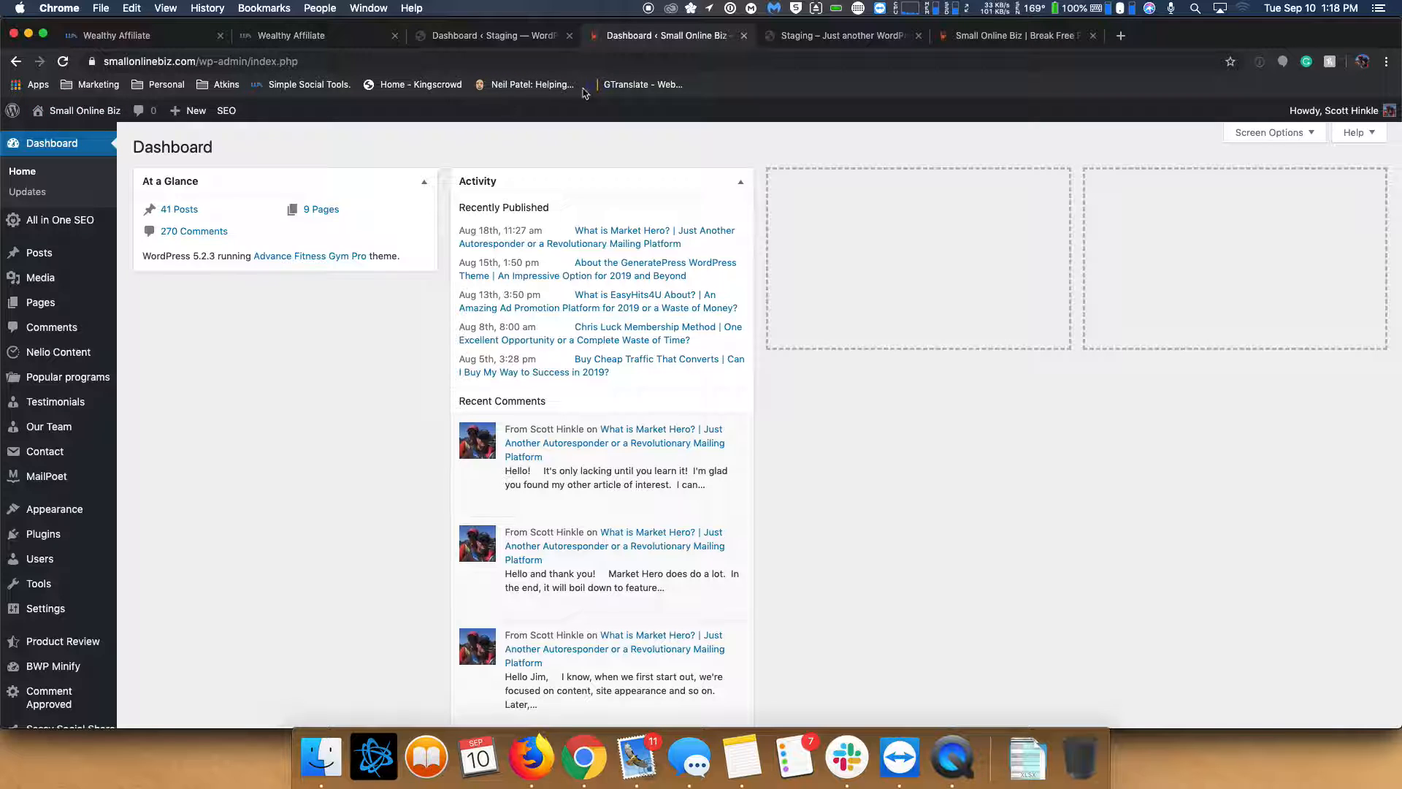
# - Check the PageSpeed Insights scores and SitePlus+ settings for smallonlinebiz.com in the Wealthy Affiliate site details
pyautogui.click(326, 41)
pyautogui.scroll(-5, 796, 412)
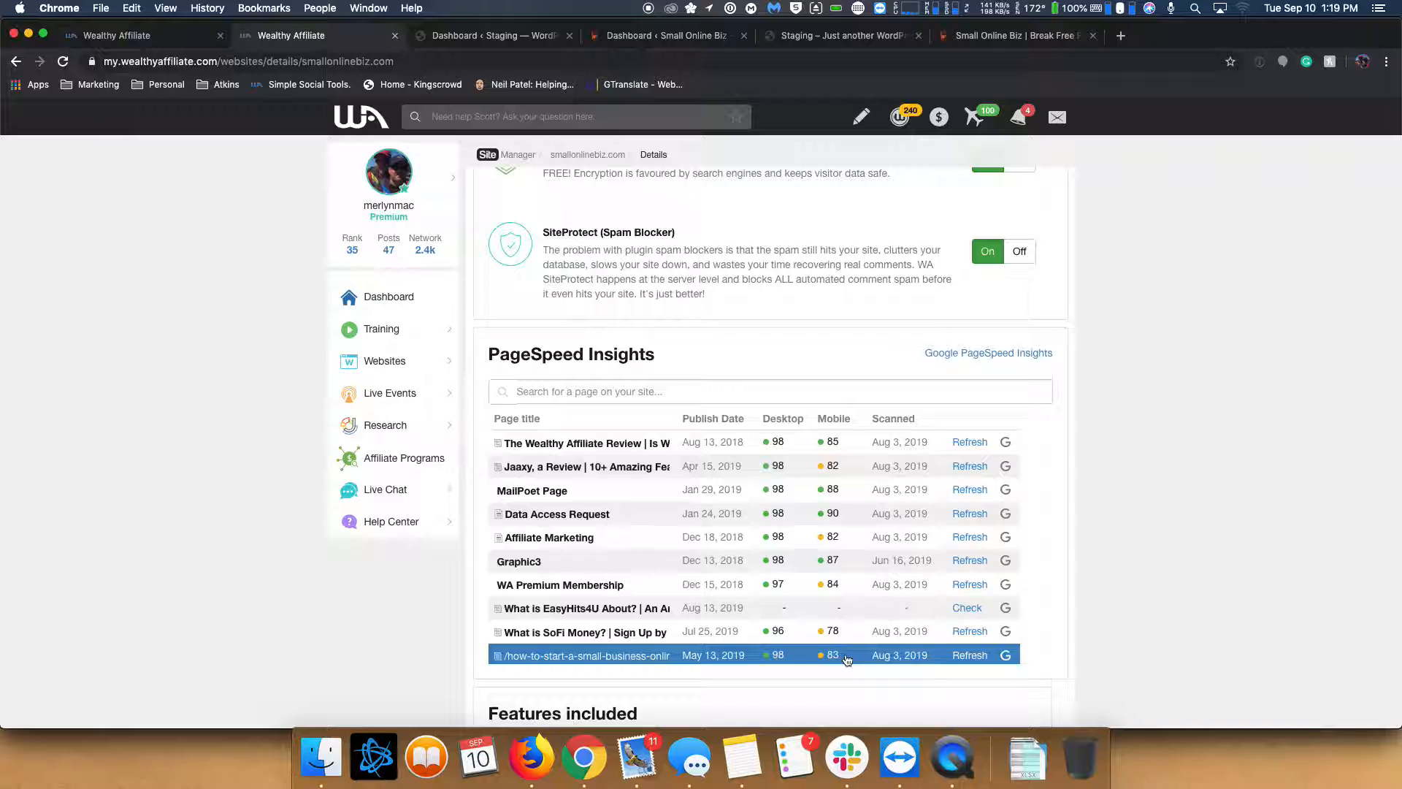
pyautogui.scroll(1, 843, 575)
pyautogui.scroll(5, 843, 575)
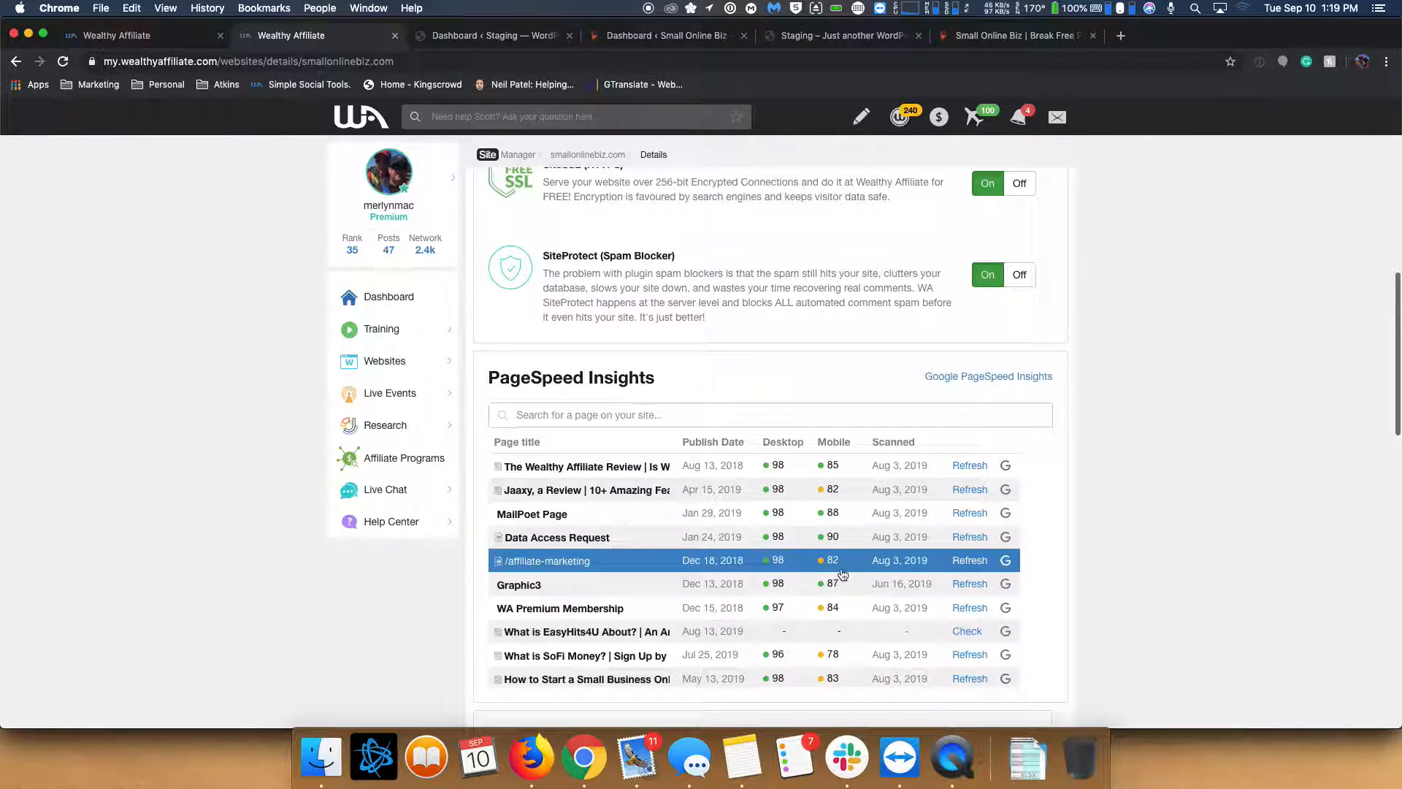
pyautogui.scroll(4, 841, 569)
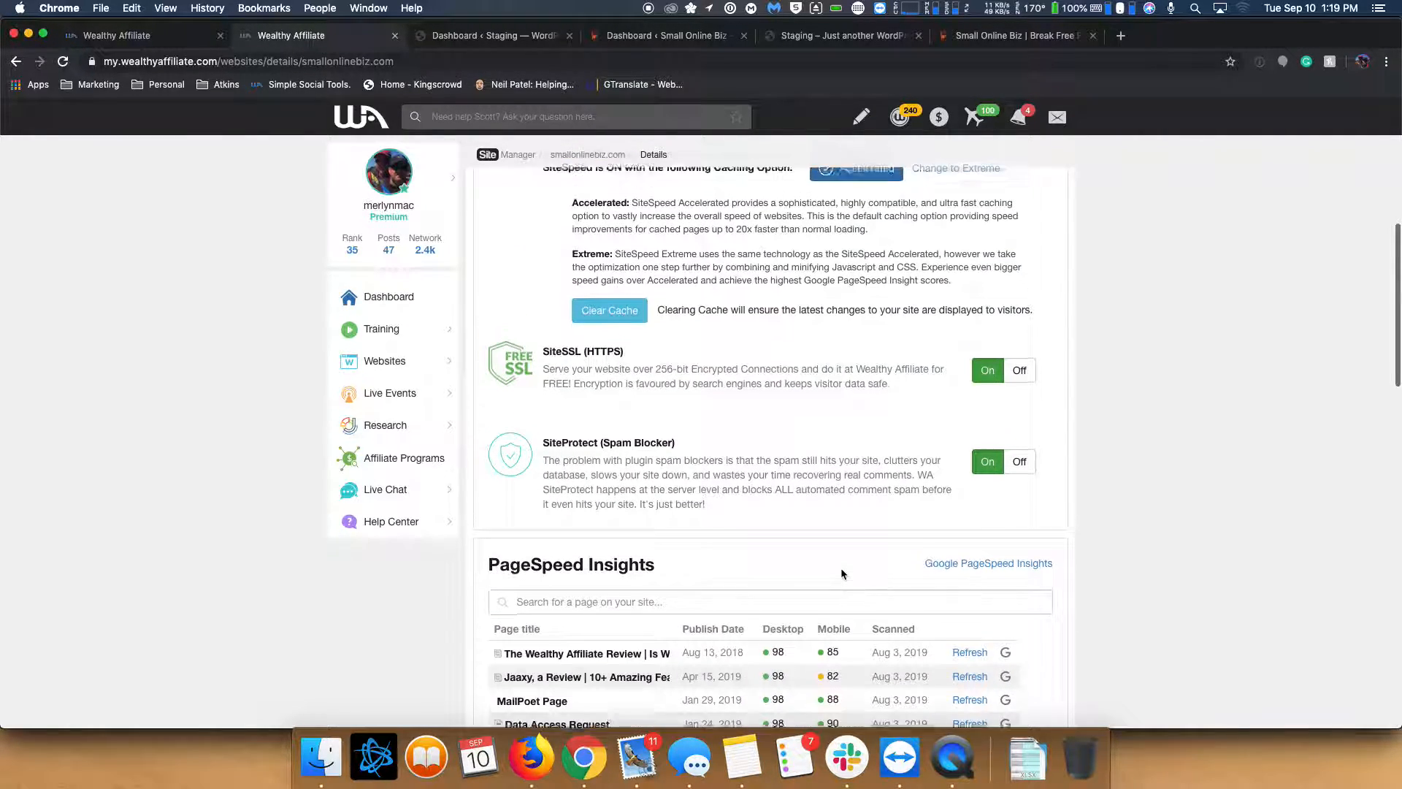
pyautogui.scroll(2, 842, 573)
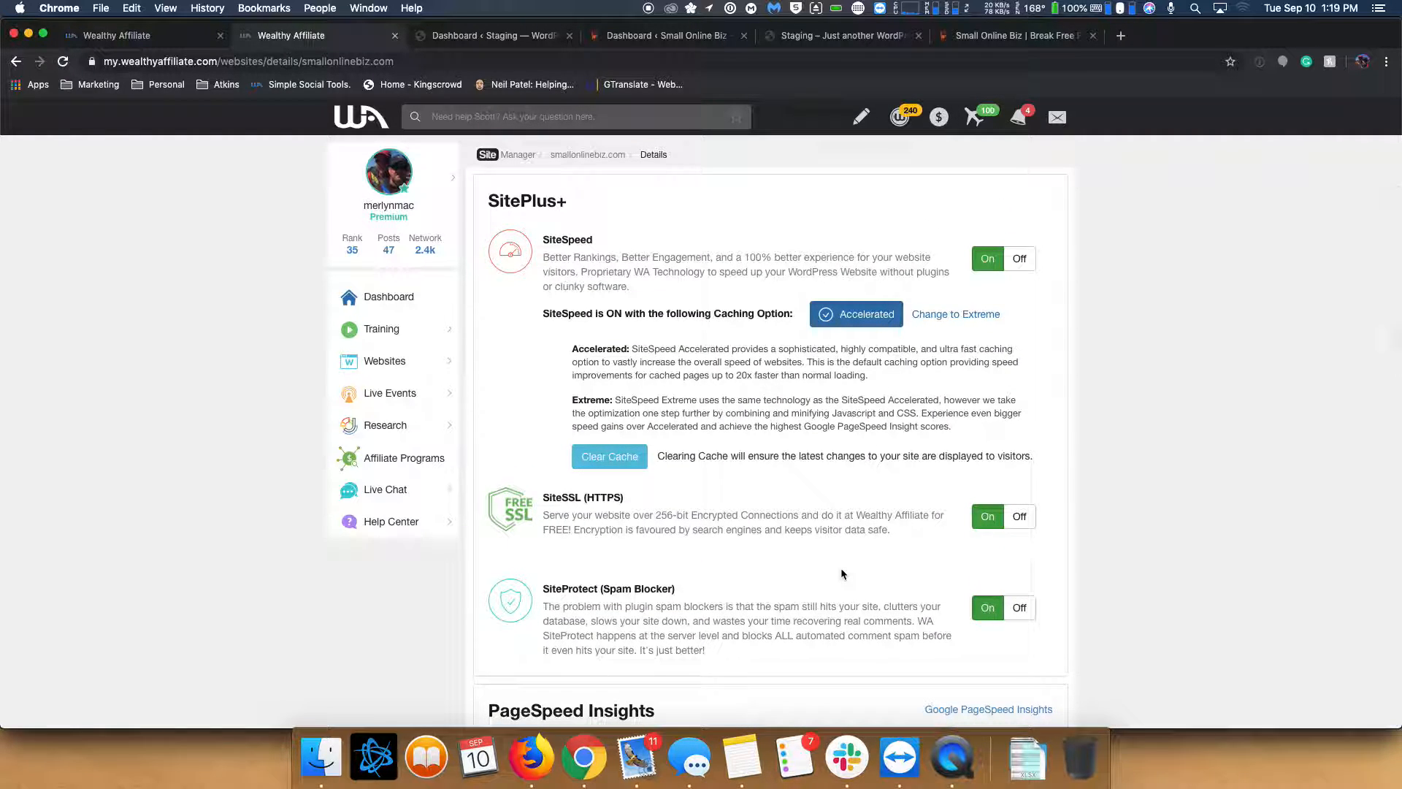
# - Skim the sections of the live Small Online Biz home page, and switch to the staging site's front page
pyautogui.click(996, 36)
pyautogui.scroll(-15, 736, 436)
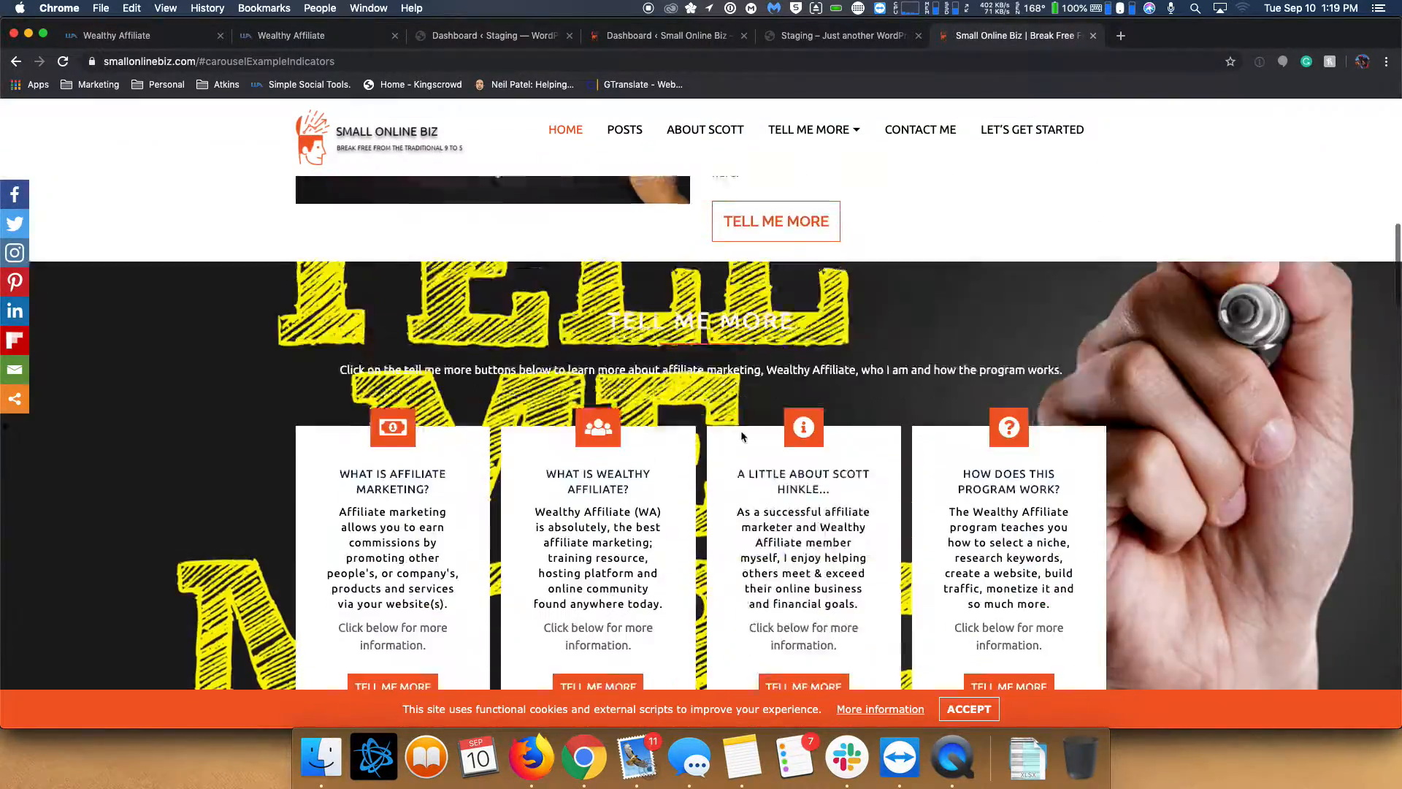
pyautogui.scroll(-10, 741, 432)
pyautogui.scroll(15, 741, 432)
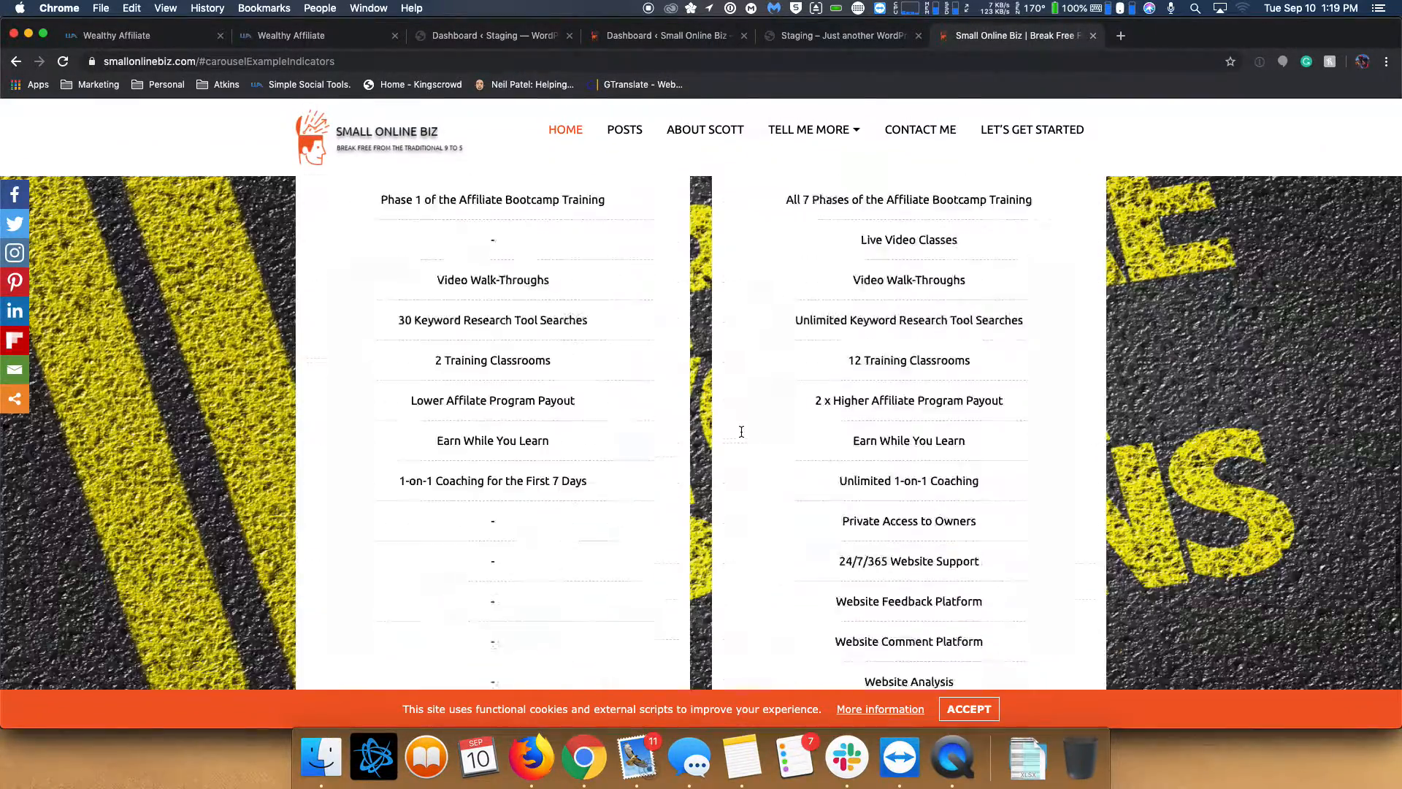
pyautogui.scroll(15, 741, 432)
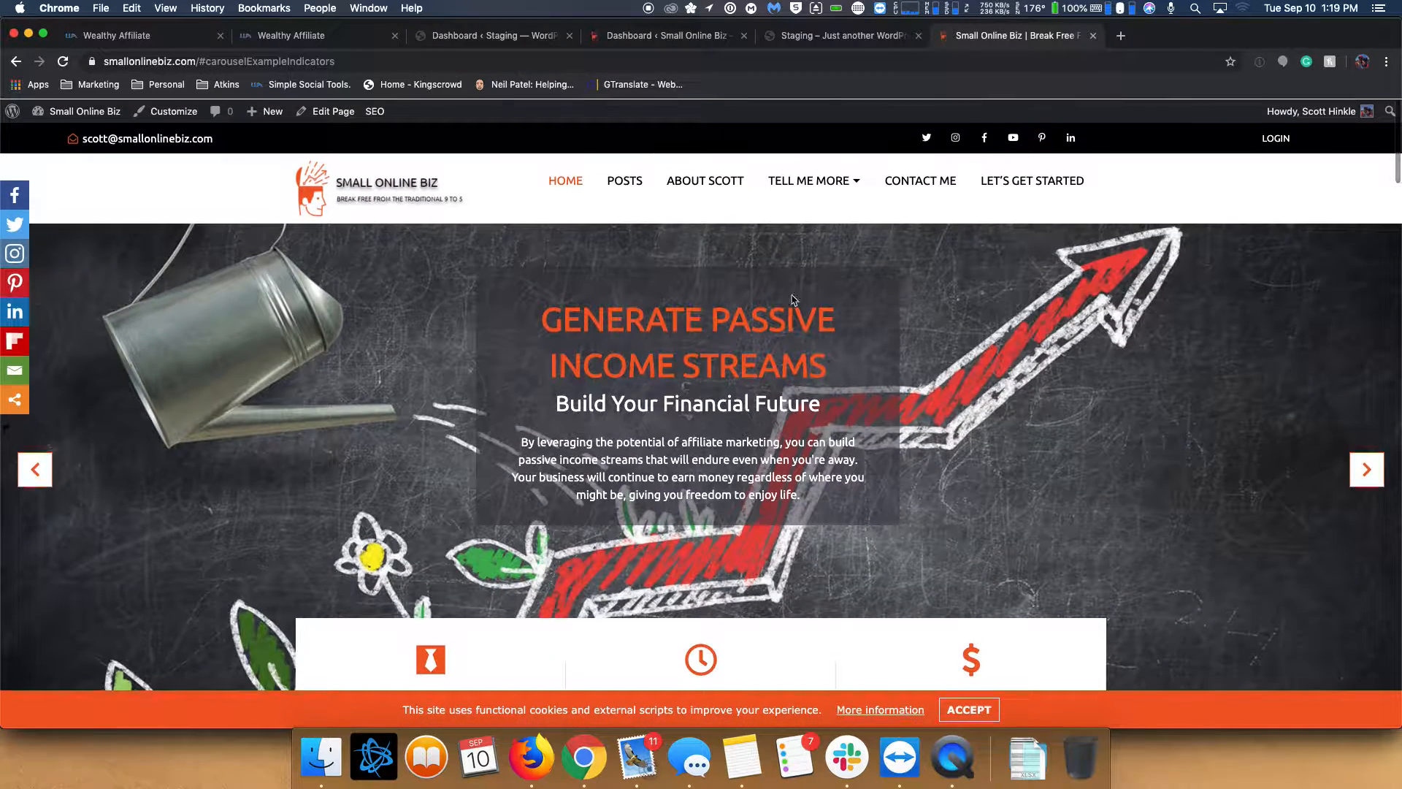
pyautogui.click(839, 38)
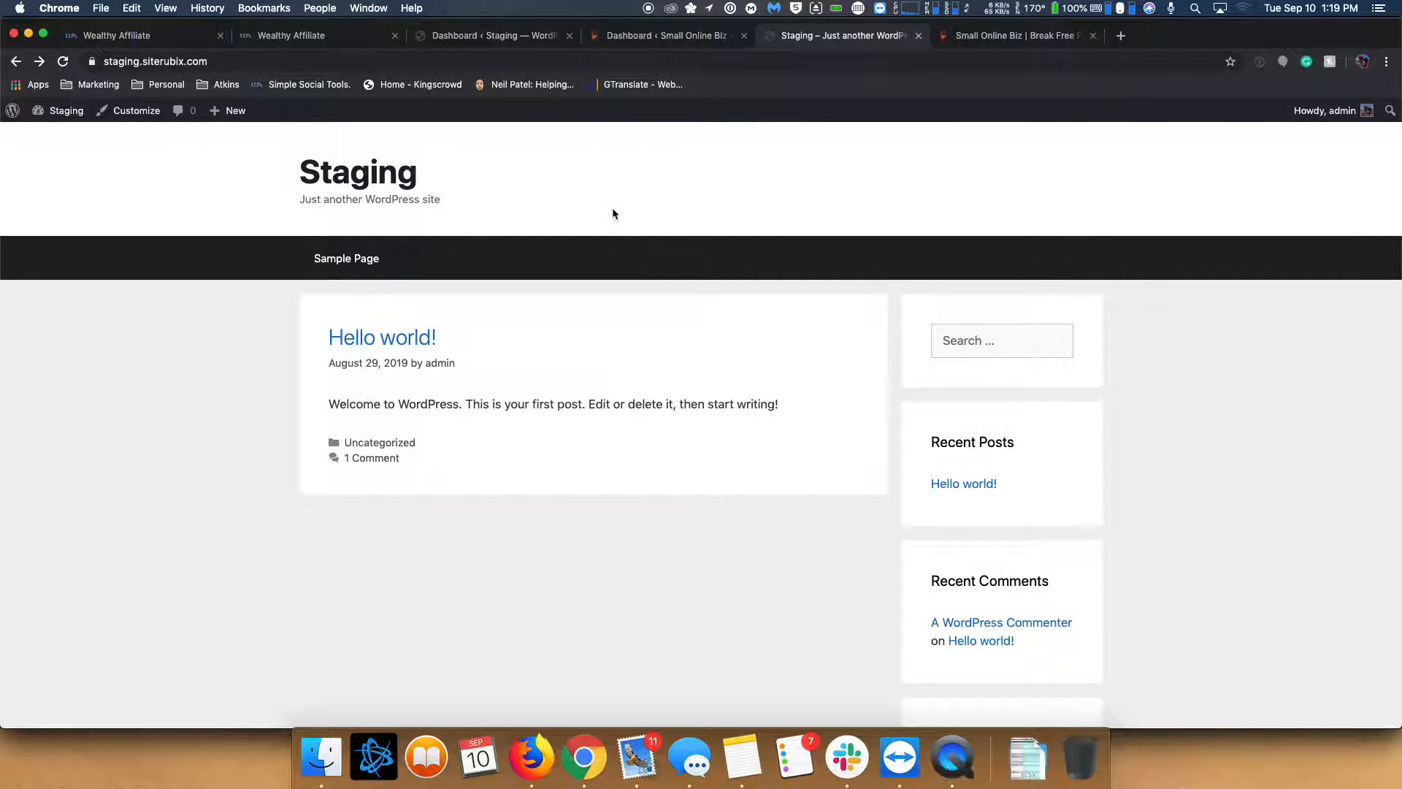
# - Return to the live Small Online Biz home page and cycle through its slider images
pyautogui.click(1021, 44)
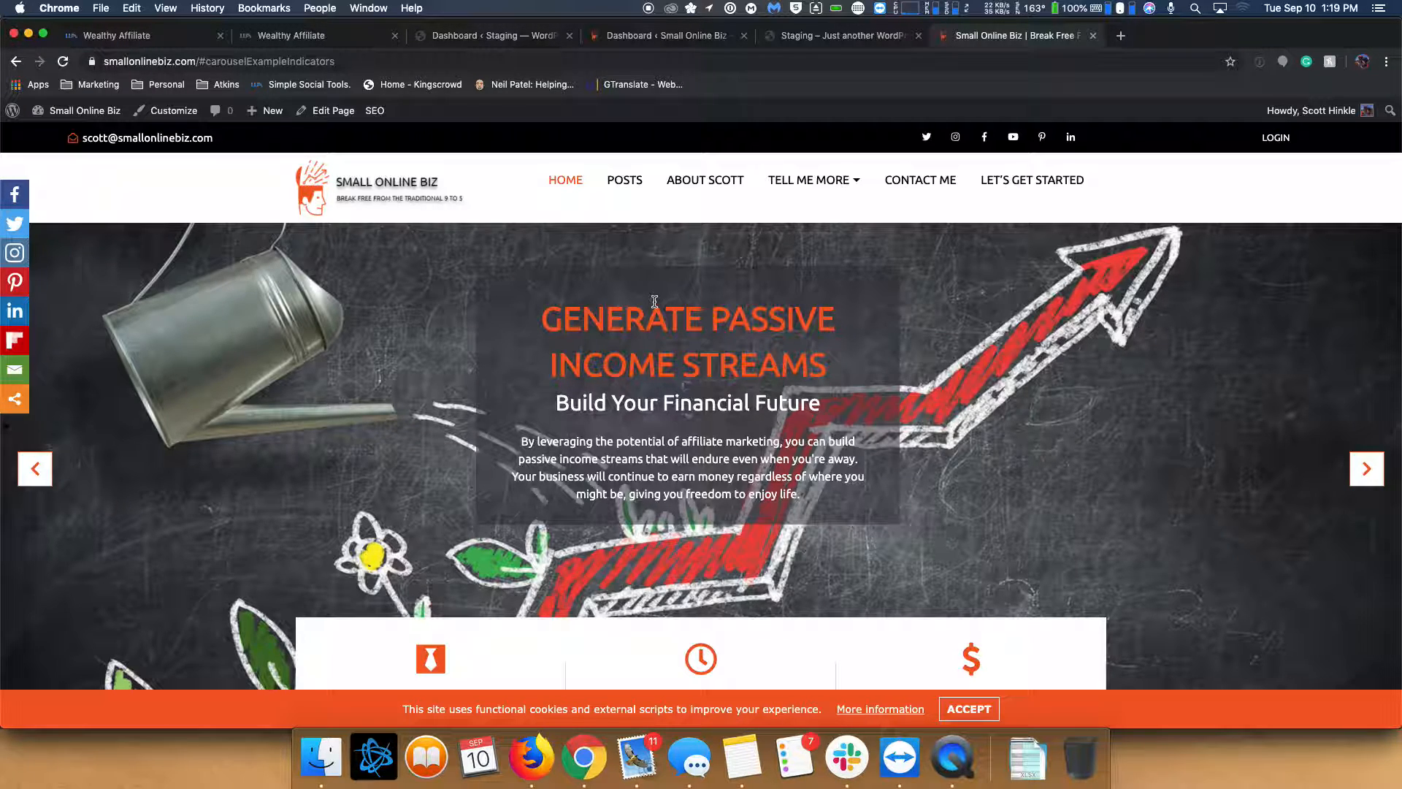
pyautogui.scroll(-1, 654, 310)
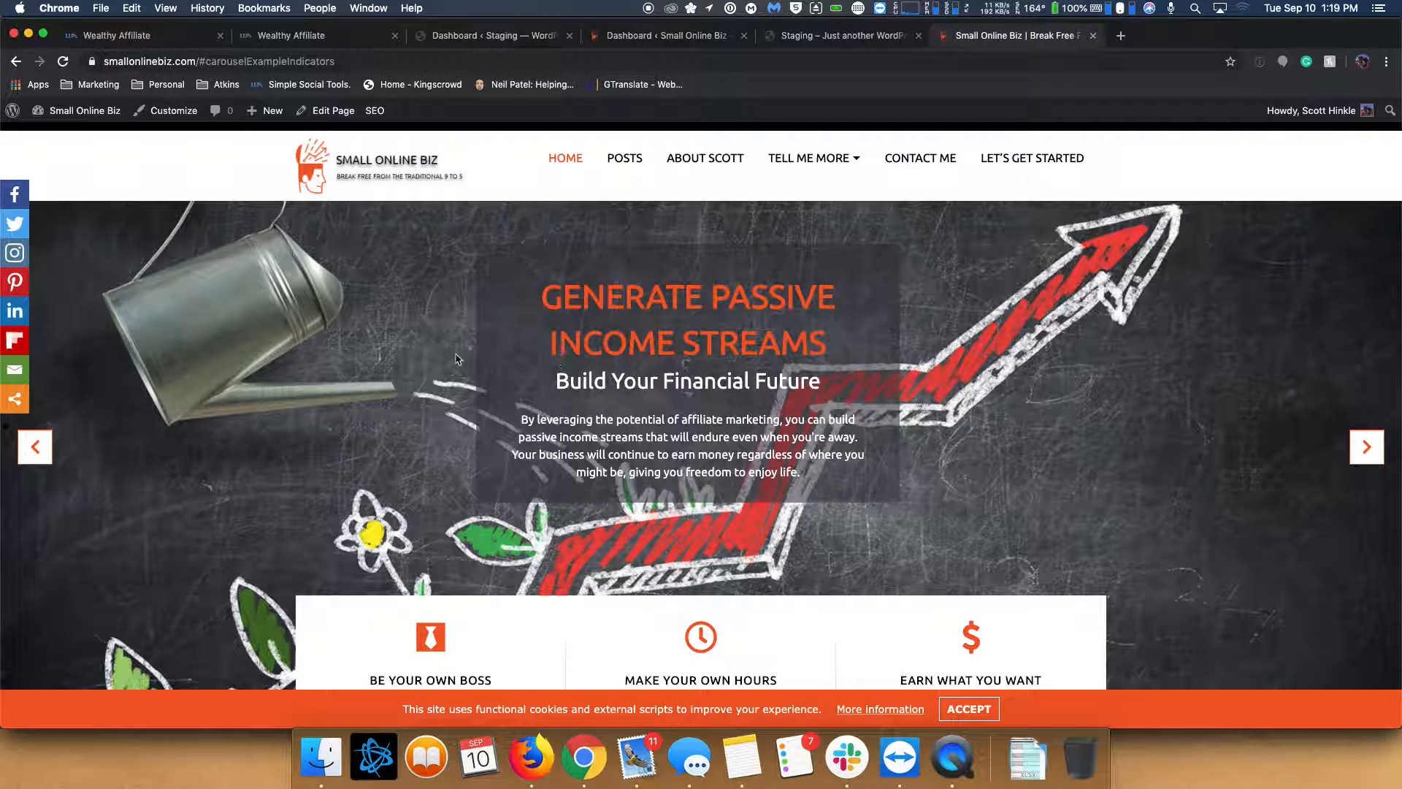
pyautogui.click(1362, 446)
pyautogui.click(1362, 446)
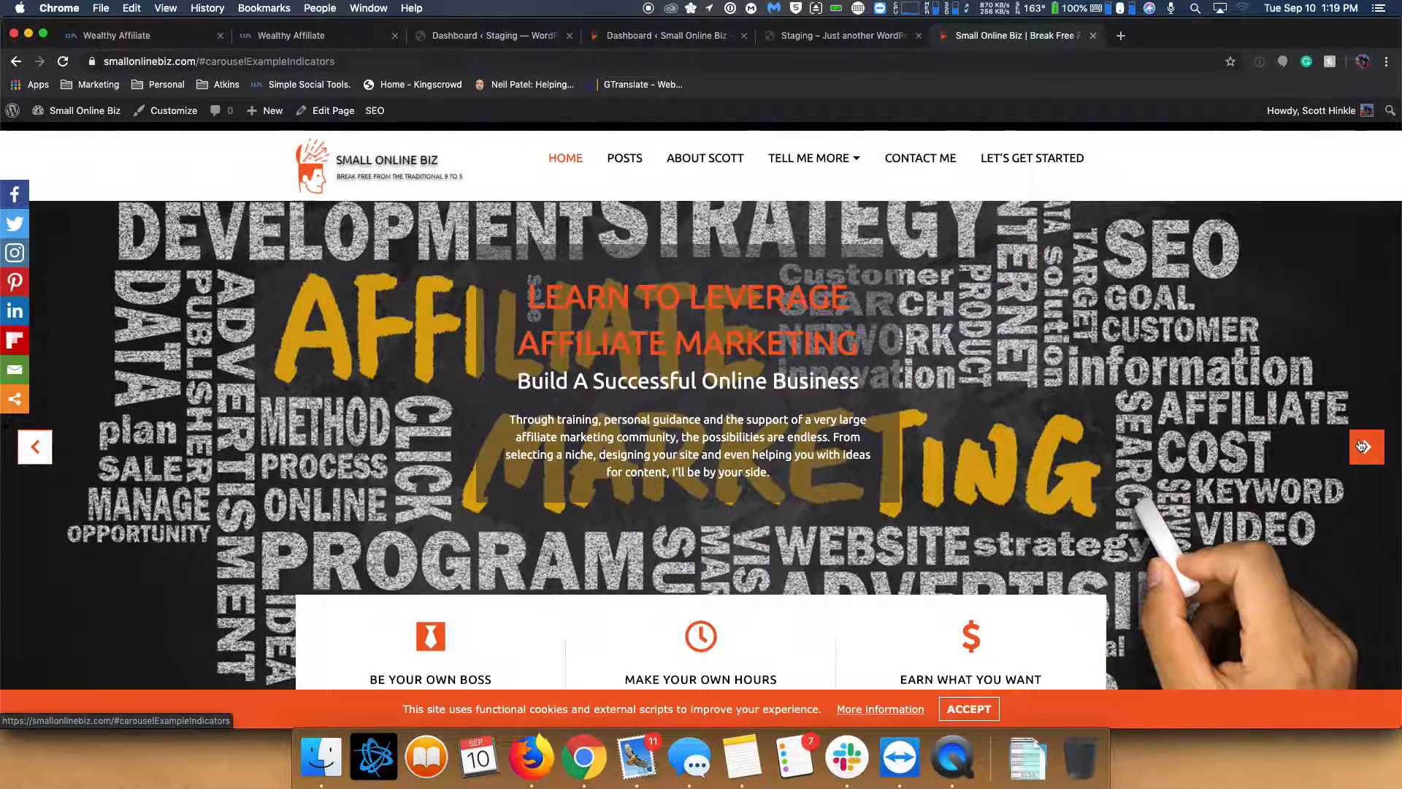
pyautogui.click(1362, 446)
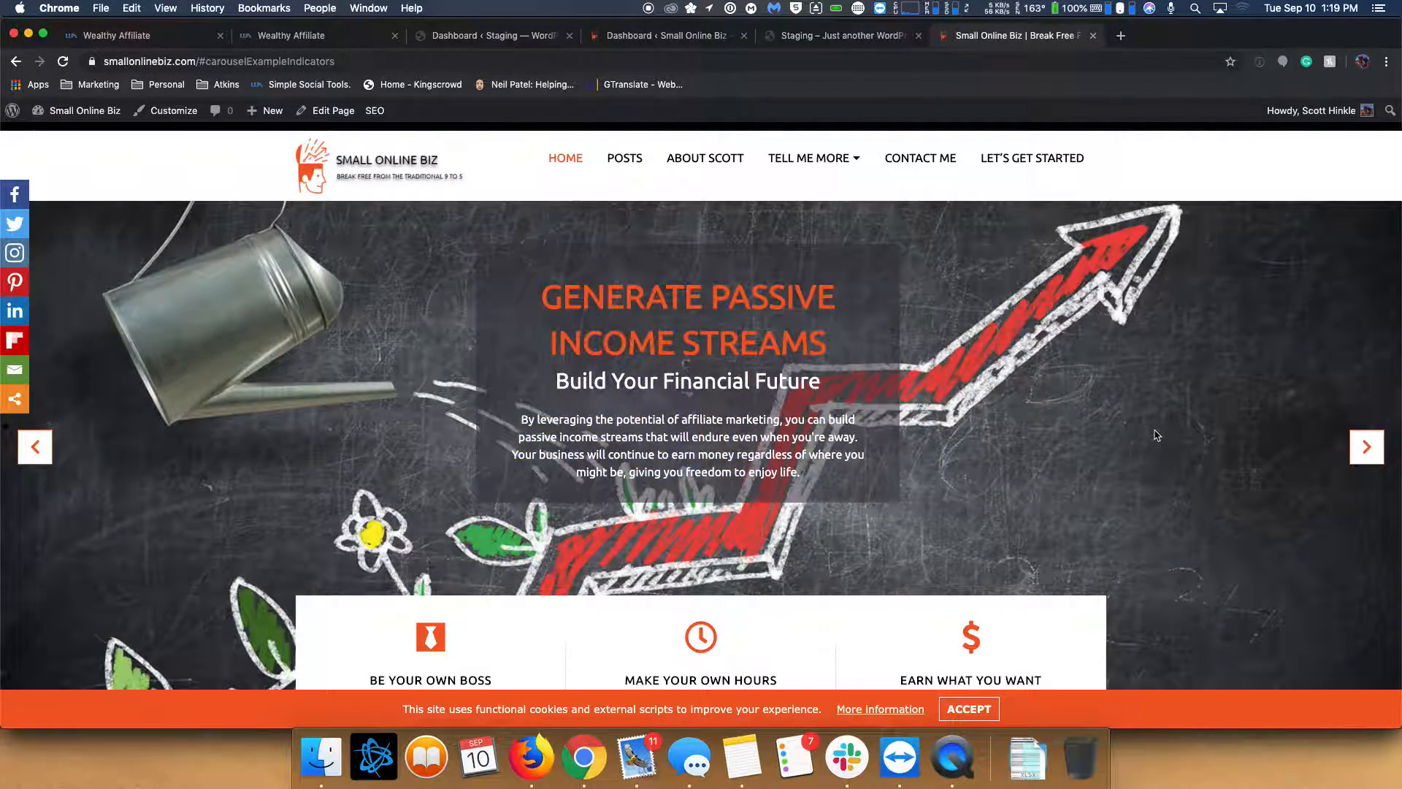
# - Skim the live home page from the slider through the welcome, Tell Me More and pricing sections, and return to its header
pyautogui.scroll(-5, 666, 510)
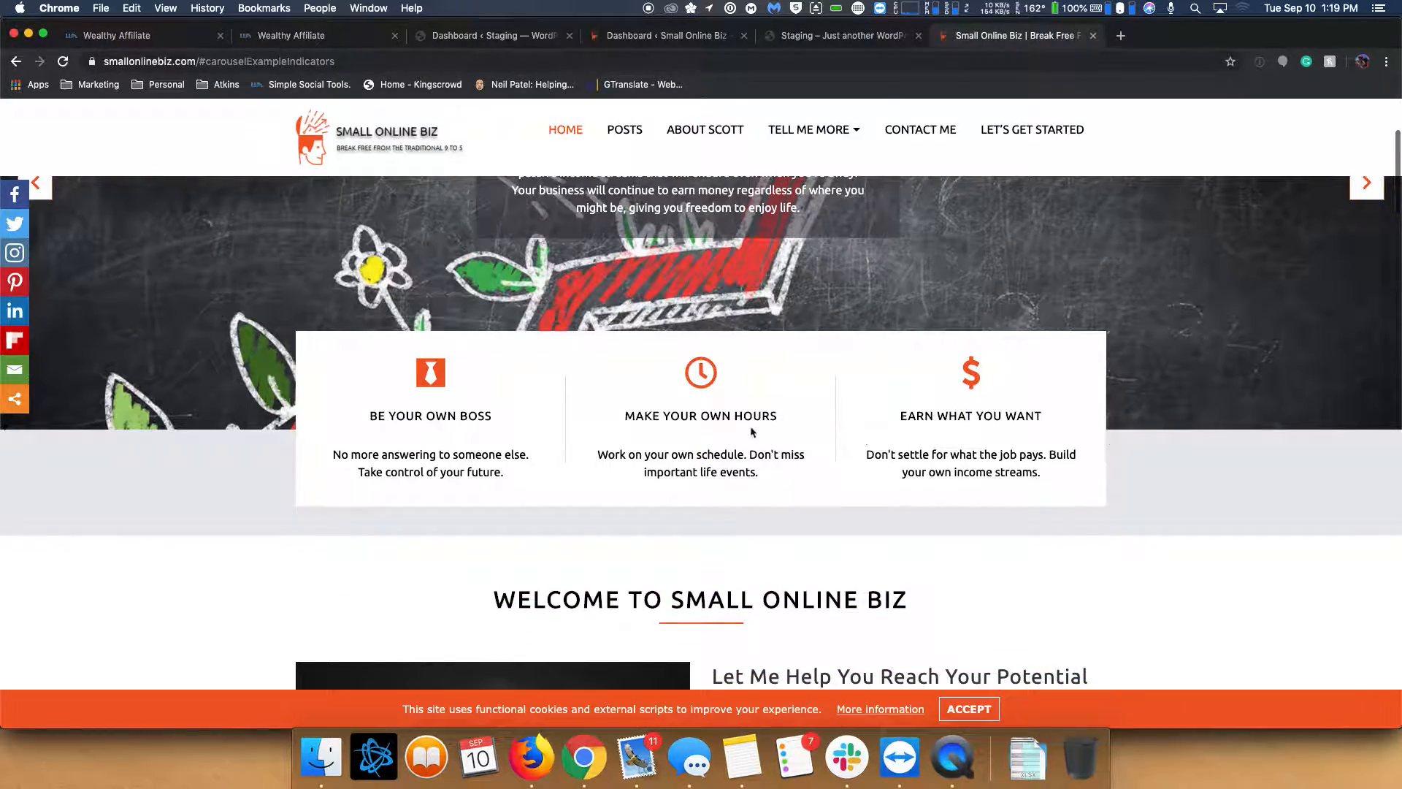
pyautogui.scroll(-8, 460, 460)
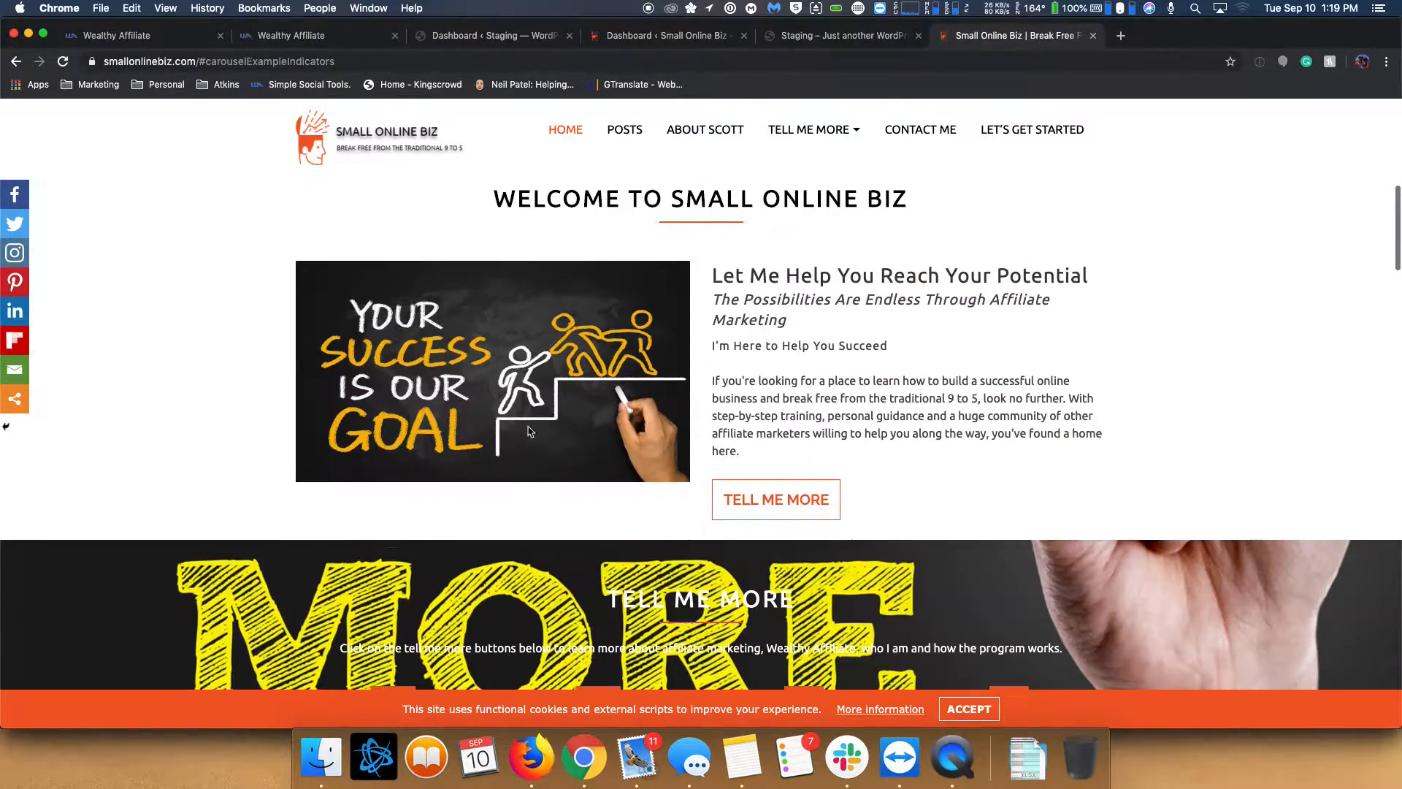
pyautogui.scroll(-6, 562, 401)
pyautogui.scroll(-4, 563, 401)
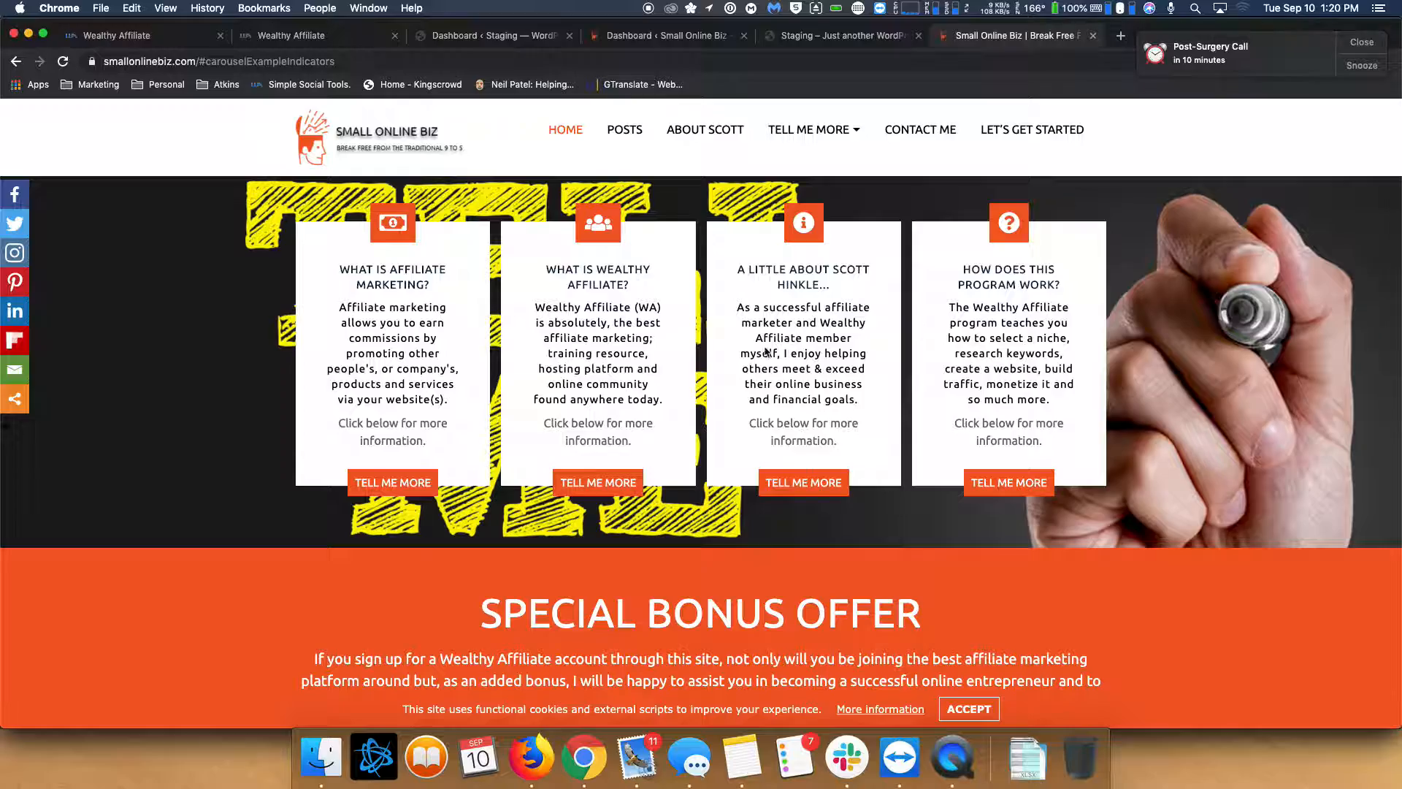
pyautogui.scroll(-15, 722, 408)
pyautogui.scroll(-20, 722, 409)
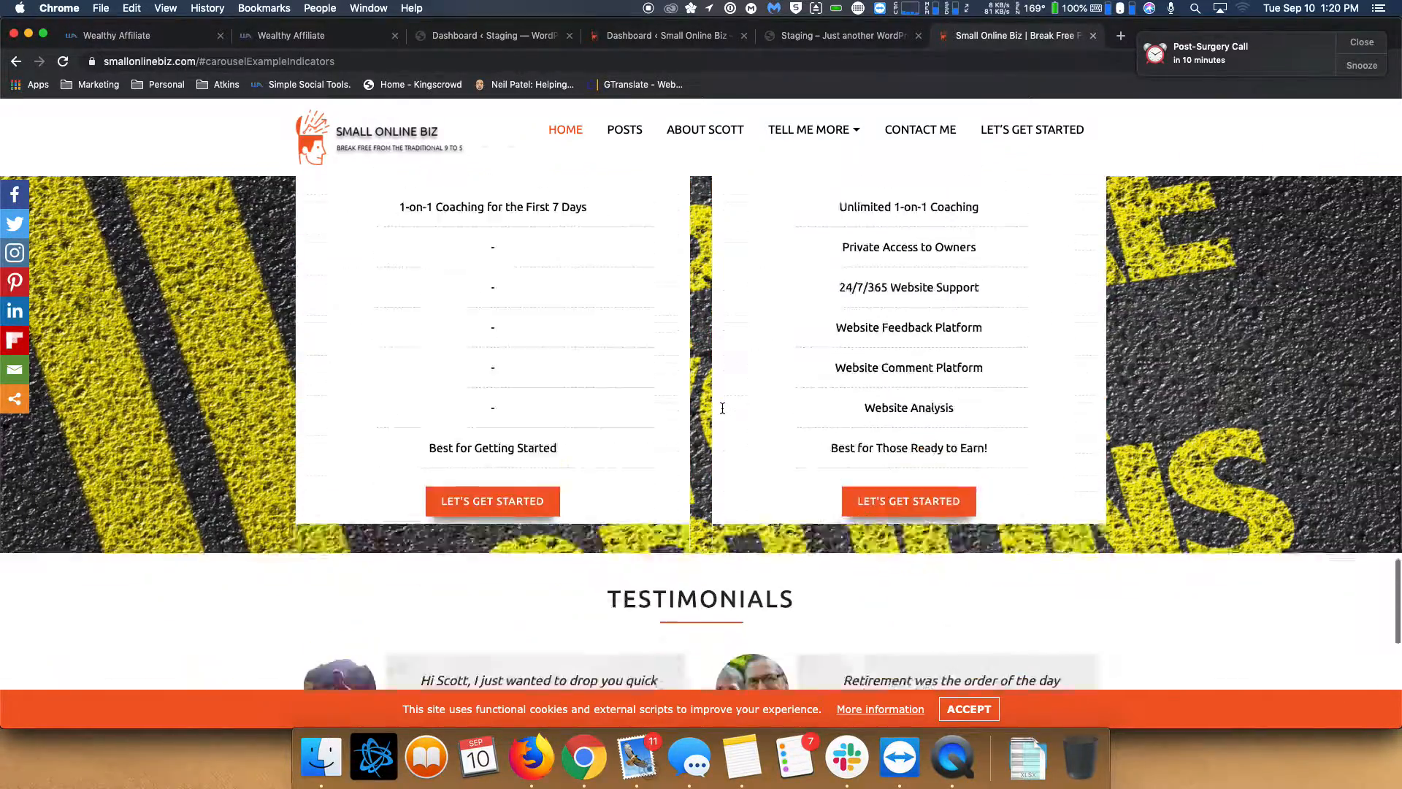
pyautogui.scroll(20, 722, 407)
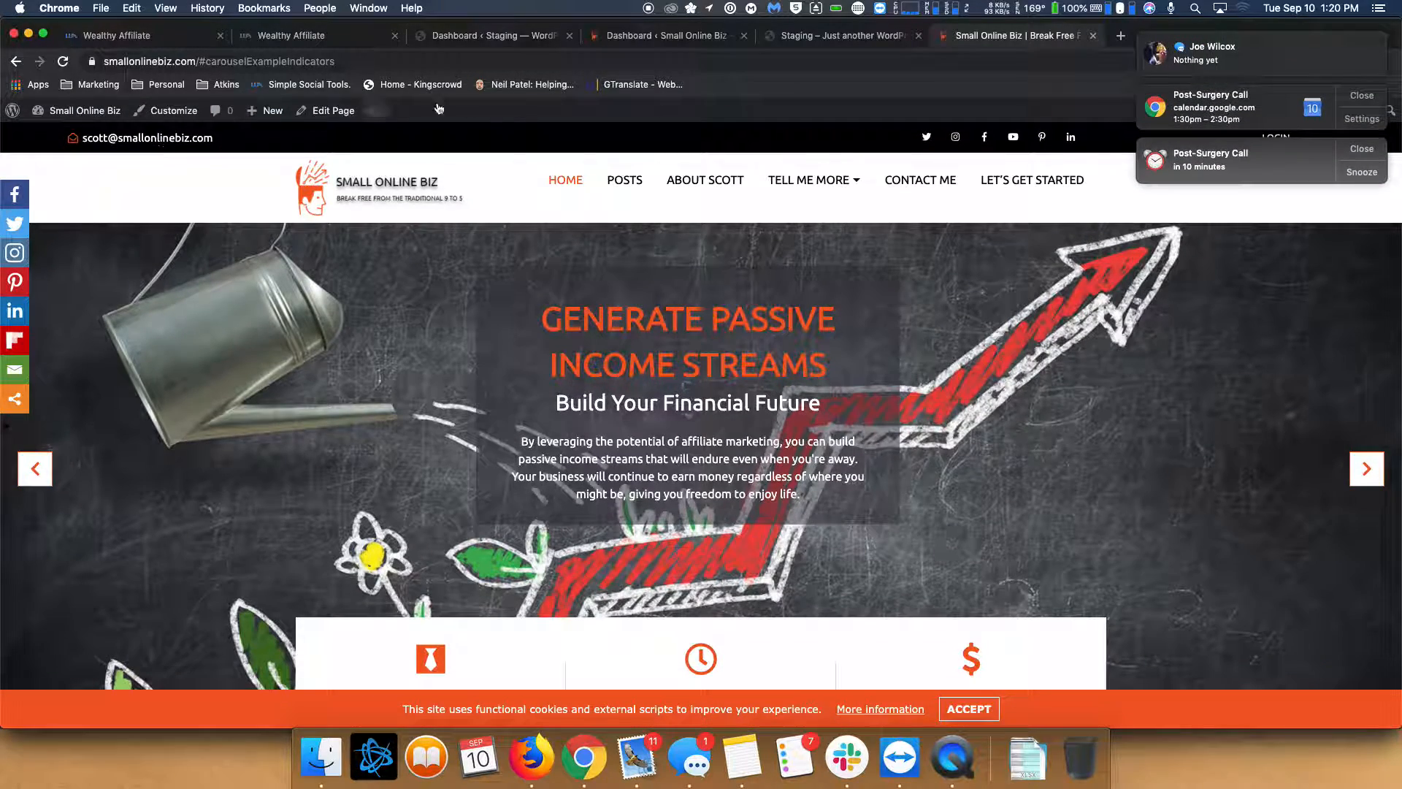
# - Show the Notifications list in Notification Center to clear the alert banners, and close it
pyautogui.click(1379, 8)
pyautogui.click(1329, 34)
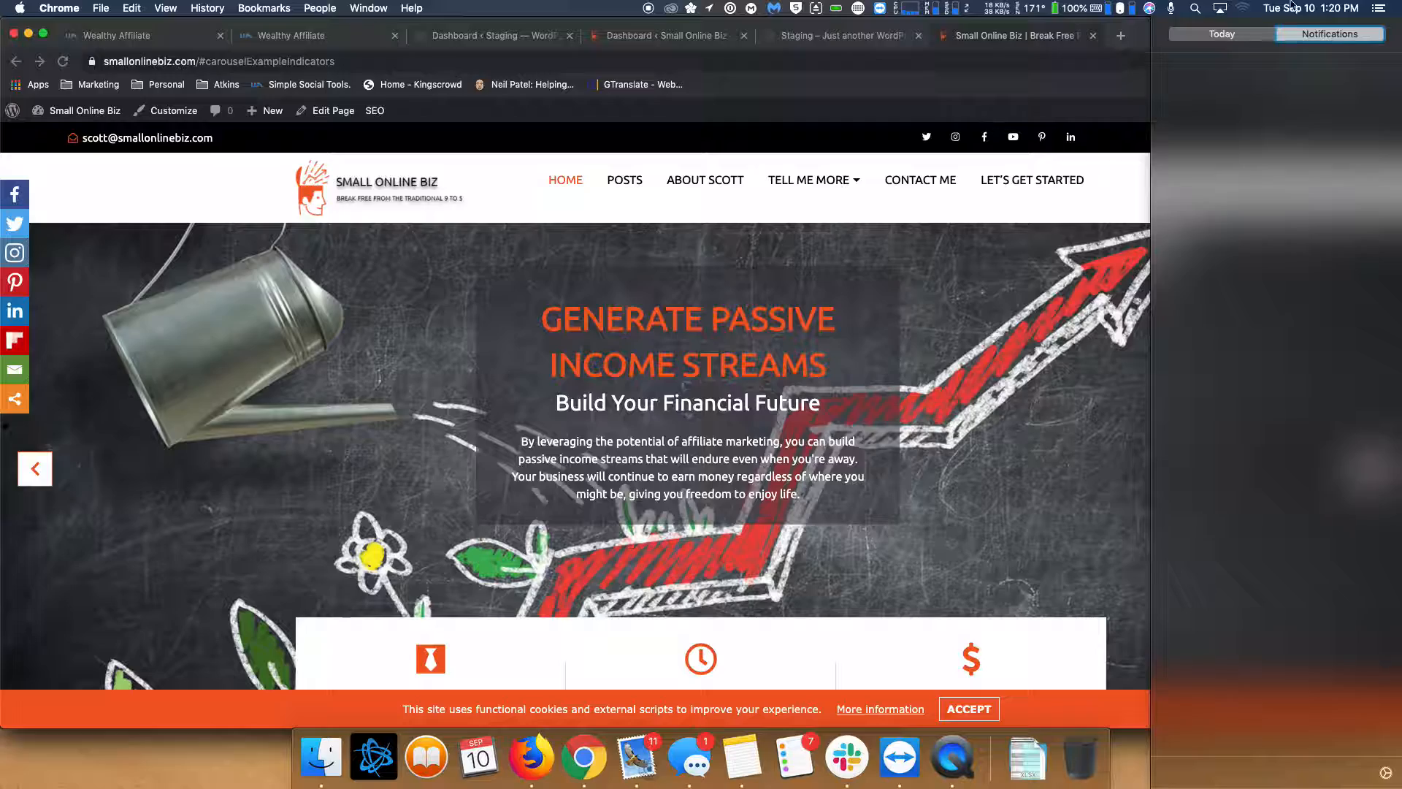
pyautogui.click(1378, 9)
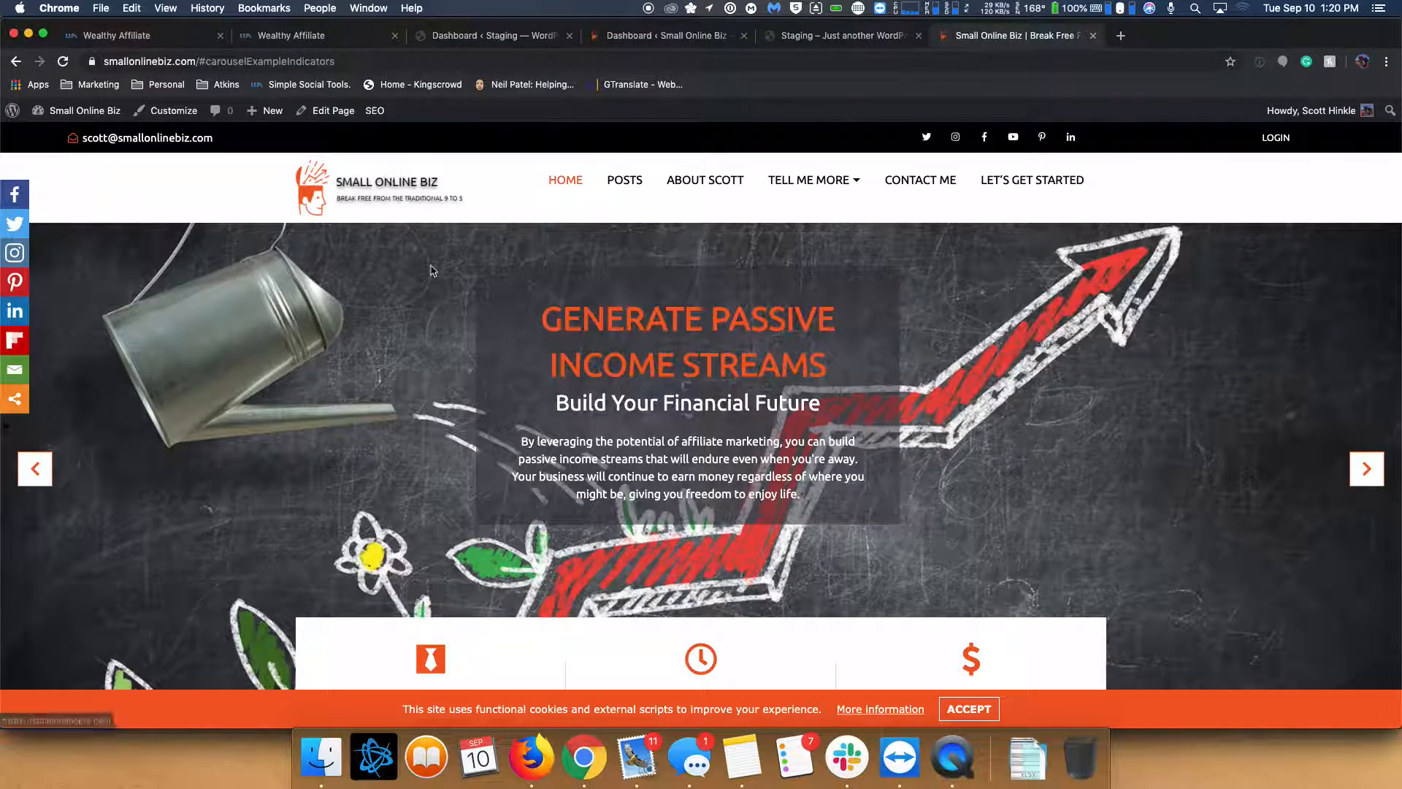
# - Examine the home page's bonus offer, program choices, testimonials and mailing-list form, and check the Tell Me More item in the site navigation
pyautogui.scroll(-20, 534, 377)
pyautogui.scroll(15, 534, 376)
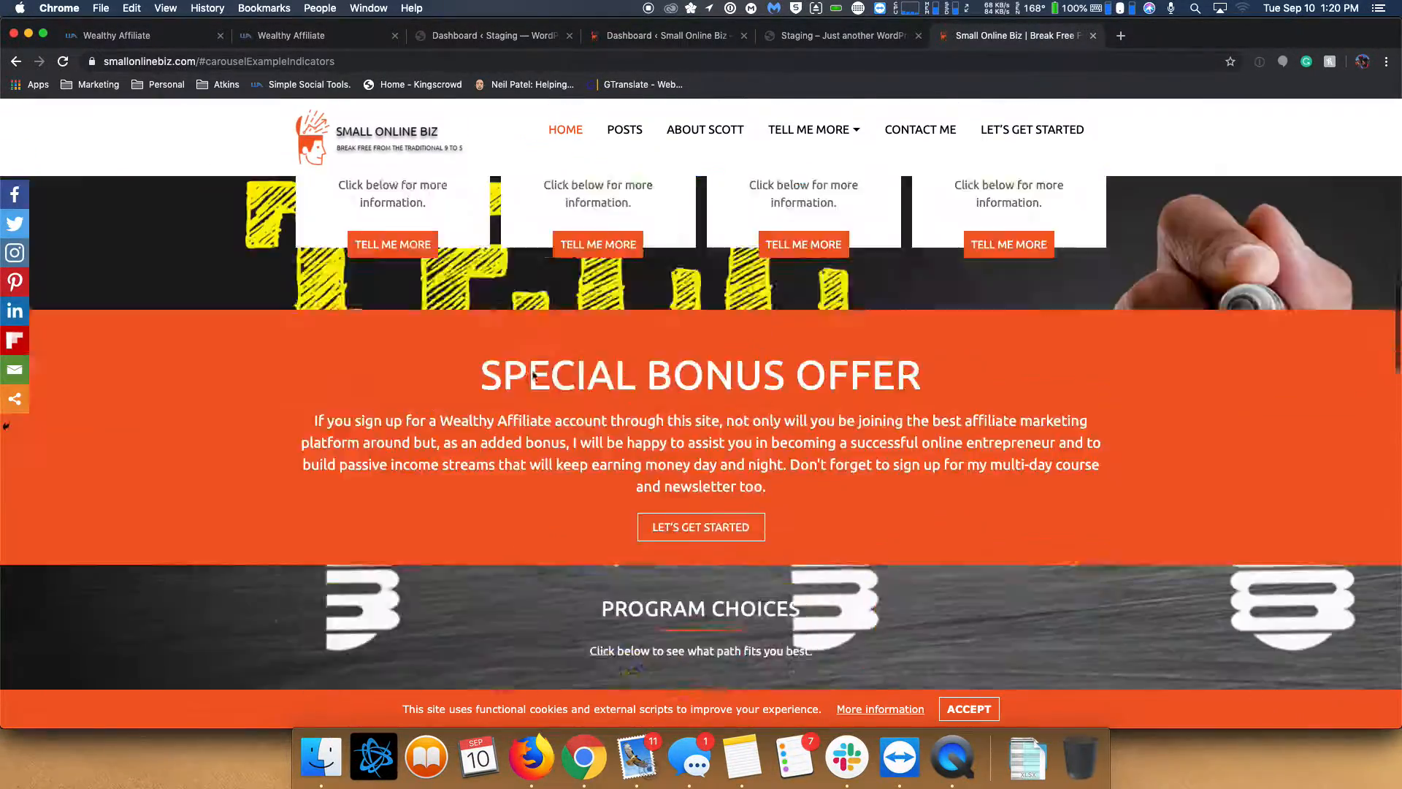
pyautogui.scroll(15, 533, 377)
pyautogui.scroll(-15, 543, 373)
pyautogui.scroll(-15, 369, 316)
pyautogui.scroll(5, 463, 392)
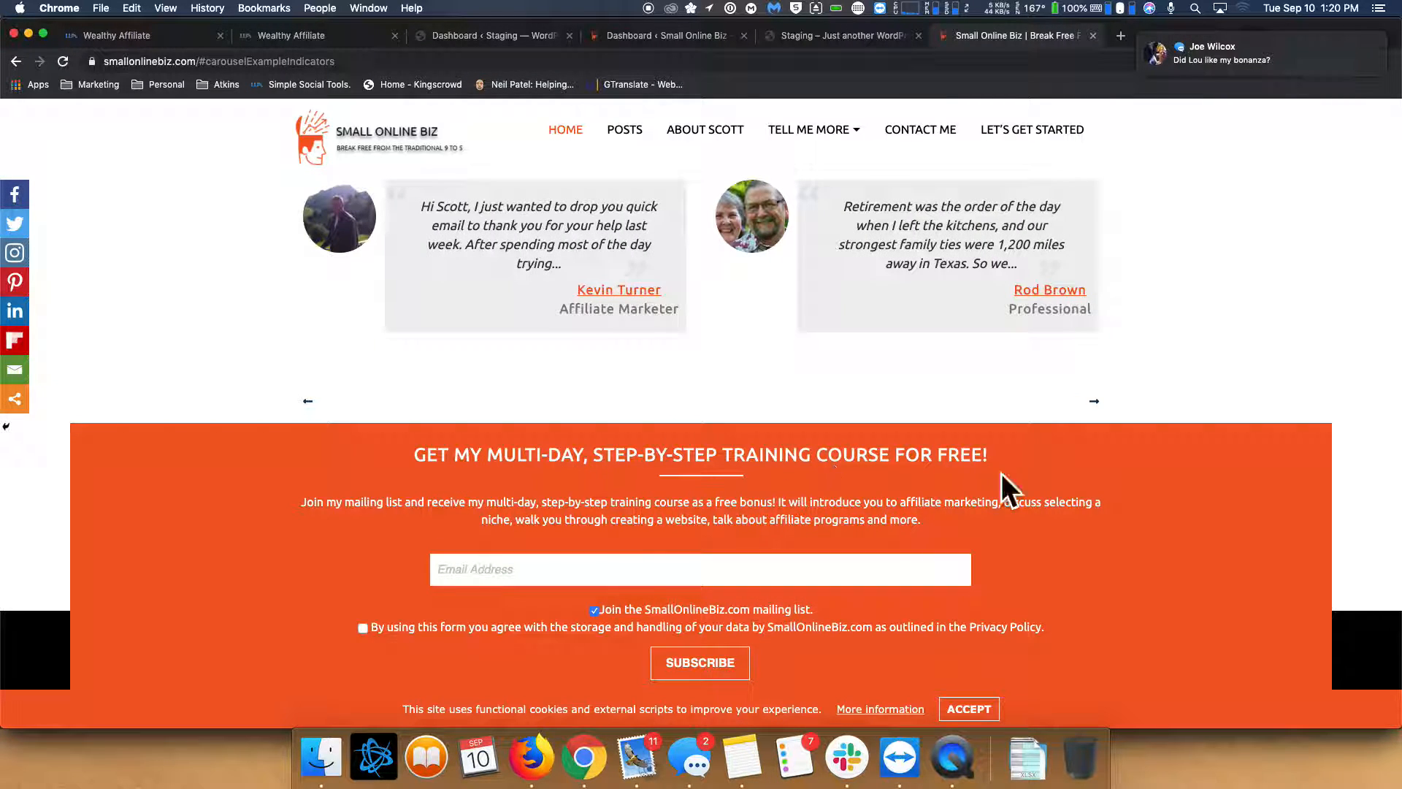
pyautogui.scroll(-2, 517, 568)
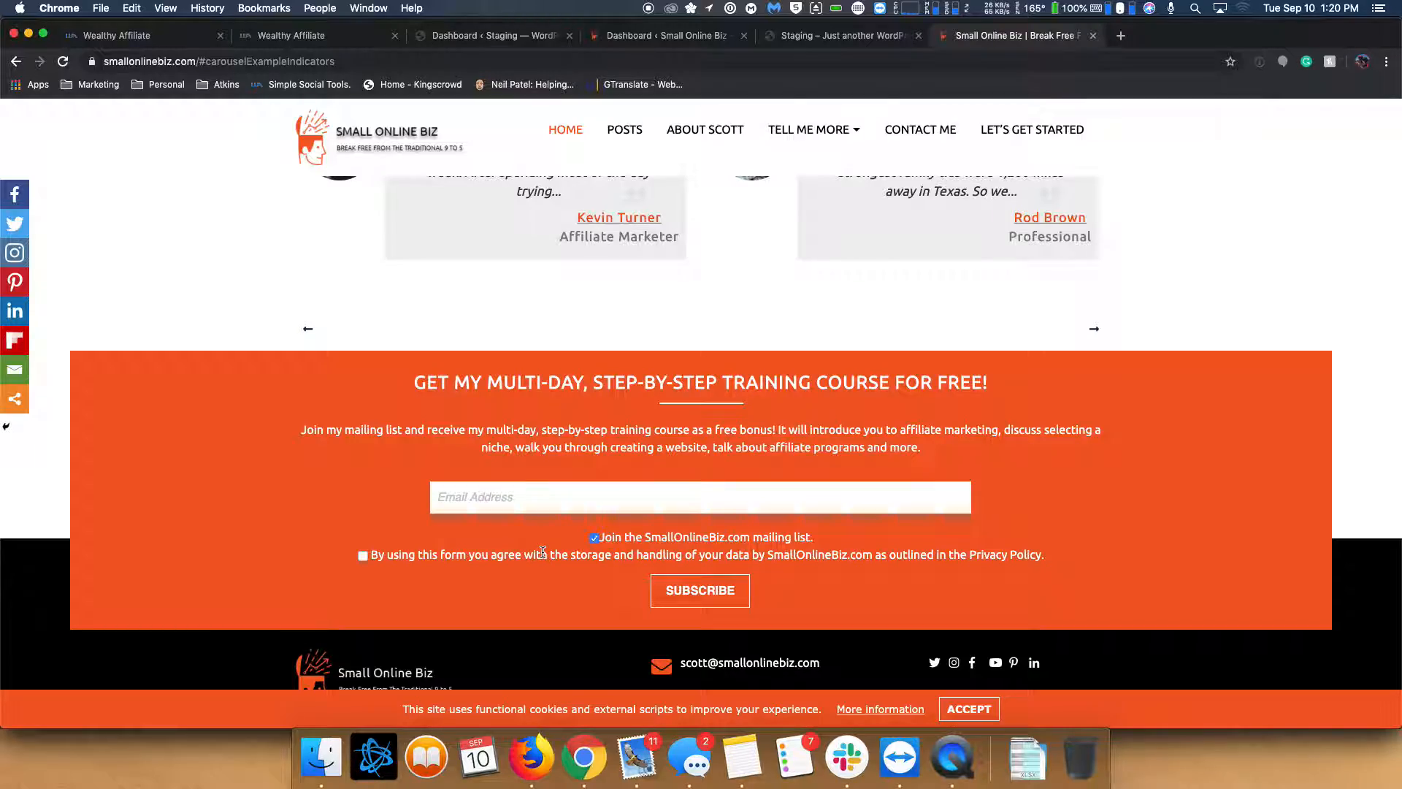
pyautogui.scroll(20, 526, 519)
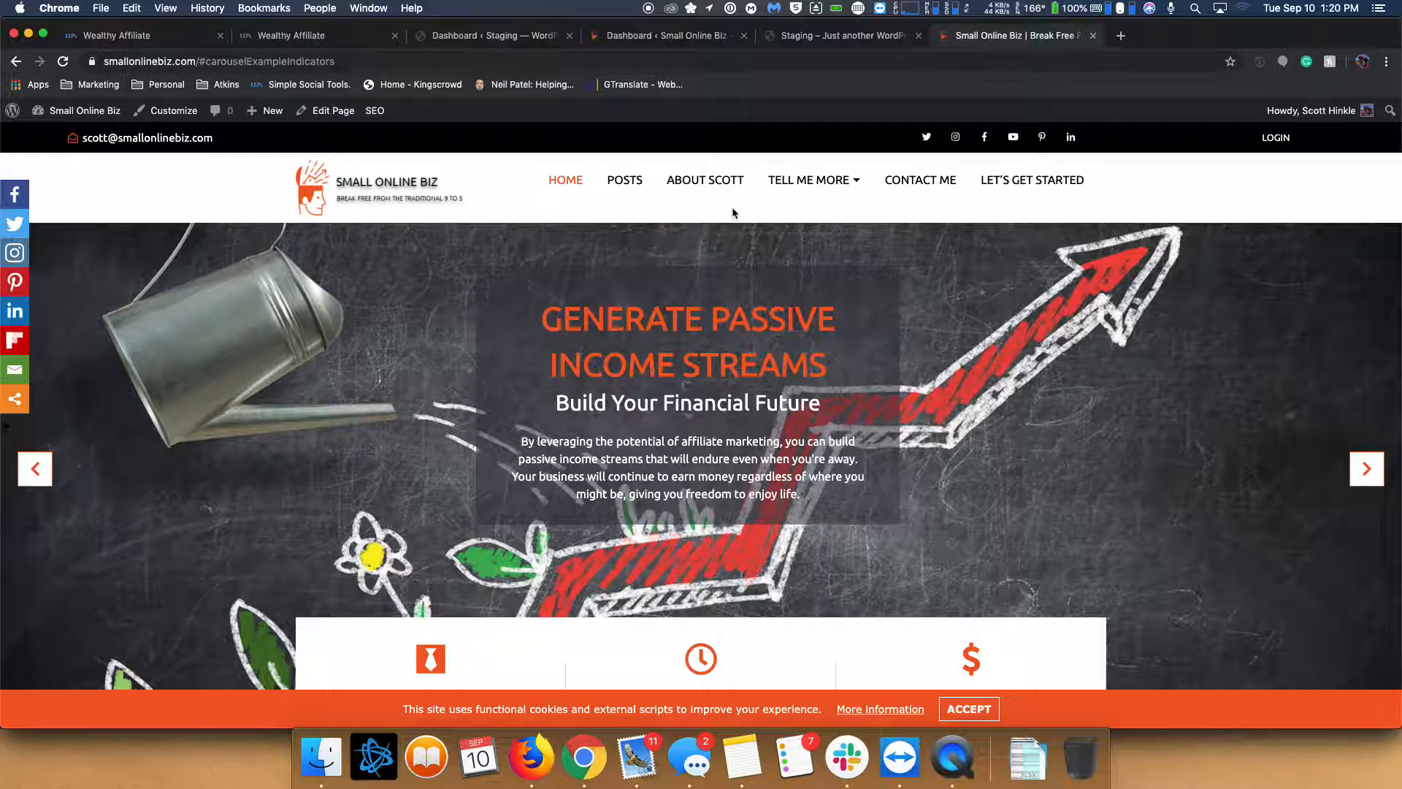
pyautogui.click(812, 184)
# - Compare the SitePlus+ settings and WordPress dashboards of the staging site and the live Small Online Biz site
pyautogui.click(157, 37)
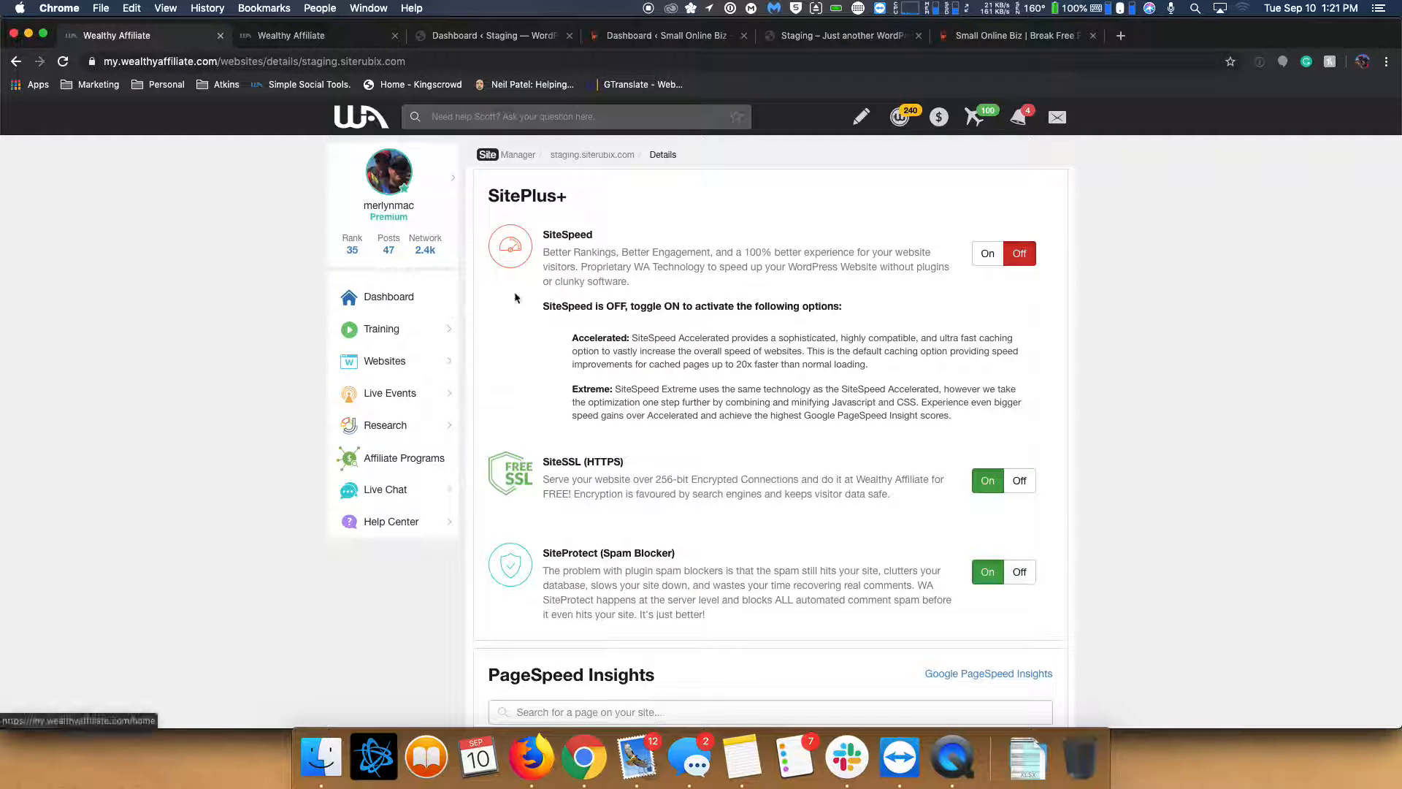
pyautogui.click(265, 37)
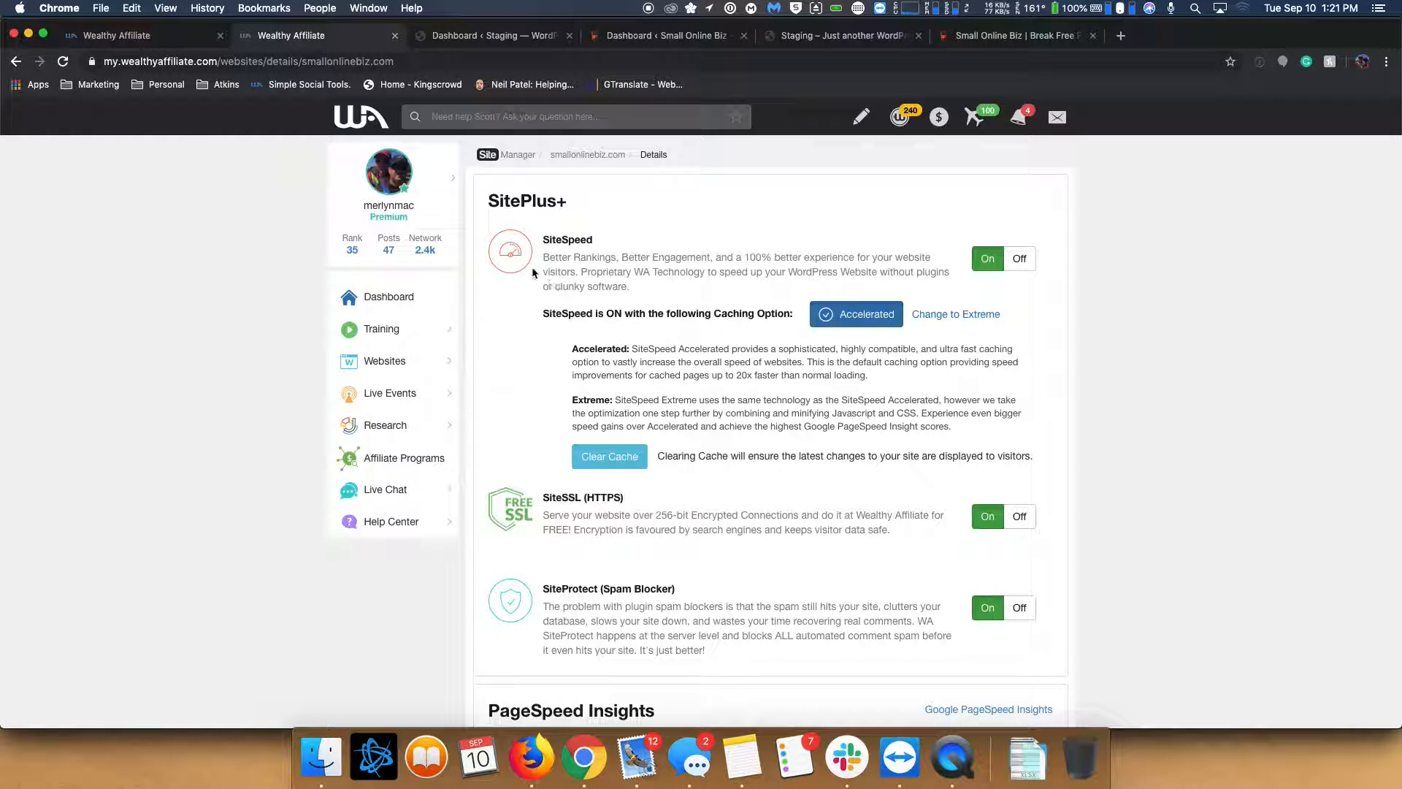
pyautogui.click(494, 40)
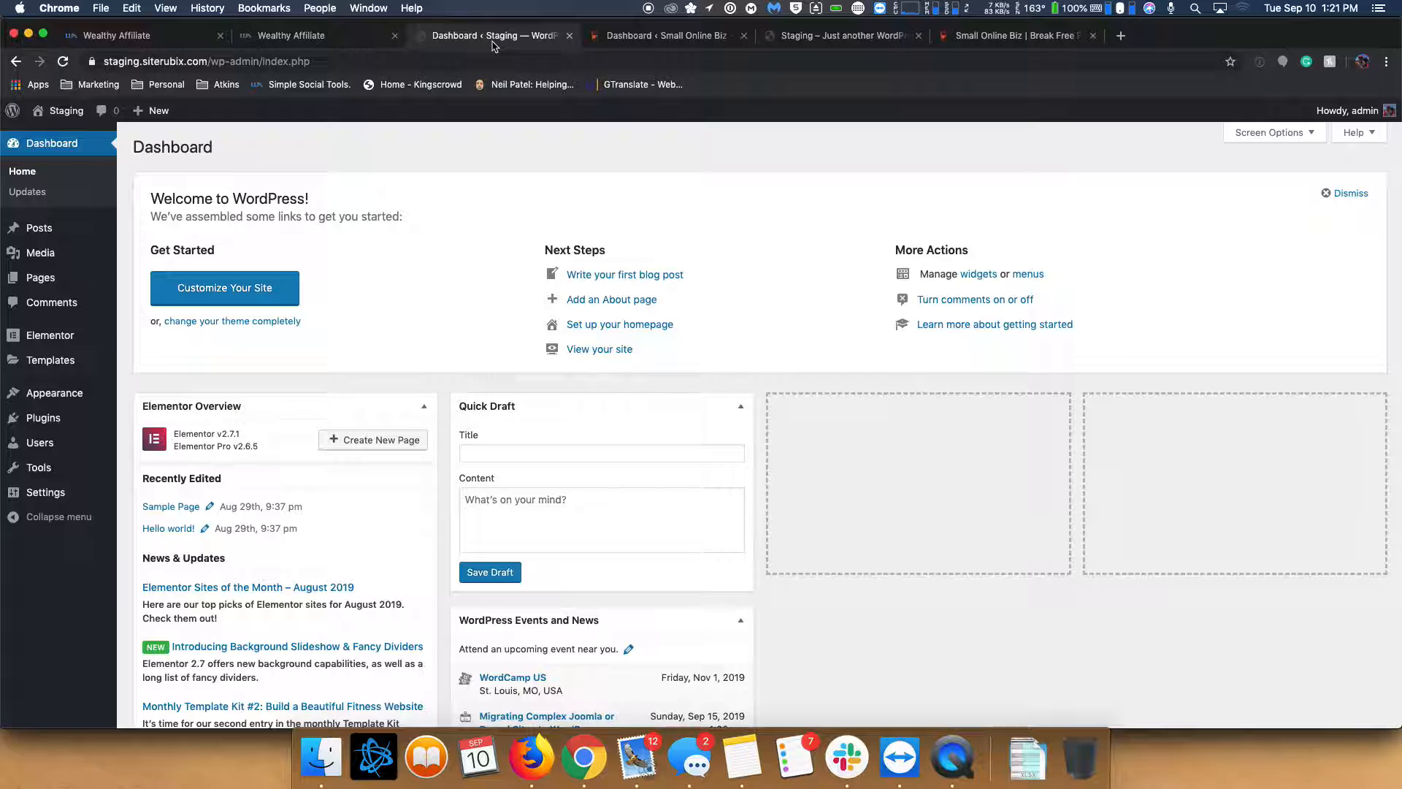
pyautogui.click(645, 37)
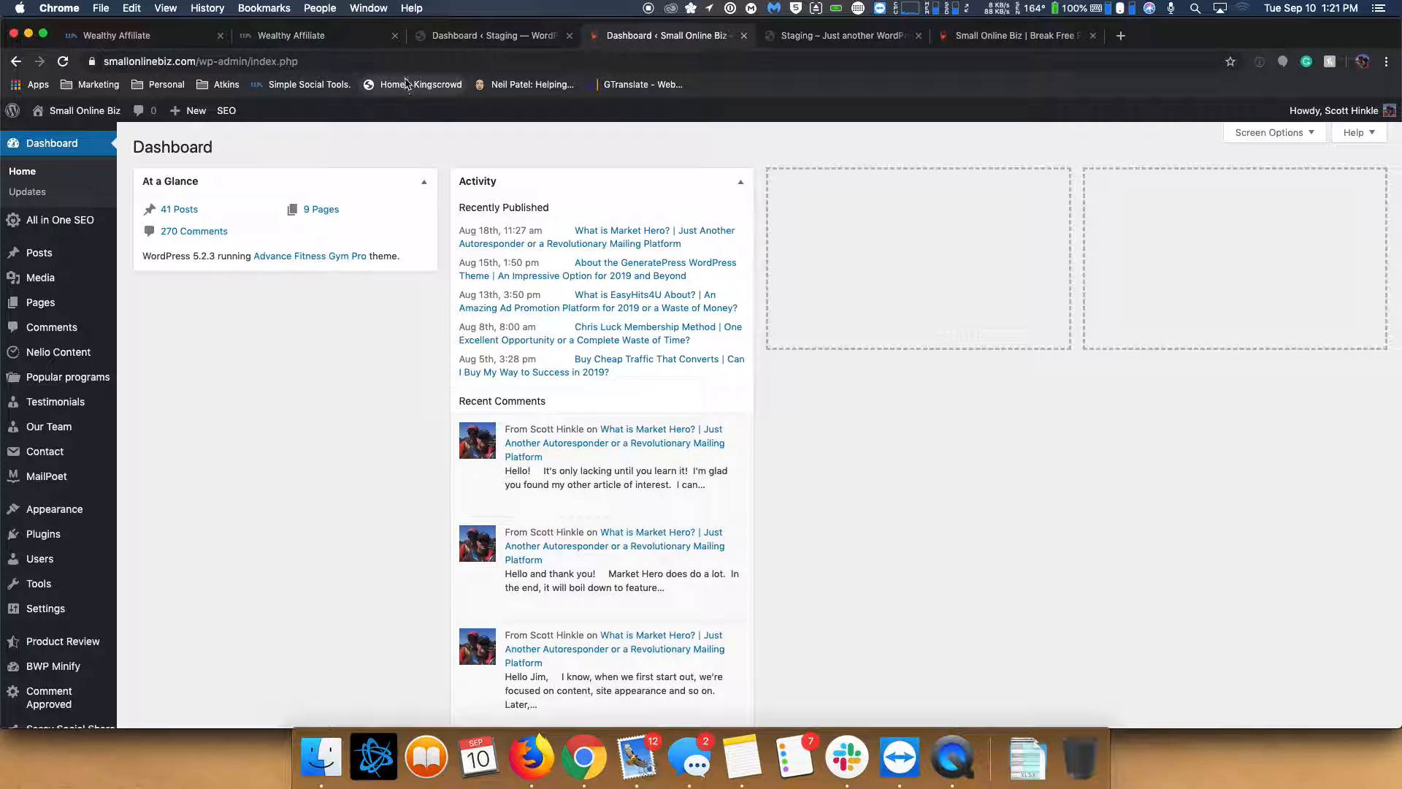
pyautogui.click(500, 37)
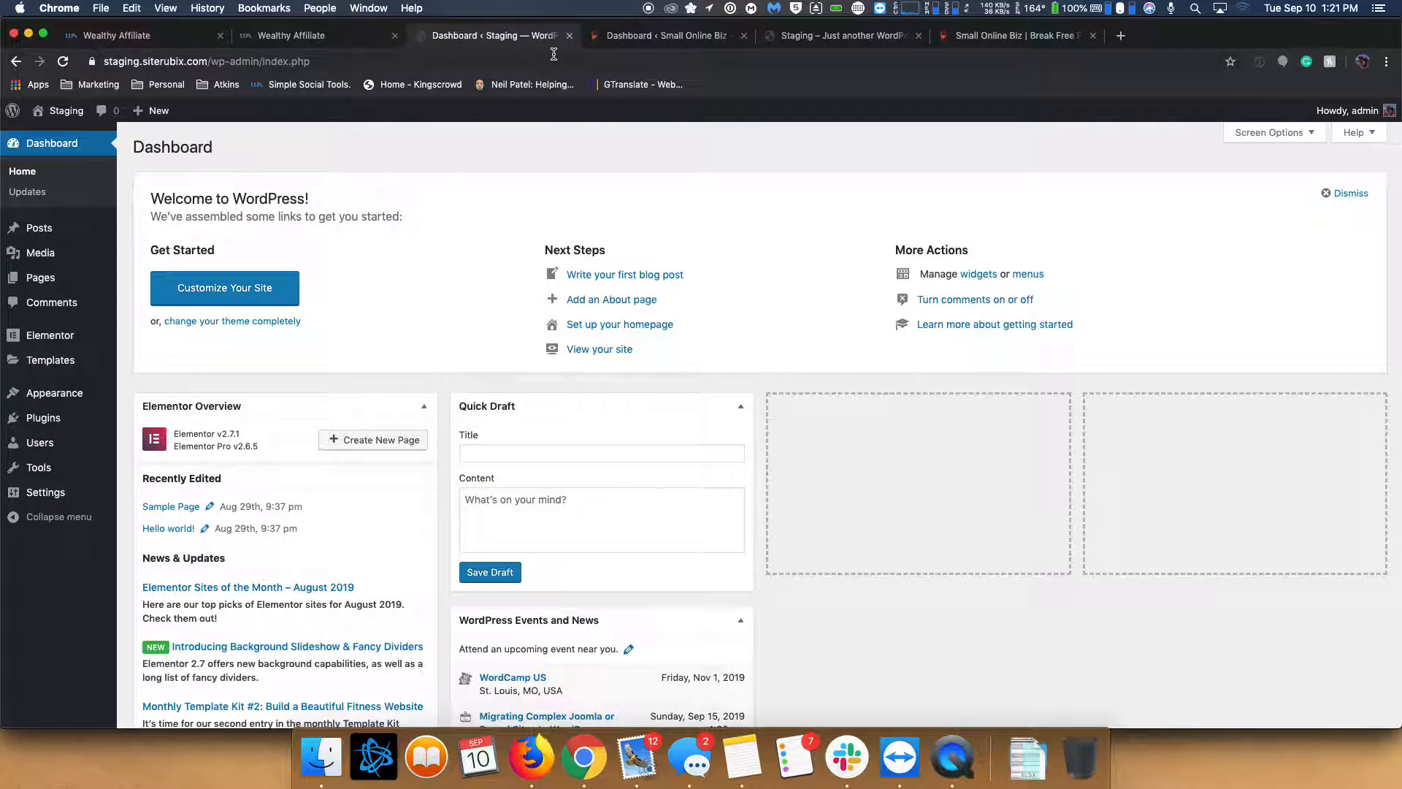
# - Go through the site details, dashboard and front page of both sites once more, ending on the staging site's SitePlus+ settings
pyautogui.click(162, 36)
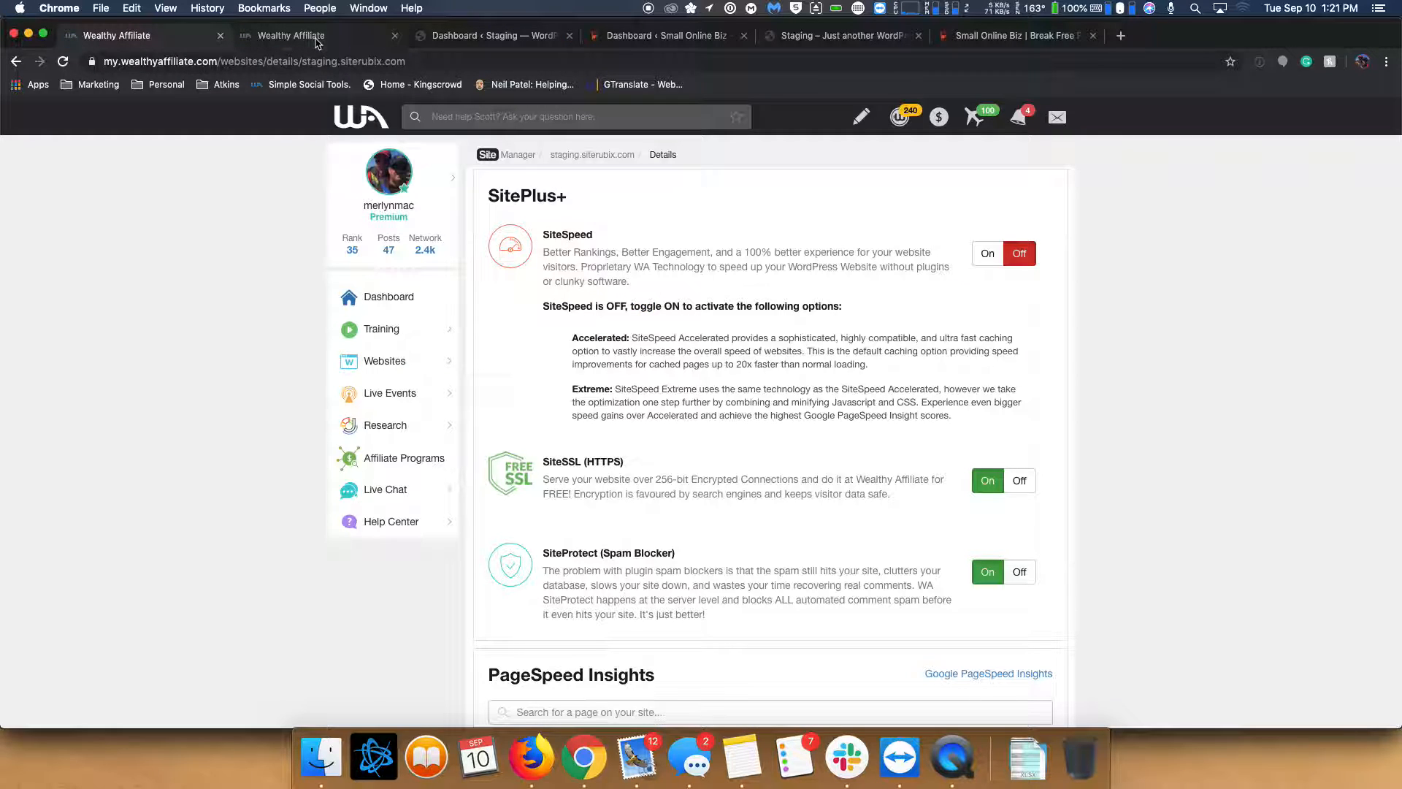
pyautogui.click(316, 38)
pyautogui.click(474, 37)
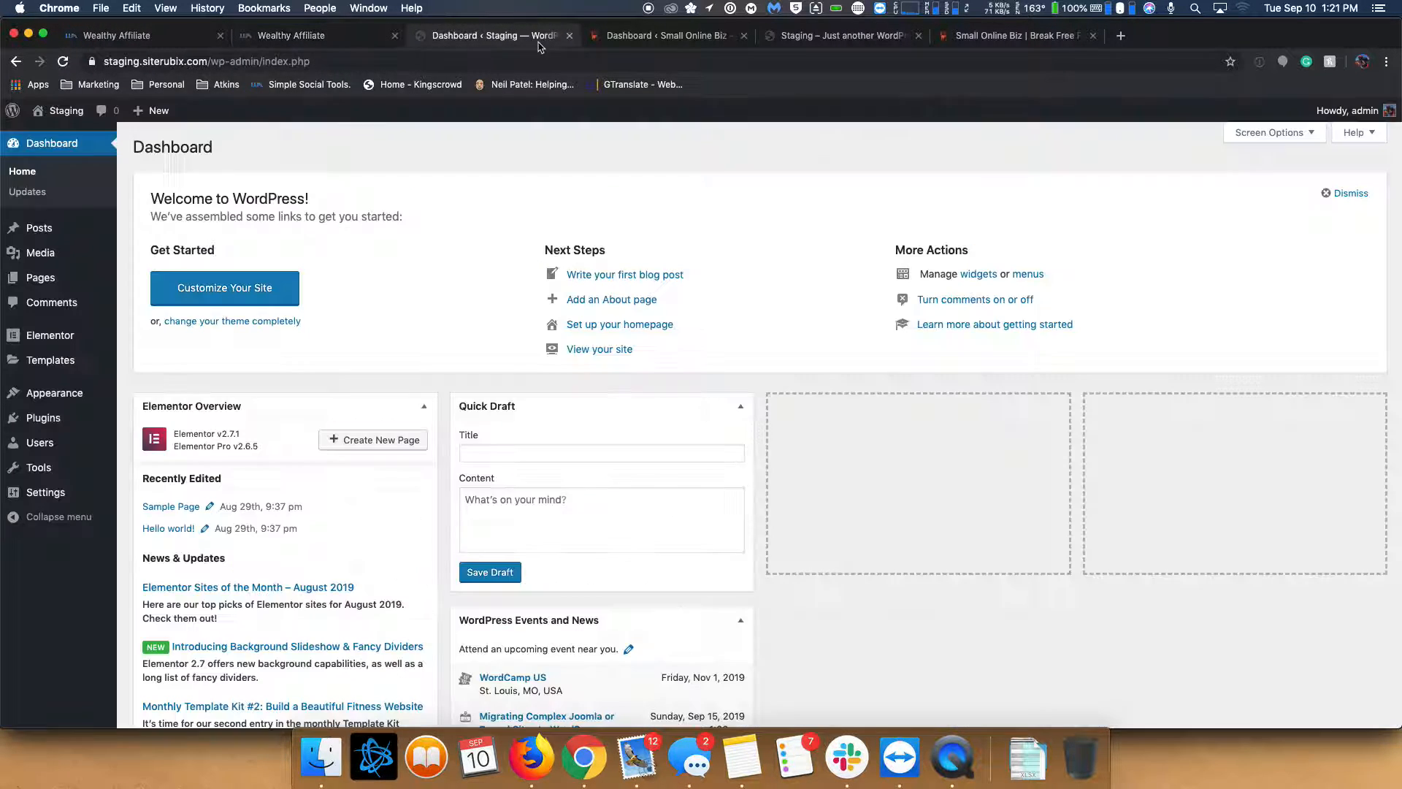
pyautogui.click(703, 38)
pyautogui.click(847, 36)
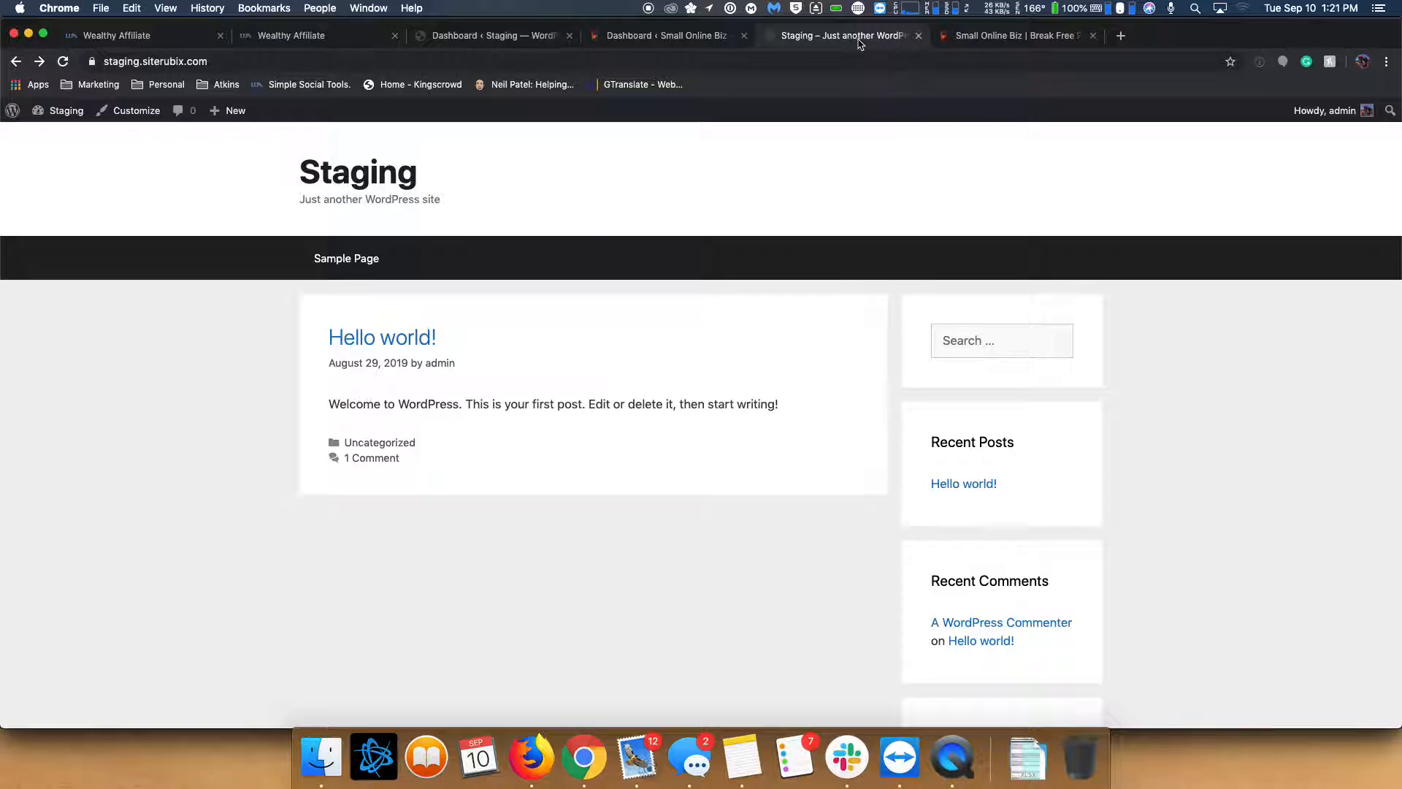
pyautogui.click(1009, 38)
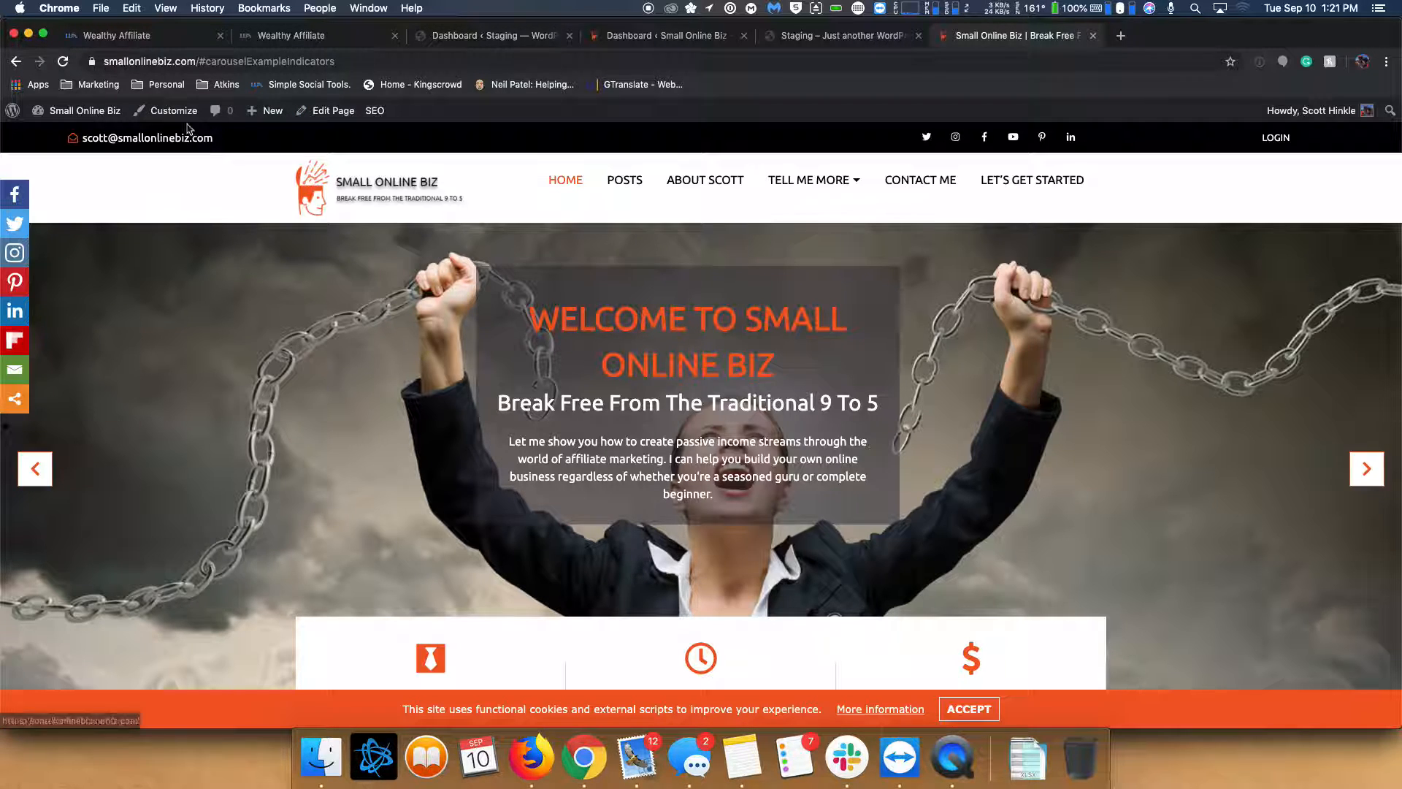
pyautogui.click(117, 35)
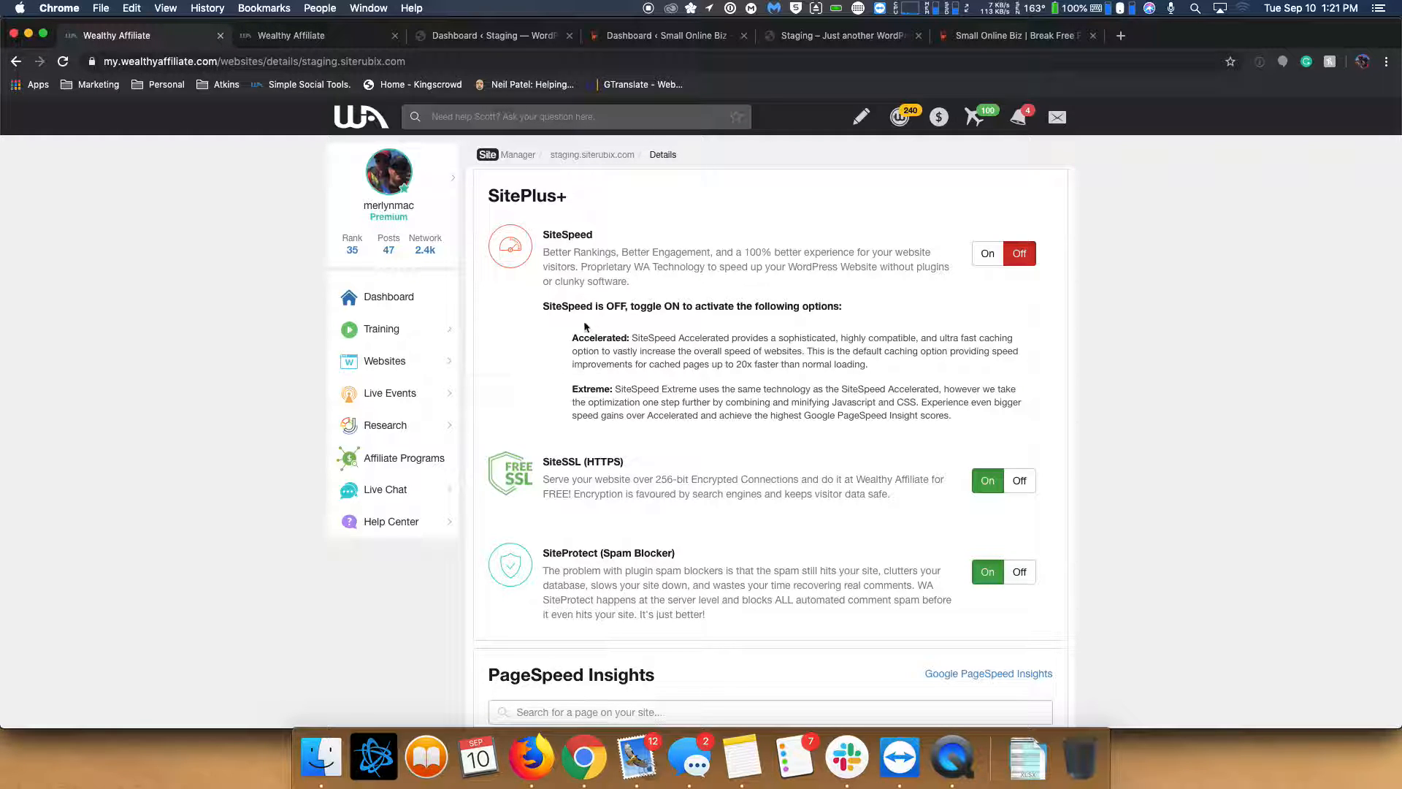
# - Check the active theme in the staging site's list of installed themes
pyautogui.click(480, 36)
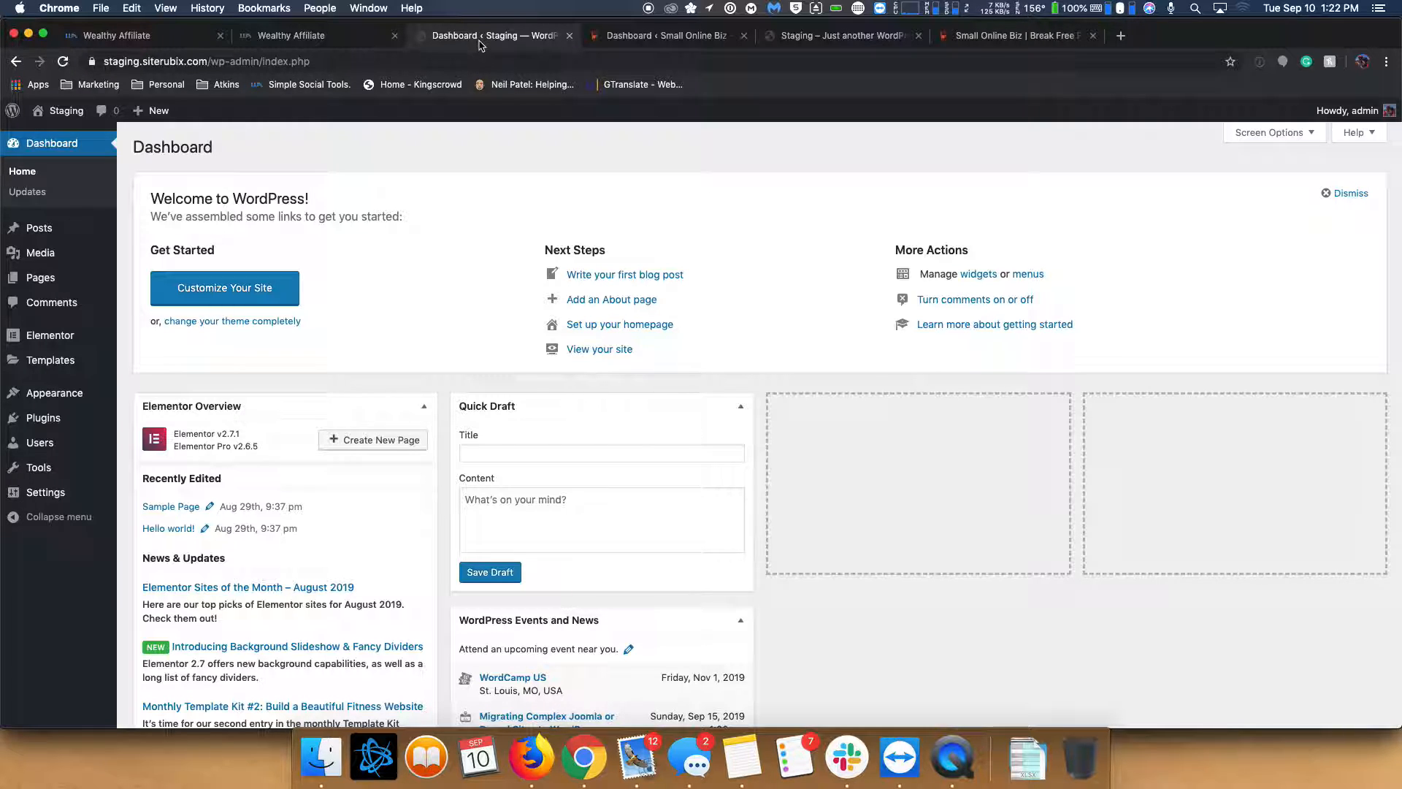
pyautogui.moveTo(45, 394)
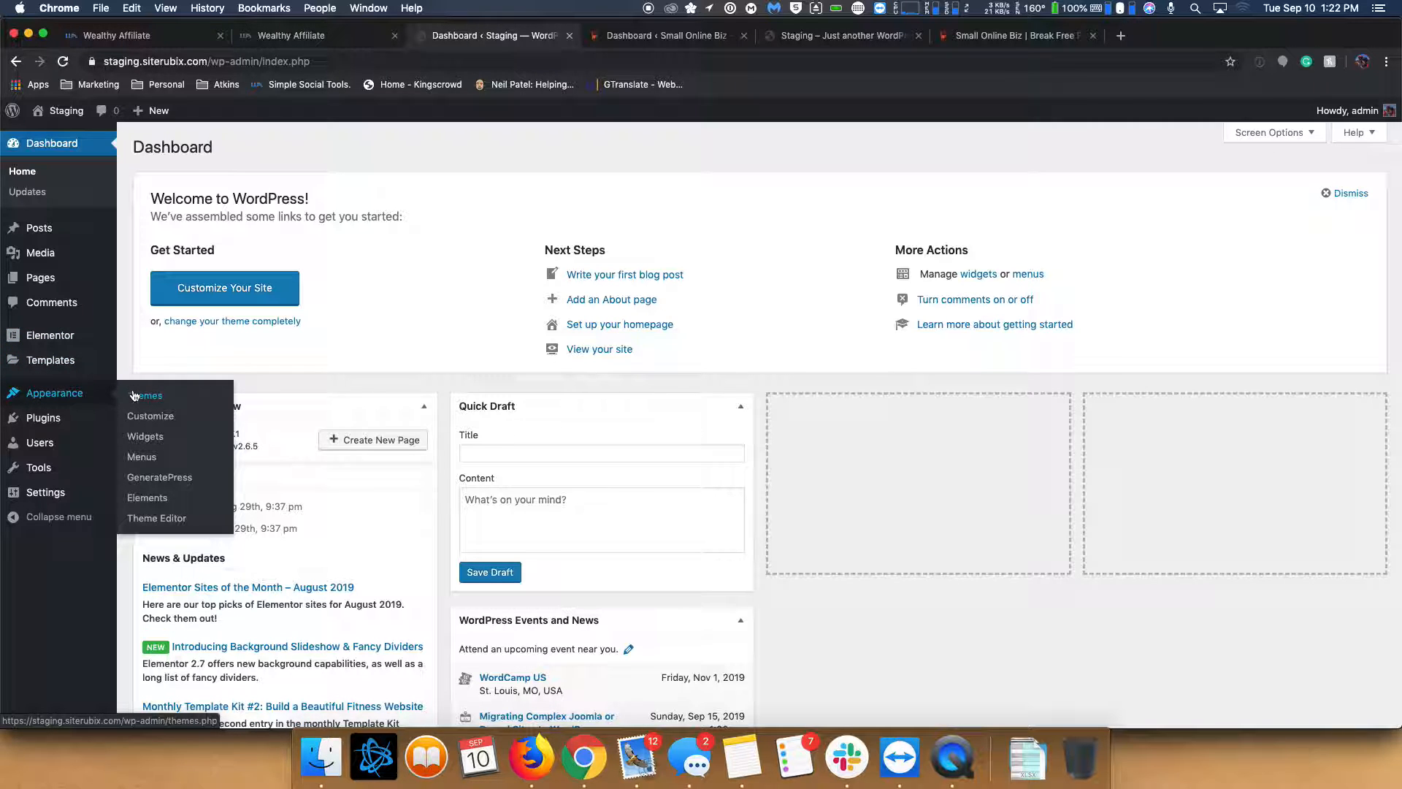
pyautogui.click(190, 396)
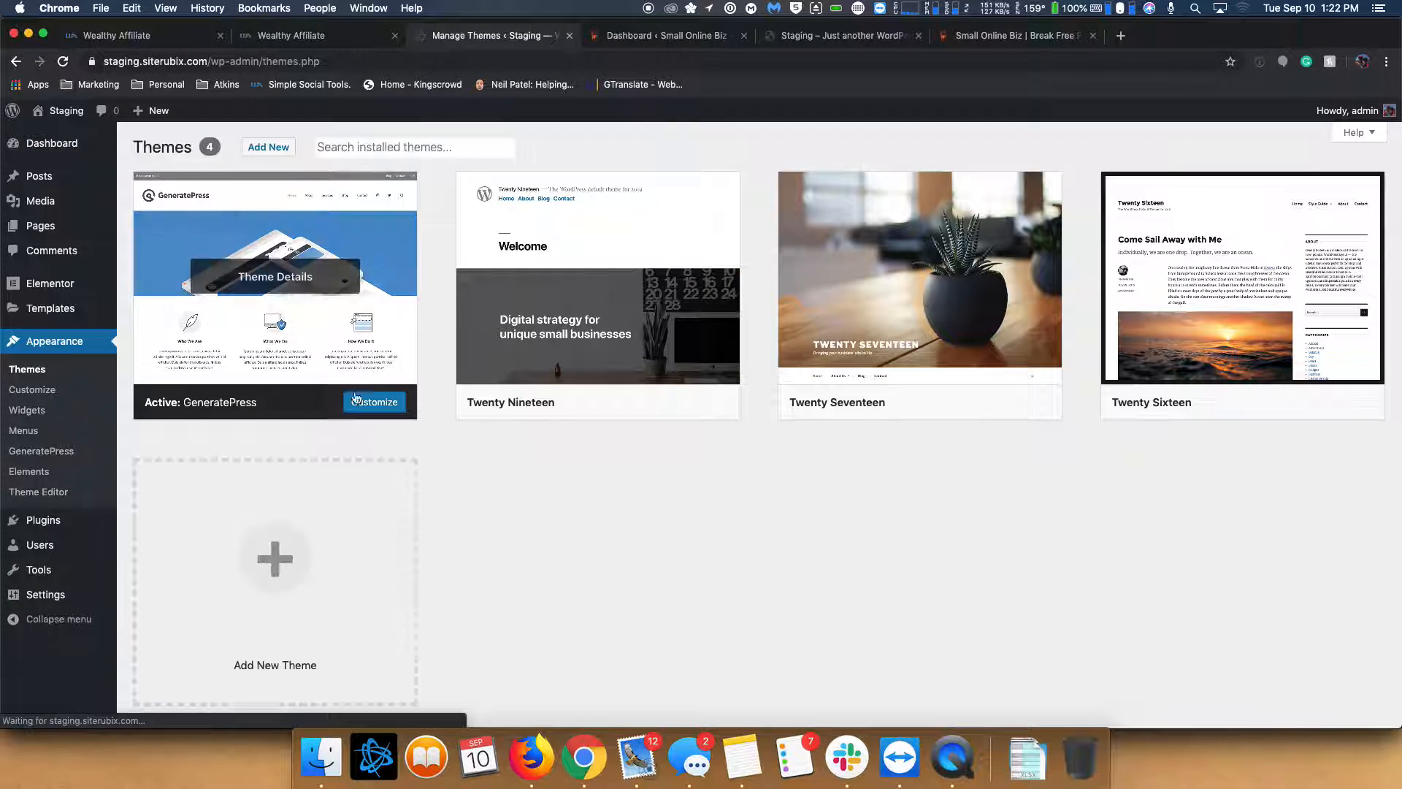
pyautogui.moveTo(227, 324)
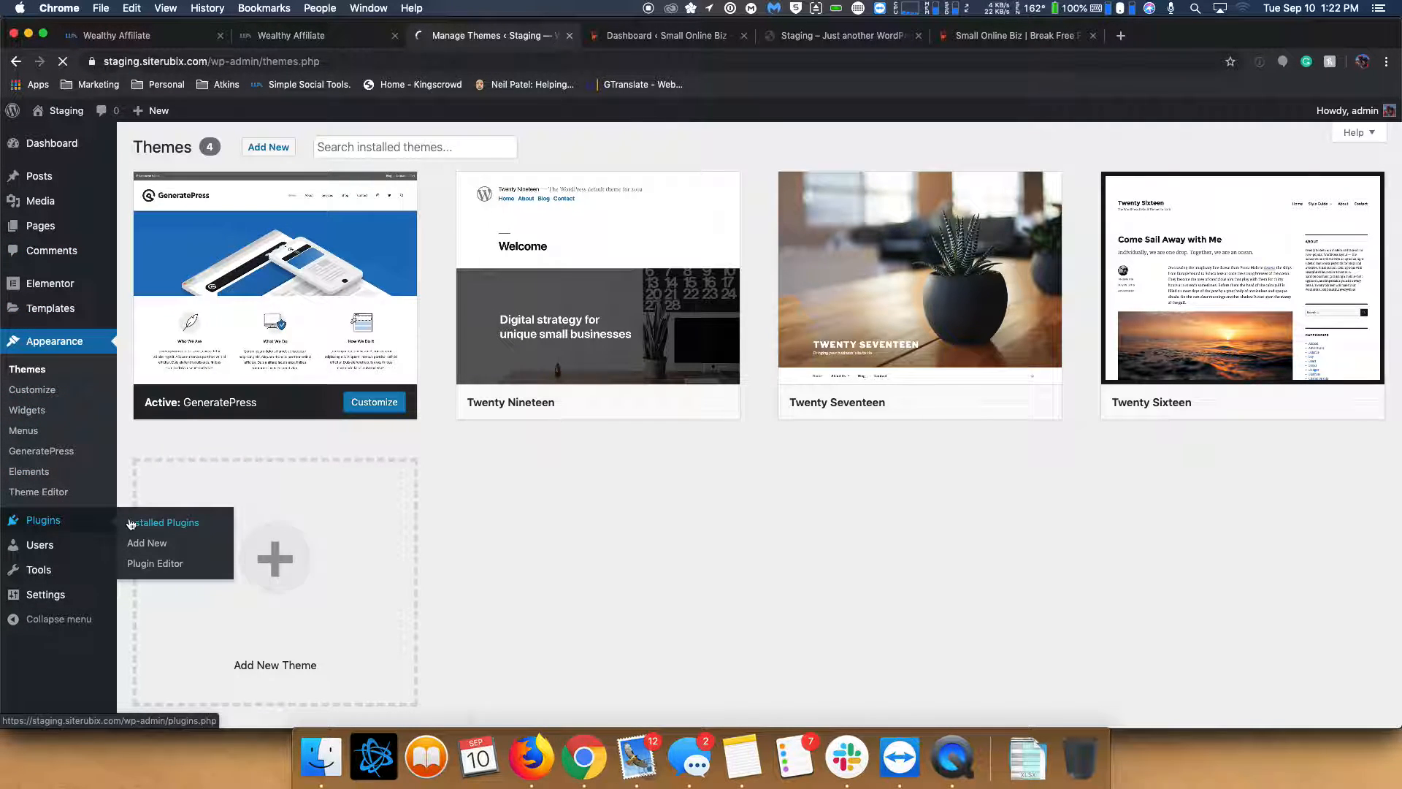
# - Review the staging site's installed plugins, highlighting the names GP Premium, Elementor and Elementor Pro in turn
pyautogui.click(143, 523)
pyautogui.moveTo(165, 462); pyautogui.dragTo(232, 463)
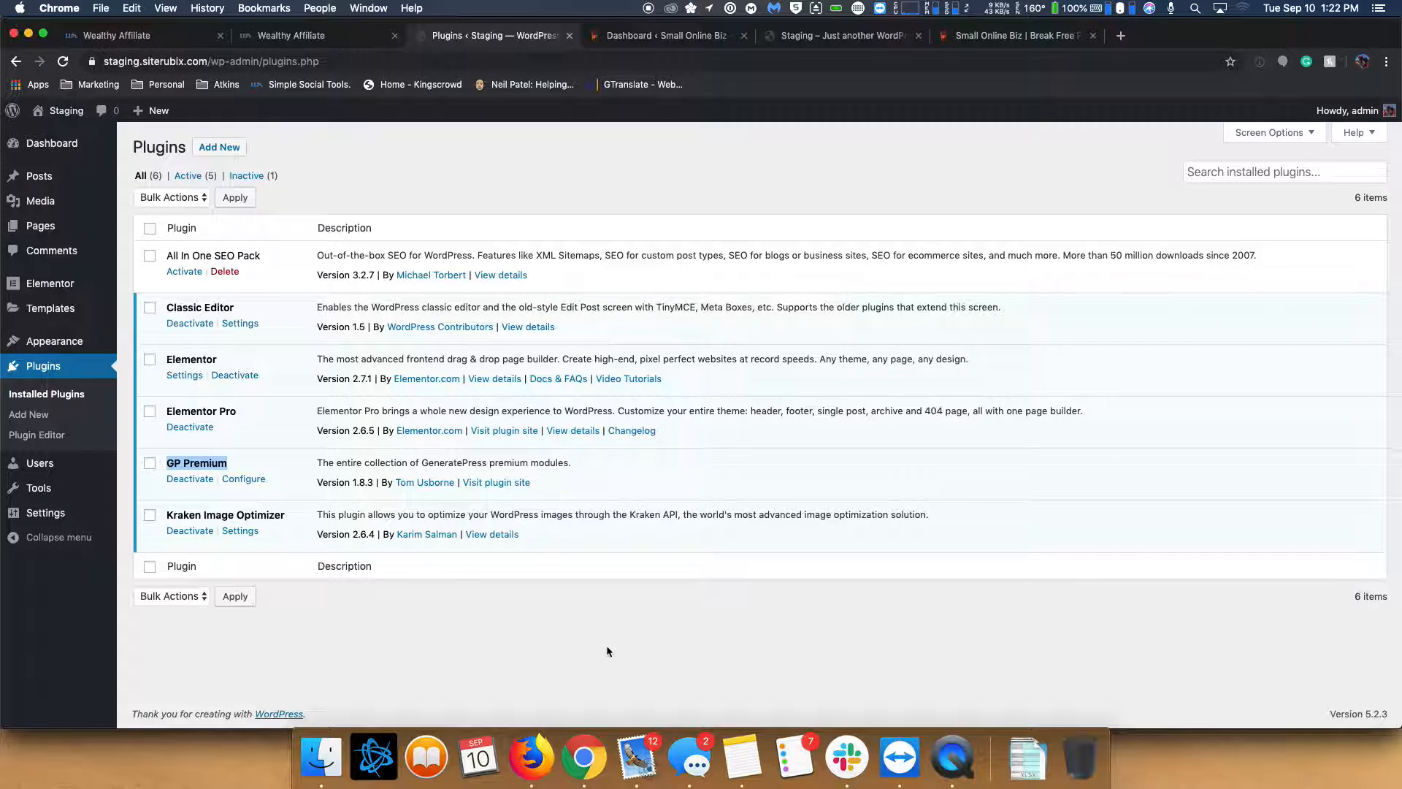
pyautogui.click(317, 476)
pyautogui.moveTo(168, 360); pyautogui.dragTo(246, 368)
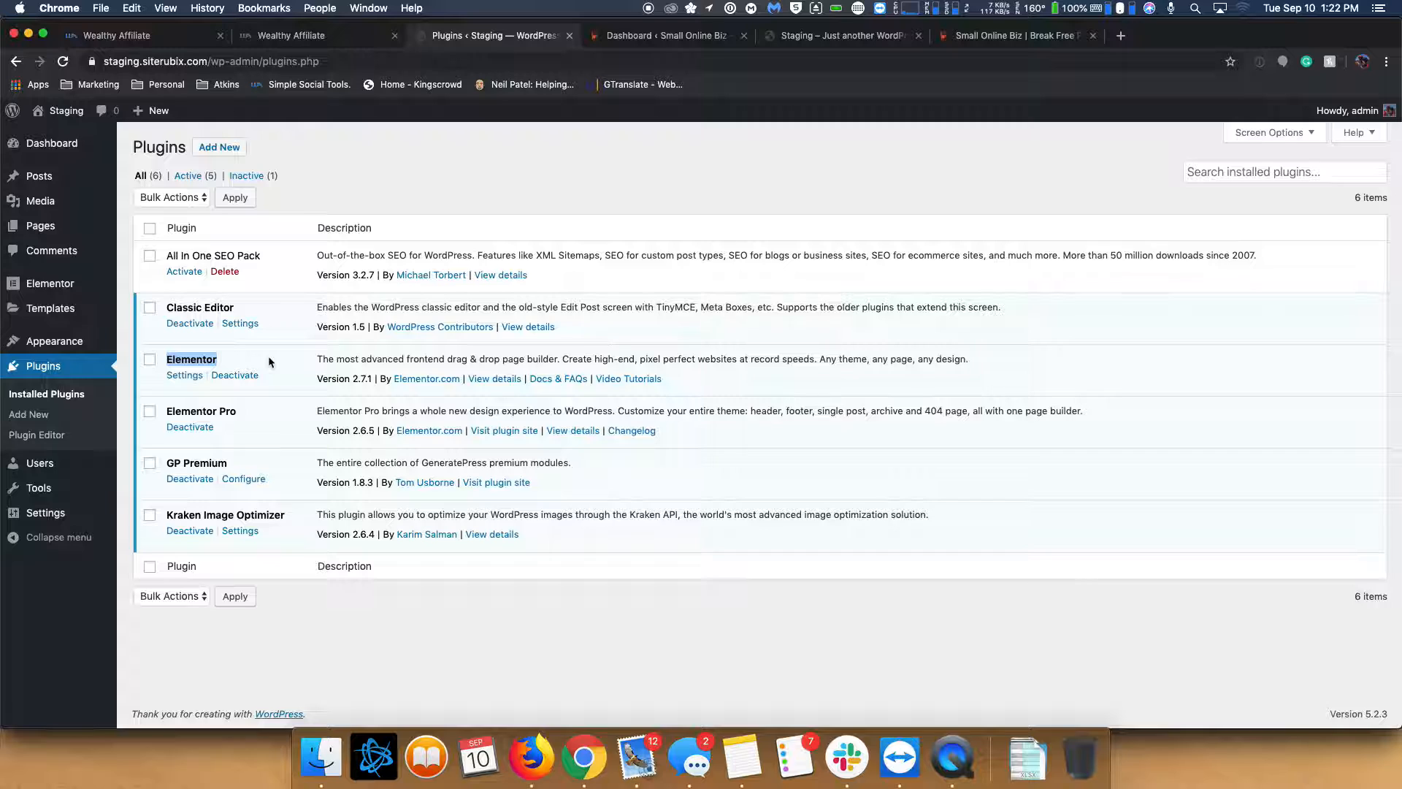
pyautogui.click(228, 418)
pyautogui.moveTo(165, 415); pyautogui.dragTo(252, 414)
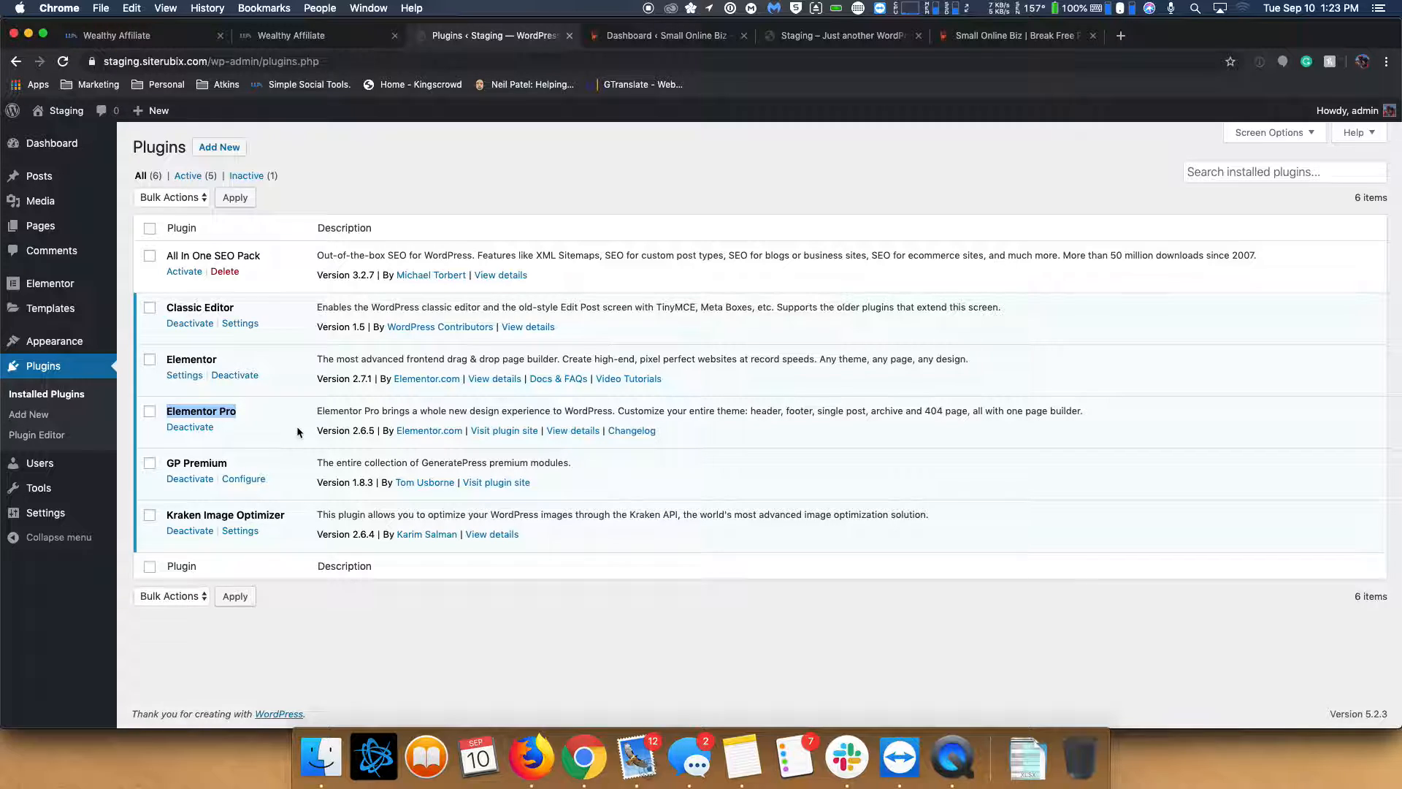
pyautogui.click(507, 615)
# - Create an empty page titled Home on the staging site and publish it
pyautogui.moveTo(44, 229)
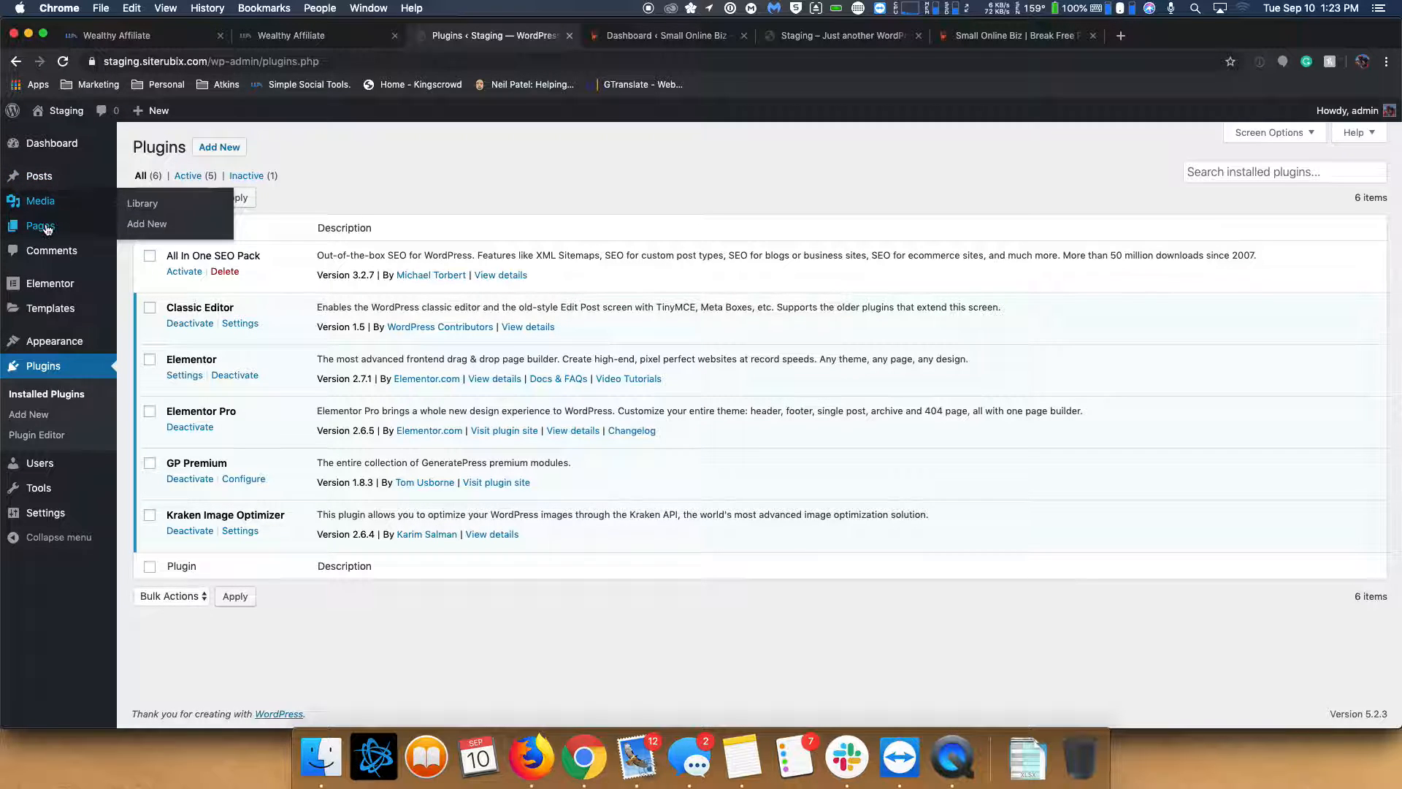
pyautogui.click(153, 255)
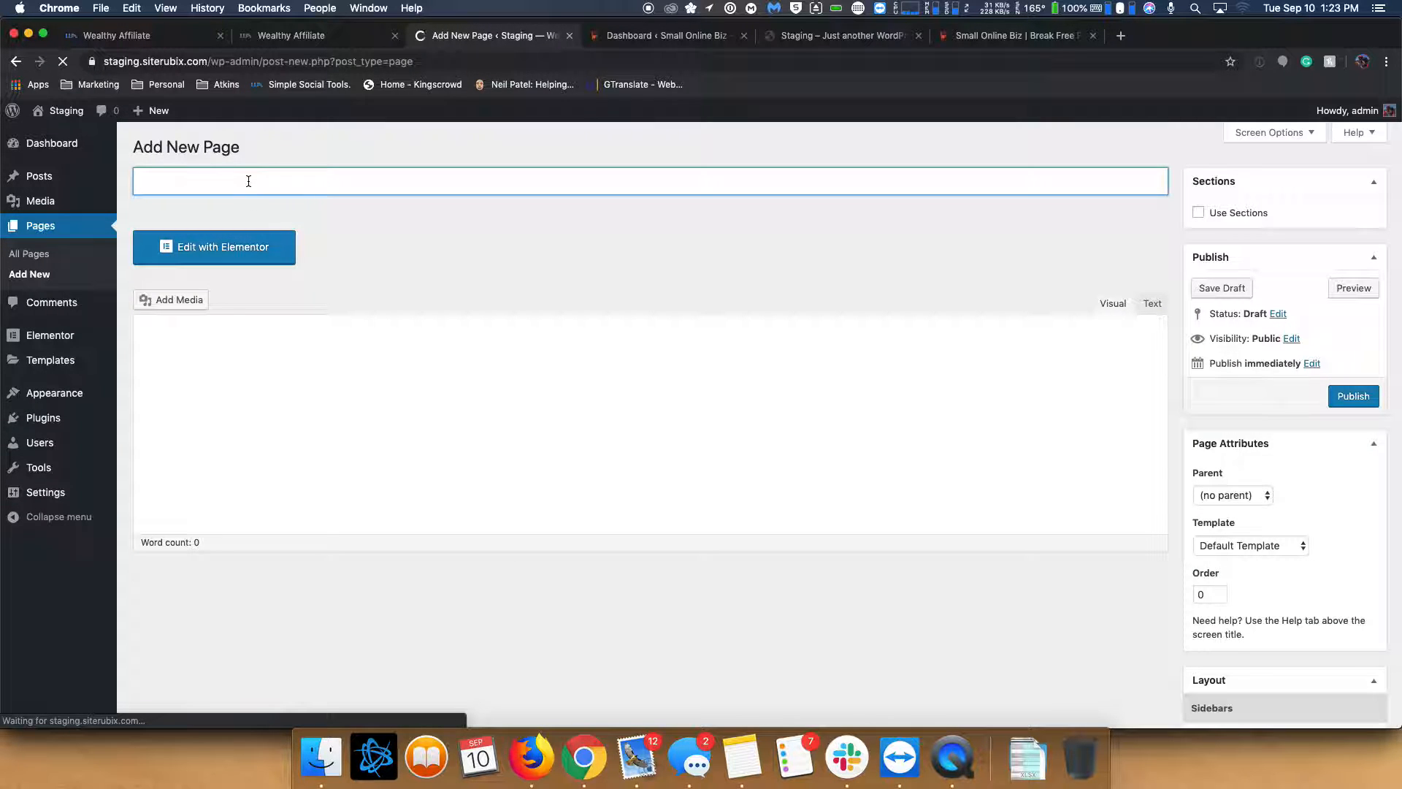
pyautogui.write('Home')
pyautogui.click(1343, 395)
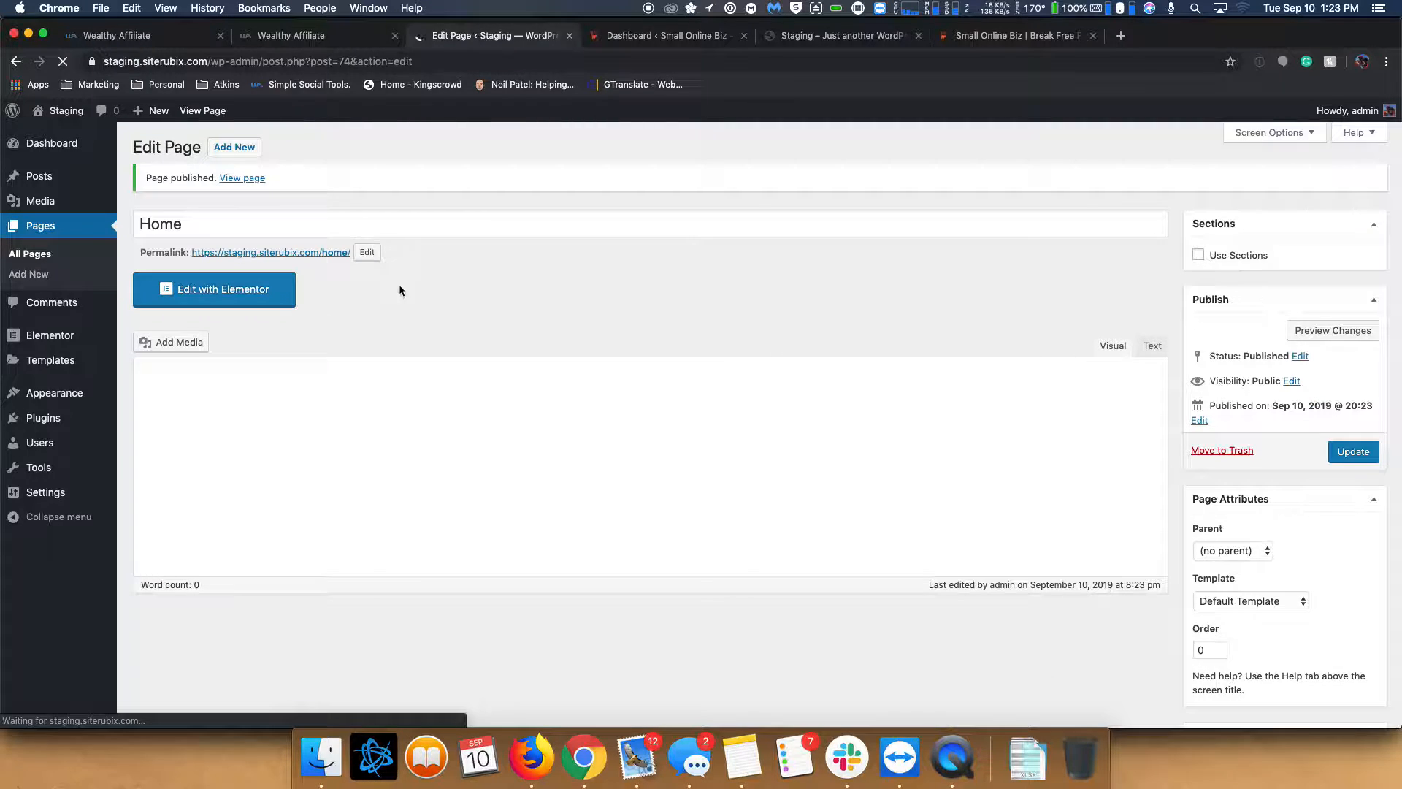
# - Add another empty page titled Blog and publish it
pyautogui.click(233, 147)
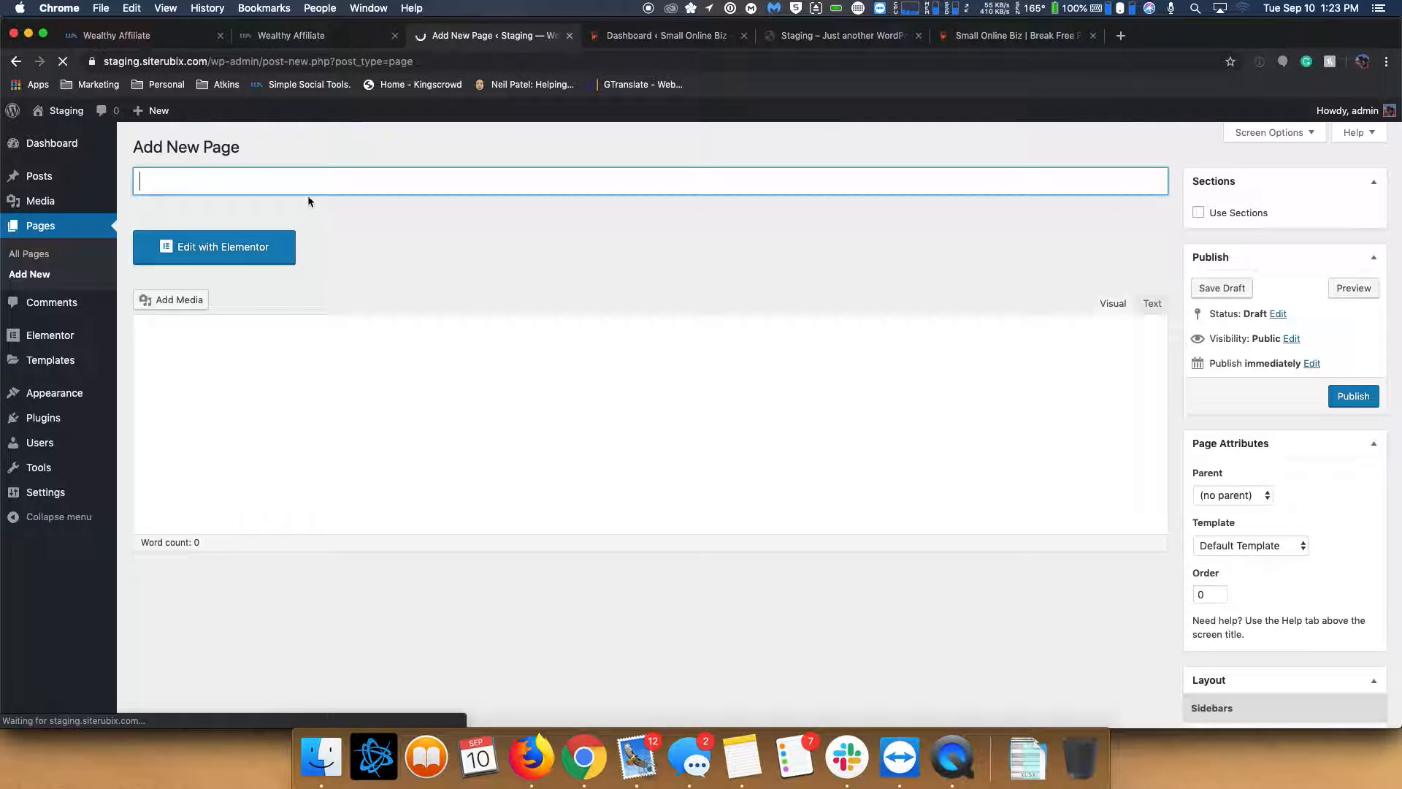
pyautogui.write('Blog')
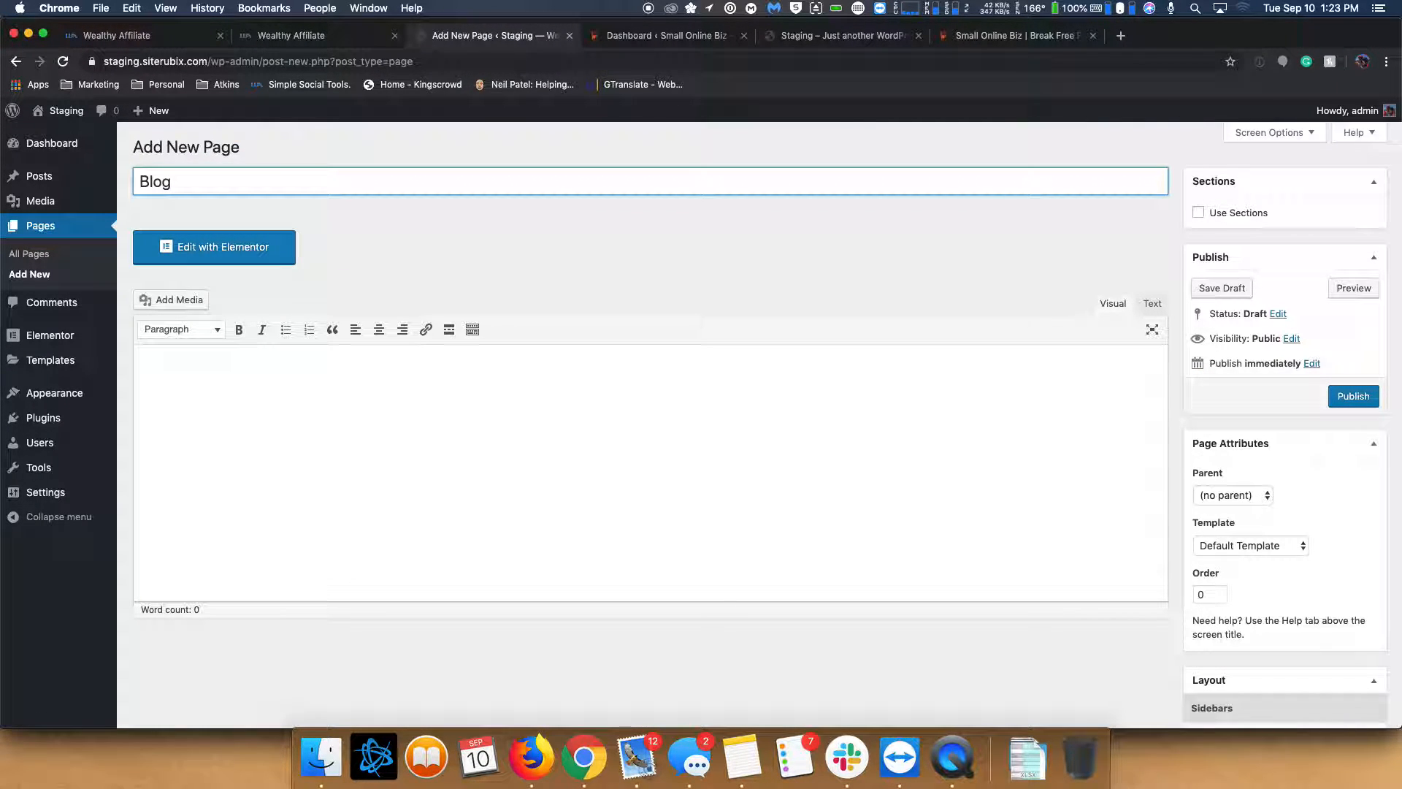
pyautogui.click(1353, 397)
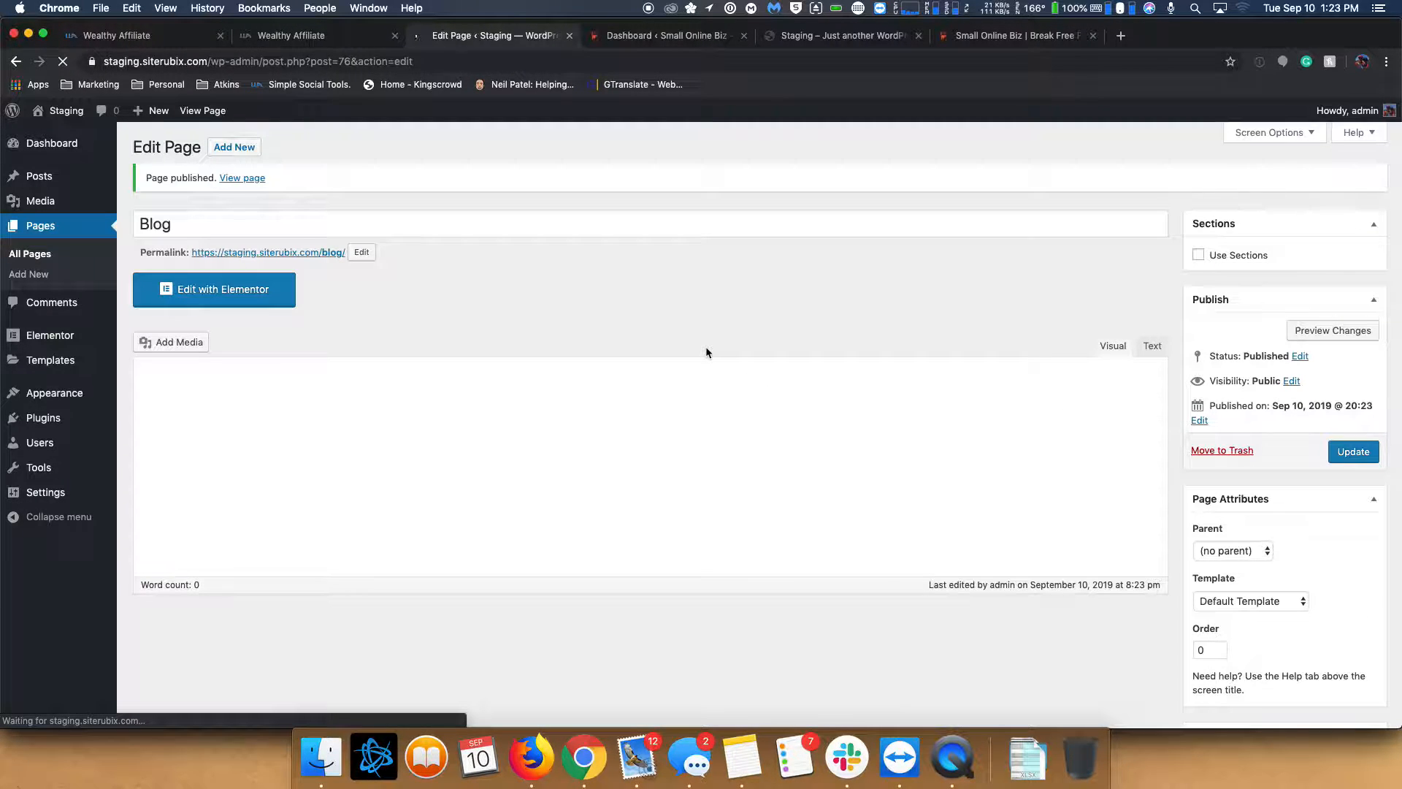
# - Make the staging homepage a static page, with Home as homepage and Blog as posts page, save, and check the reloaded site
pyautogui.moveTo(52, 493)
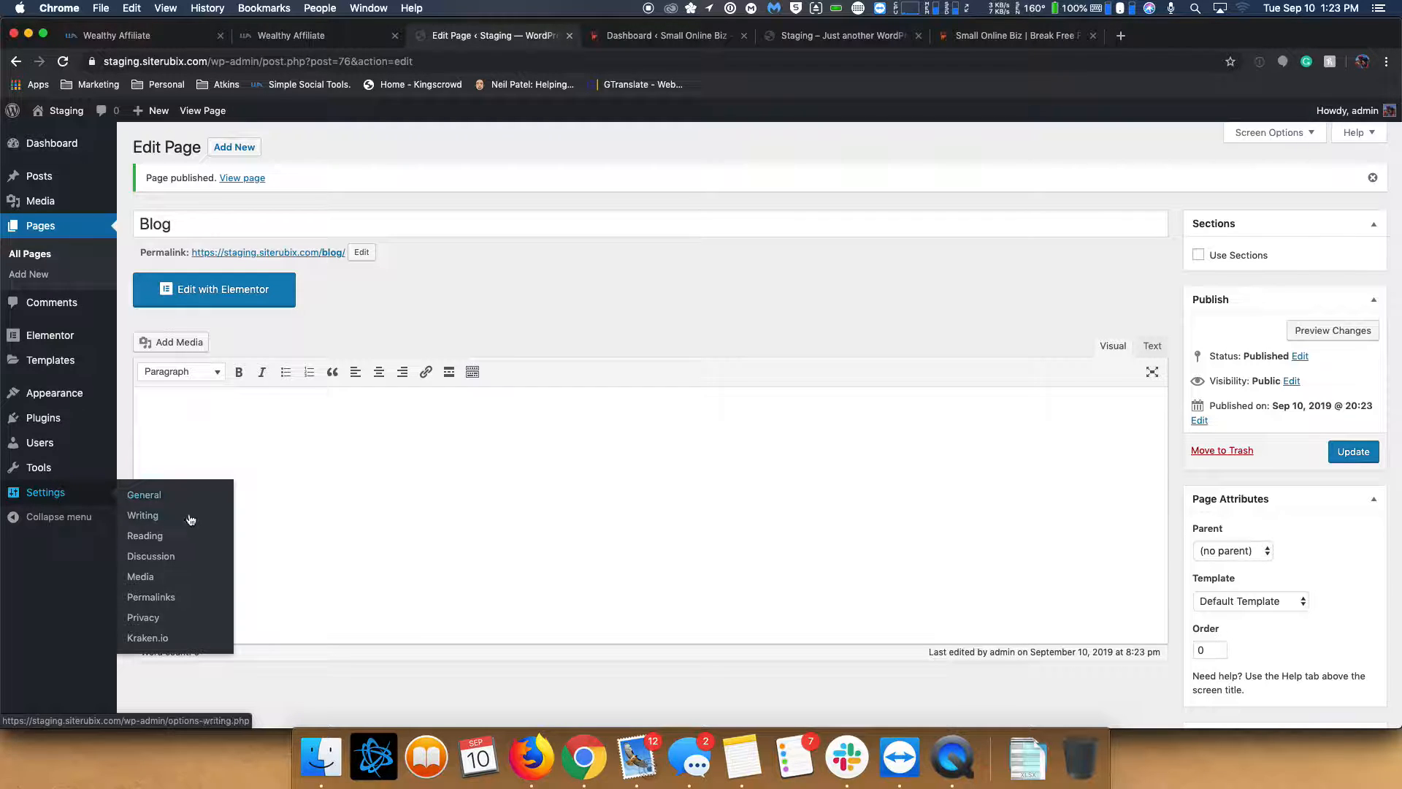
pyautogui.click(155, 537)
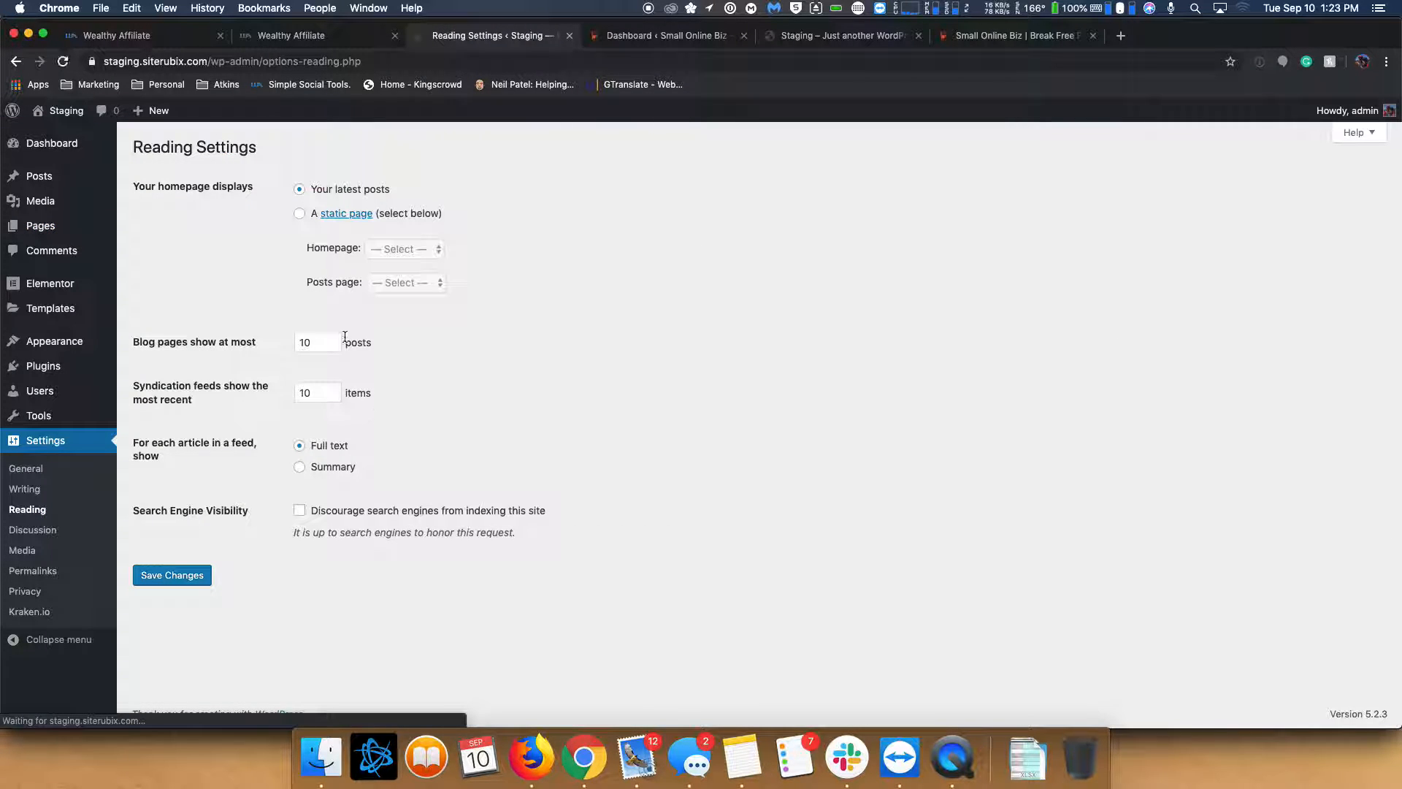
pyautogui.click(403, 249)
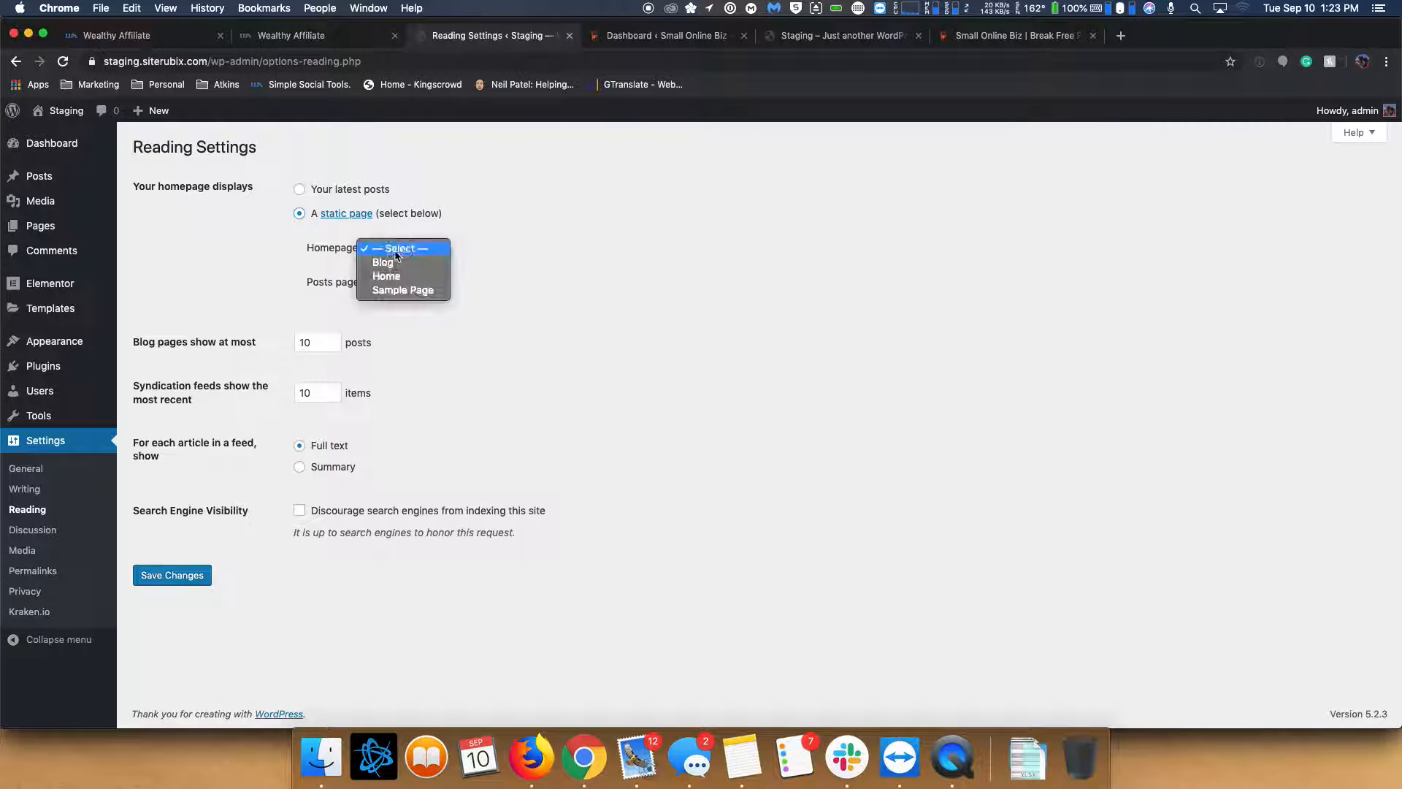
pyautogui.click(394, 275)
pyautogui.click(384, 282)
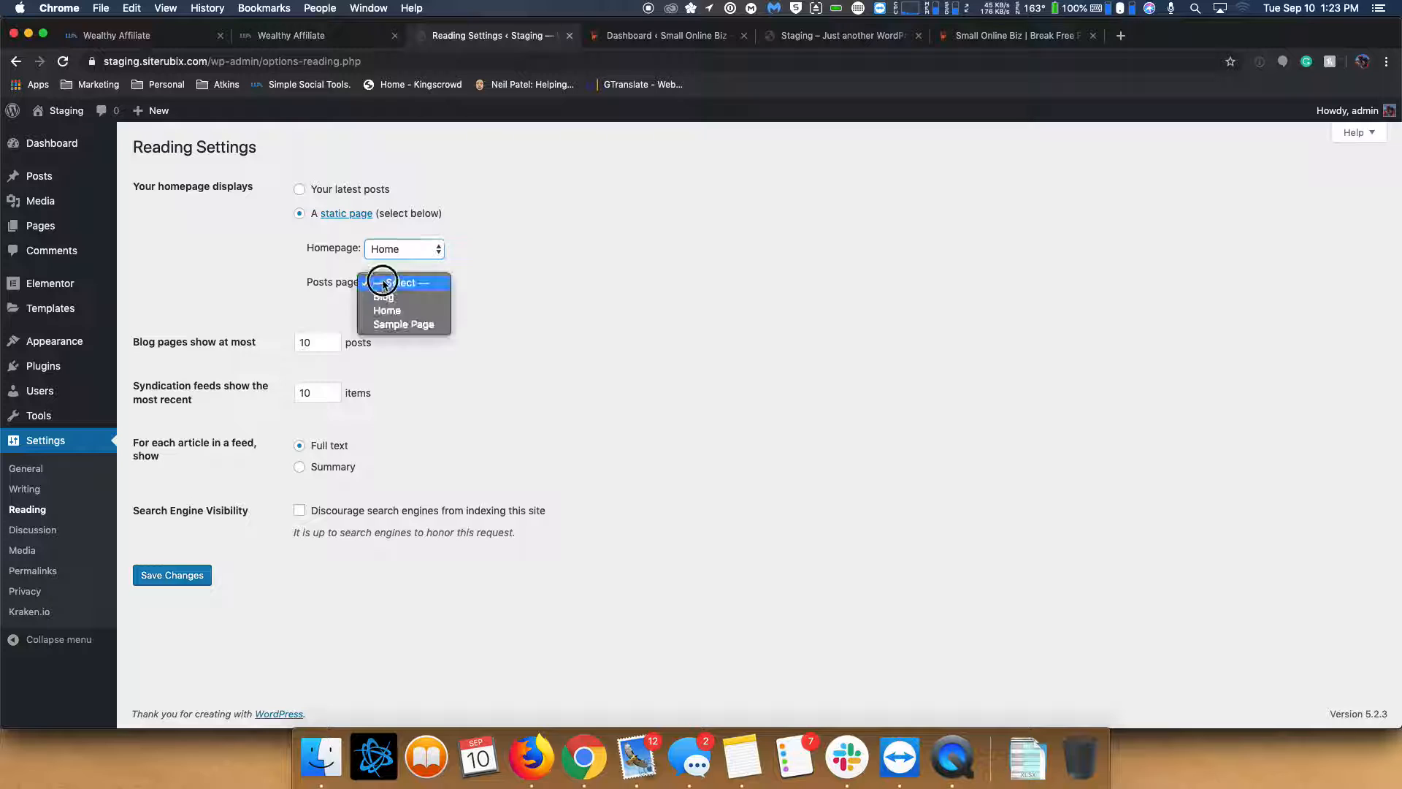
pyautogui.click(387, 296)
pyautogui.click(182, 577)
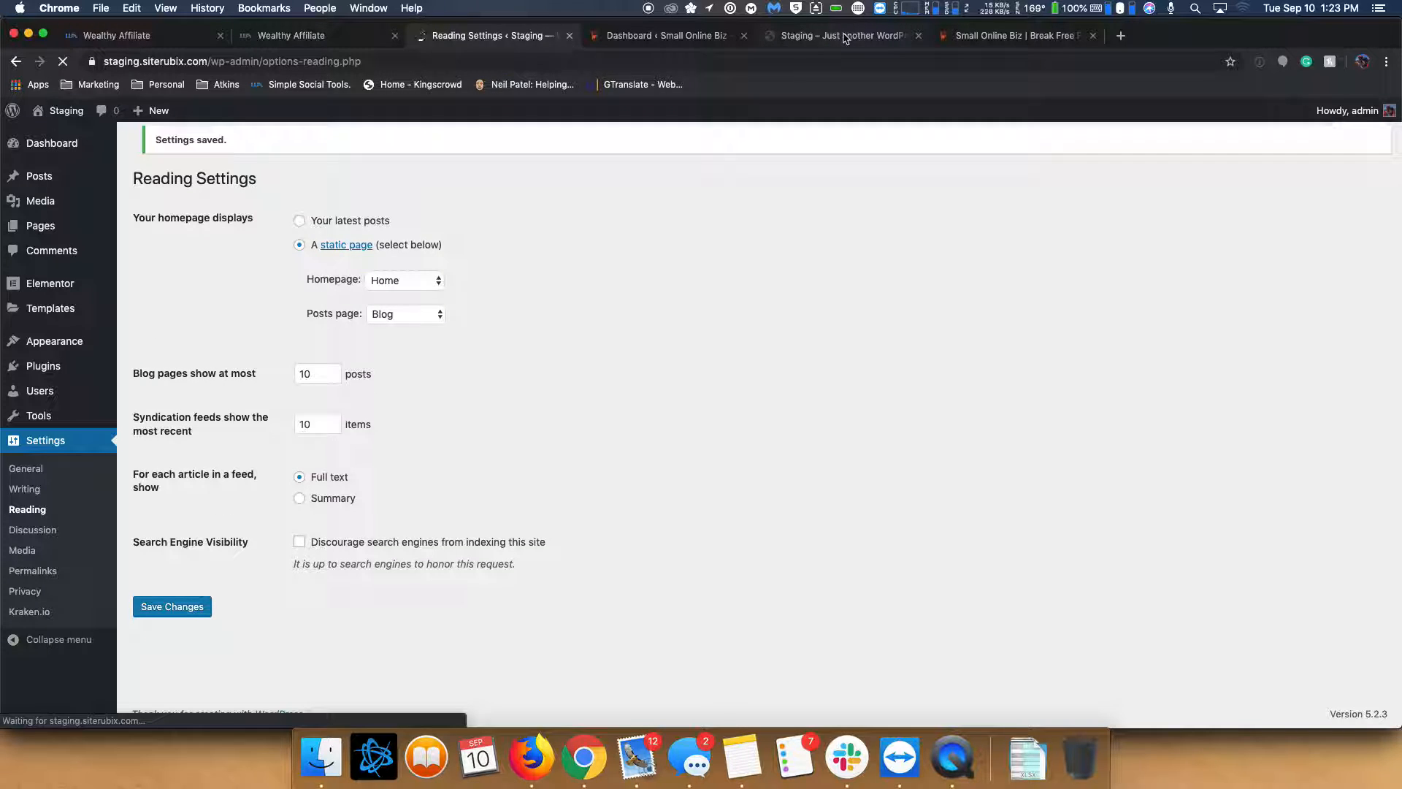
pyautogui.click(847, 37)
pyautogui.click(62, 62)
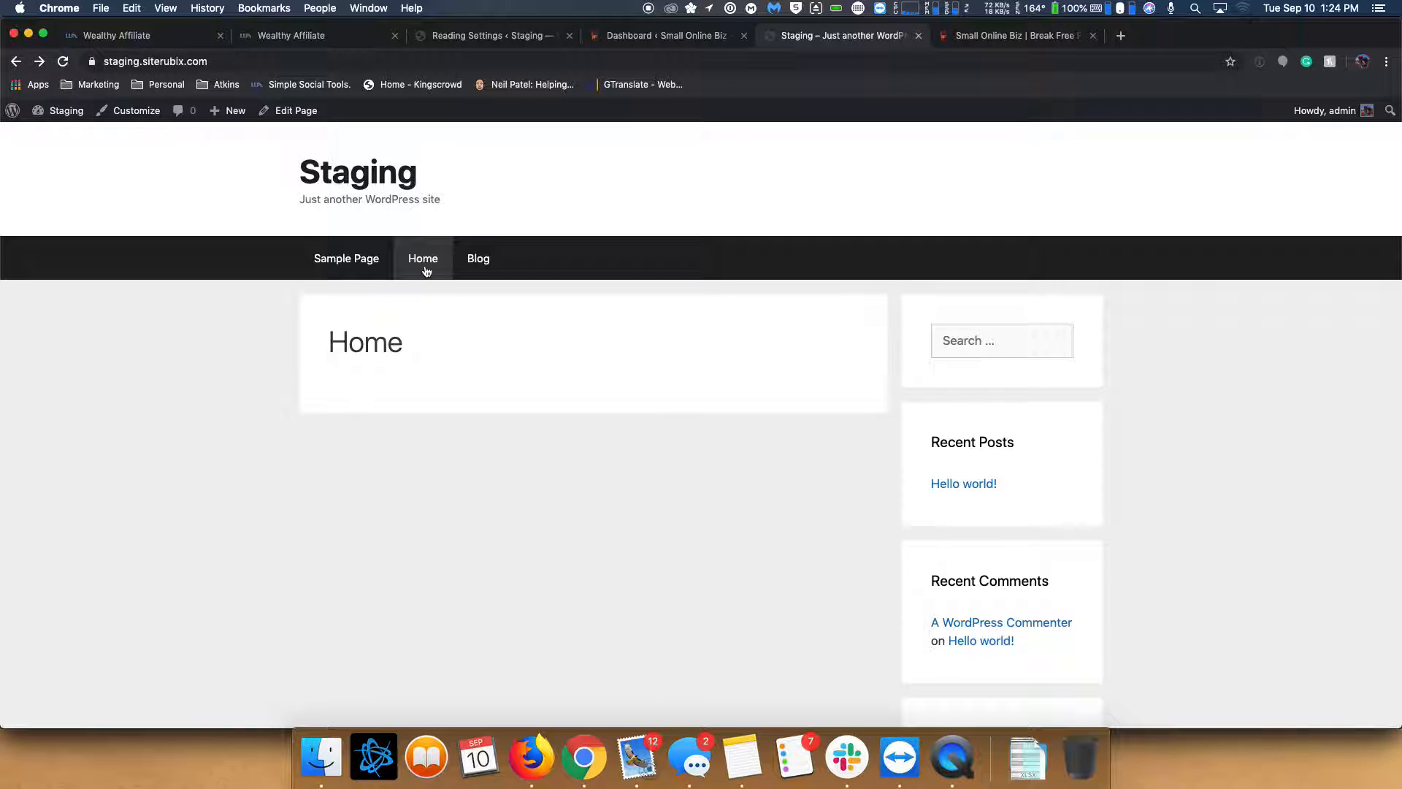
pyautogui.scroll(-1, 426, 272)
pyautogui.scroll(2, 459, 197)
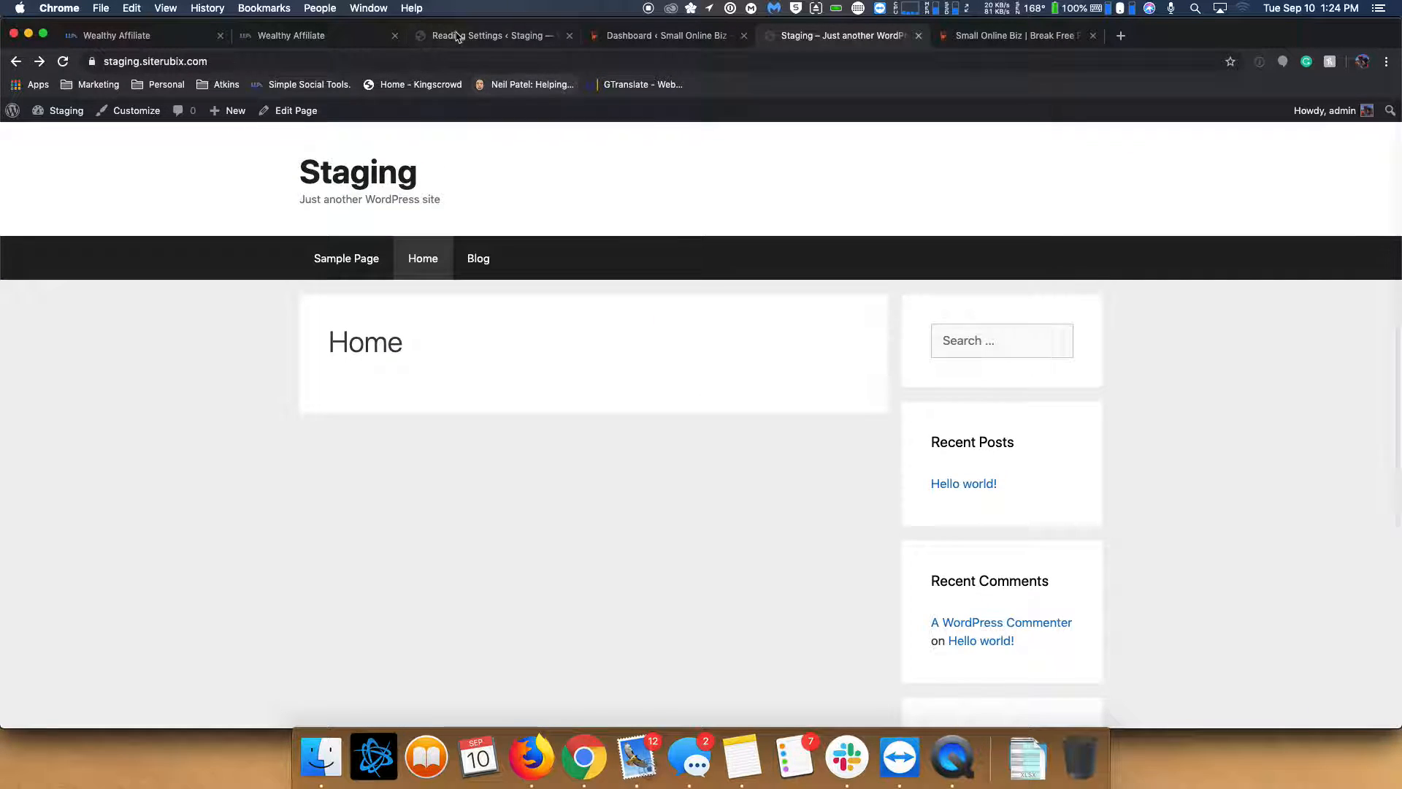
# - Open the staging site's Home page for editing and compare it with the public front page
pyautogui.click(457, 37)
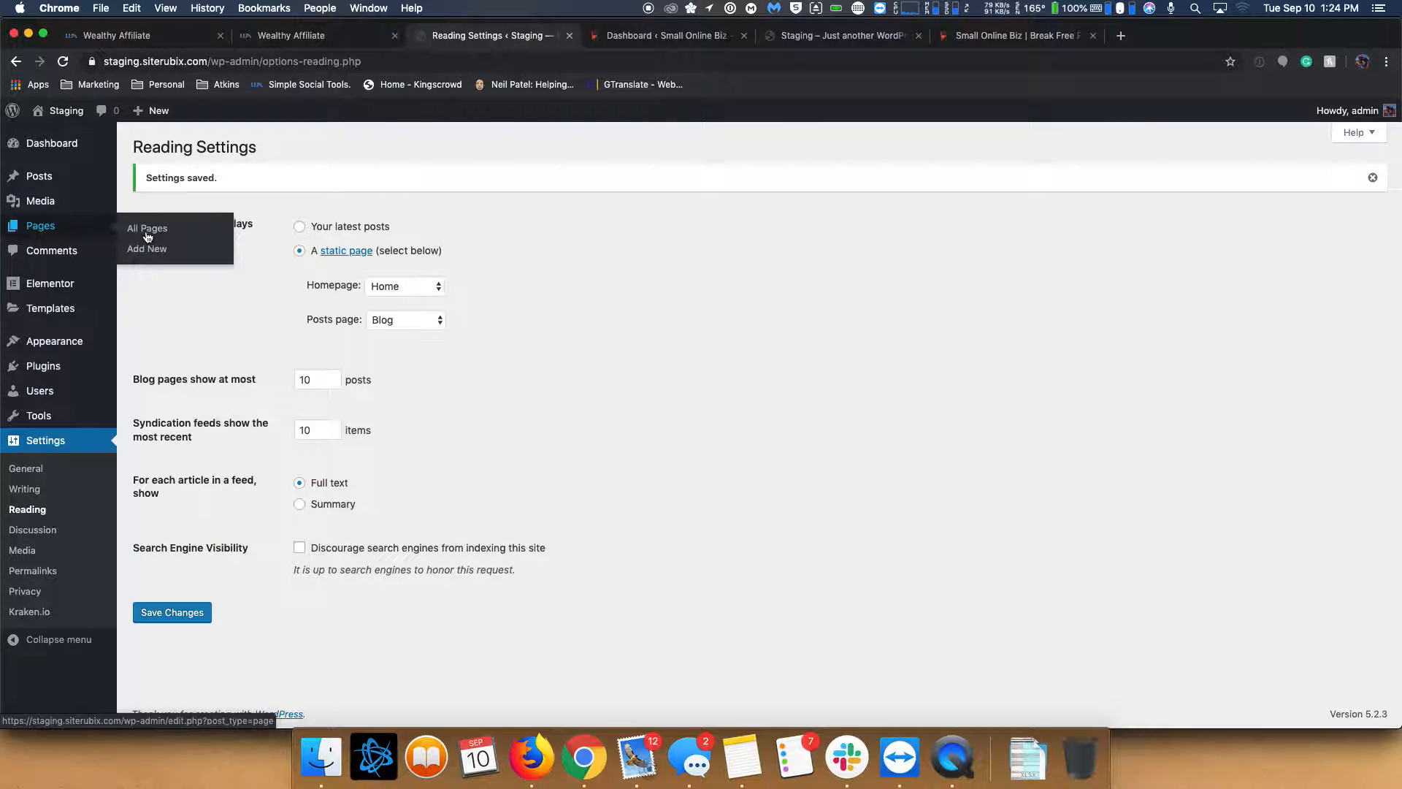
pyautogui.click(142, 227)
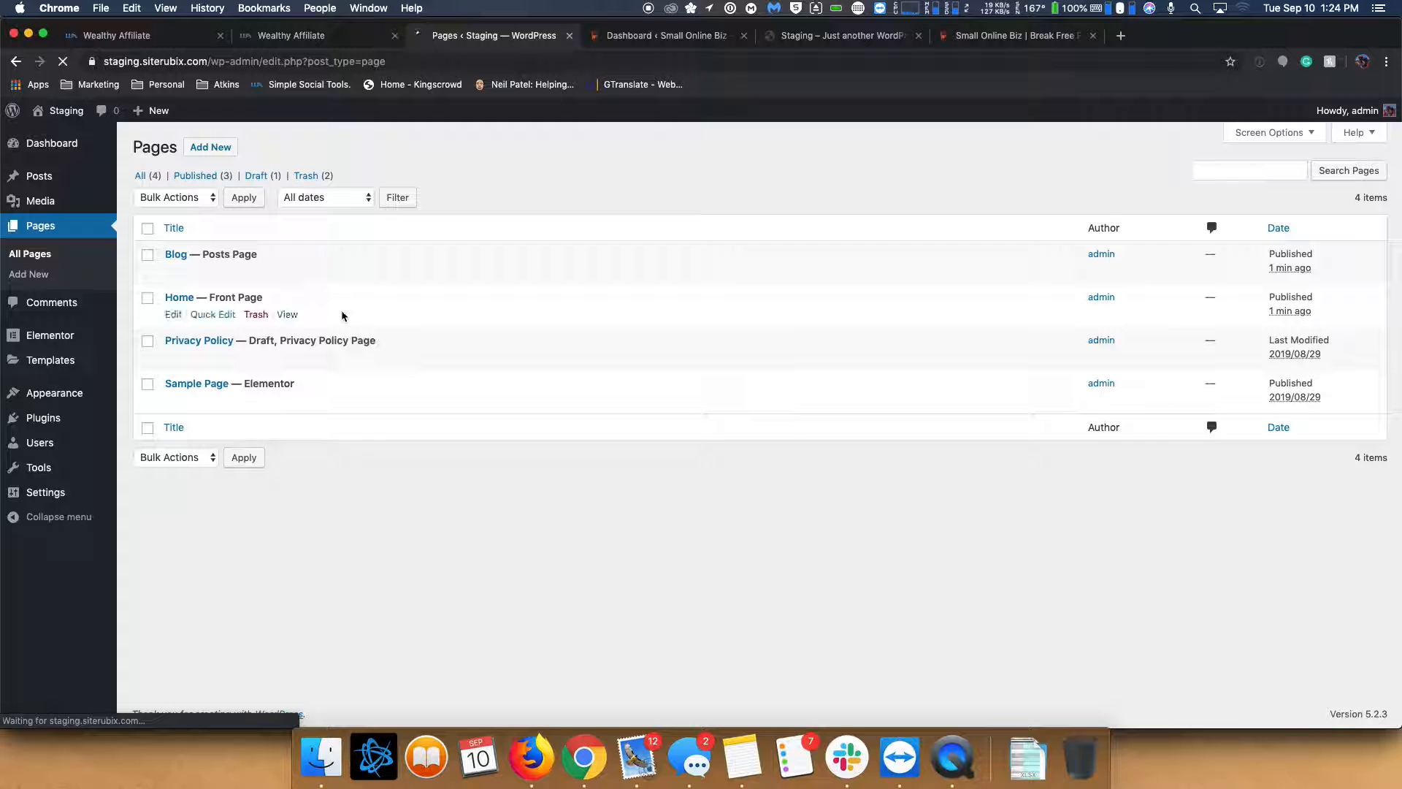
pyautogui.click(181, 301)
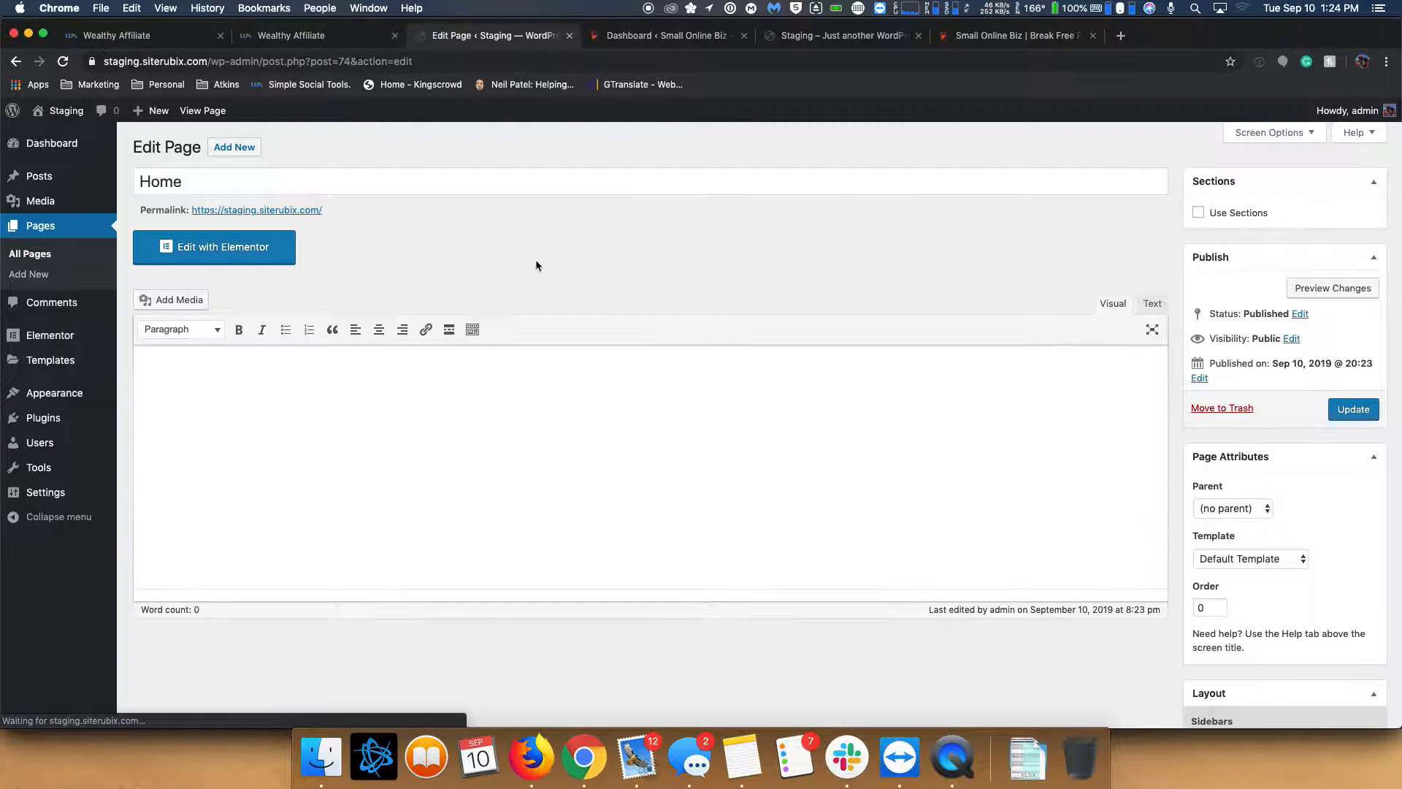
pyautogui.click(845, 36)
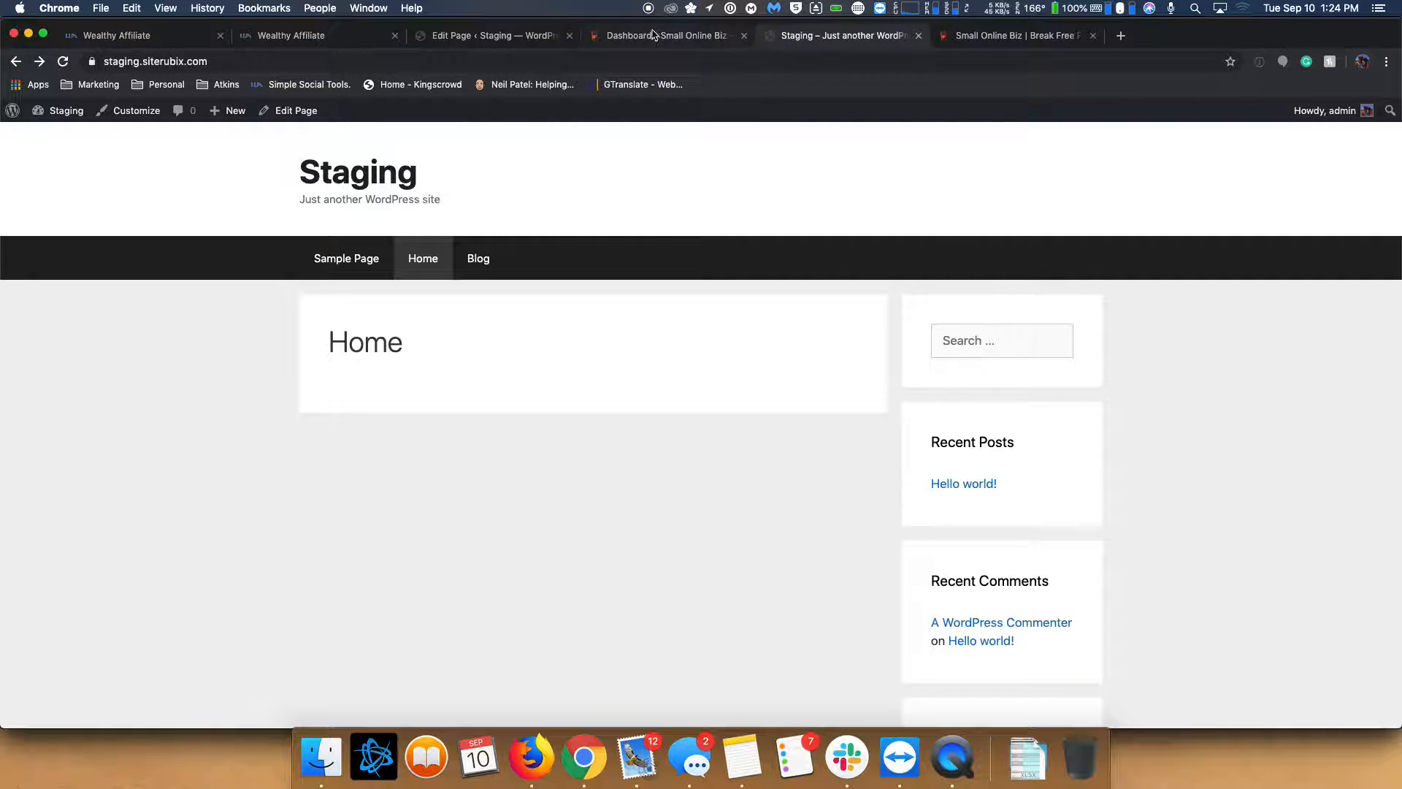
pyautogui.click(509, 46)
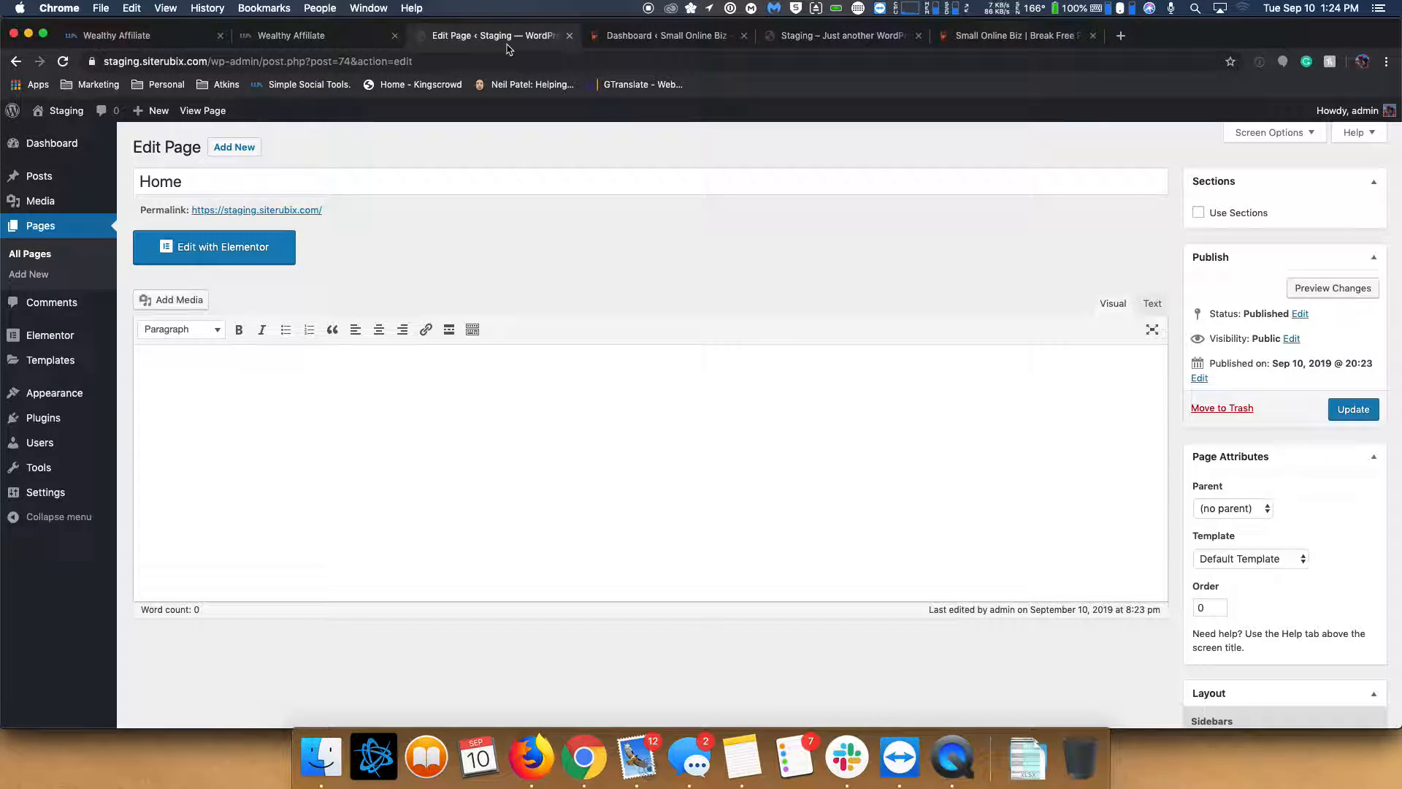
# - Disable the content title in the Home page's layout options, update the page, and check the reloaded front page
pyautogui.scroll(-3, 1102, 537)
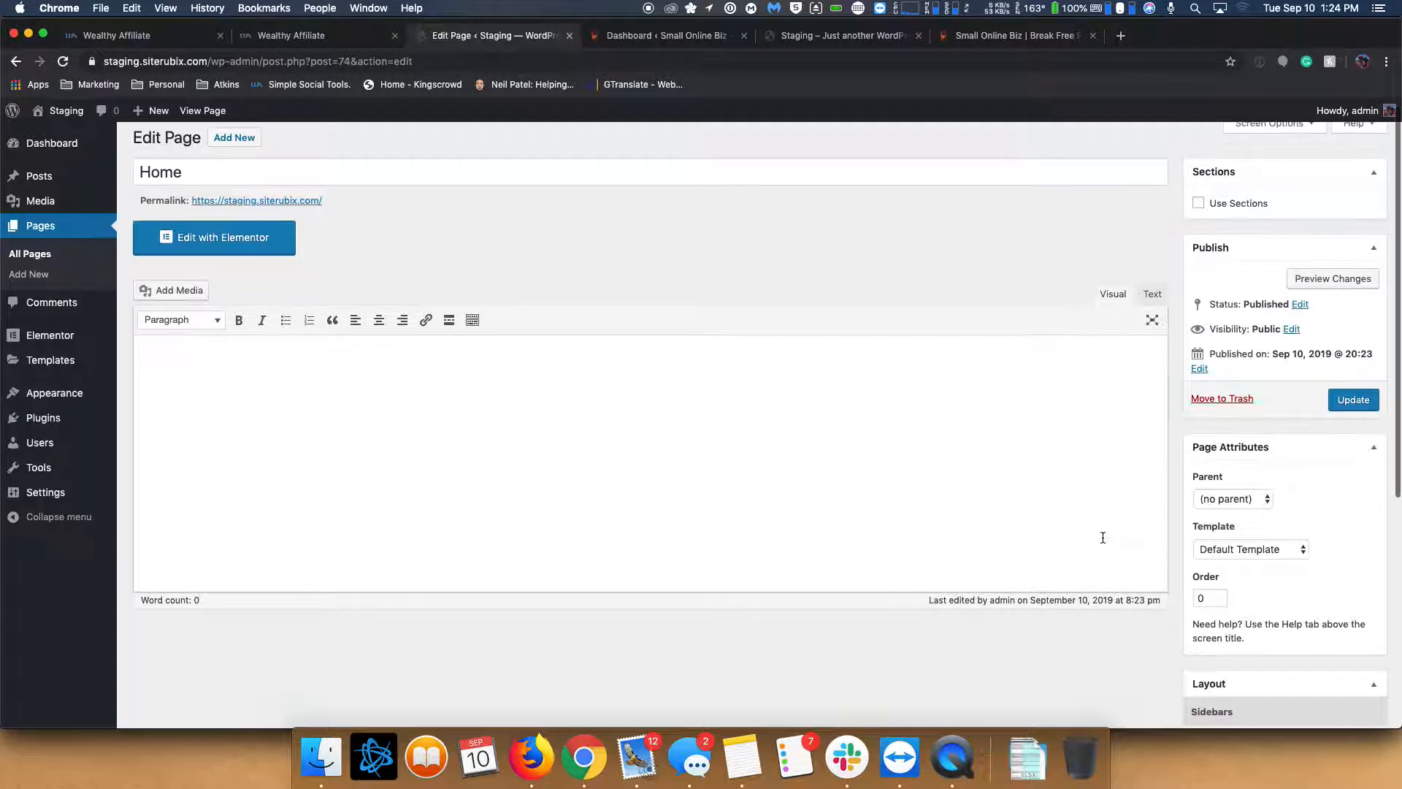
pyautogui.scroll(-5, 1103, 538)
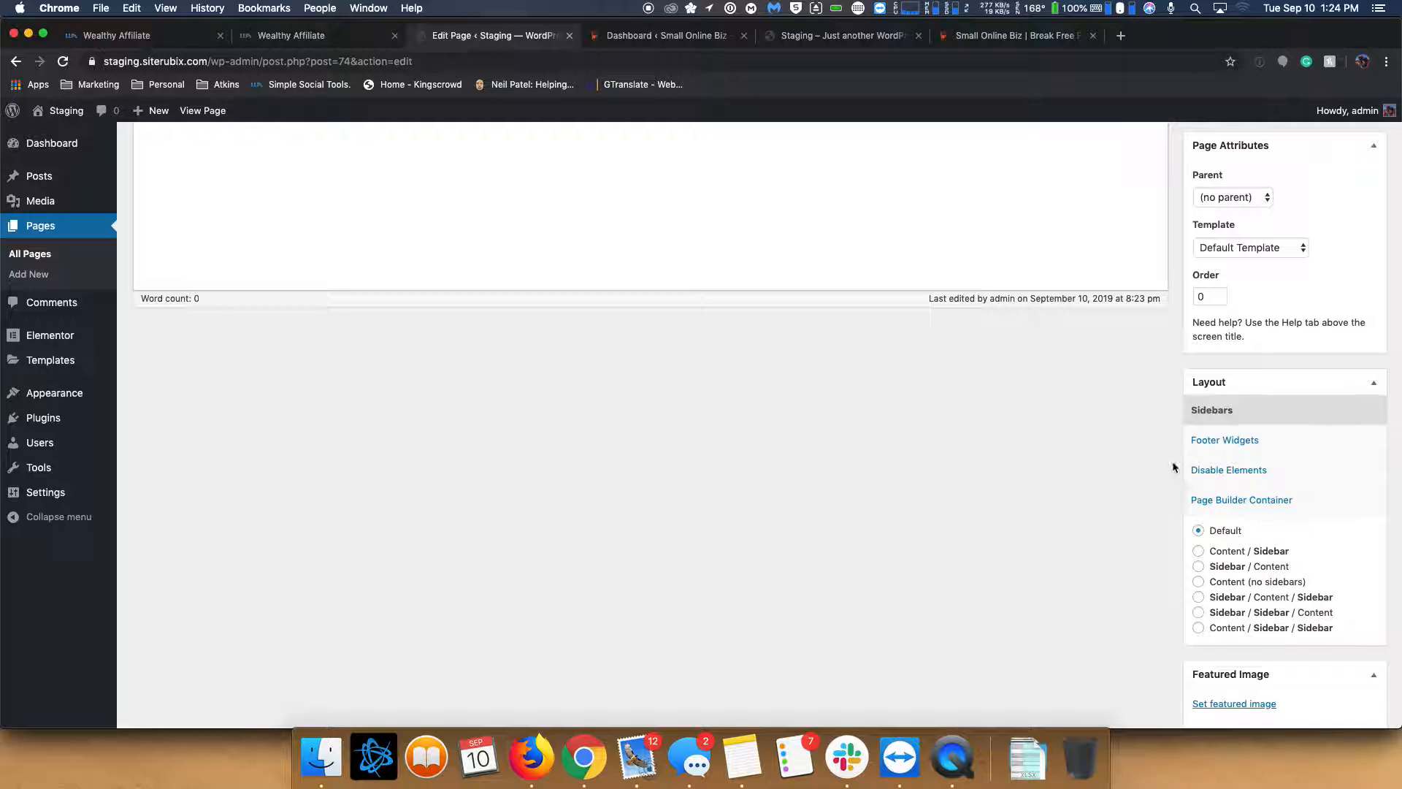
pyautogui.click(1260, 472)
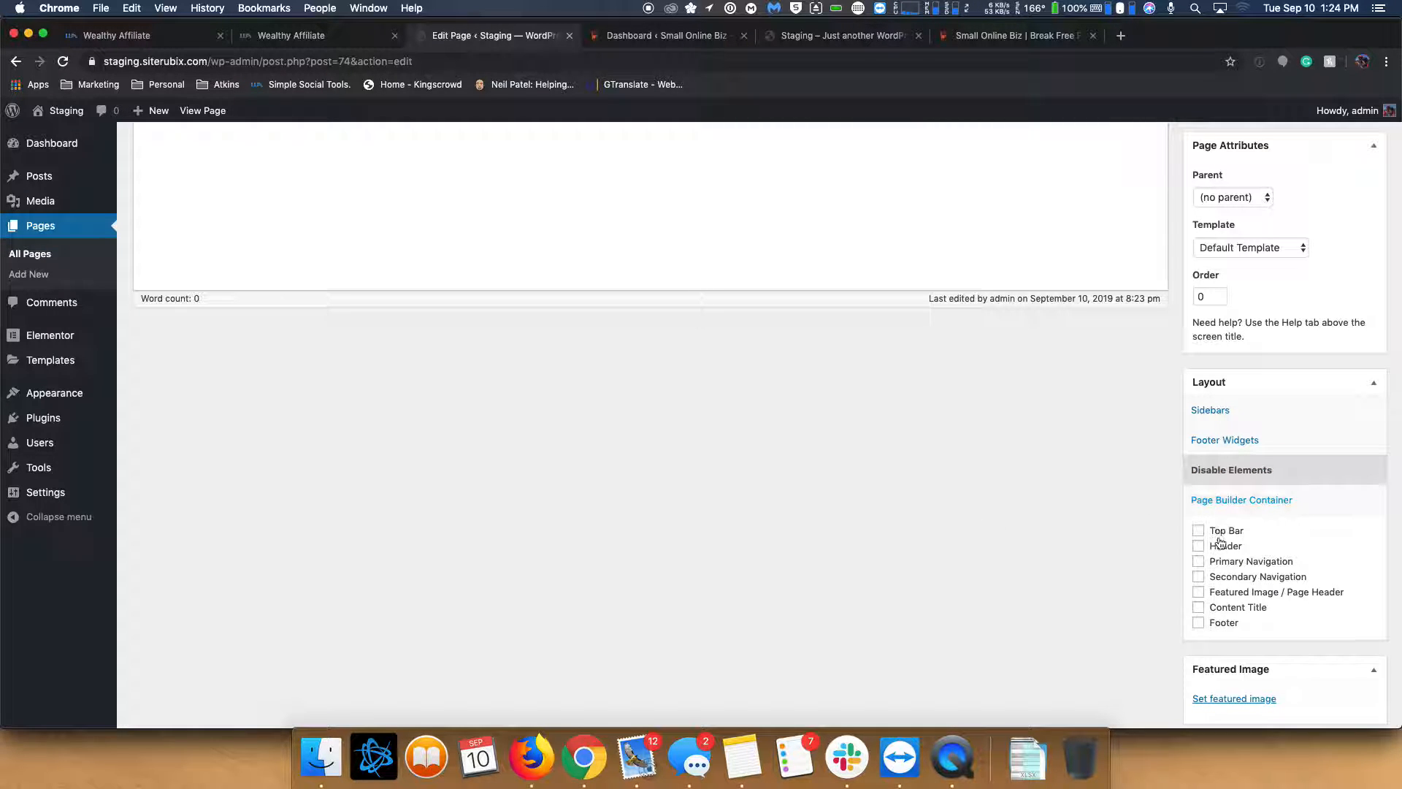
pyautogui.click(1199, 608)
pyautogui.scroll(5, 1171, 393)
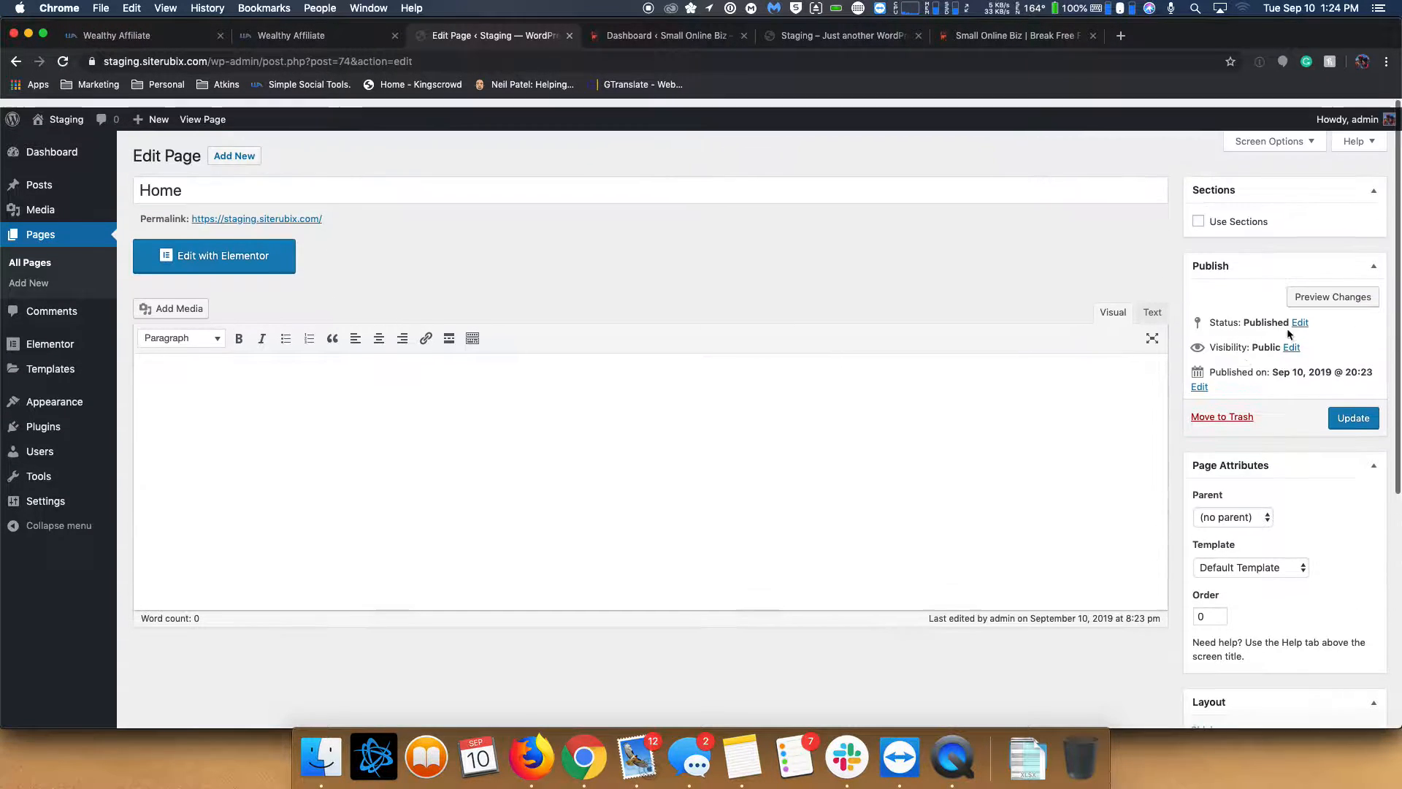
pyautogui.click(1353, 409)
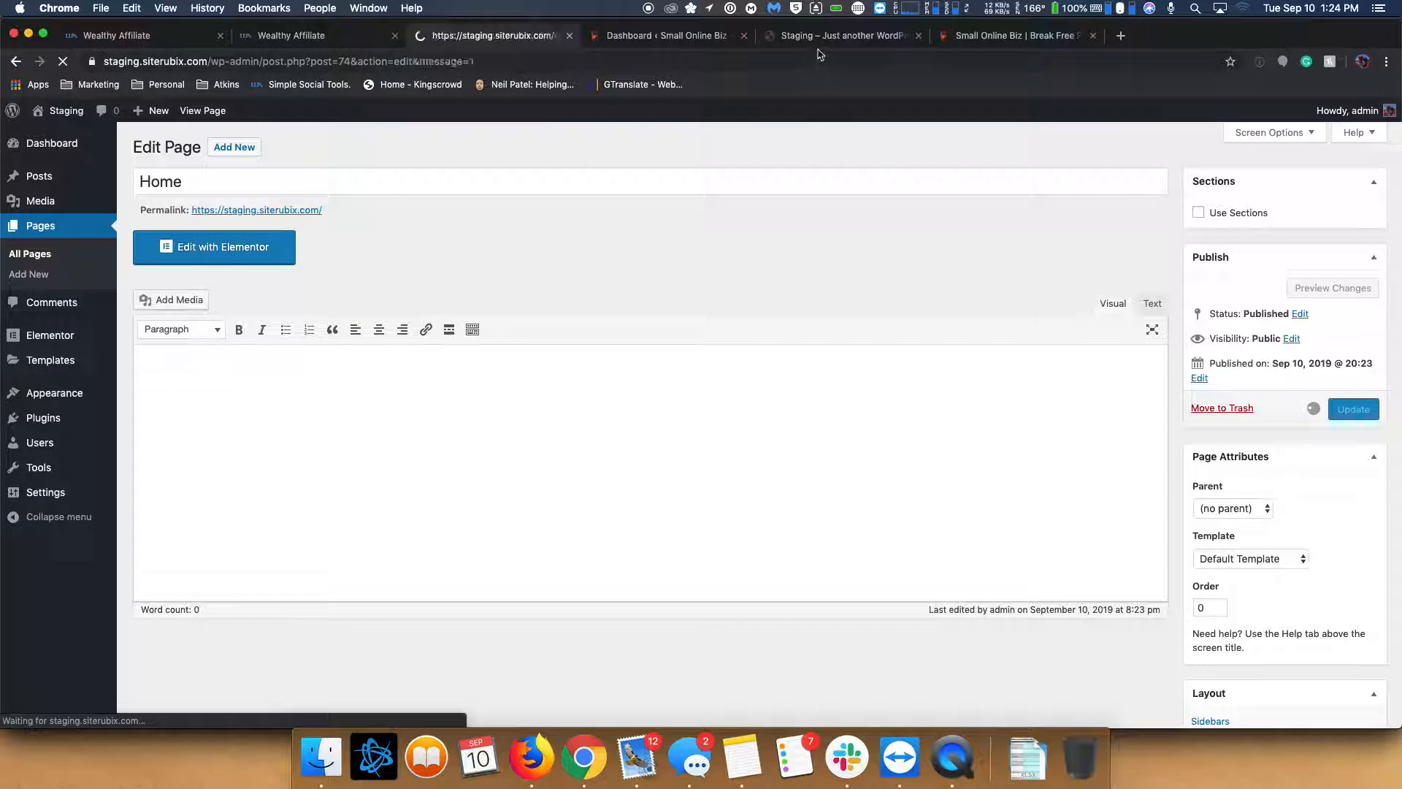
pyautogui.click(825, 35)
pyautogui.click(63, 62)
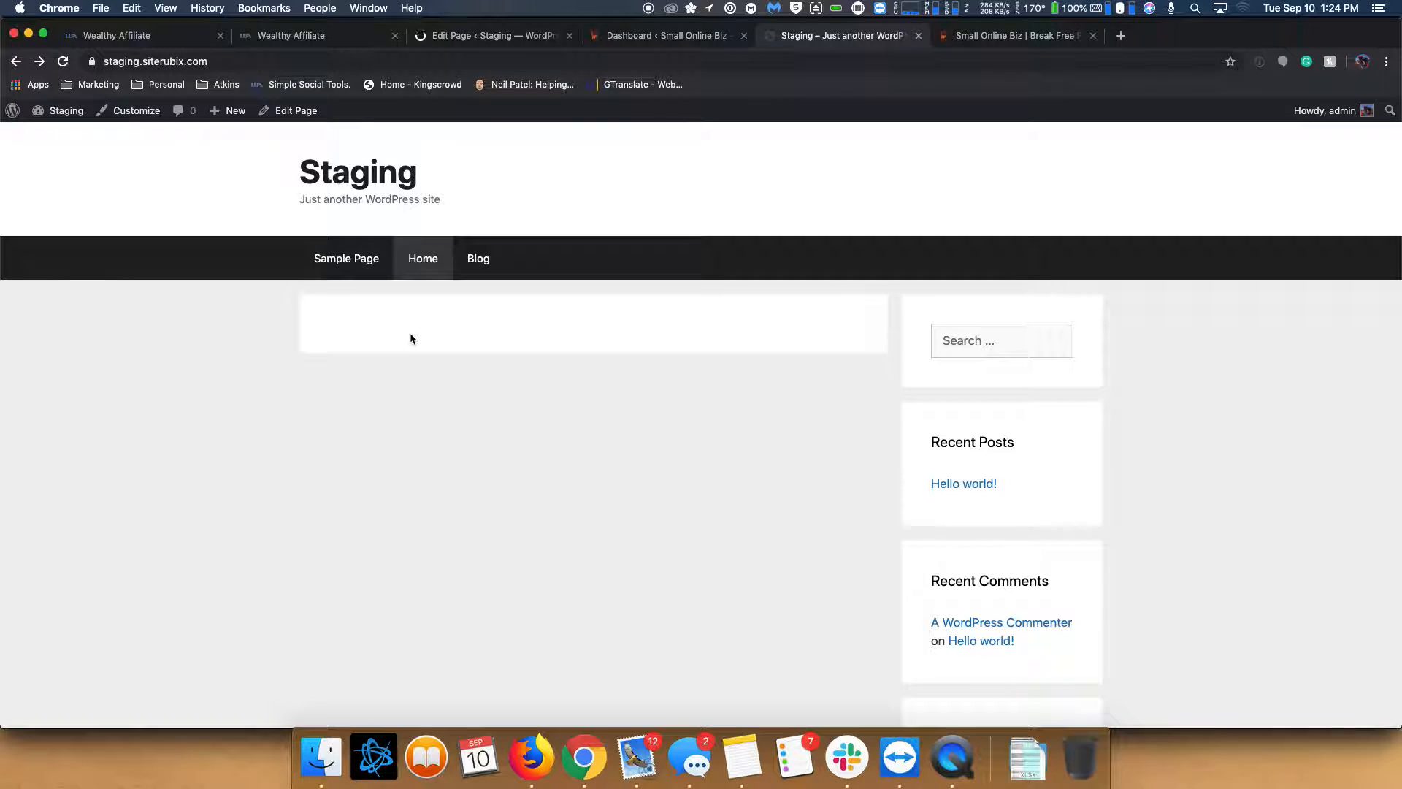
pyautogui.scroll(-5, 424, 314)
pyautogui.scroll(5, 446, 306)
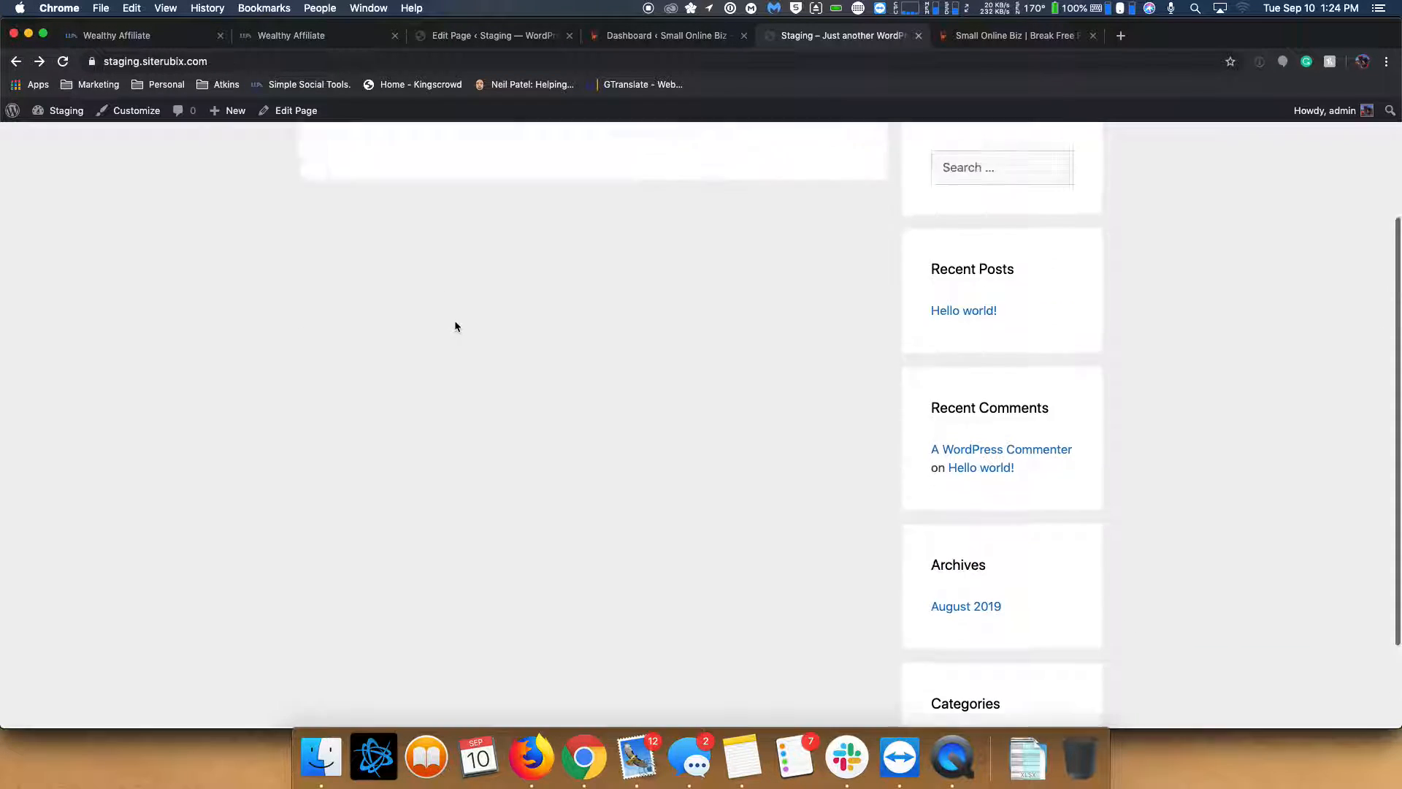
# - Set the Home page's sidebar layout to Content (no sidebars), update the page, and reload the front page
pyautogui.click(476, 35)
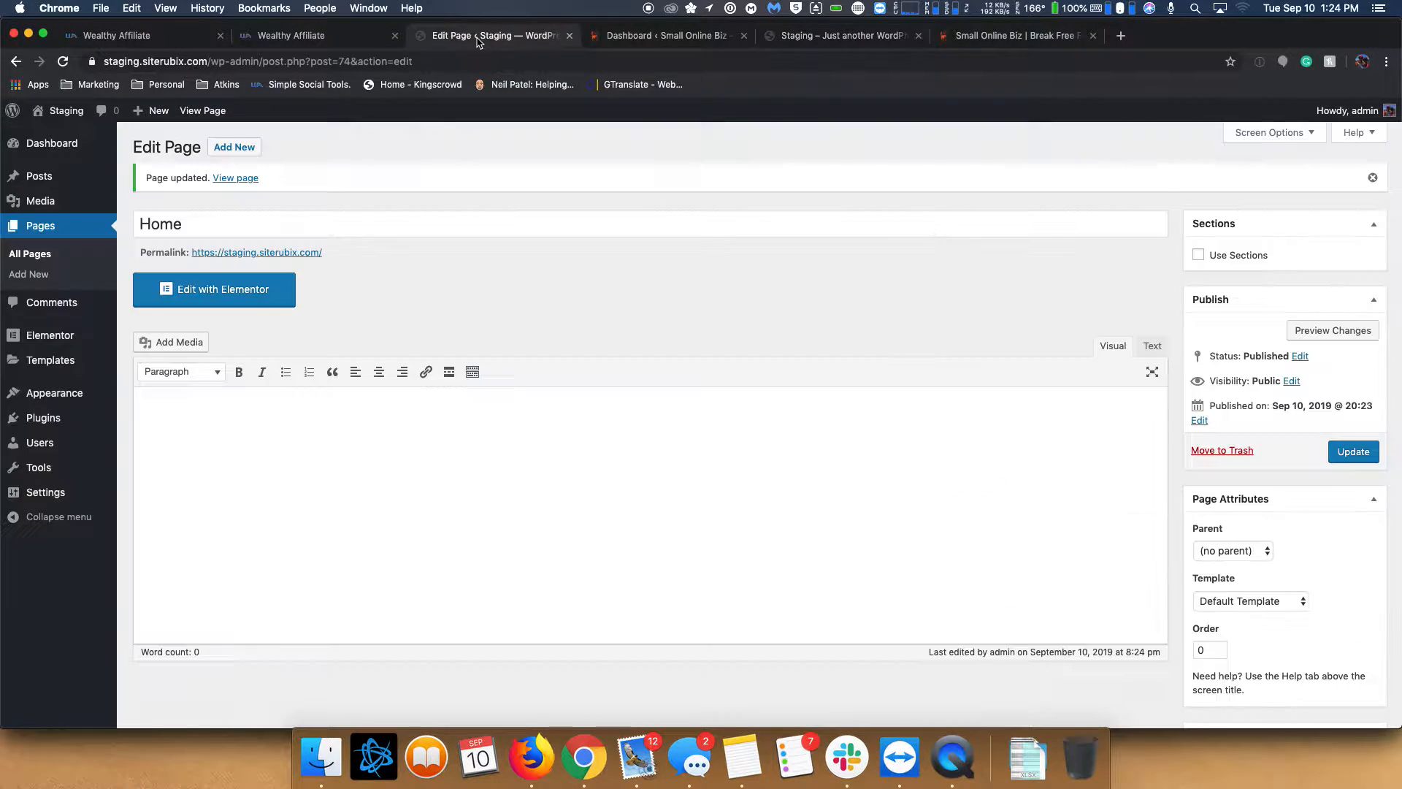
pyautogui.scroll(-5, 905, 409)
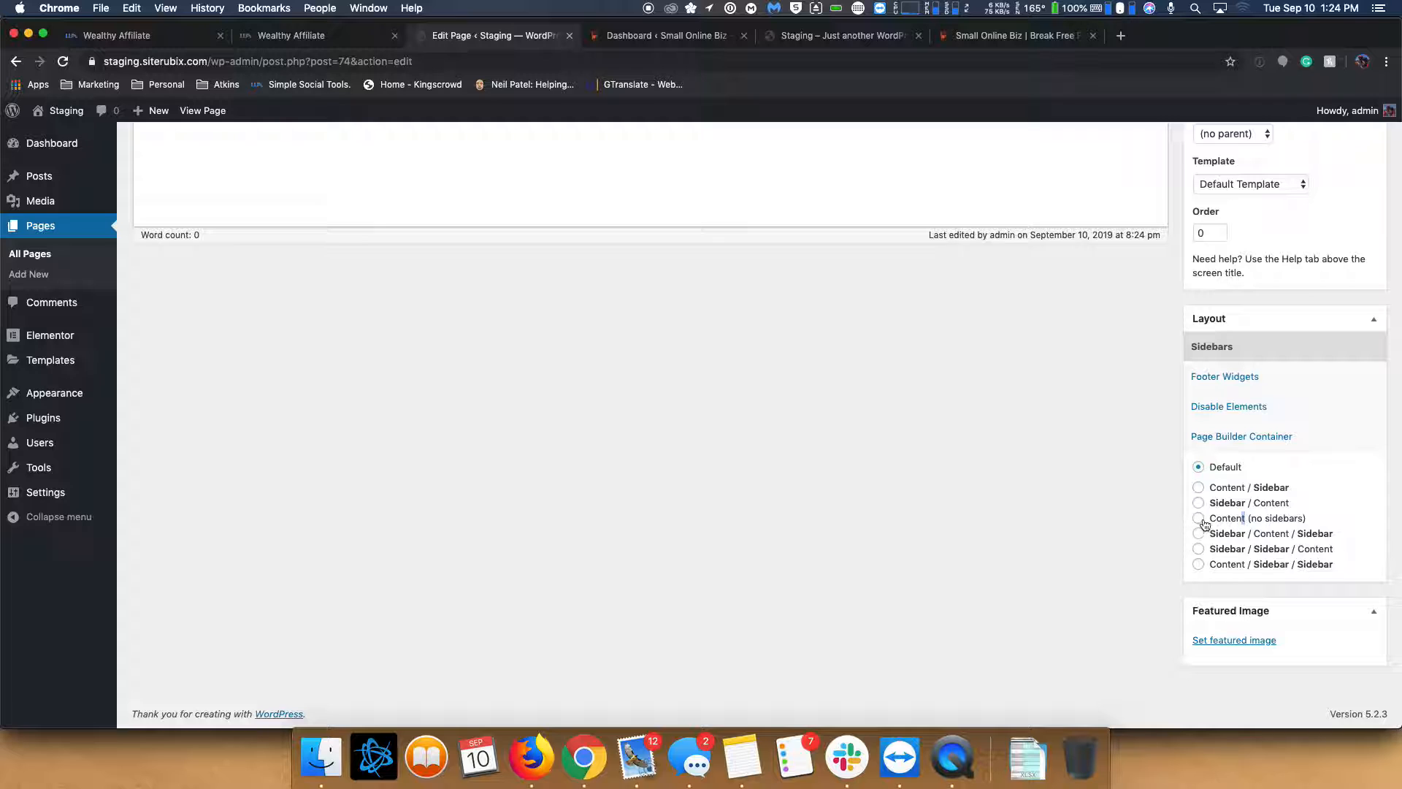
pyautogui.scroll(5, 1234, 212)
pyautogui.click(1351, 451)
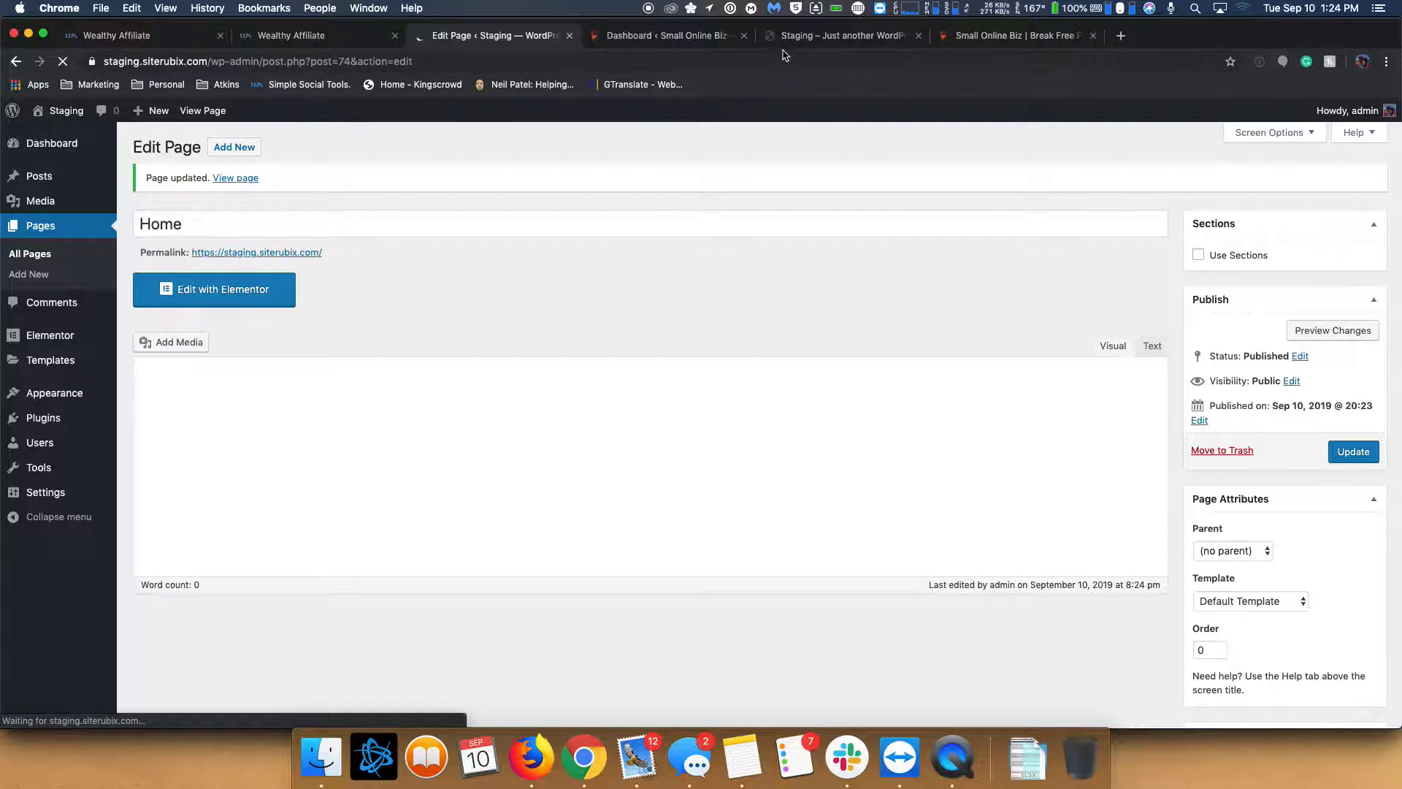
pyautogui.click(816, 42)
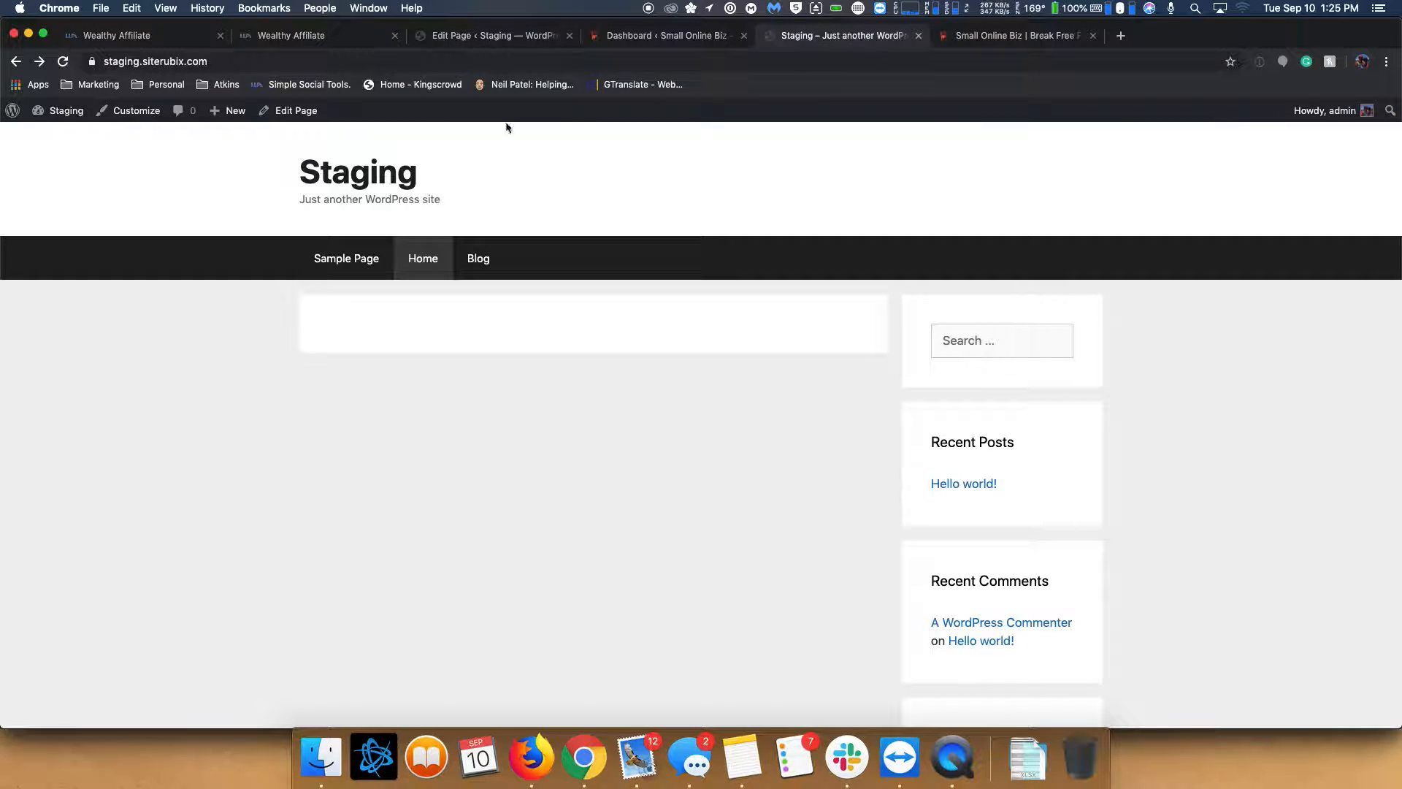
pyautogui.click(62, 62)
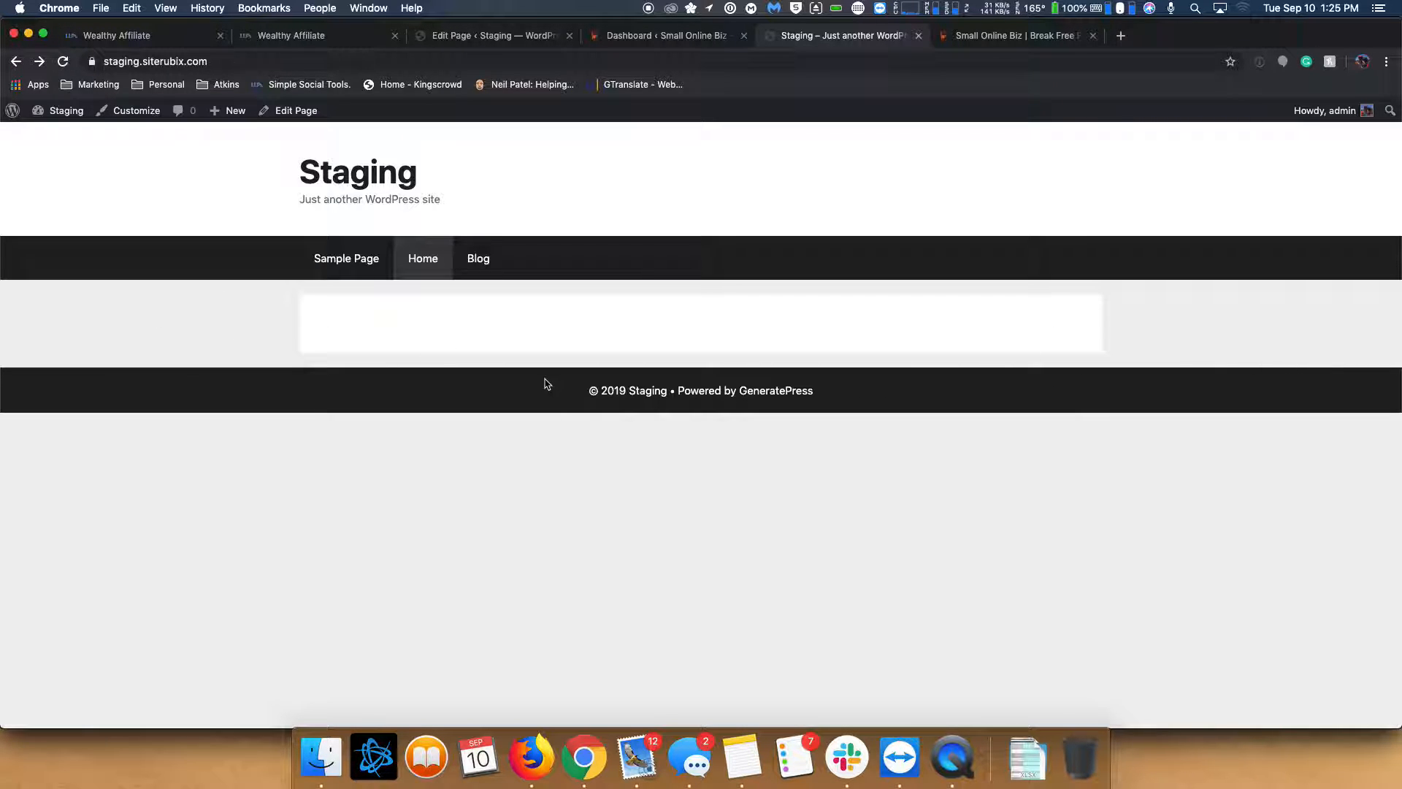
# - Set the Home page's page builder container to Full Width, update the page, and reload the front page
pyautogui.click(473, 36)
pyautogui.scroll(-5, 1051, 571)
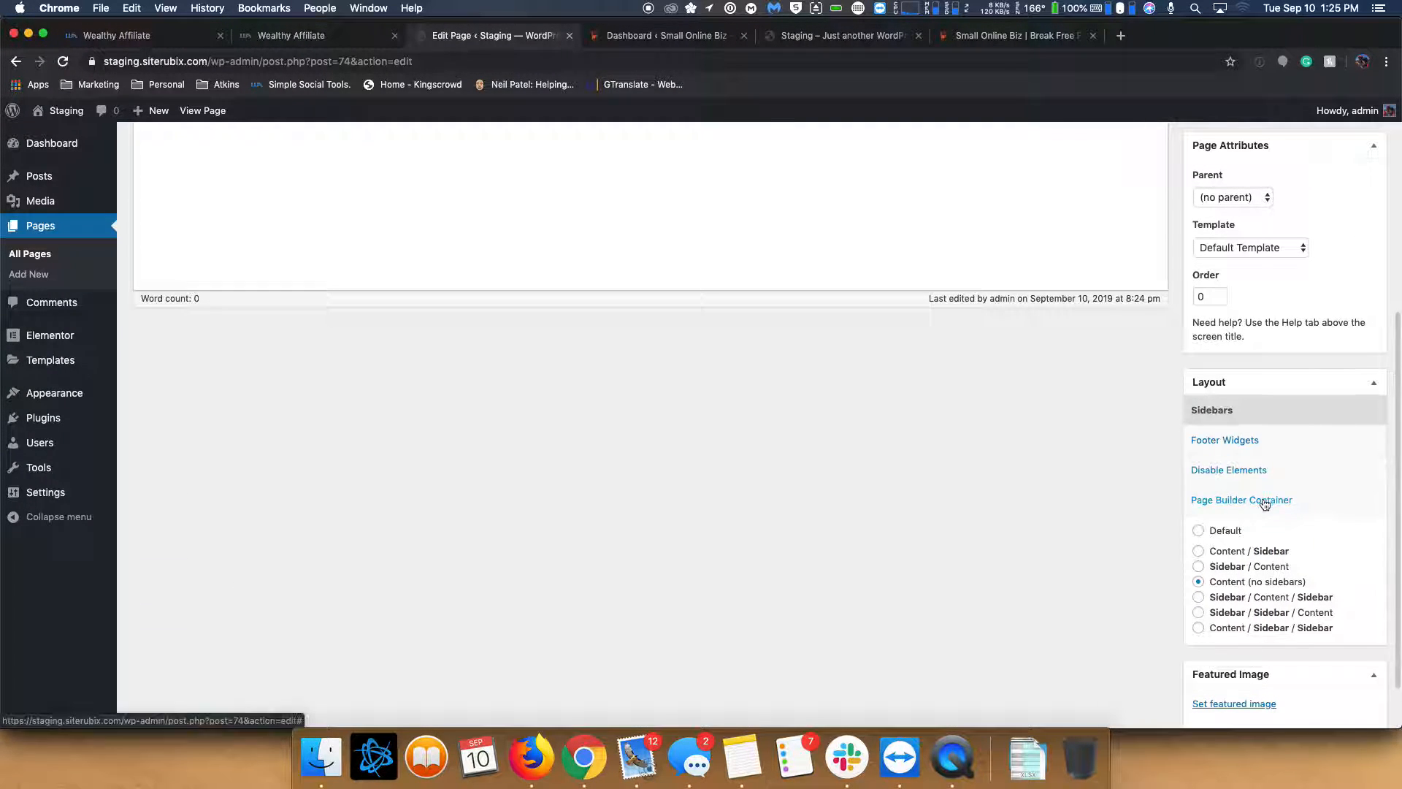
pyautogui.click(1260, 498)
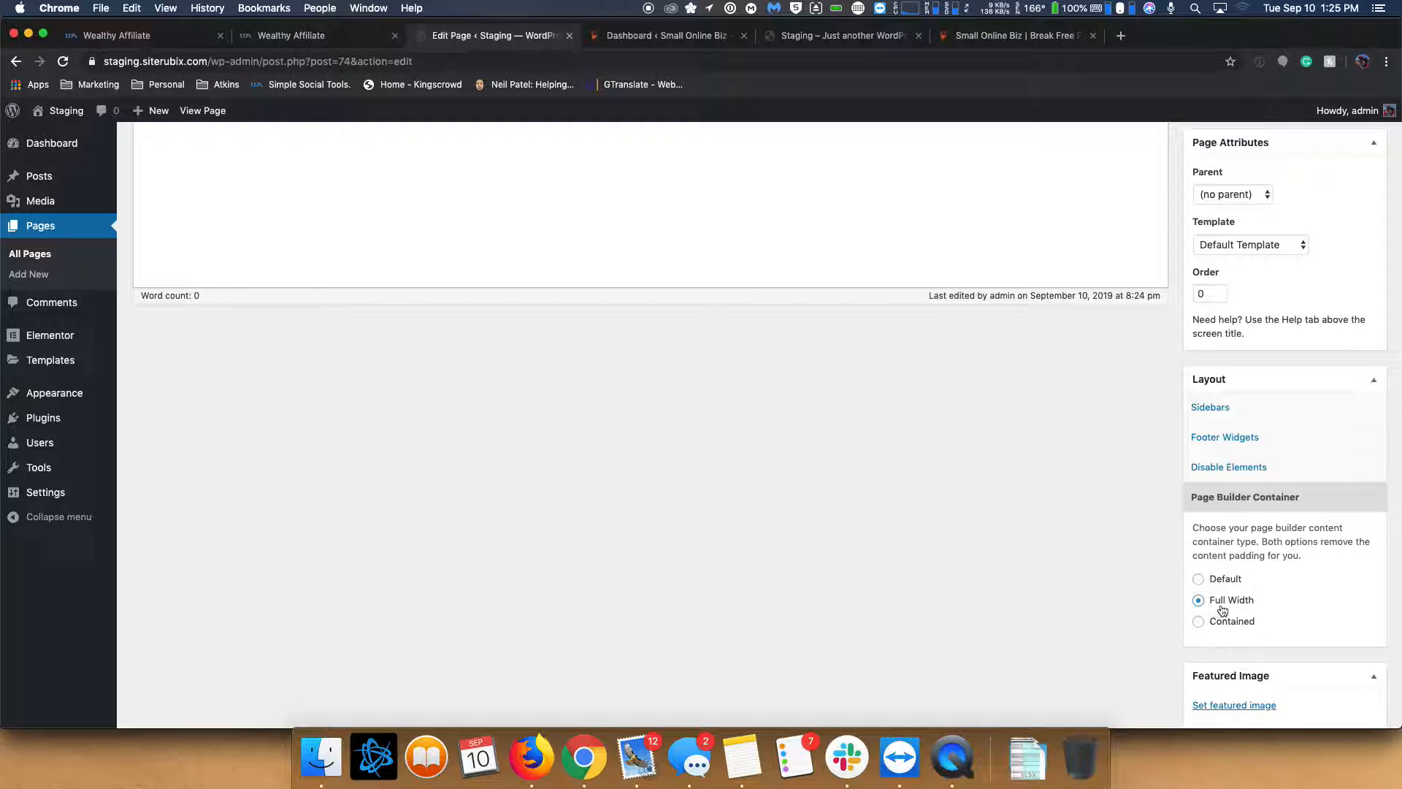
pyautogui.scroll(6, 1167, 431)
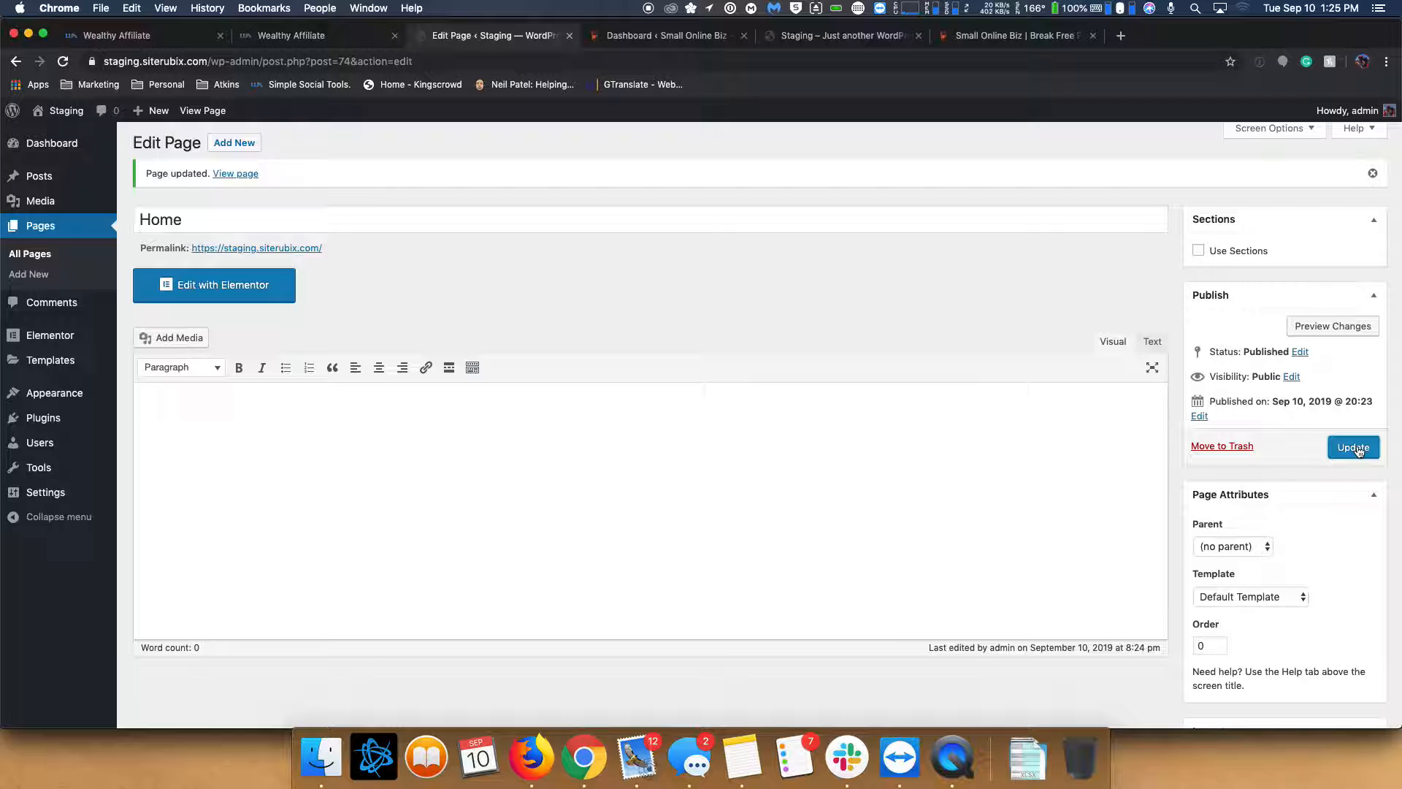
pyautogui.click(1357, 447)
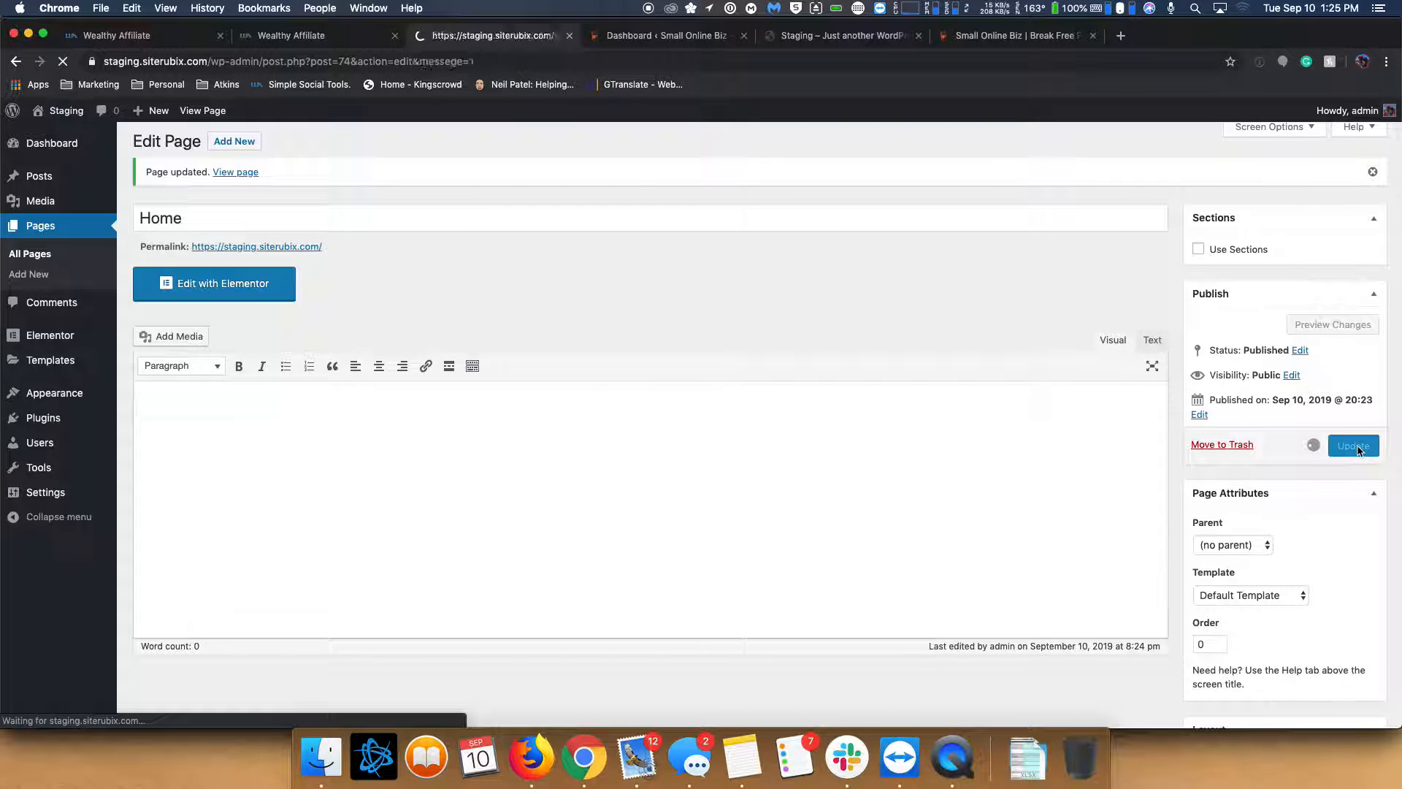
pyautogui.click(861, 35)
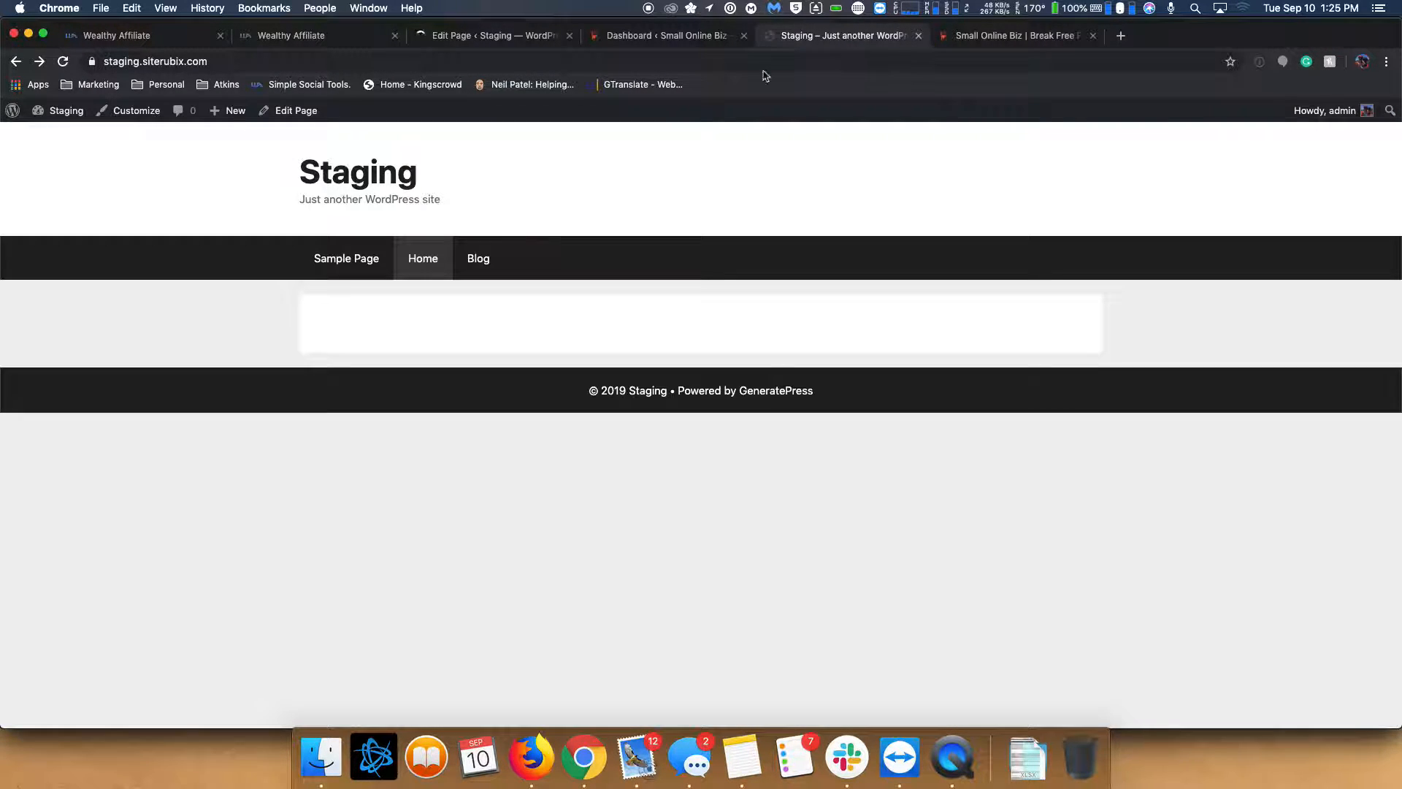
pyautogui.click(63, 62)
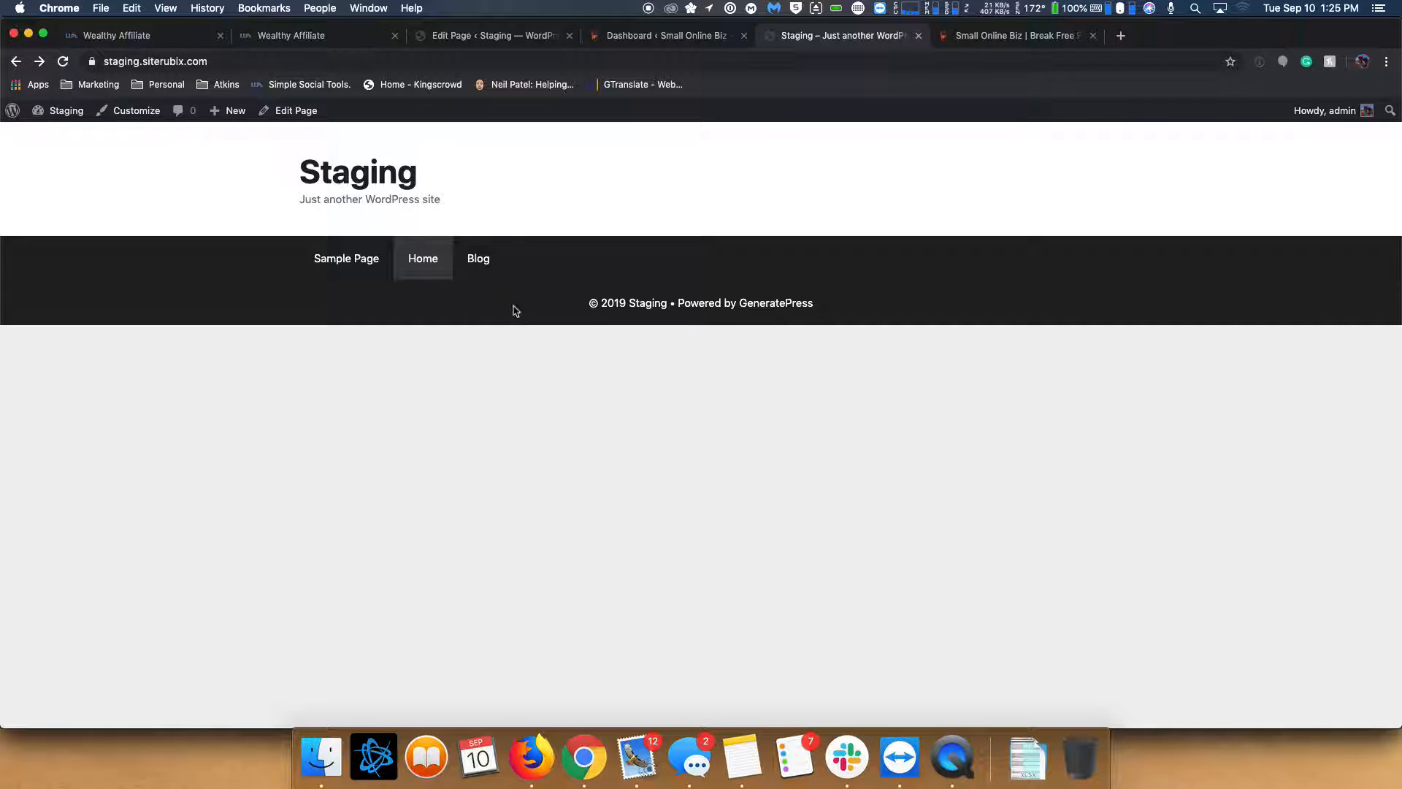
# - Open the Home page in Elementor and browse the available Basic and Pro widgets, glancing at the live Small Online Biz site
pyautogui.click(467, 36)
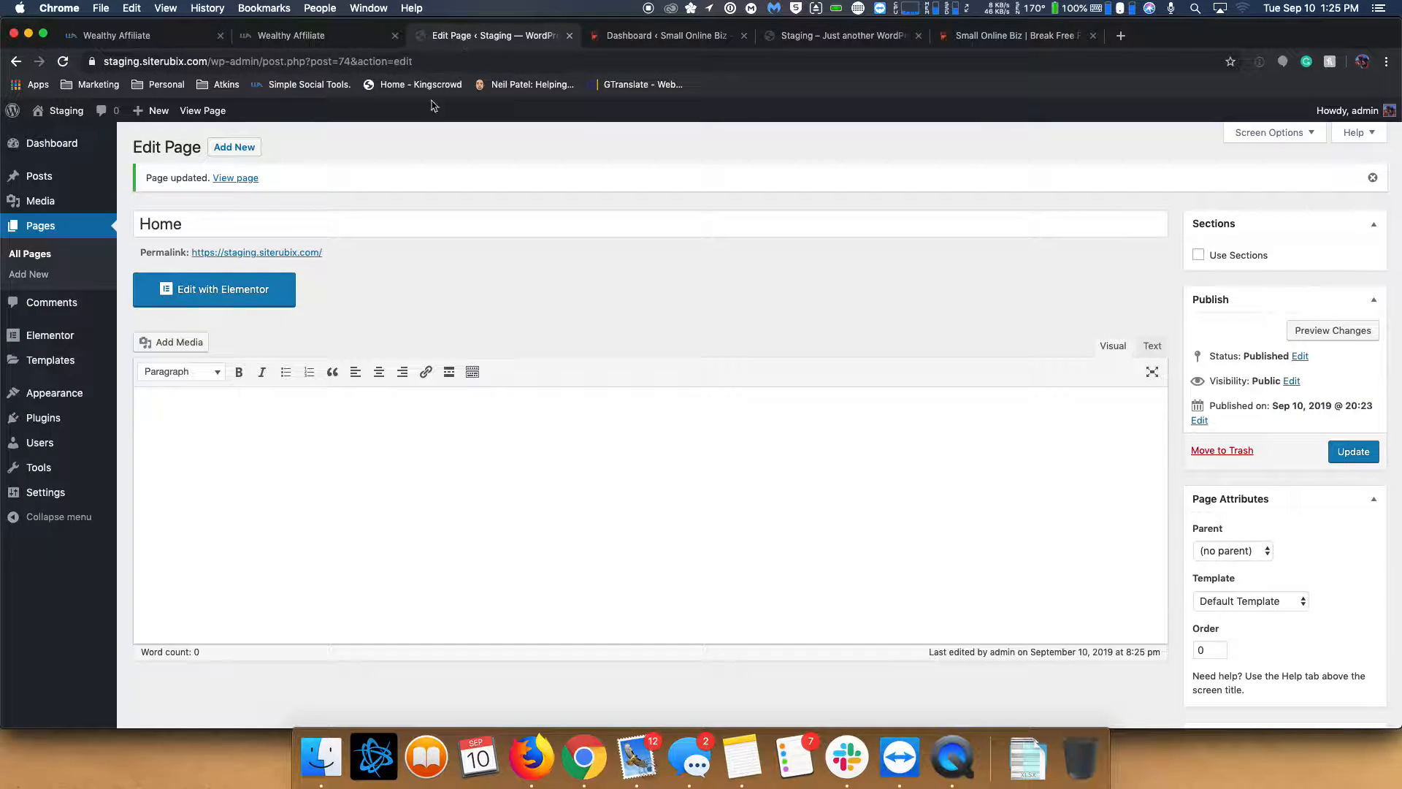
pyautogui.click(241, 291)
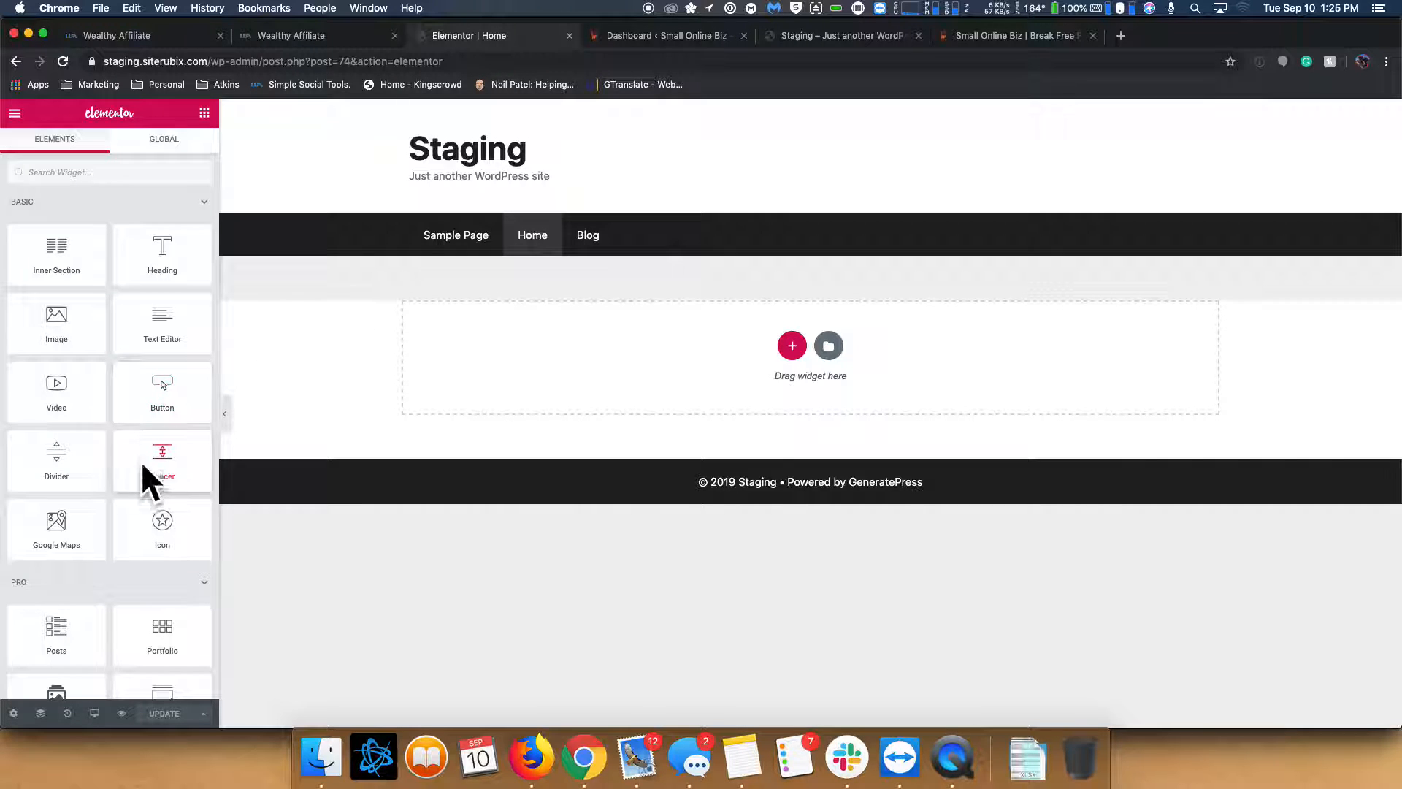
pyautogui.scroll(-5, 146, 474)
pyautogui.scroll(-1, 140, 476)
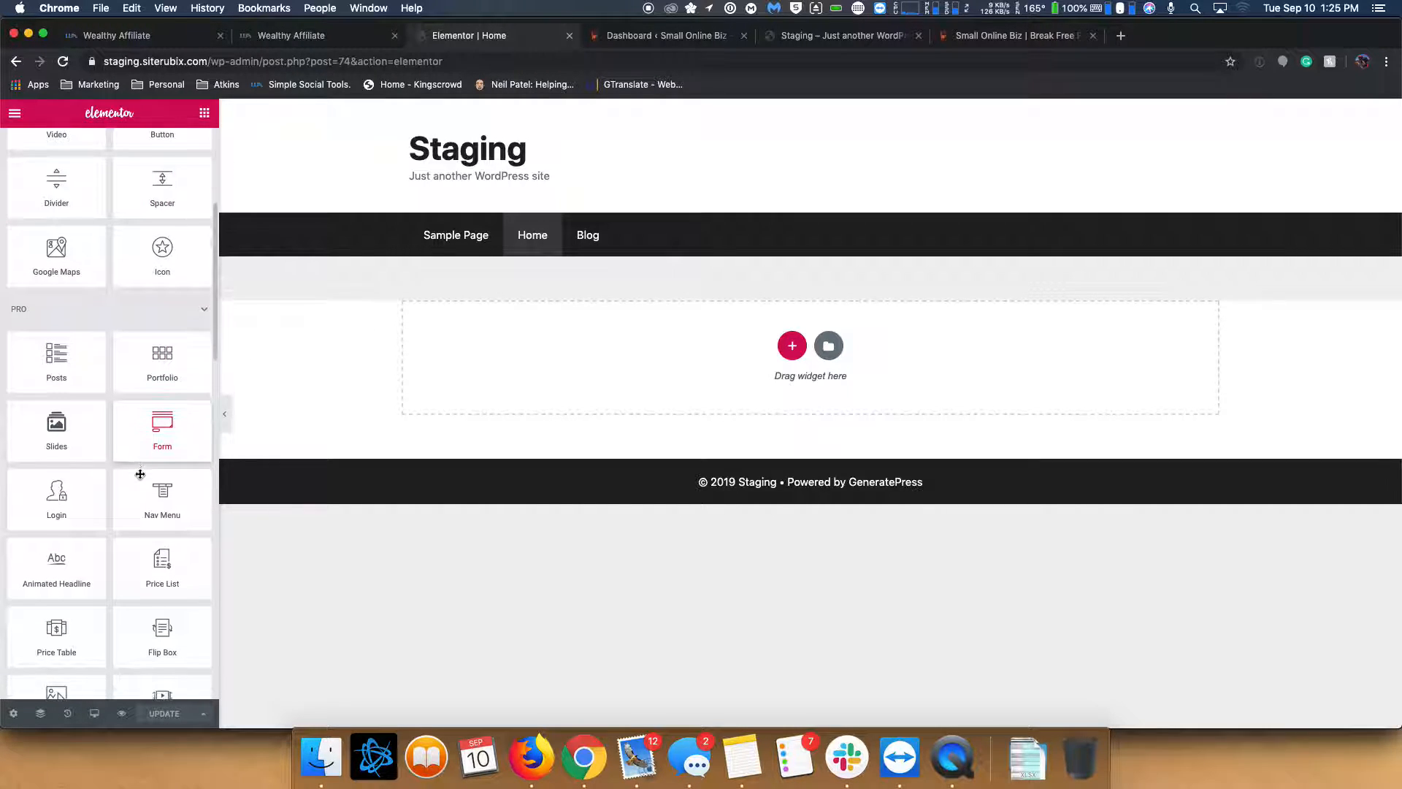
pyautogui.click(1011, 36)
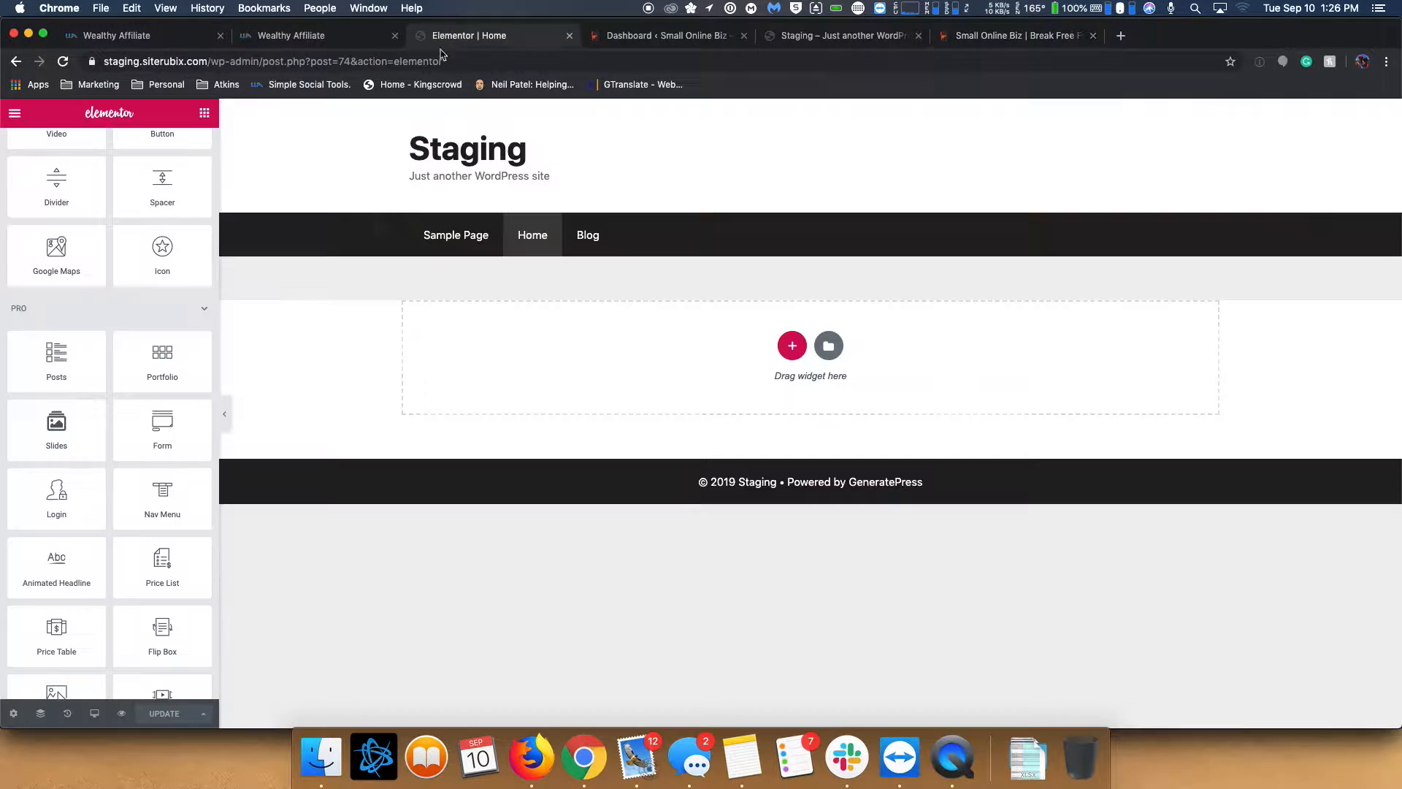
pyautogui.click(447, 37)
pyautogui.scroll(-1, 101, 441)
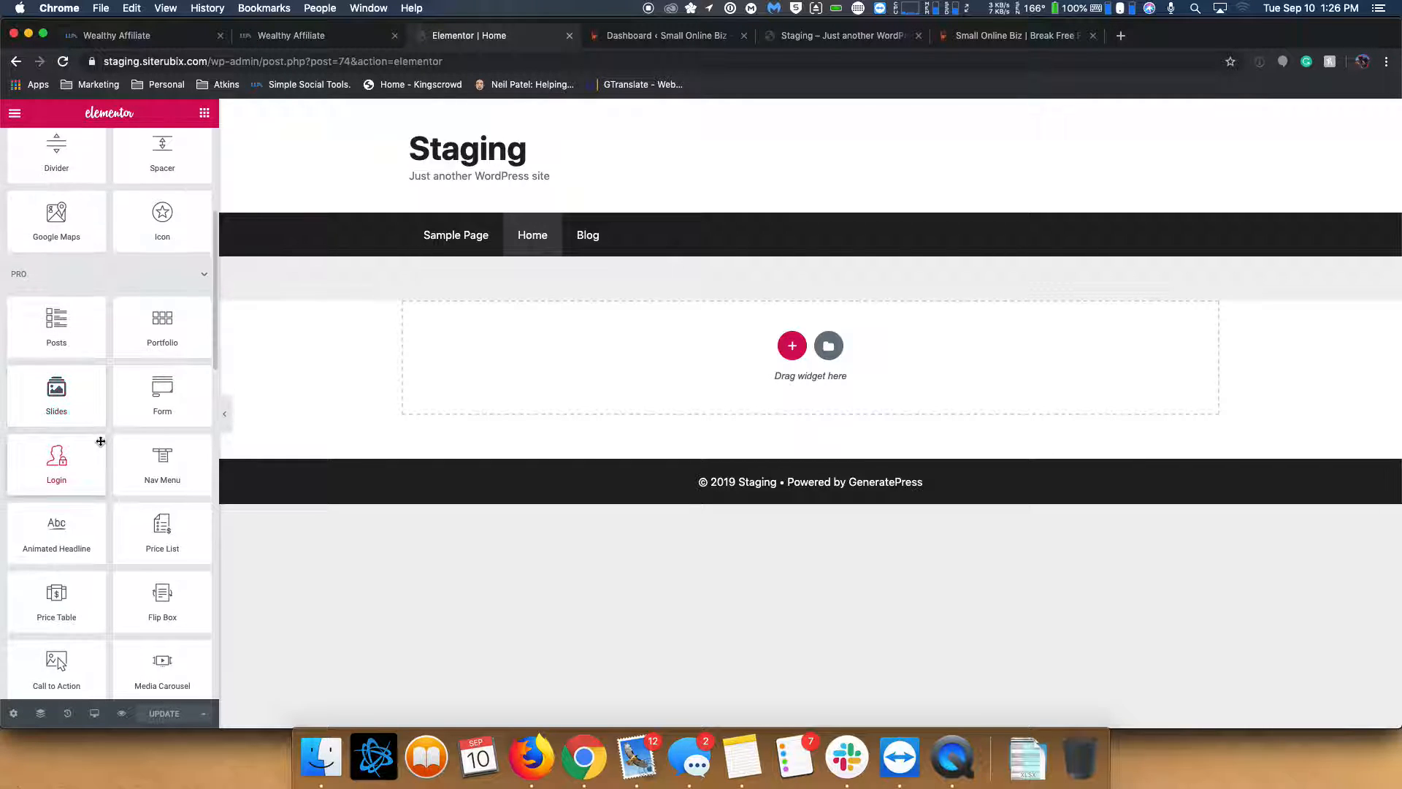
# - Add a Slides widget to the empty Home page, update it, reload the front page, and compare it with the live Small Online Biz site
pyautogui.scroll(-3, 100, 441)
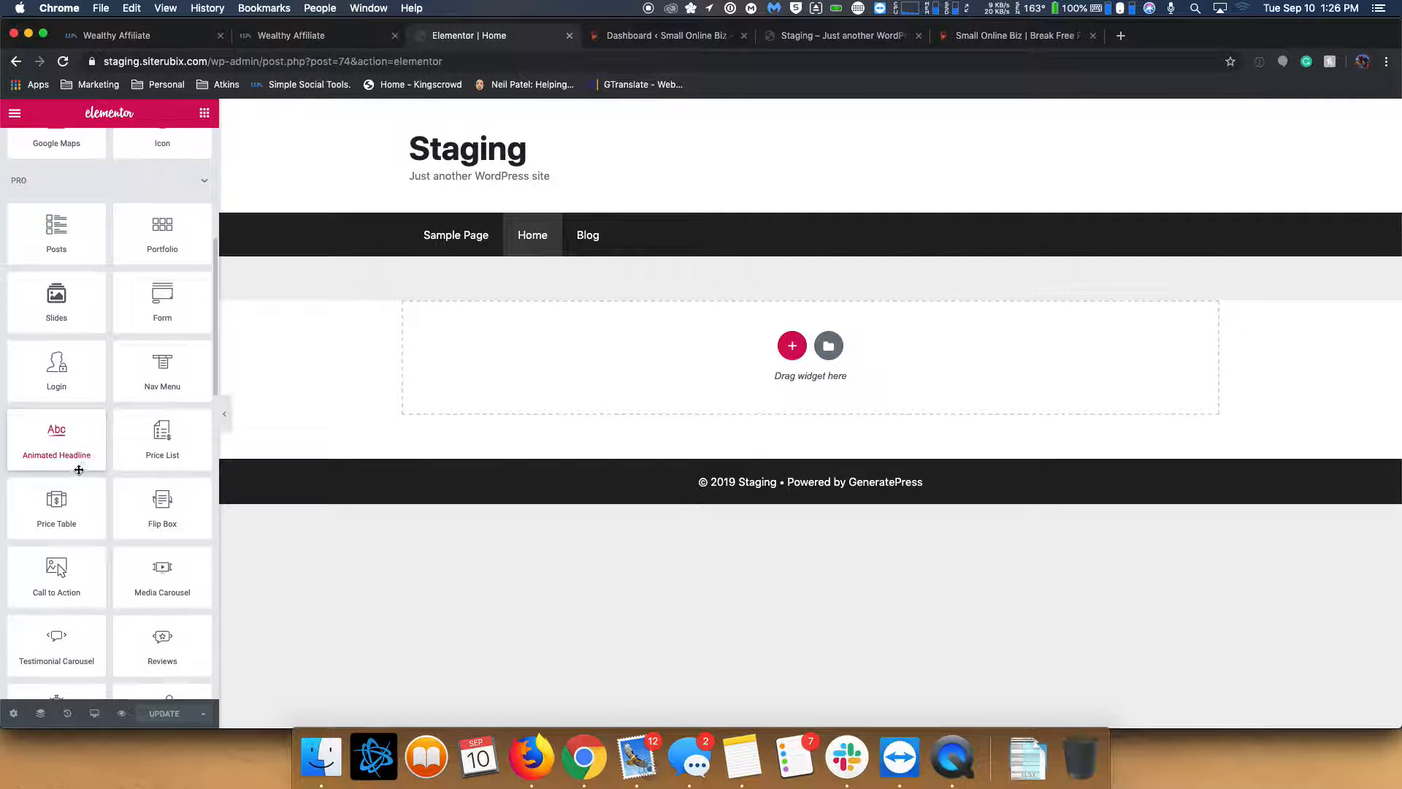
pyautogui.scroll(1, 57, 471)
pyautogui.scroll(4, 58, 470)
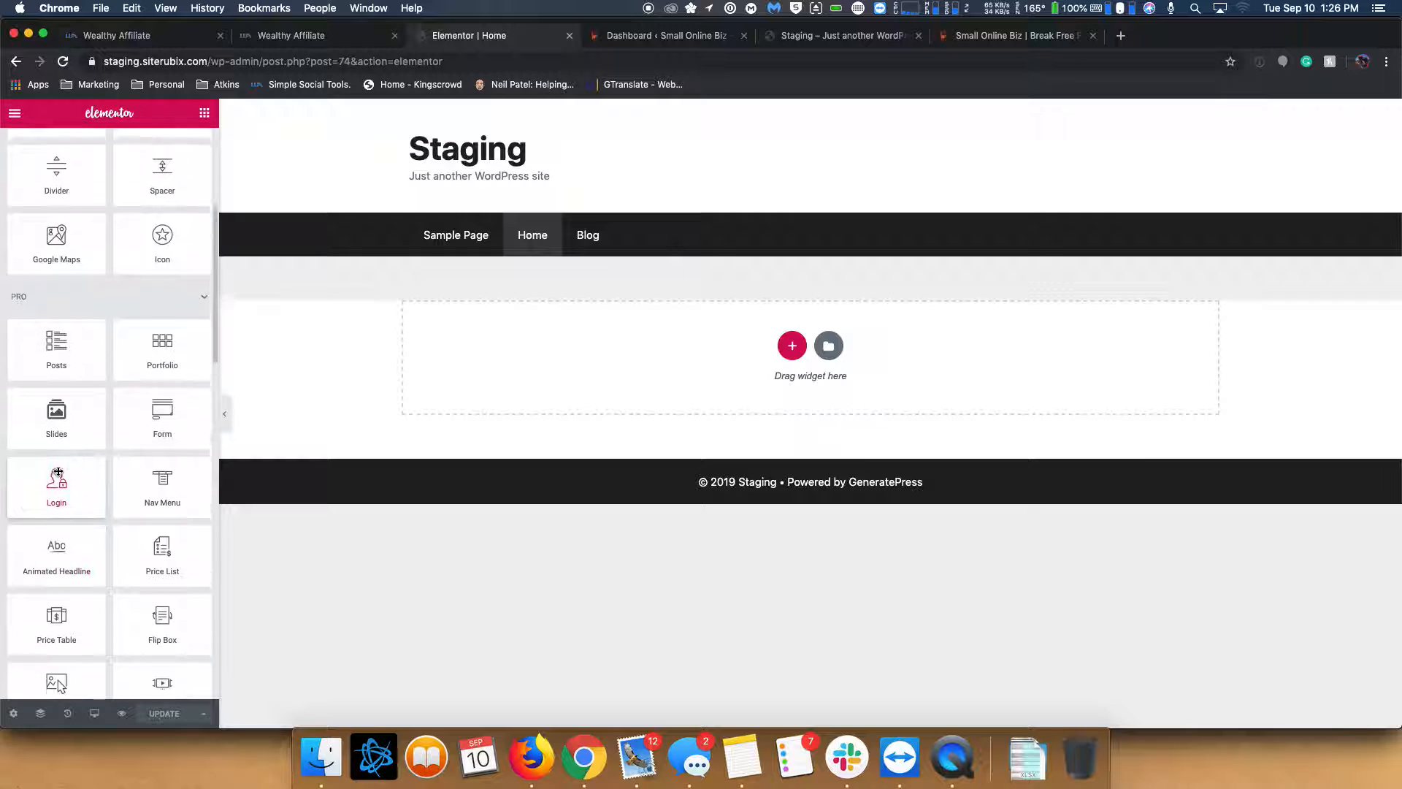
pyautogui.moveTo(58, 471); pyautogui.dragTo(749, 357)
pyautogui.moveTo(375, 520); pyautogui.dragTo(374, 518)
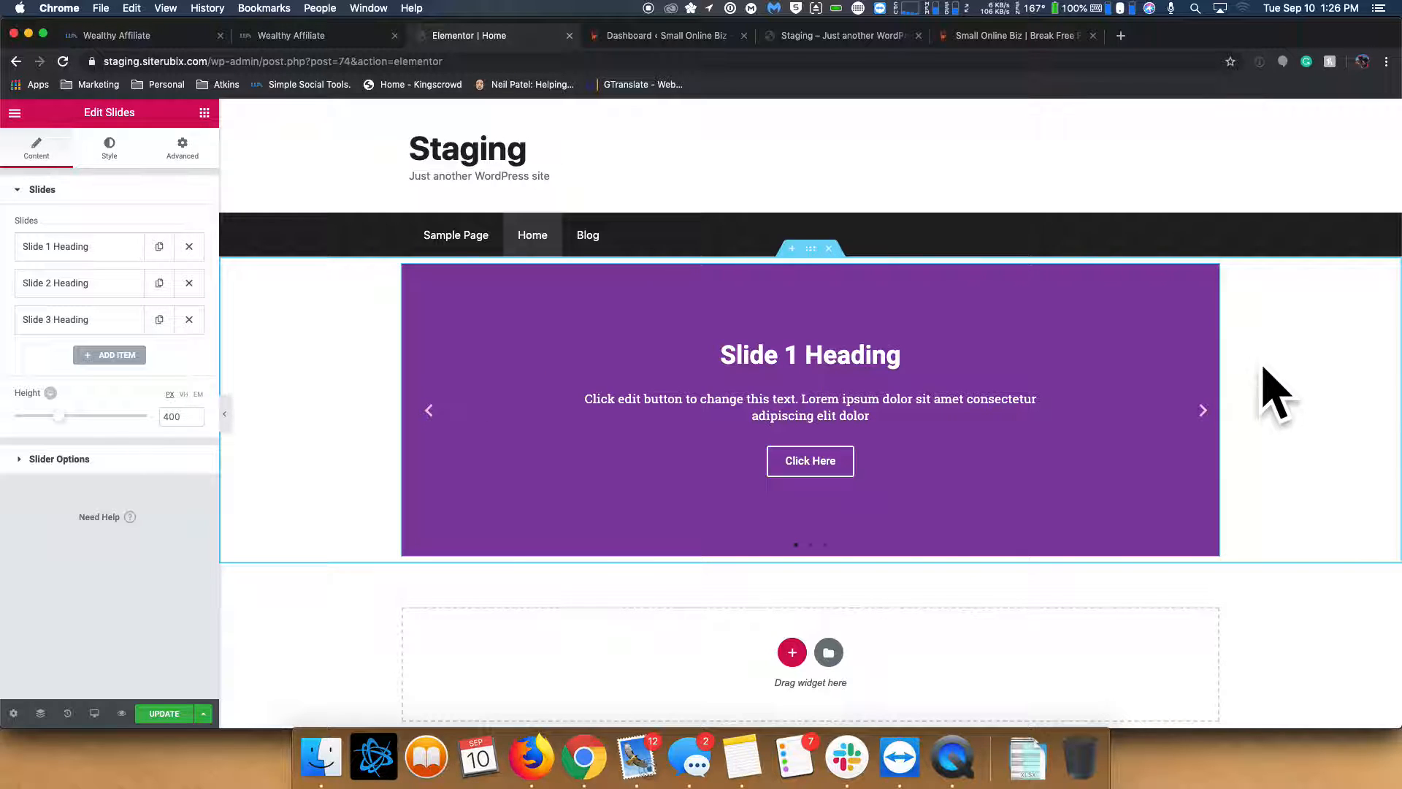
pyautogui.click(201, 718)
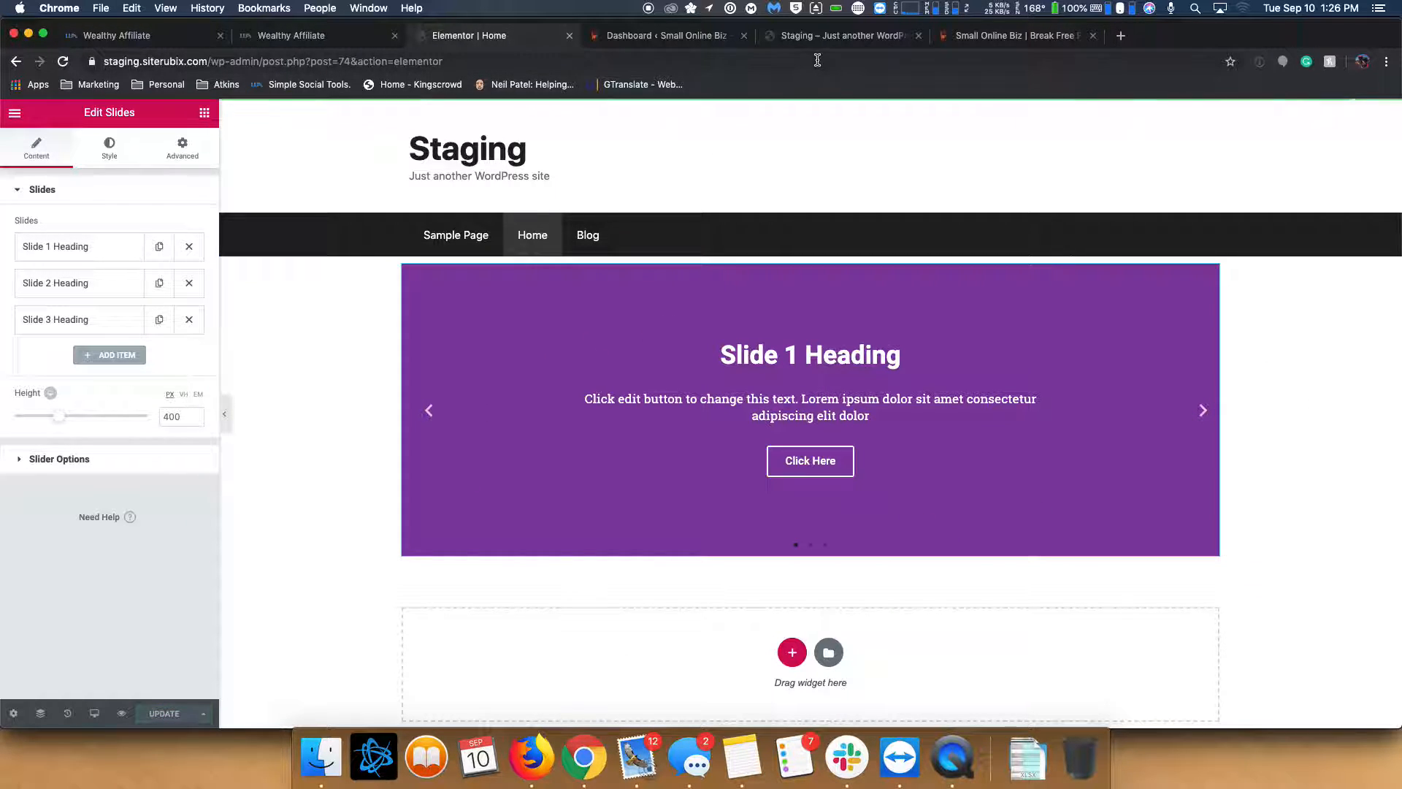
pyautogui.click(827, 37)
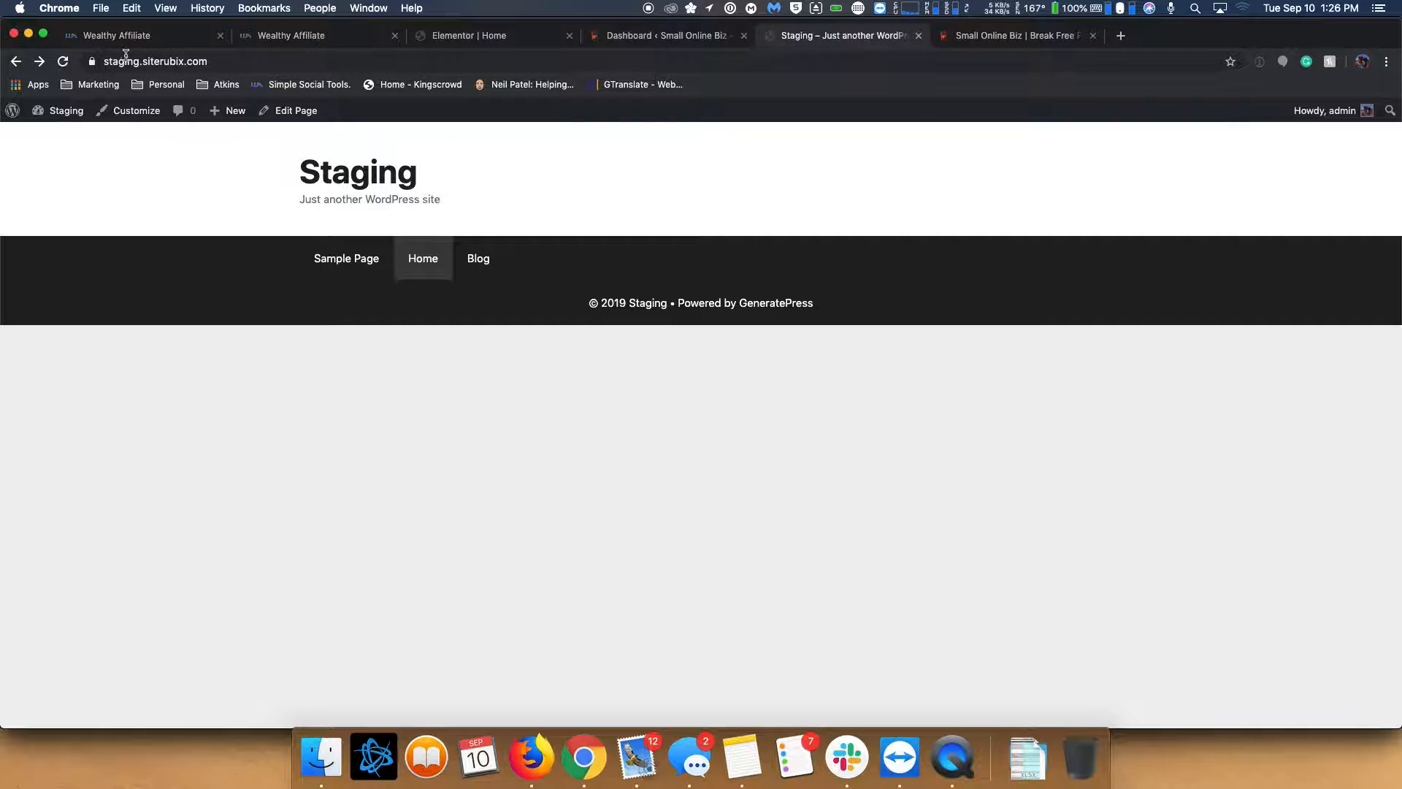
pyautogui.click(64, 62)
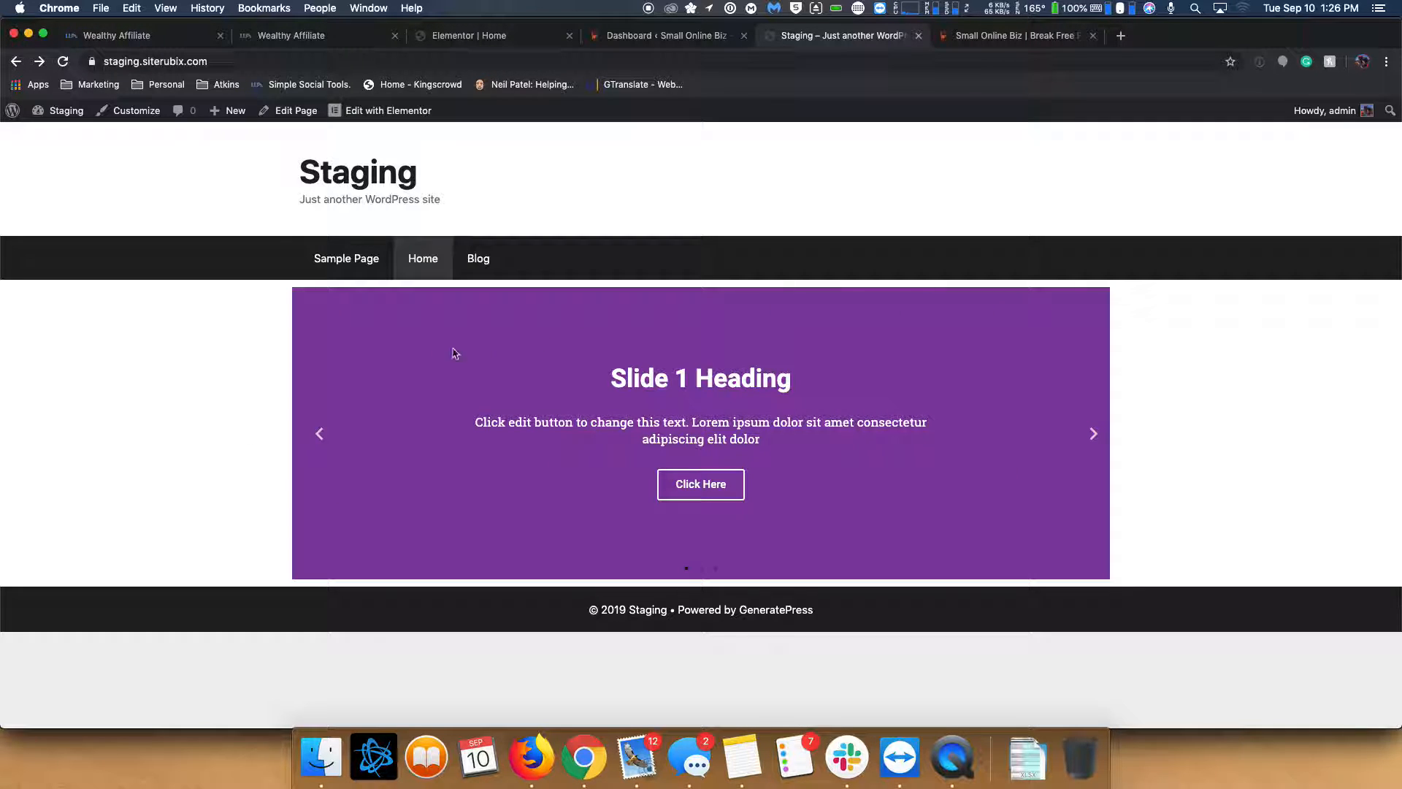
pyautogui.click(1025, 40)
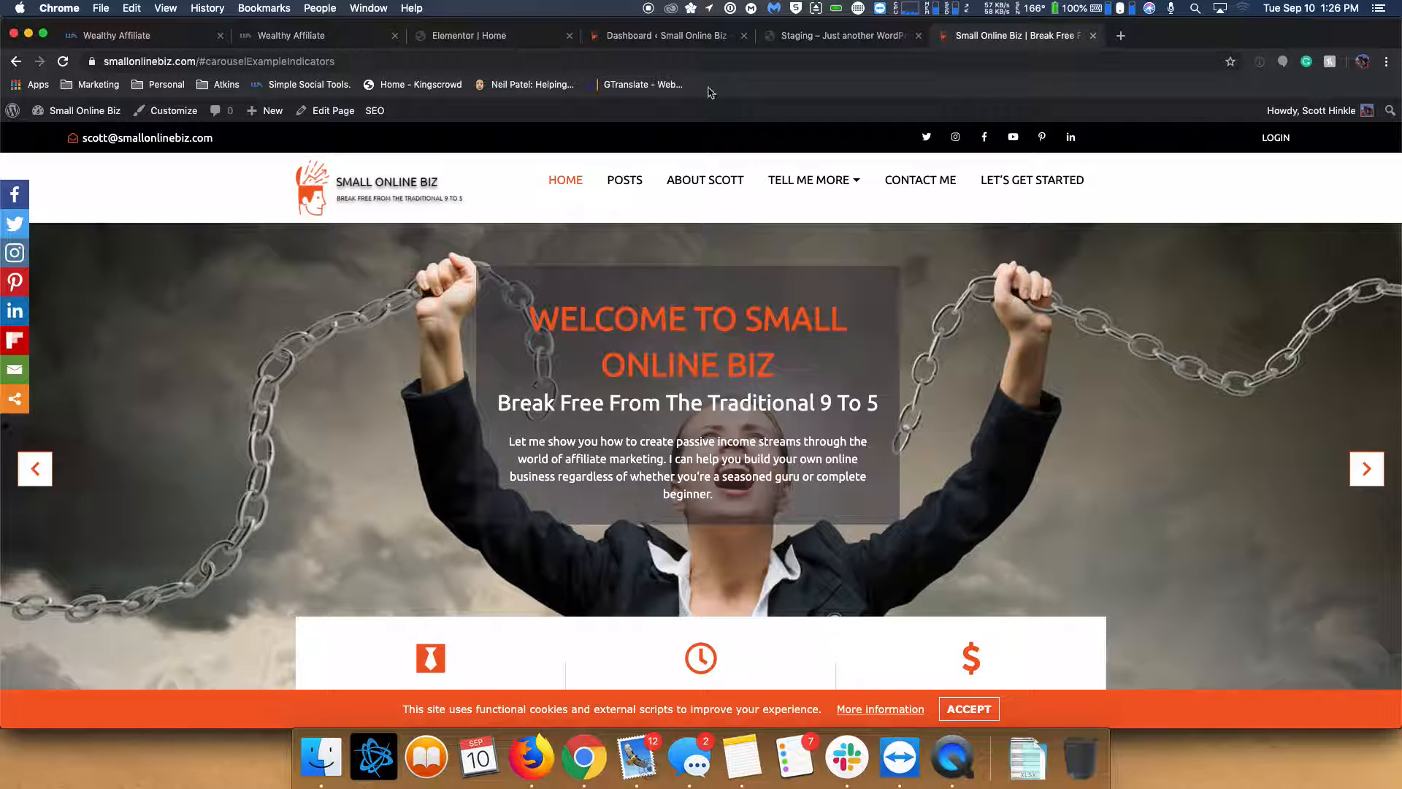
pyautogui.hotkey('ctrl', 'shift', 'Tab')
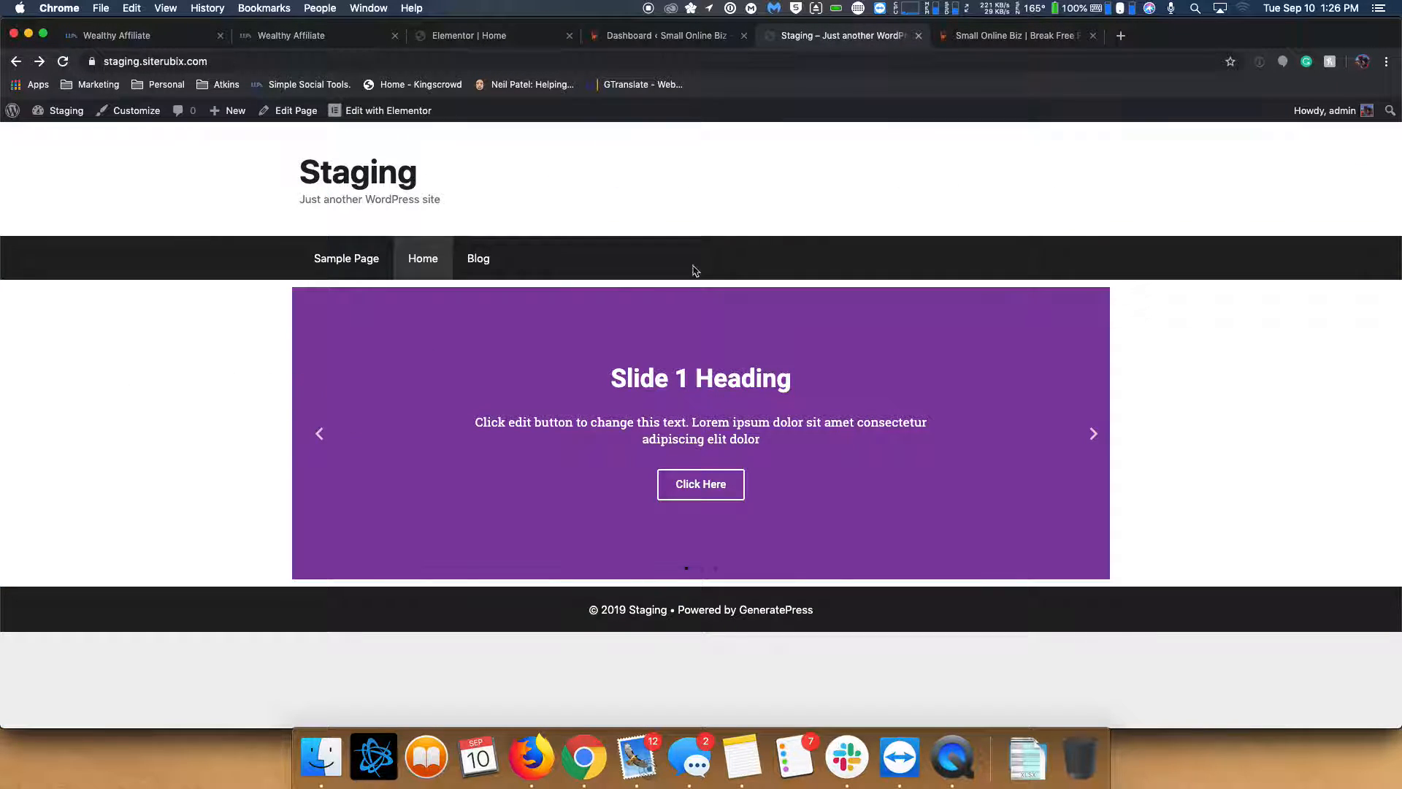
# - Set the content width of the section holding the slides to Full Width, update the page, and reload the front page
pyautogui.click(460, 37)
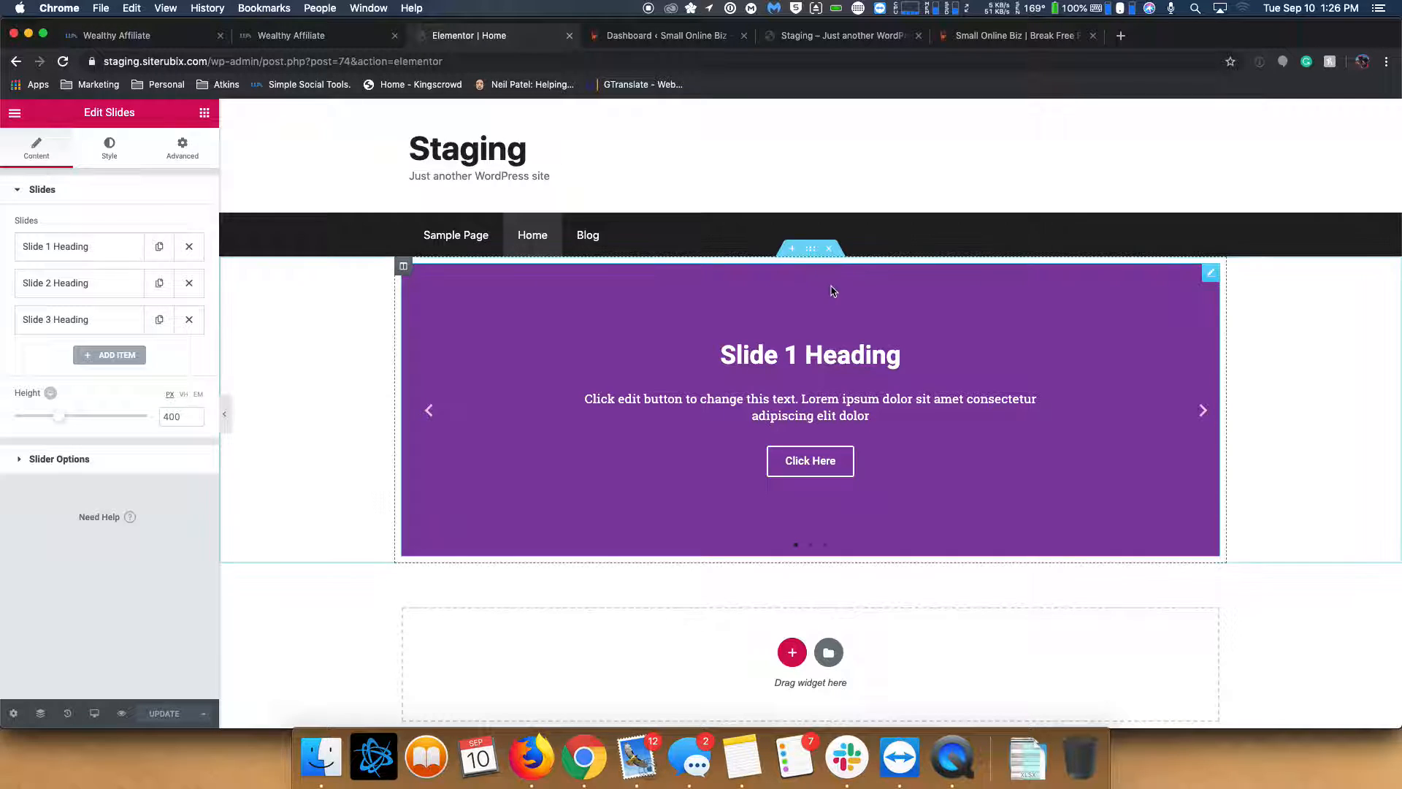
pyautogui.click(811, 249)
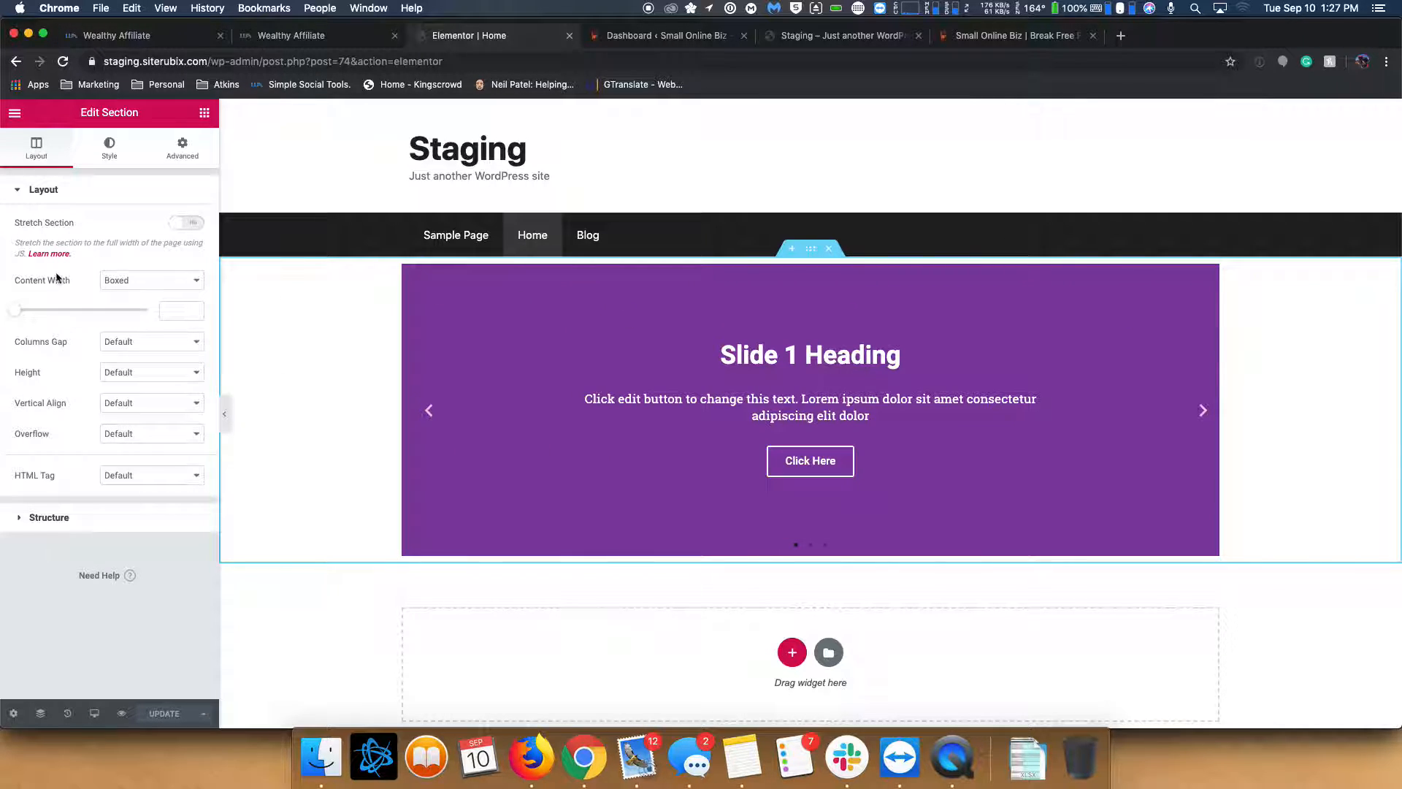
pyautogui.click(106, 281)
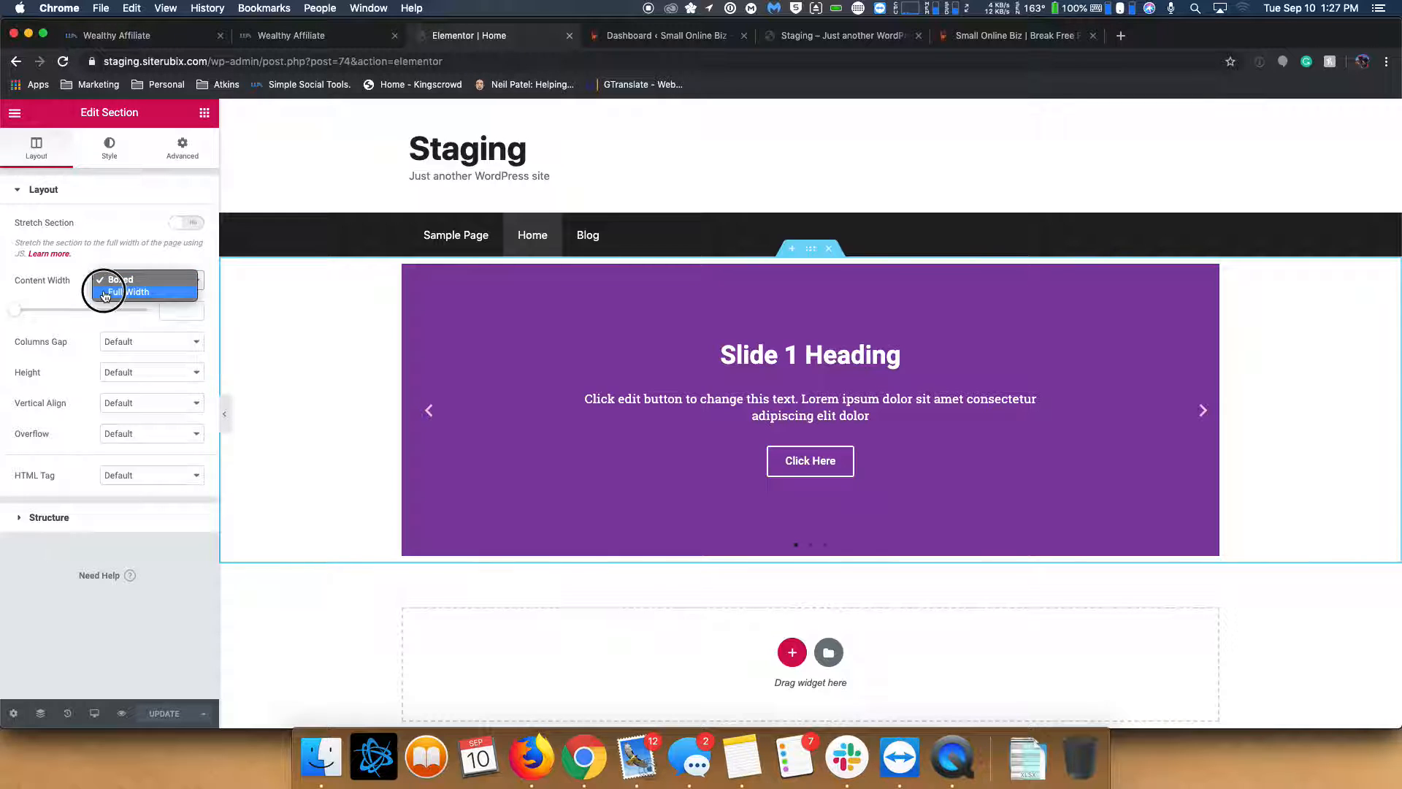
pyautogui.click(105, 292)
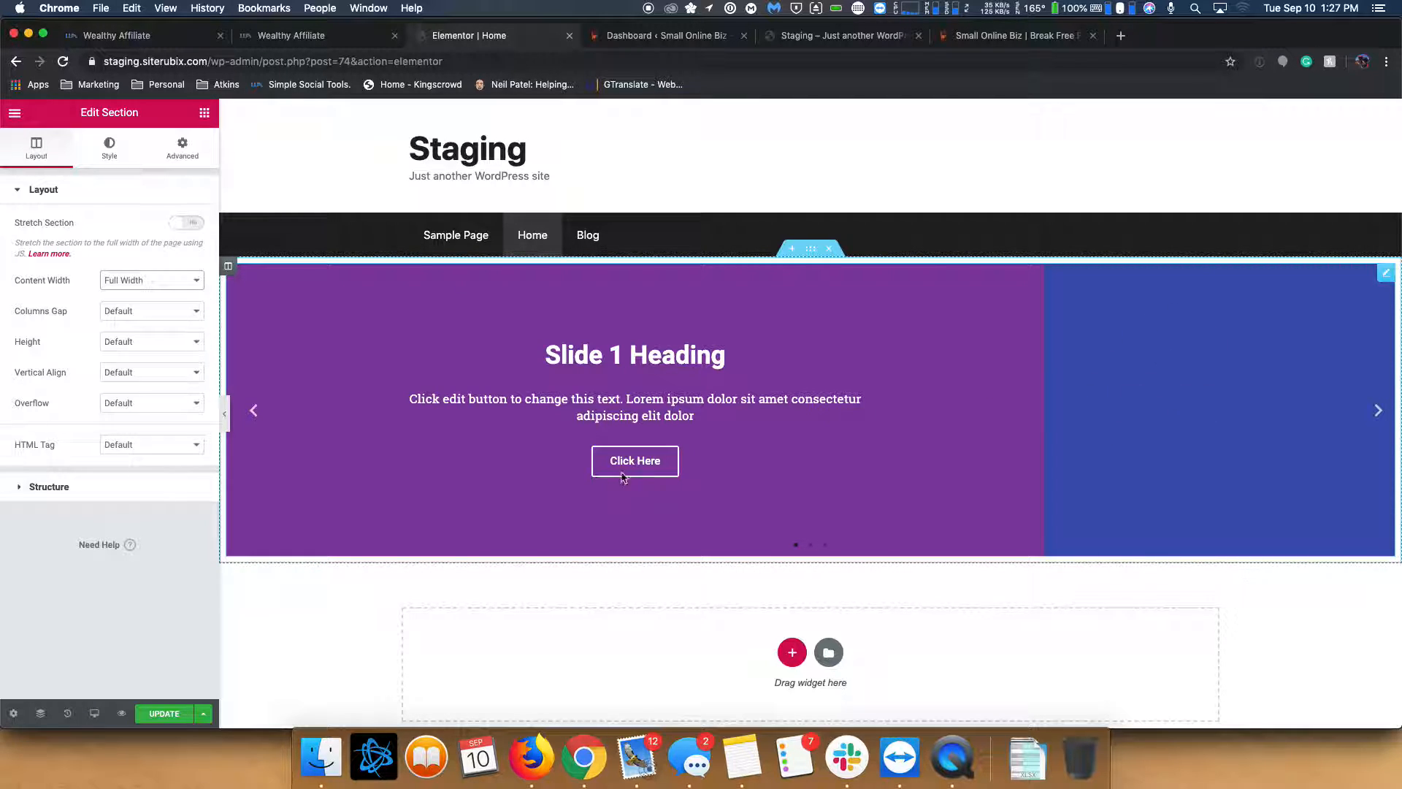
pyautogui.click(163, 713)
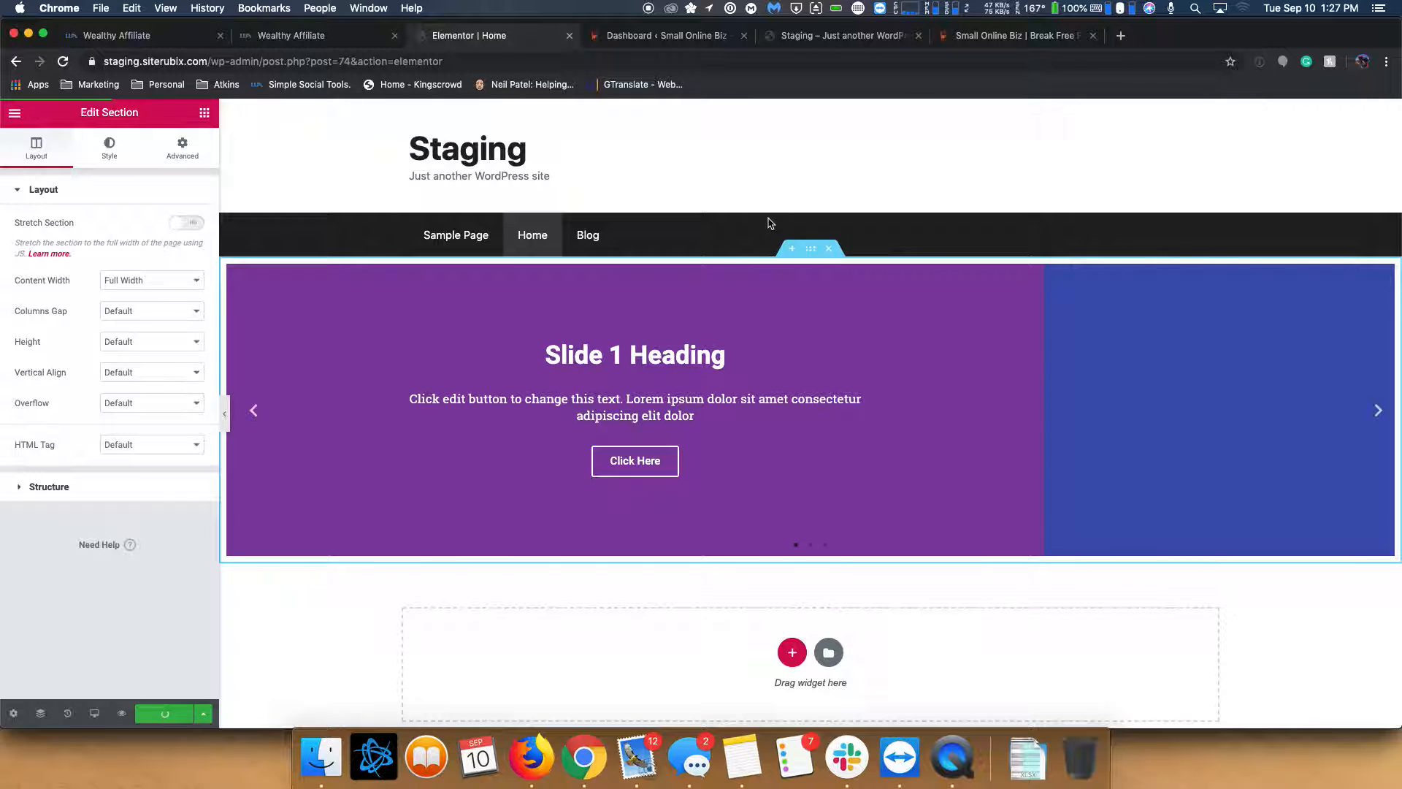
pyautogui.click(840, 35)
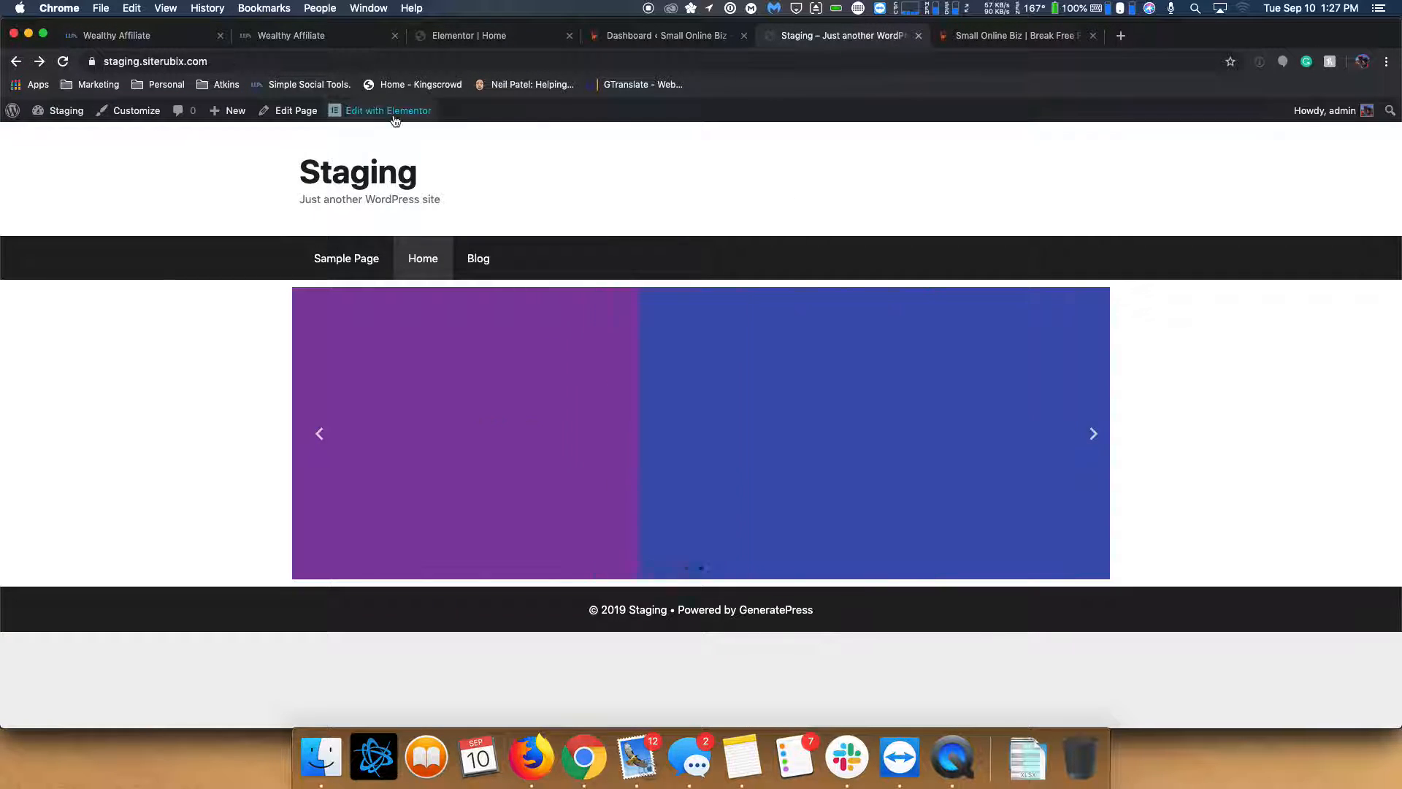
pyautogui.click(63, 62)
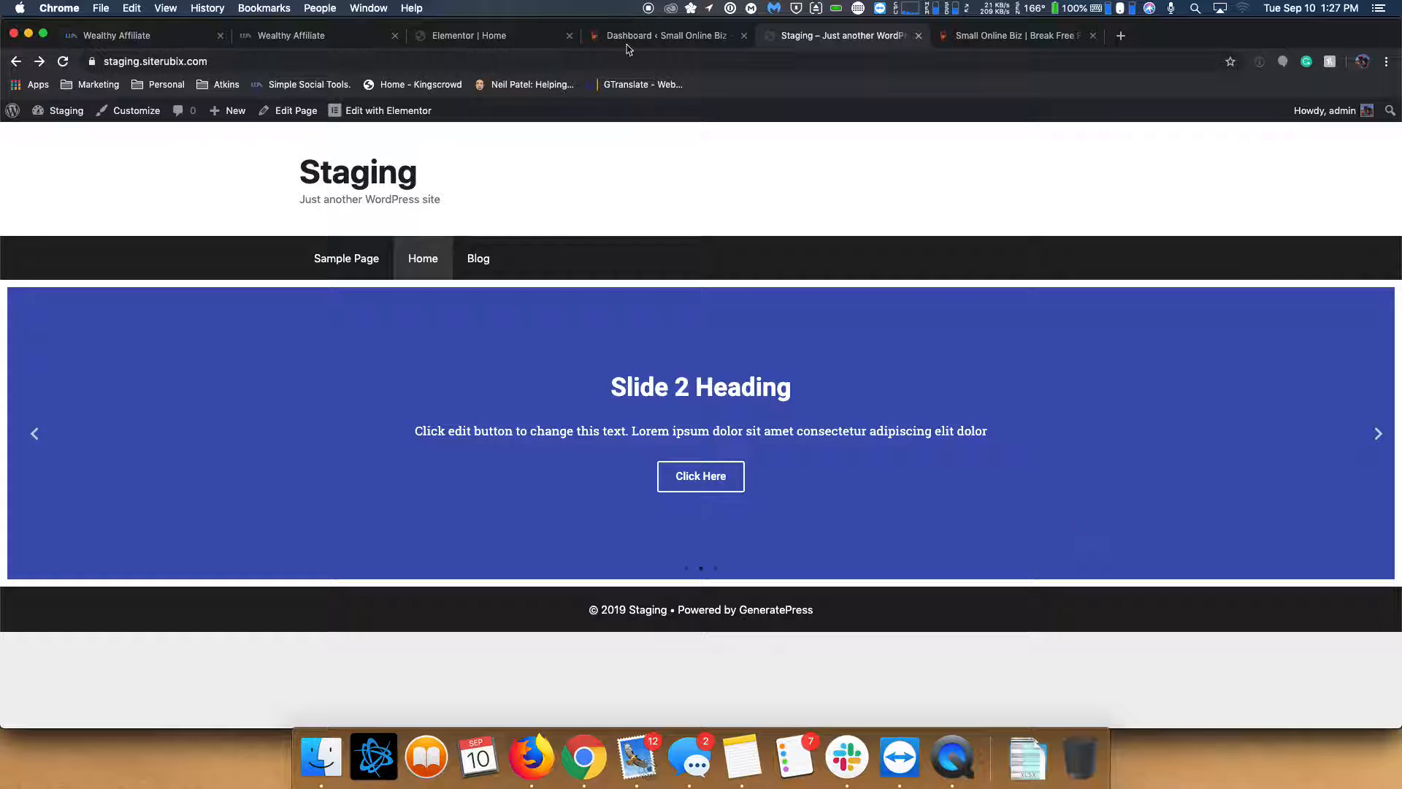
# - Set the slides section's columns gap to No Gap, update the page, and reload the front page
pyautogui.click(449, 38)
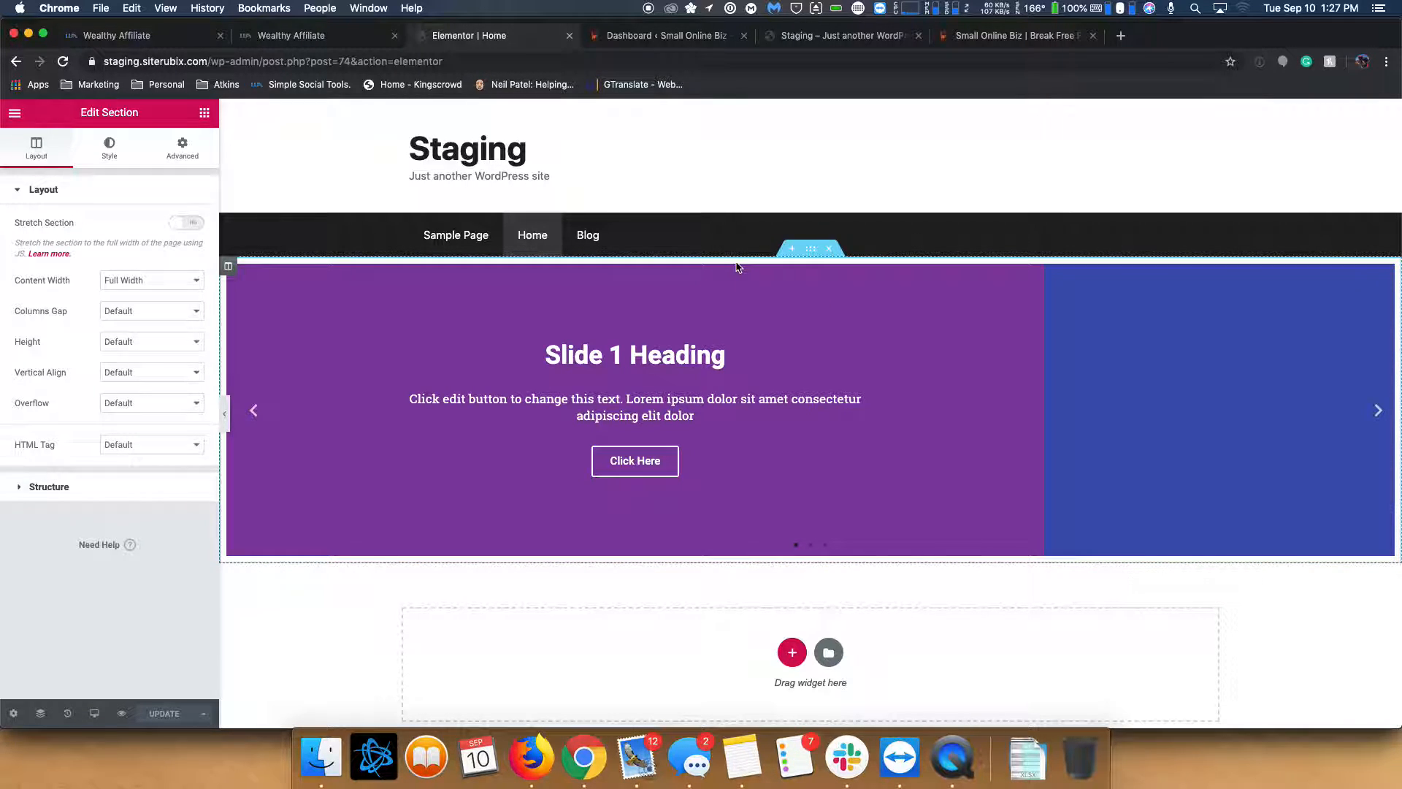
pyautogui.click(142, 312)
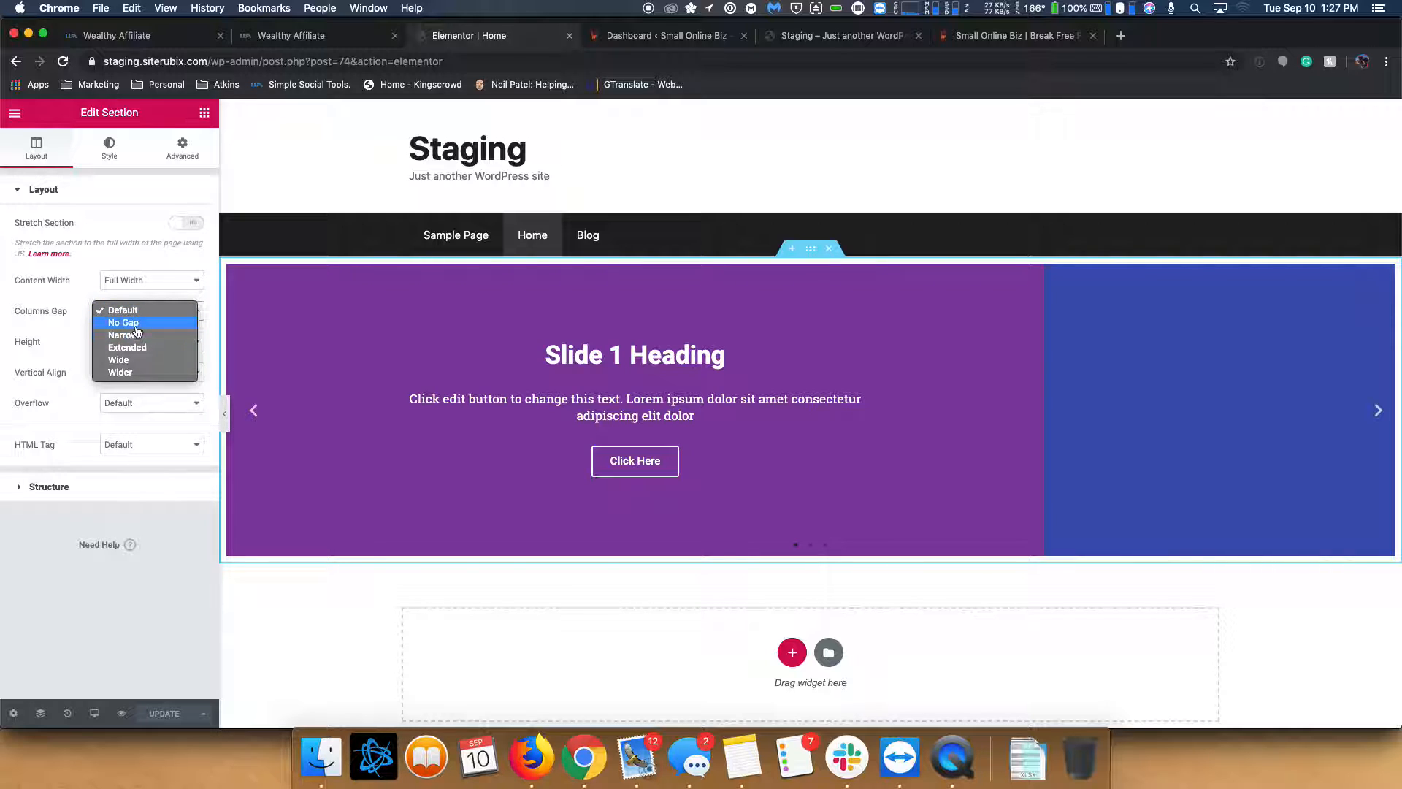
pyautogui.click(124, 322)
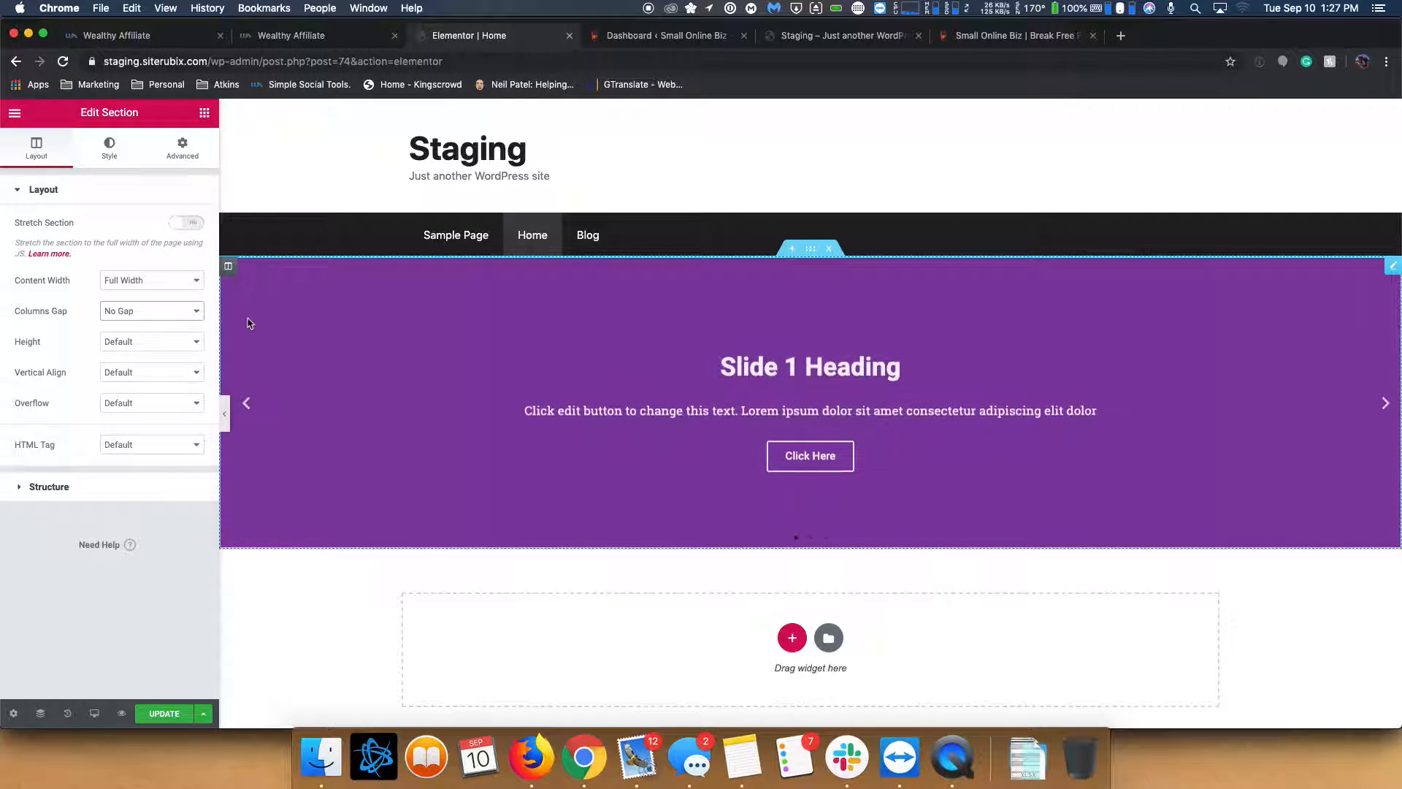
pyautogui.click(164, 713)
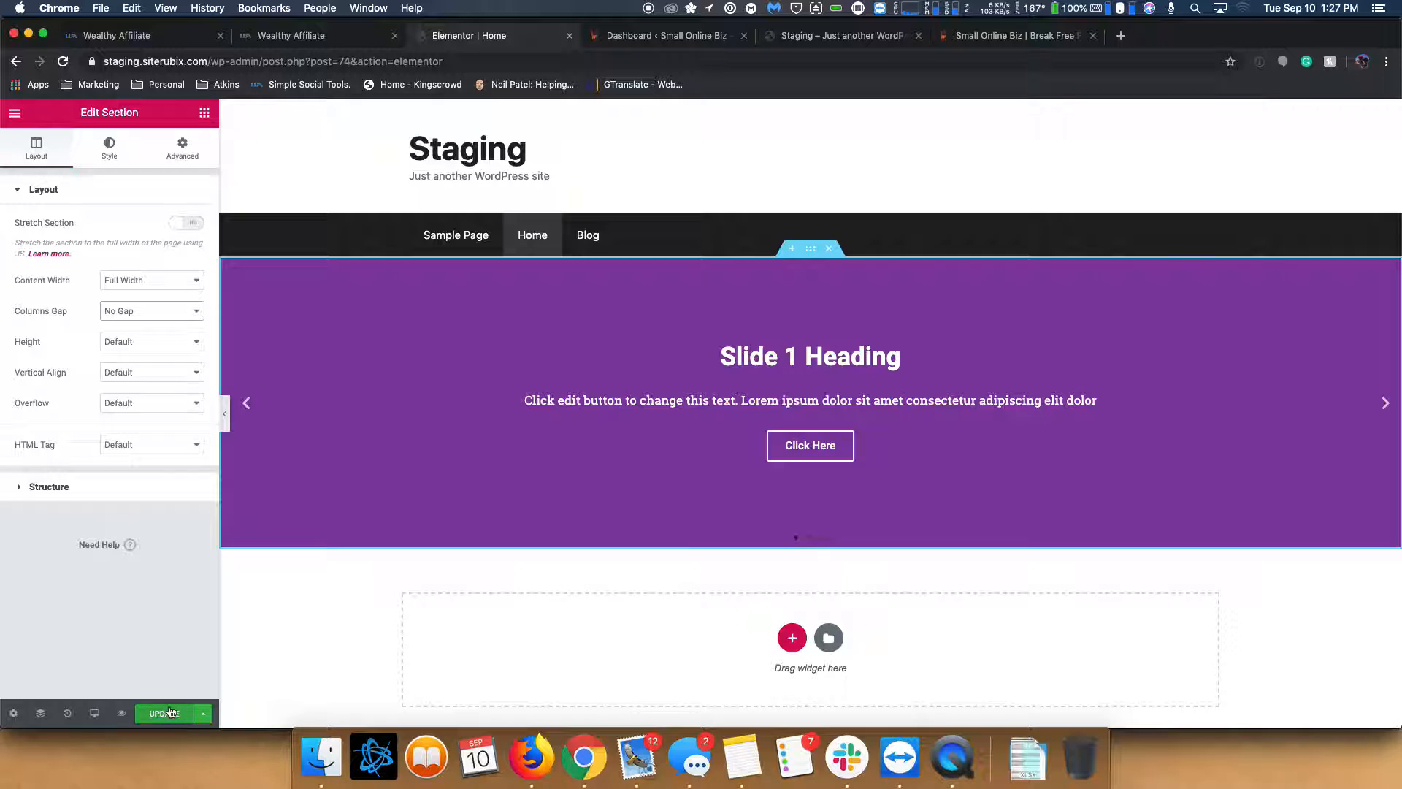
pyautogui.click(840, 41)
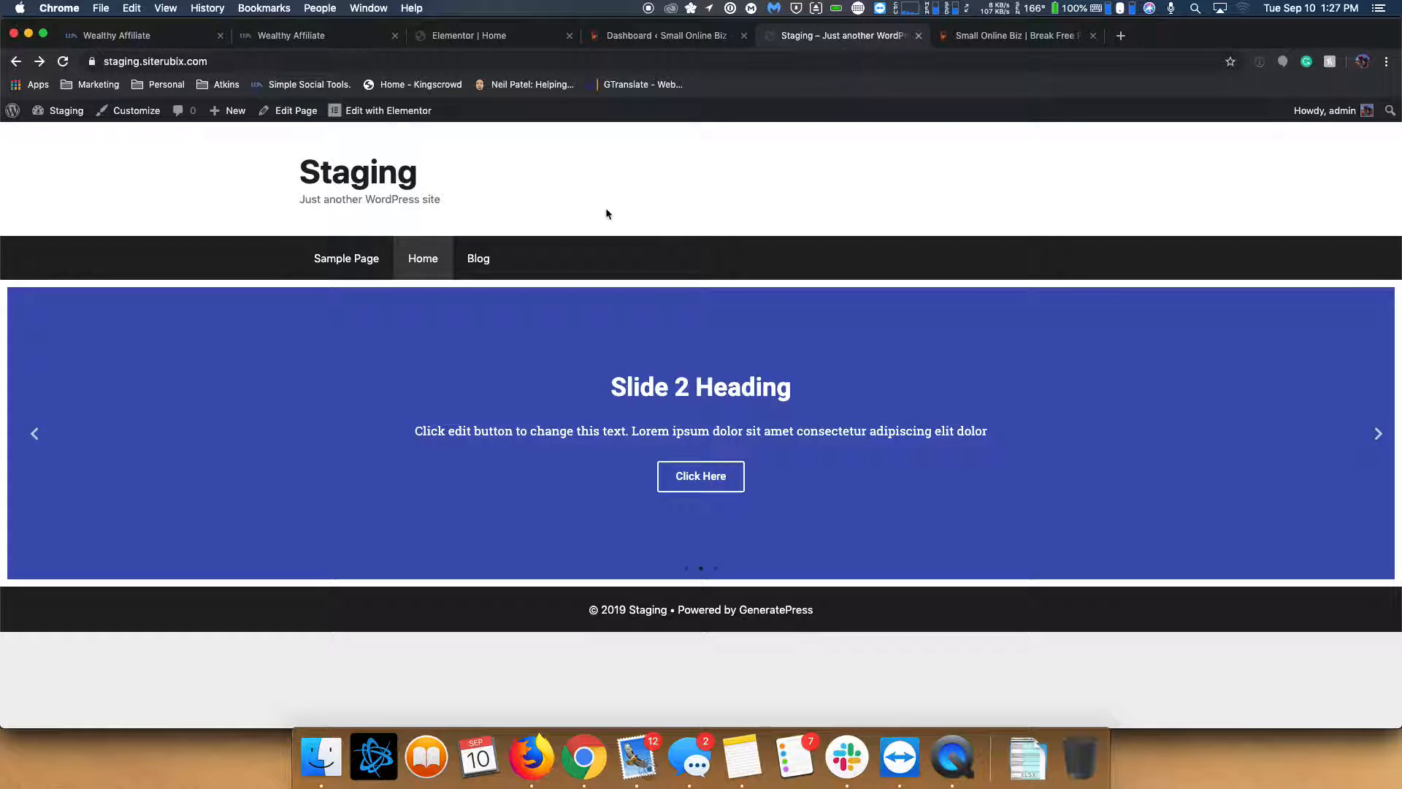
pyautogui.click(65, 63)
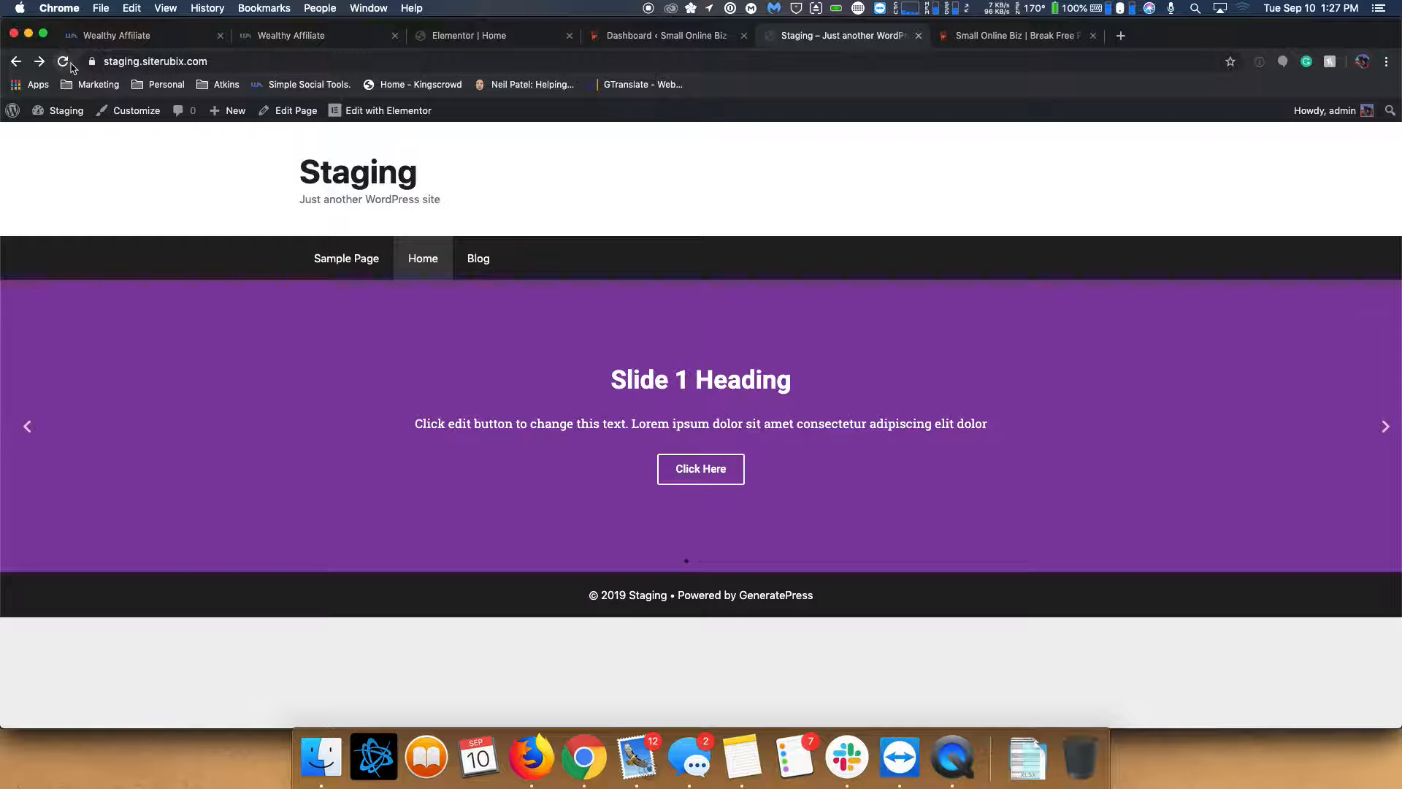
# - Check the live site's hero banner, then delete the second and third slides from the Slides widget
pyautogui.click(463, 35)
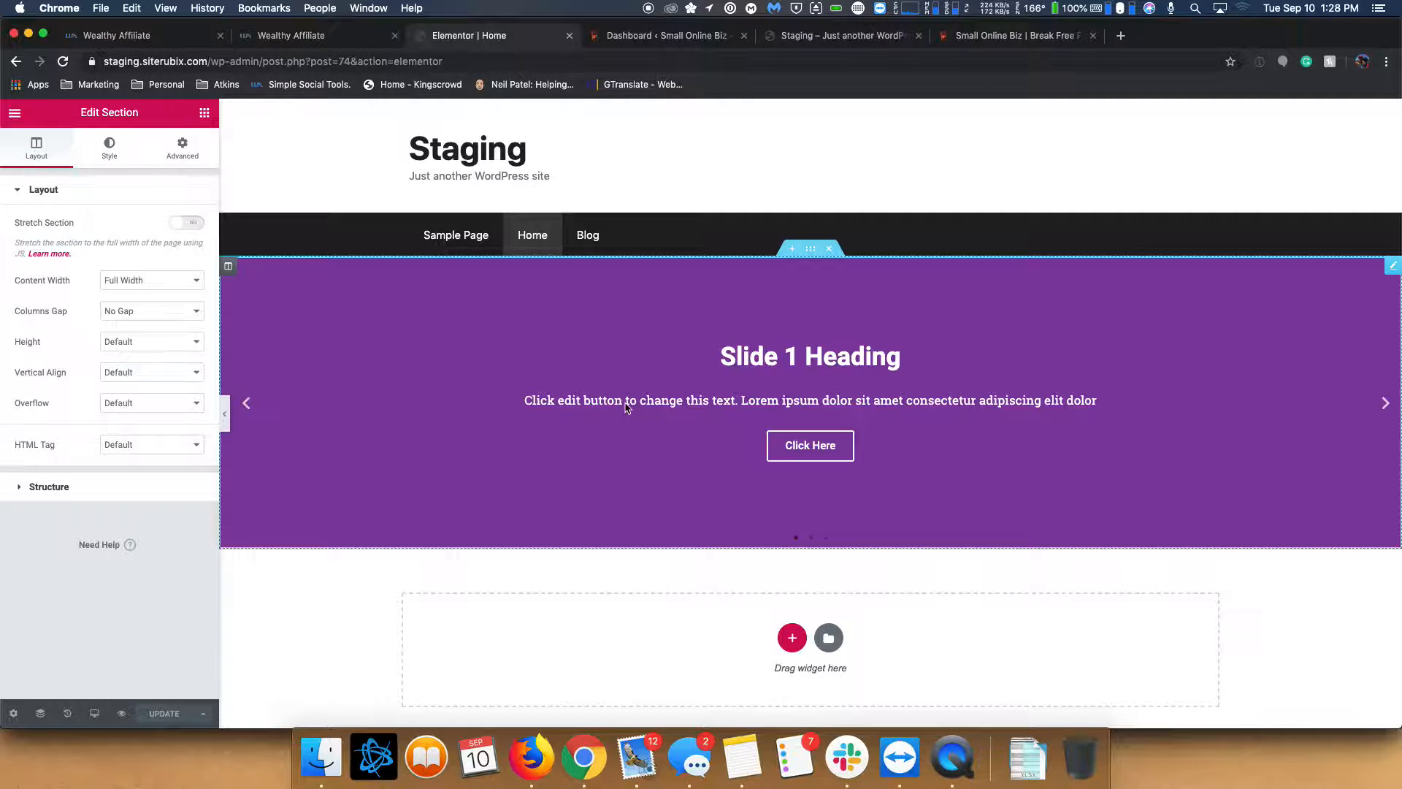
pyautogui.click(1015, 37)
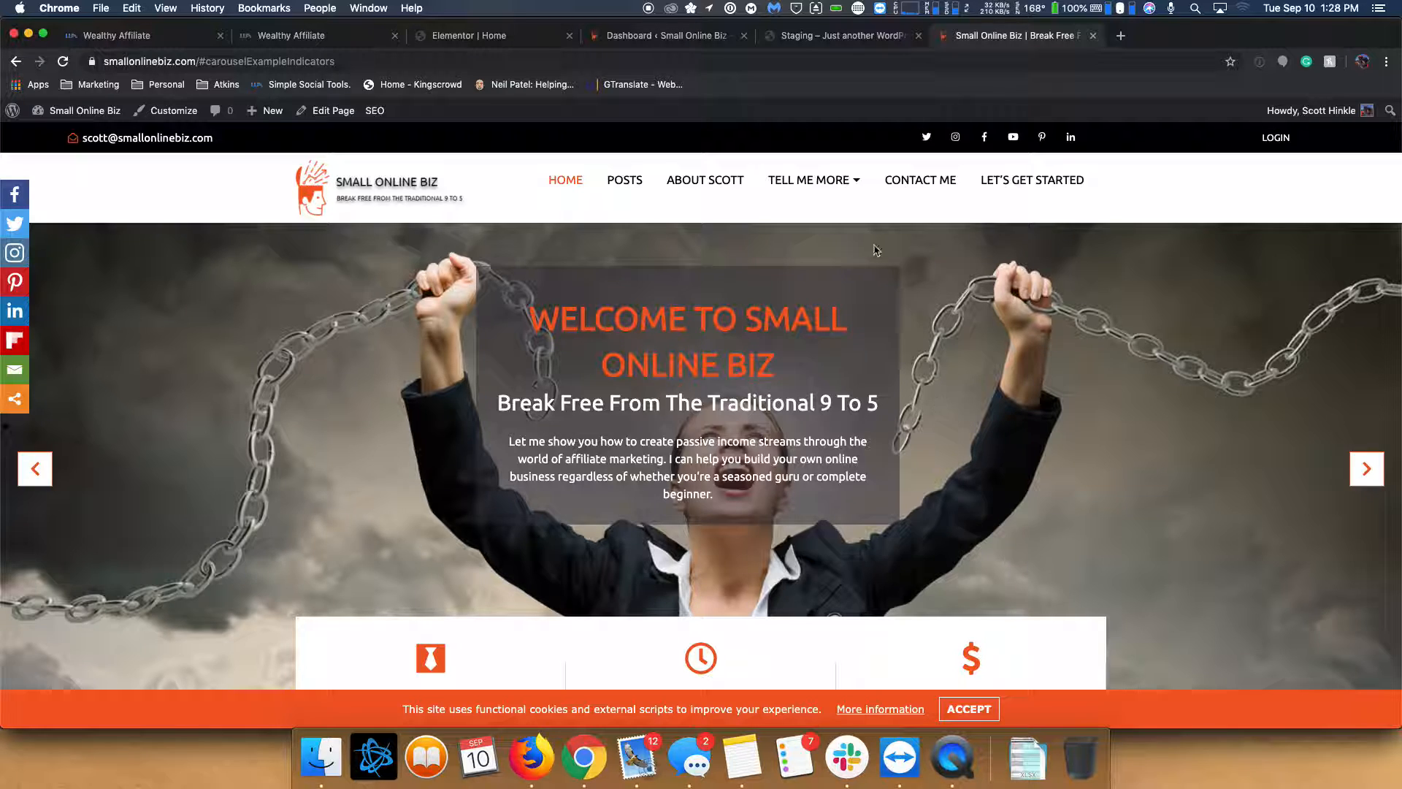
pyautogui.click(497, 35)
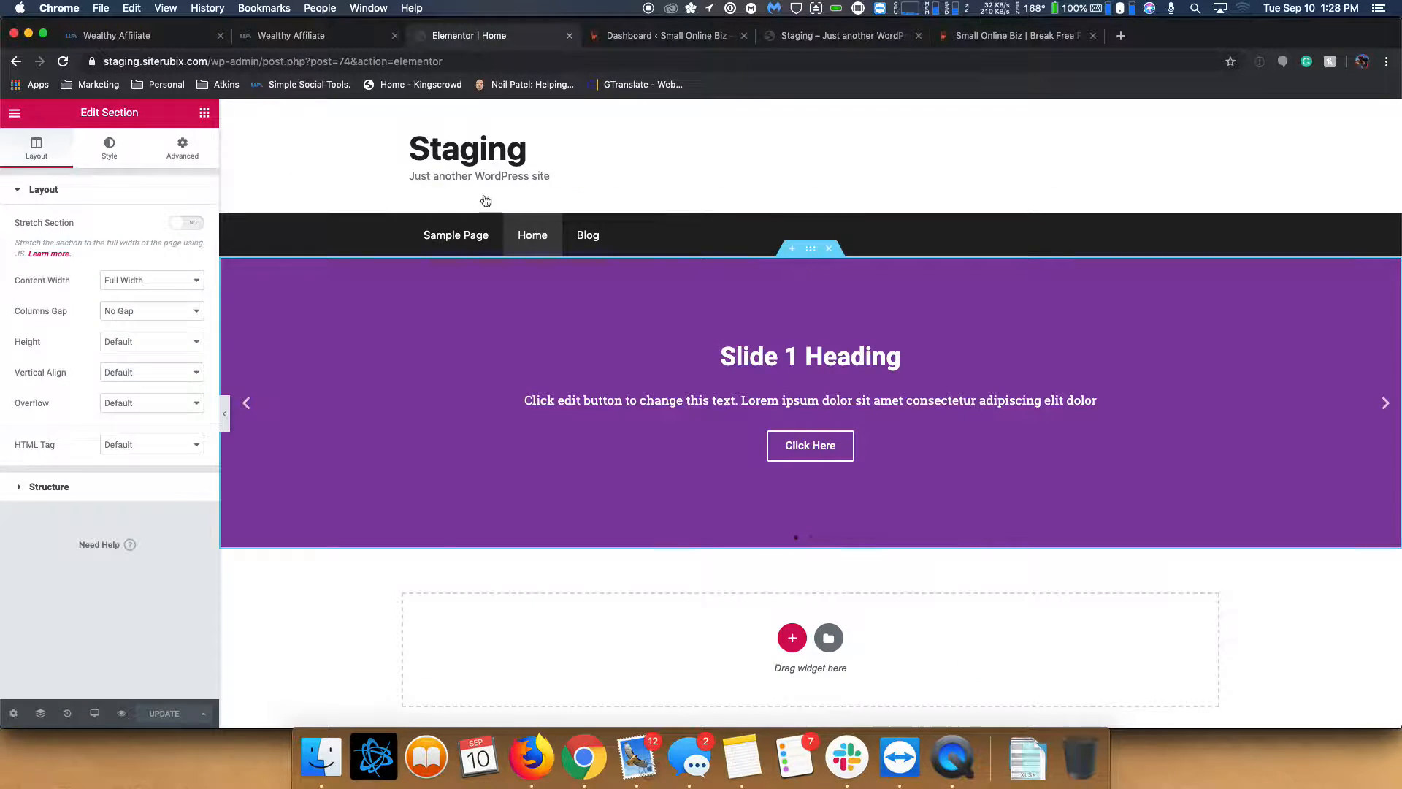
pyautogui.click(686, 325)
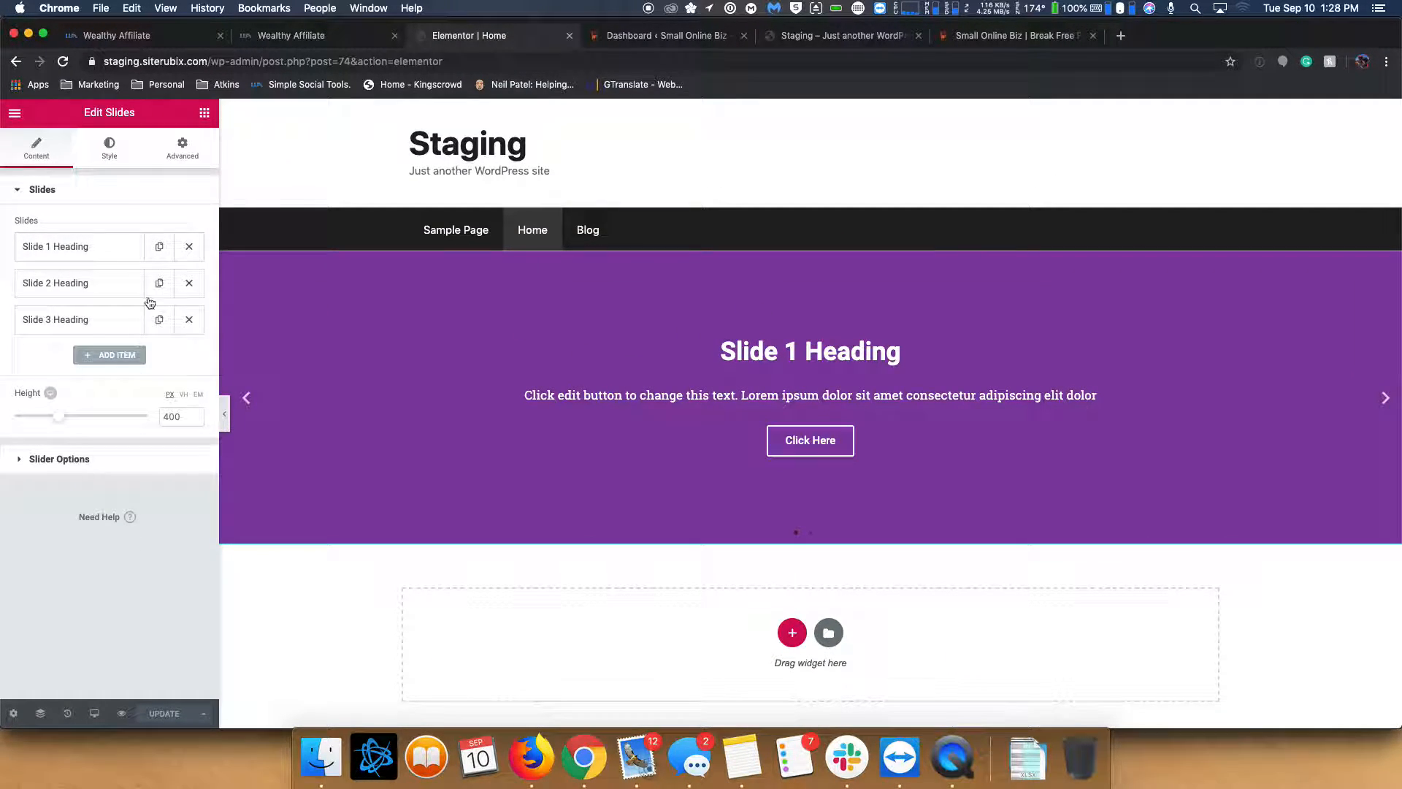
pyautogui.click(192, 287)
pyautogui.click(191, 285)
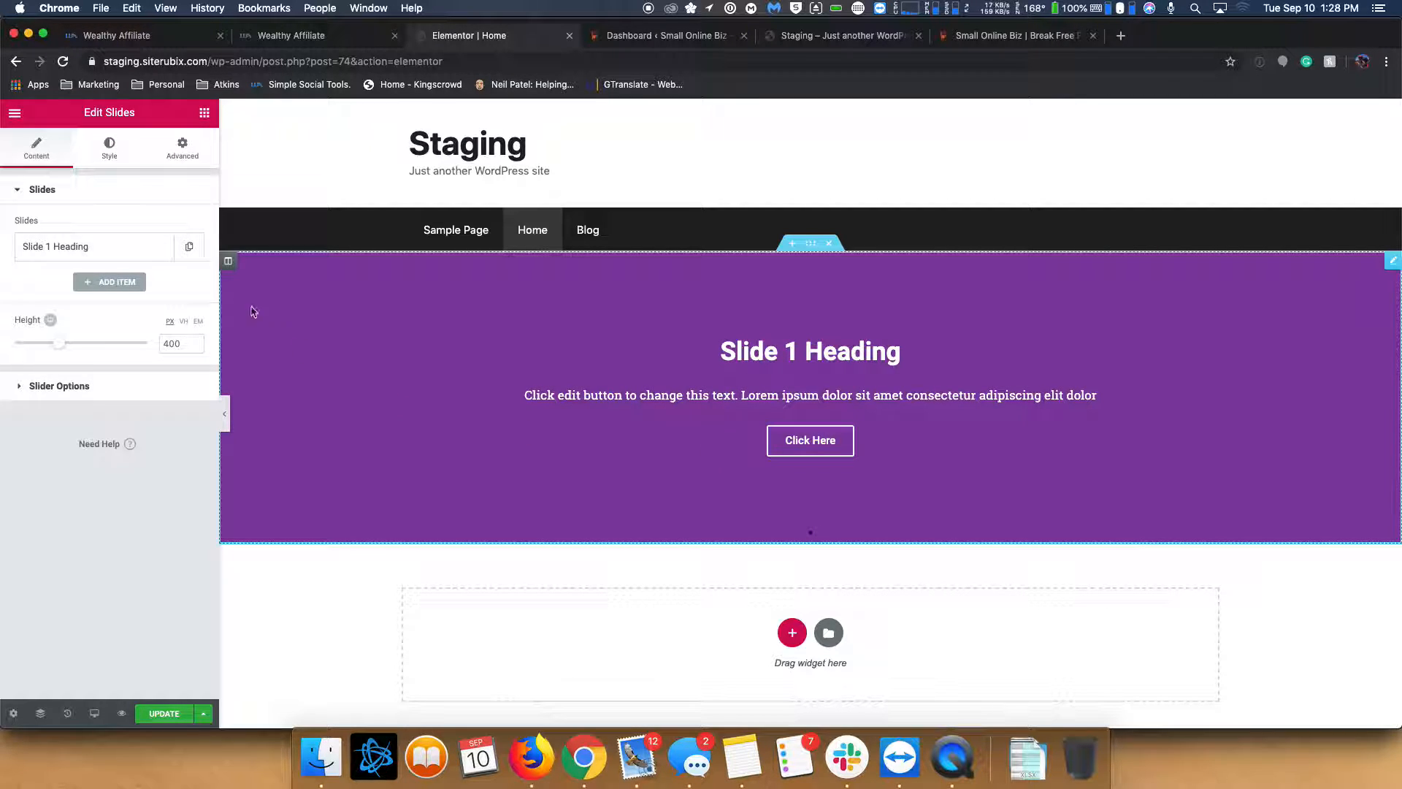
# - Try a height of 700 px for the Slides widget and check how it fits the page
pyautogui.doubleClick(161, 343)
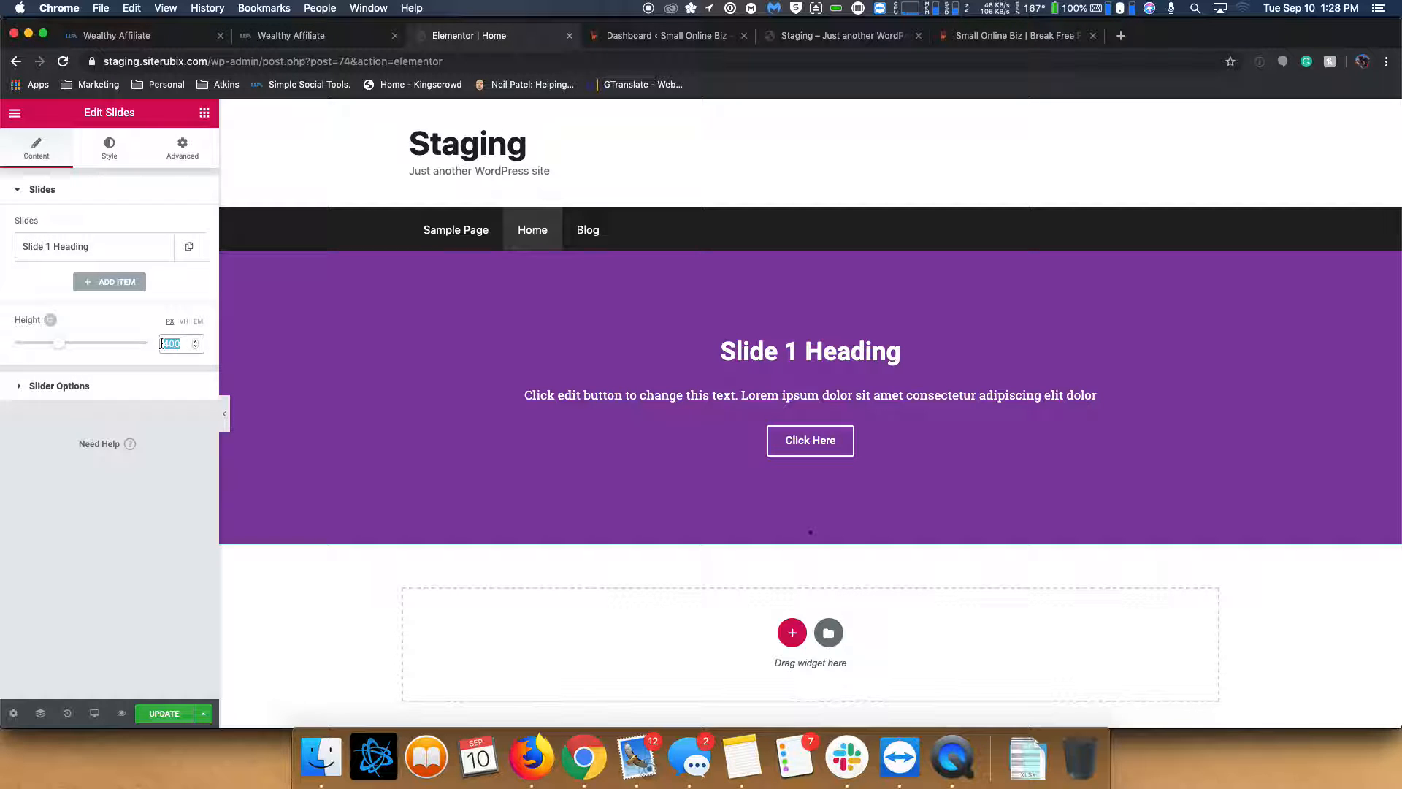
pyautogui.write('700')
pyautogui.scroll(-2, 621, 369)
pyautogui.scroll(1, 621, 369)
# - Set the Slides widget's height to 600 px, update the page, and compare the reloaded front page with the live site
pyautogui.doubleClick(175, 347)
pyautogui.write('600')
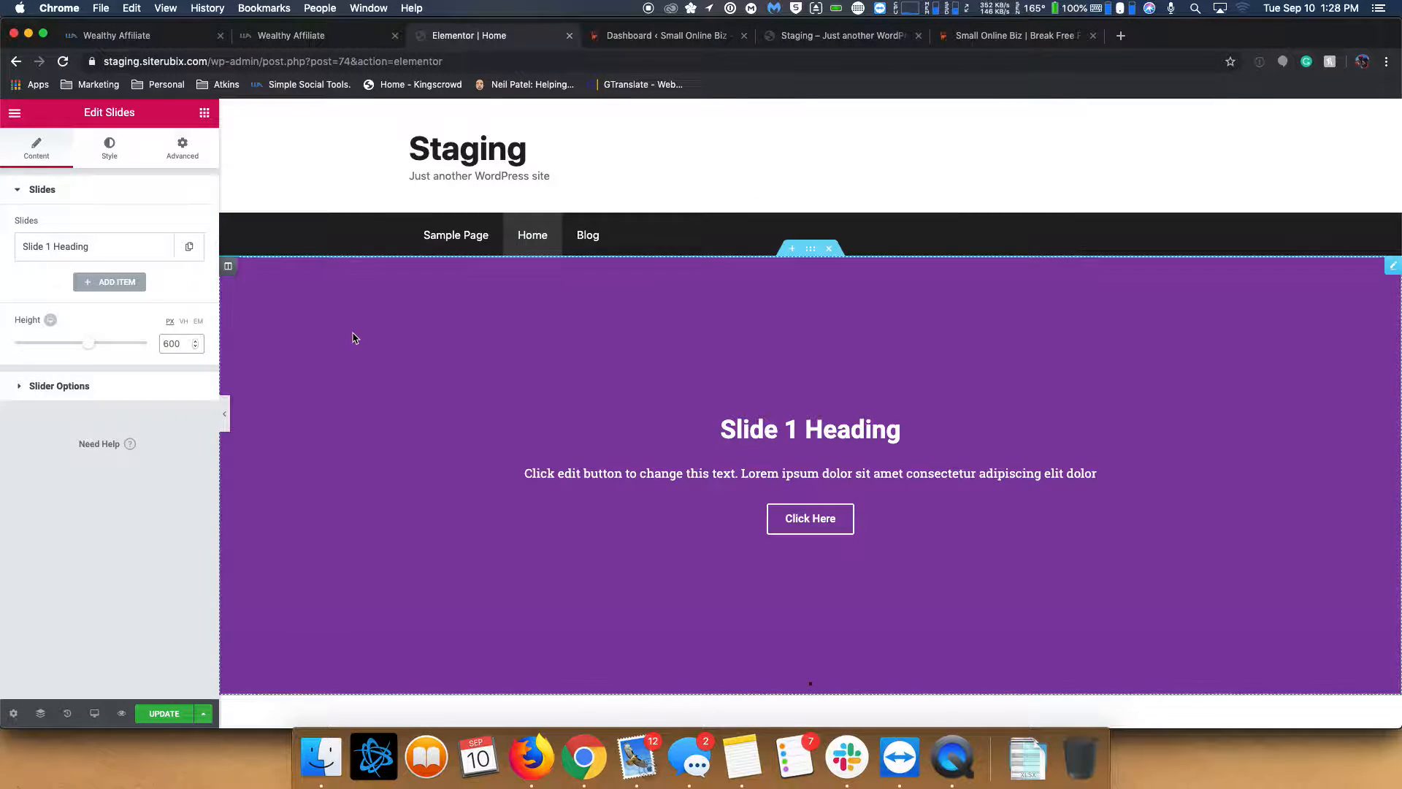
pyautogui.scroll(-1, 370, 319)
pyautogui.scroll(1, 370, 319)
pyautogui.click(161, 708)
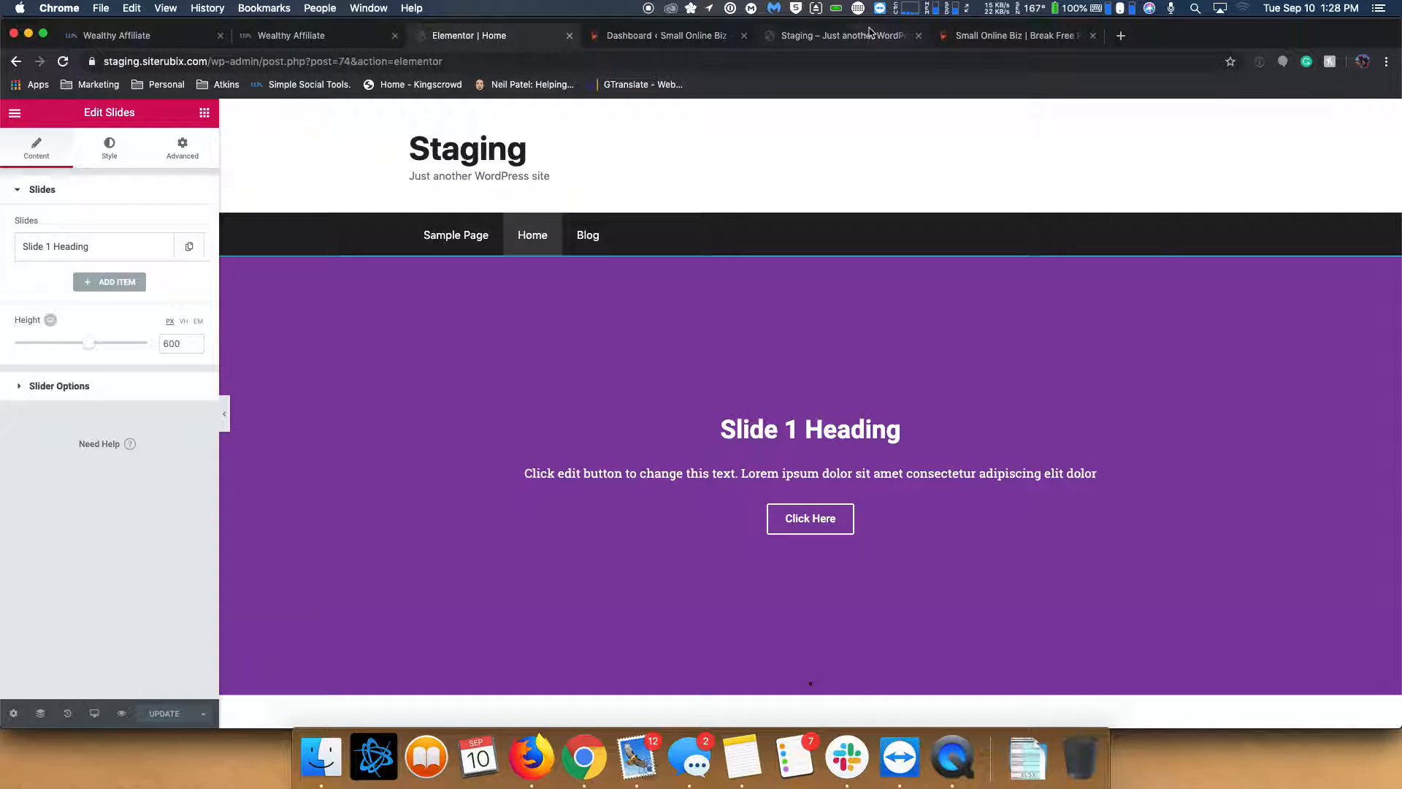
pyautogui.click(847, 34)
pyautogui.click(70, 66)
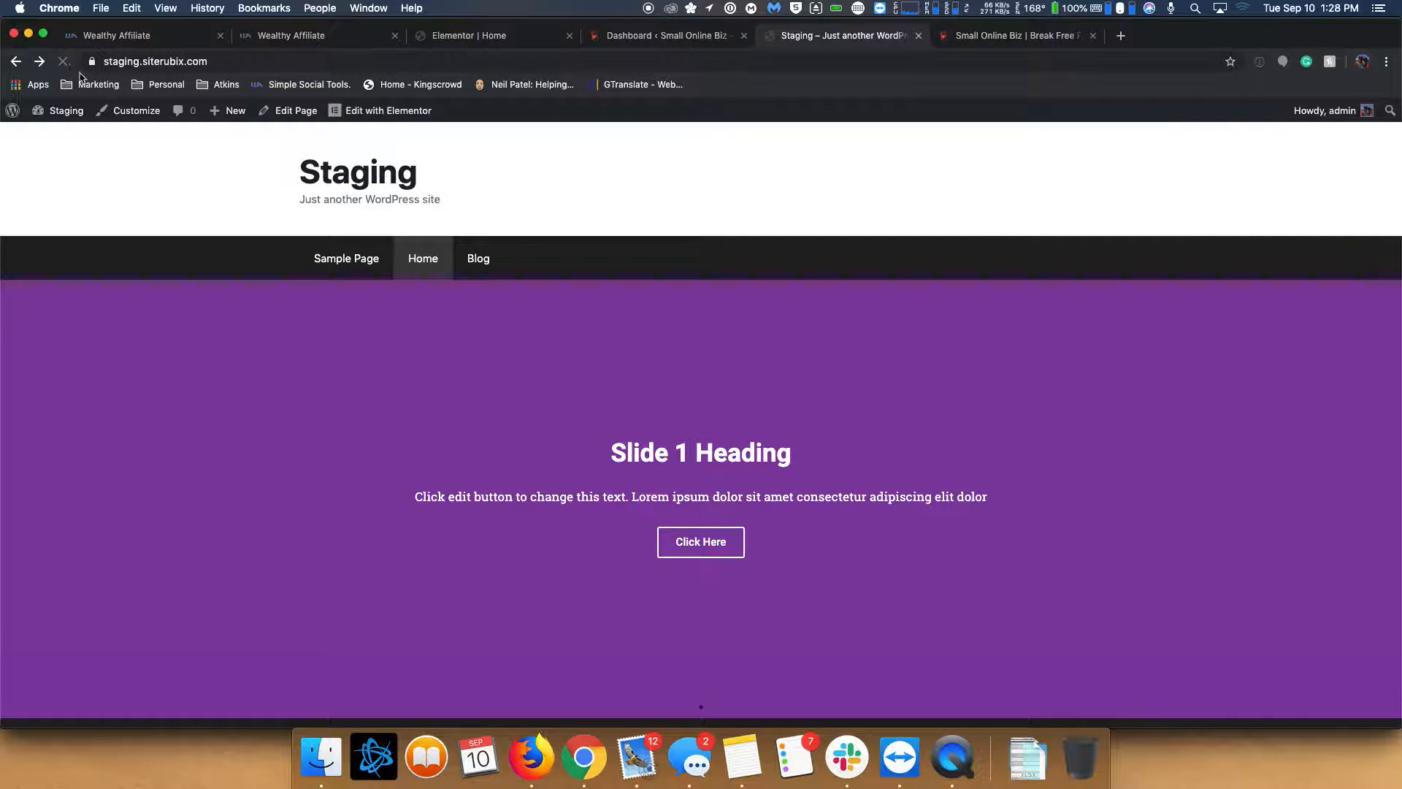
pyautogui.click(1018, 38)
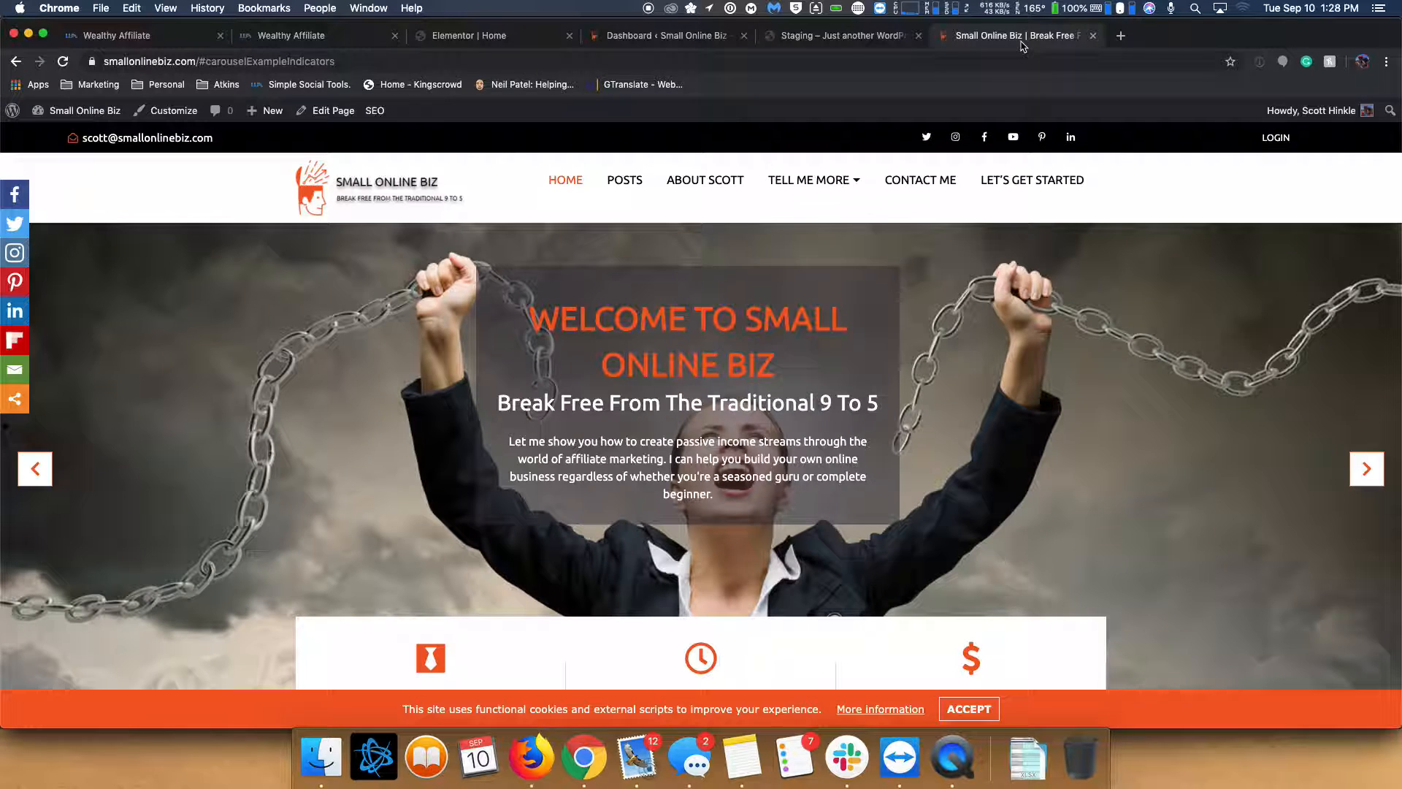
pyautogui.click(861, 41)
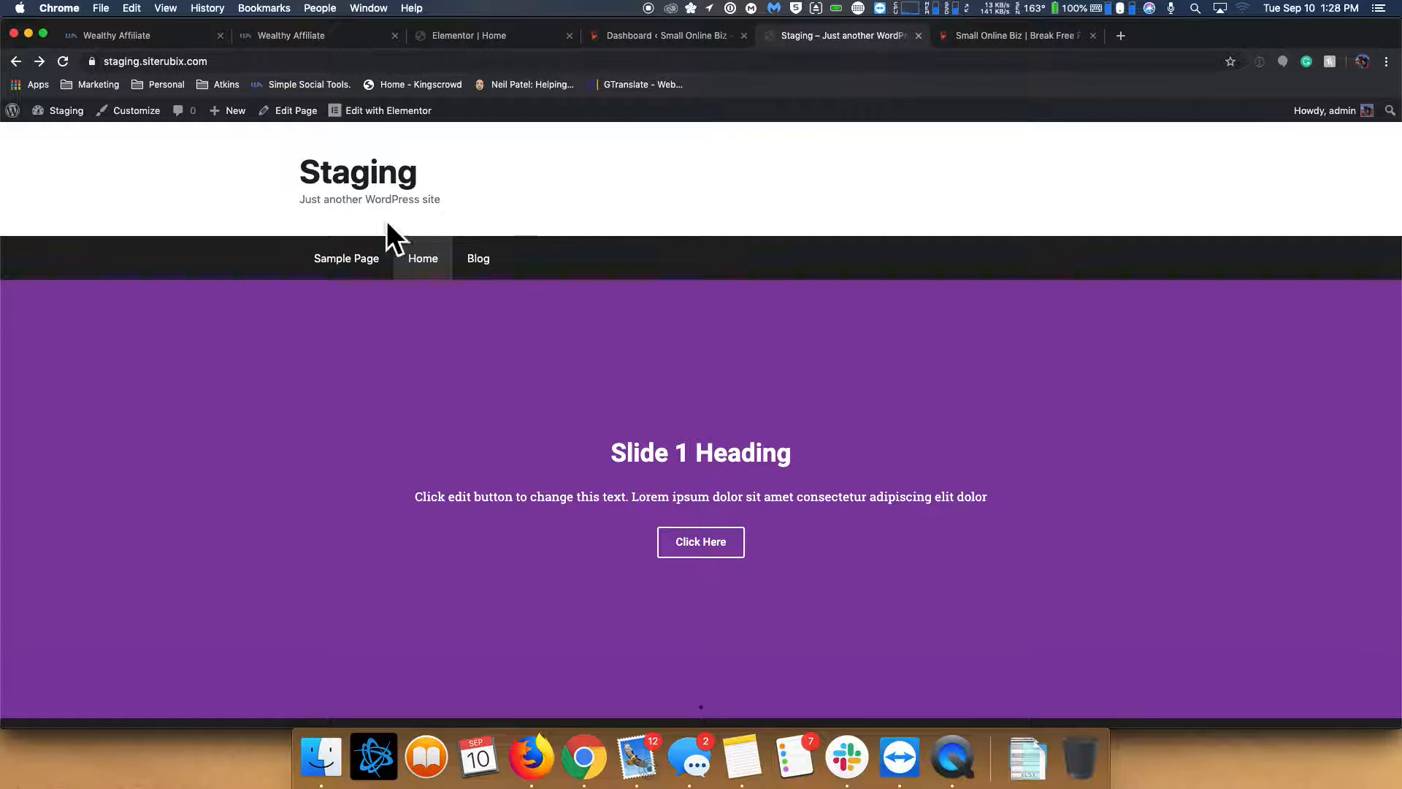
# - Exit Elementor to the Home page's WordPress edit screen and go to its Layout options
pyautogui.click(430, 36)
pyautogui.click(17, 115)
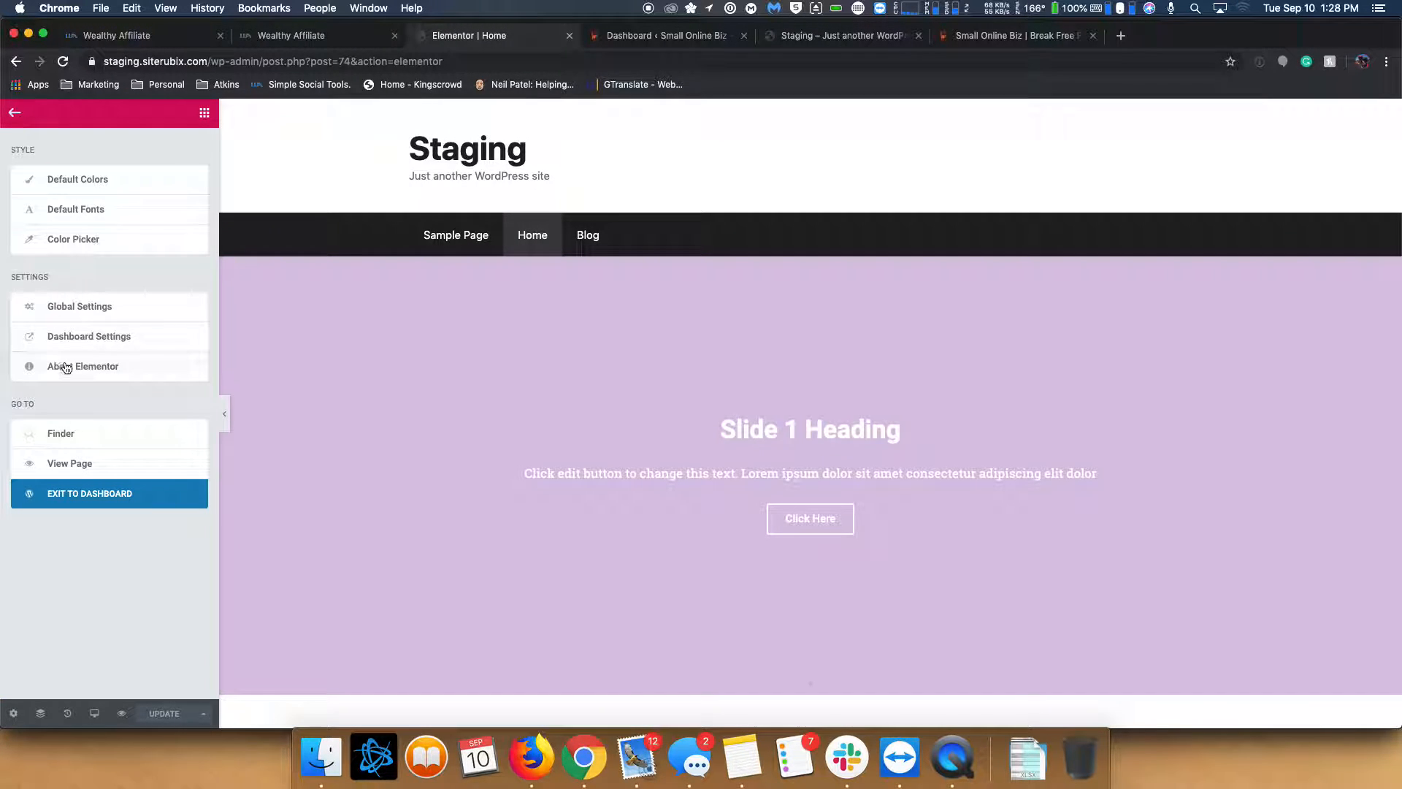
pyautogui.click(84, 501)
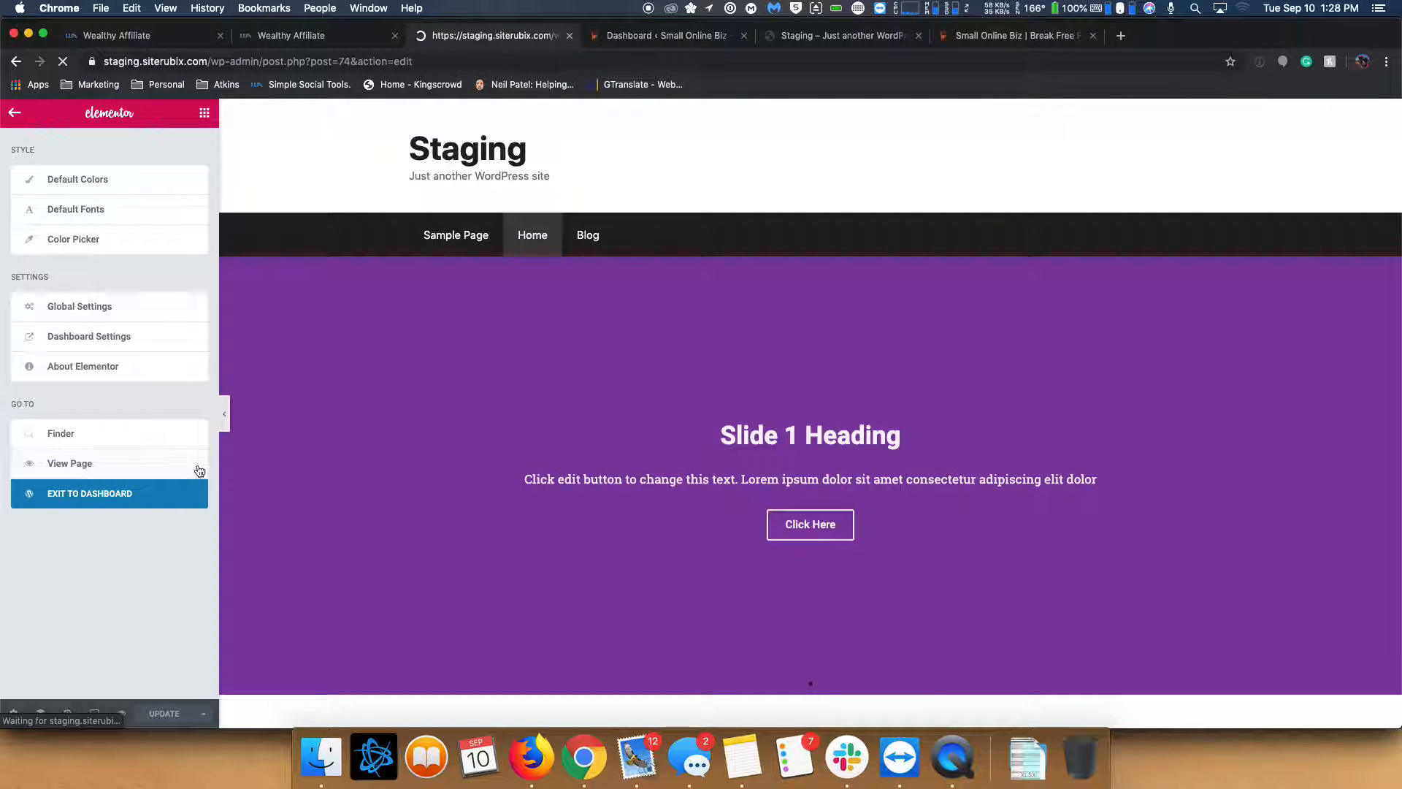
pyautogui.scroll(-3, 746, 513)
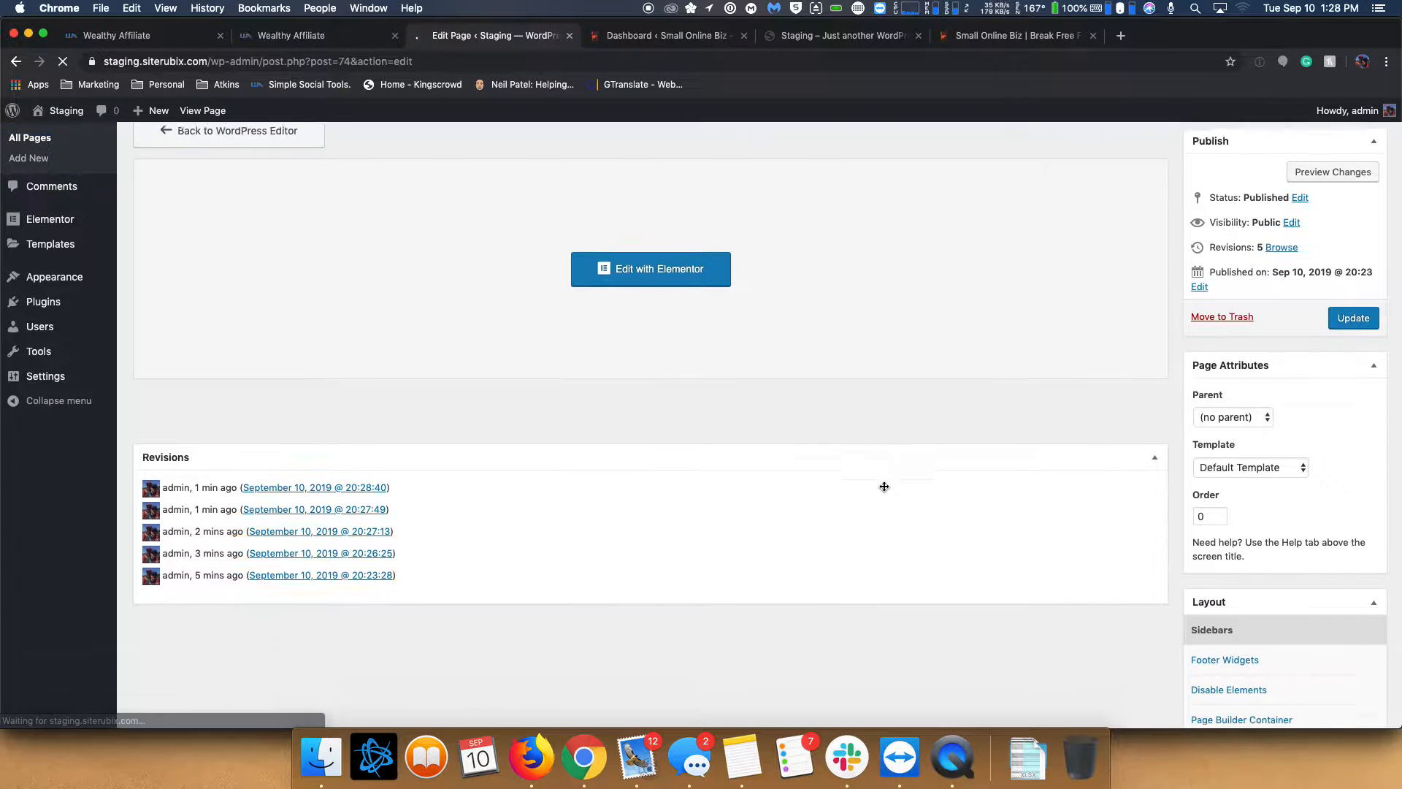
# - Disable the Header element in the Home page's Layout options and update the page
pyautogui.scroll(2, 1032, 515)
pyautogui.scroll(-4, 1168, 530)
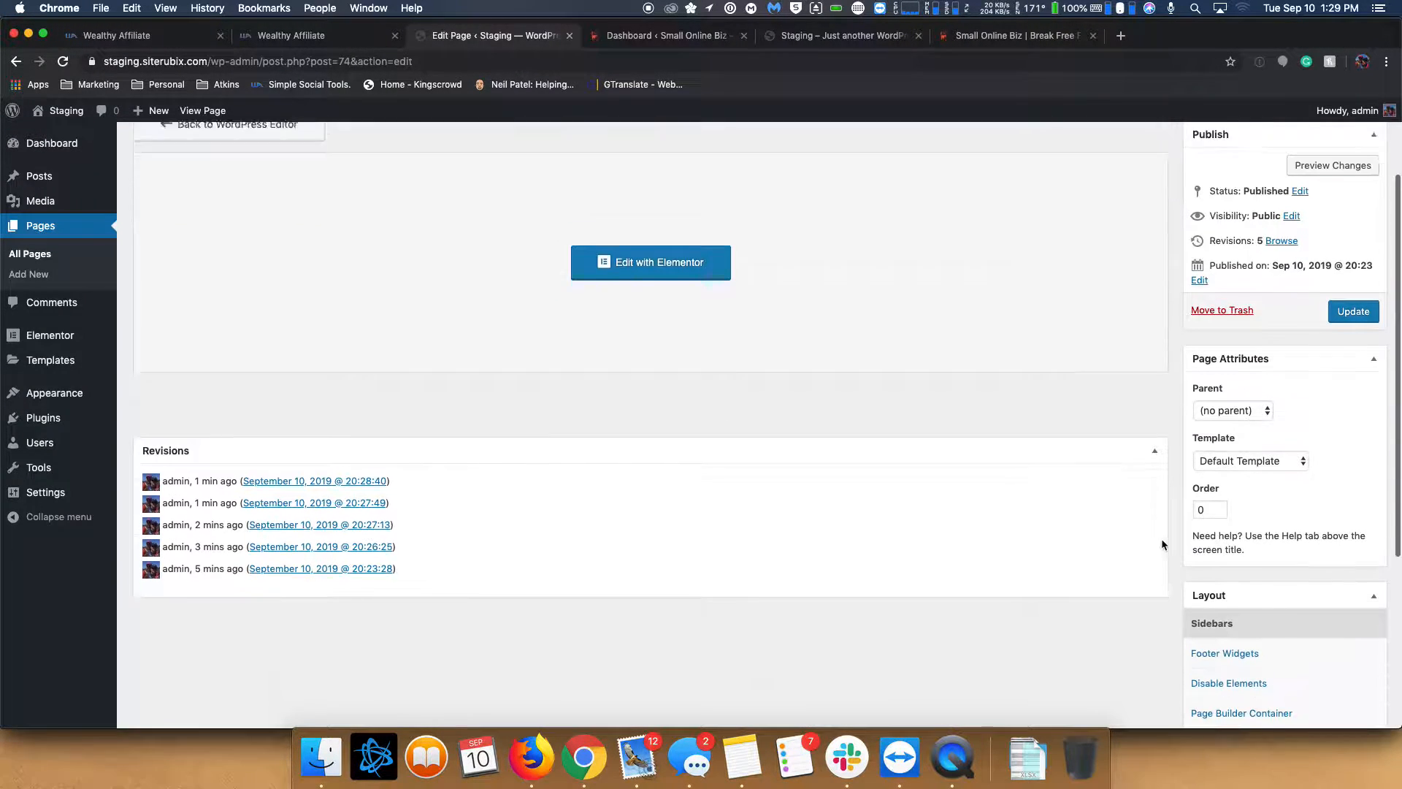
pyautogui.click(1247, 523)
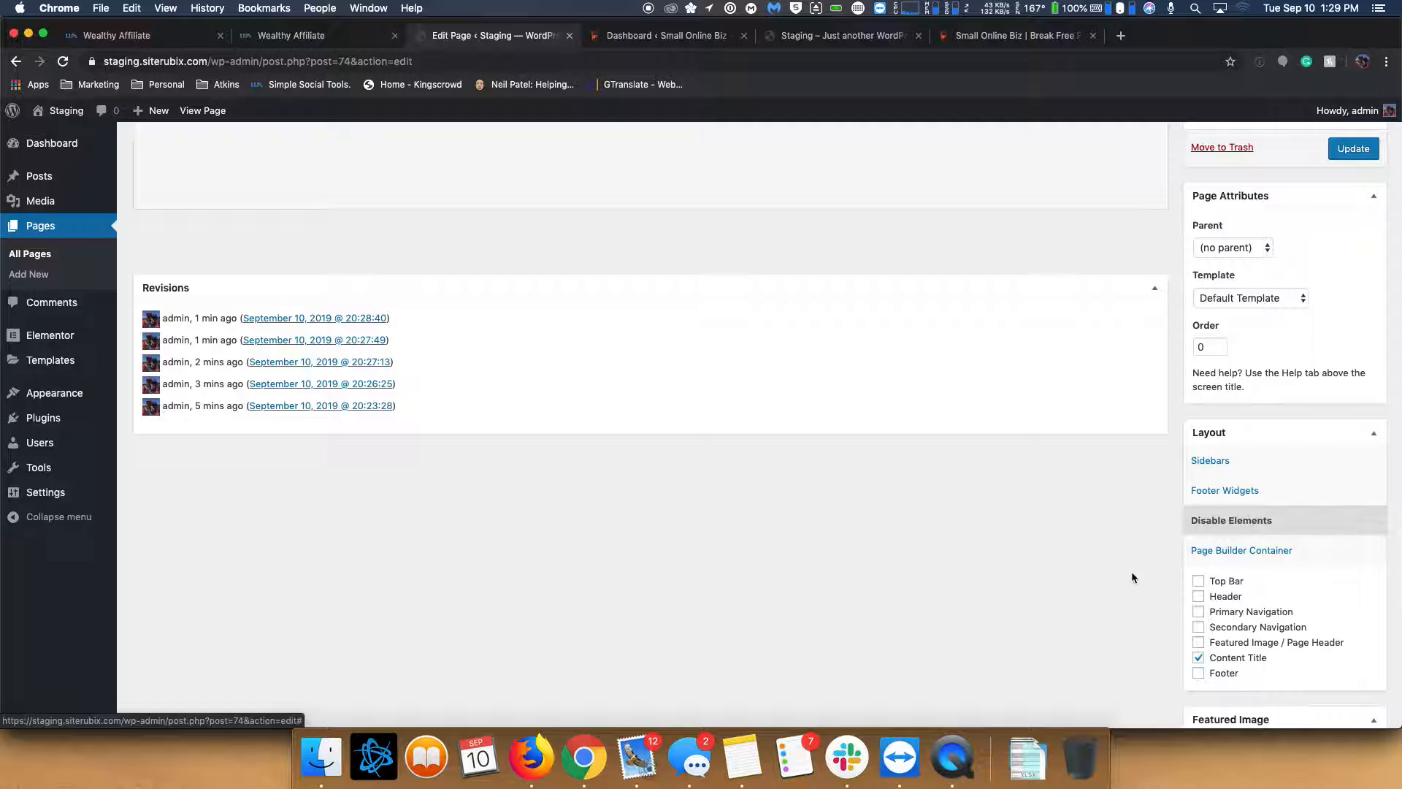
pyautogui.click(1198, 596)
pyautogui.click(1353, 148)
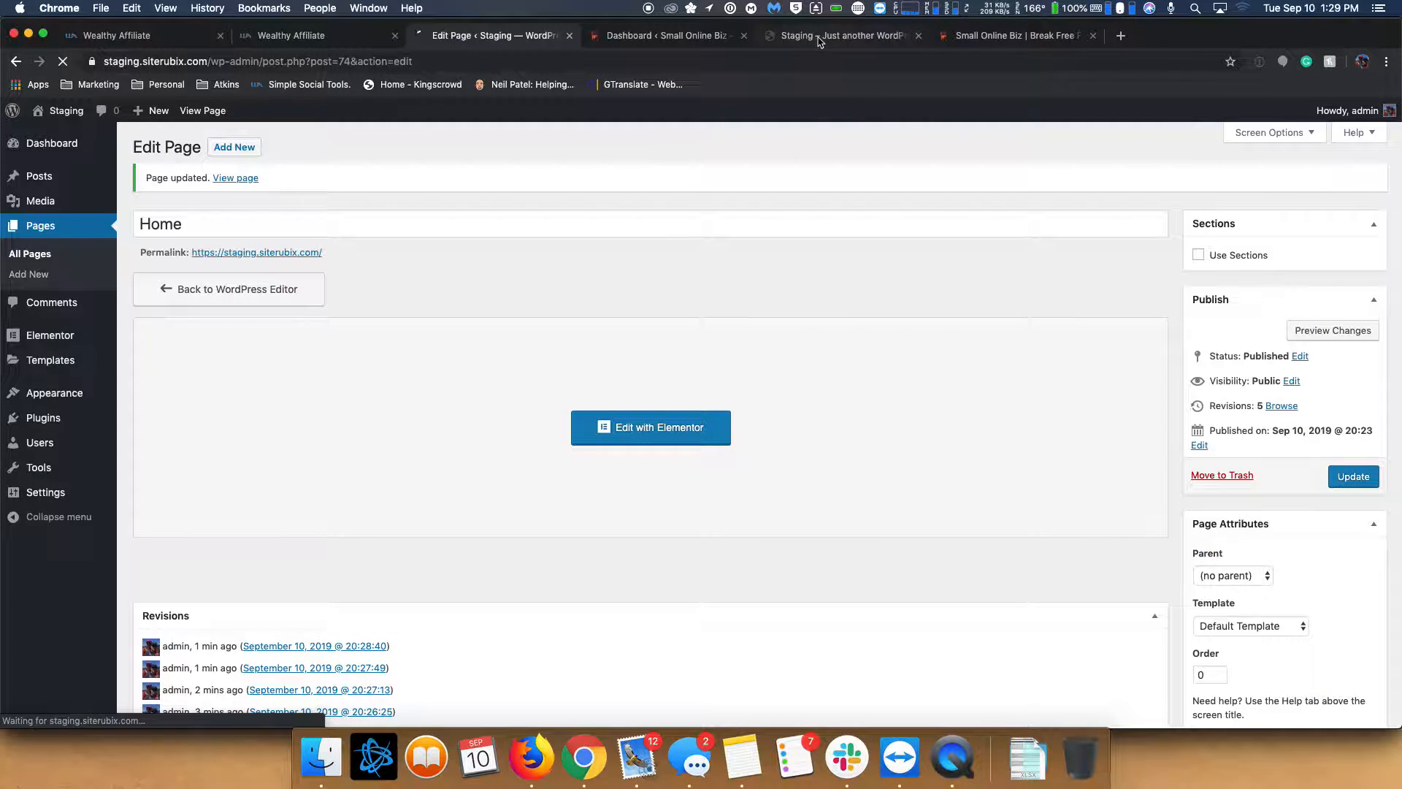
# - Reload the staging front page and compare its header area with the live site
pyautogui.click(819, 38)
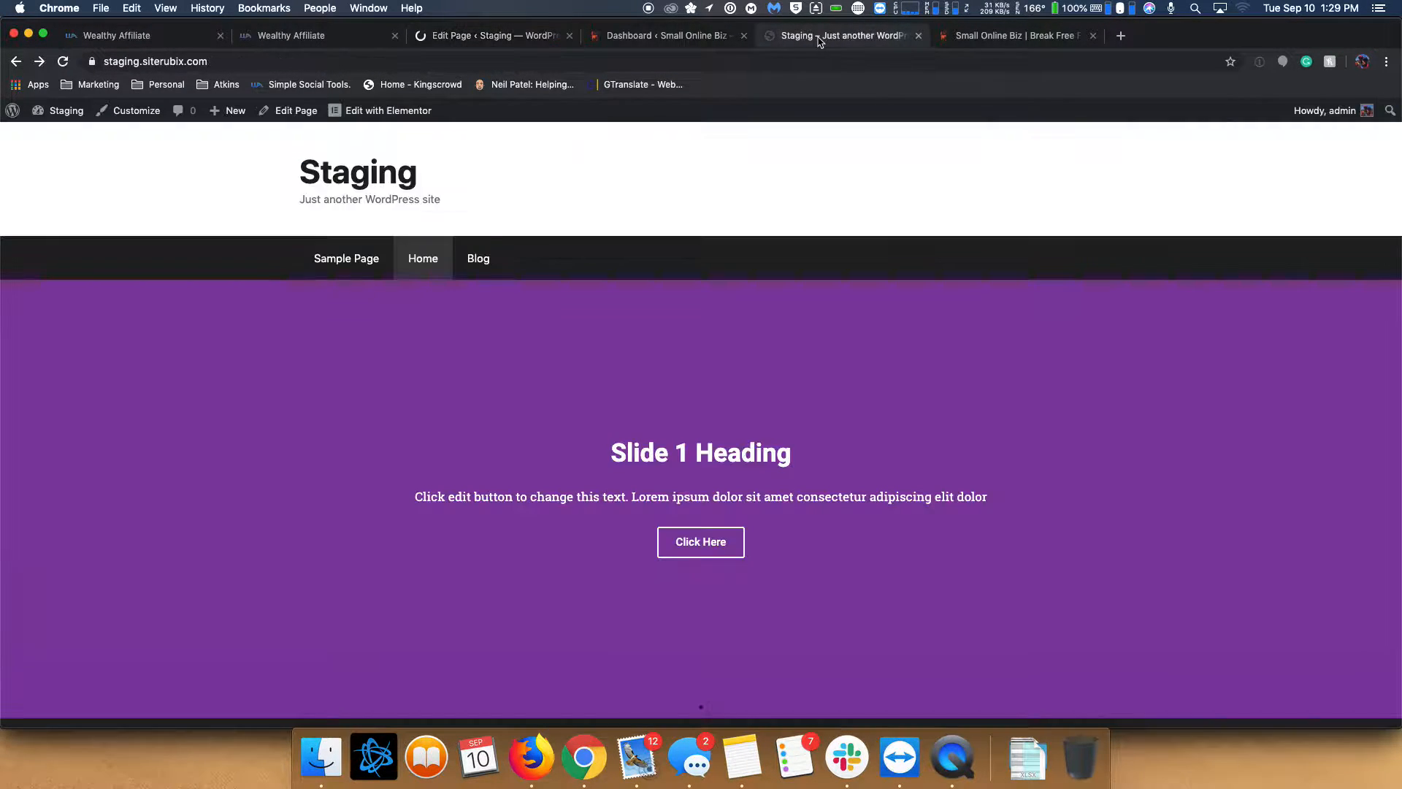
pyautogui.click(64, 61)
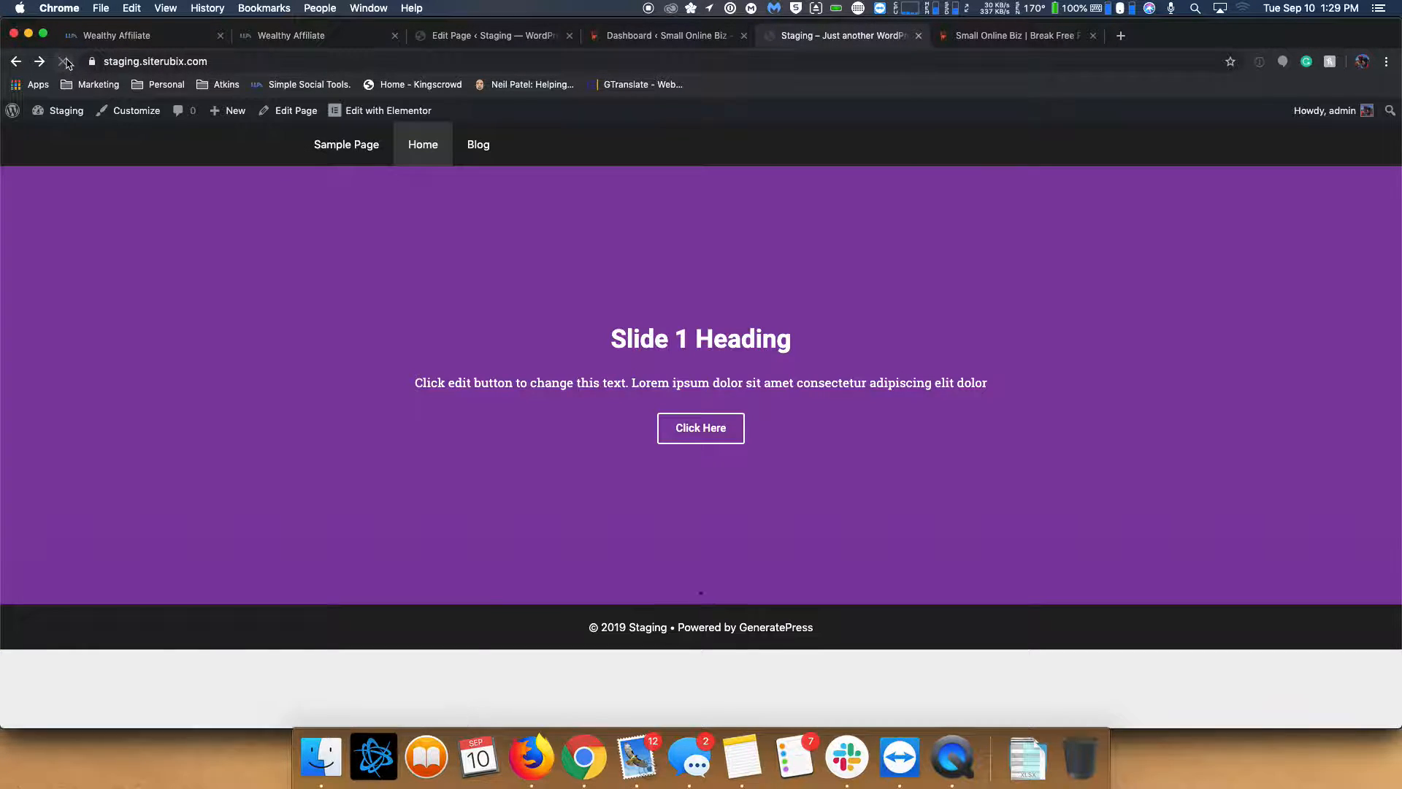
pyautogui.click(1042, 41)
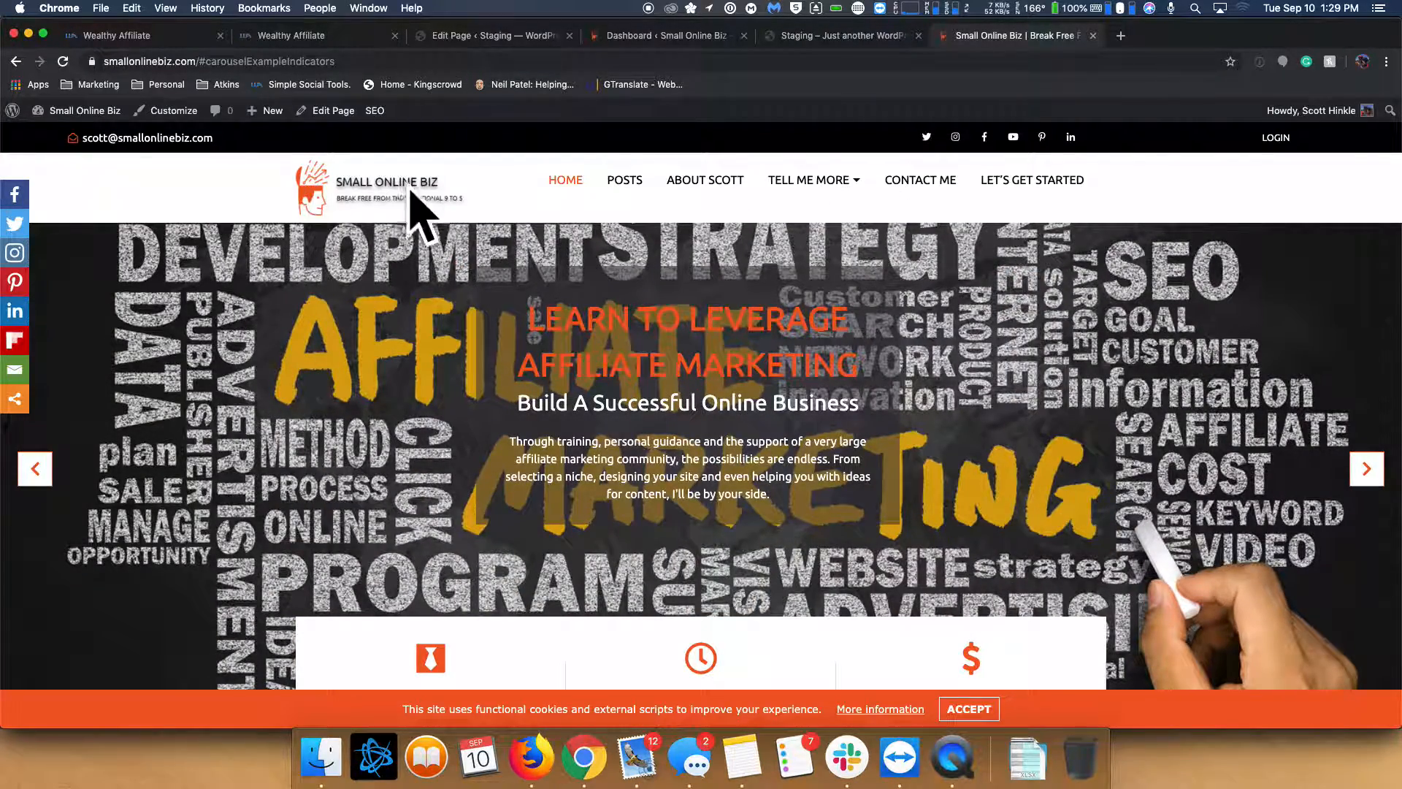
pyautogui.click(843, 38)
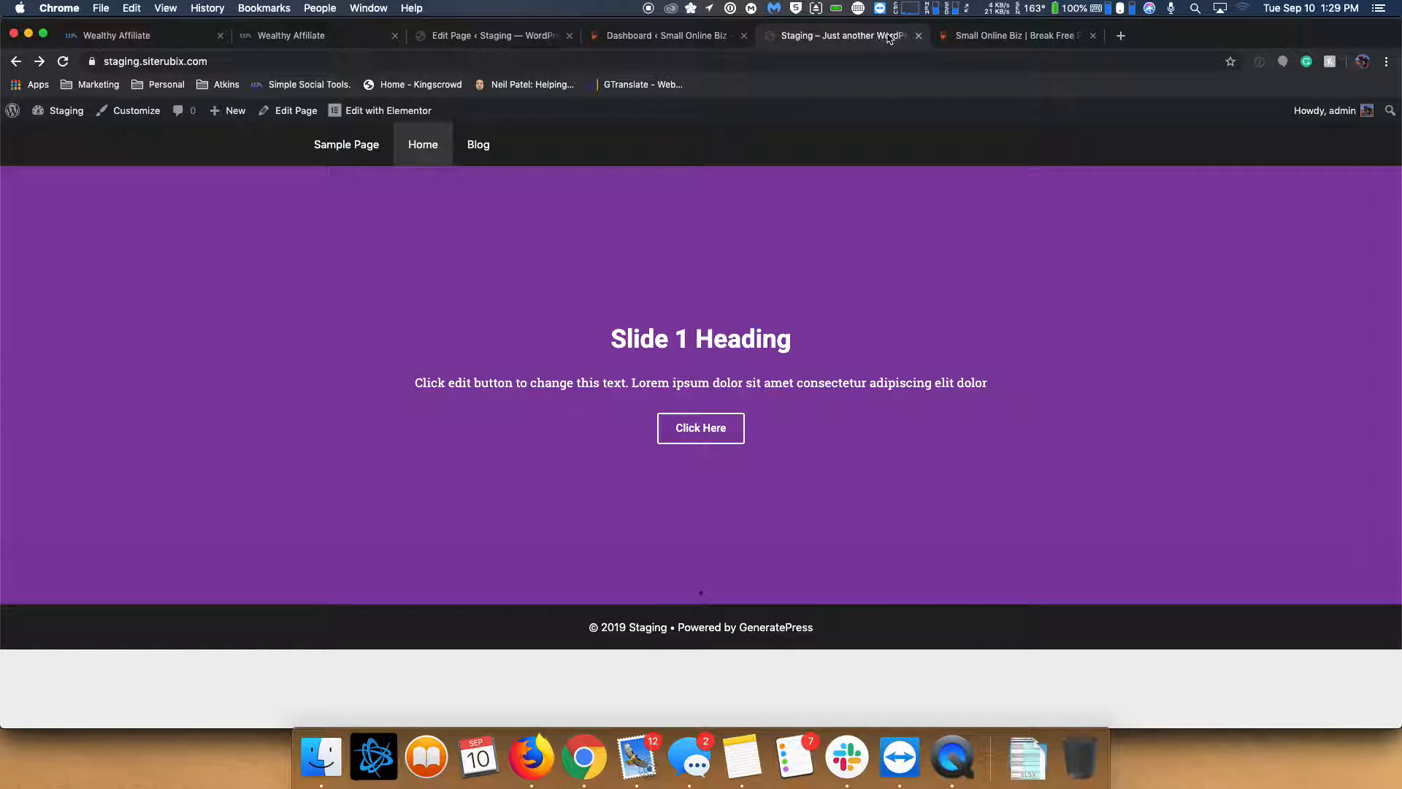
pyautogui.click(996, 40)
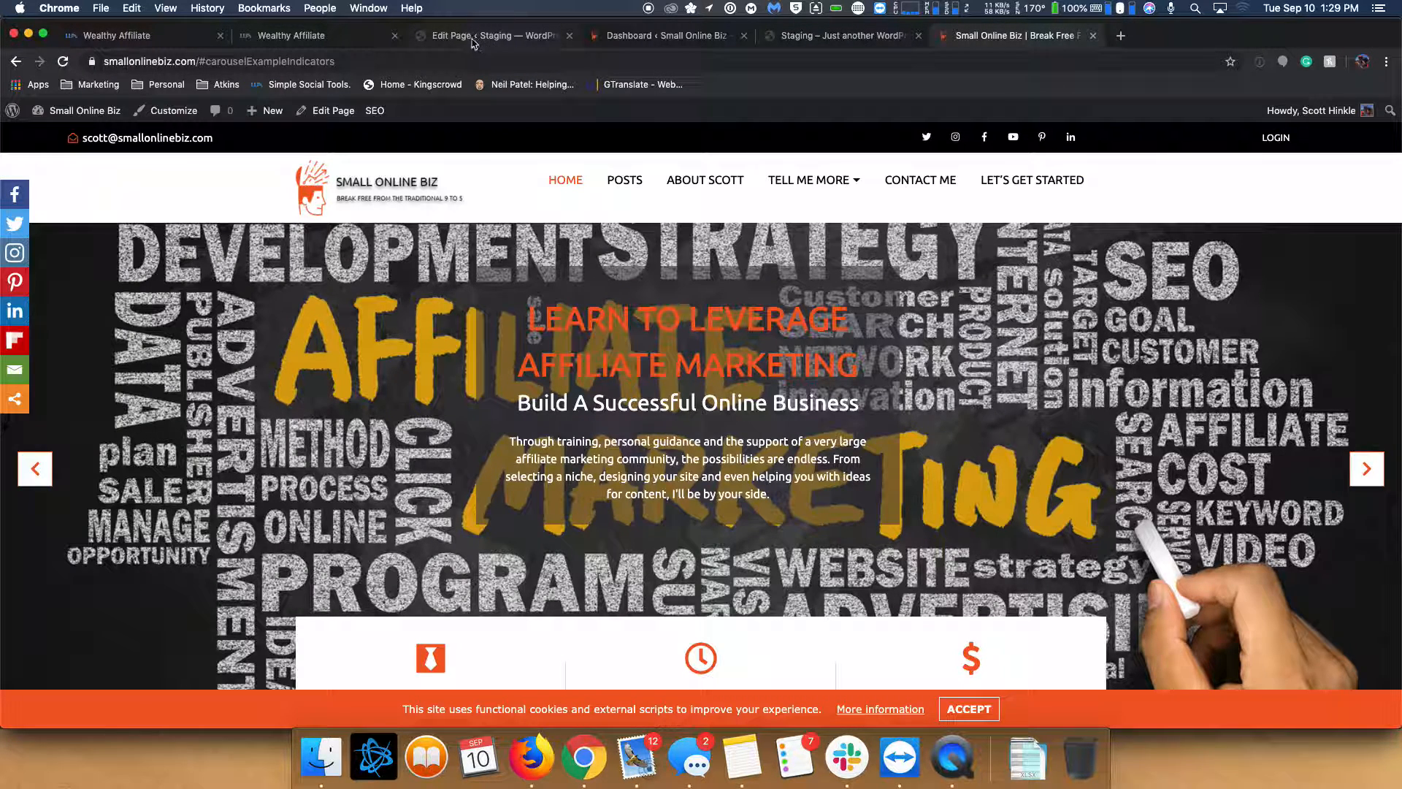
# - Reopen the Home page in Elementor and open the Slides widget's first slide for editing
pyautogui.click(473, 38)
pyautogui.click(653, 422)
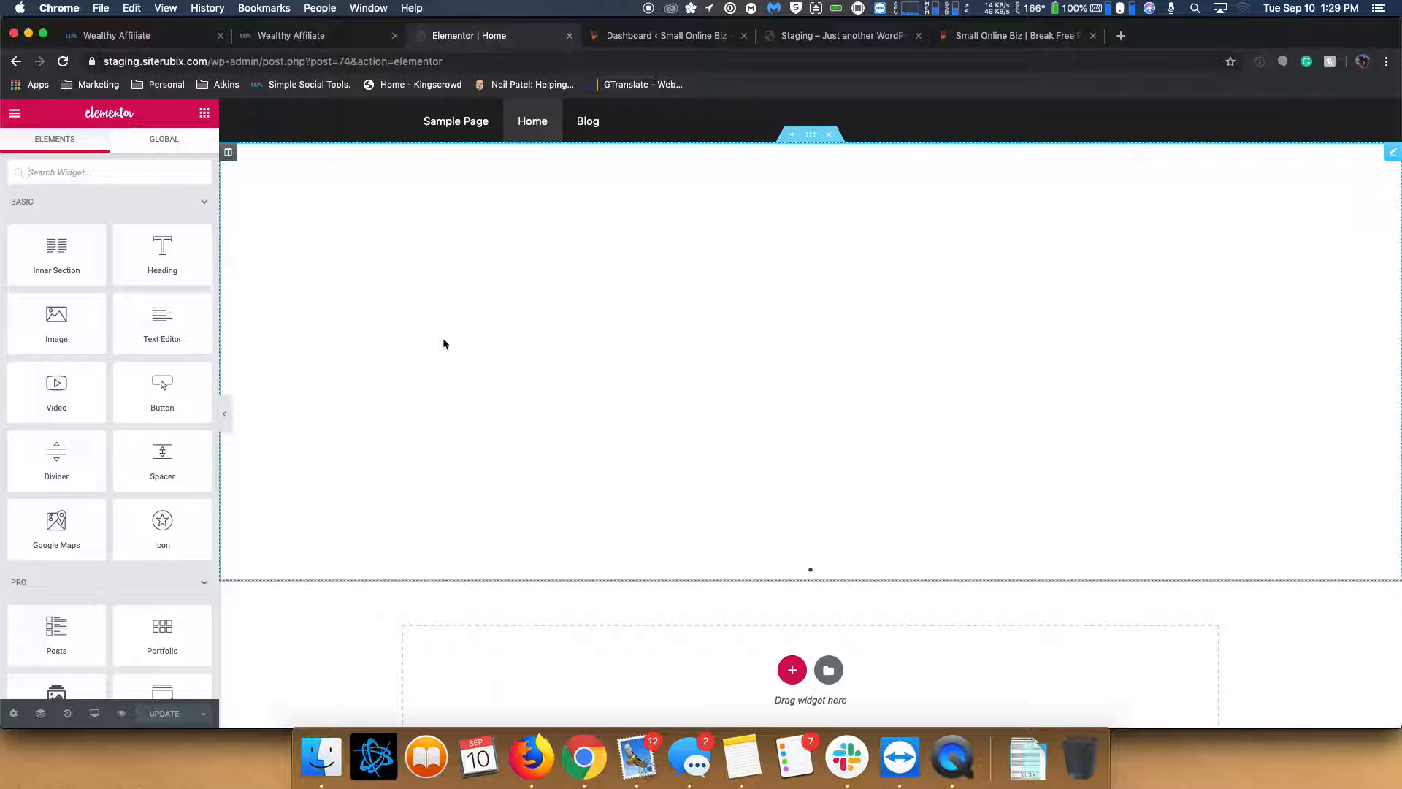
pyautogui.click(779, 335)
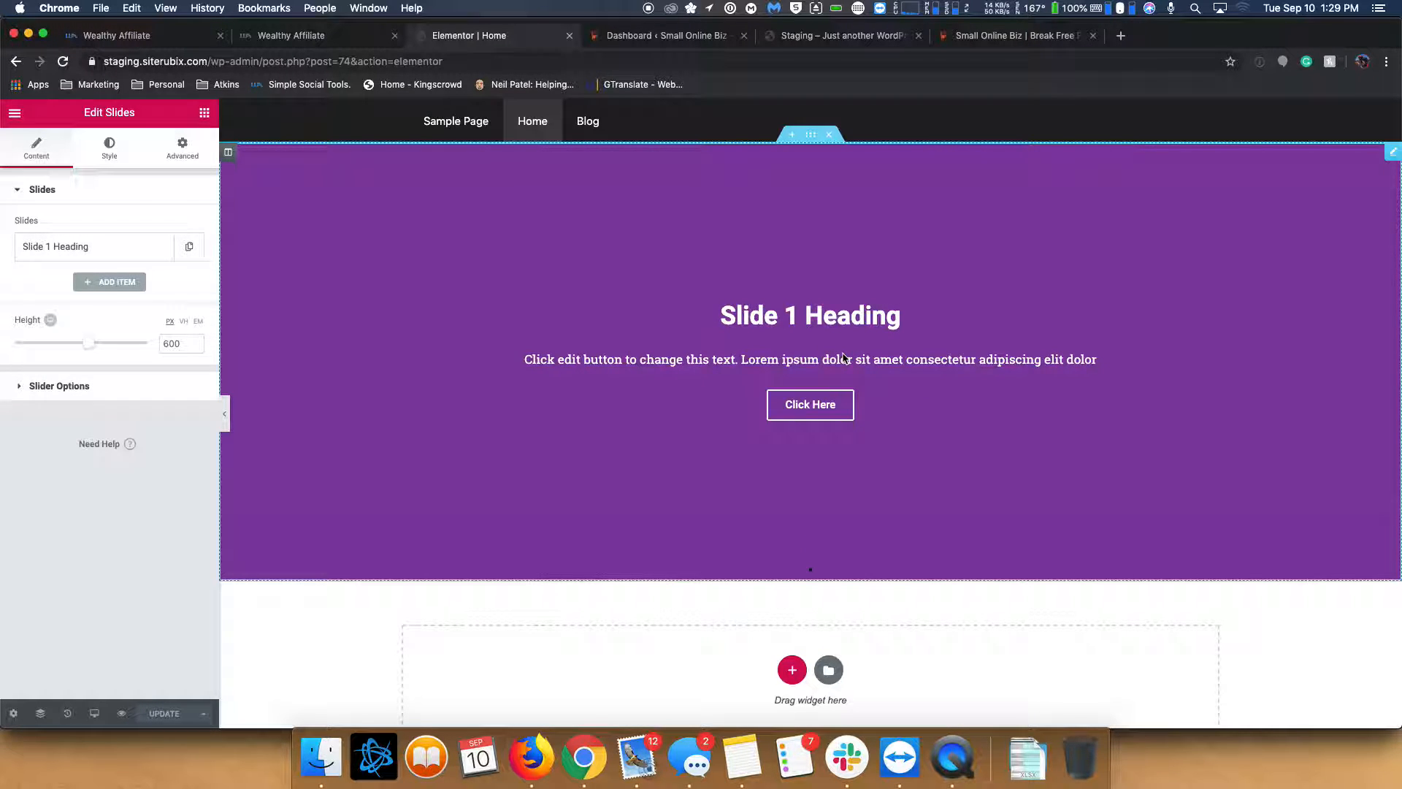
pyautogui.click(117, 254)
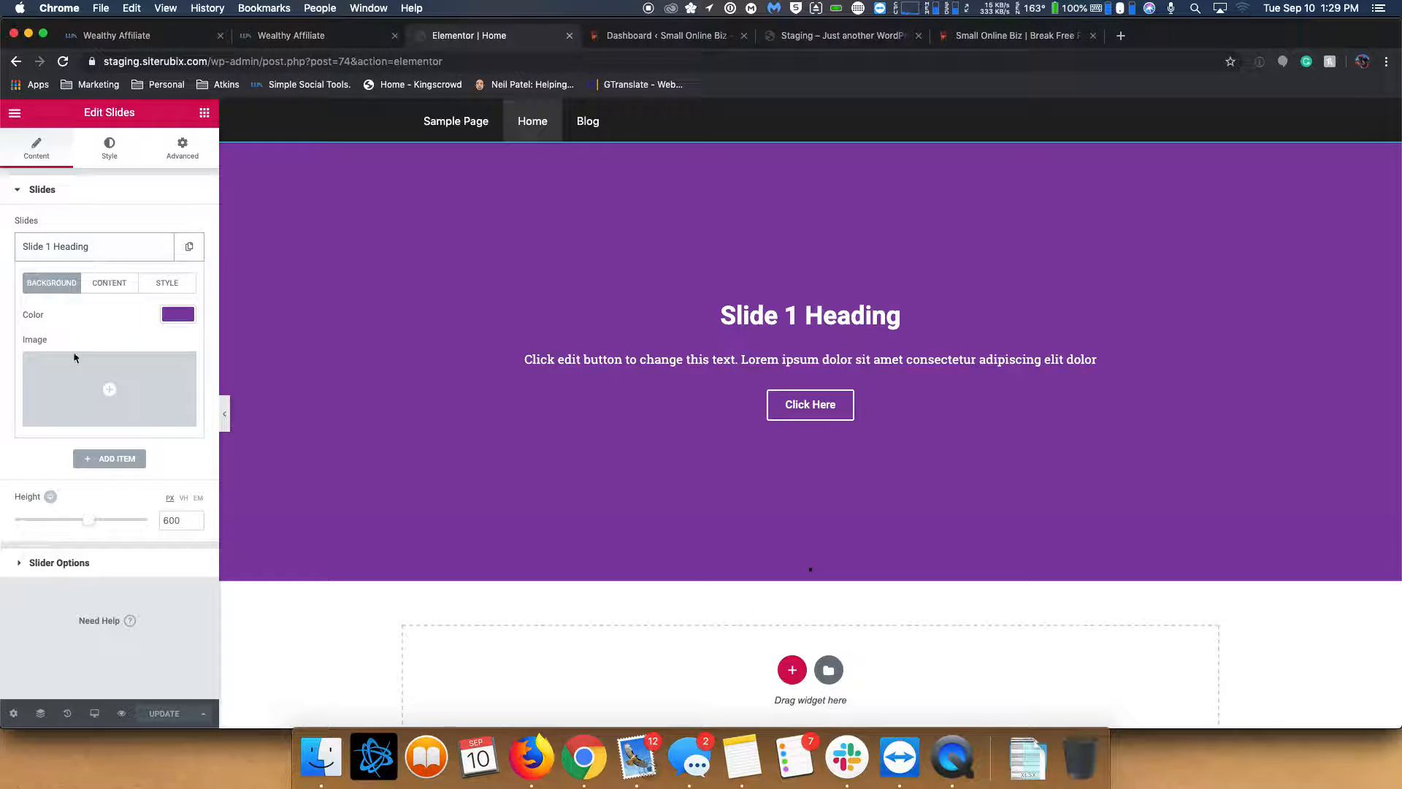
# - Upload break-free.jpeg from the Elementor How-to folder for the first slide's background image
pyautogui.click(111, 393)
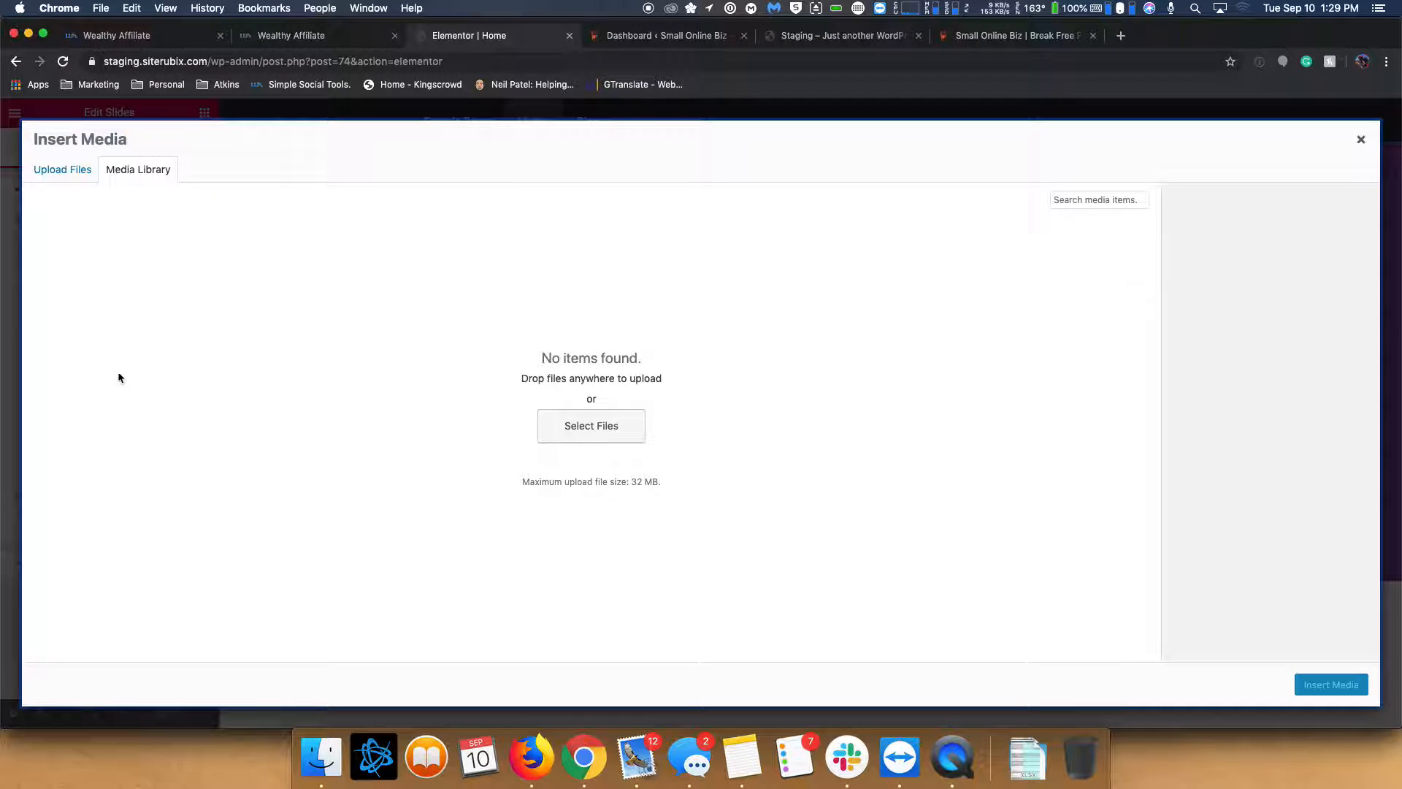
pyautogui.click(573, 428)
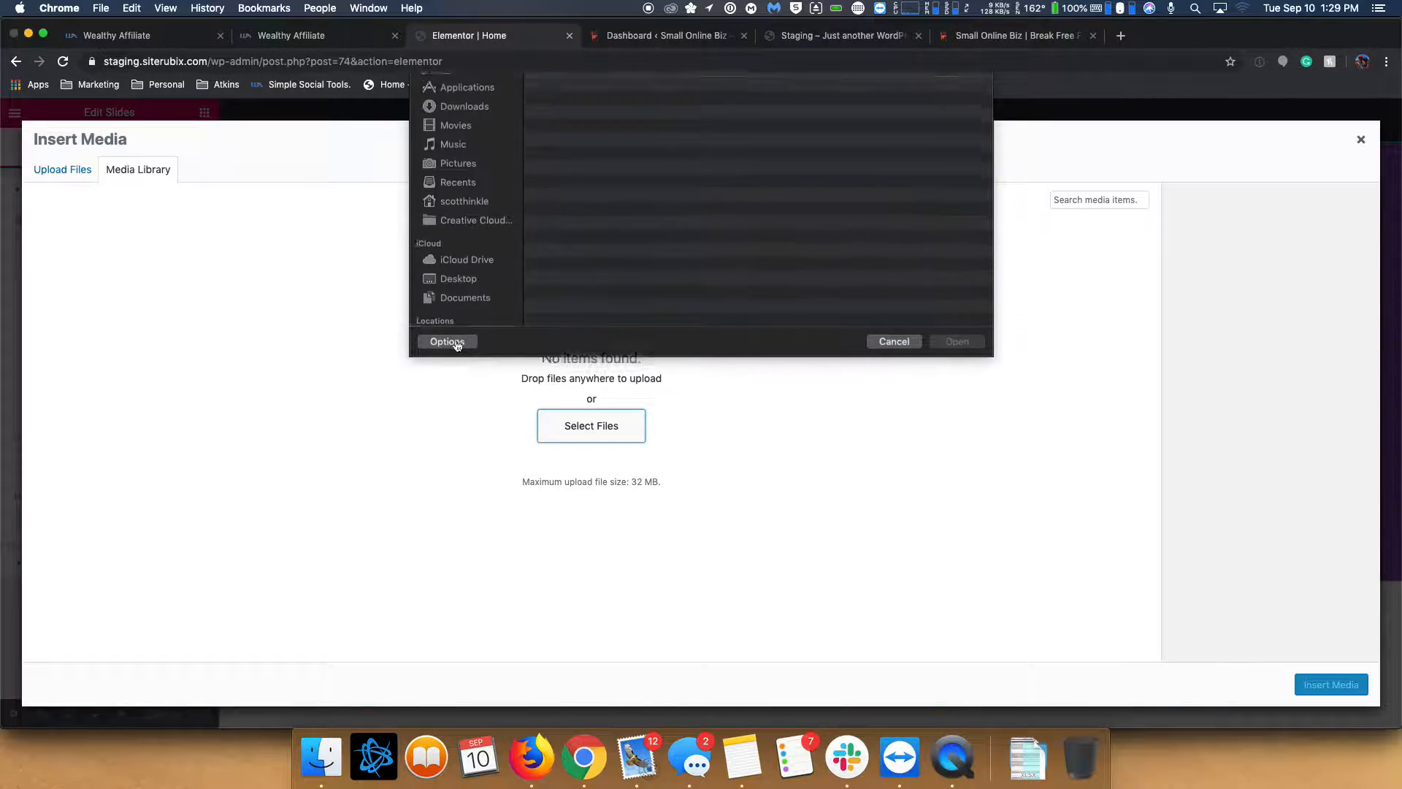
pyautogui.scroll(-1, 682, 286)
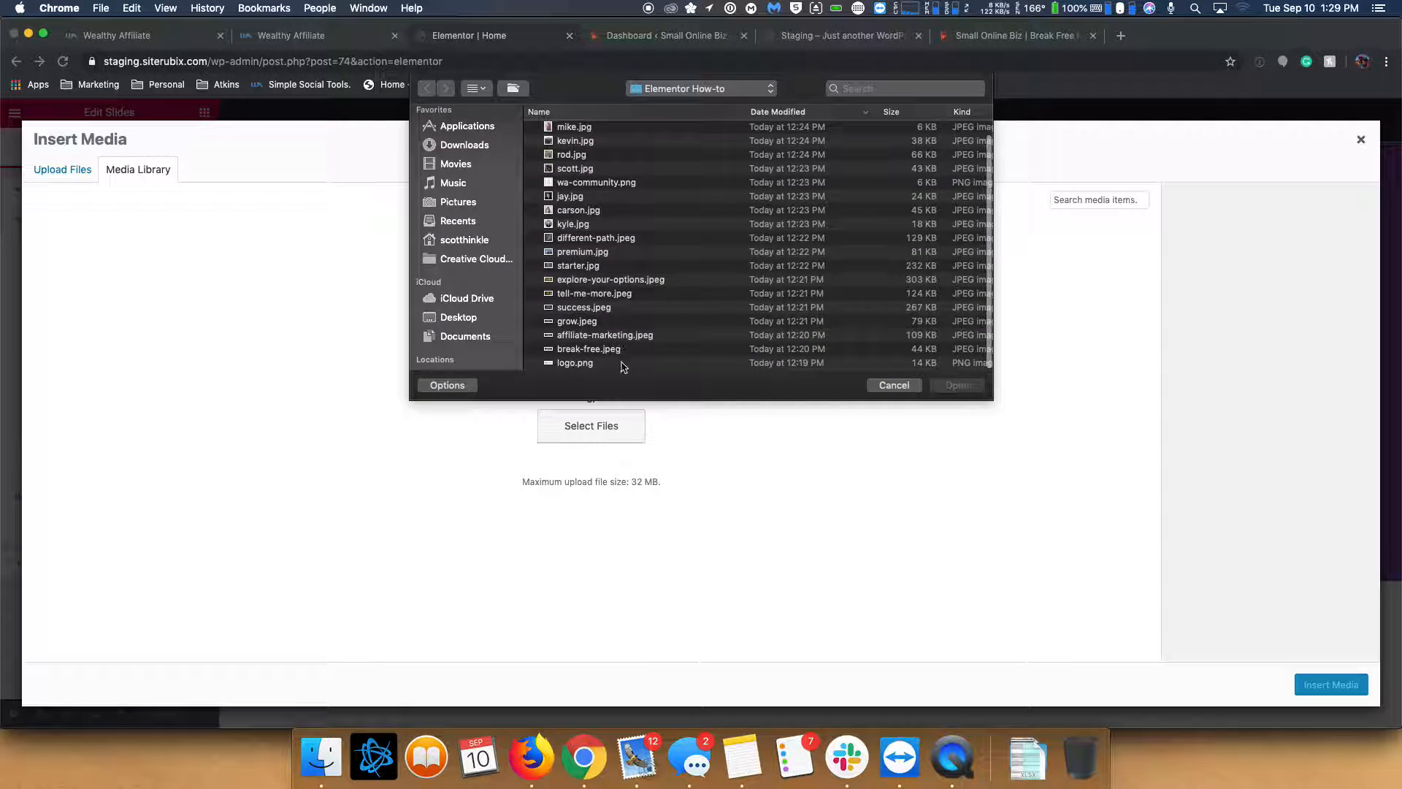
pyautogui.click(589, 349)
pyautogui.click(962, 385)
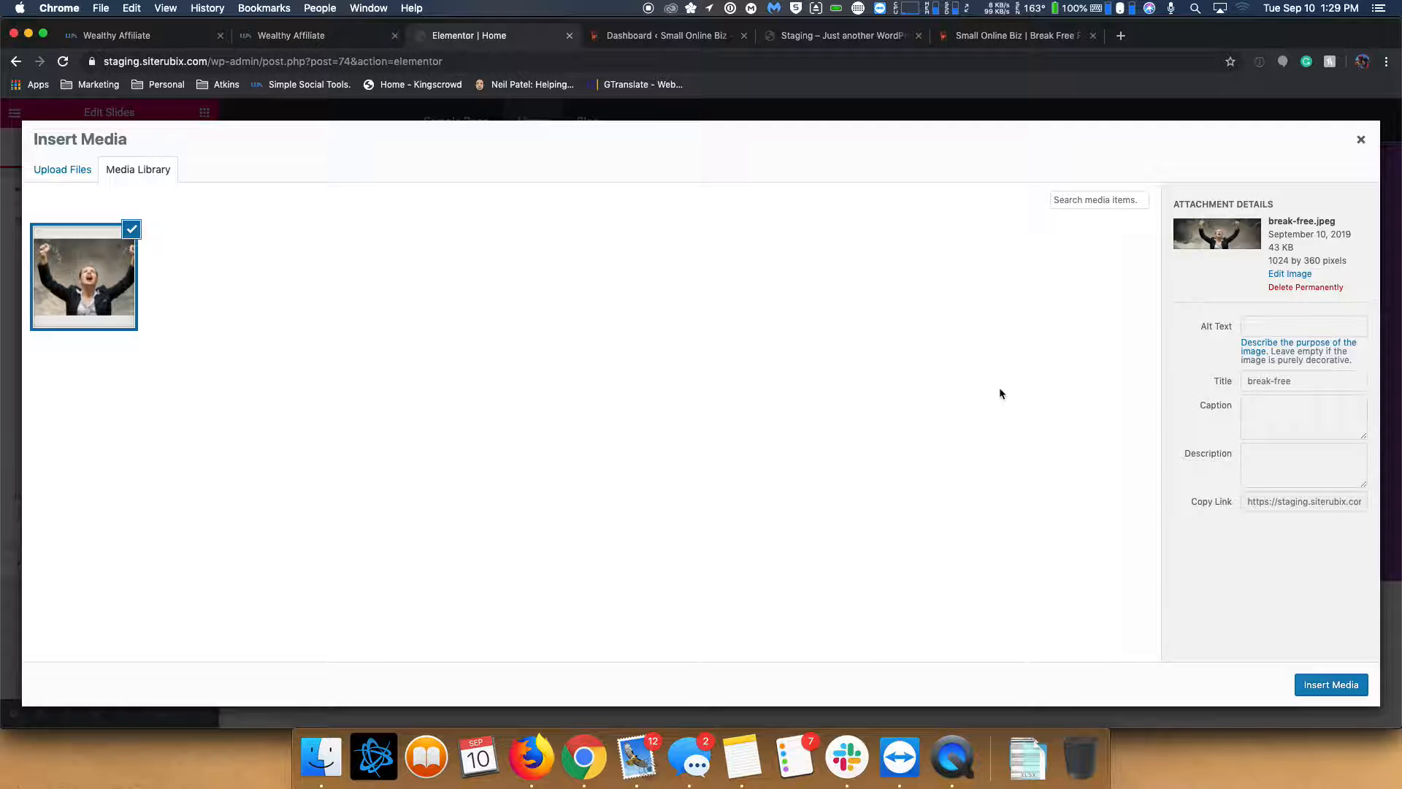
# - Set the uploaded image's alt text and title to "Break Free" and insert it as the slide background
pyautogui.click(1273, 328)
pyautogui.write('Break Free')
pyautogui.press('Tab')
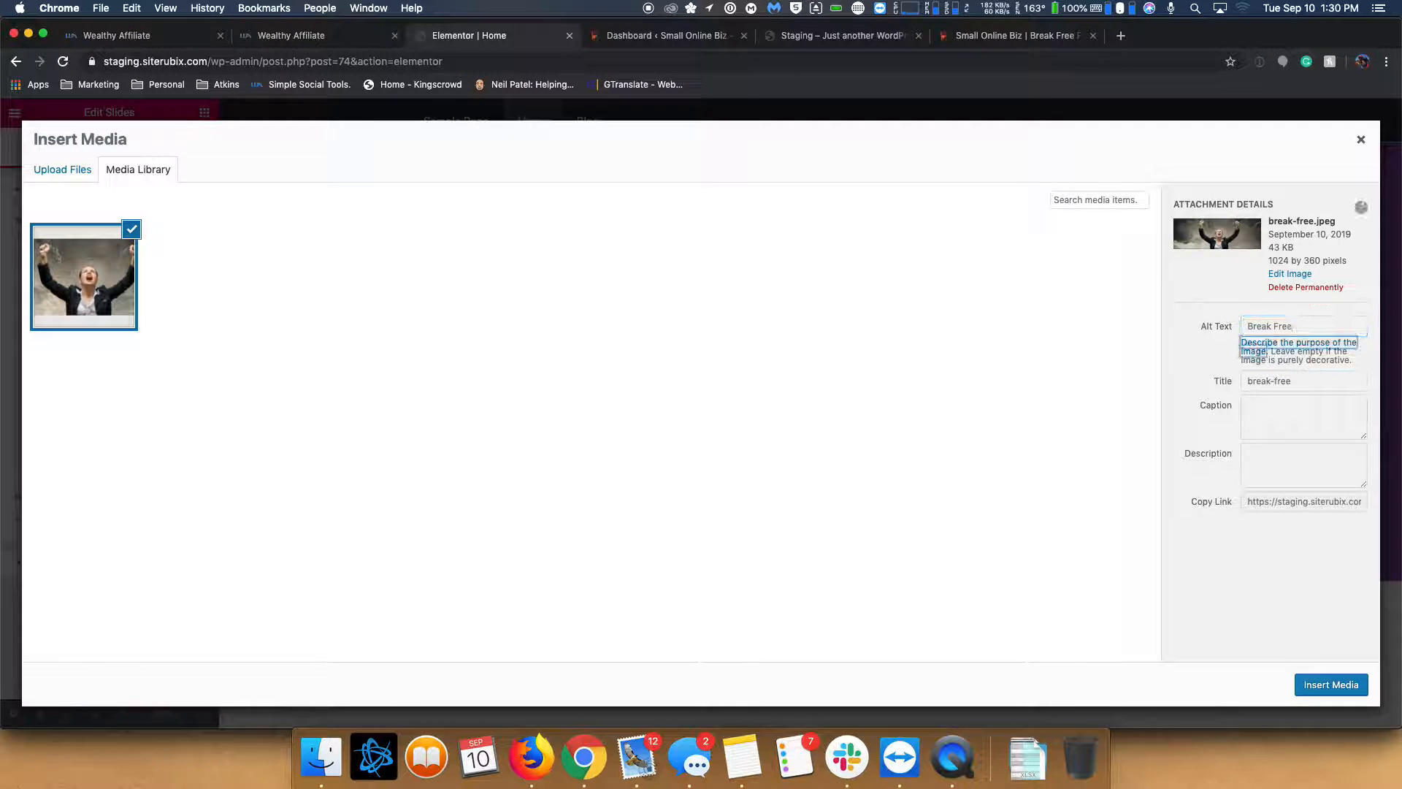
pyautogui.press('Tab')
pyautogui.write('Break Fr')
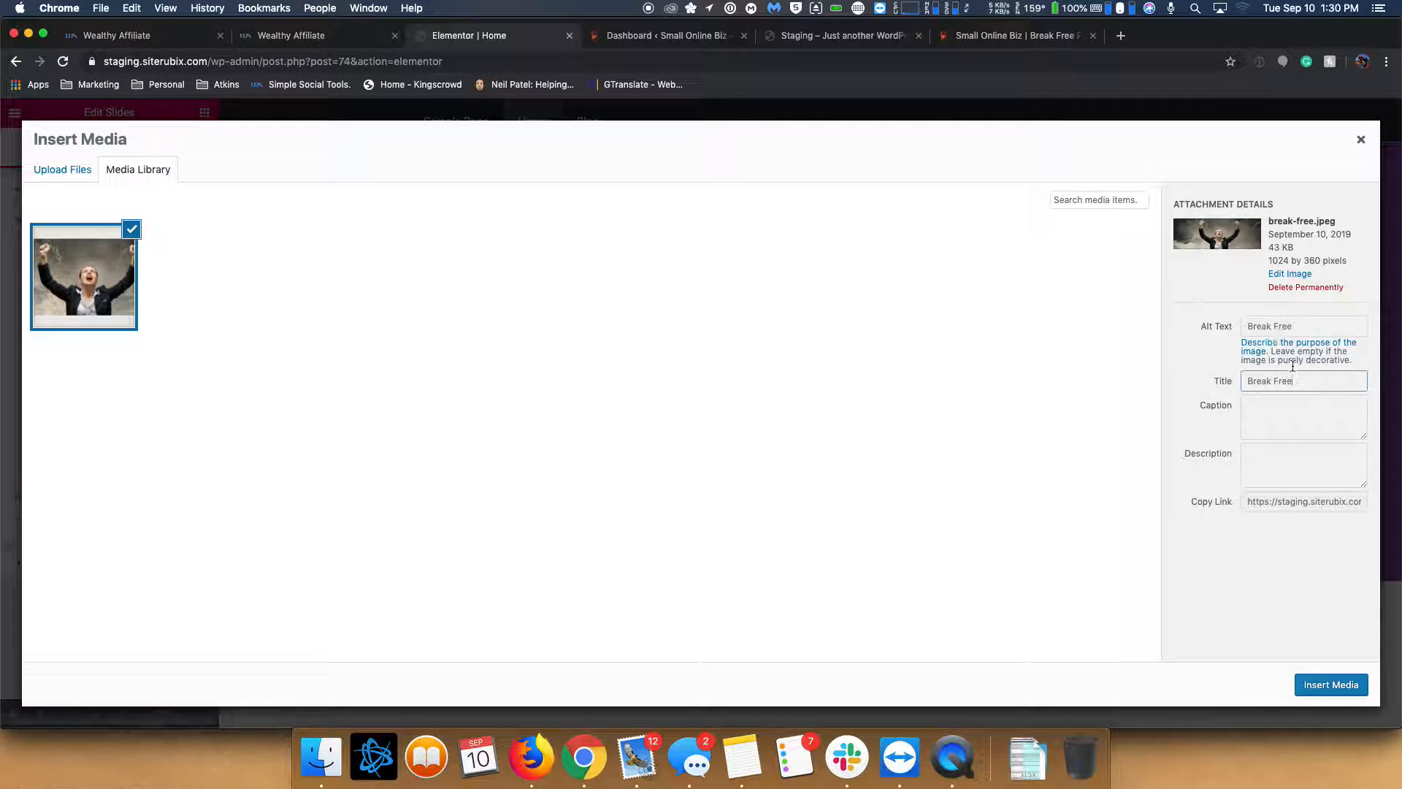
pyautogui.click(1323, 687)
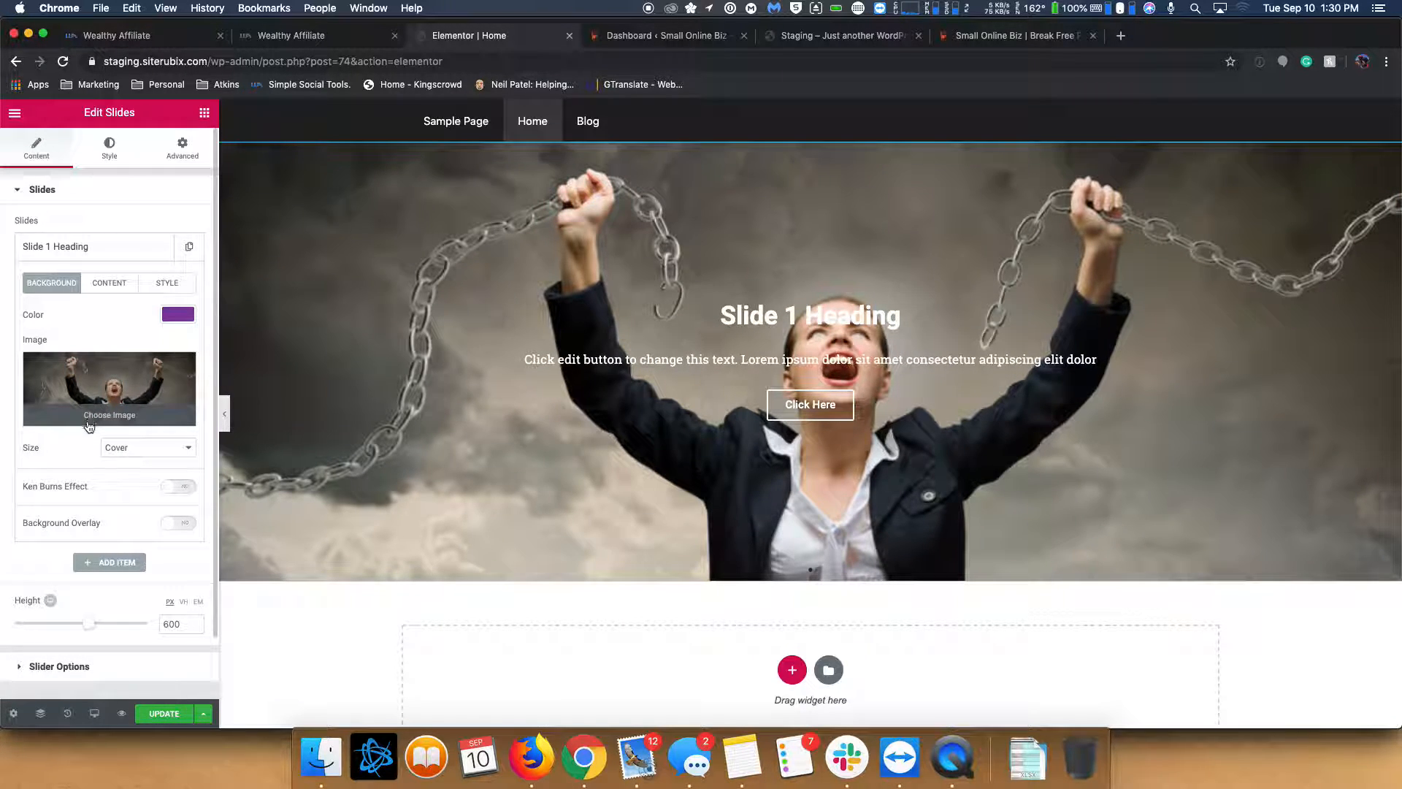
# - Copy the heading "WELCOME TO SMALL ONLINE BIZ" from the live site's matching slide into the first slide's title
pyautogui.click(110, 286)
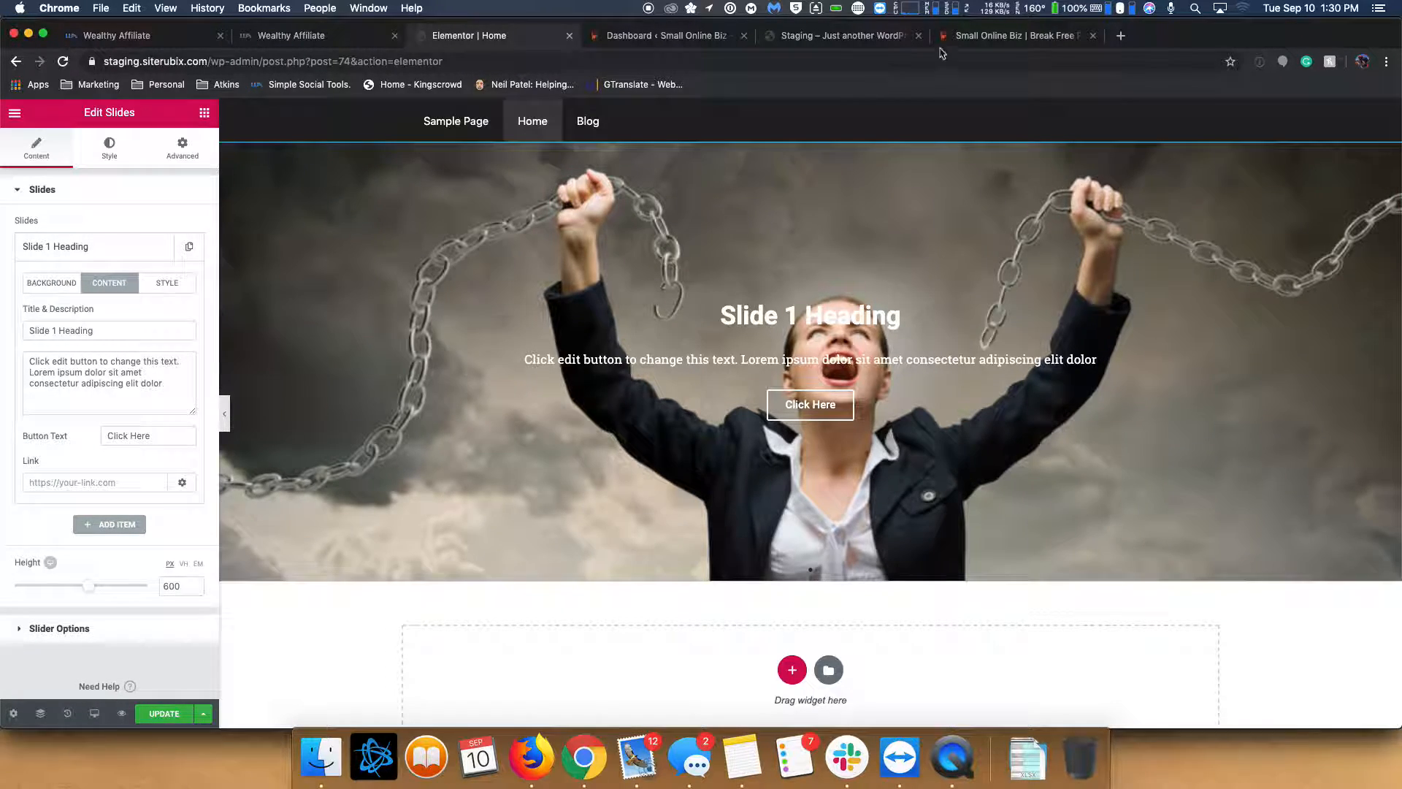
pyautogui.click(995, 45)
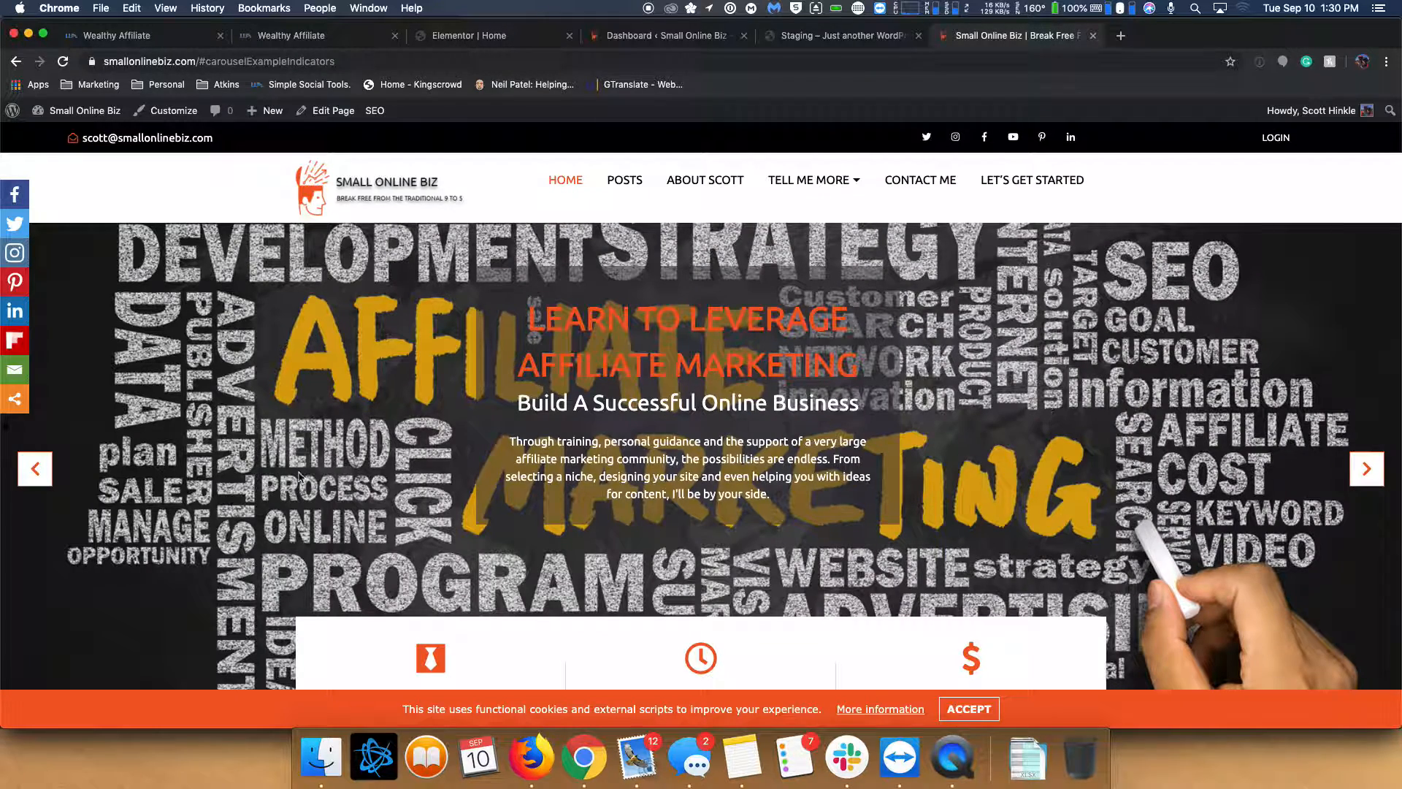
pyautogui.click(35, 468)
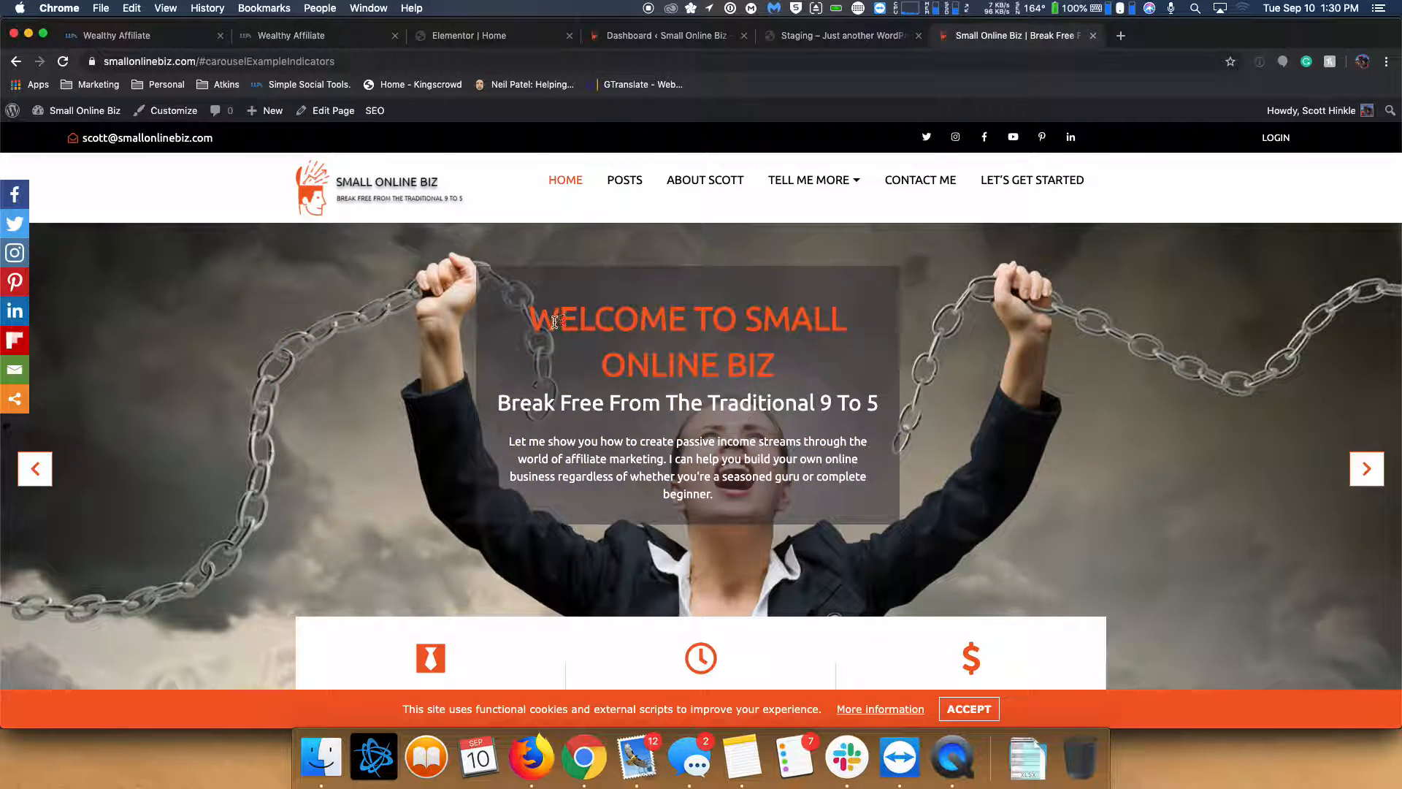
pyautogui.moveTo(536, 319); pyautogui.dragTo(759, 349)
pyautogui.press('super+c')
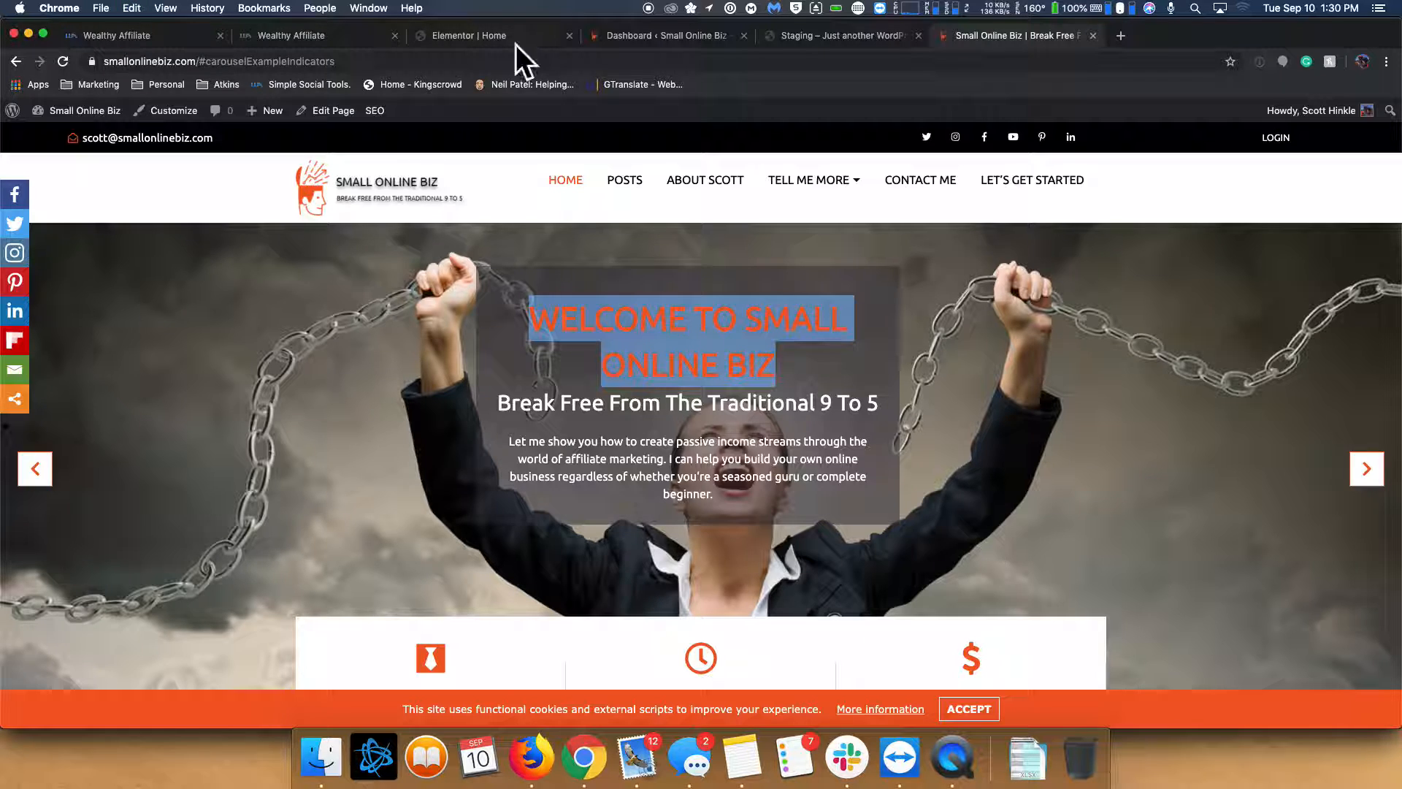
pyautogui.click(482, 35)
pyautogui.tripleClick(113, 325)
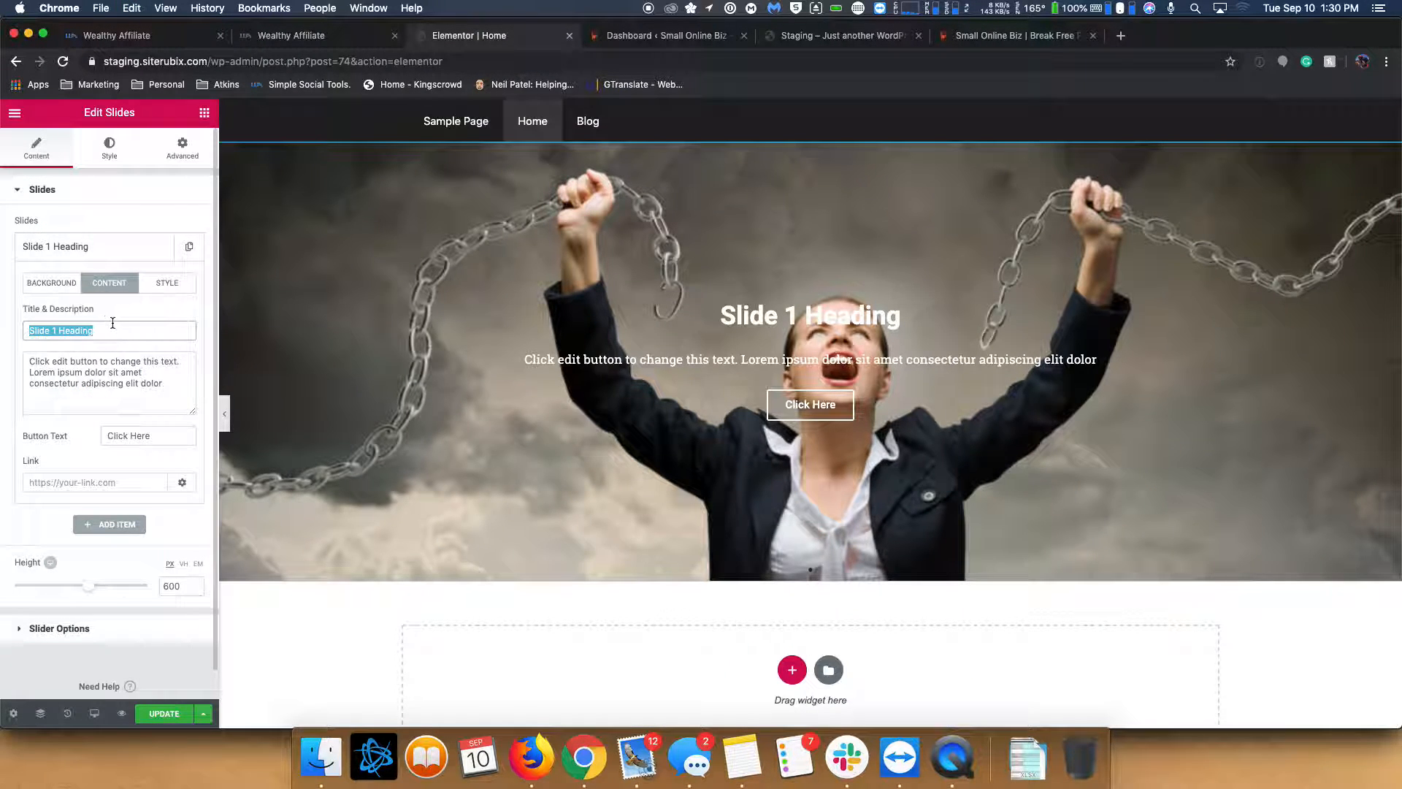
pyautogui.press('super+v')
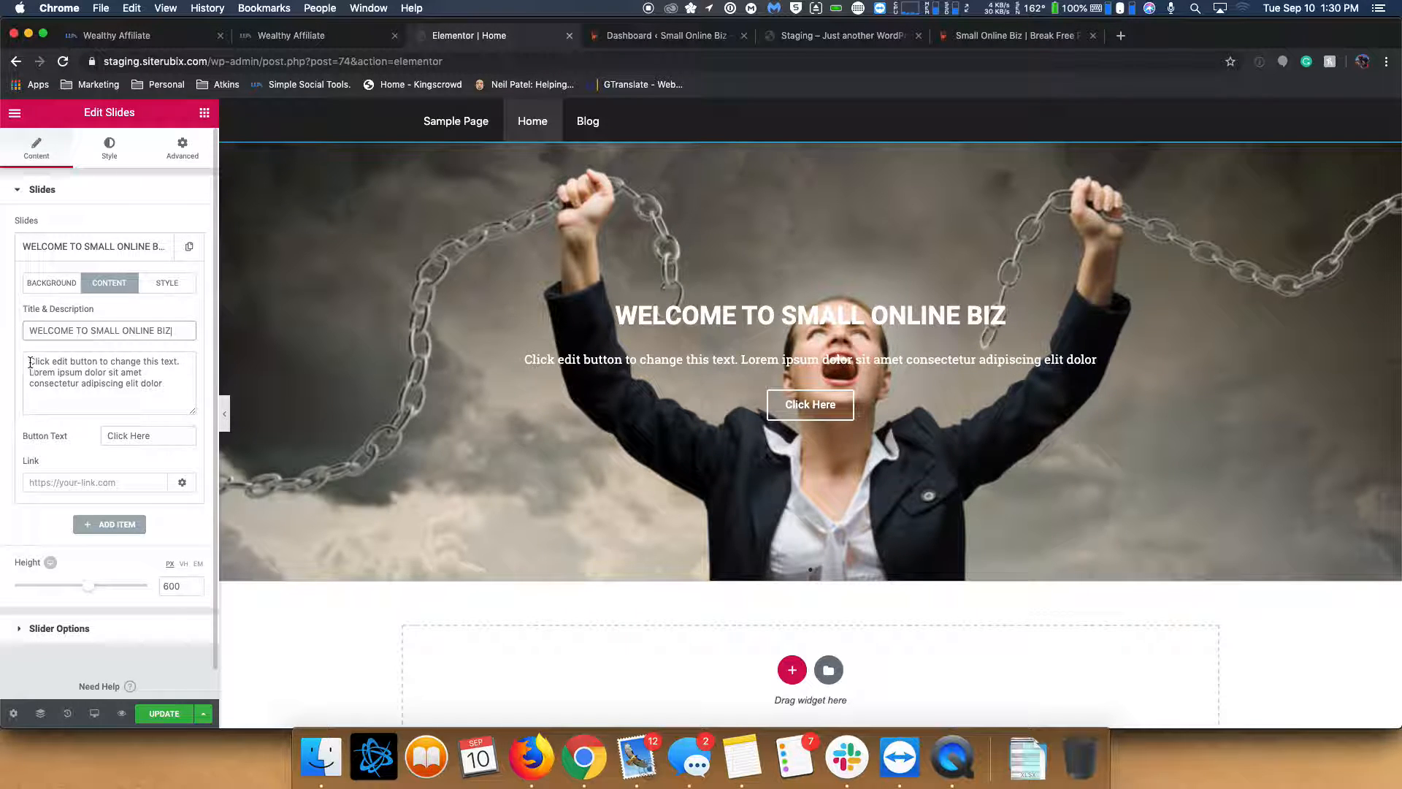
# - Replace the slide's placeholder description with the live slide's "Break Free From The Traditional 9 To 5" line and the paragraph below it
pyautogui.moveTo(30, 362); pyautogui.dragTo(182, 397)
pyautogui.press('BackSpace')
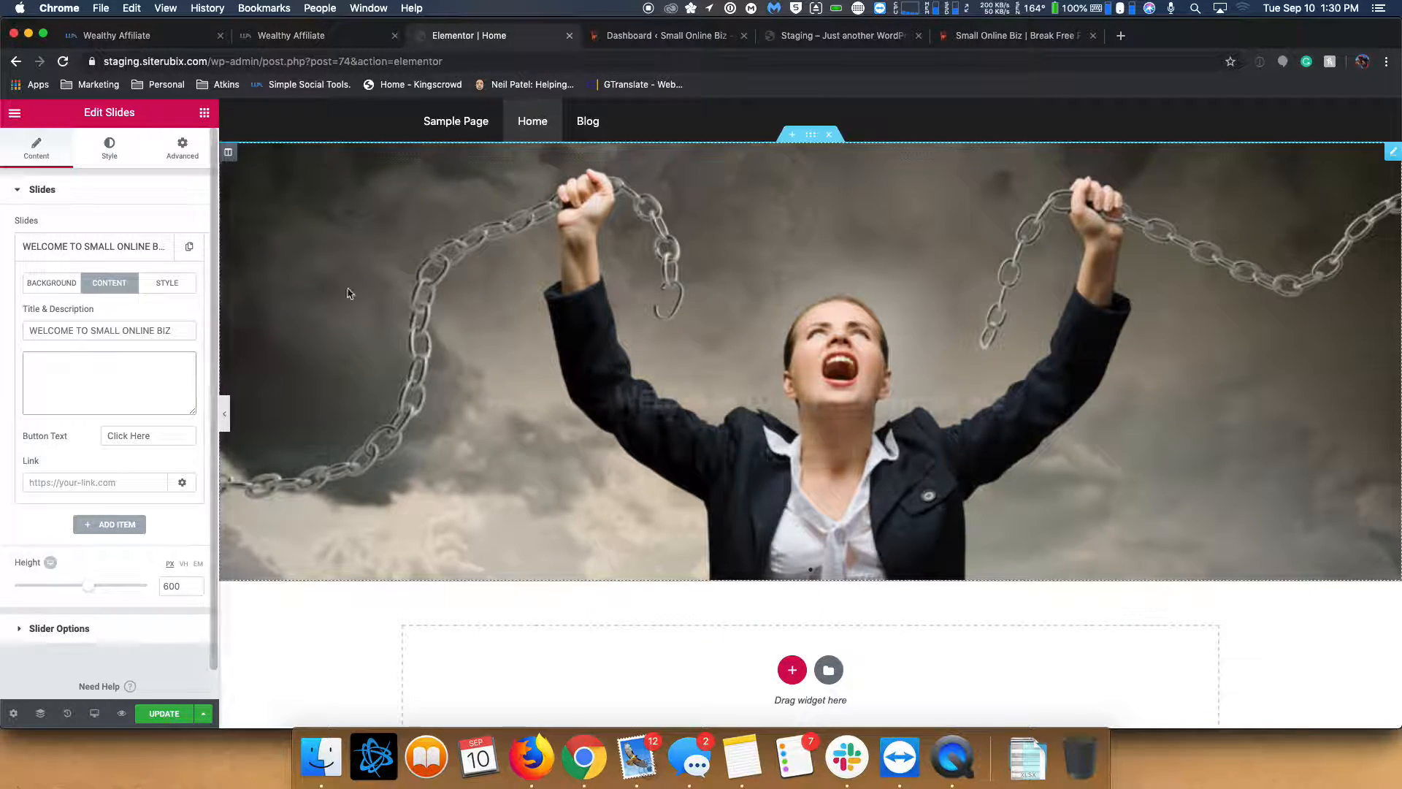
pyautogui.click(837, 38)
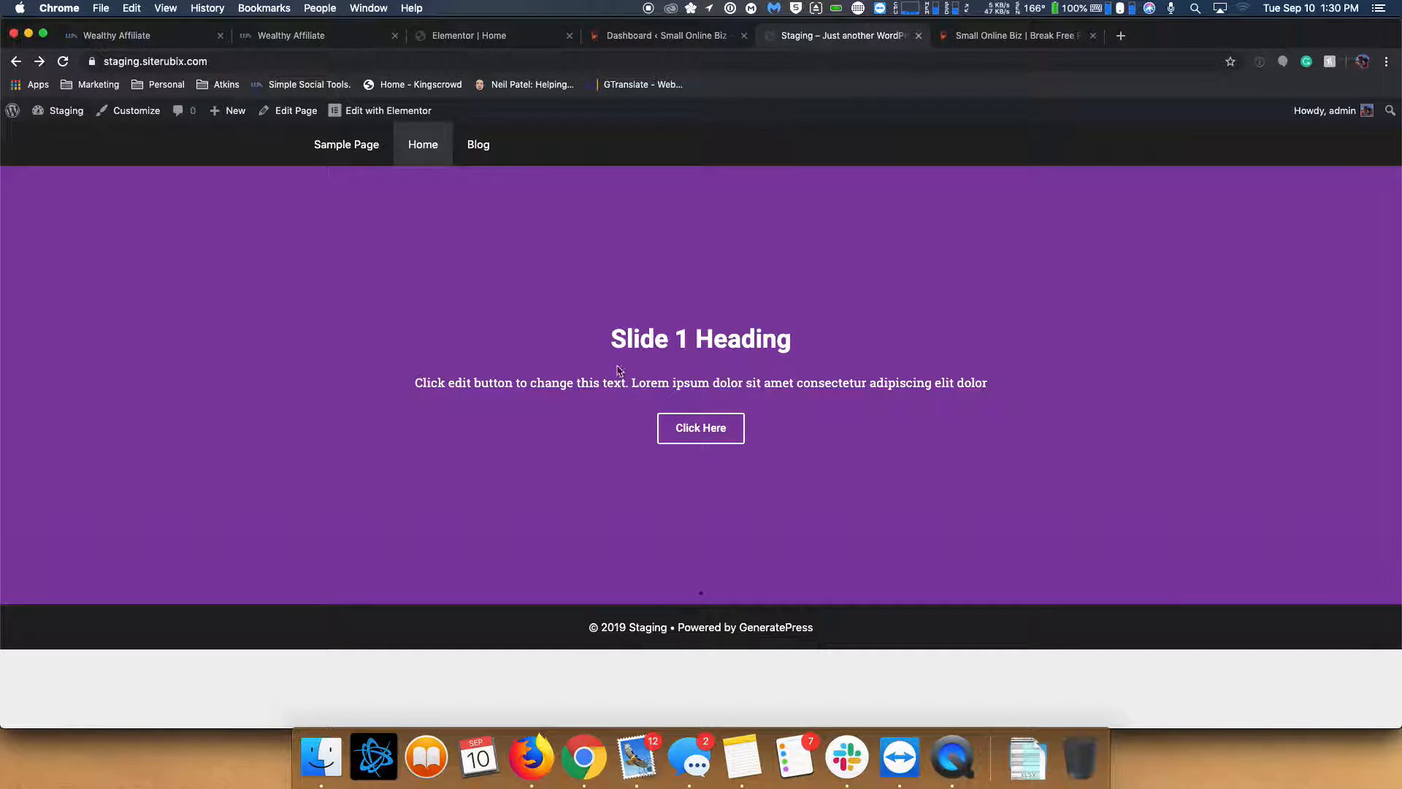
pyautogui.click(1015, 35)
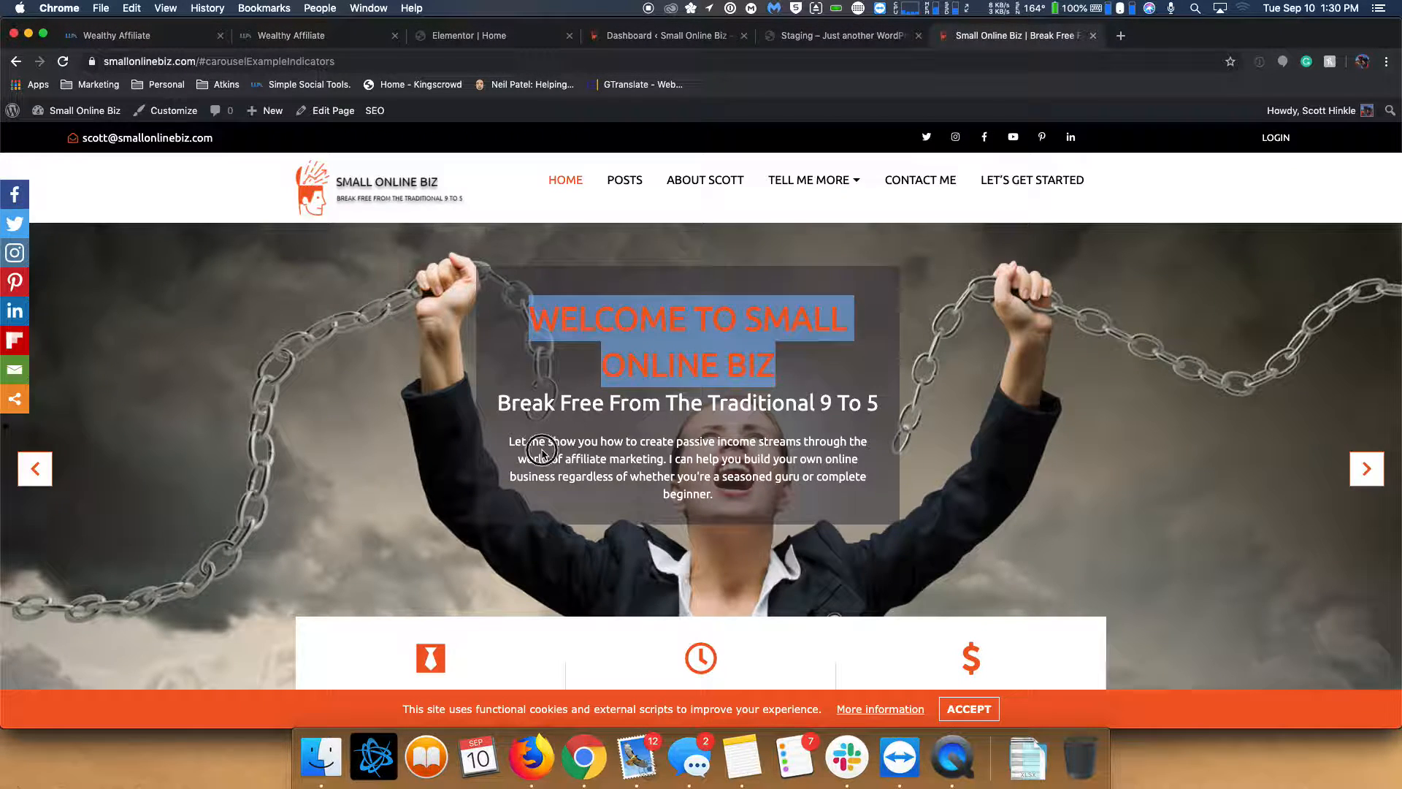
pyautogui.moveTo(503, 404); pyautogui.dragTo(620, 438)
pyautogui.moveTo(742, 484); pyautogui.dragTo(719, 498)
pyautogui.press('super+c')
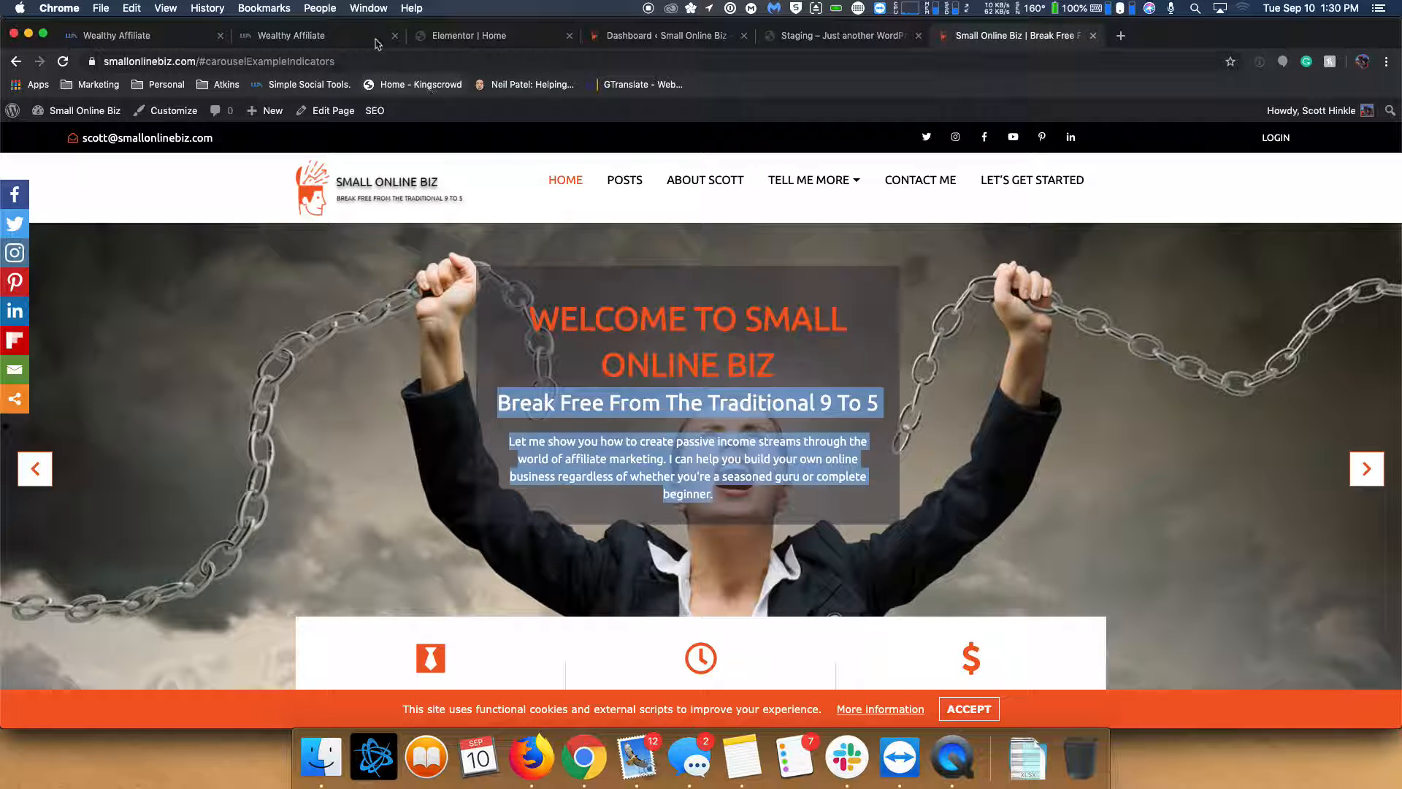
pyautogui.click(460, 35)
pyautogui.click(74, 389)
pyautogui.press('super+v')
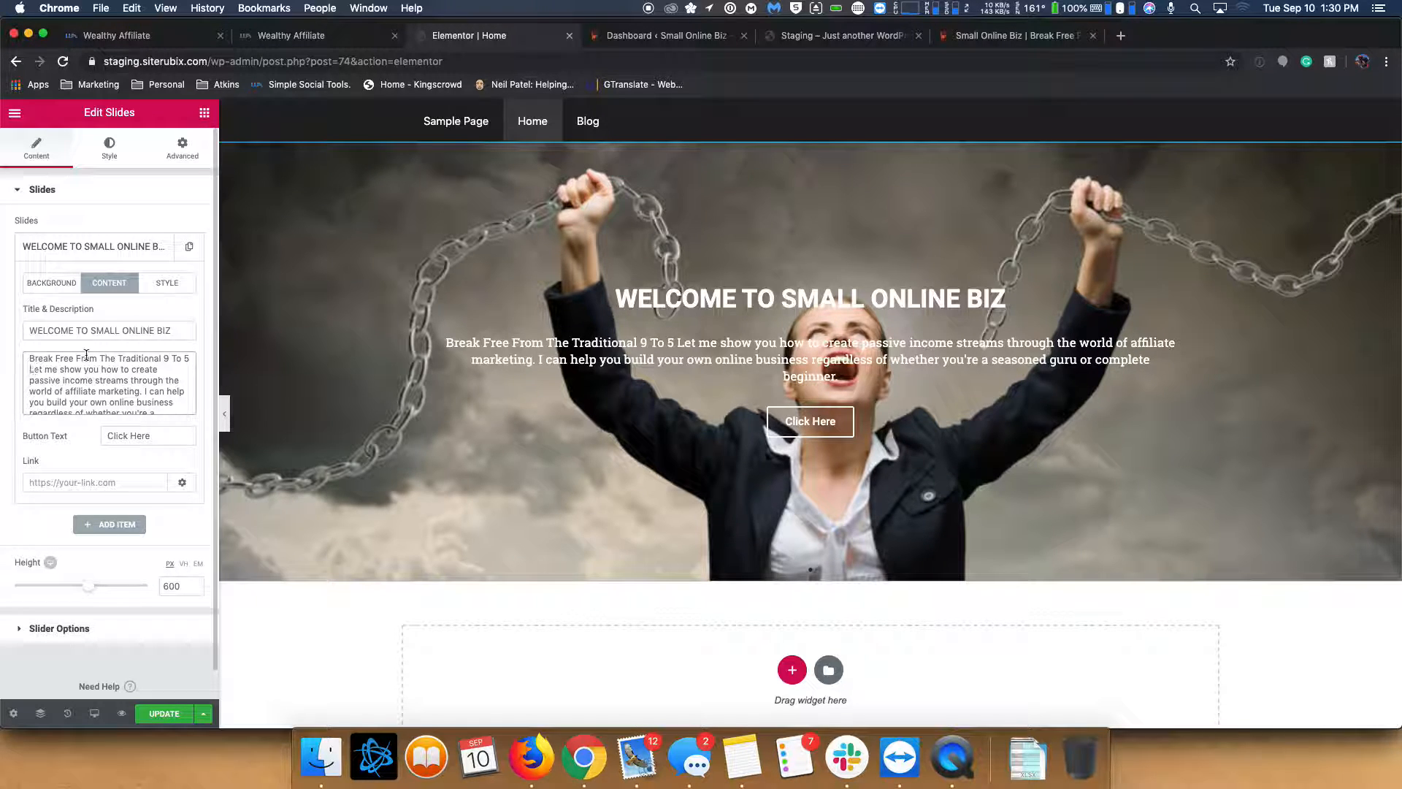
# - Wrap "Break Free From The Traditional 9 To 5" in <h3> and </h3> tags in the slide description
pyautogui.click(26, 361)
pyautogui.write('<3=')
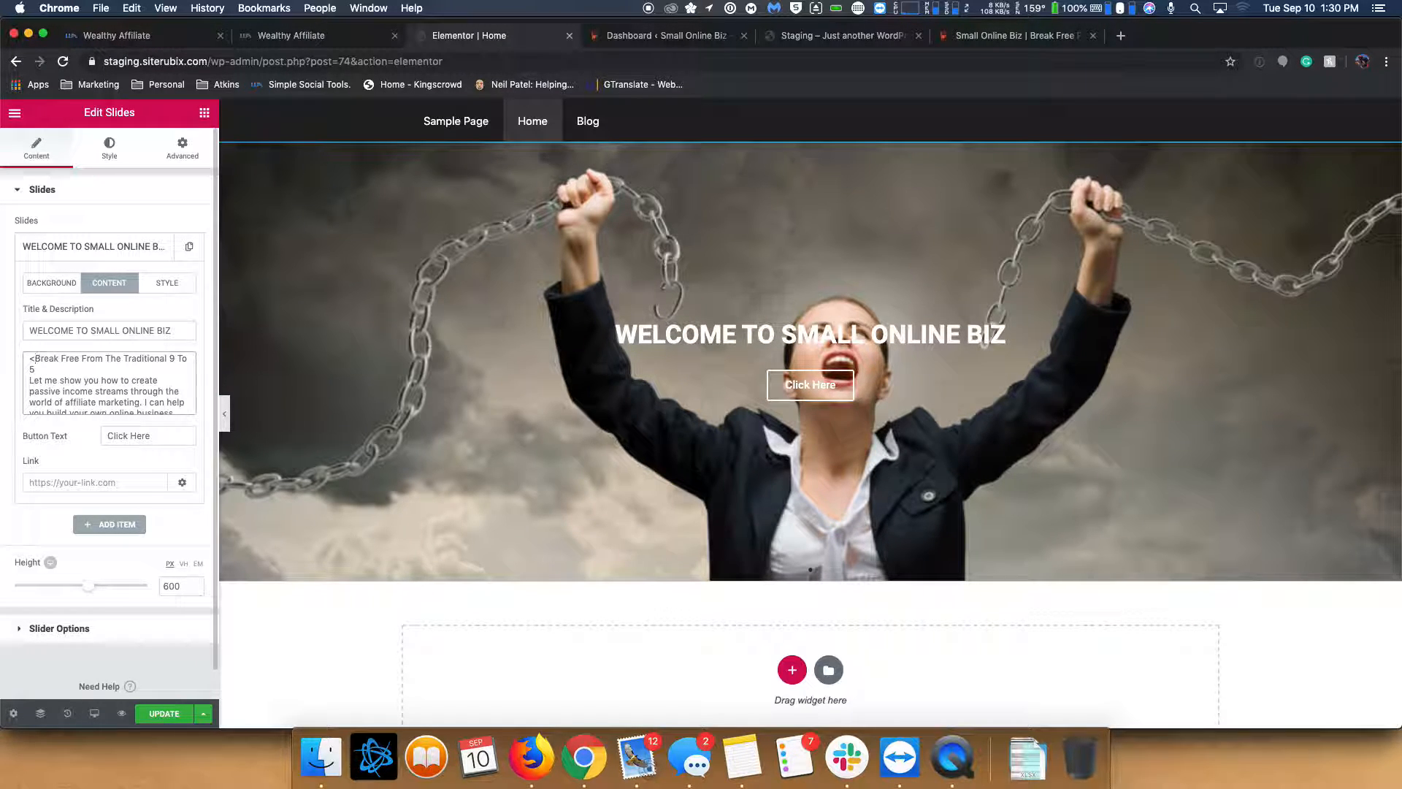
pyautogui.write('h2')
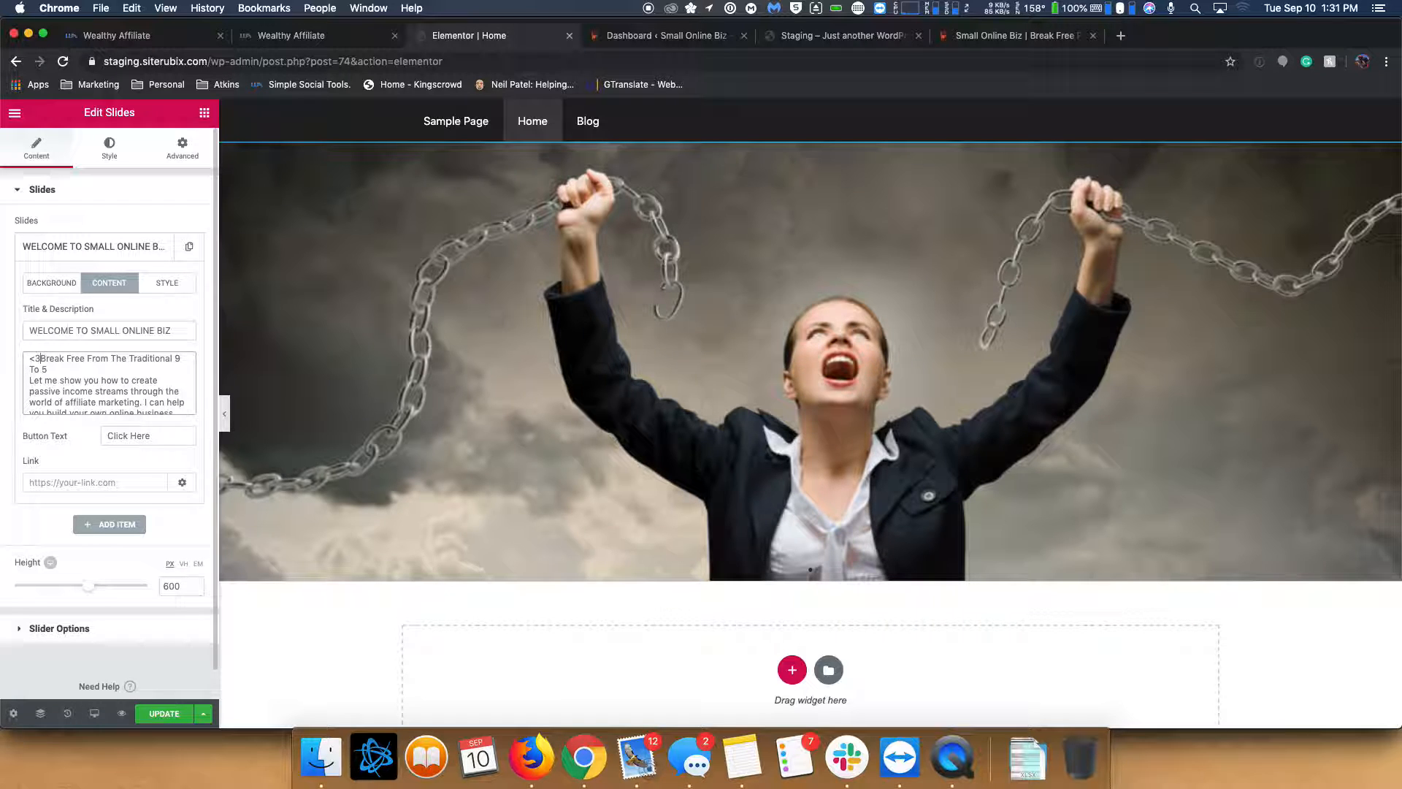
pyautogui.press('BackSpace')
pyautogui.press('BackSpace')
pyautogui.write('h3>')
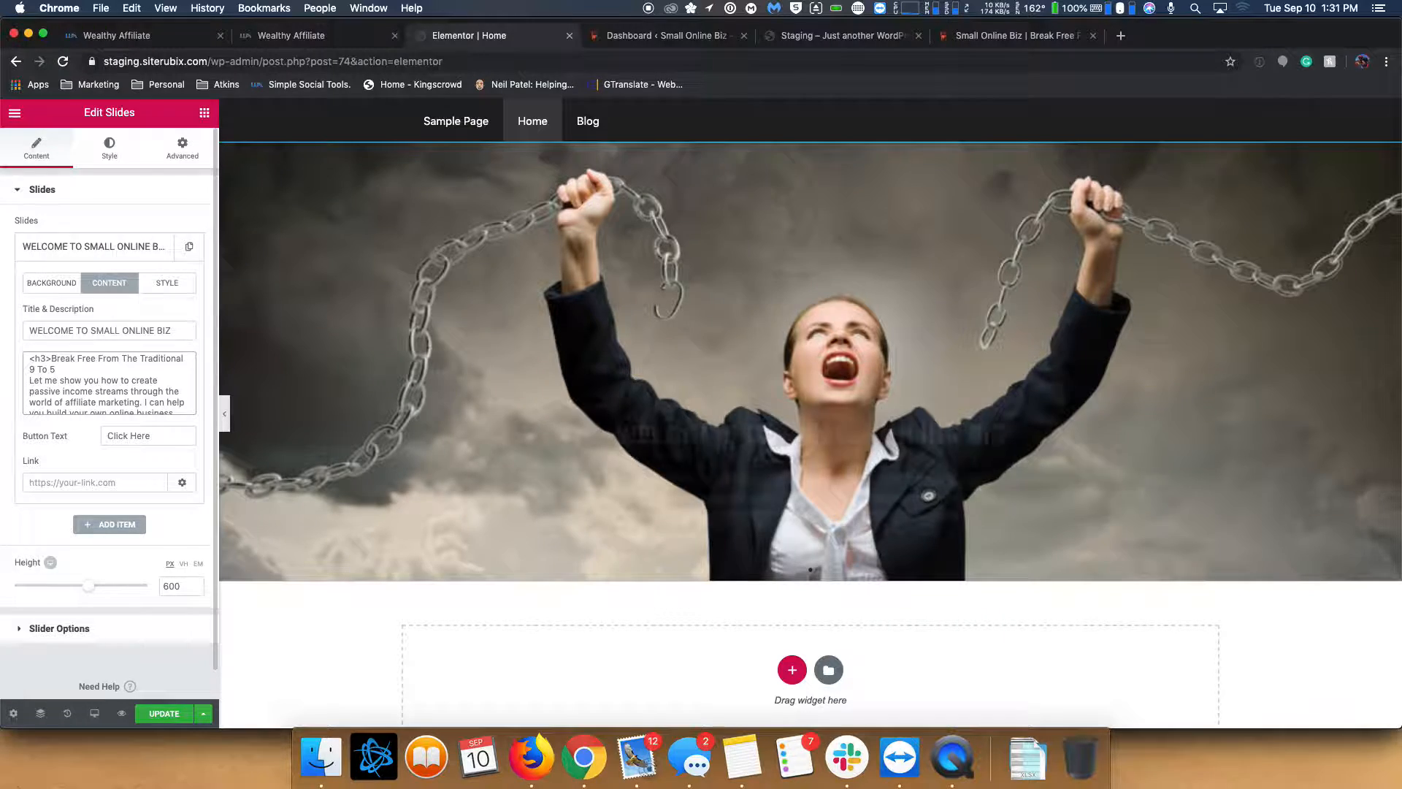
pyautogui.click(67, 372)
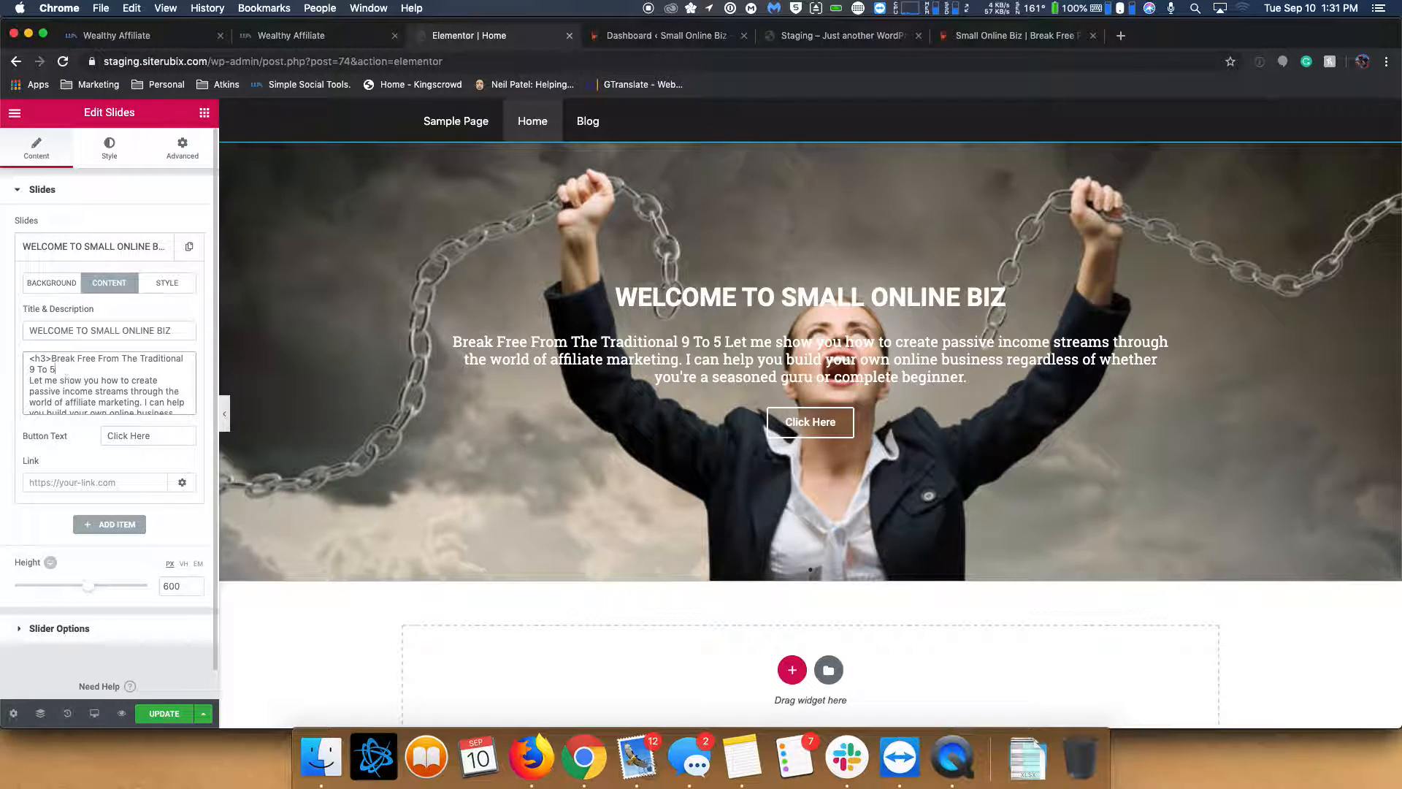
pyautogui.write('</h3>')
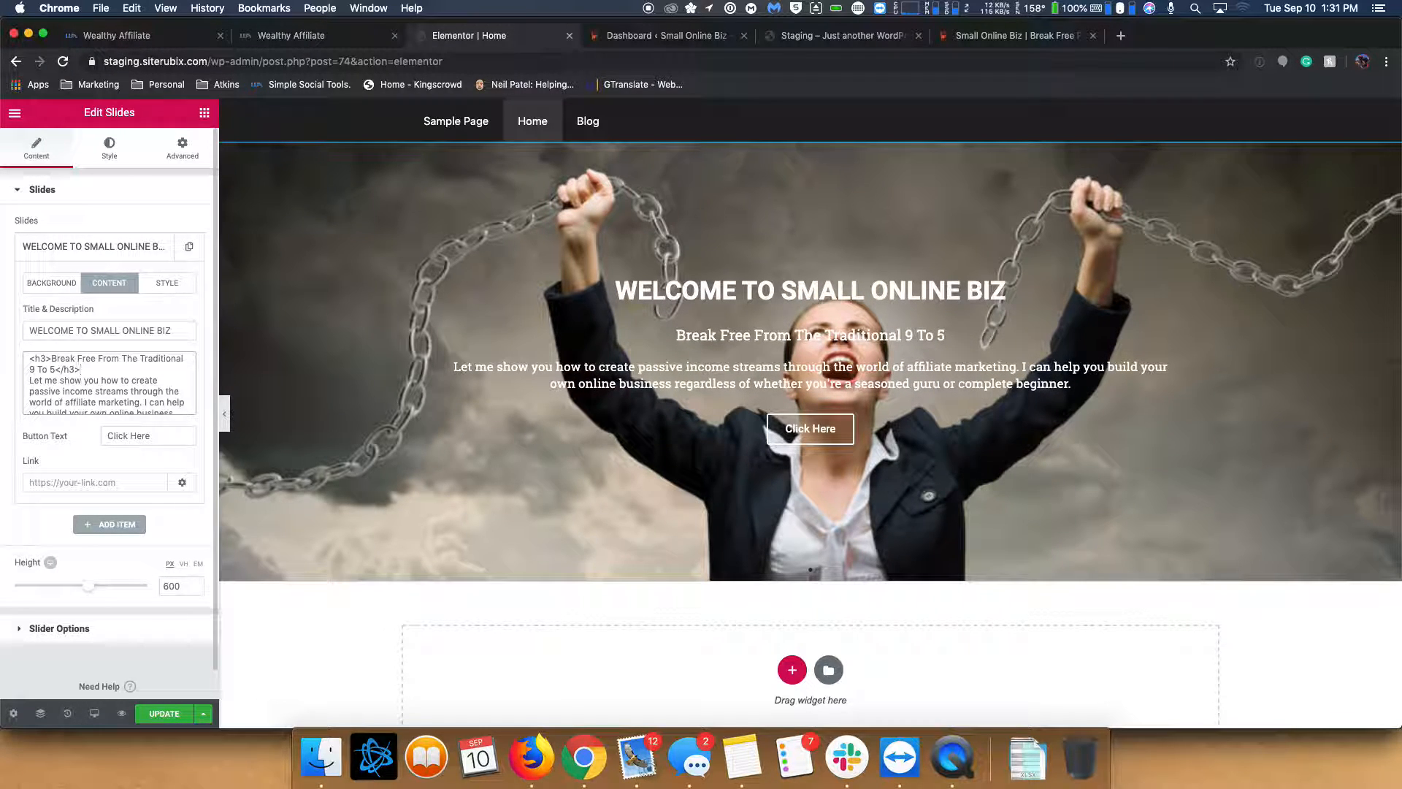
# - Change the <h3> tags around "Break Free From The Traditional 9 To 5" to <h2> in the slide description
pyautogui.press('BackSpace')
pyautogui.write('2')
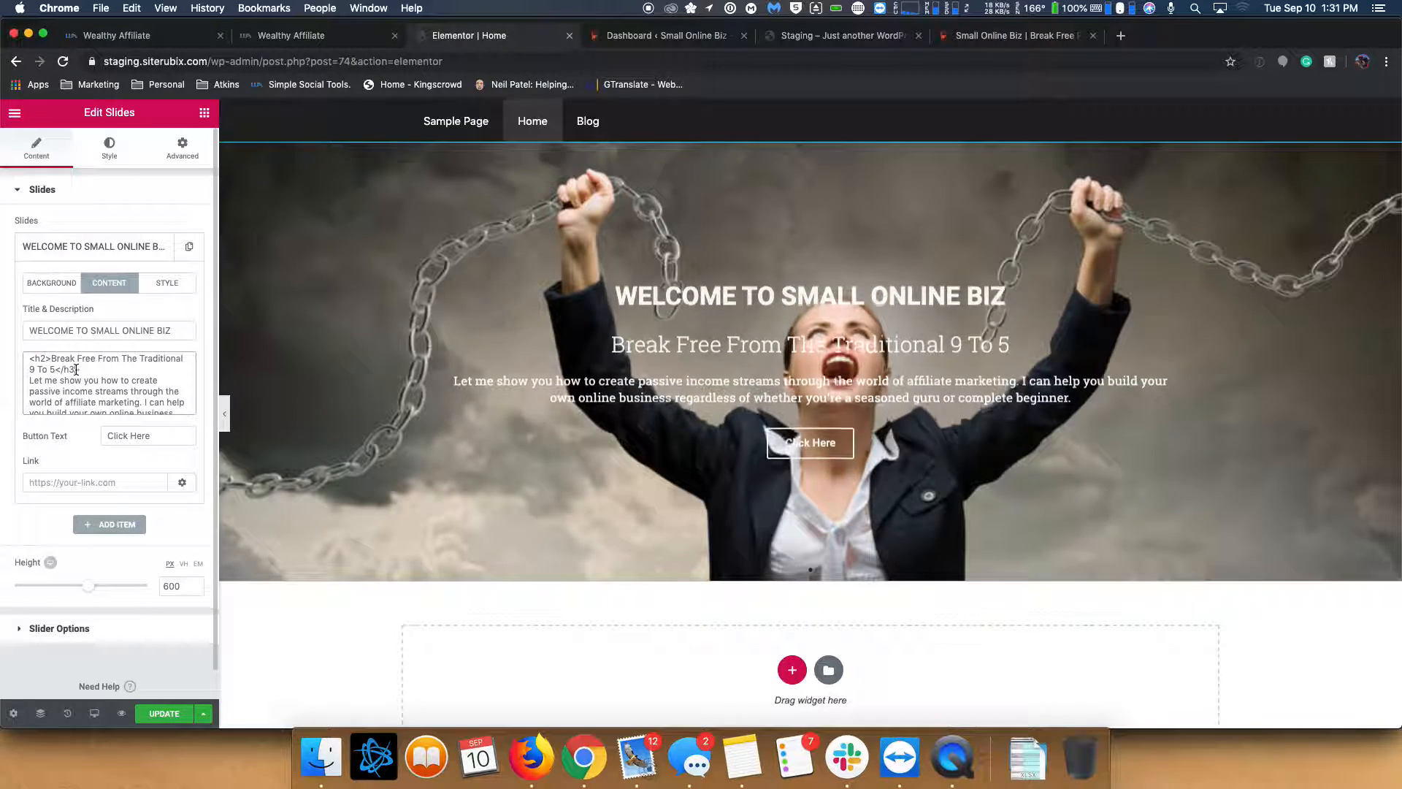
pyautogui.click(76, 369)
pyautogui.press('BackSpace')
pyautogui.write('2>')
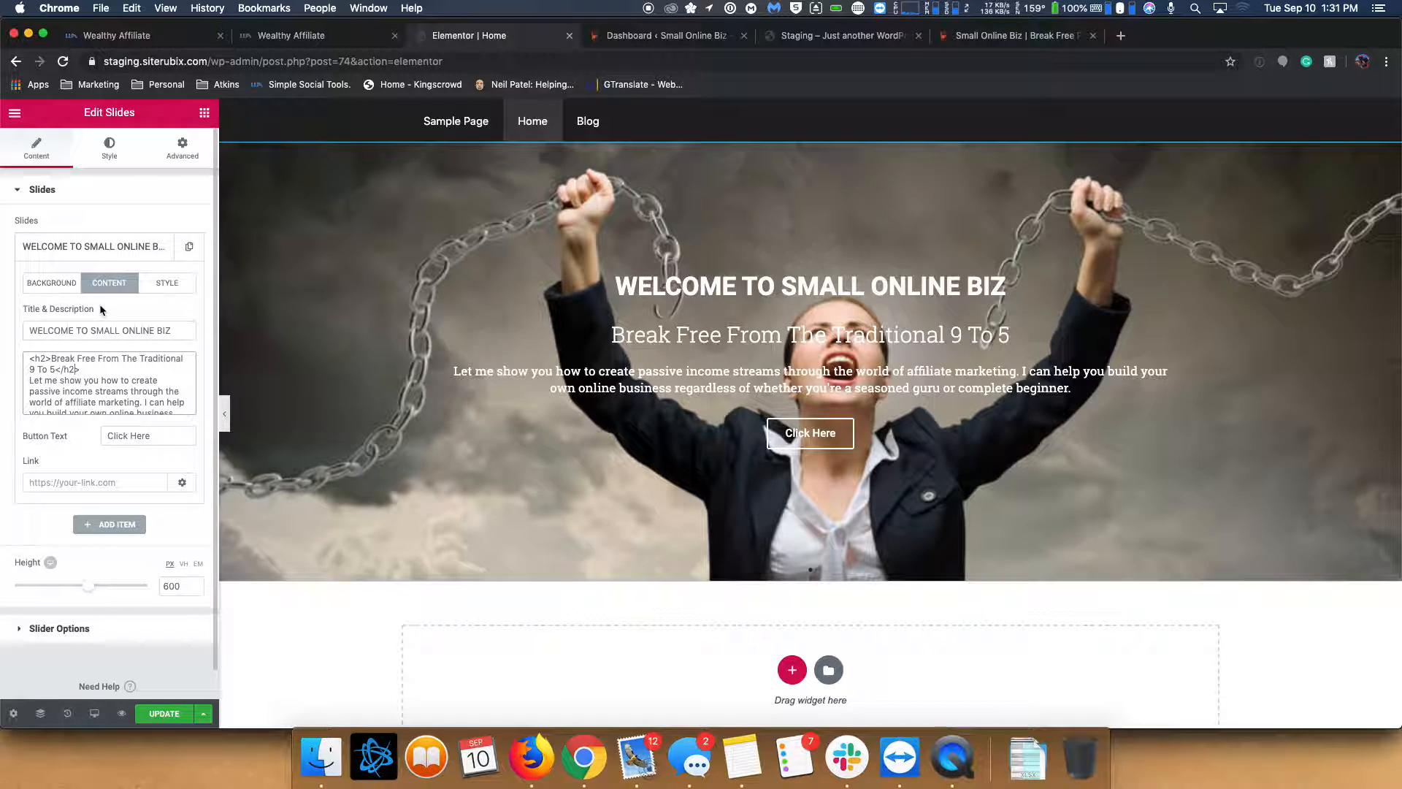
# - Turn on the background overlay for the "WELCOME TO SMALL ONLINE BIZ" slide
pyautogui.click(51, 282)
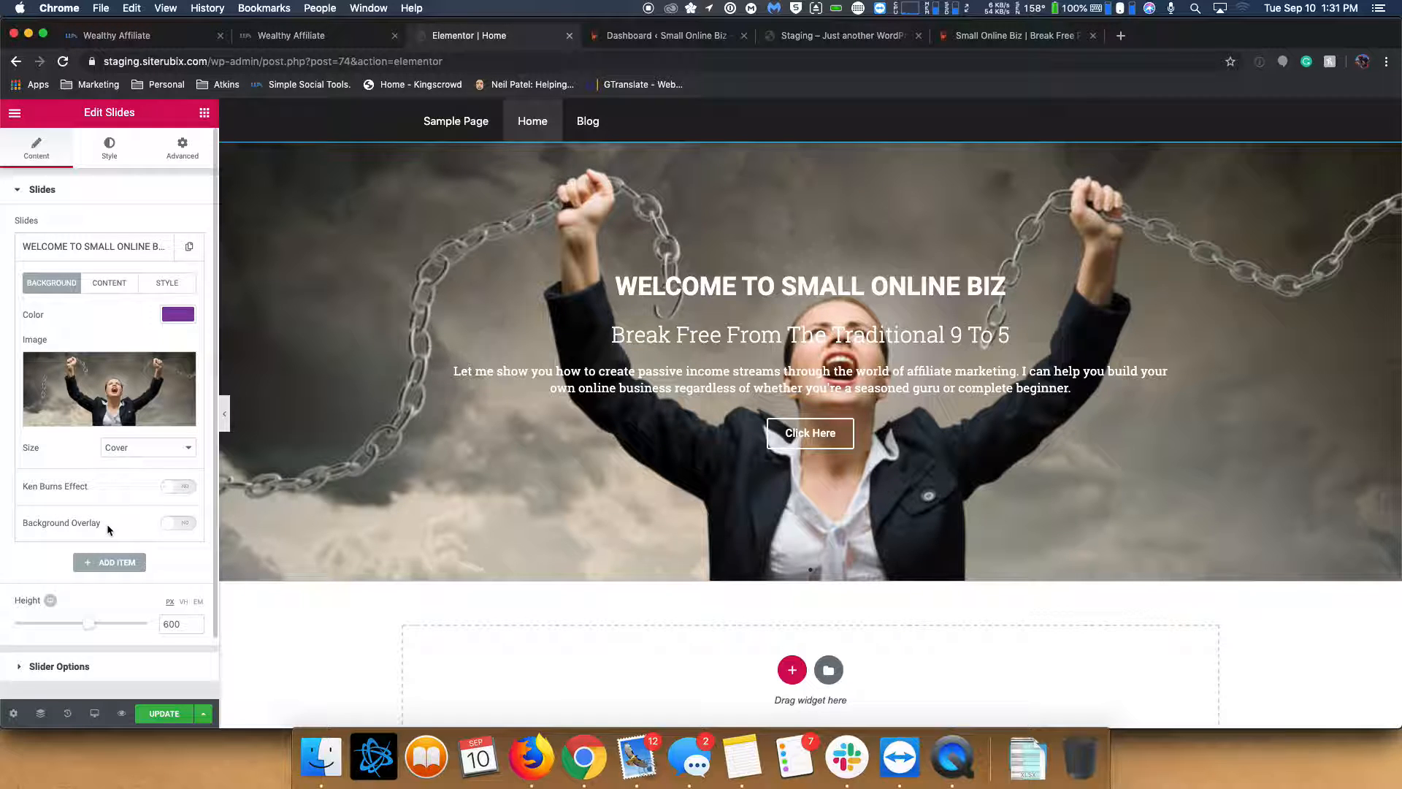
pyautogui.click(179, 524)
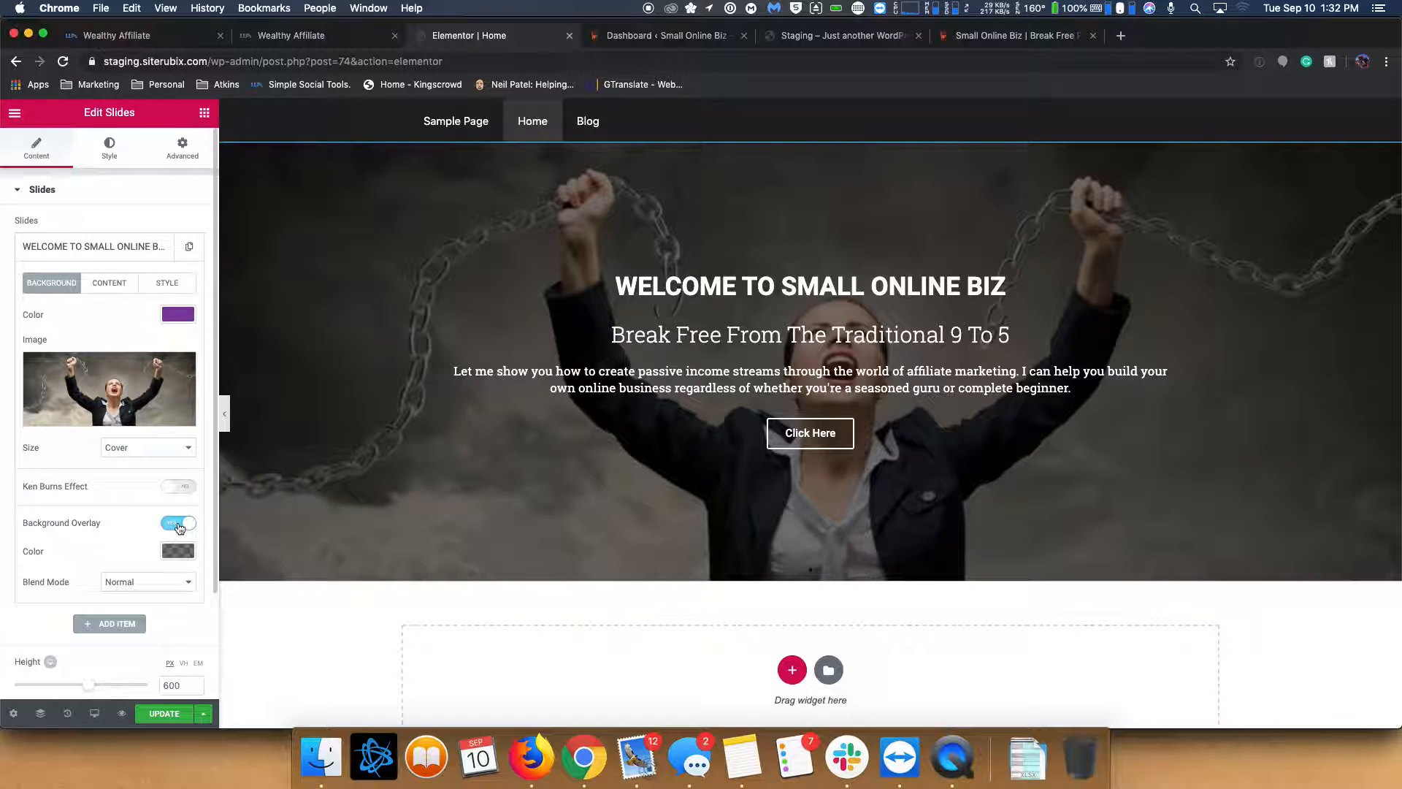
pyautogui.click(180, 525)
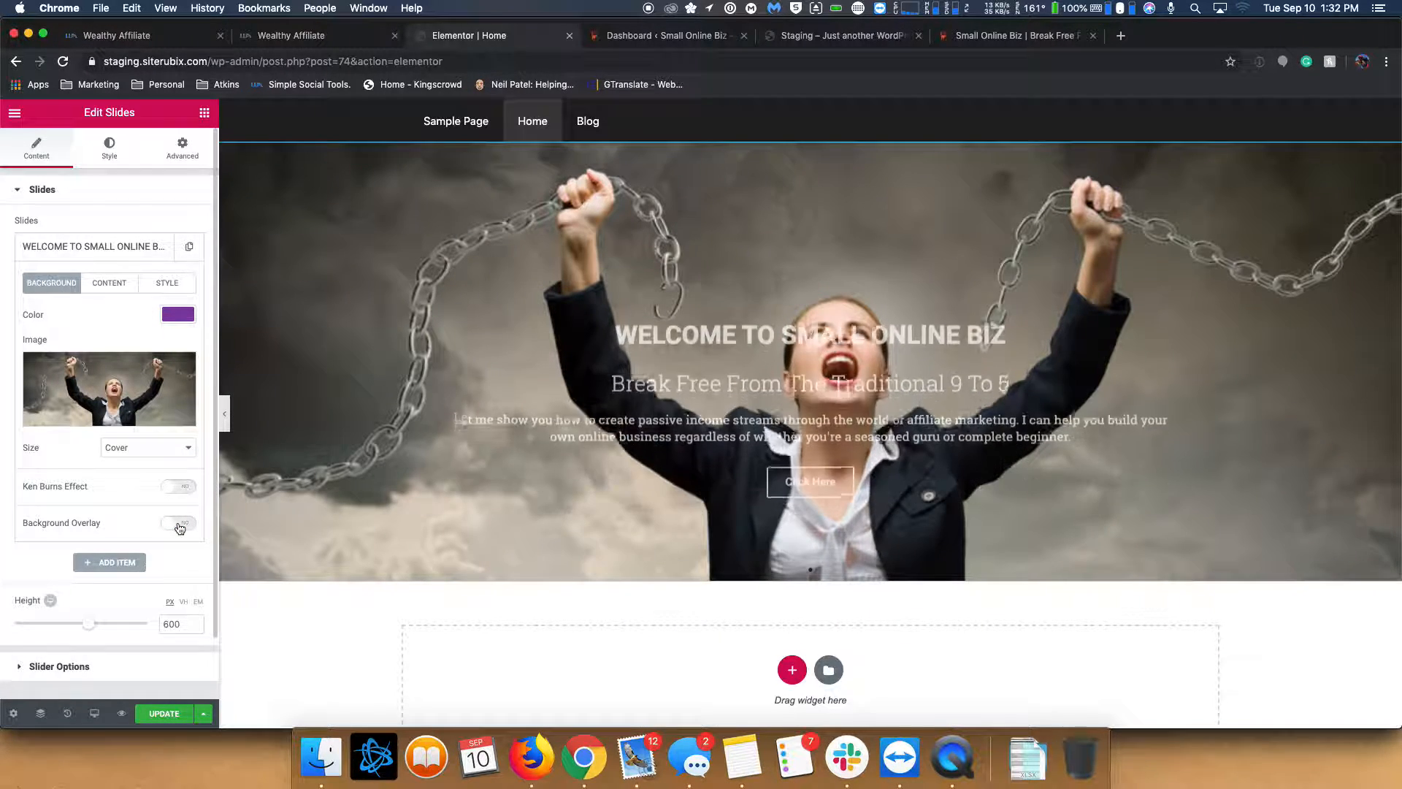
pyautogui.click(179, 525)
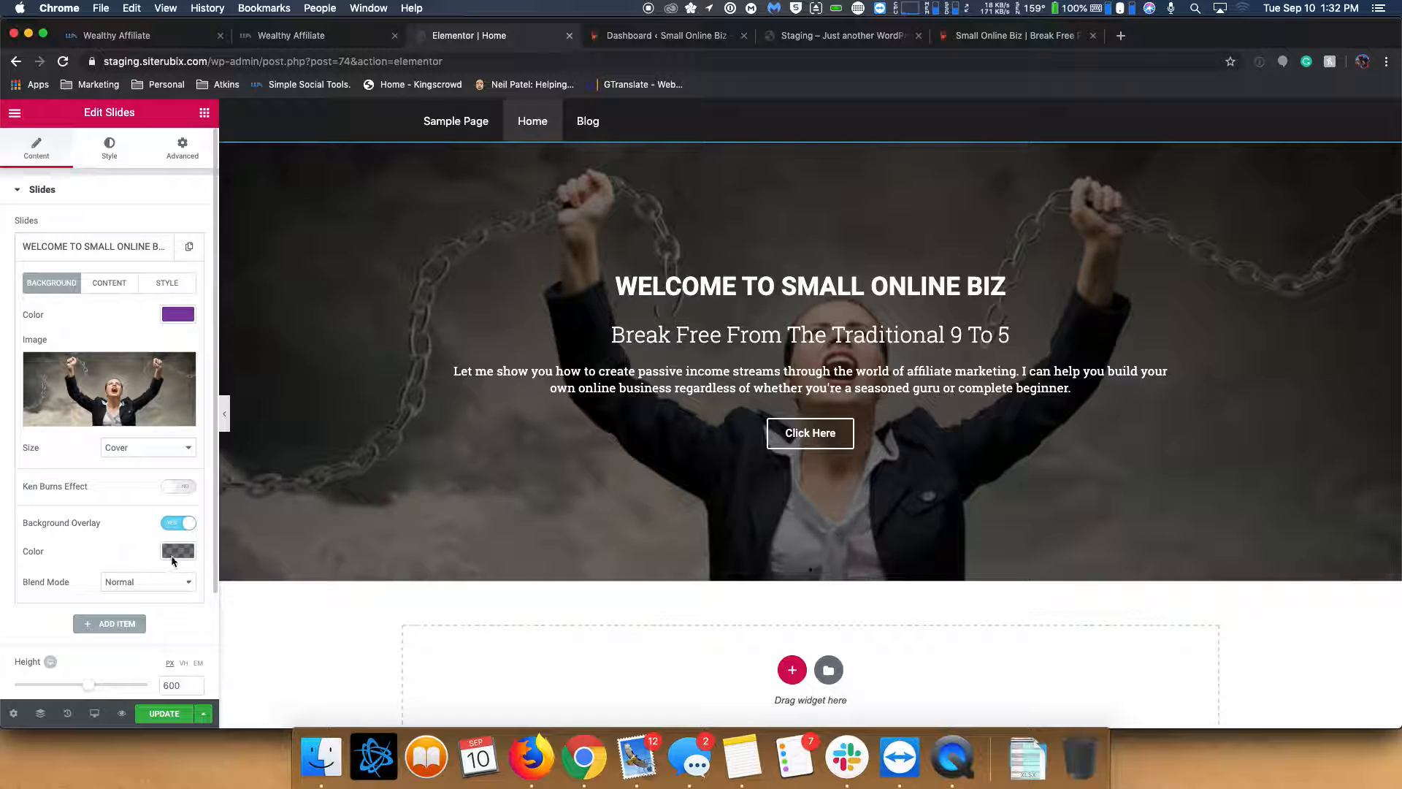
# - Try green and magenta background overlay colors, restore rgba(0,0,0,0.5), and look through the available blend modes
pyautogui.click(173, 556)
pyautogui.scroll(-3, 95, 530)
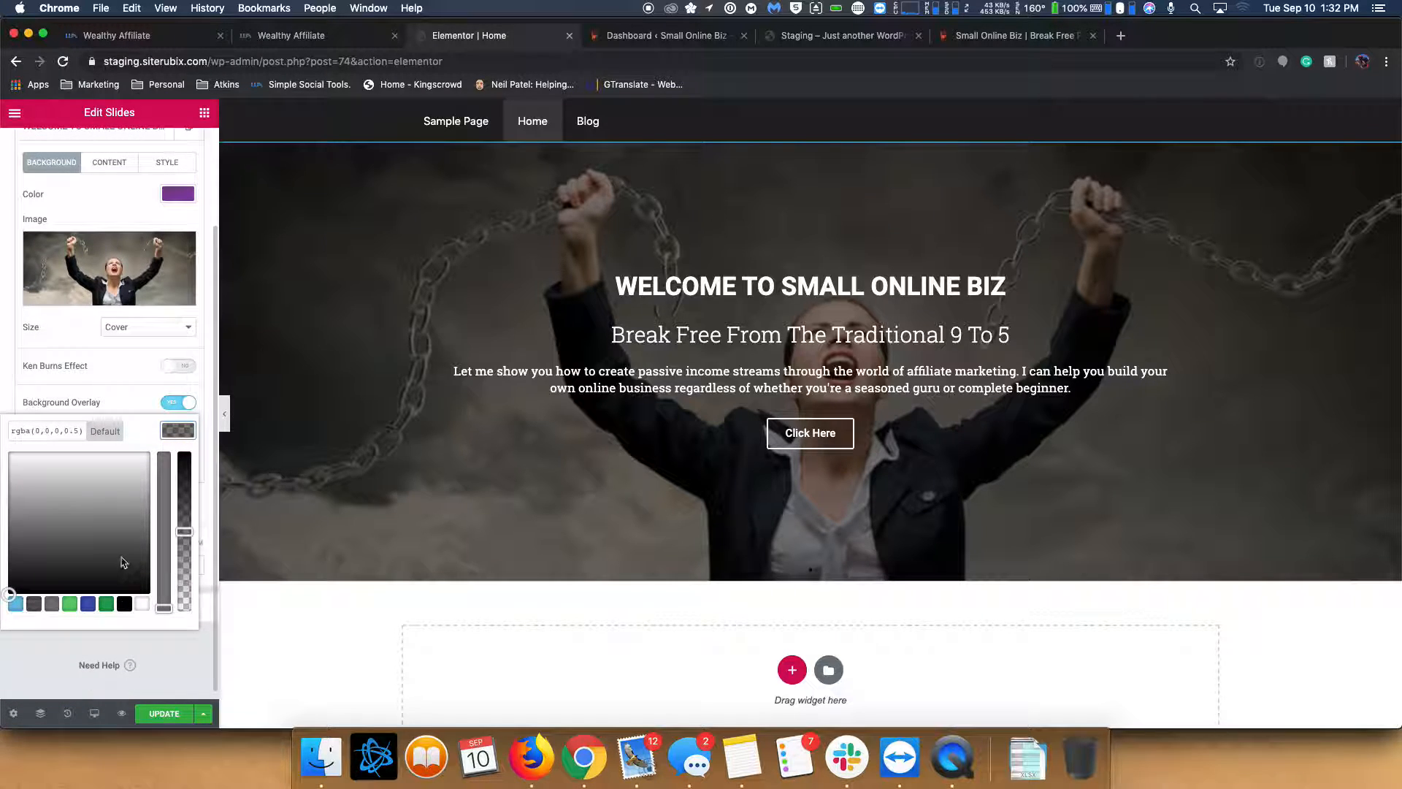
pyautogui.click(40, 428)
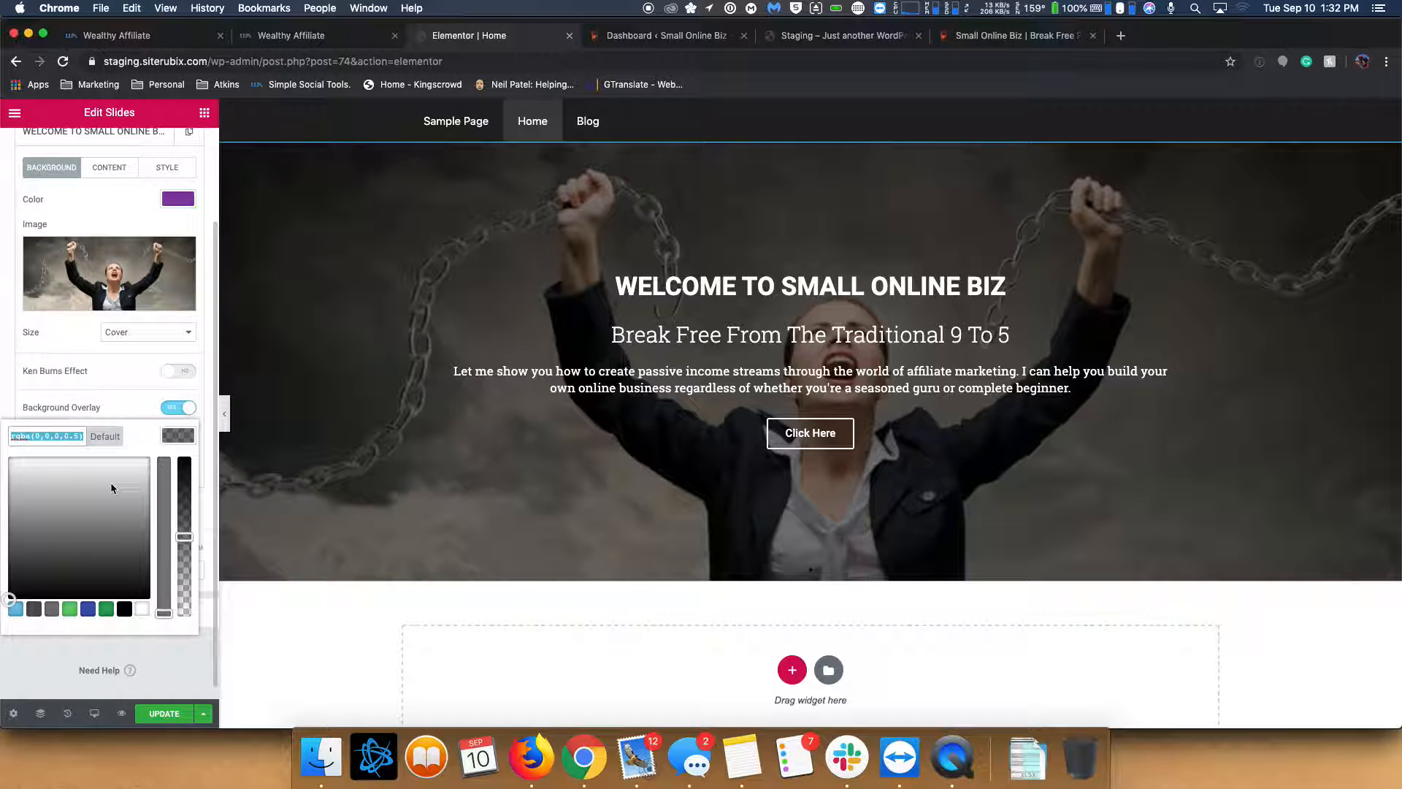
pyautogui.click(111, 608)
pyautogui.click(110, 609)
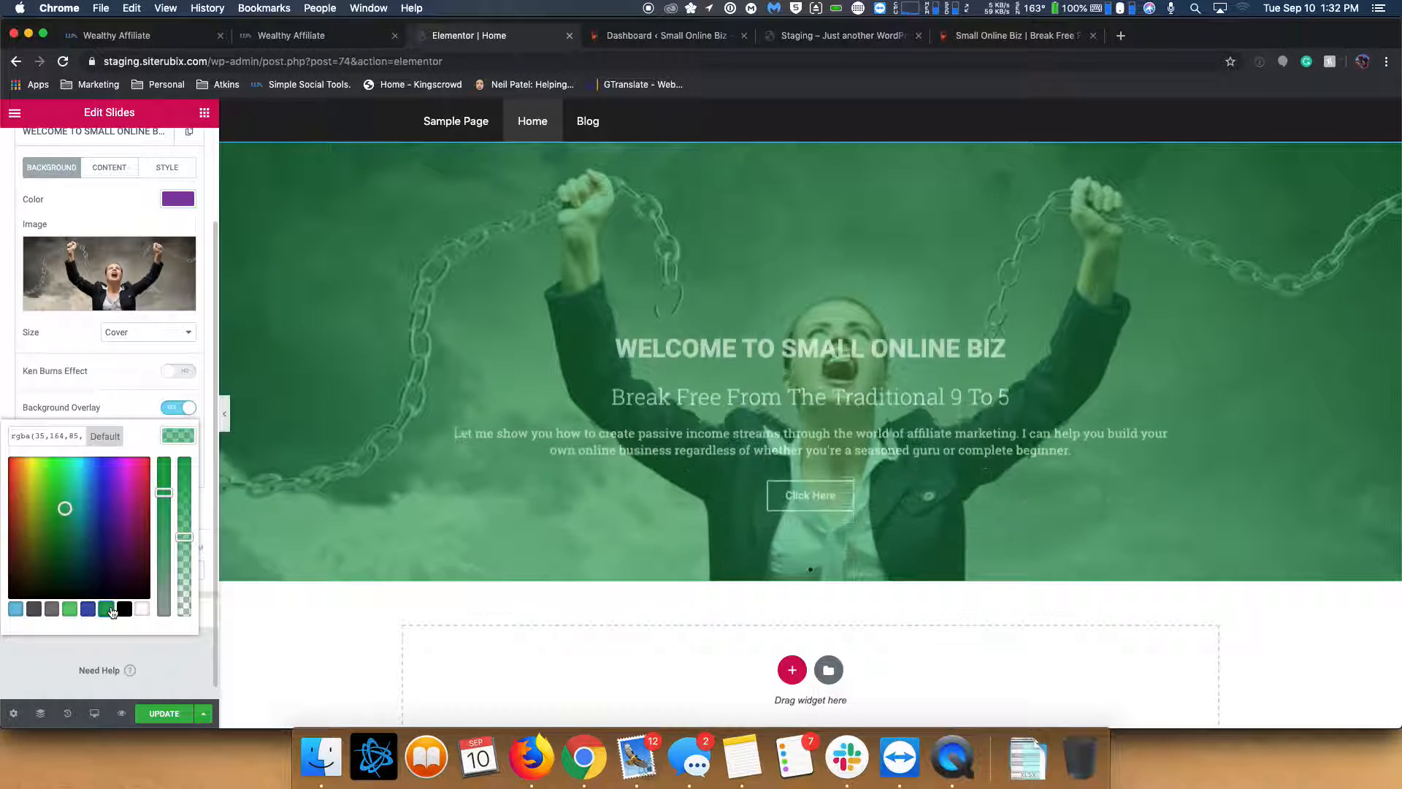
pyautogui.moveTo(65, 509); pyautogui.dragTo(136, 485)
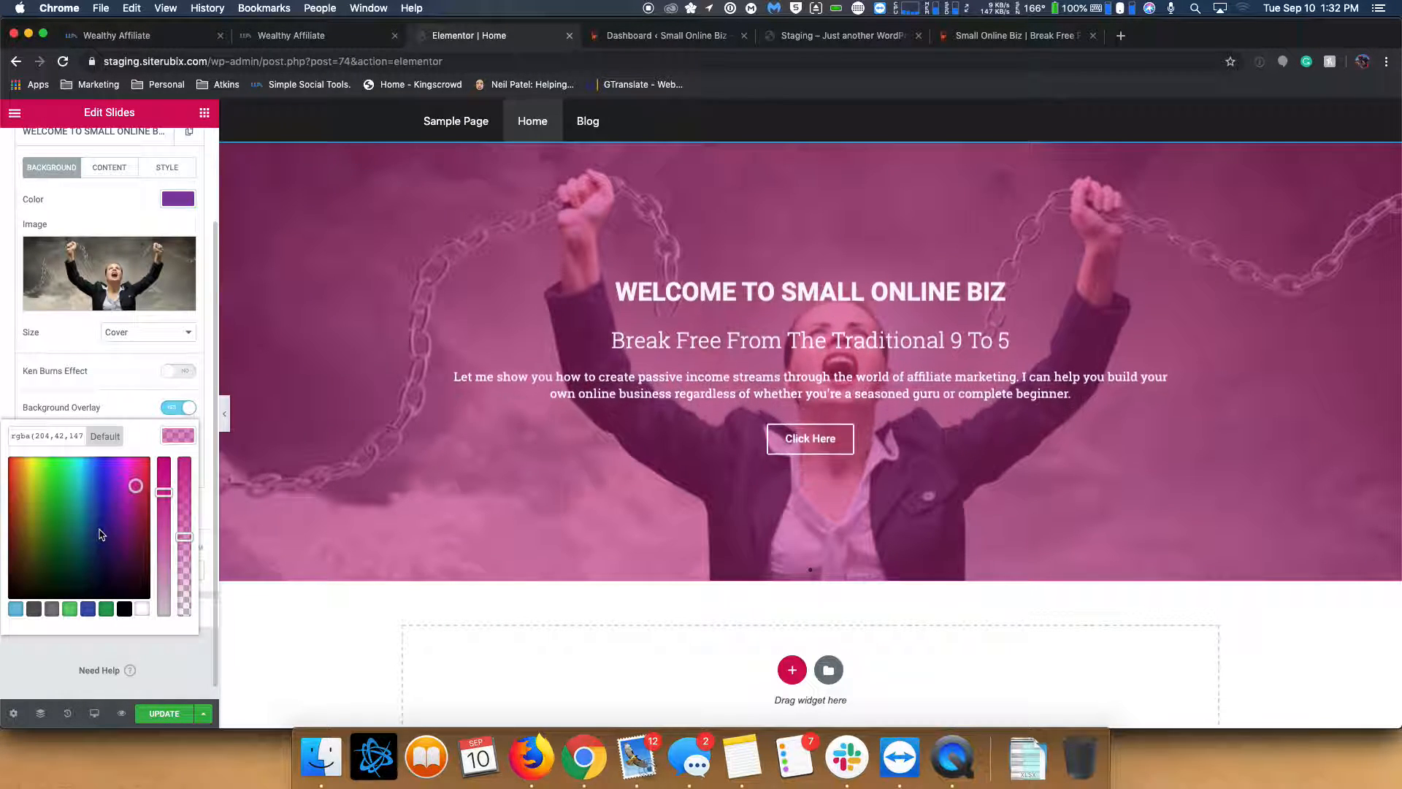
pyautogui.tripleClick(64, 435)
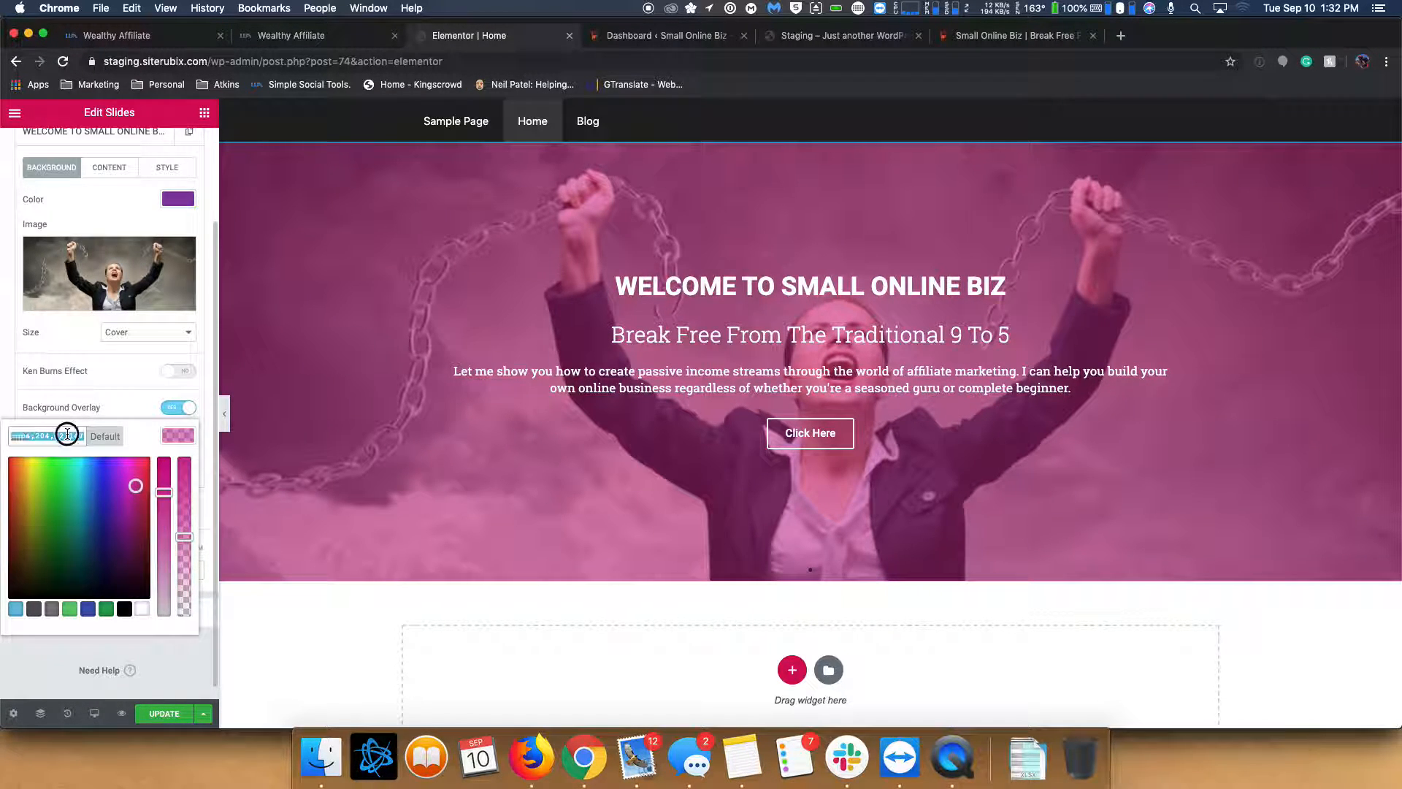
pyautogui.press('super+c')
pyautogui.press('super+v')
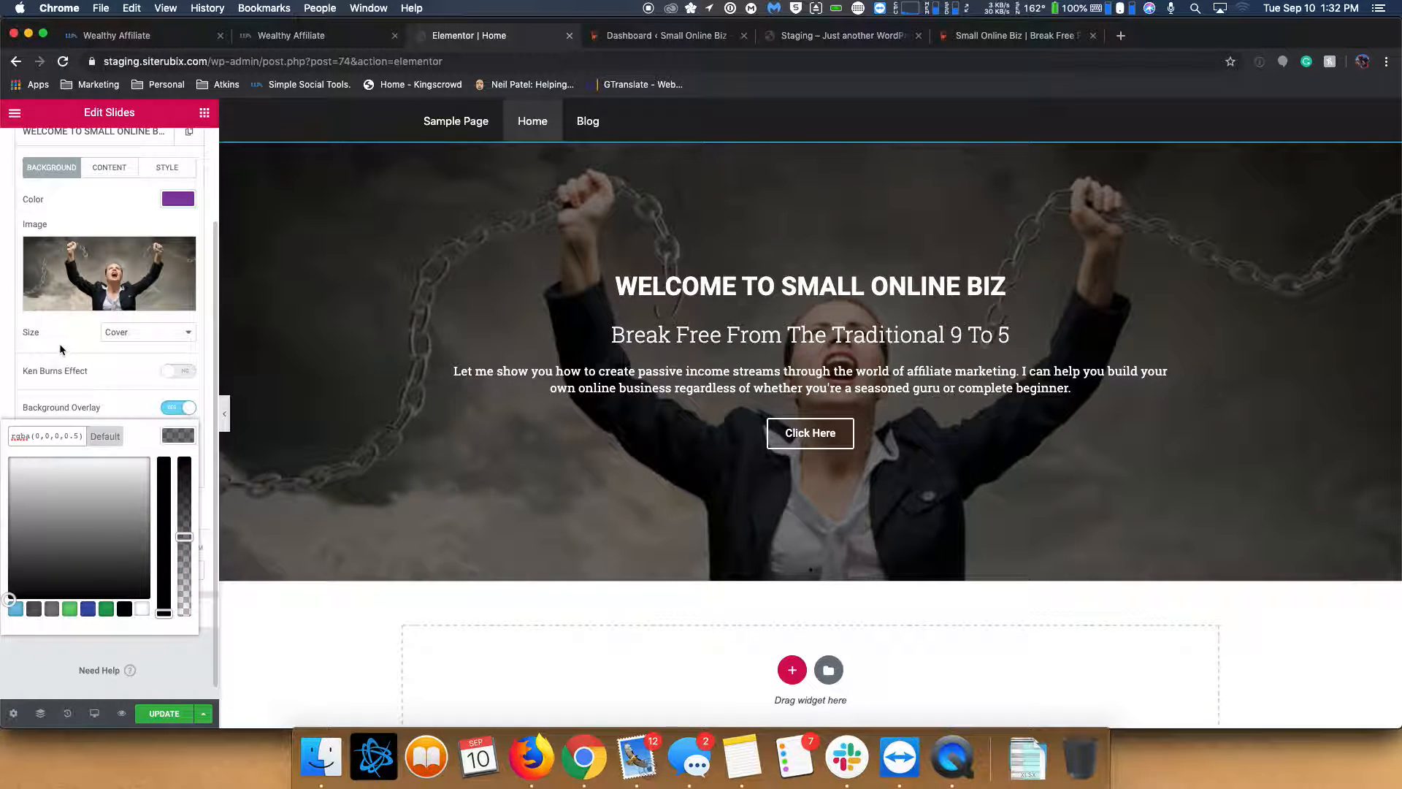
pyautogui.click(175, 436)
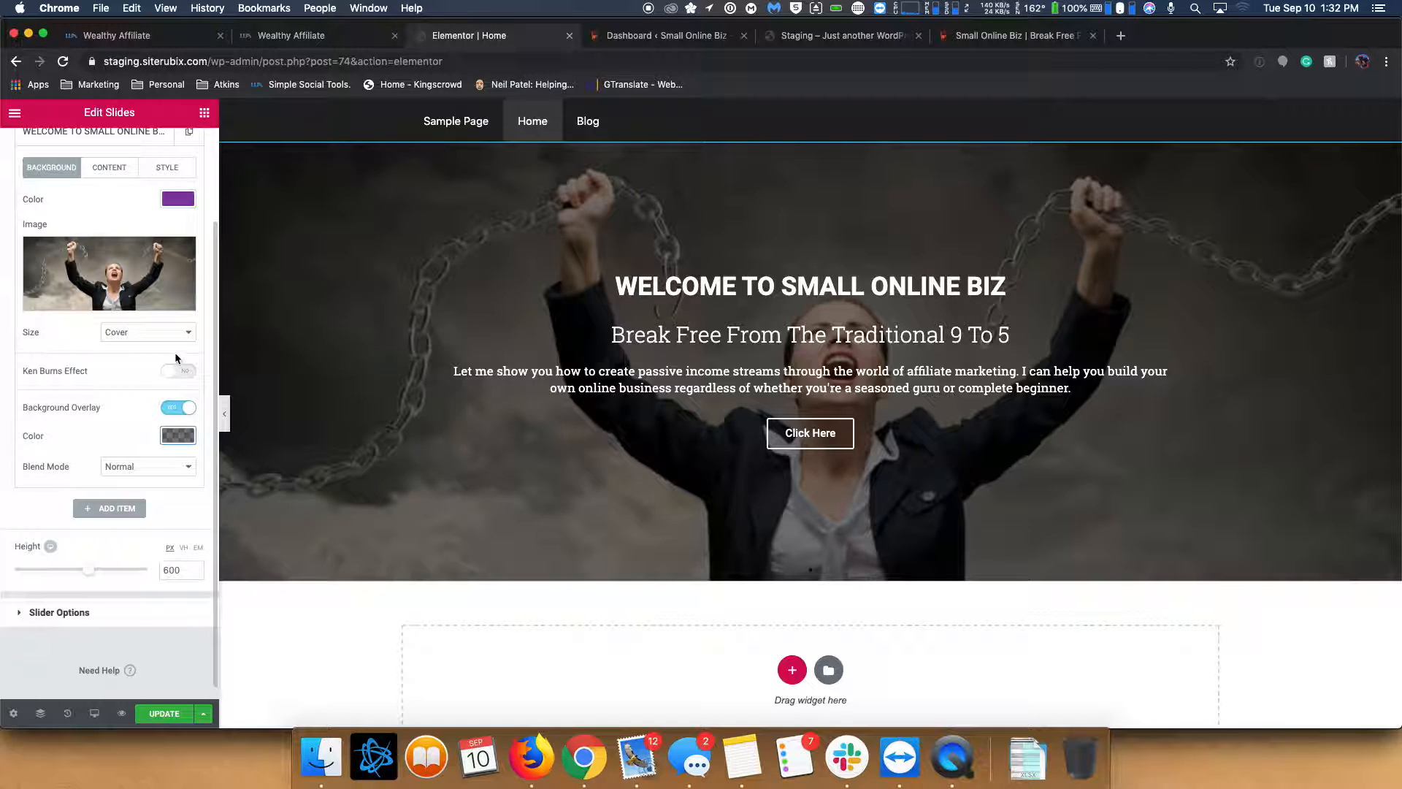
pyautogui.click(159, 468)
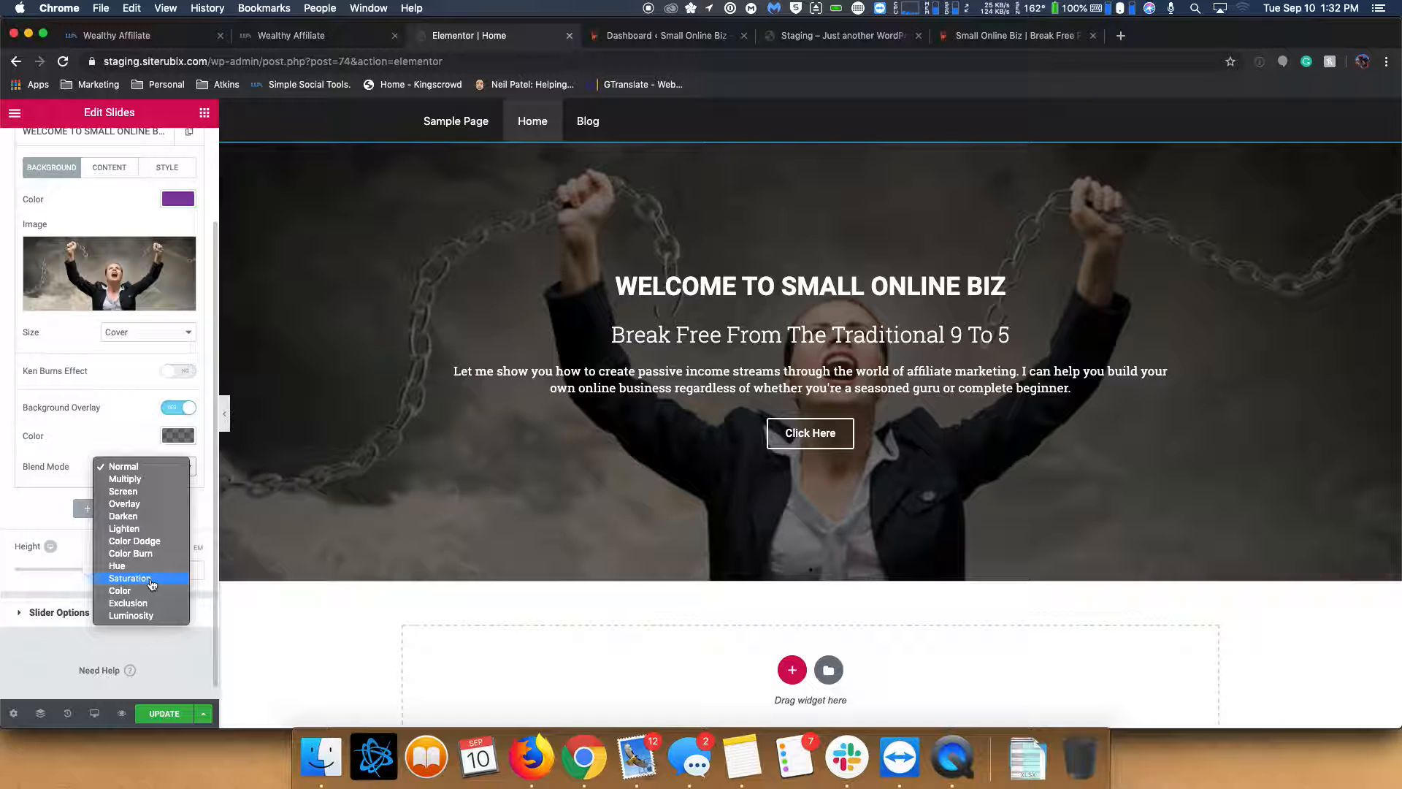
pyautogui.click(114, 421)
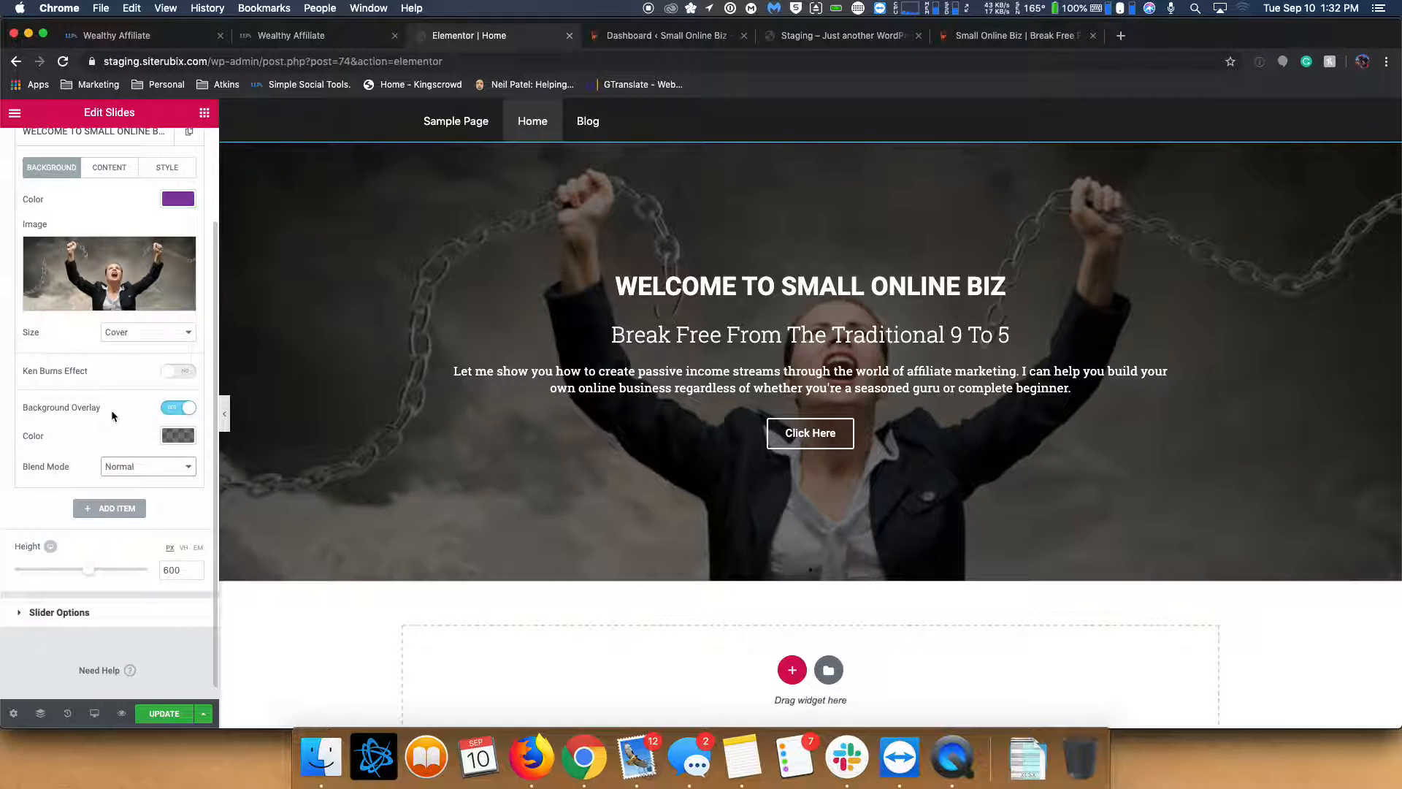
# - Set the slide's button text to "Learn More"
pyautogui.click(117, 169)
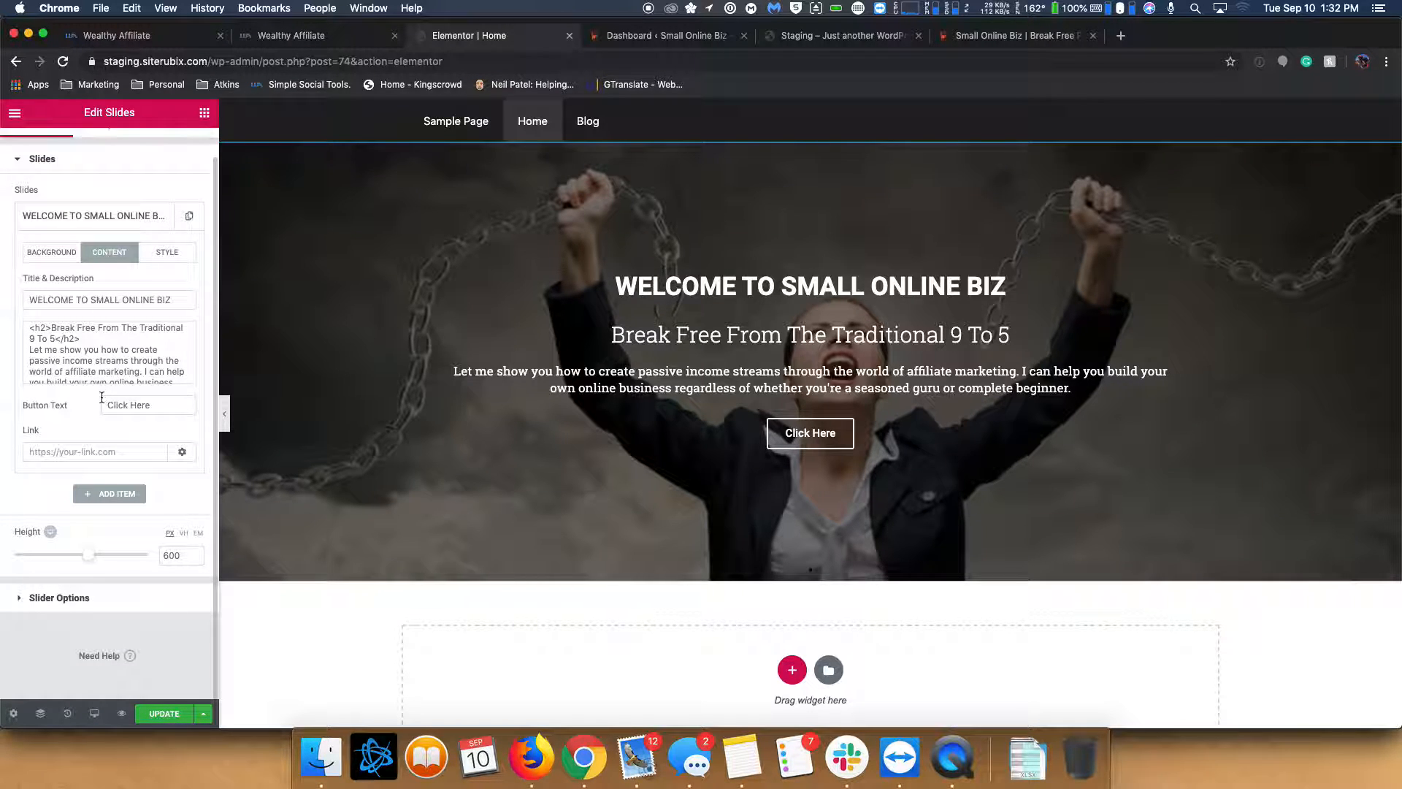
pyautogui.moveTo(182, 407); pyautogui.dragTo(69, 391)
pyautogui.write('Learn More')
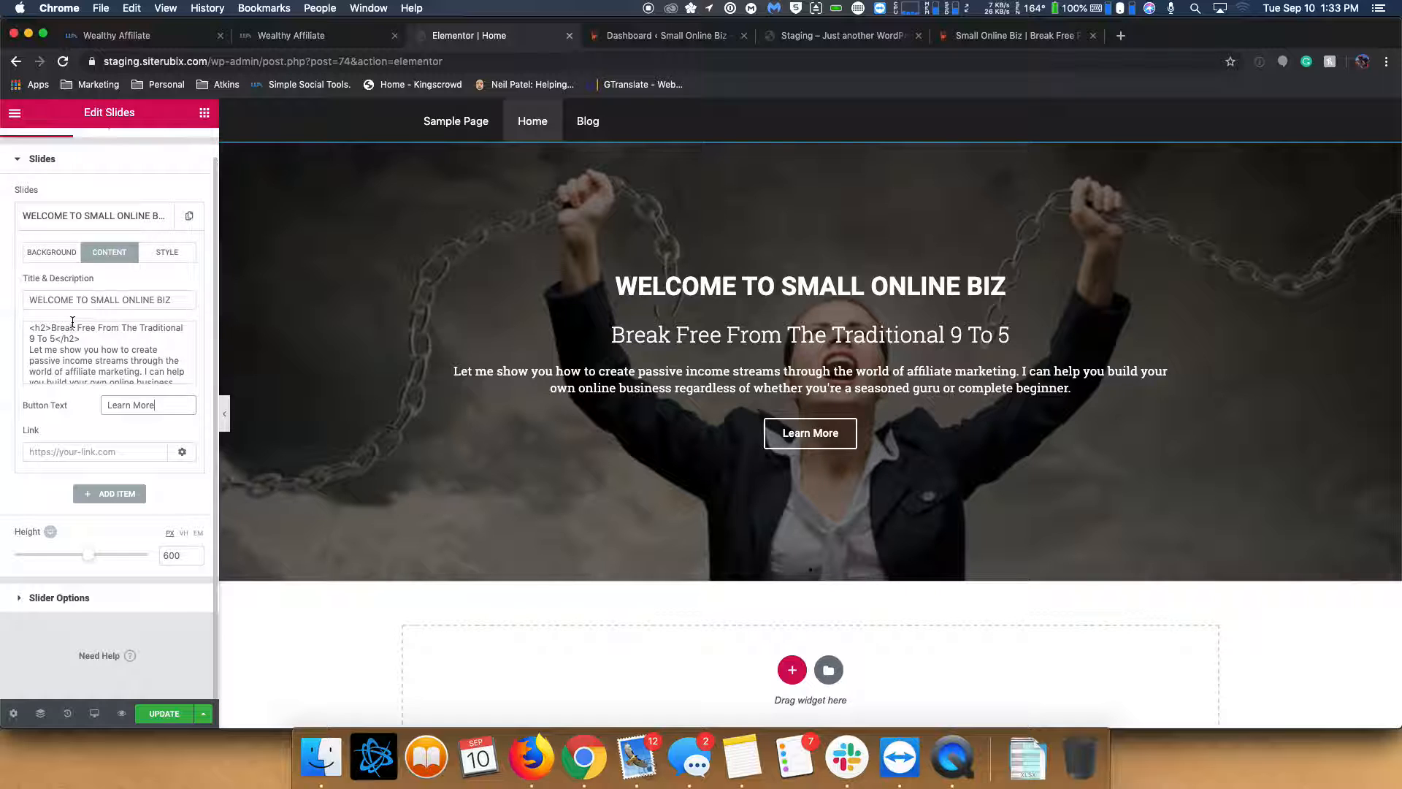
# - Duplicate the finished slide twice to make three slides and page through them in the preview
pyautogui.click(19, 160)
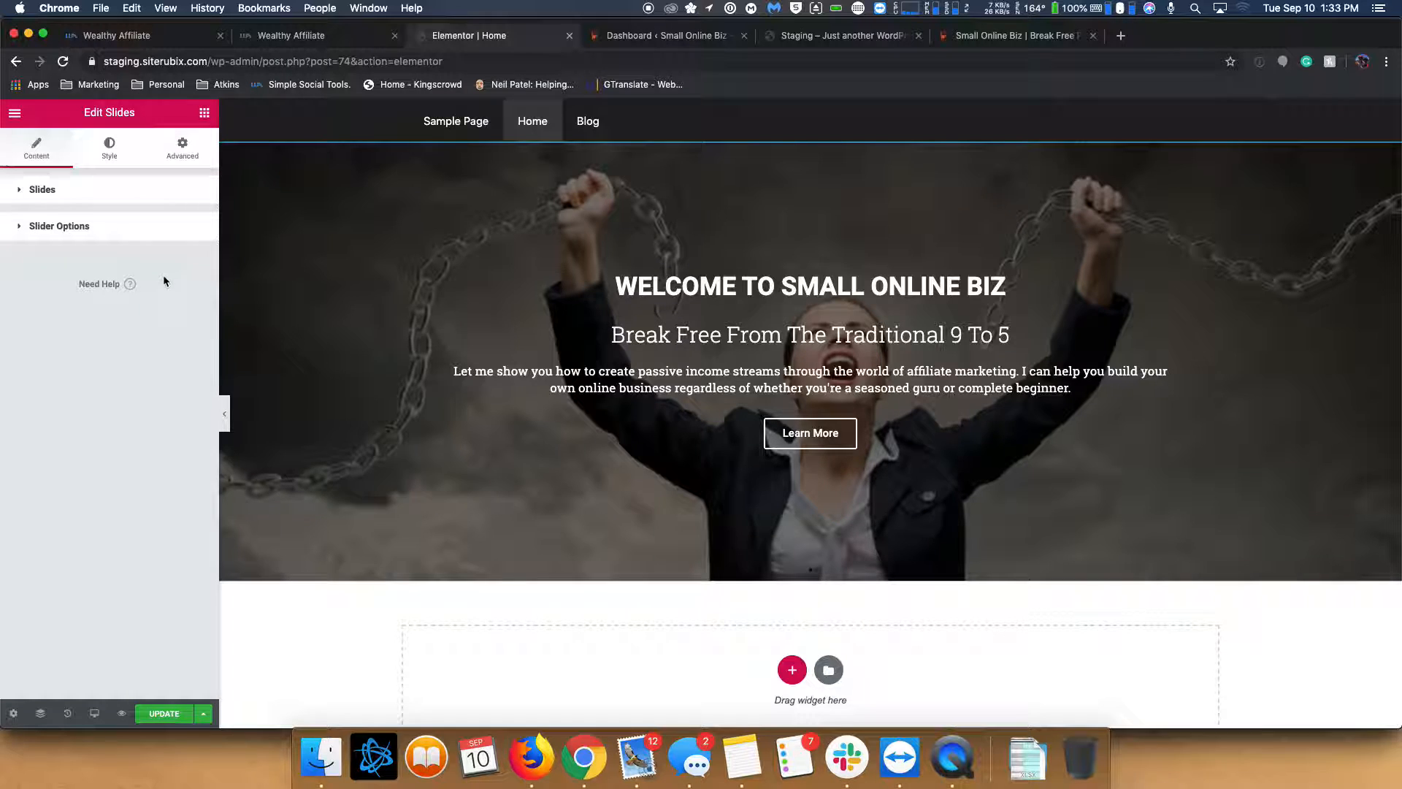
pyautogui.click(19, 191)
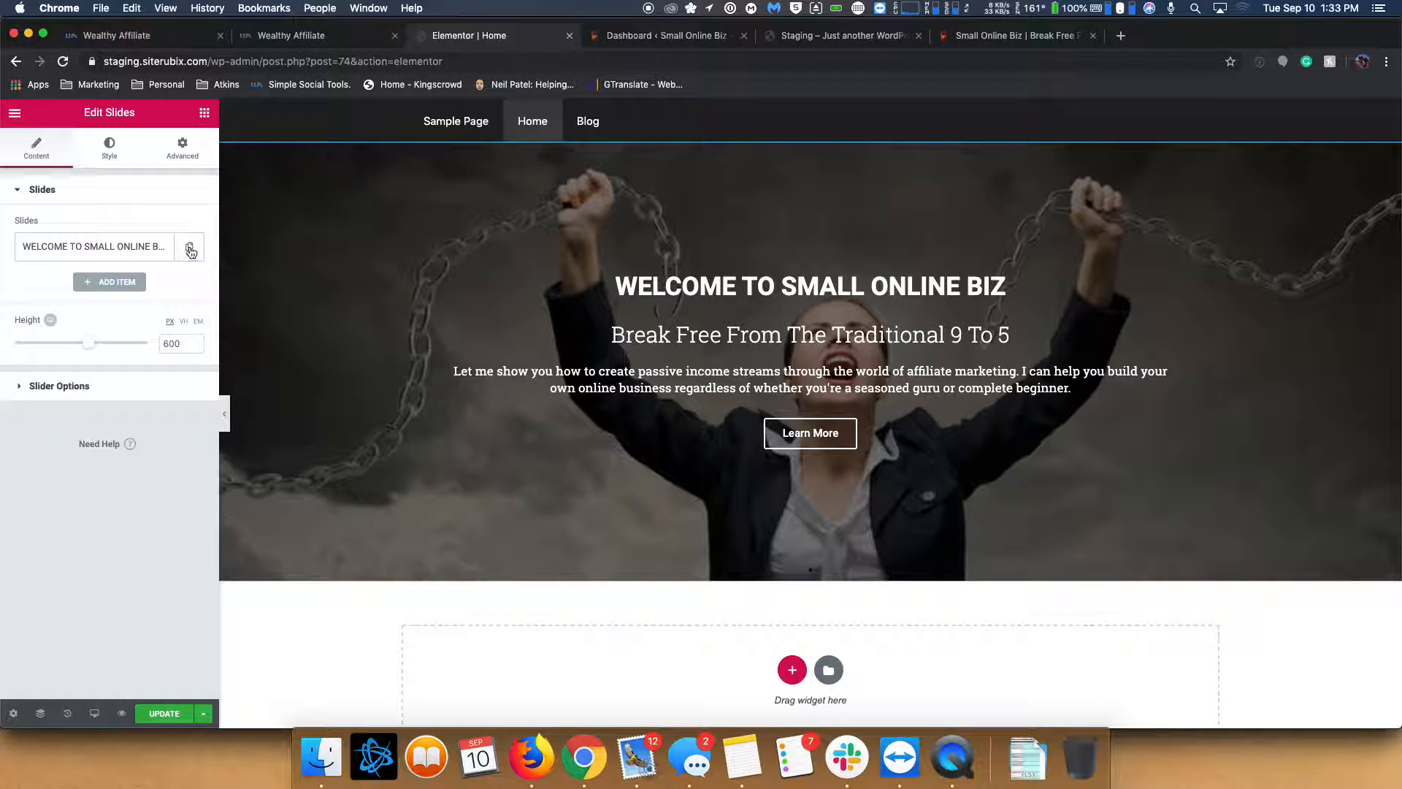
pyautogui.click(159, 246)
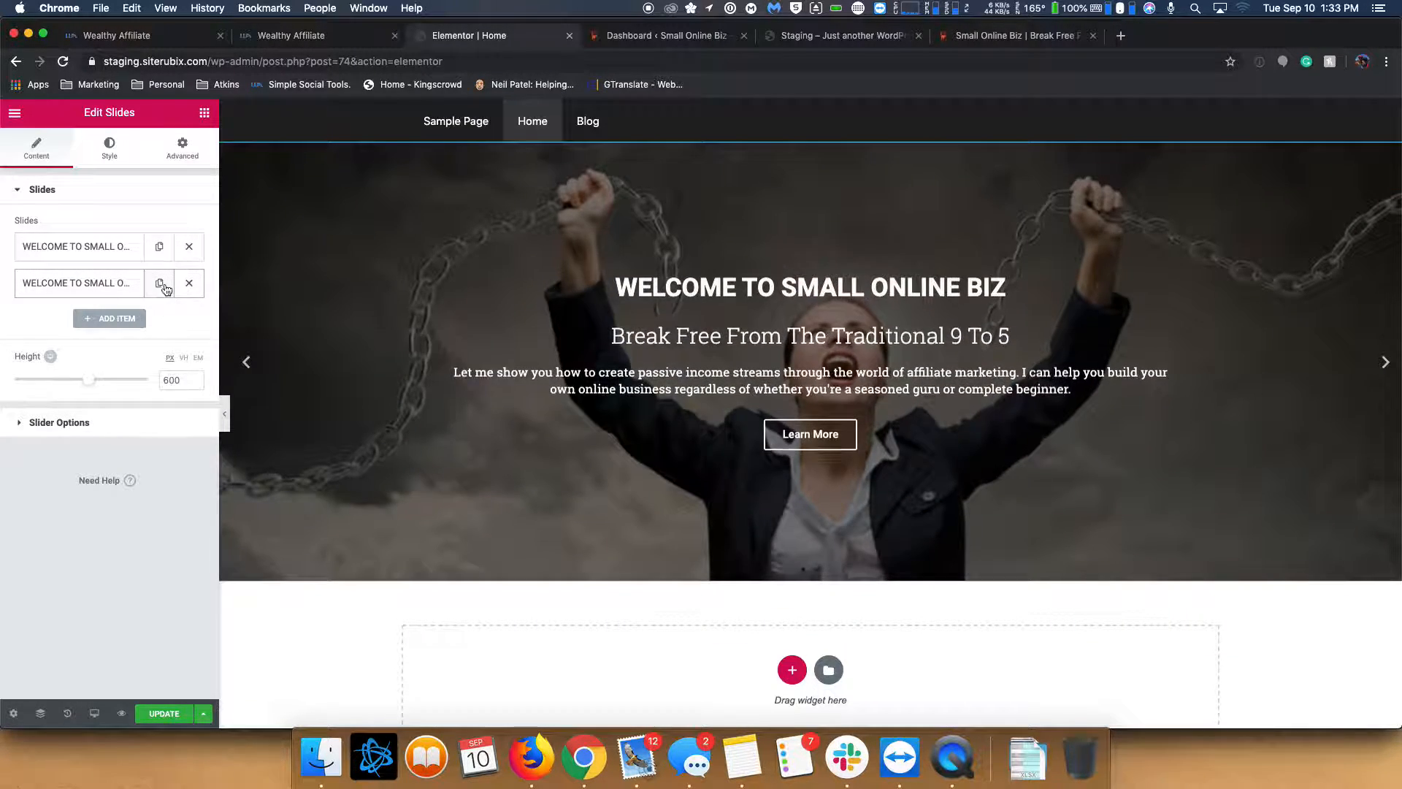
pyautogui.click(160, 283)
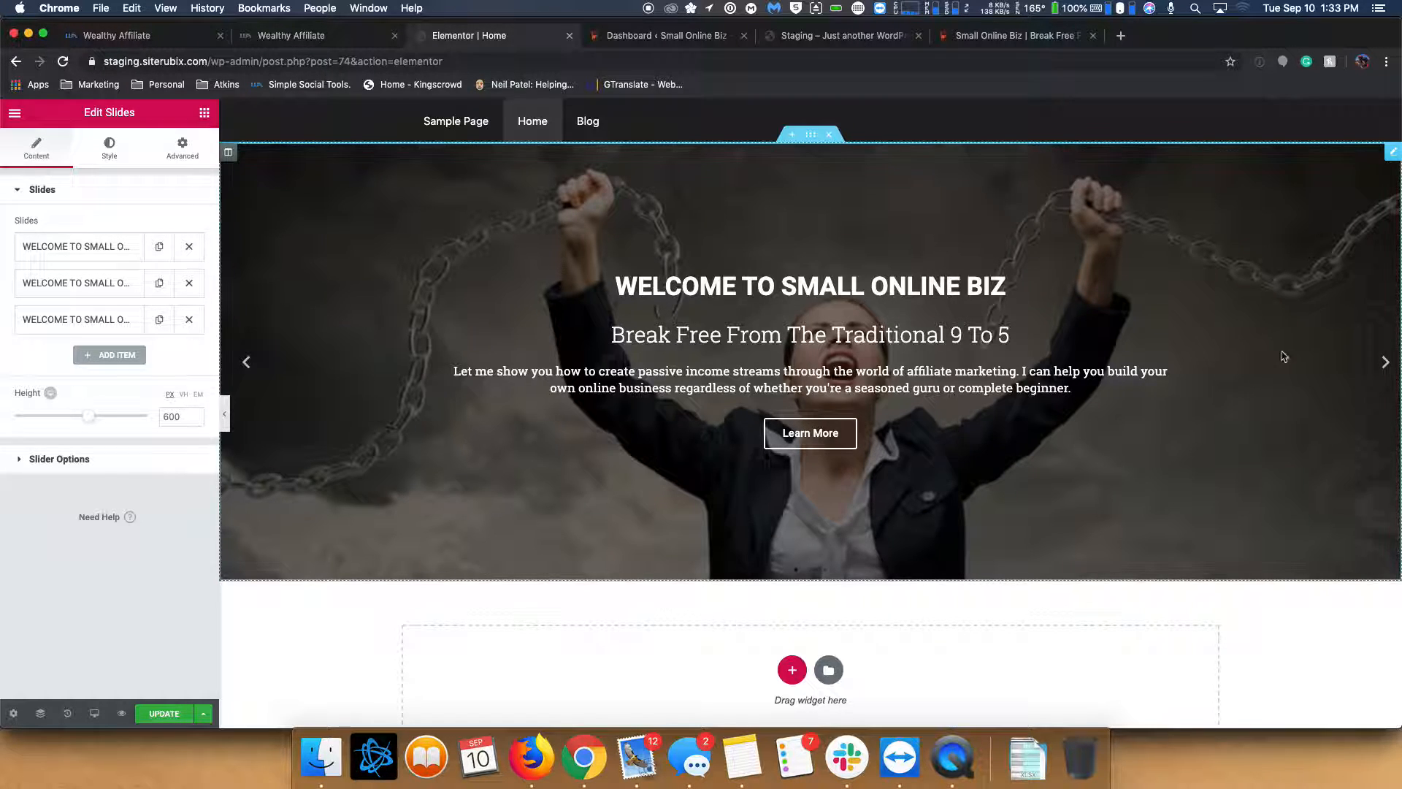
pyautogui.click(1385, 363)
pyautogui.click(1385, 363)
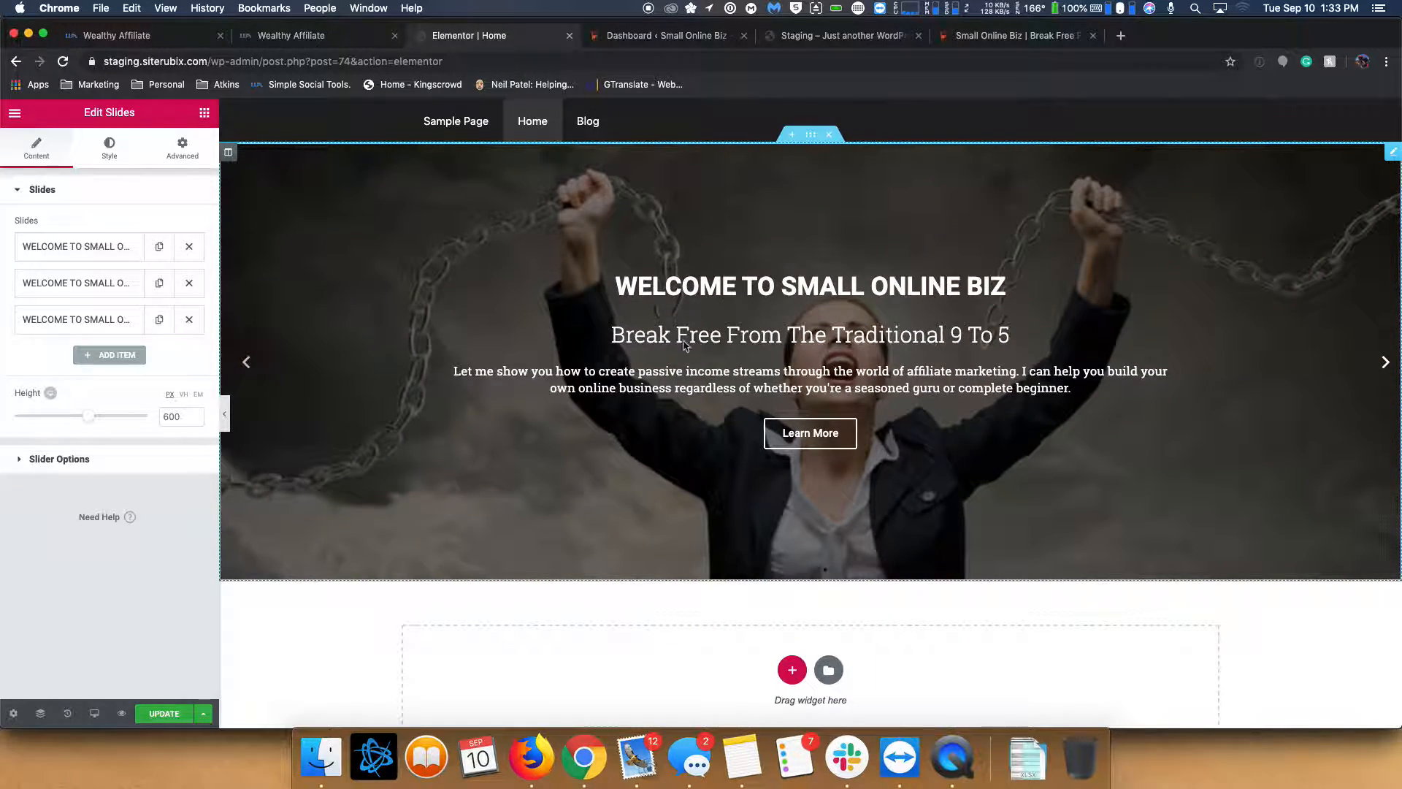
# - Upload affiliate-marketing.jpeg from the Elementor How-to folder for the second slide's background image
pyautogui.click(76, 282)
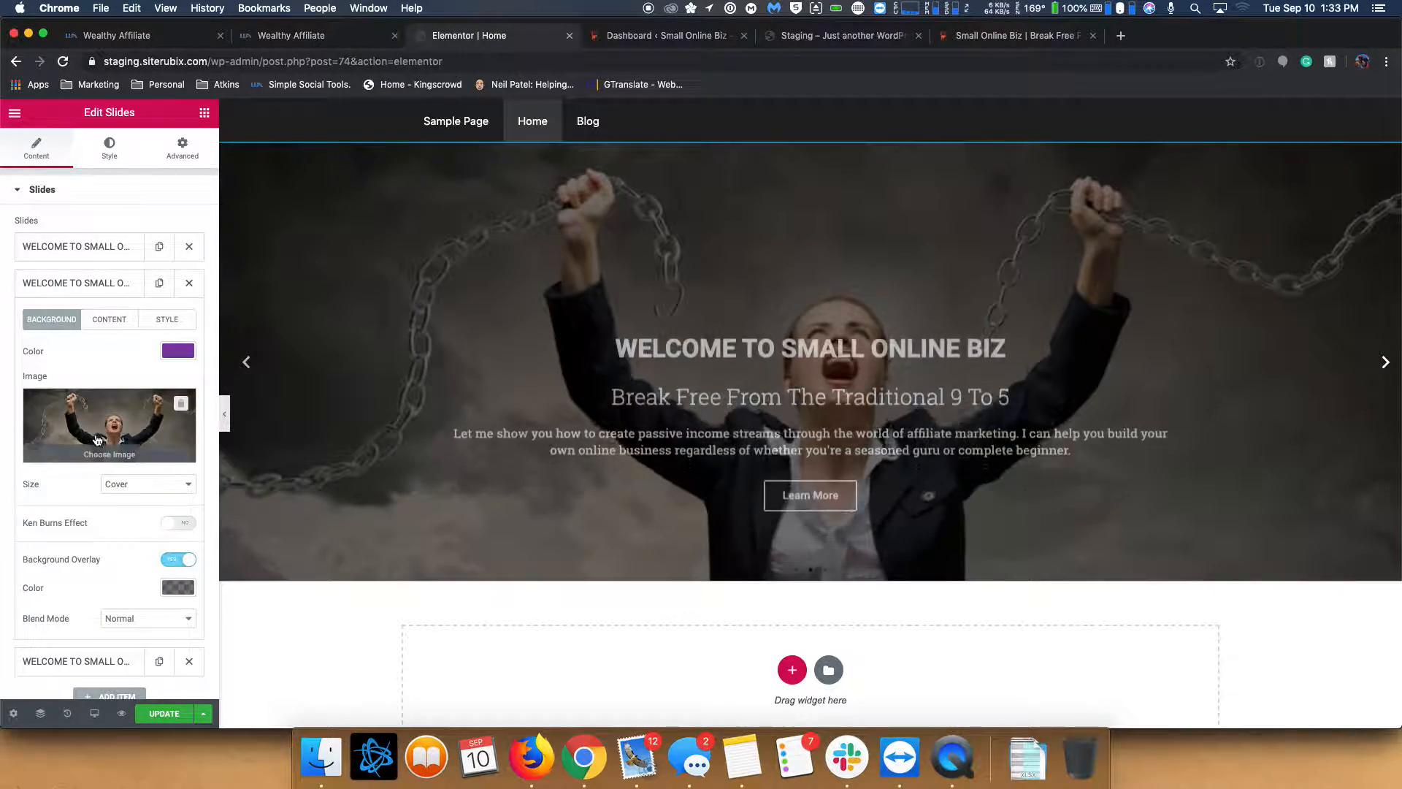
pyautogui.click(141, 429)
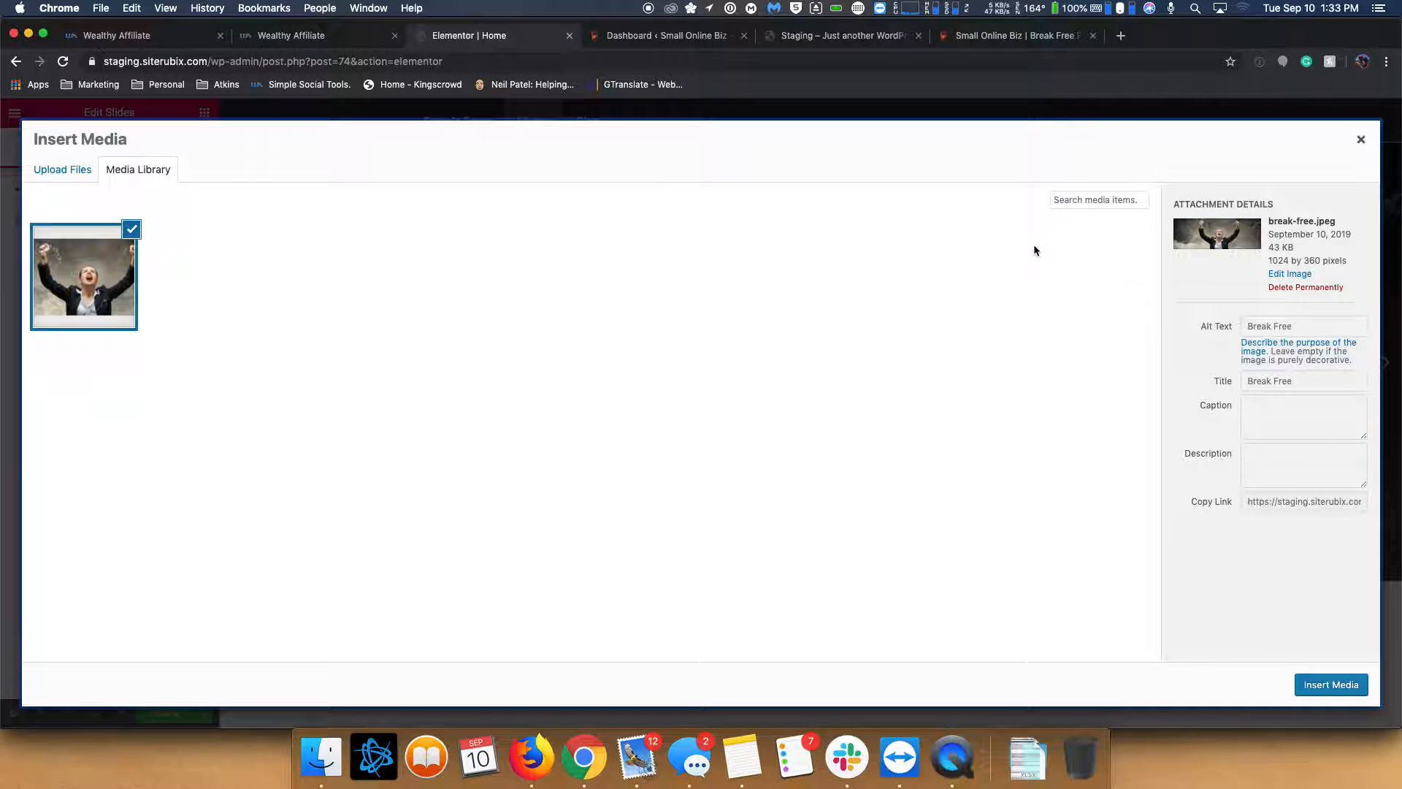
pyautogui.click(59, 171)
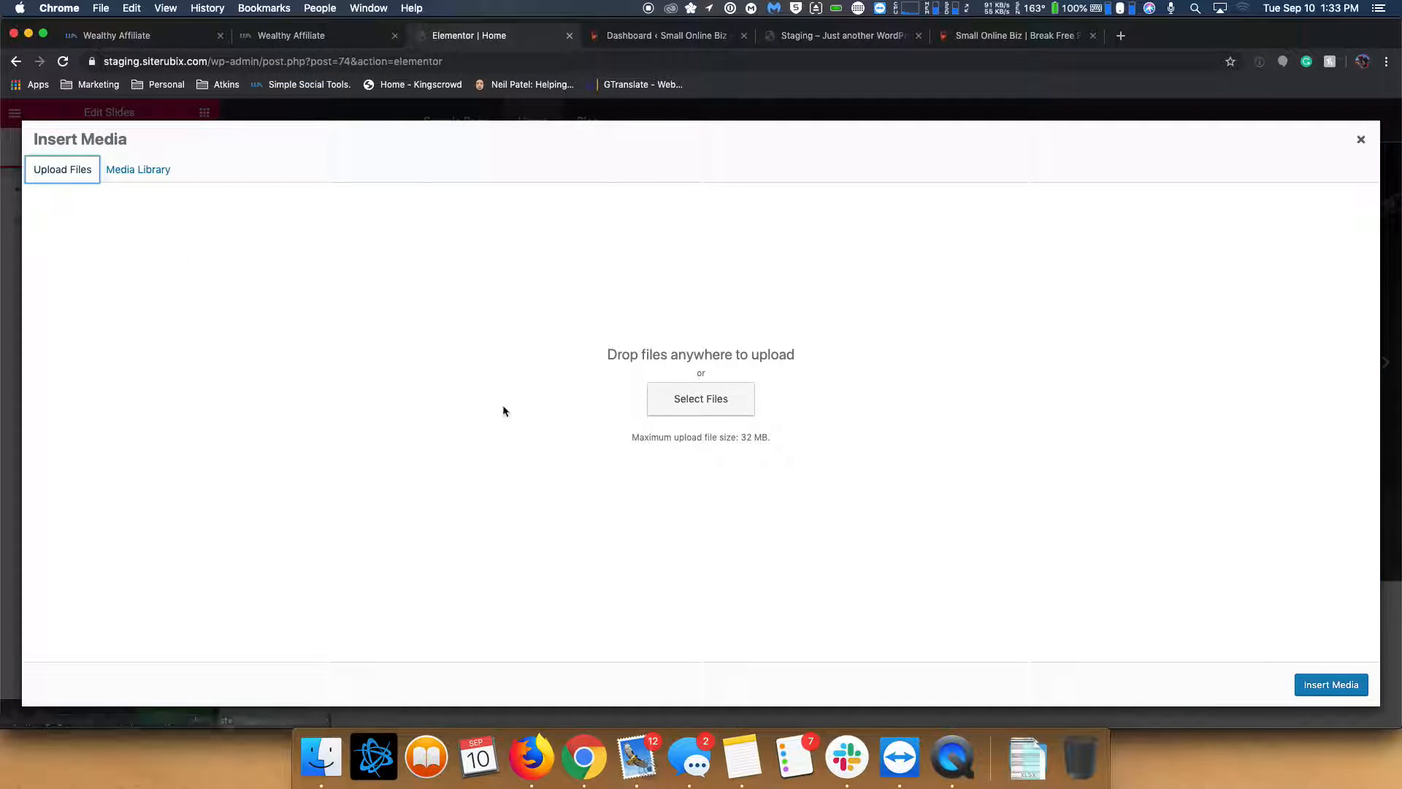
pyautogui.click(684, 395)
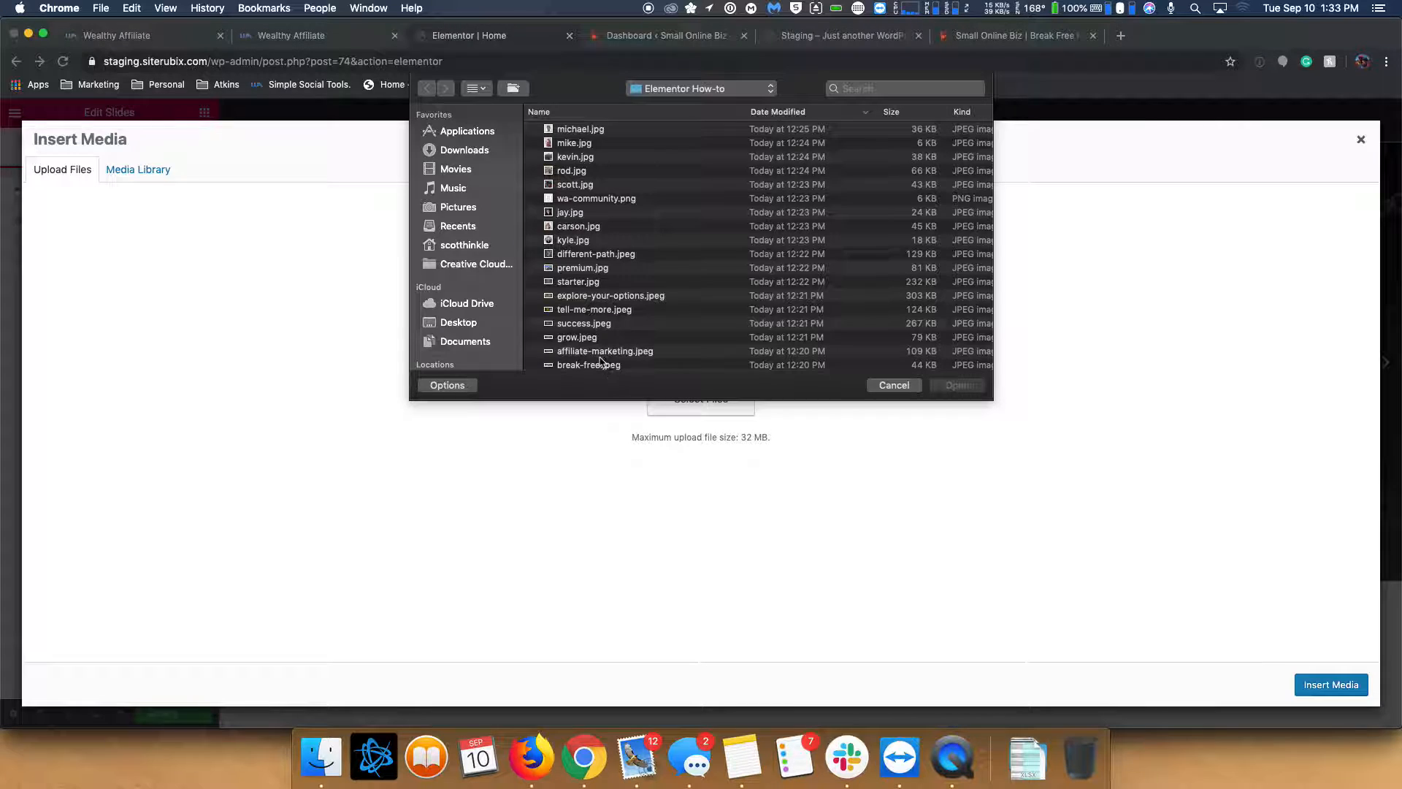
pyautogui.click(600, 351)
pyautogui.click(965, 386)
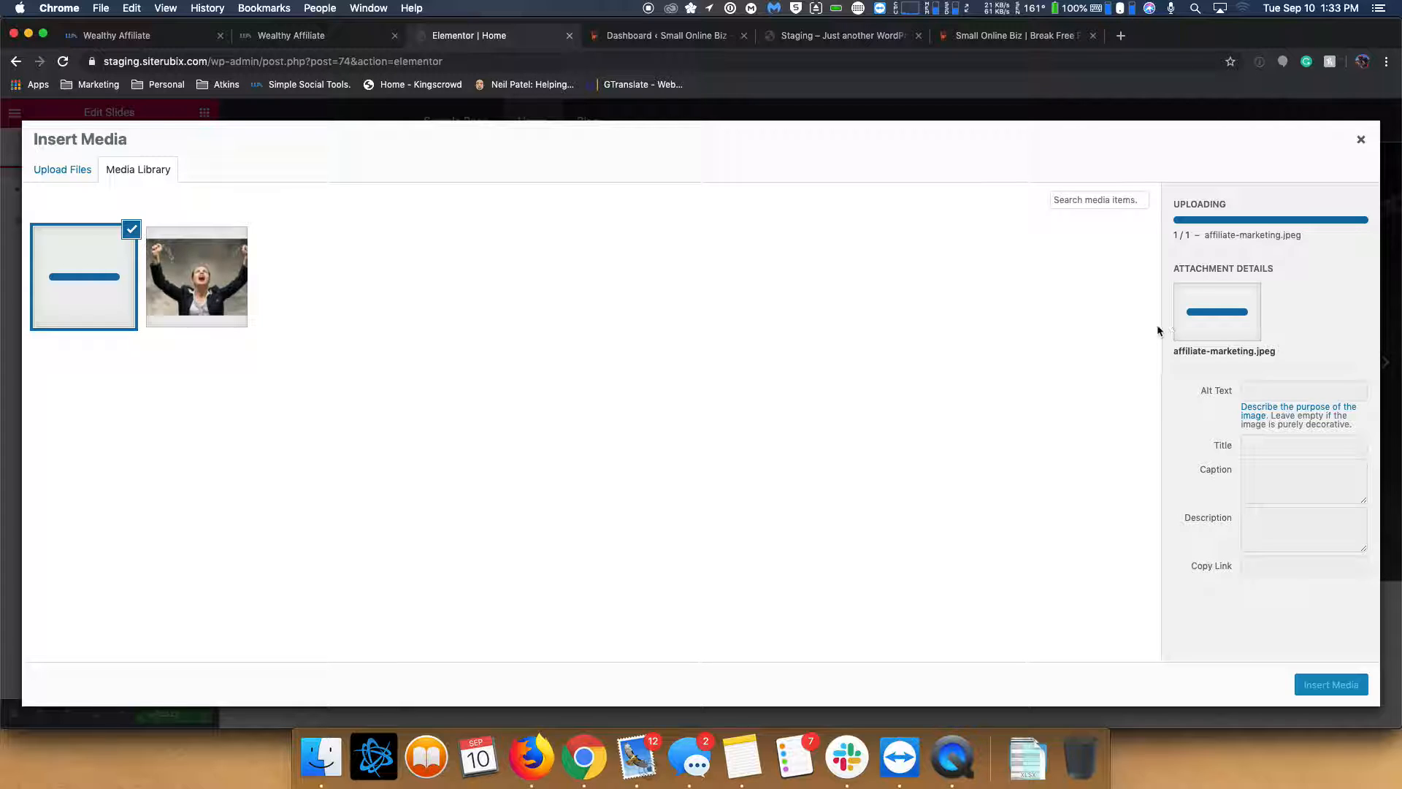
# - Set the uploaded image's alt text and title to "Affiliate Marketing" and insert it as the second slide's background
pyautogui.click(1282, 365)
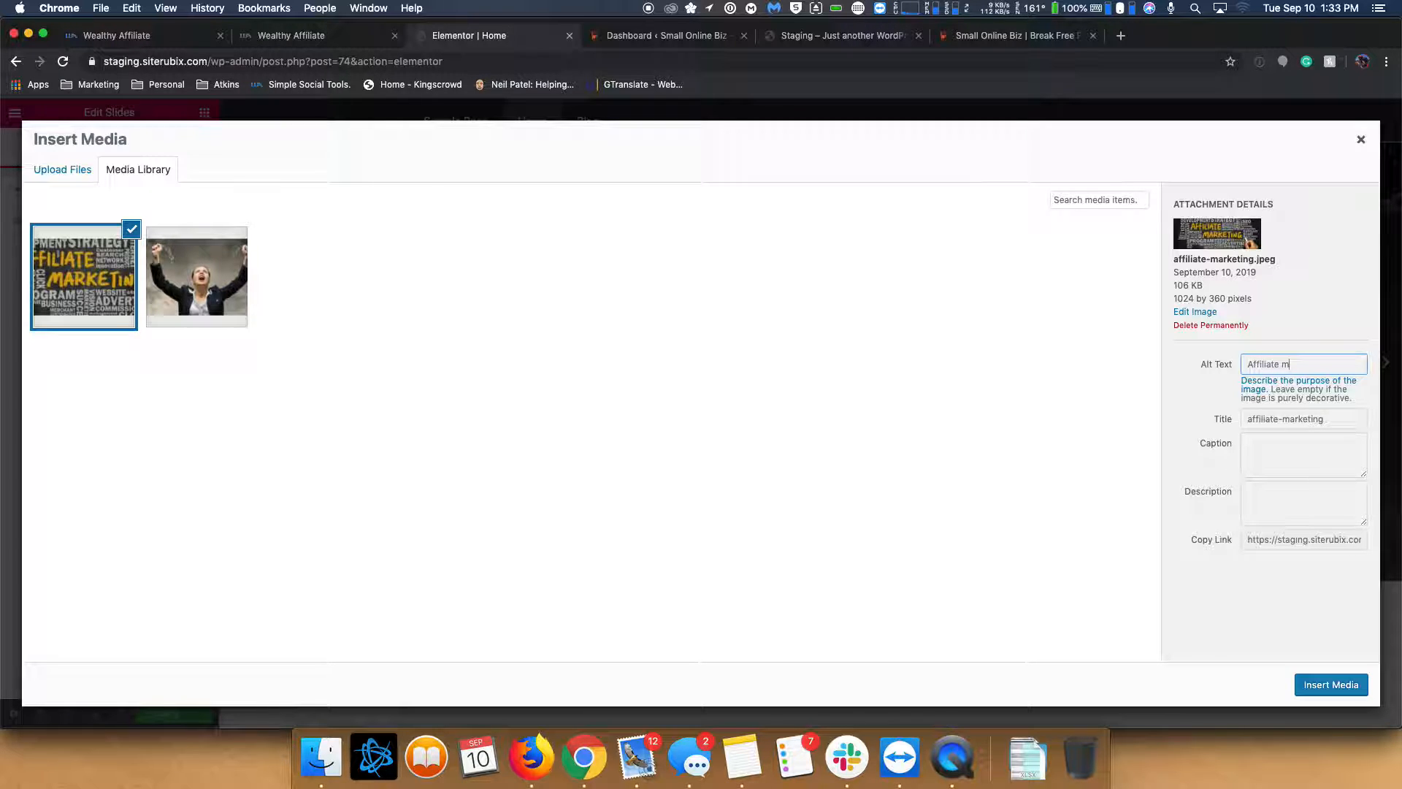
pyautogui.write('Affiliate Marketing')
pyautogui.press('super+a')
pyautogui.press('super+c')
pyautogui.press('Tab')
pyautogui.press('super+v')
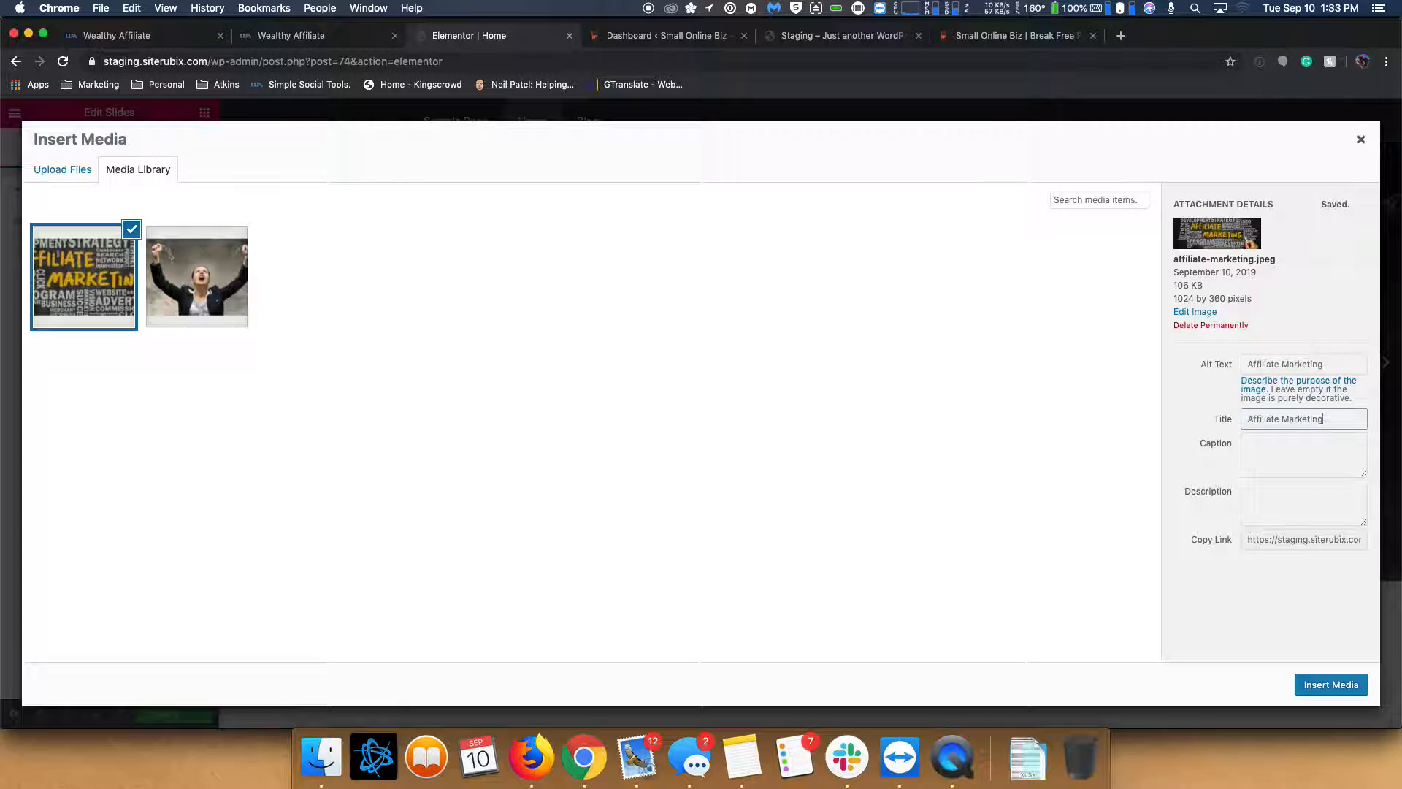
pyautogui.click(1327, 684)
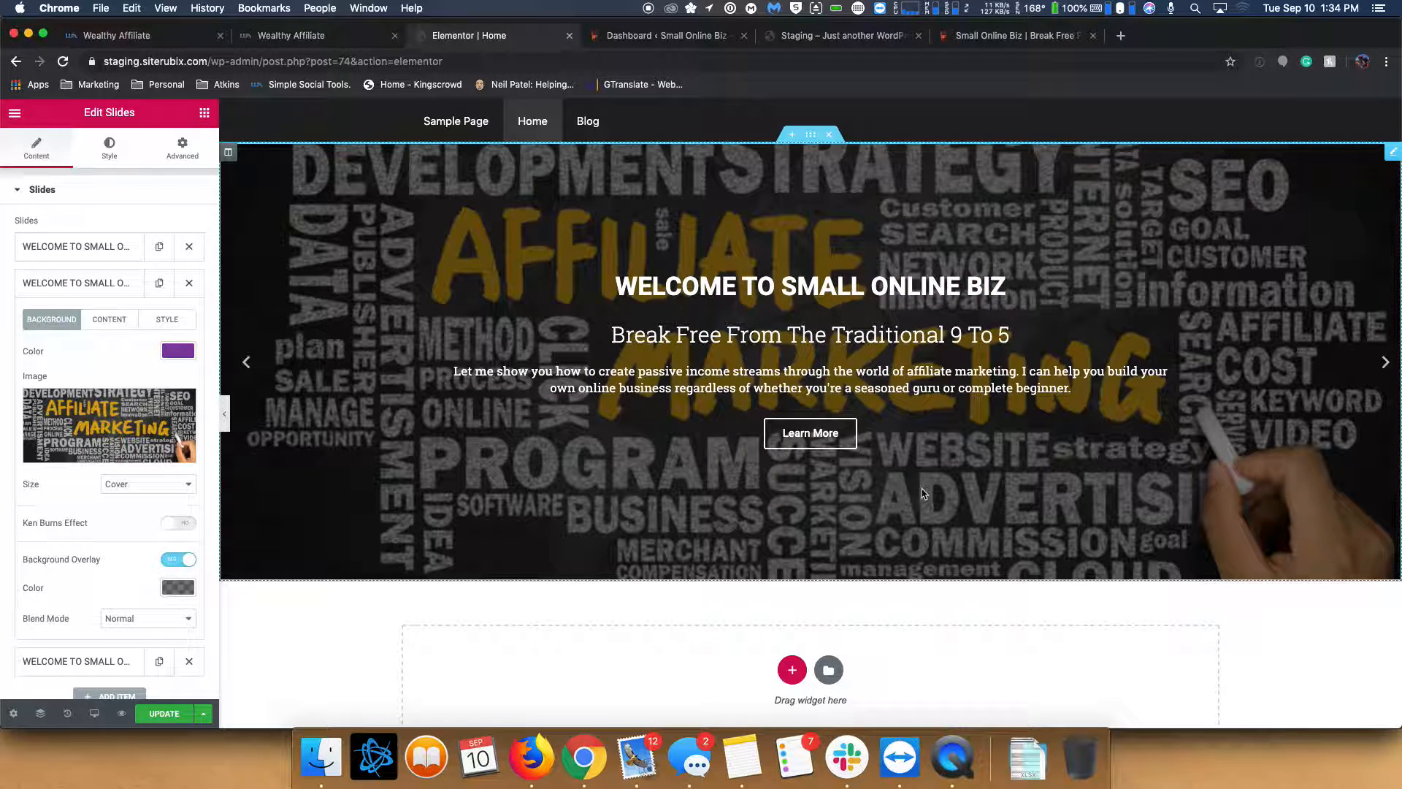
# - Copy the heading "LEARN TO LEVERAGE AFFILIATE MARKETING" from the live site's second slide into the second slide's title
pyautogui.click(116, 326)
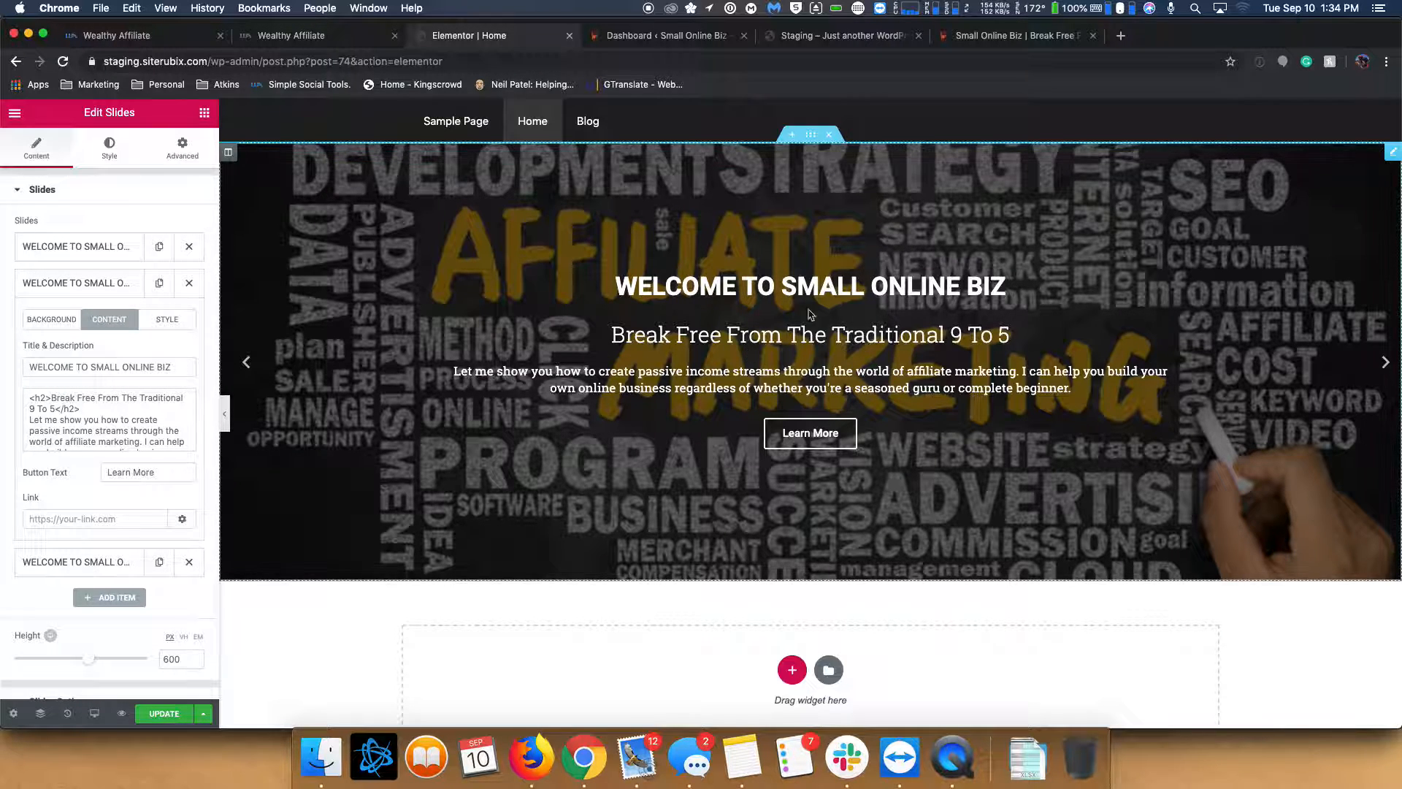
pyautogui.click(1015, 35)
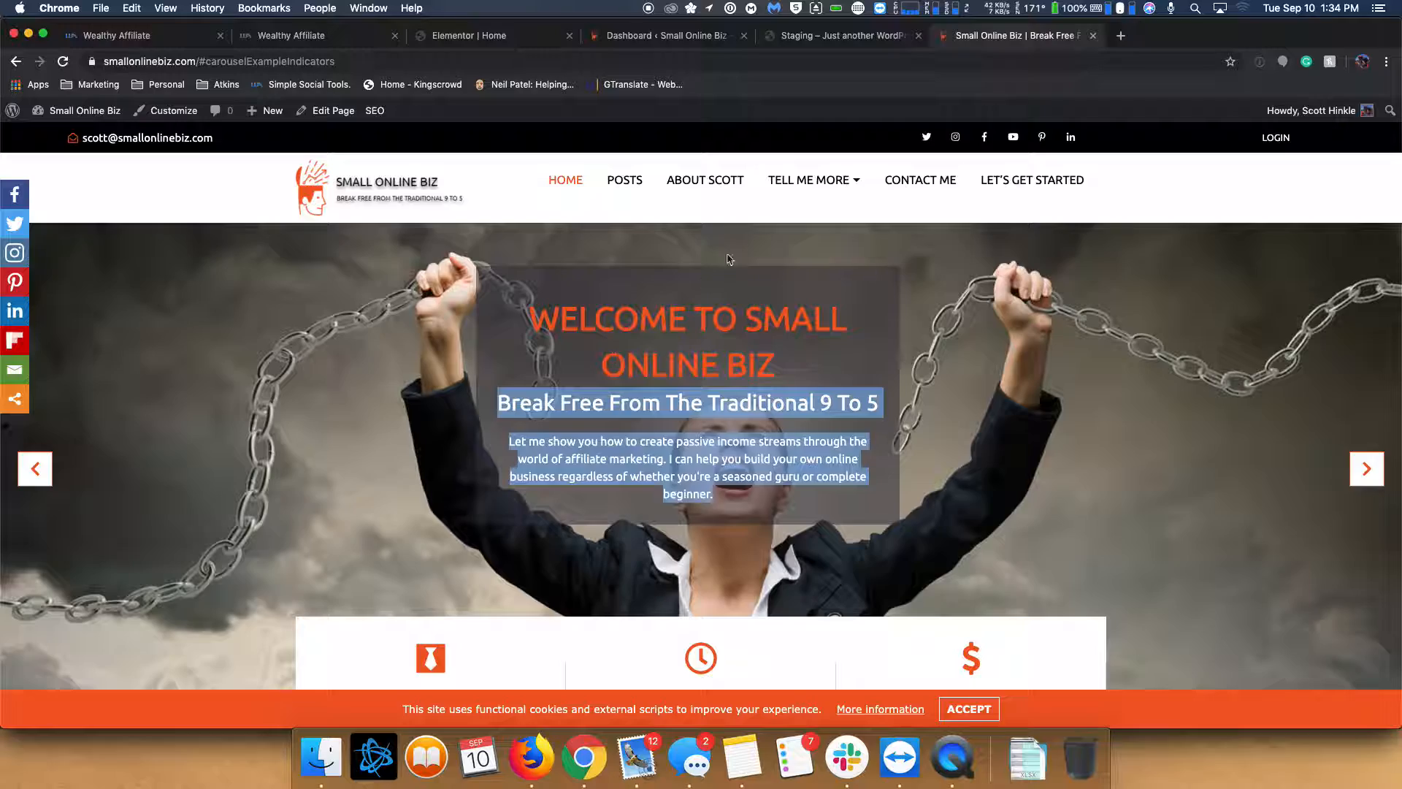
pyautogui.click(1349, 482)
pyautogui.moveTo(537, 314); pyautogui.dragTo(858, 365)
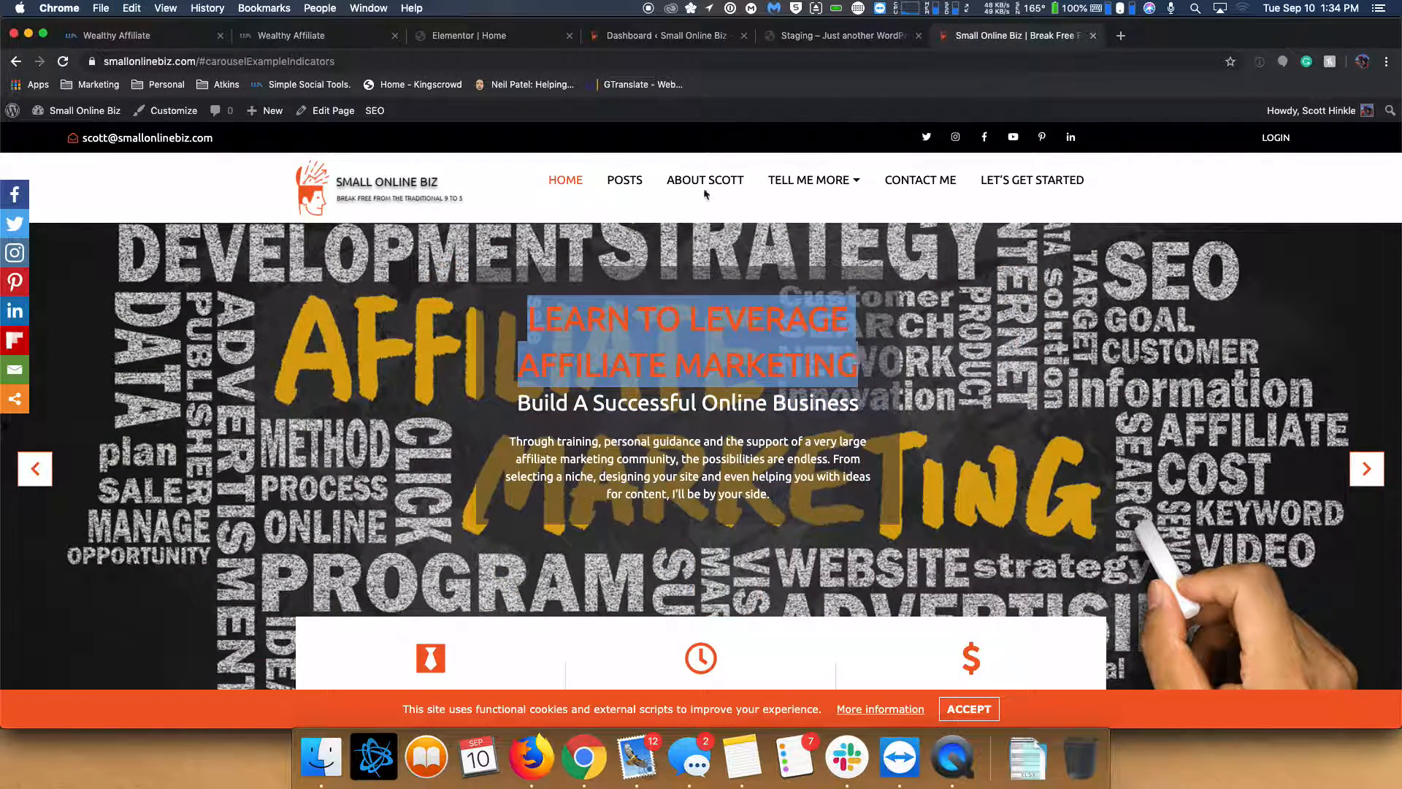
pyautogui.click(482, 37)
pyautogui.tripleClick(81, 368)
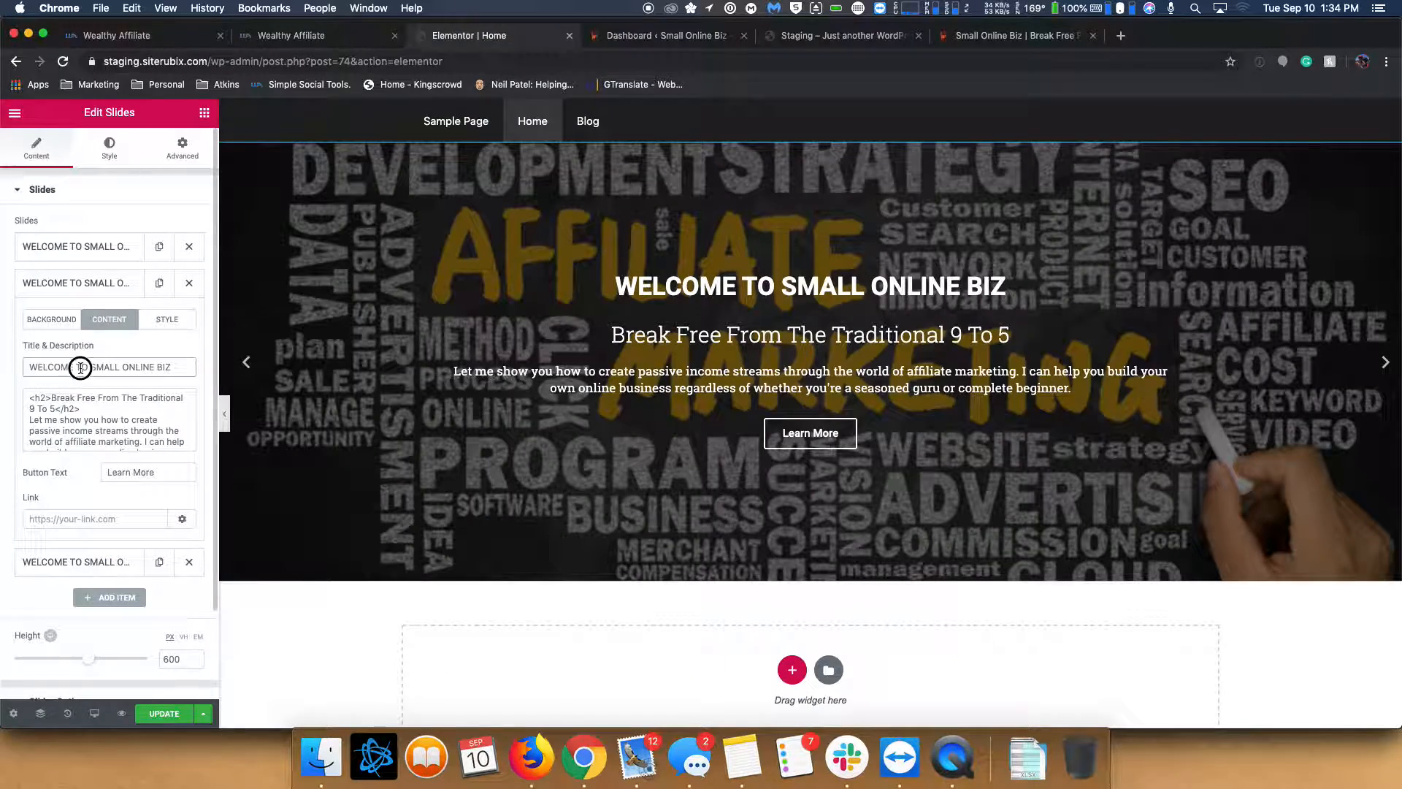
pyautogui.press('super+v')
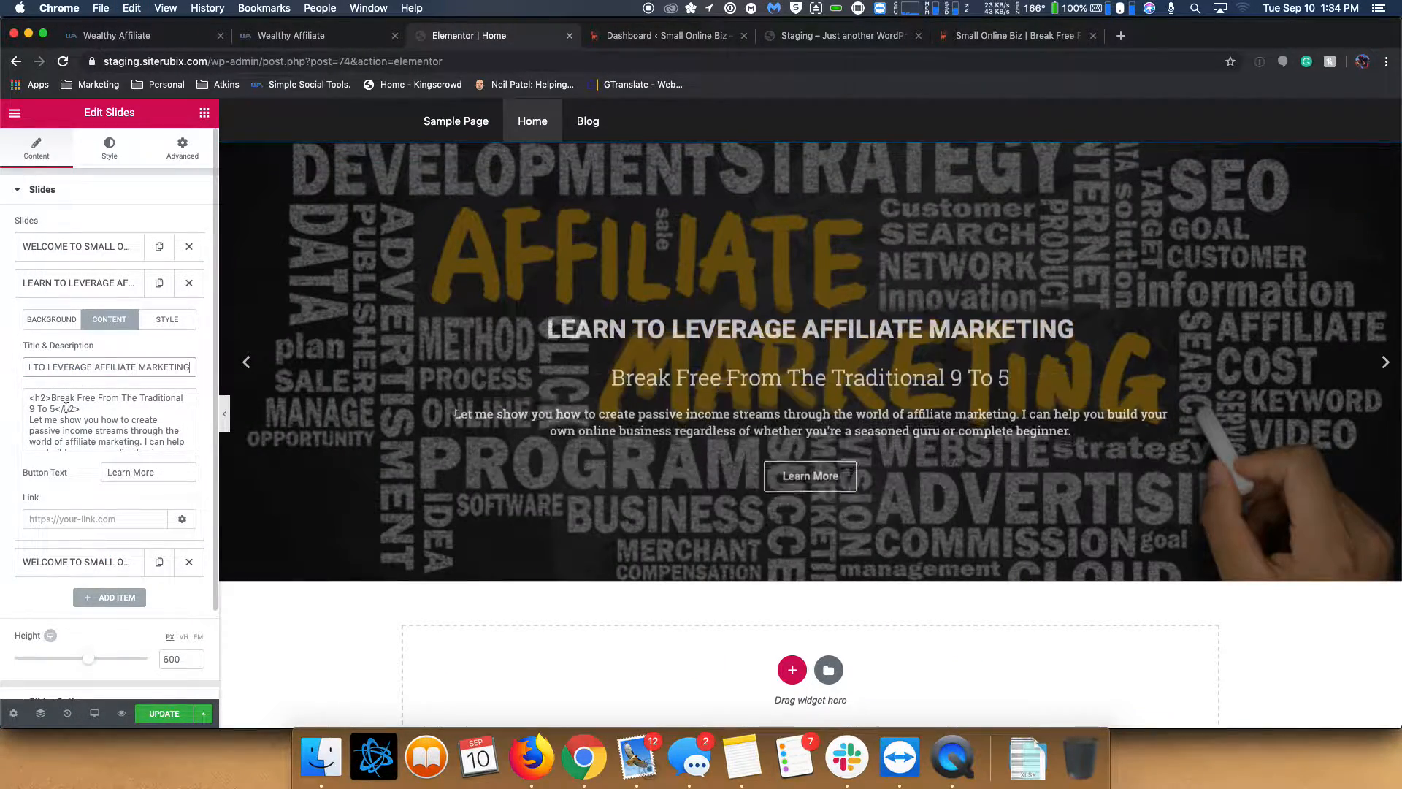
# - Replace the second slide's h2 subheading text with "Build A Successful Online Business" copied from the live site
pyautogui.click(49, 397)
pyautogui.moveTo(50, 398); pyautogui.dragTo(54, 409)
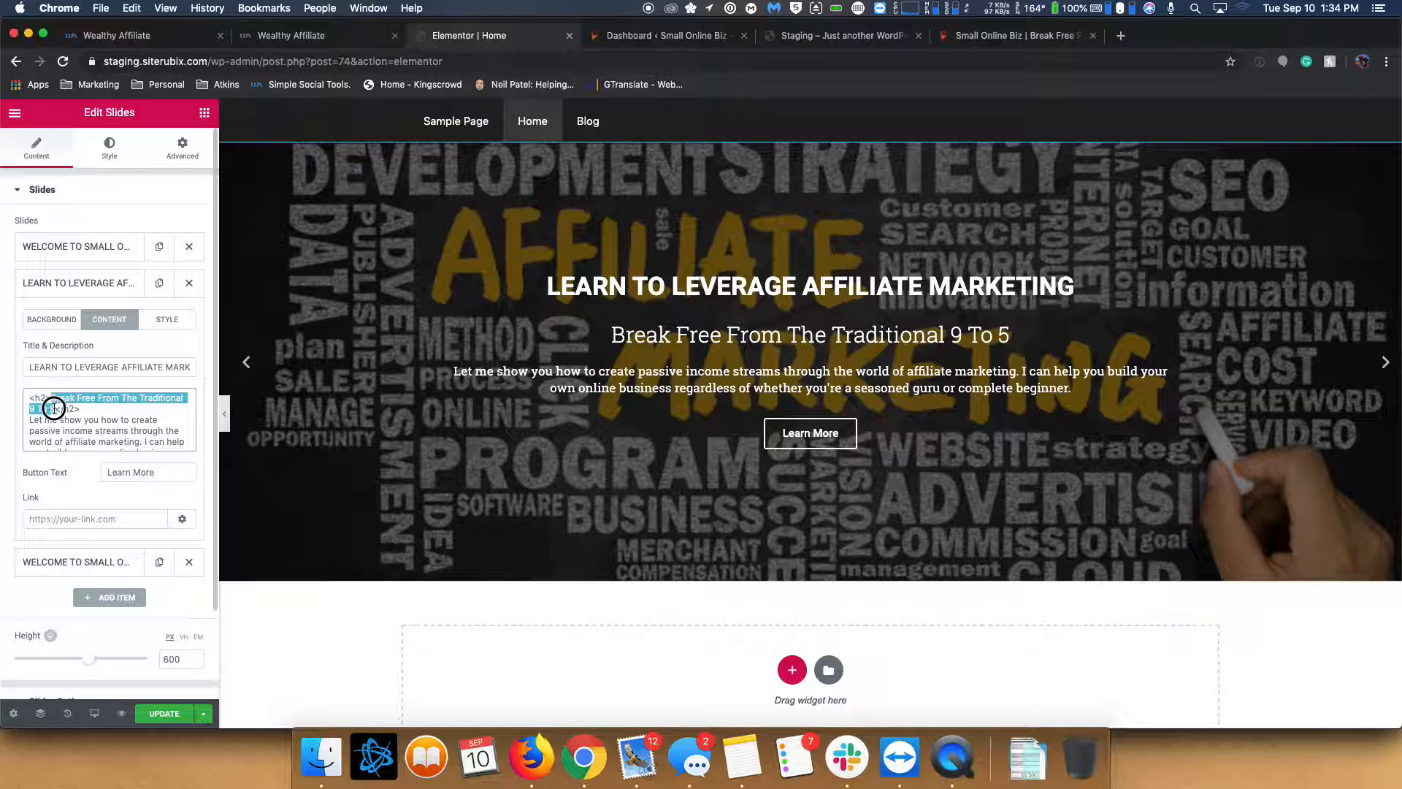
pyautogui.click(966, 41)
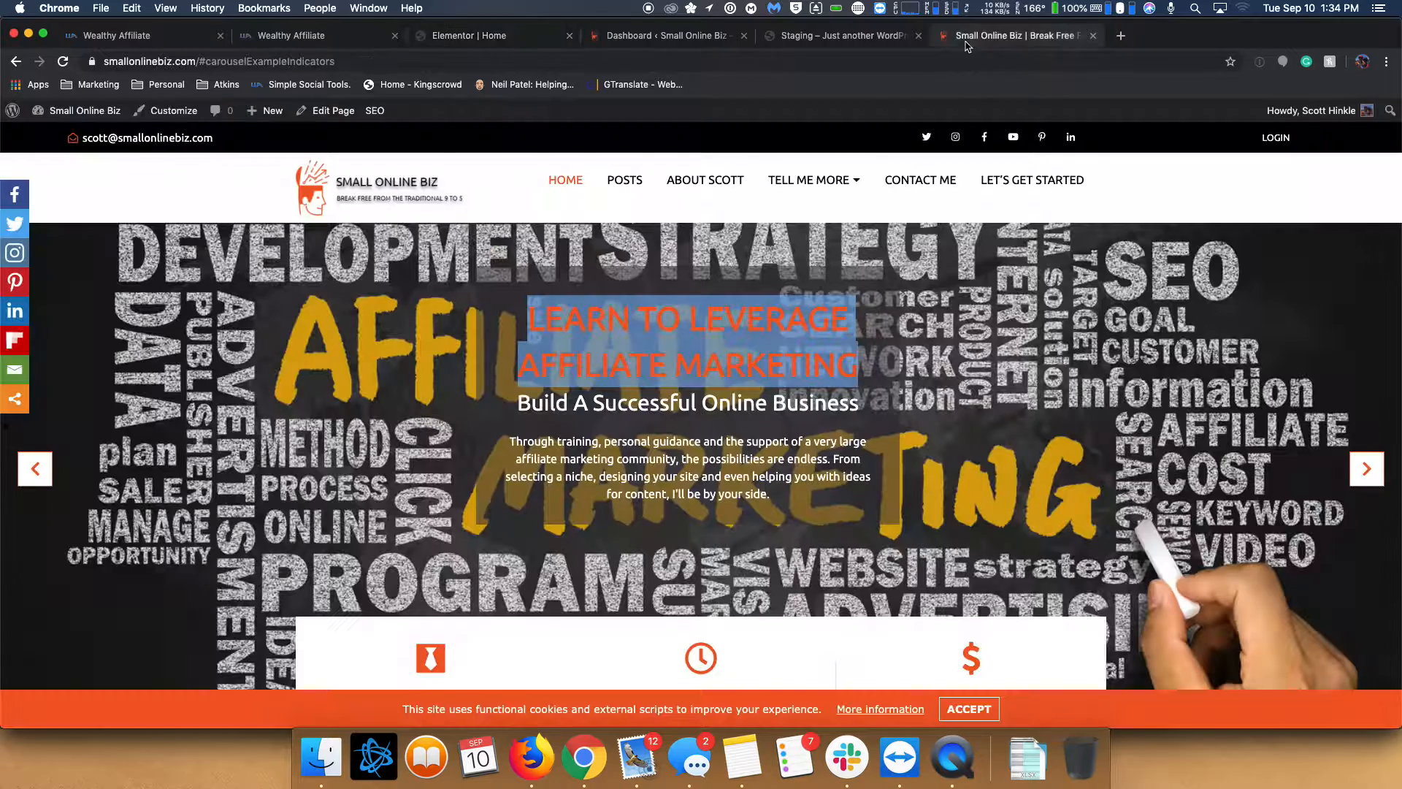
pyautogui.moveTo(518, 403); pyautogui.dragTo(858, 408)
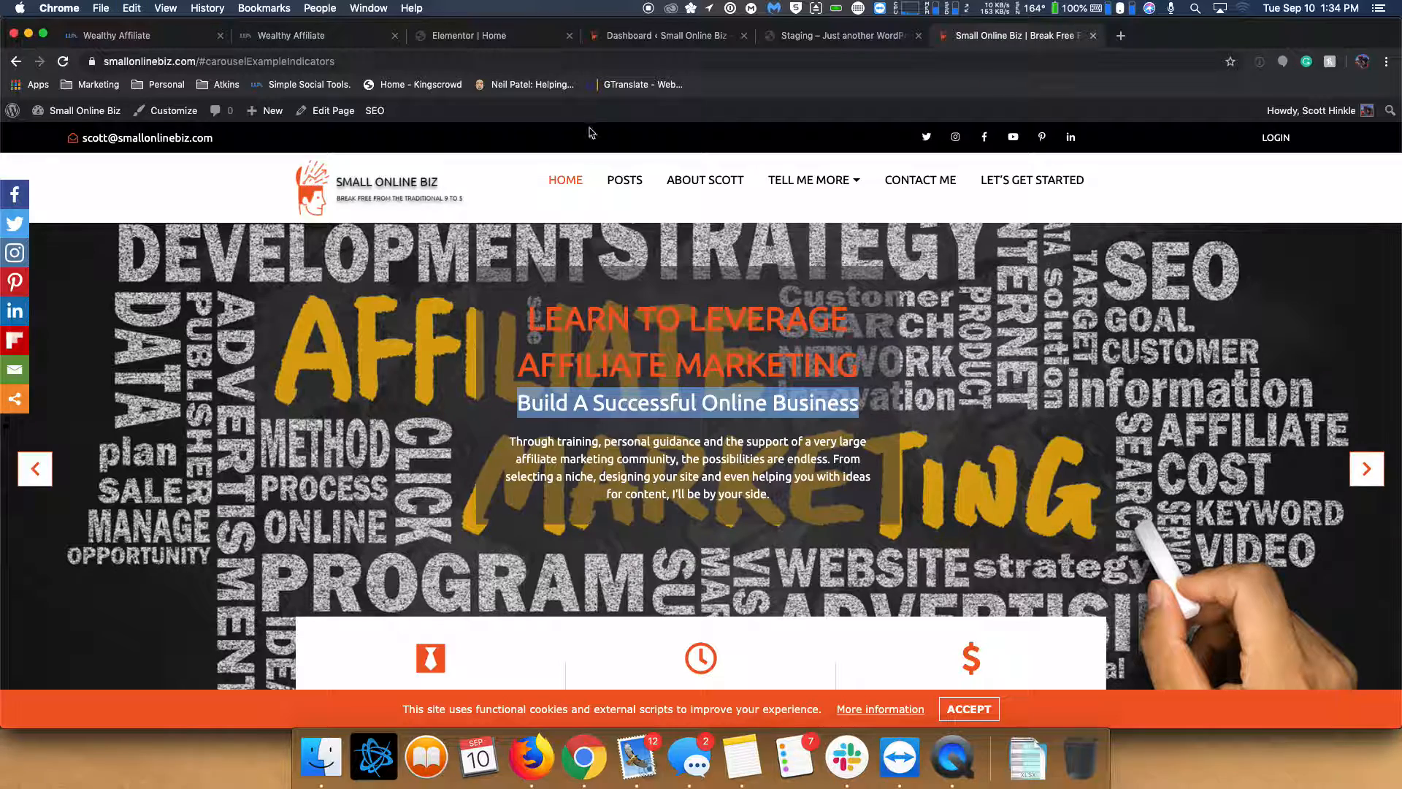
pyautogui.click(511, 38)
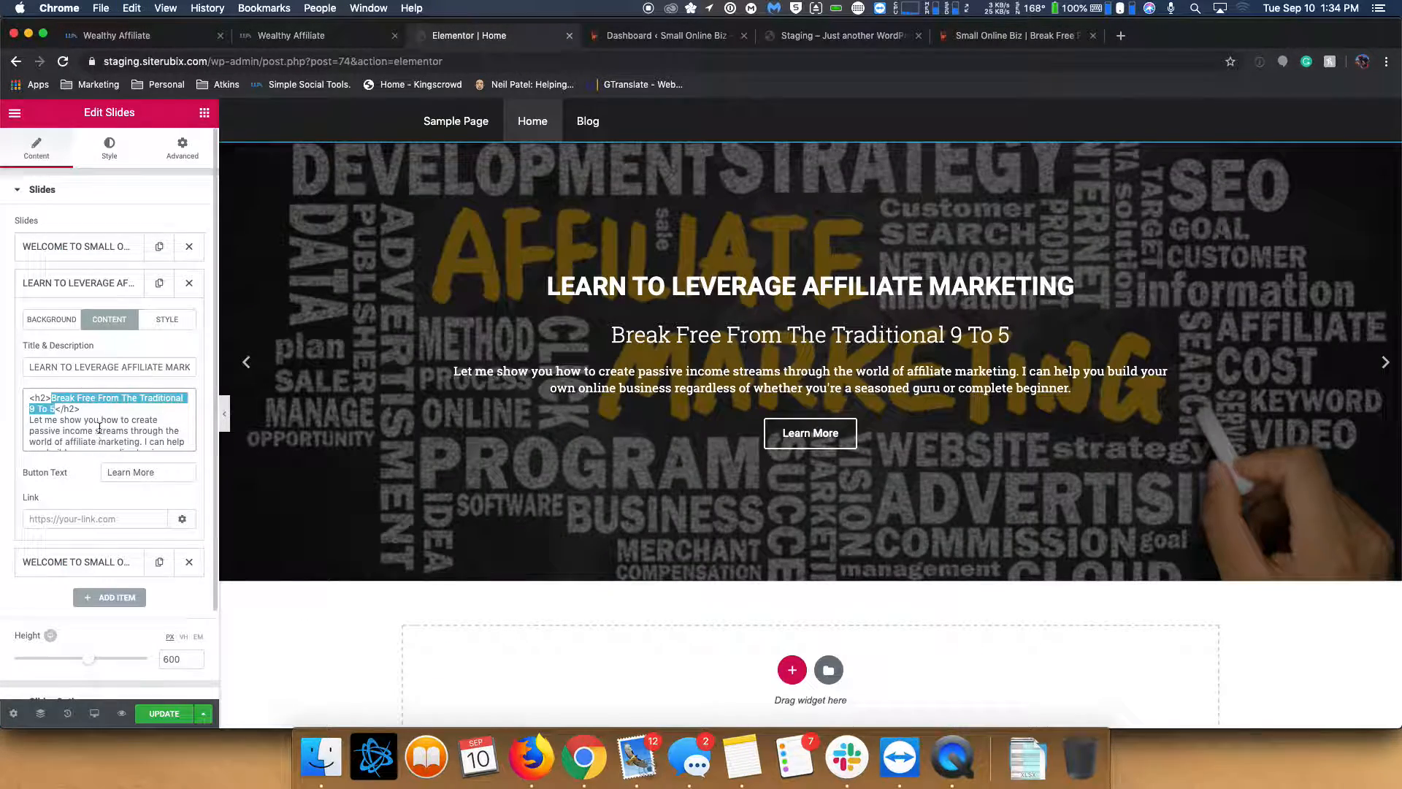
pyautogui.press('super+v')
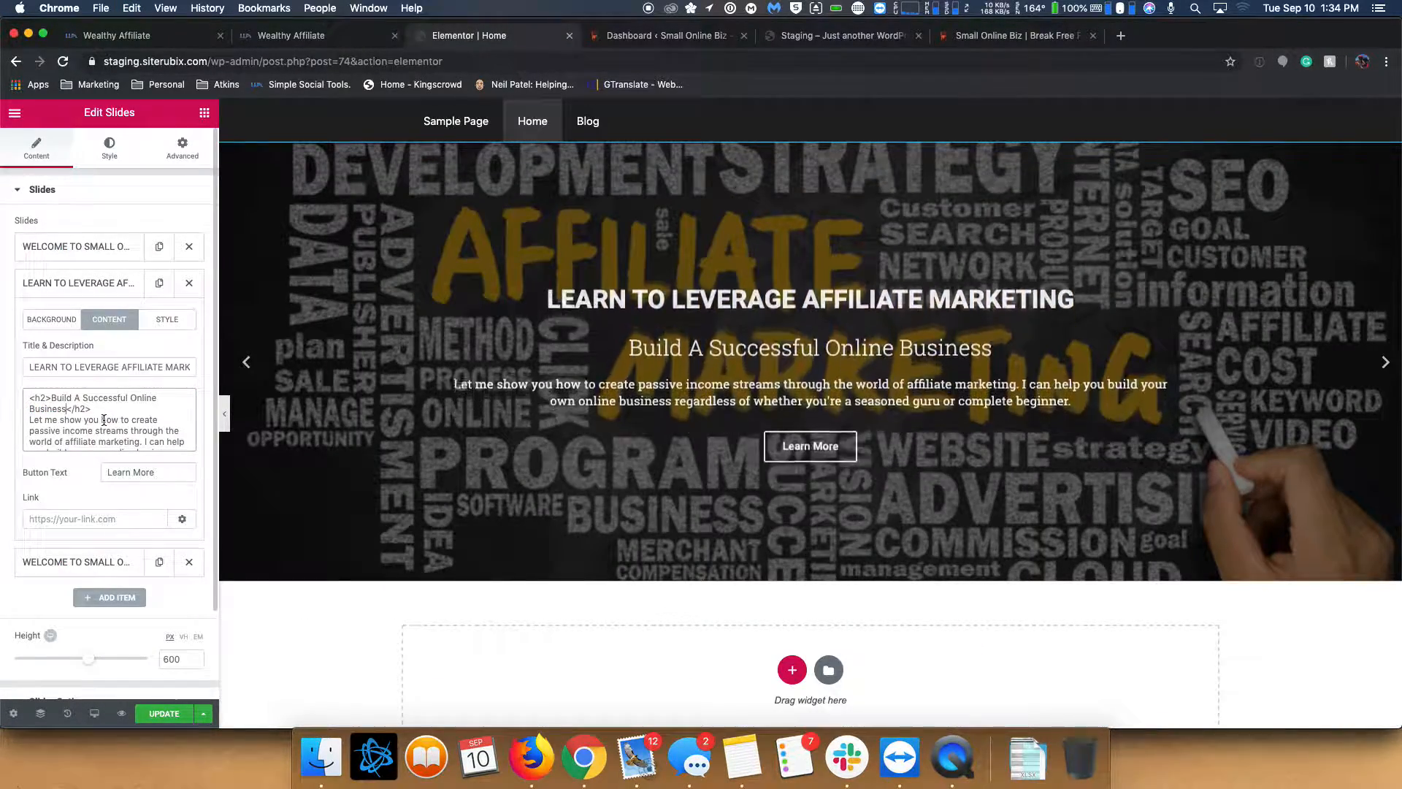
# - Replace the second slide's description paragraph with the live site's "Through training, personal guidance..." text and check the slides in the preview
pyautogui.click(1015, 36)
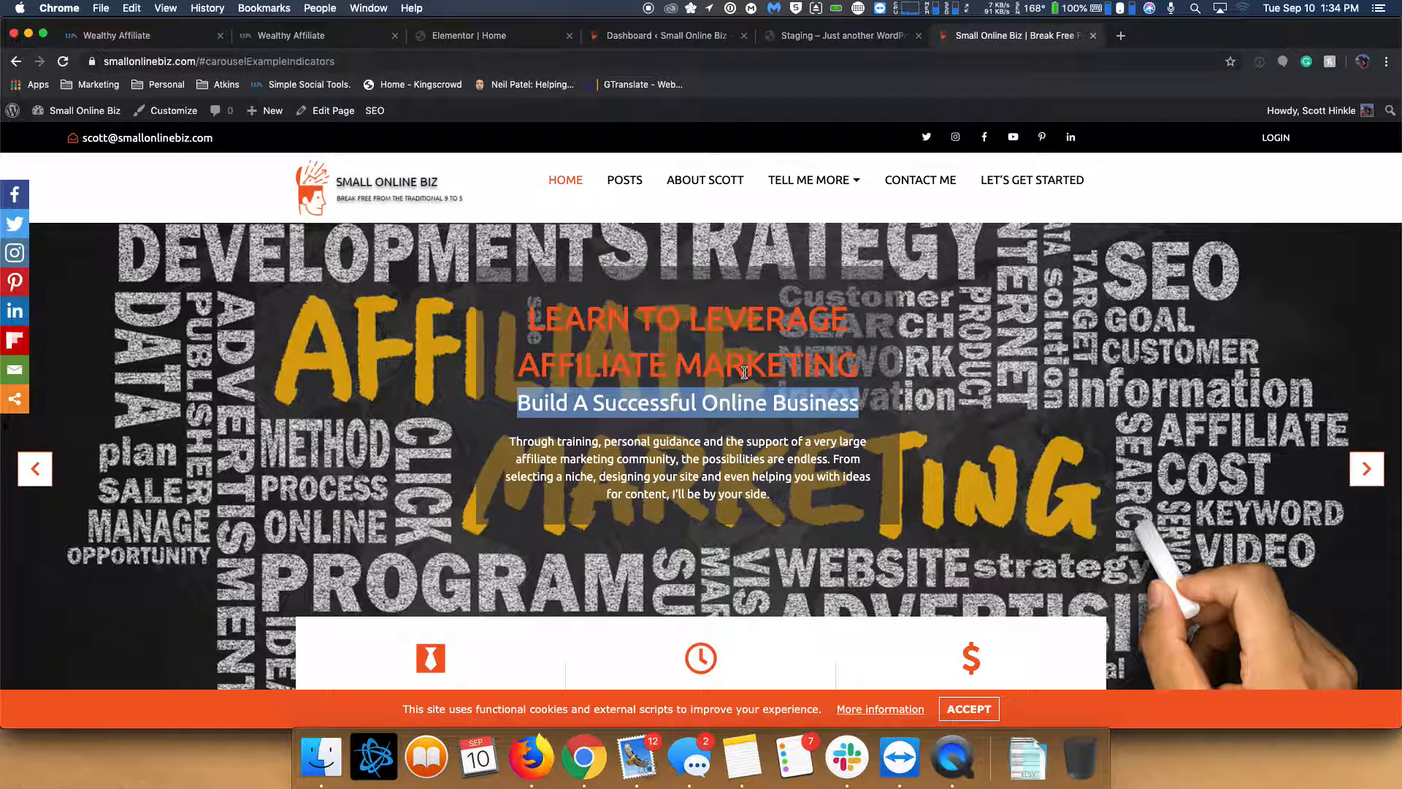
pyautogui.moveTo(512, 442); pyautogui.dragTo(782, 499)
pyautogui.click(497, 38)
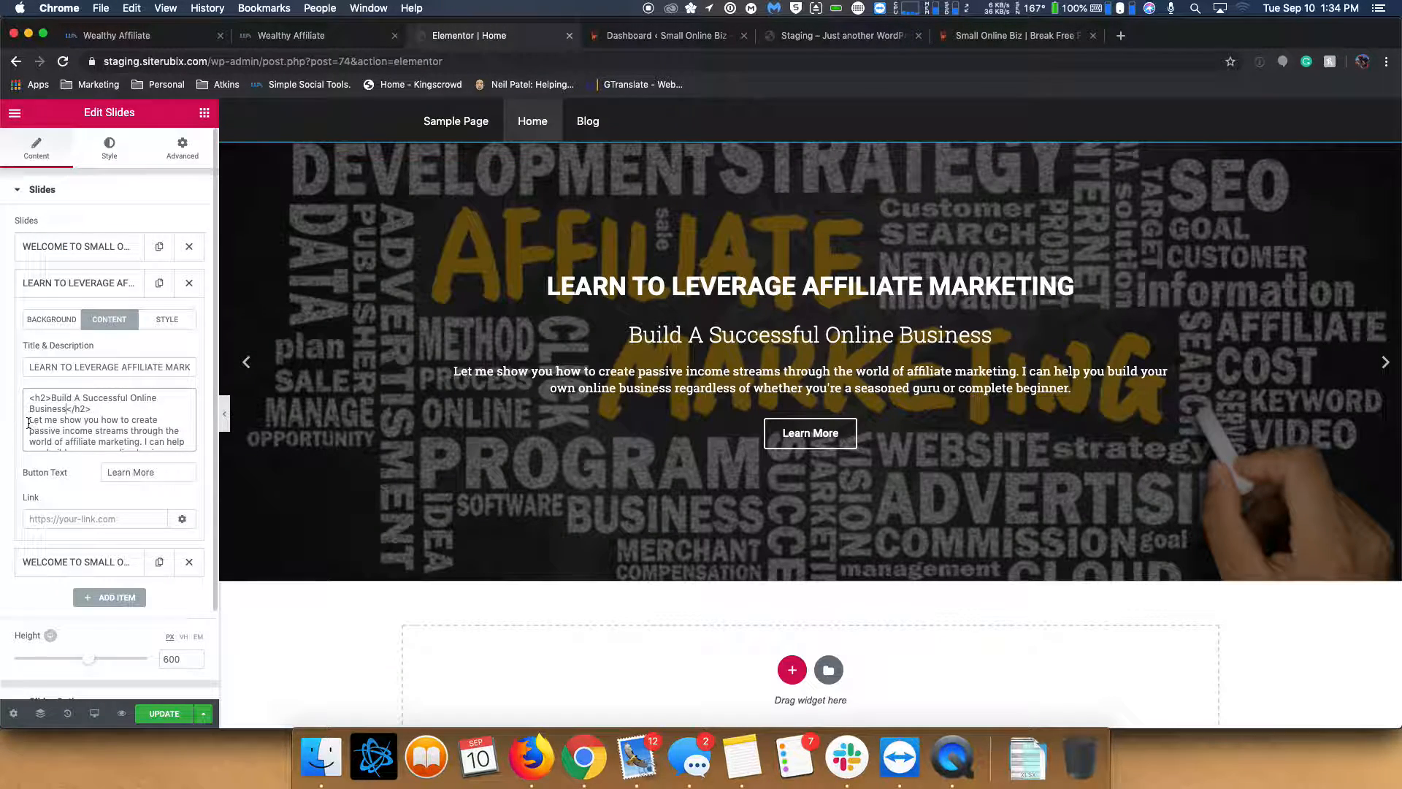
pyautogui.moveTo(28, 422); pyautogui.dragTo(221, 490)
pyautogui.press('super+v')
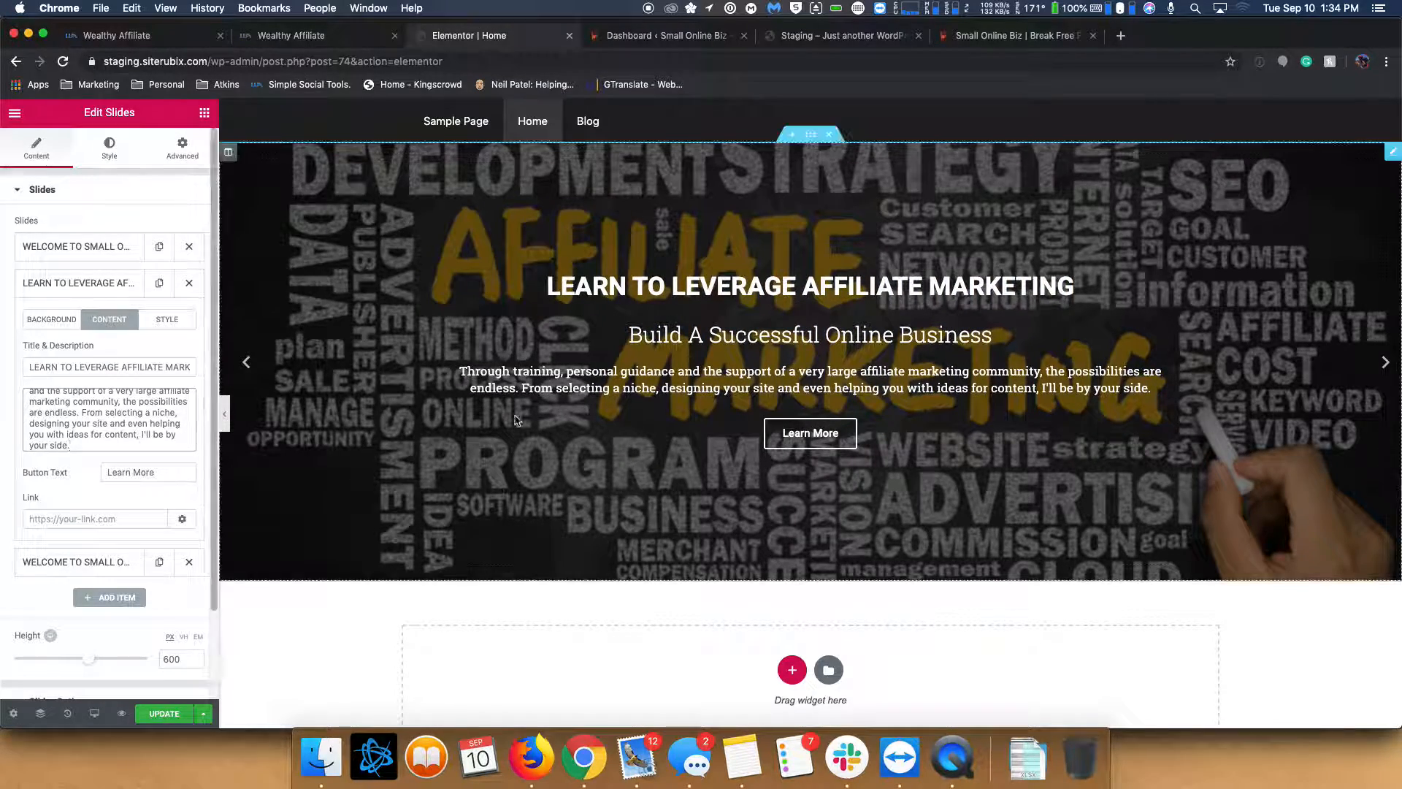
pyautogui.click(247, 363)
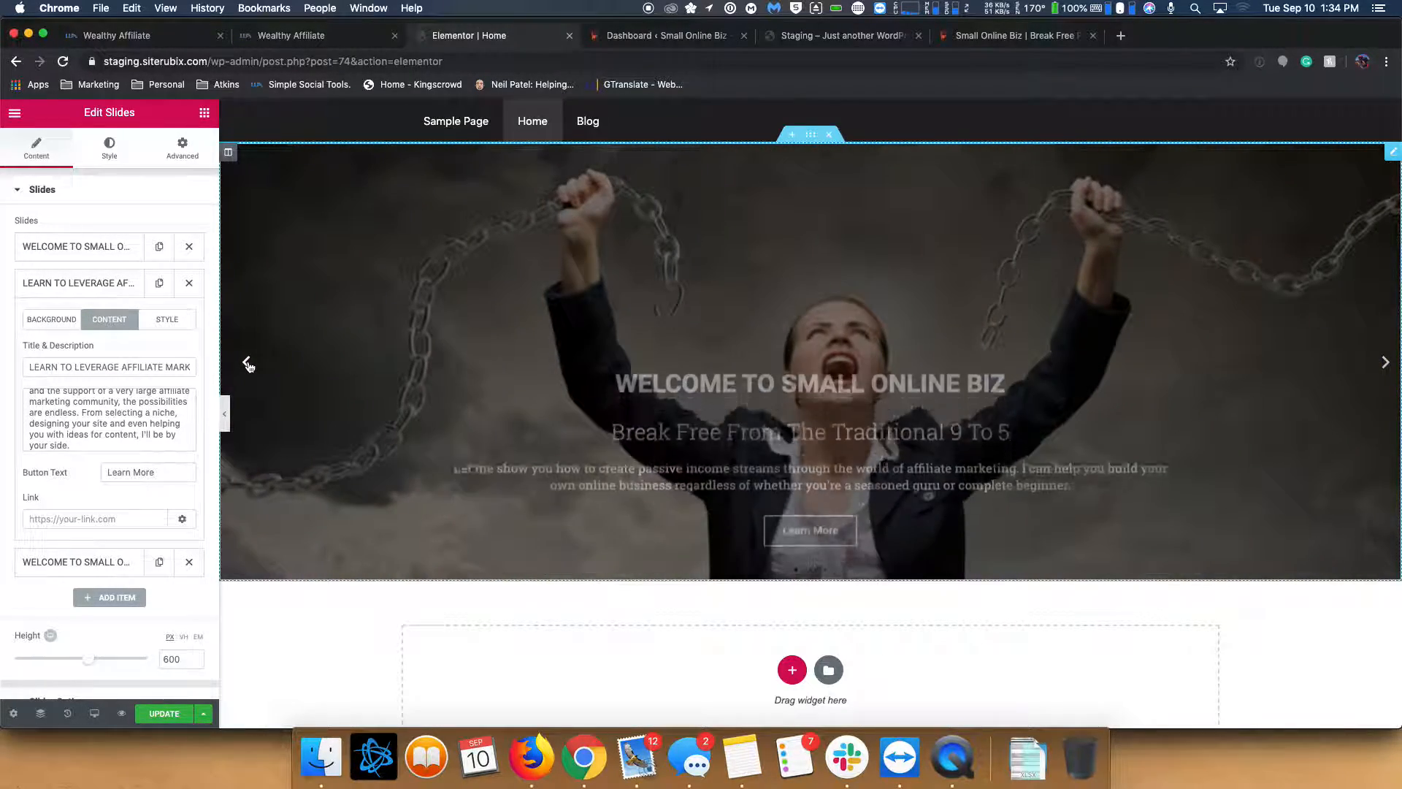
pyautogui.click(1382, 367)
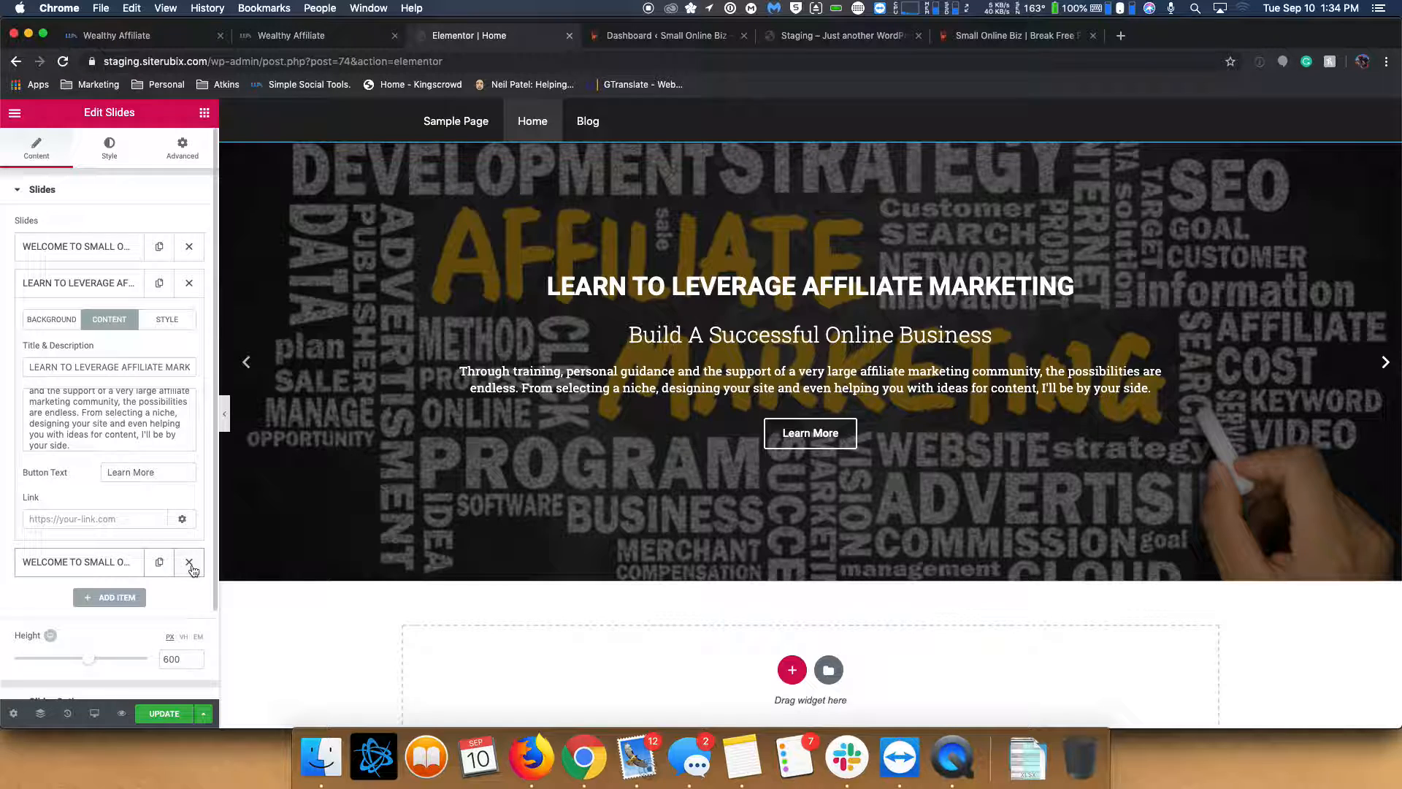
# - Turn on the custom style option for the second slide and return to its content settings
pyautogui.click(168, 320)
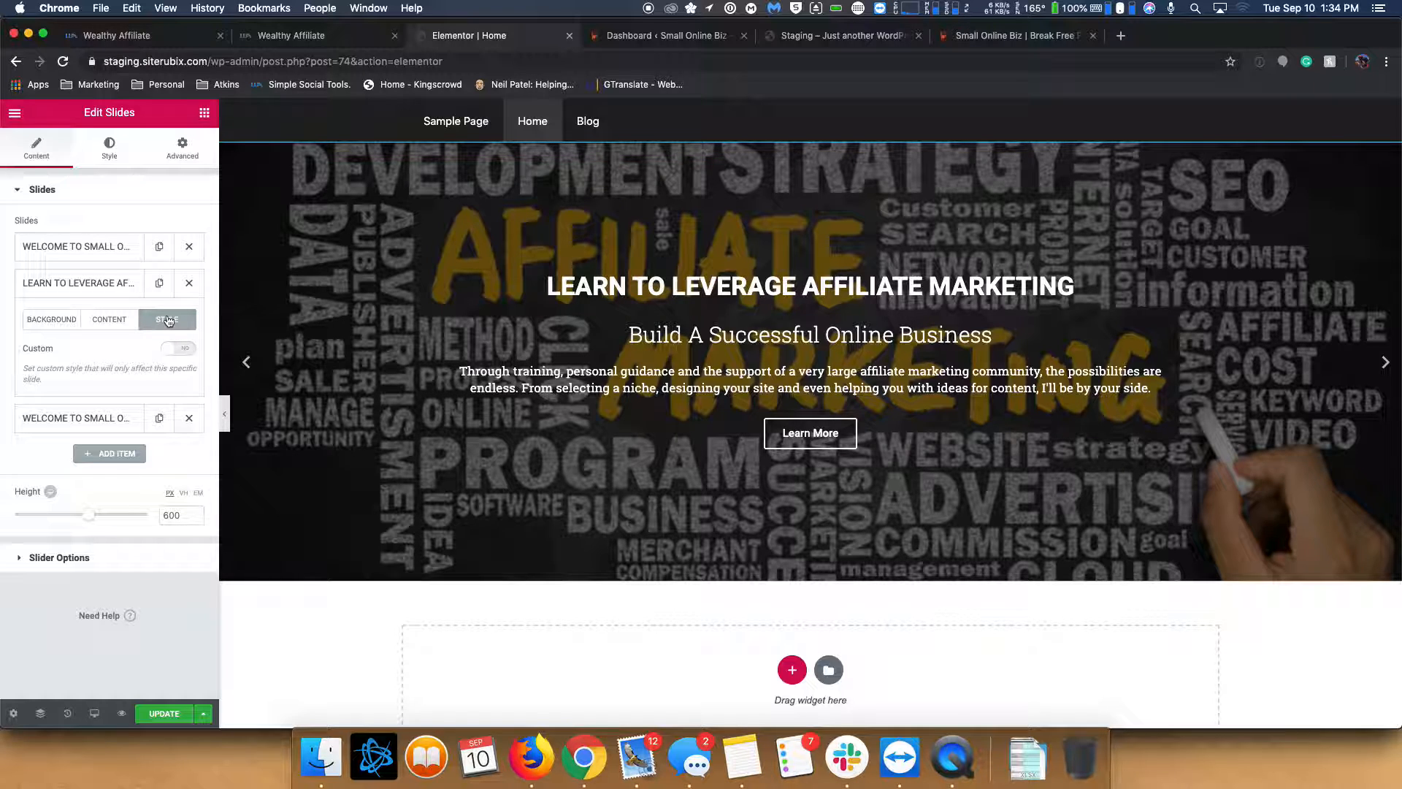
pyautogui.click(132, 322)
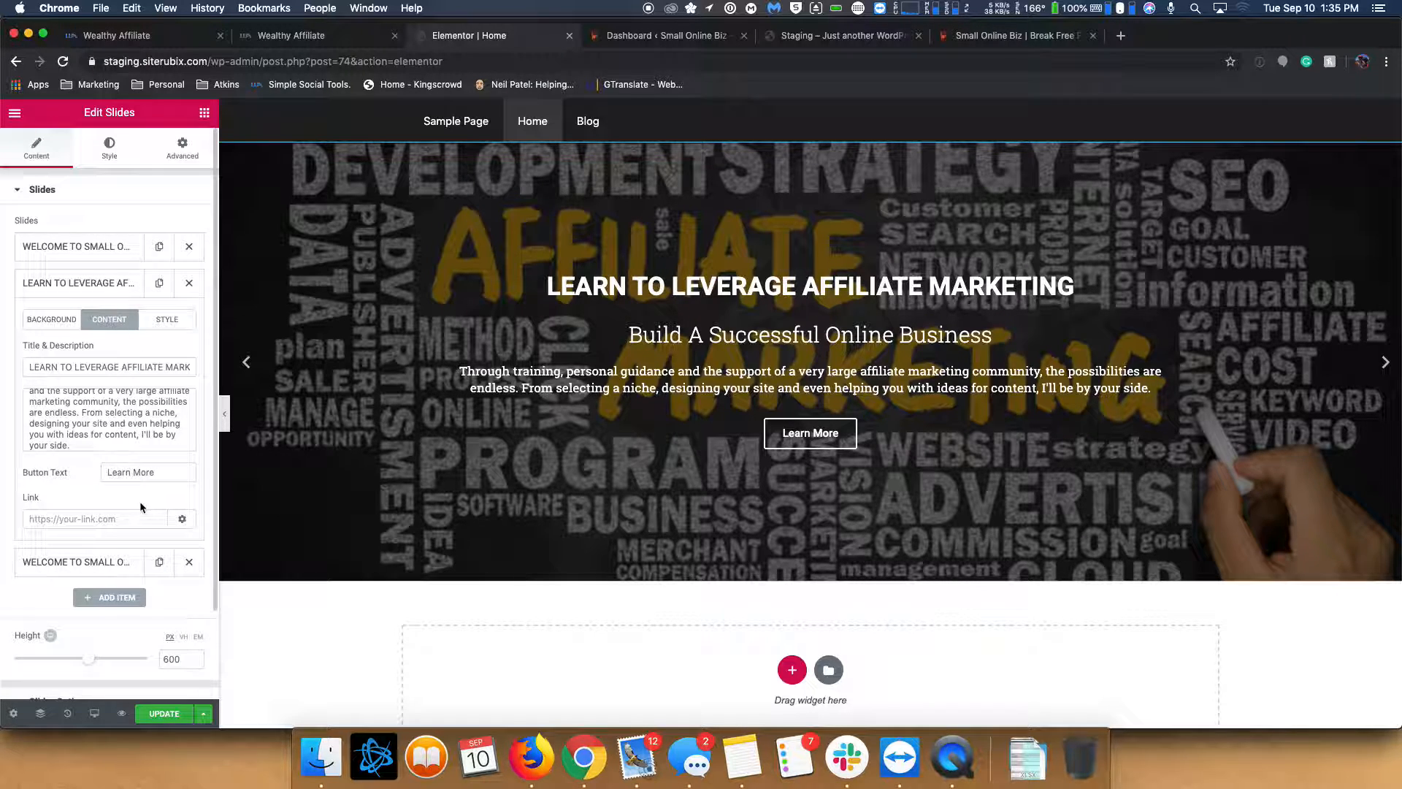
pyautogui.scroll(-1, 127, 349)
pyautogui.click(162, 326)
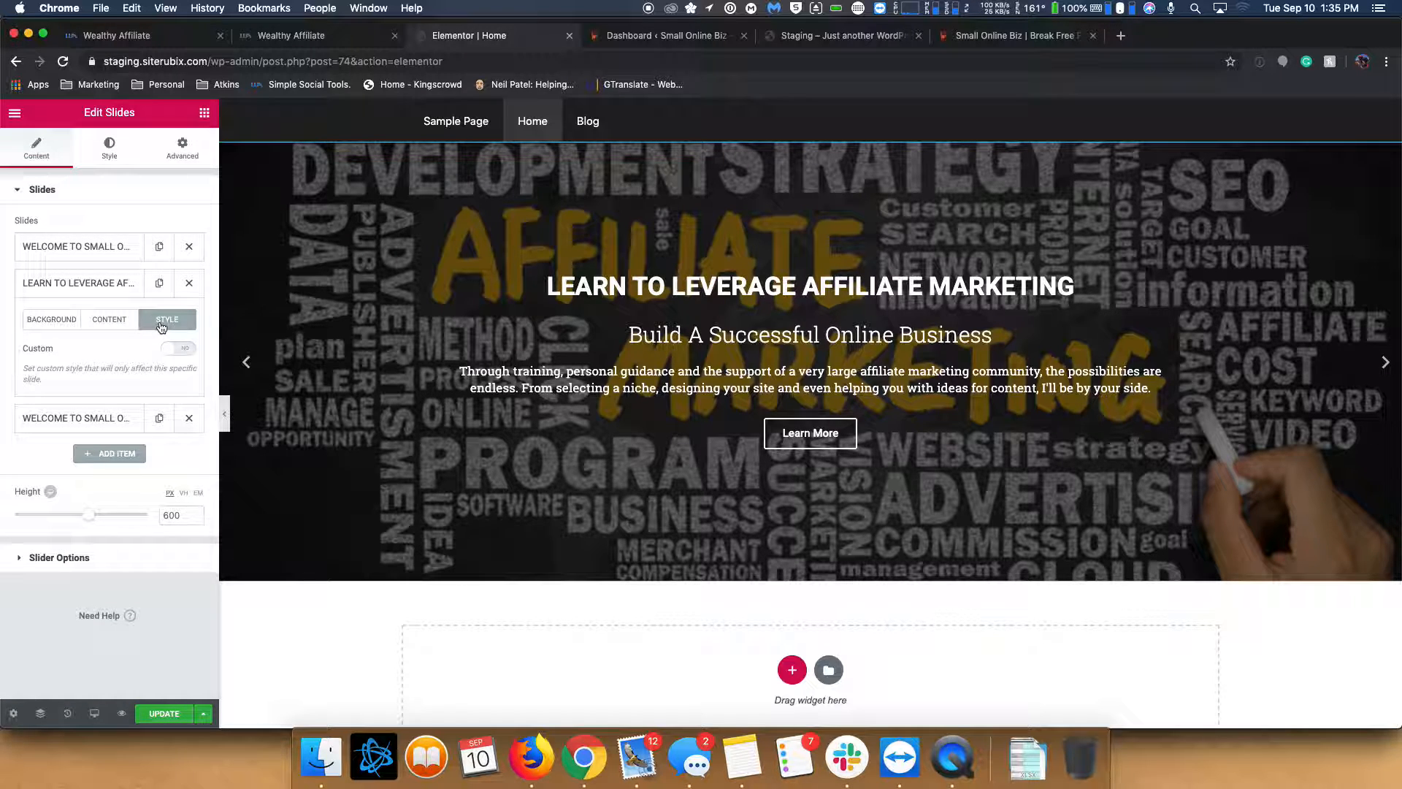
pyautogui.click(180, 349)
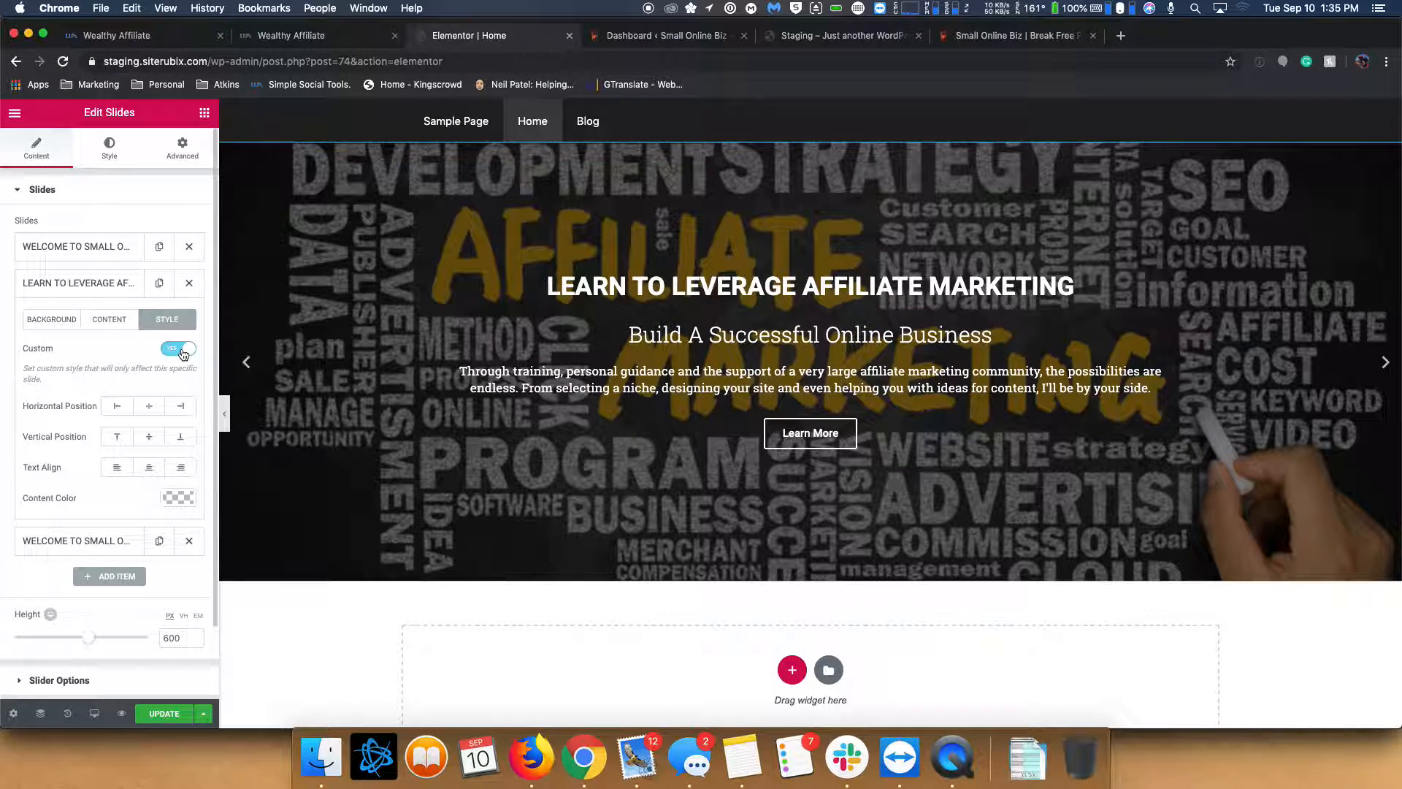
pyautogui.click(117, 324)
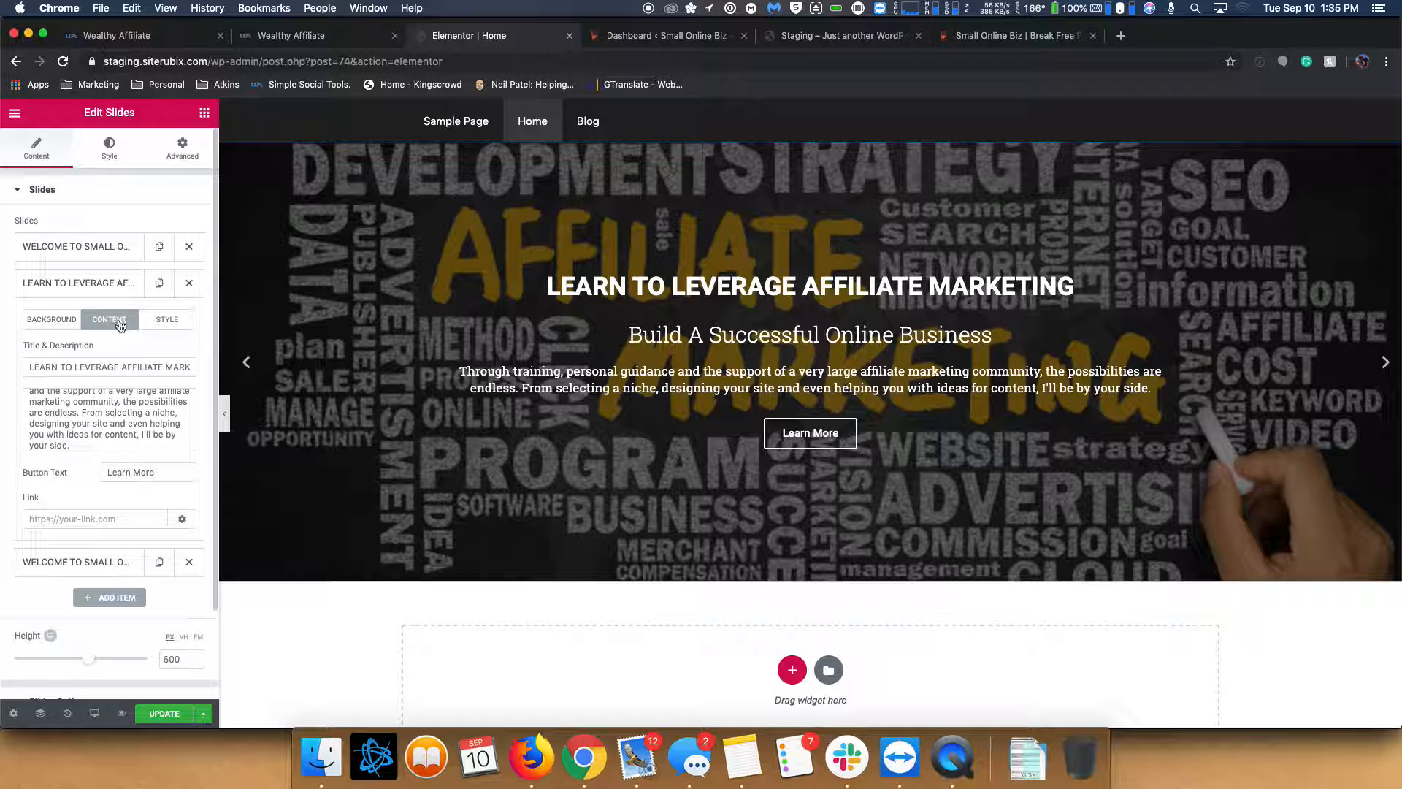
# - Upload grow.jpeg from the Elementor How-to folder for the third slide's background image
pyautogui.click(99, 564)
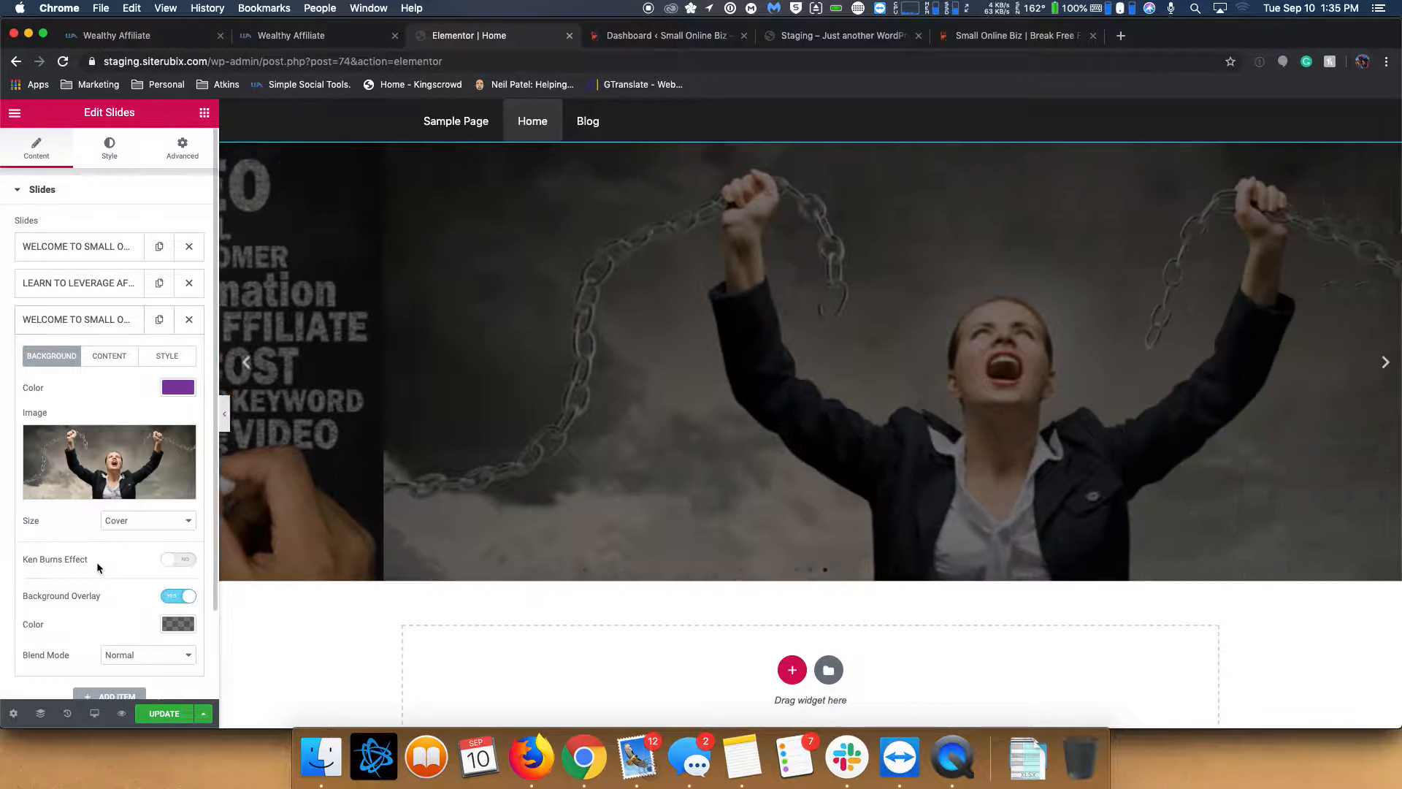
pyautogui.click(116, 454)
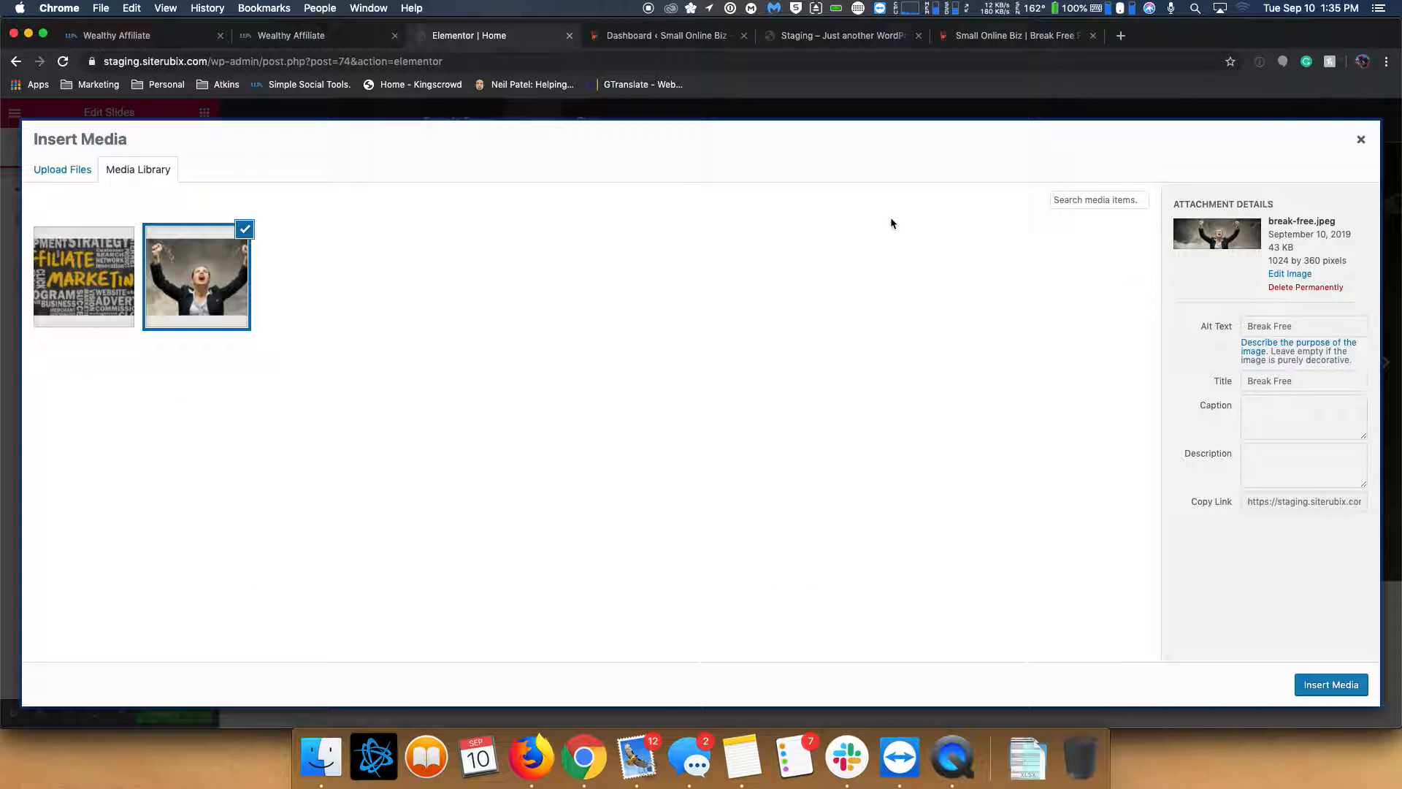
pyautogui.click(69, 171)
pyautogui.click(730, 409)
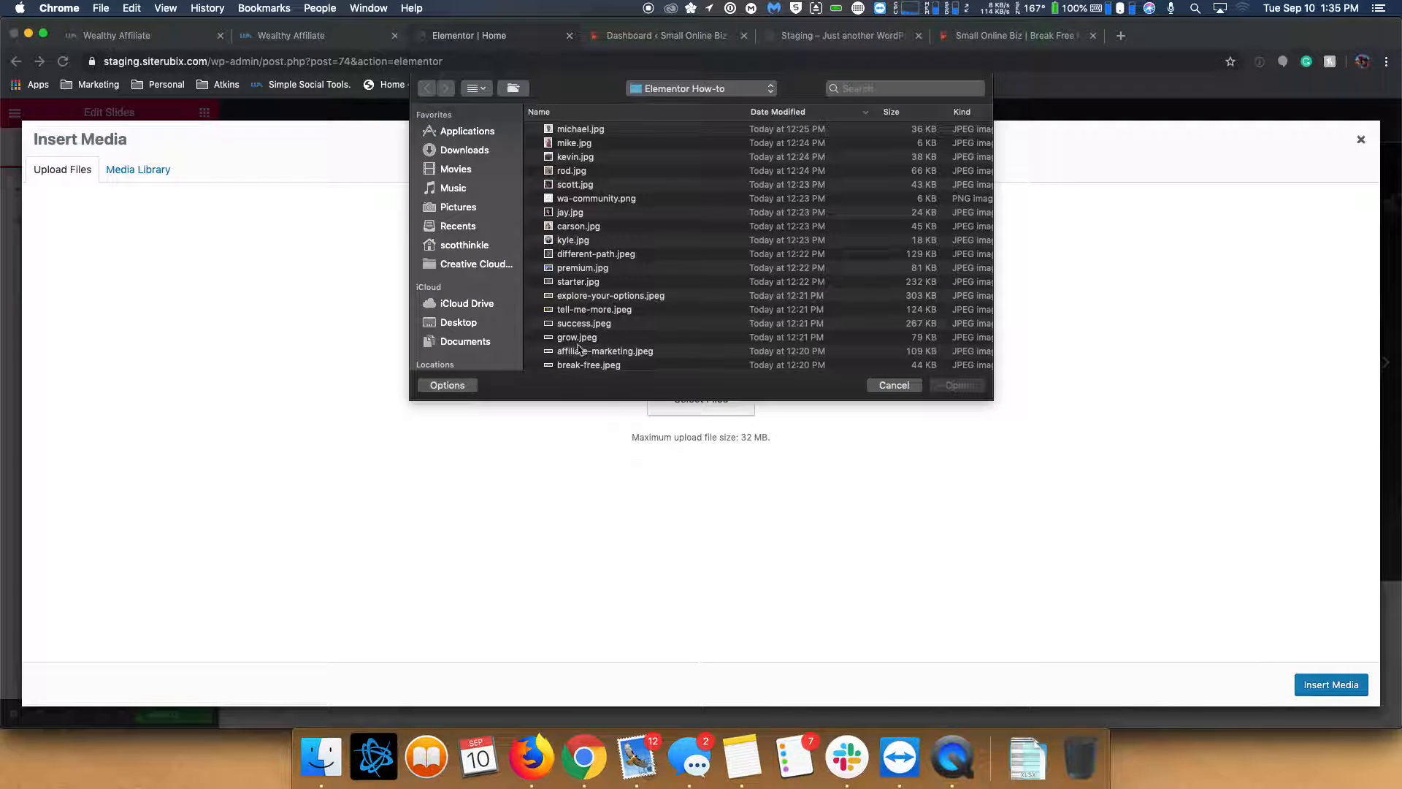
pyautogui.click(577, 337)
pyautogui.click(958, 387)
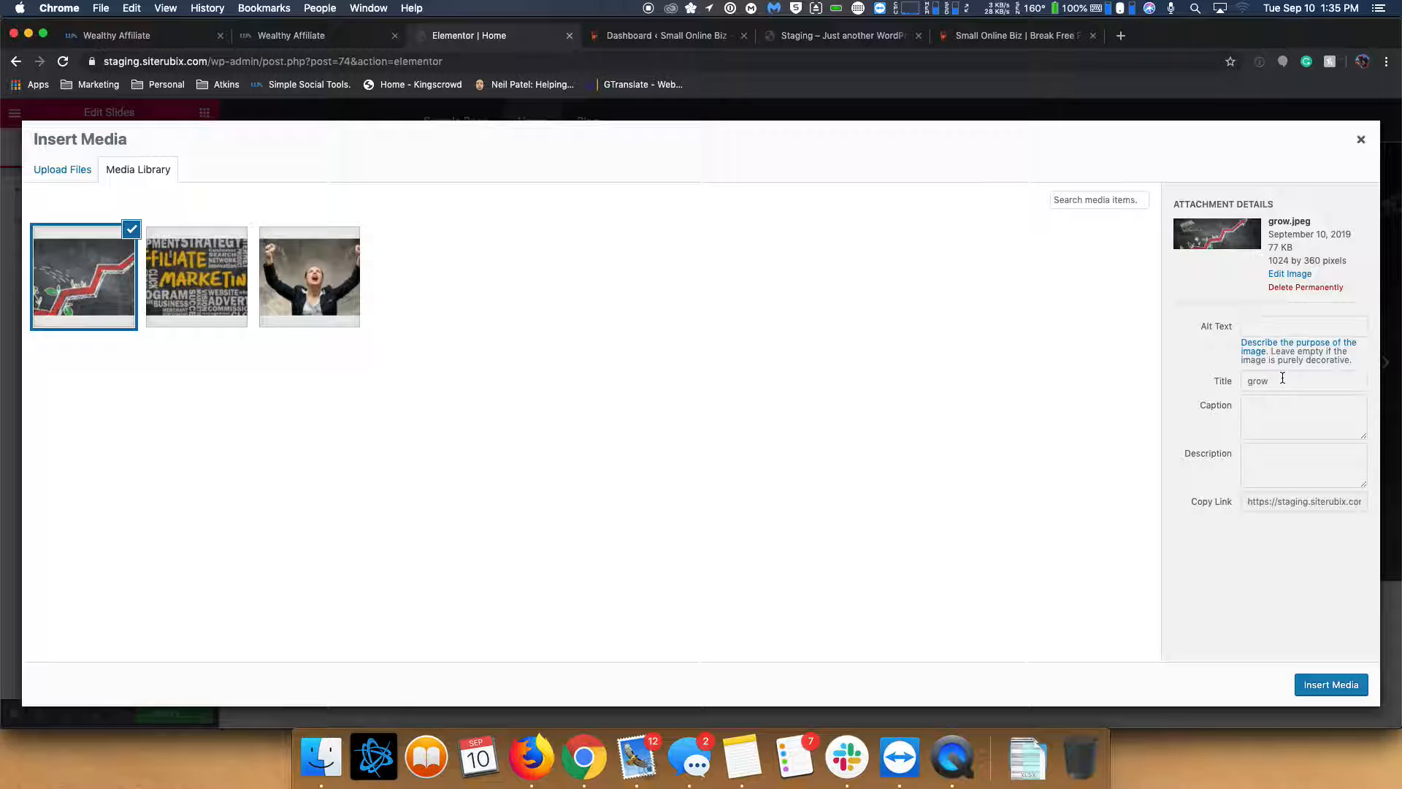
# - Set the uploaded image's alt text and title to "Grow" and insert it as the third slide's background
pyautogui.click(1271, 323)
pyautogui.write('Grow')
pyautogui.press('Tab')
pyautogui.press('Tab')
pyautogui.write('Grow')
pyautogui.click(1315, 684)
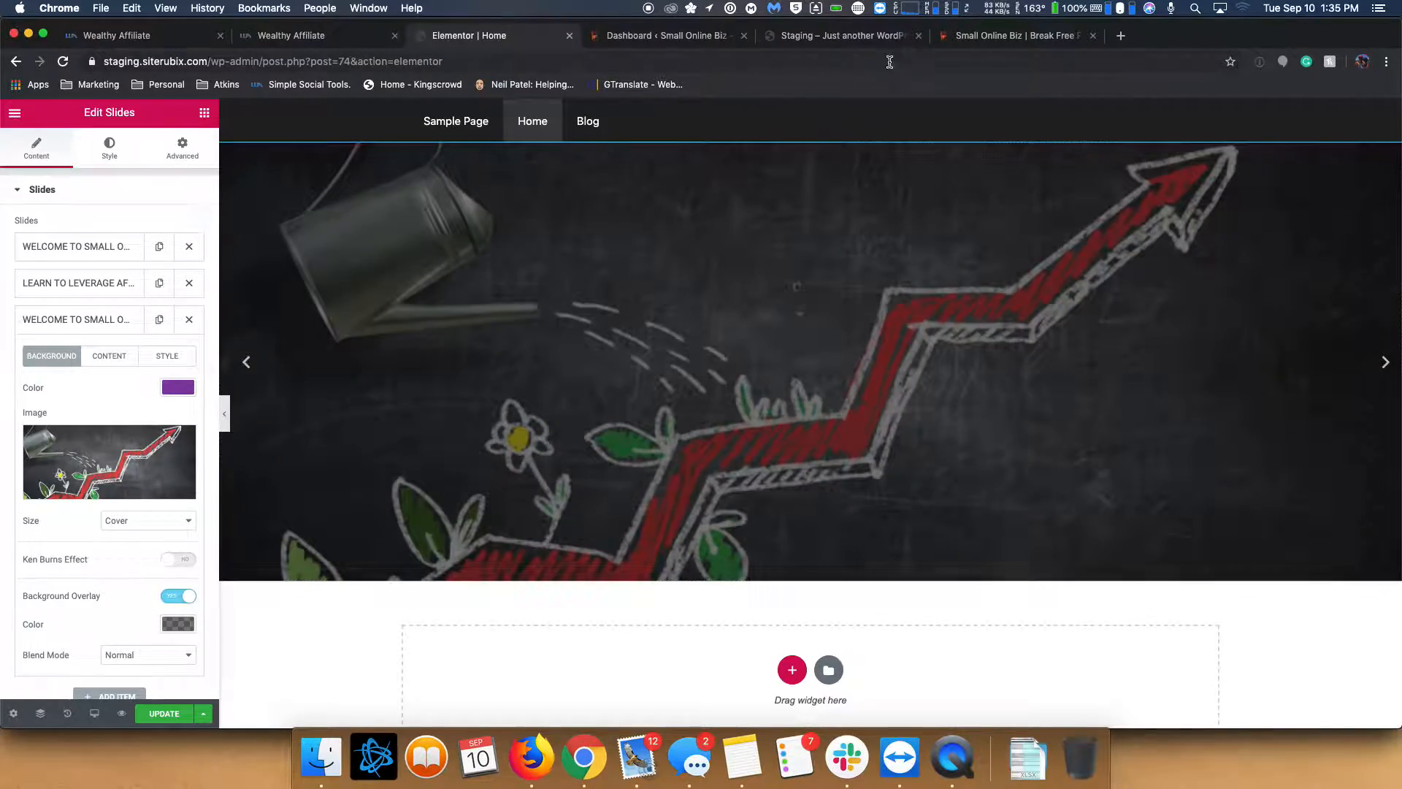
# - Copy the heading "GENERATE PASSIVE INCOME STREAMS" from the live site's third slide into the third slide's title
pyautogui.click(995, 33)
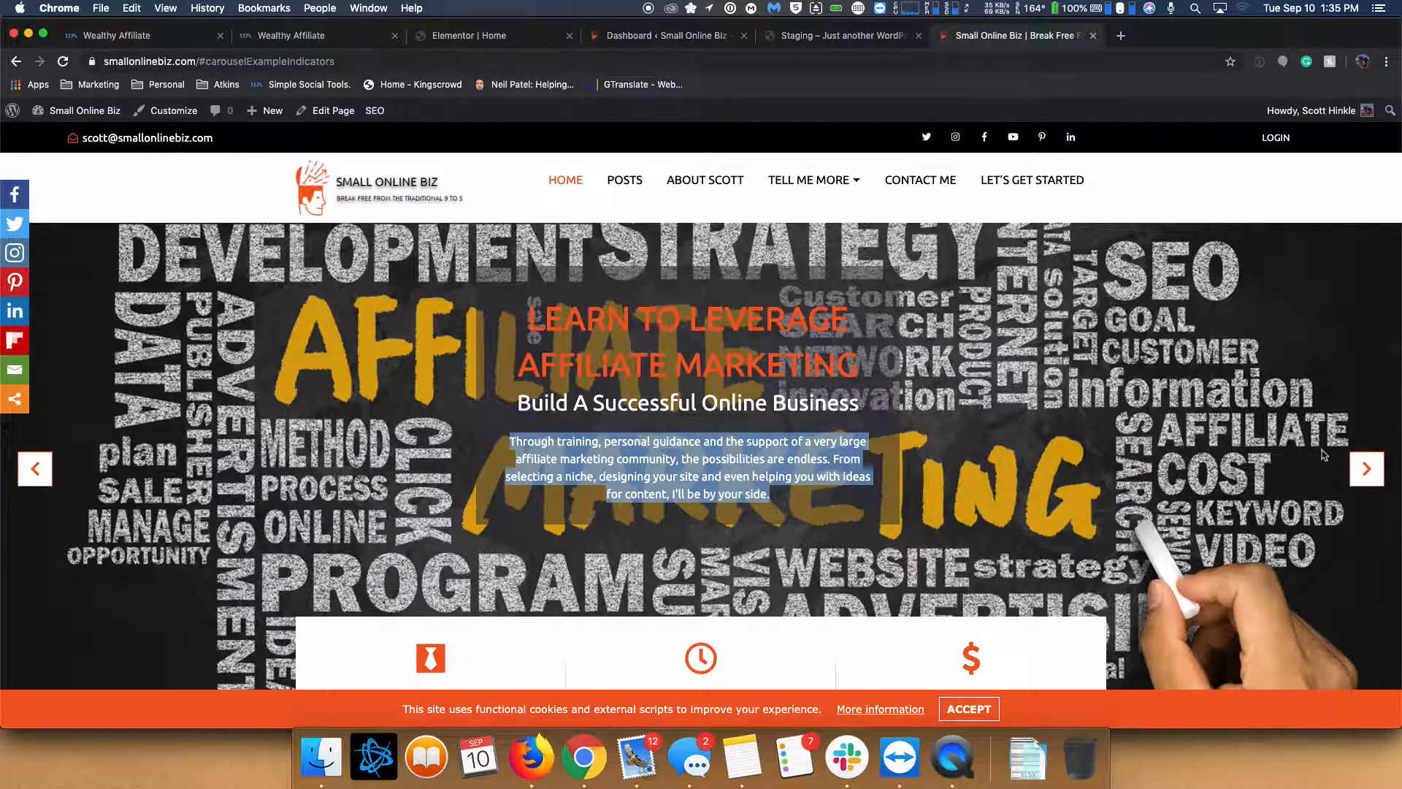
pyautogui.click(1366, 468)
pyautogui.moveTo(544, 319); pyautogui.dragTo(821, 349)
pyautogui.press('cmd+c')
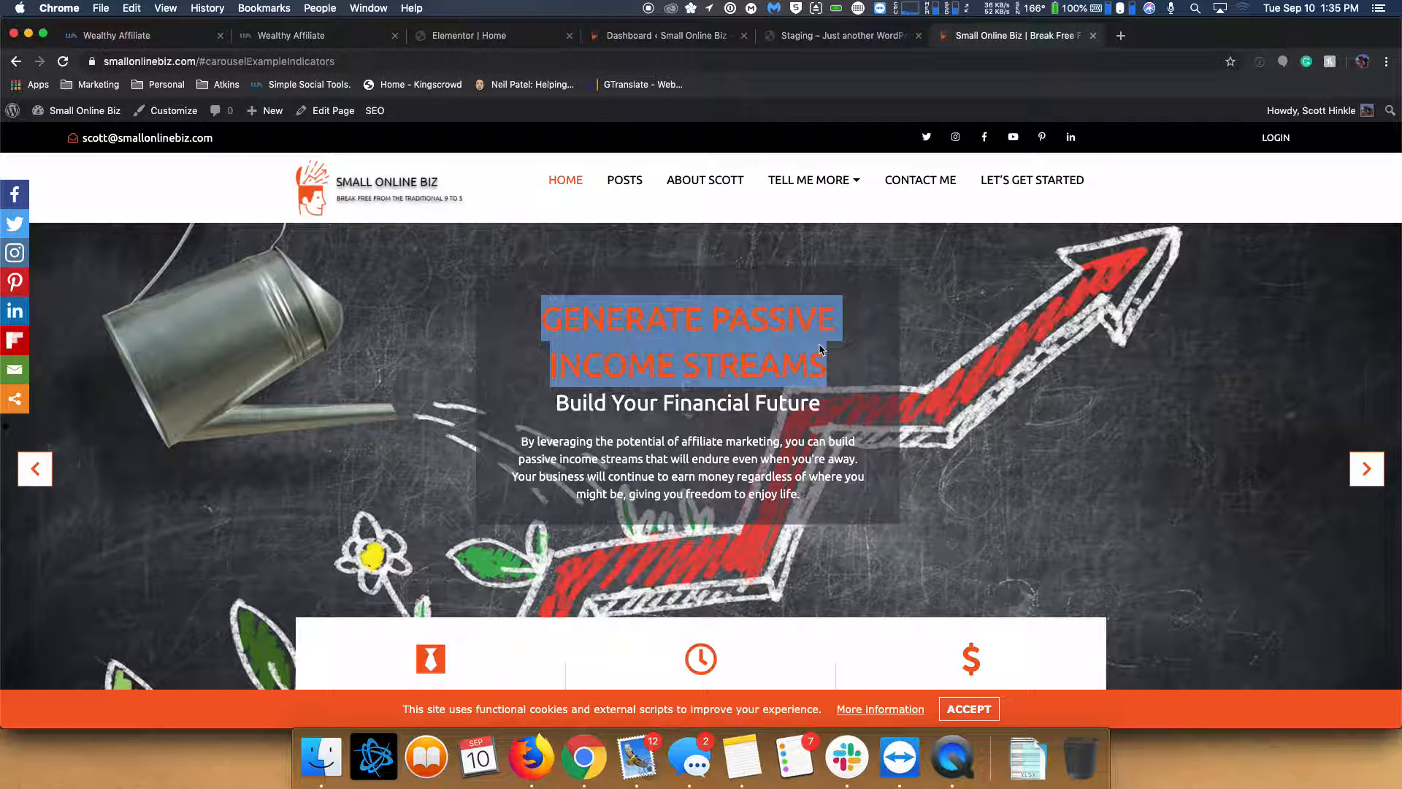
pyautogui.click(471, 37)
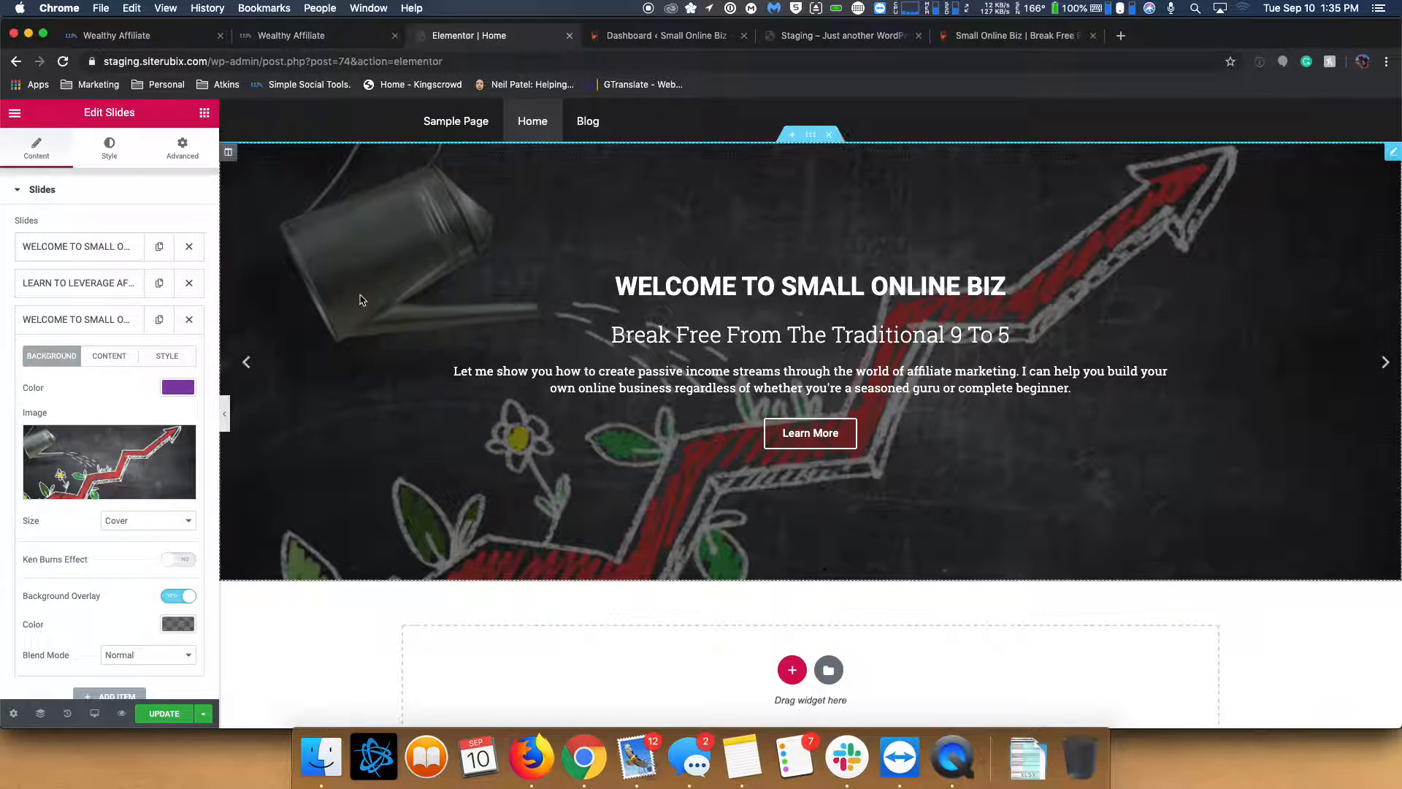
pyautogui.click(106, 355)
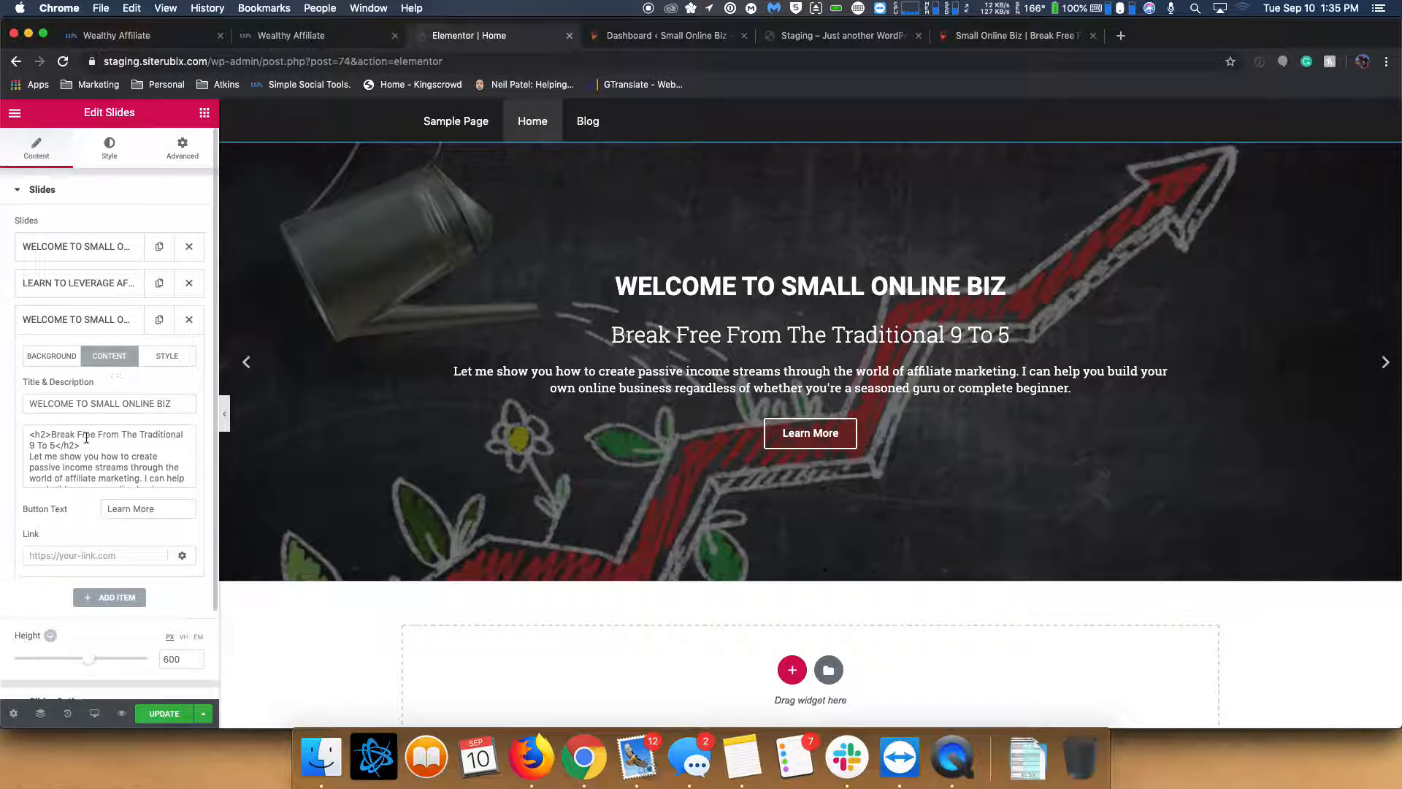
pyautogui.tripleClick(65, 405)
pyautogui.press('cmd+v')
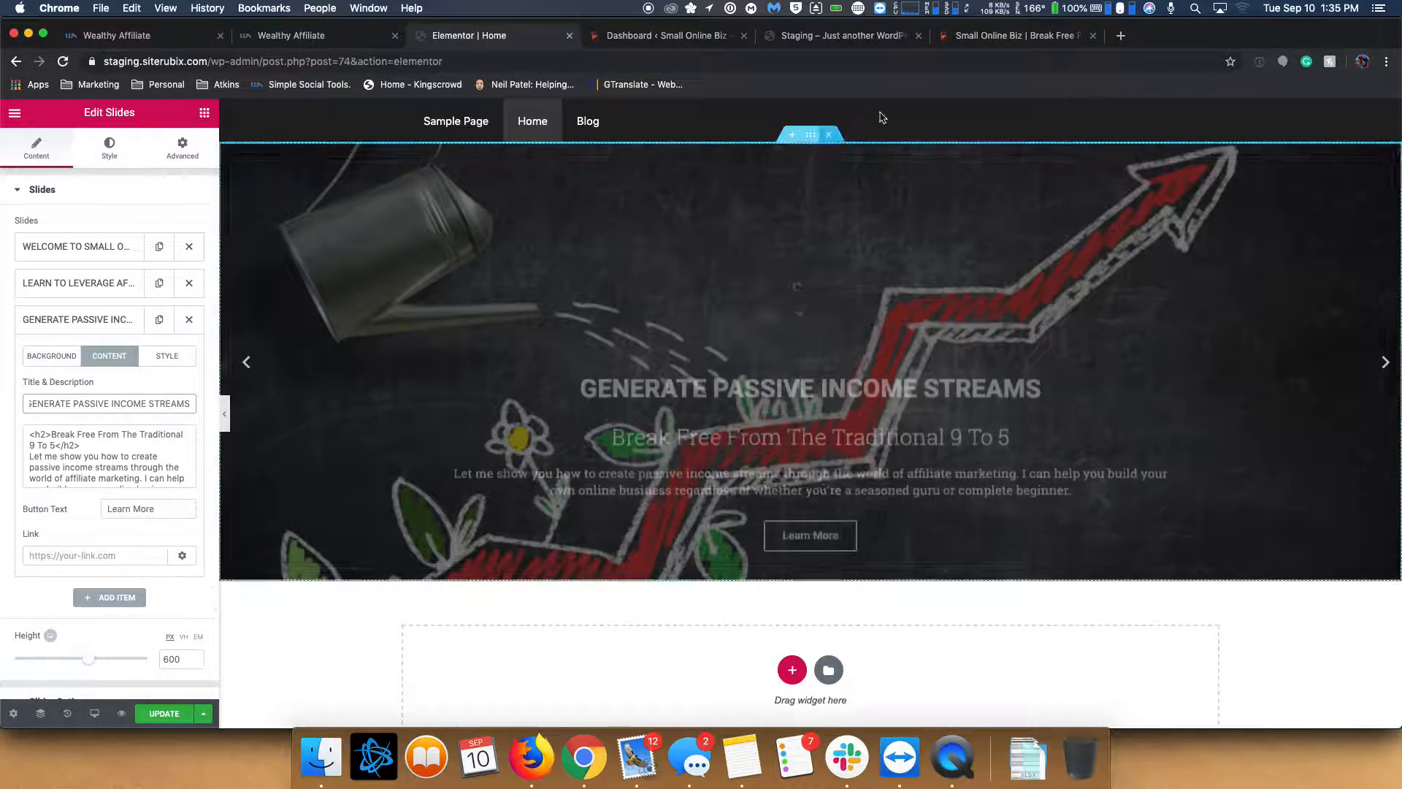
# - Replace the third slide's h2 subheading text with "Build Your Financial Future" copied from the live site
pyautogui.click(996, 37)
pyautogui.moveTo(555, 403); pyautogui.dragTo(820, 403)
pyautogui.press('cmd+c')
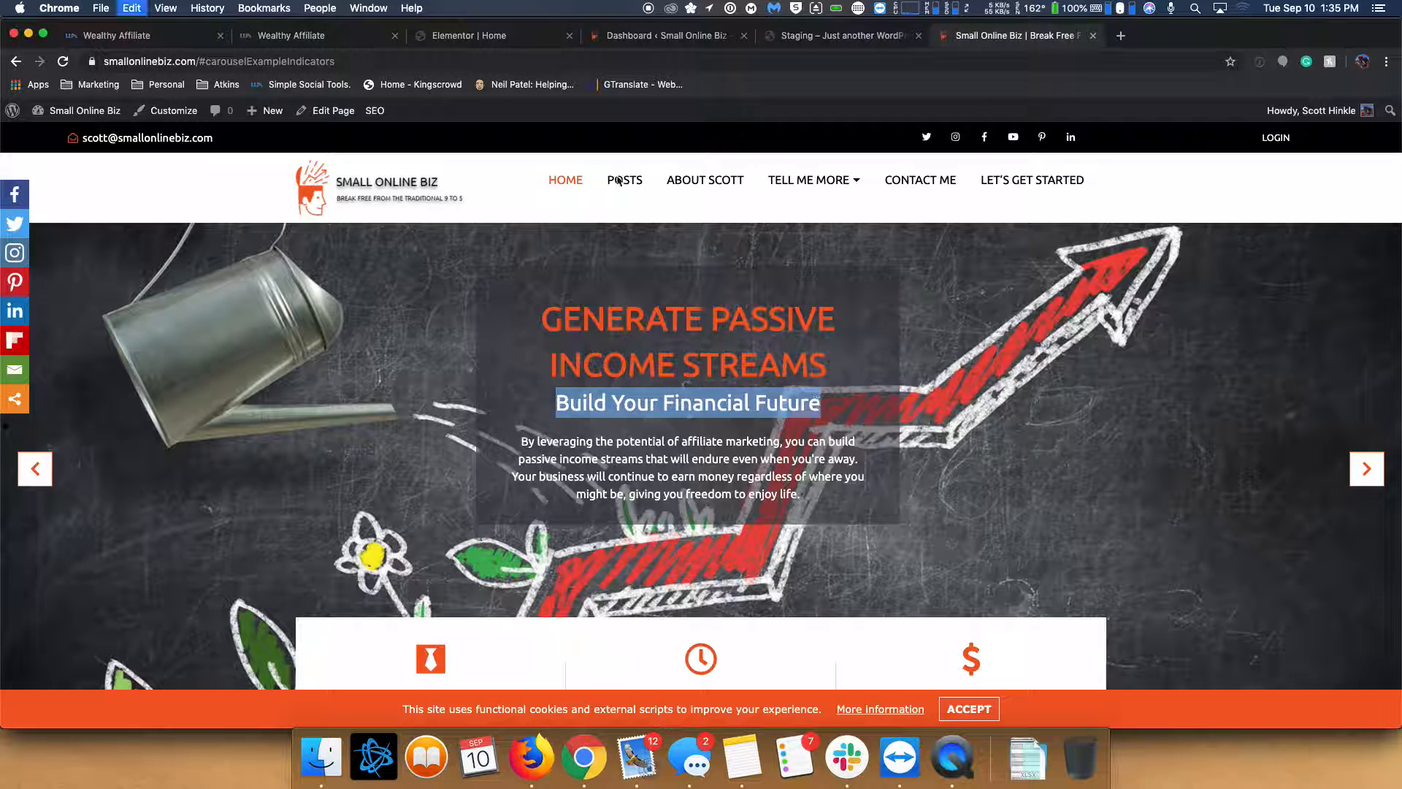
pyautogui.click(461, 40)
pyautogui.moveTo(48, 434); pyautogui.dragTo(58, 443)
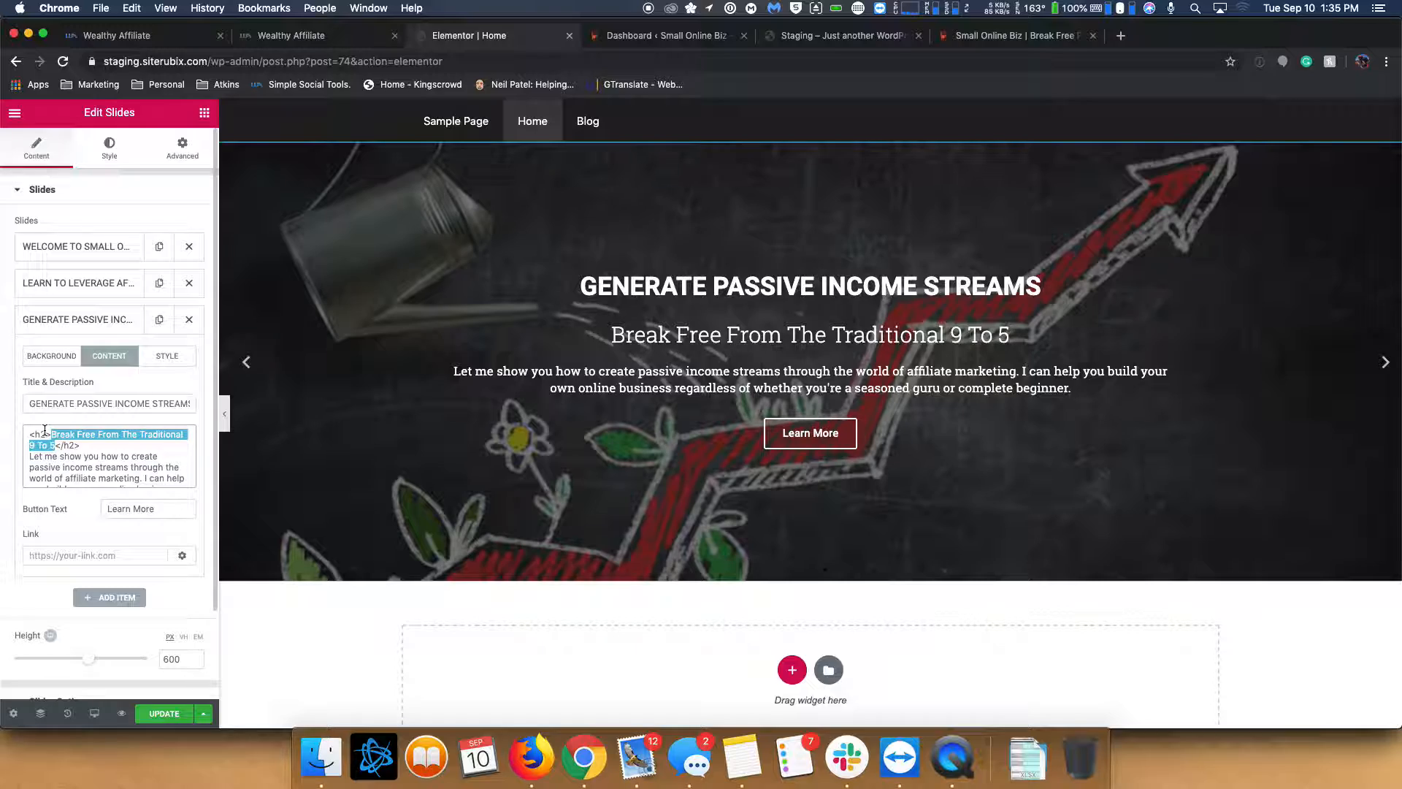
pyautogui.press('cmd+v')
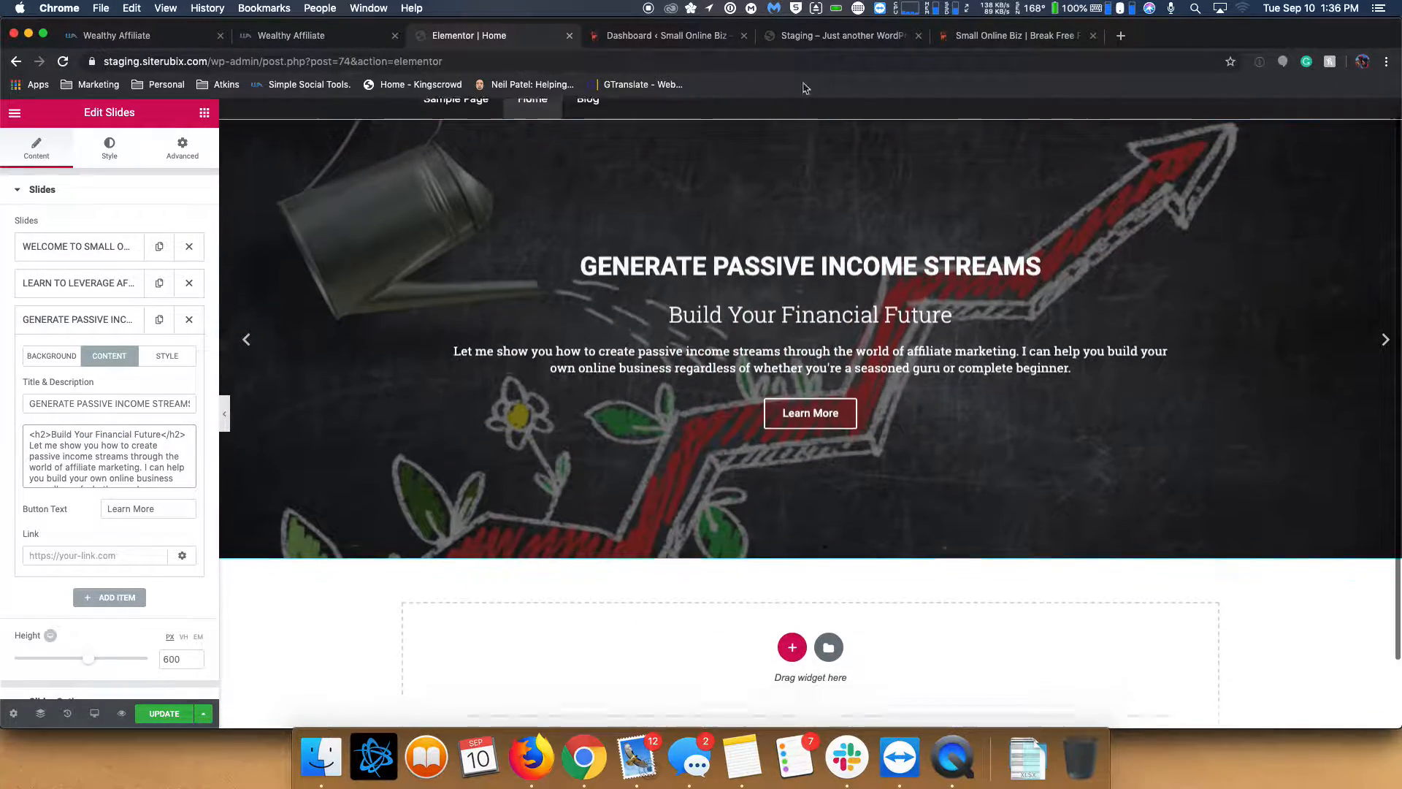
# - Replace the third slide's description paragraph with the live site's "By leveraging the potential..." text and page through all three slides in the preview
pyautogui.click(1016, 43)
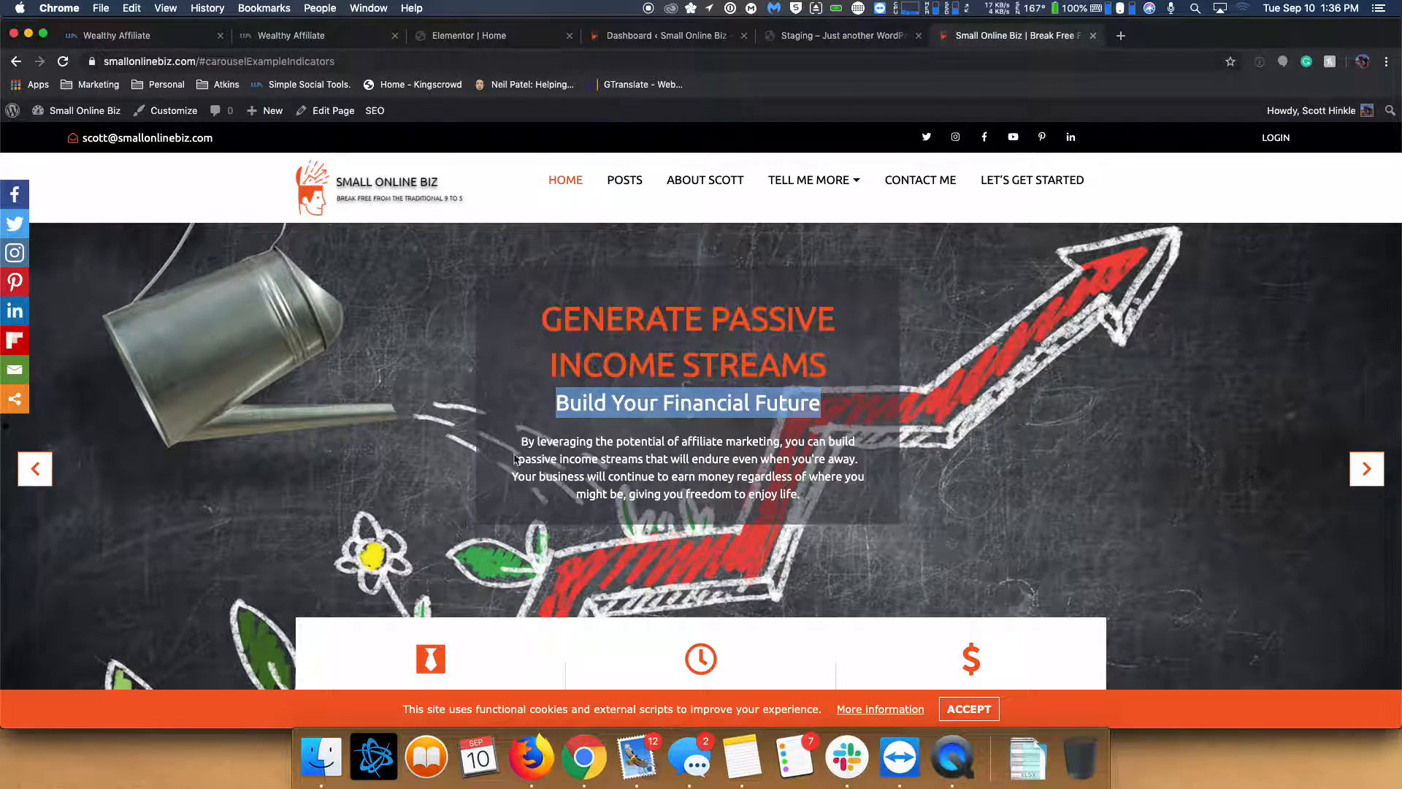
pyautogui.moveTo(524, 441); pyautogui.dragTo(815, 494)
pyautogui.press('super+c')
pyautogui.click(449, 37)
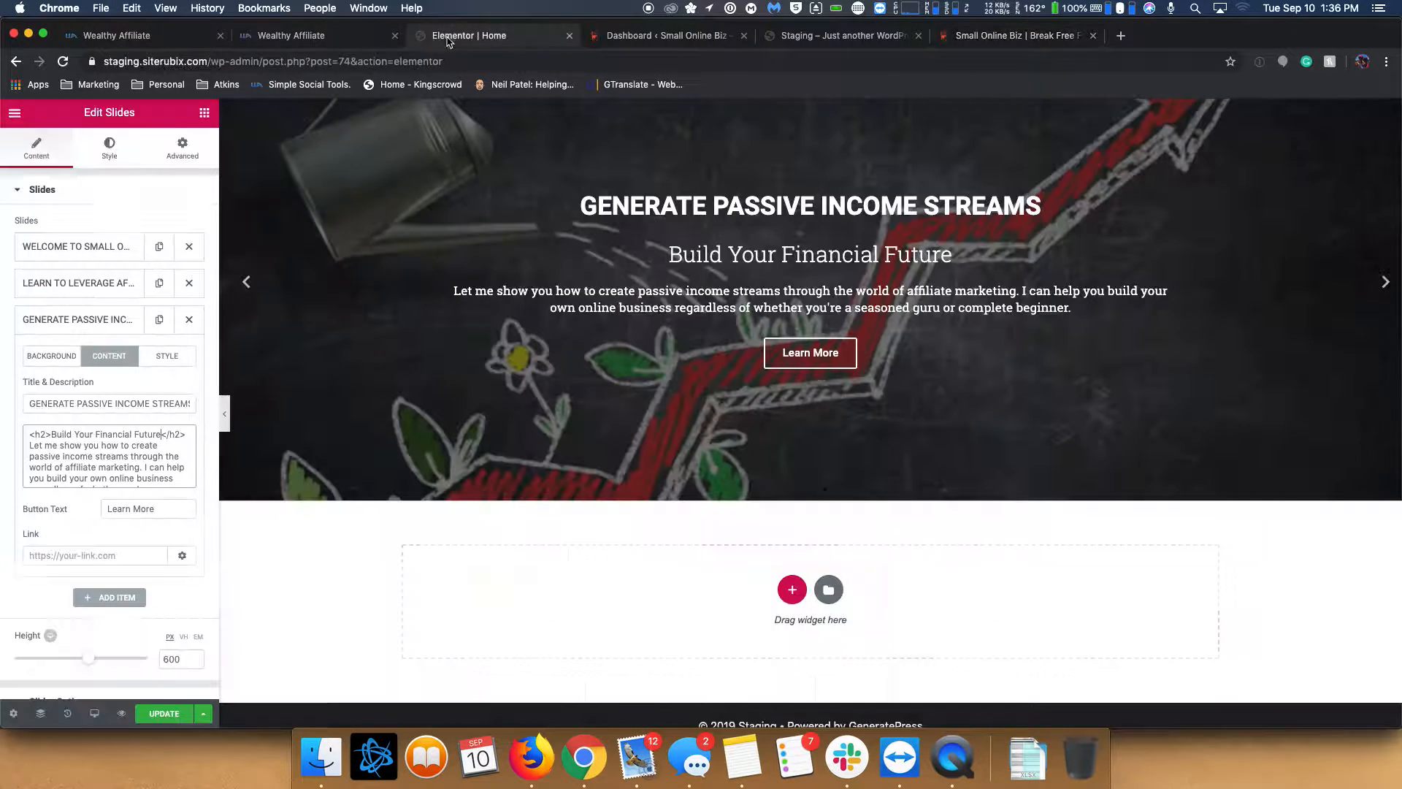
pyautogui.click(32, 452)
pyautogui.press('super+a')
pyautogui.press('super+v')
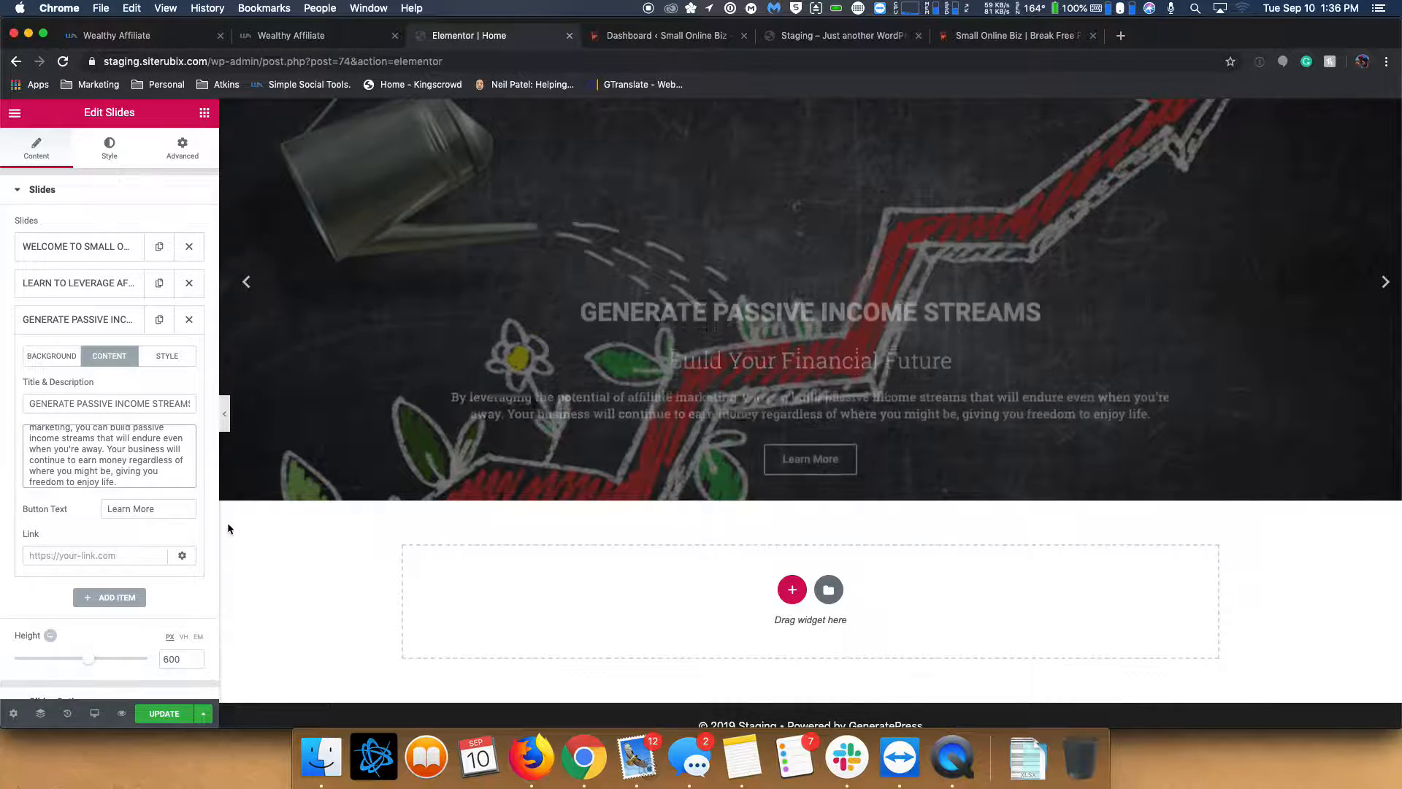
pyautogui.click(1385, 282)
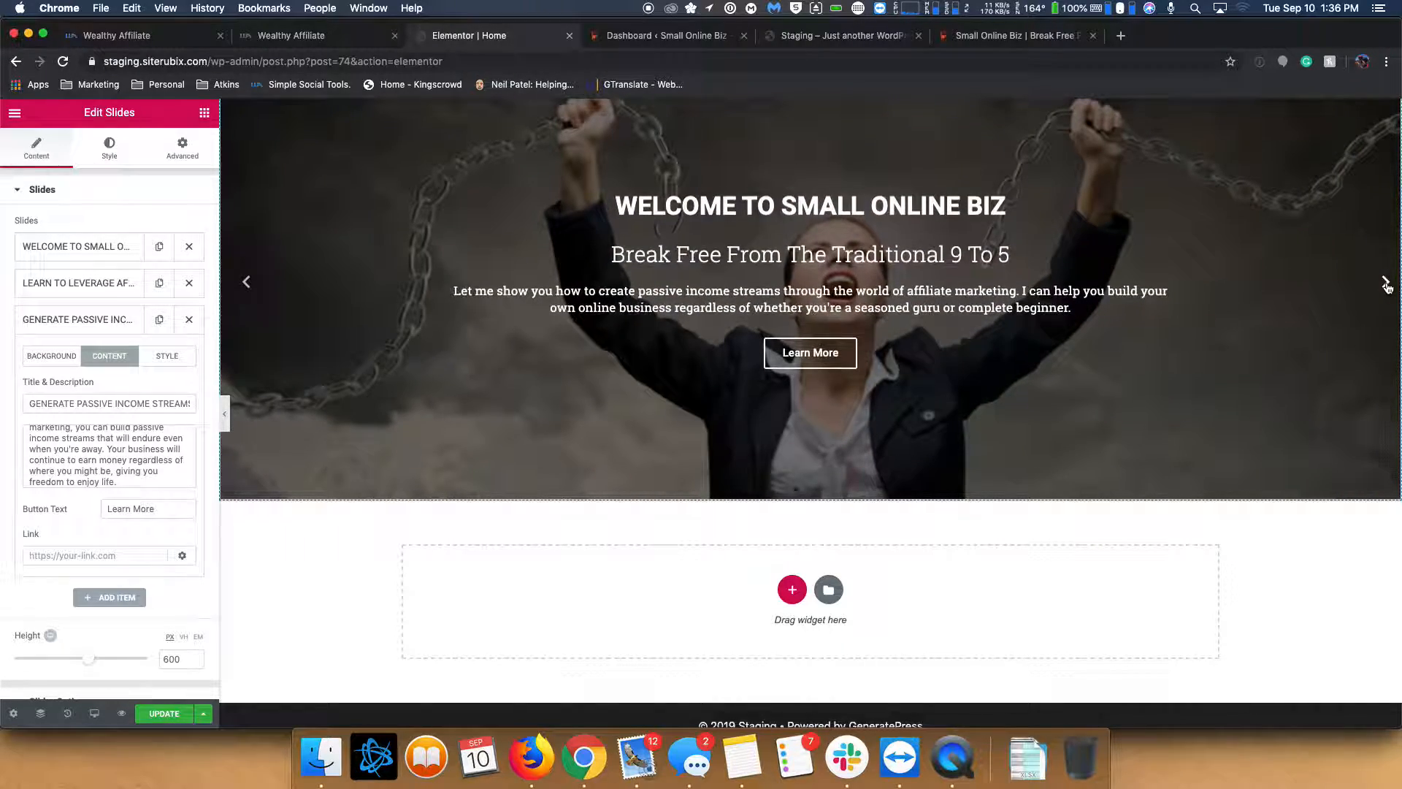
pyautogui.click(1385, 282)
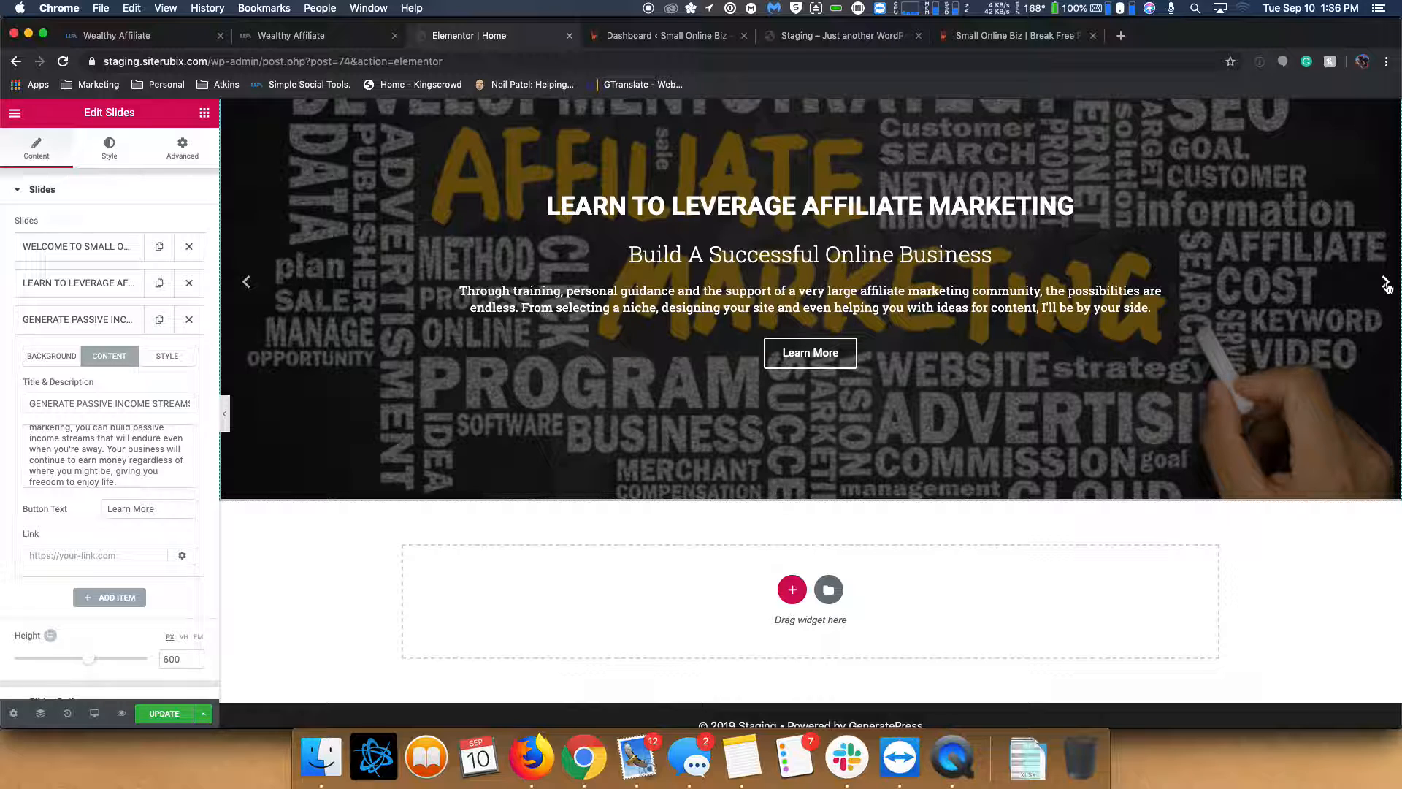
pyautogui.click(1385, 282)
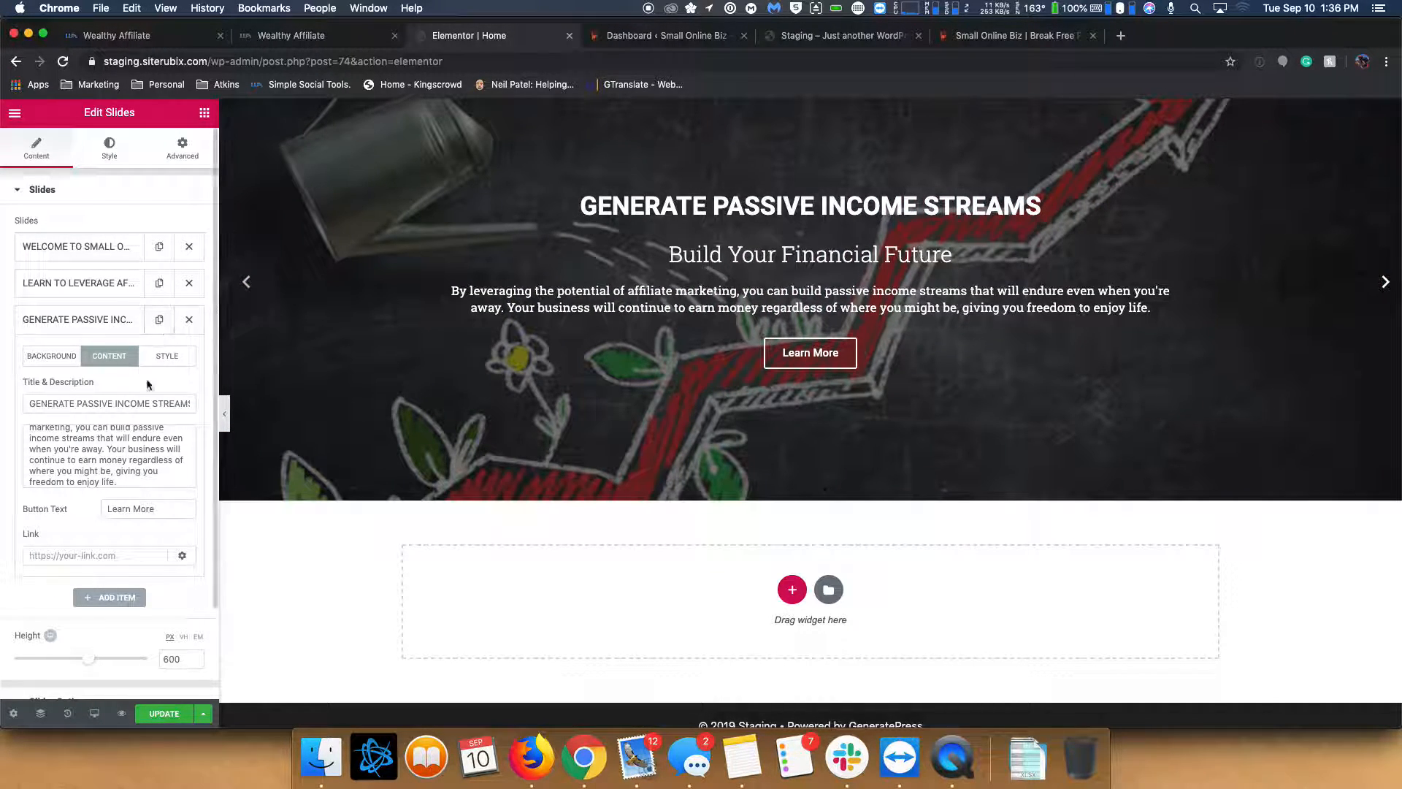
pyautogui.scroll(-2, 109, 478)
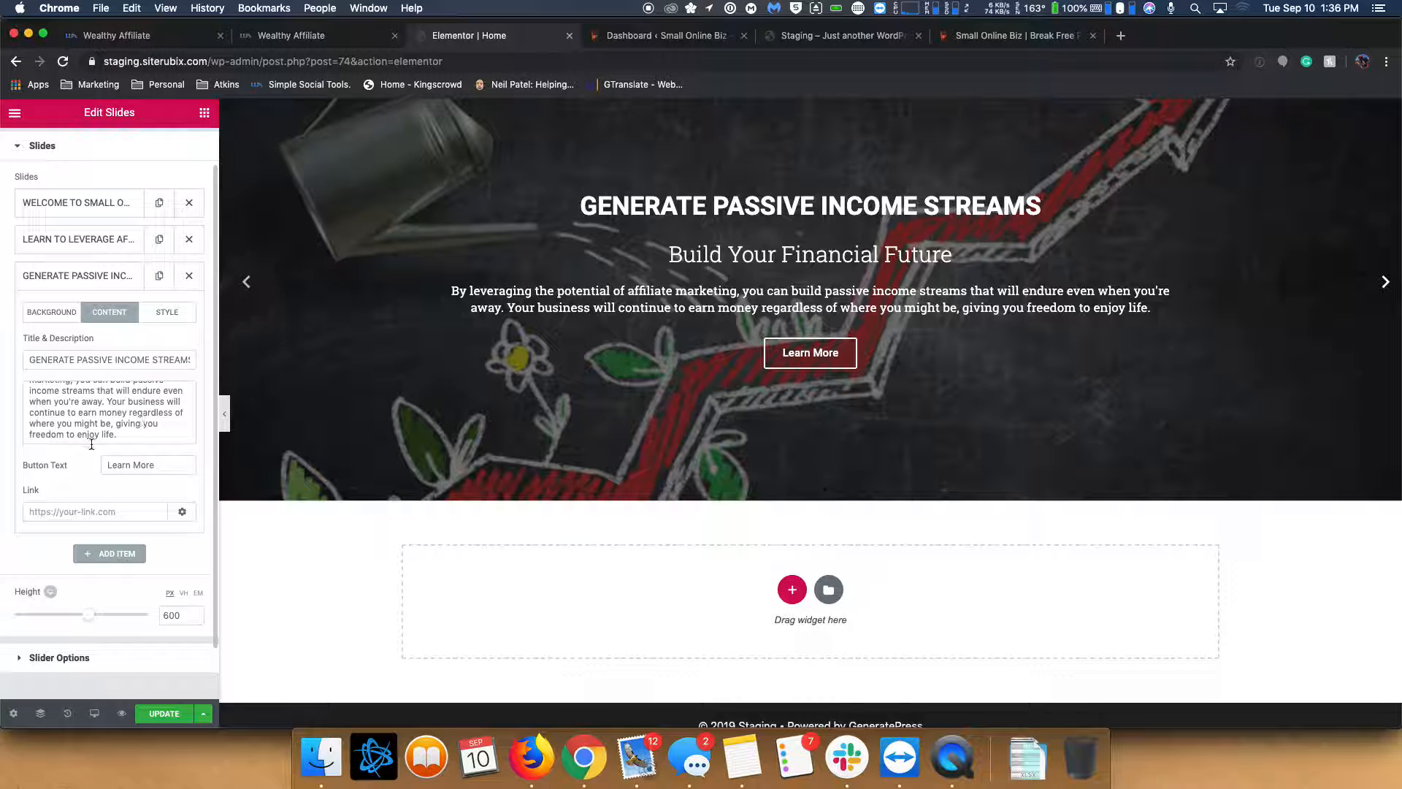
# - Compare the staging slider with the live site's hero slides and review the live Home page down to the TELL ME MORE boxes
pyautogui.click(246, 282)
pyautogui.click(246, 282)
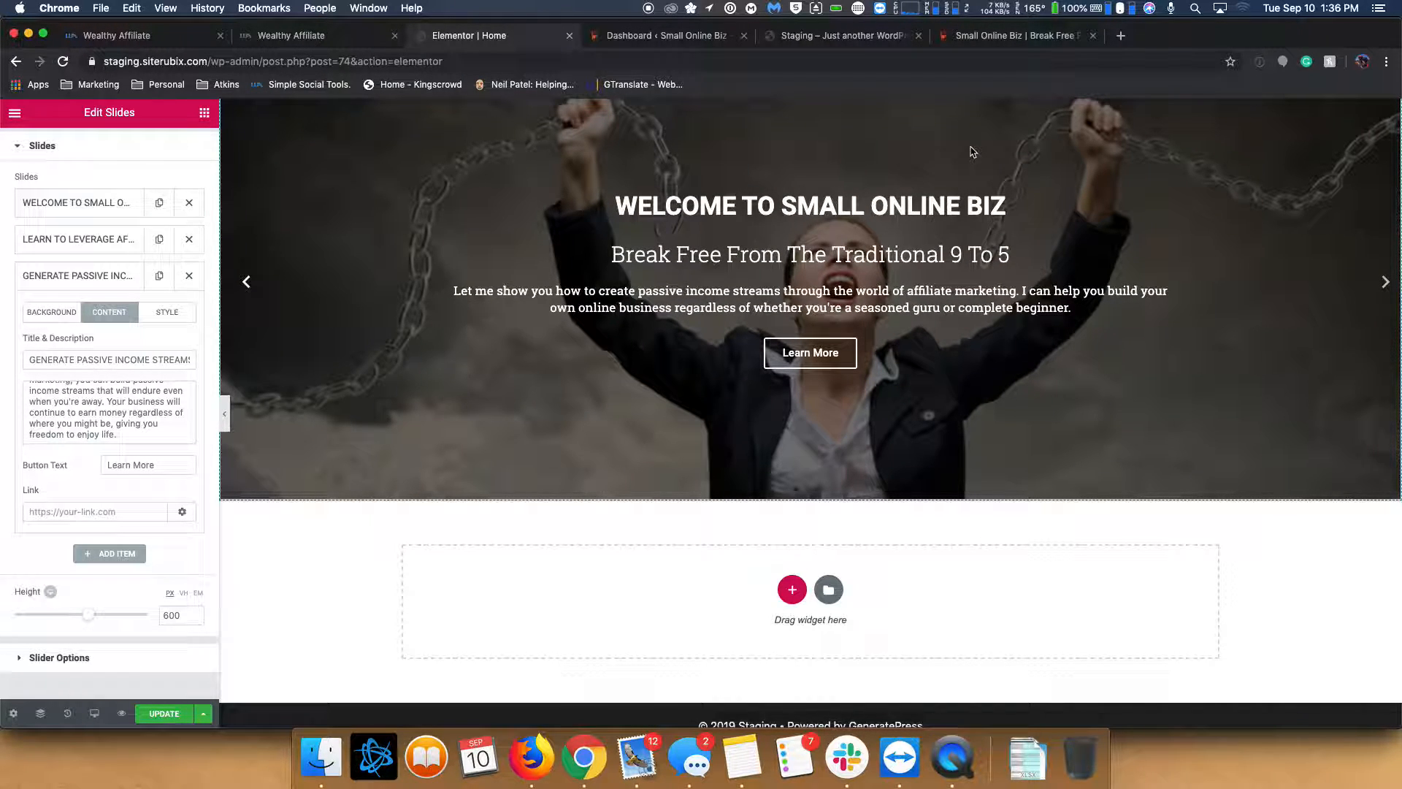
pyautogui.click(997, 35)
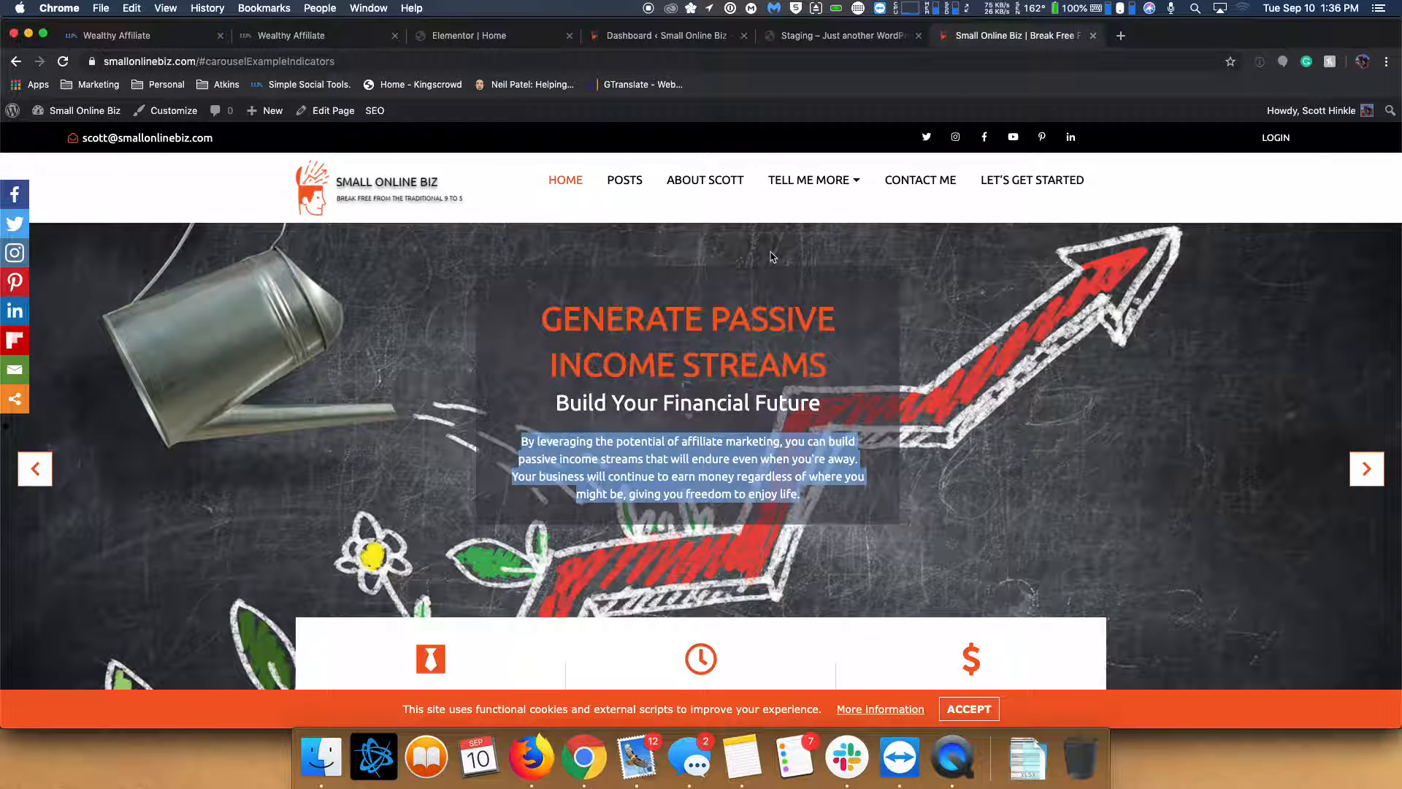
pyautogui.click(864, 380)
pyautogui.click(753, 458)
pyautogui.click(530, 520)
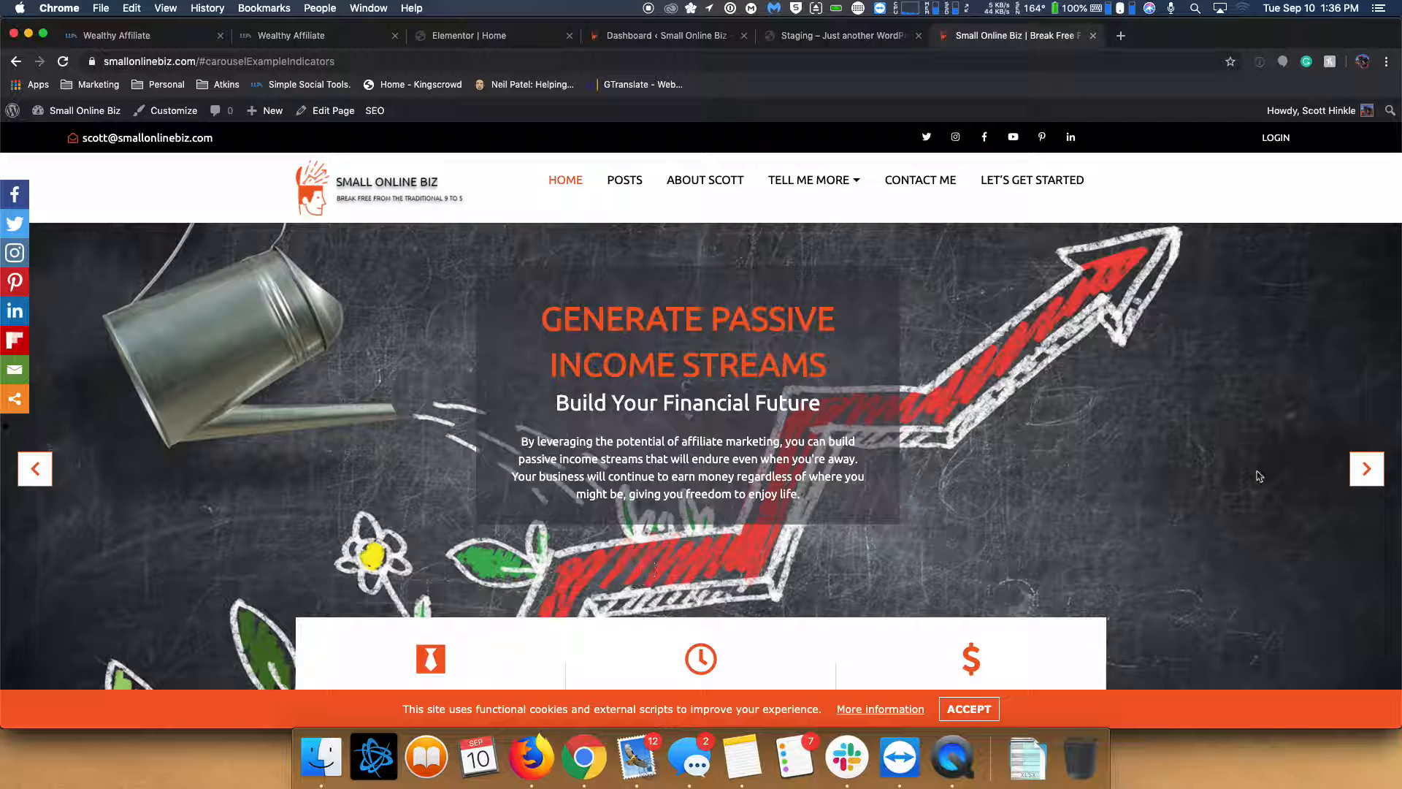
pyautogui.click(1366, 468)
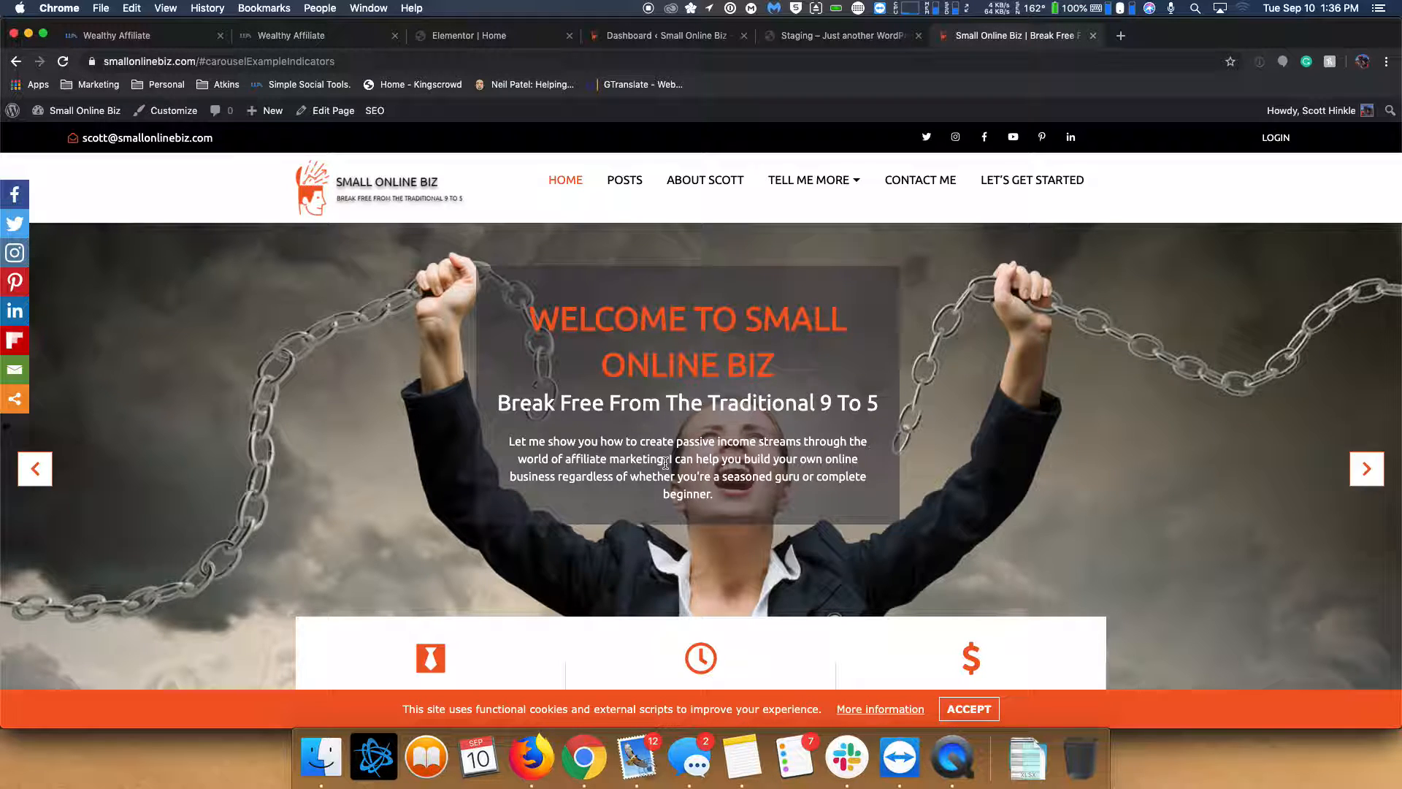
pyautogui.click(1364, 465)
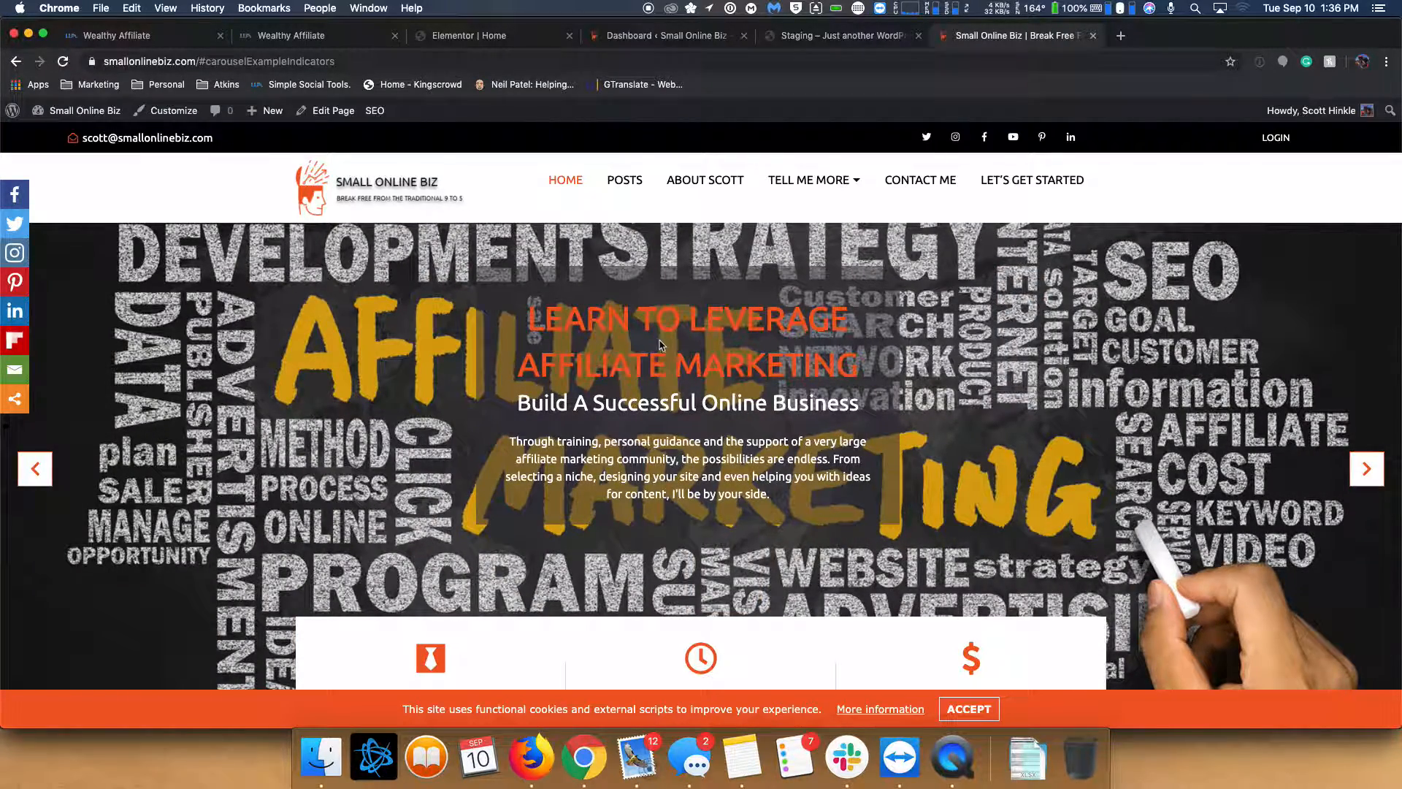
pyautogui.scroll(-5, 655, 339)
pyautogui.scroll(-3, 655, 339)
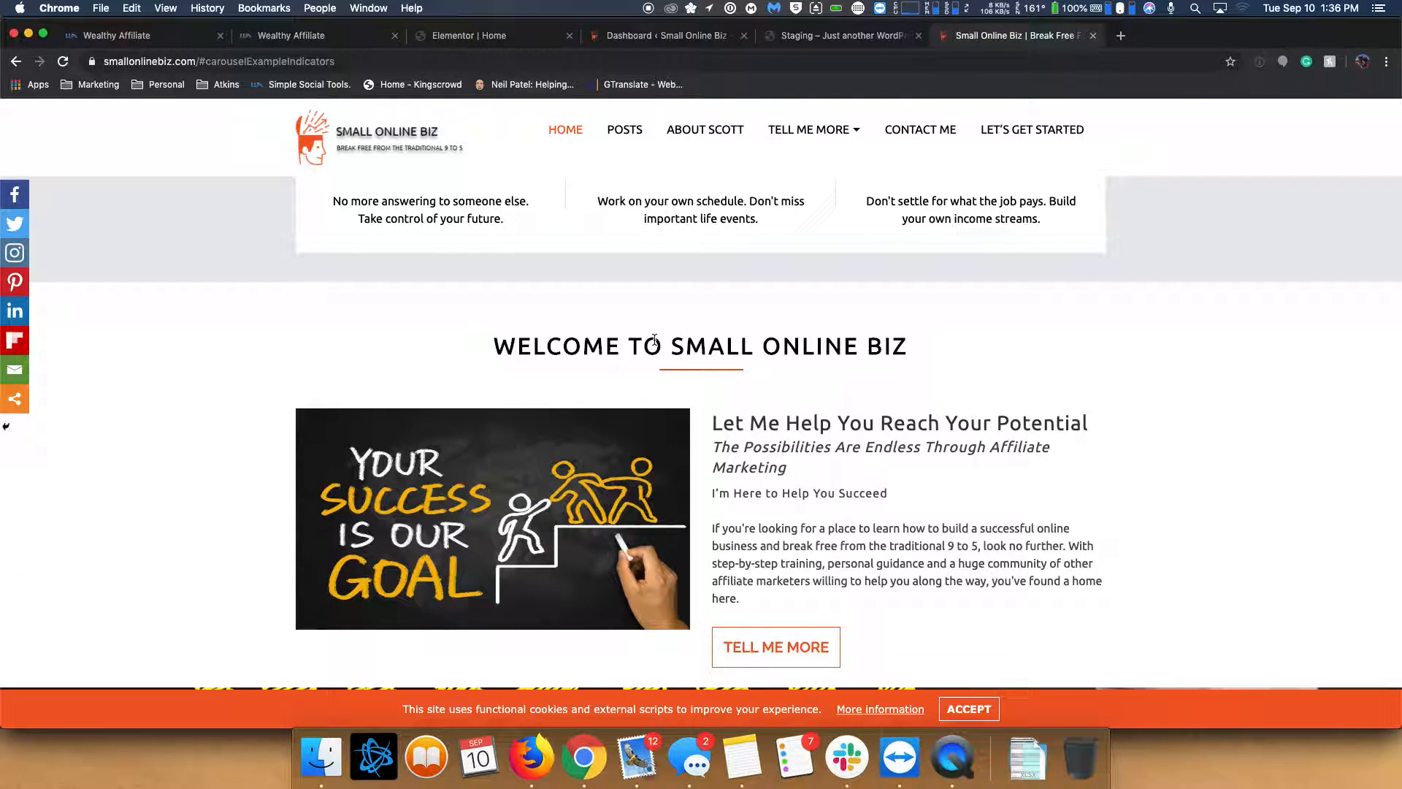
pyautogui.scroll(-1, 655, 337)
pyautogui.scroll(-10, 657, 333)
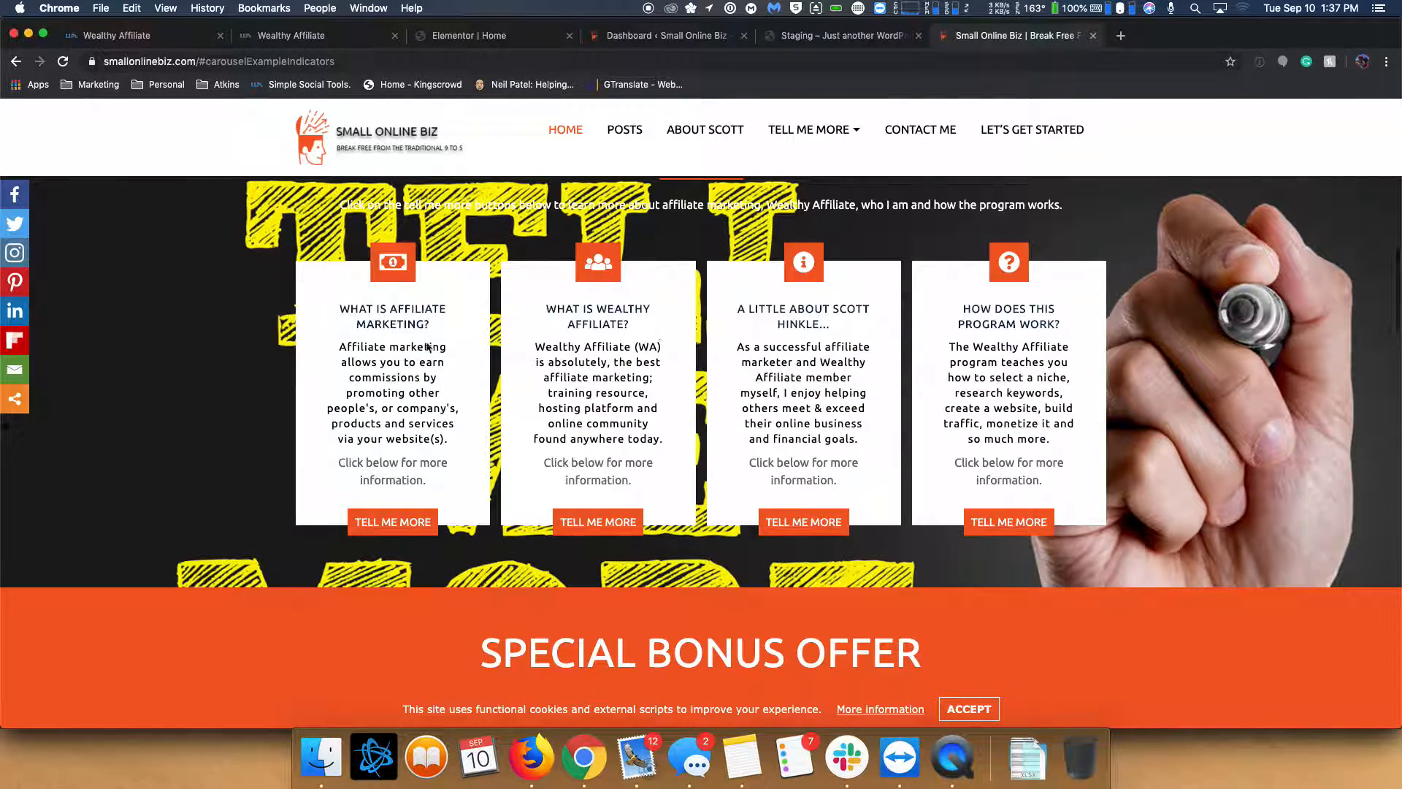
pyautogui.click(471, 35)
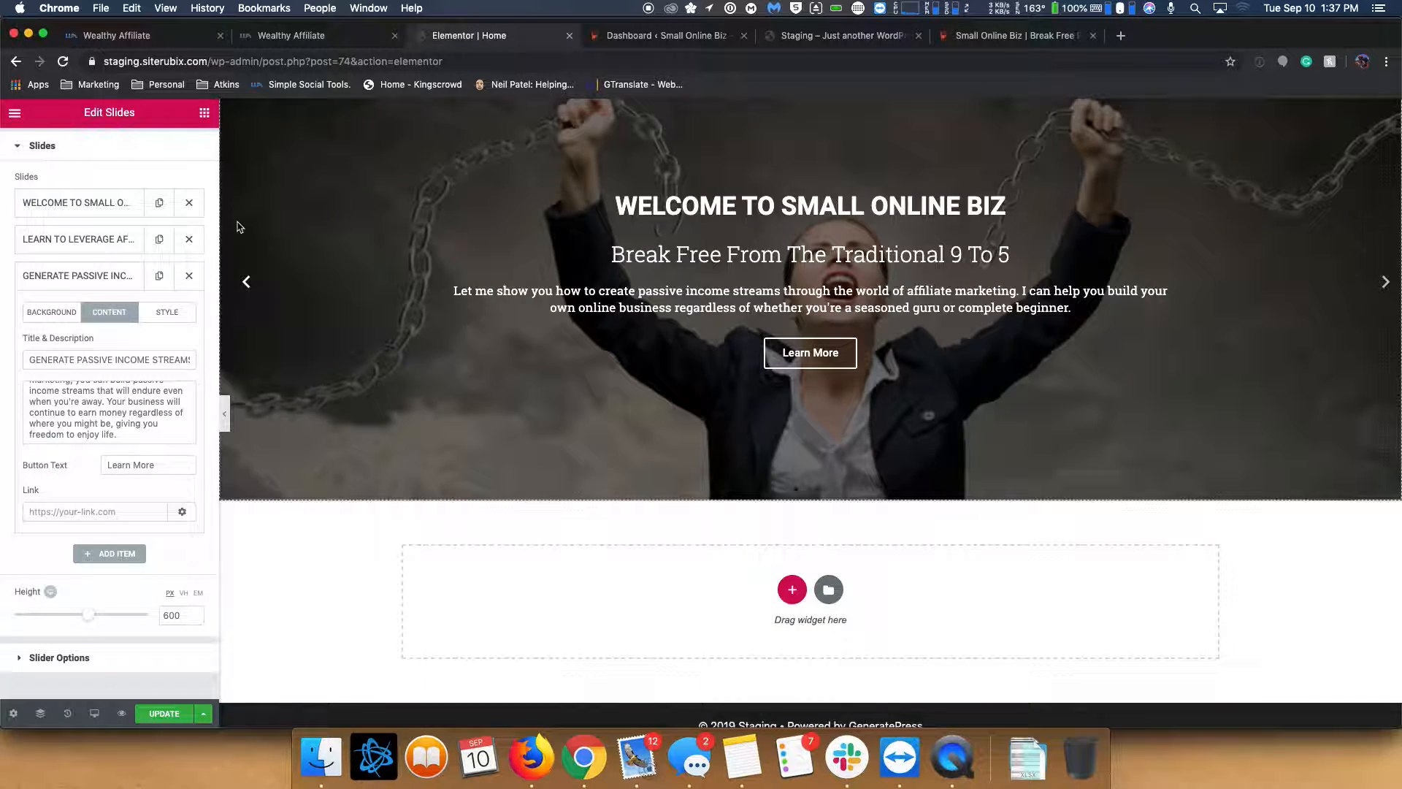
pyautogui.click(86, 206)
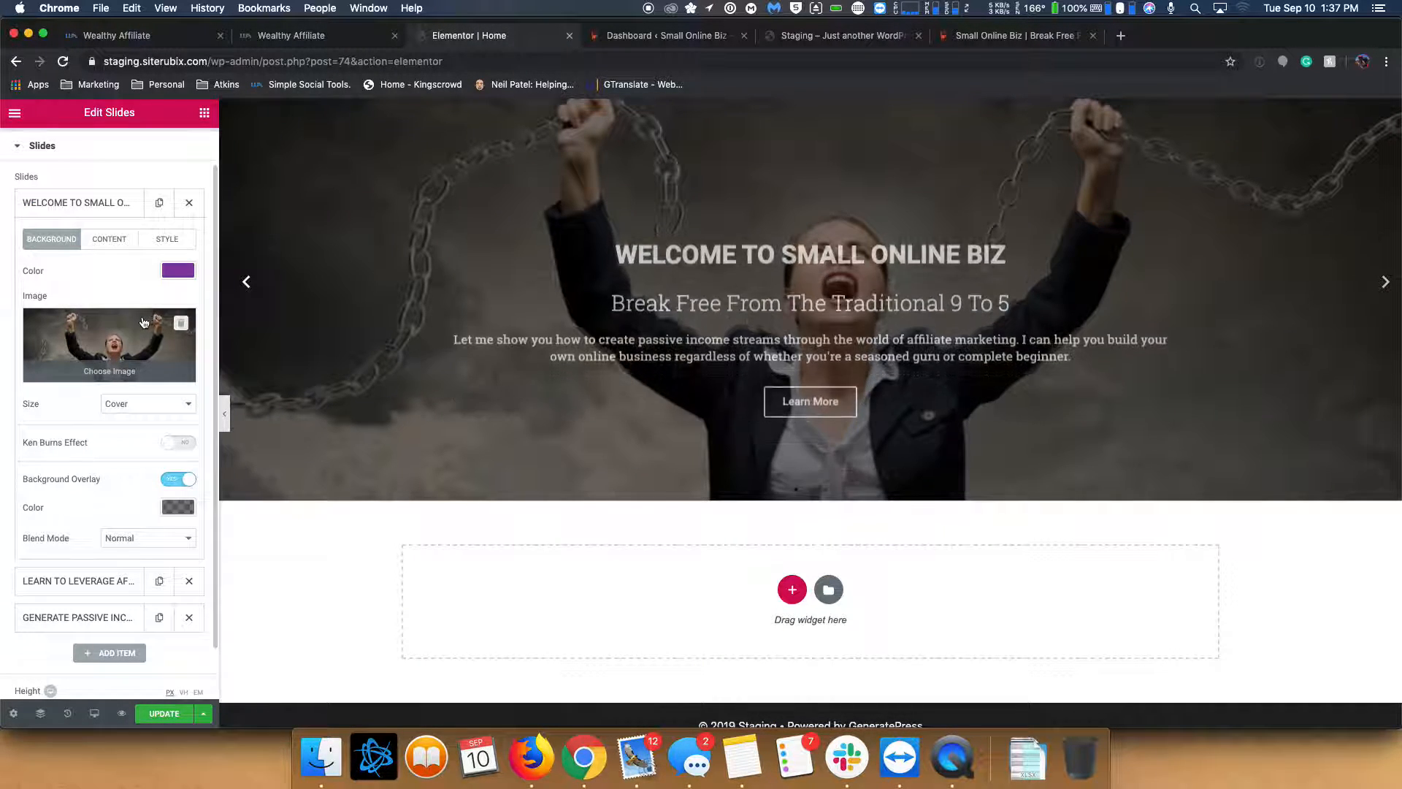
pyautogui.click(108, 242)
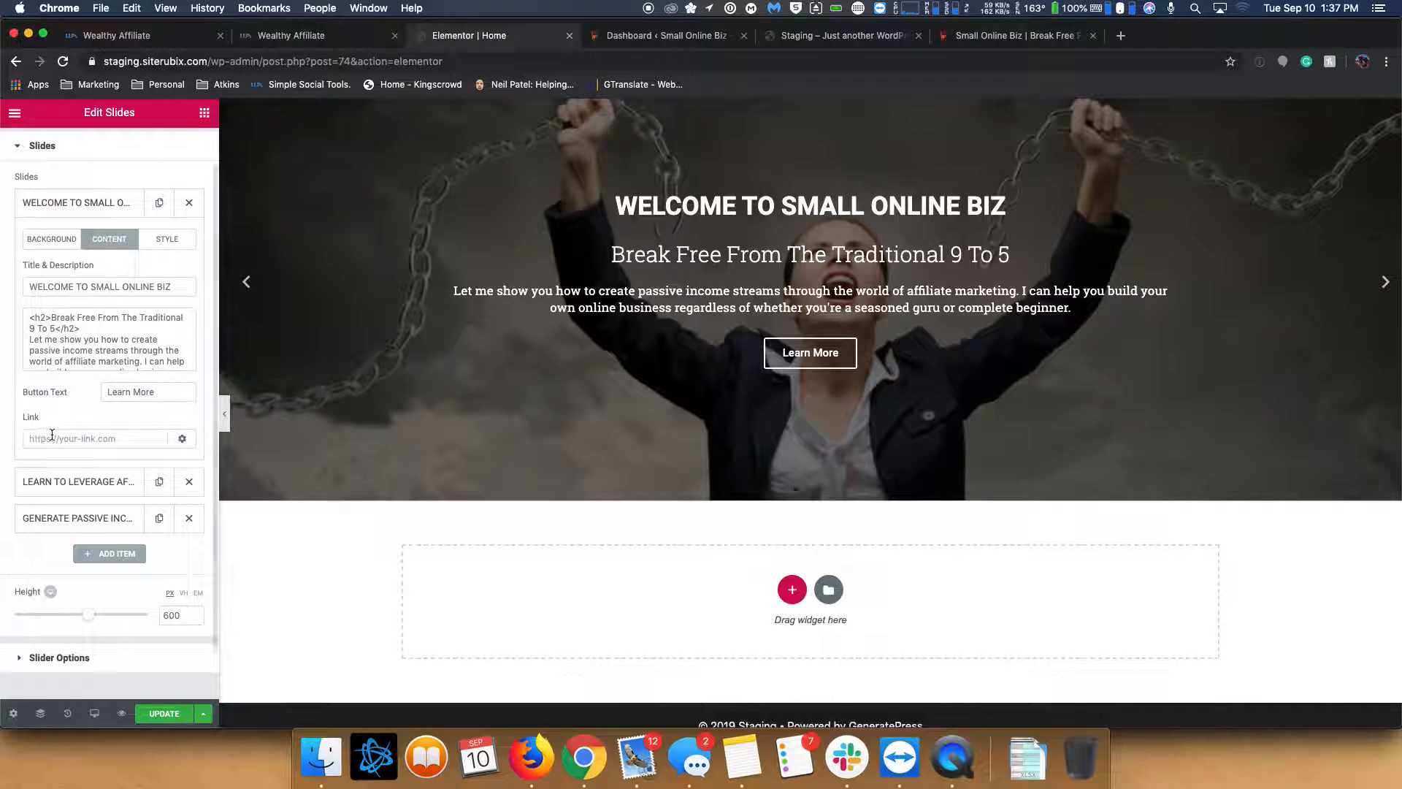
pyautogui.click(27, 436)
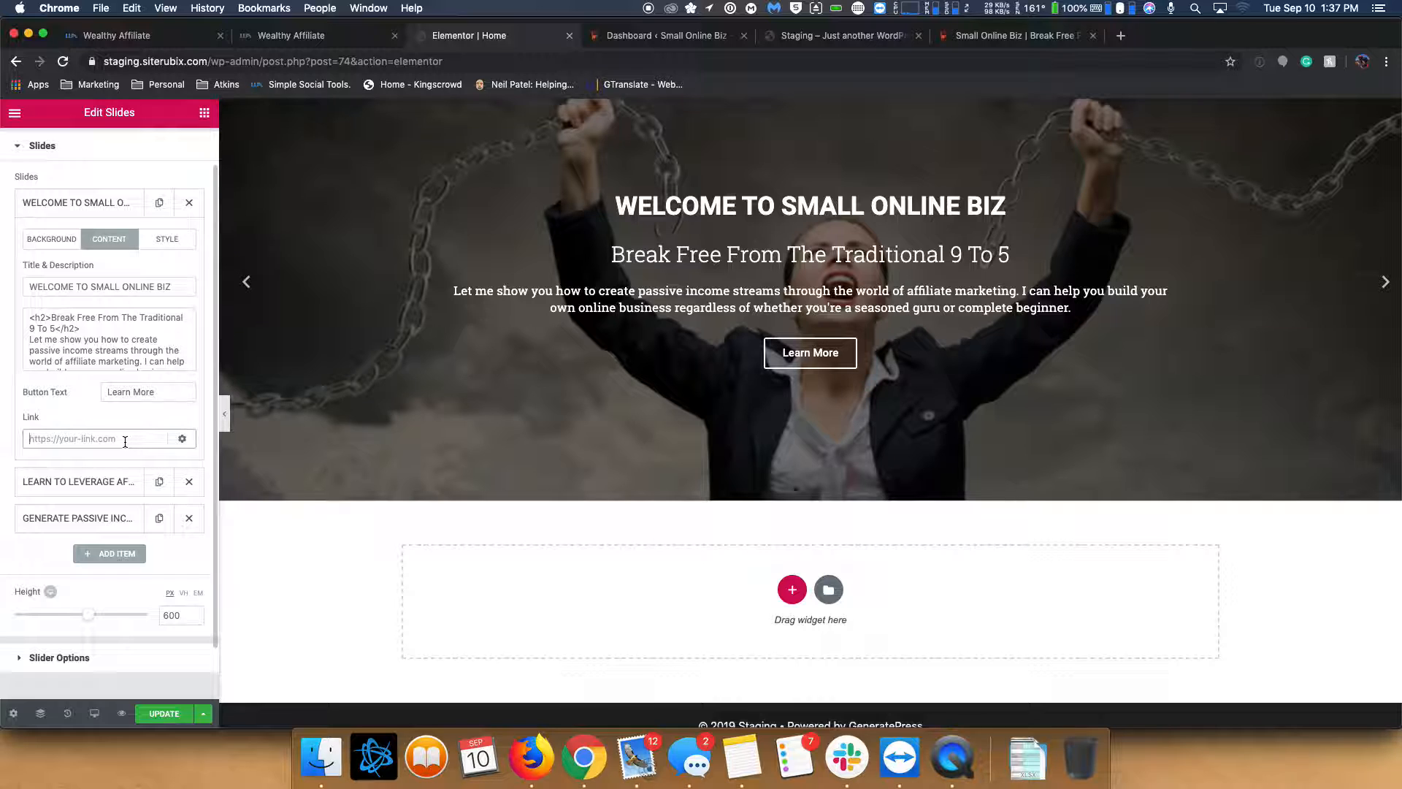
pyautogui.scroll(-1, 640, 271)
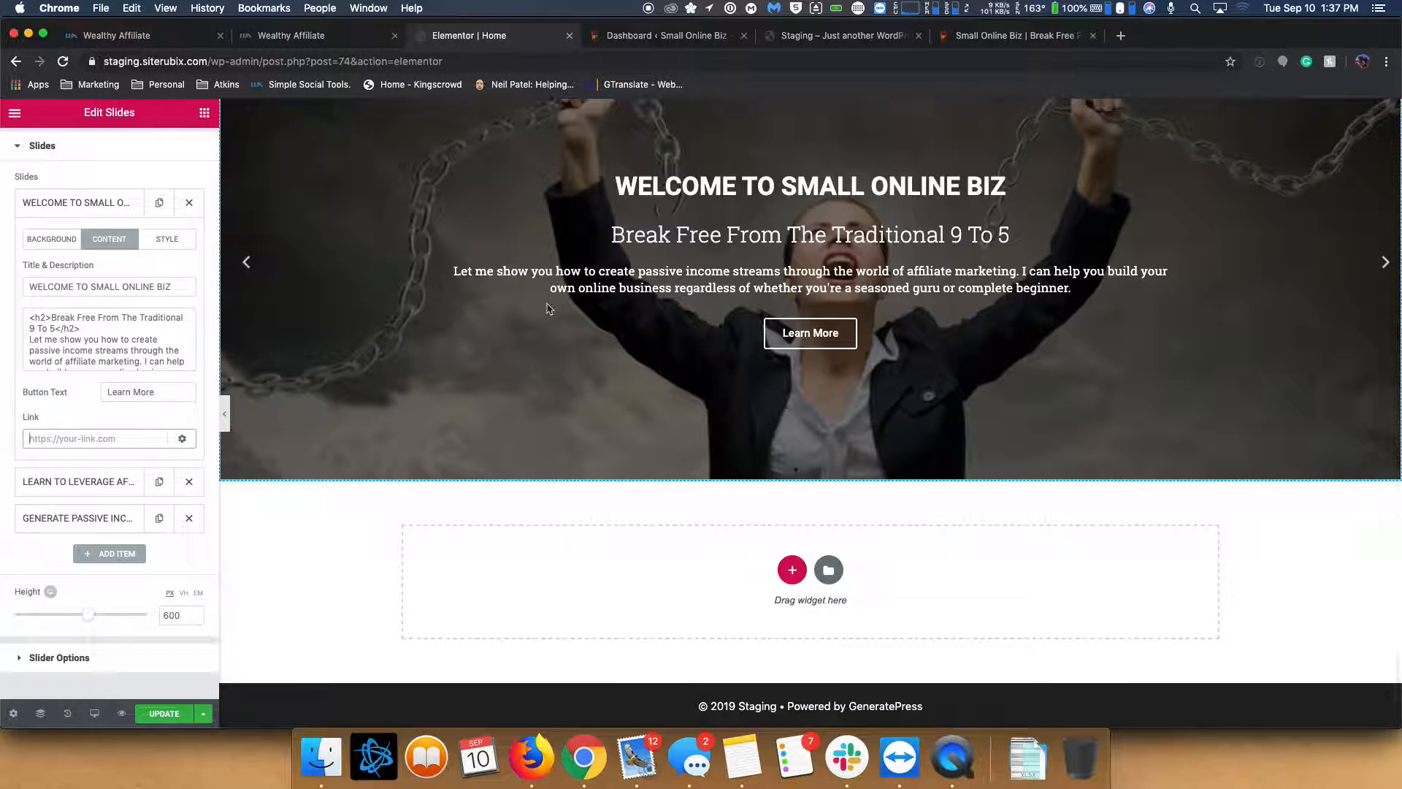
pyautogui.scroll(1, 617, 311)
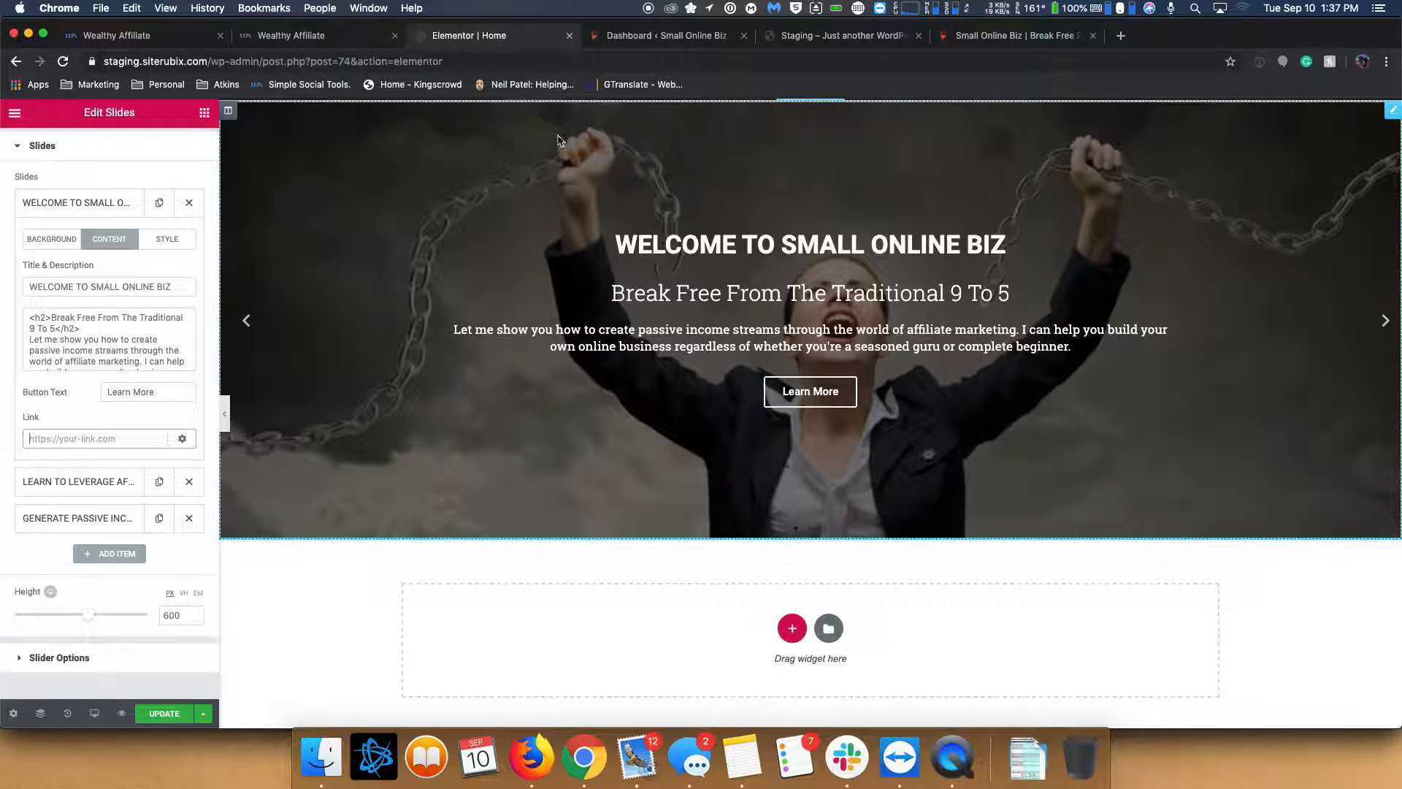
pyautogui.click(1000, 44)
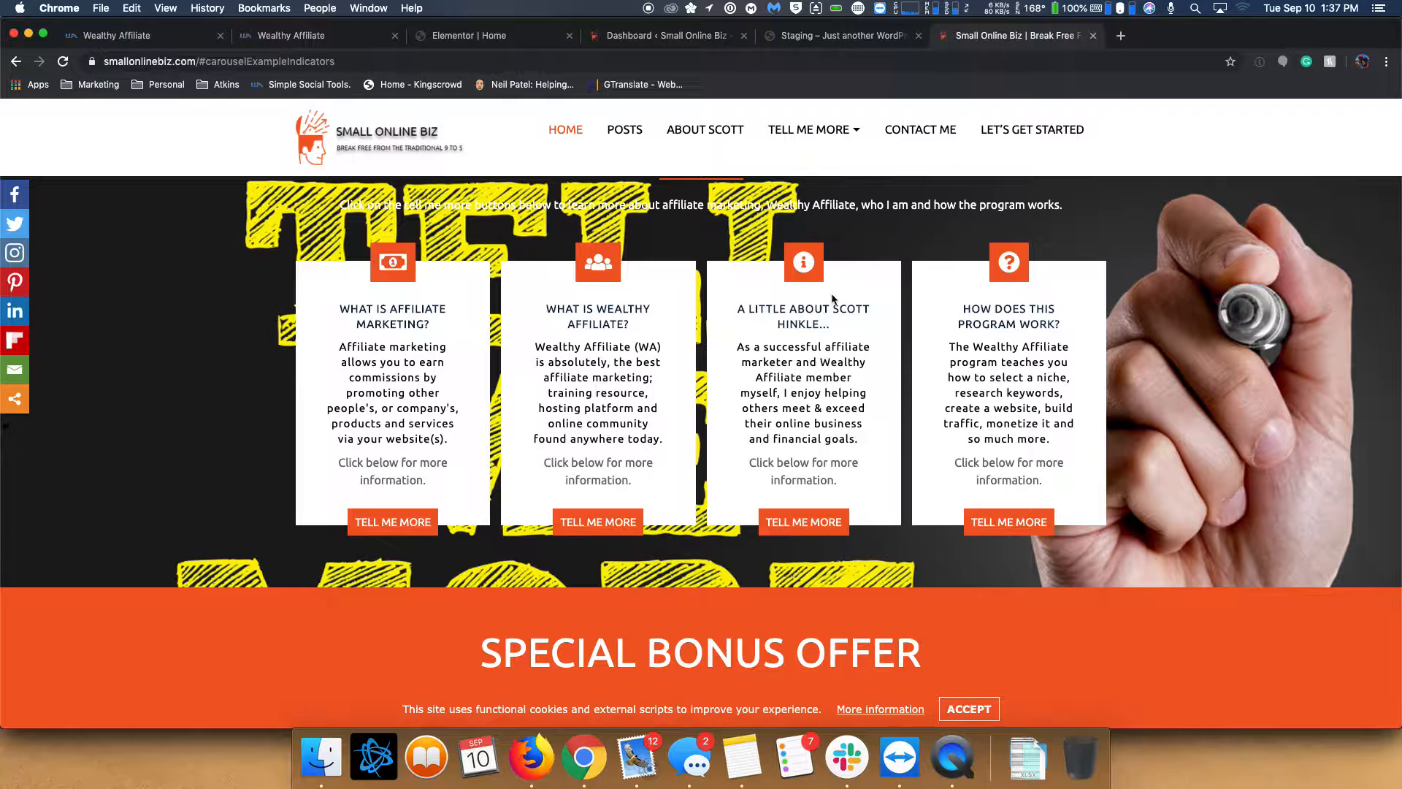
pyautogui.rightClick(987, 520)
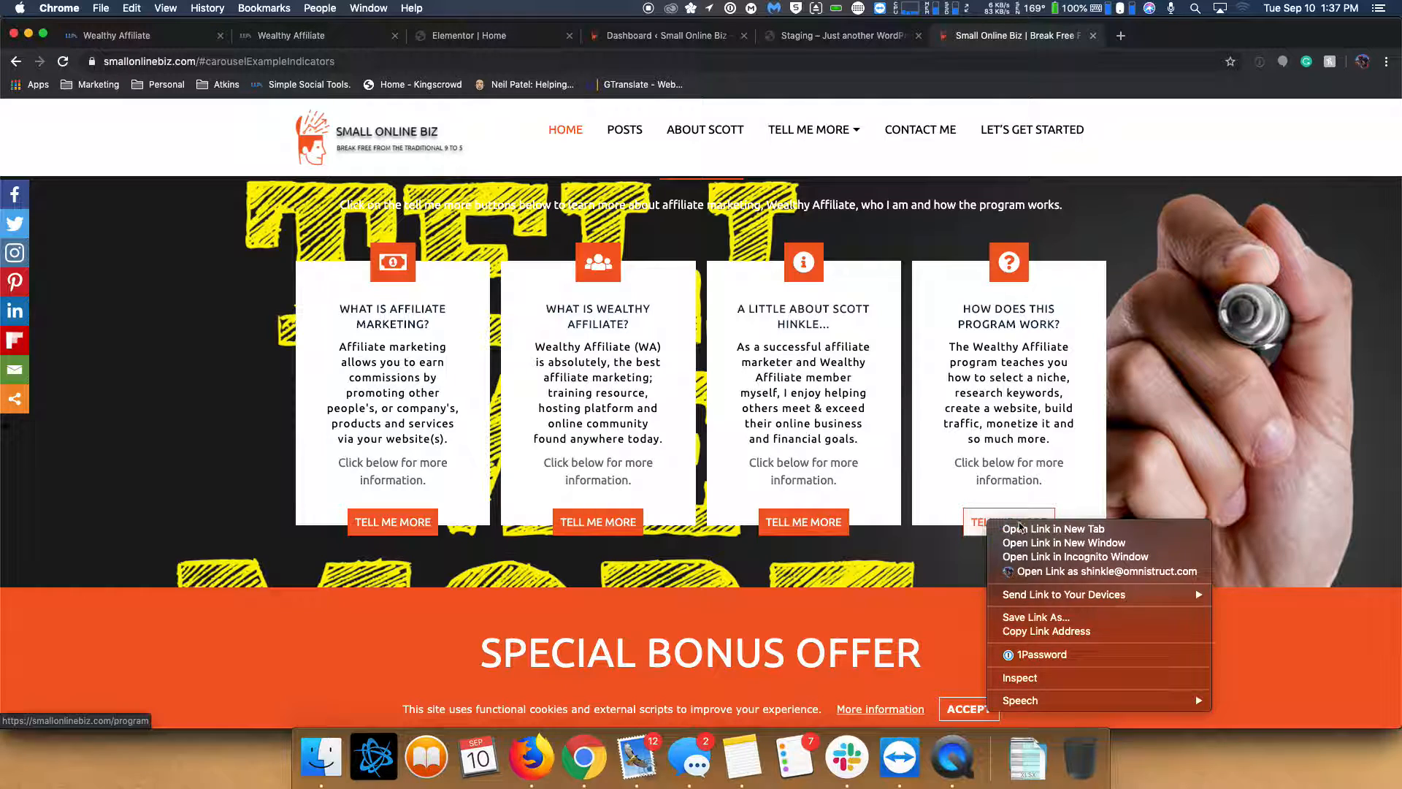
pyautogui.click(1064, 631)
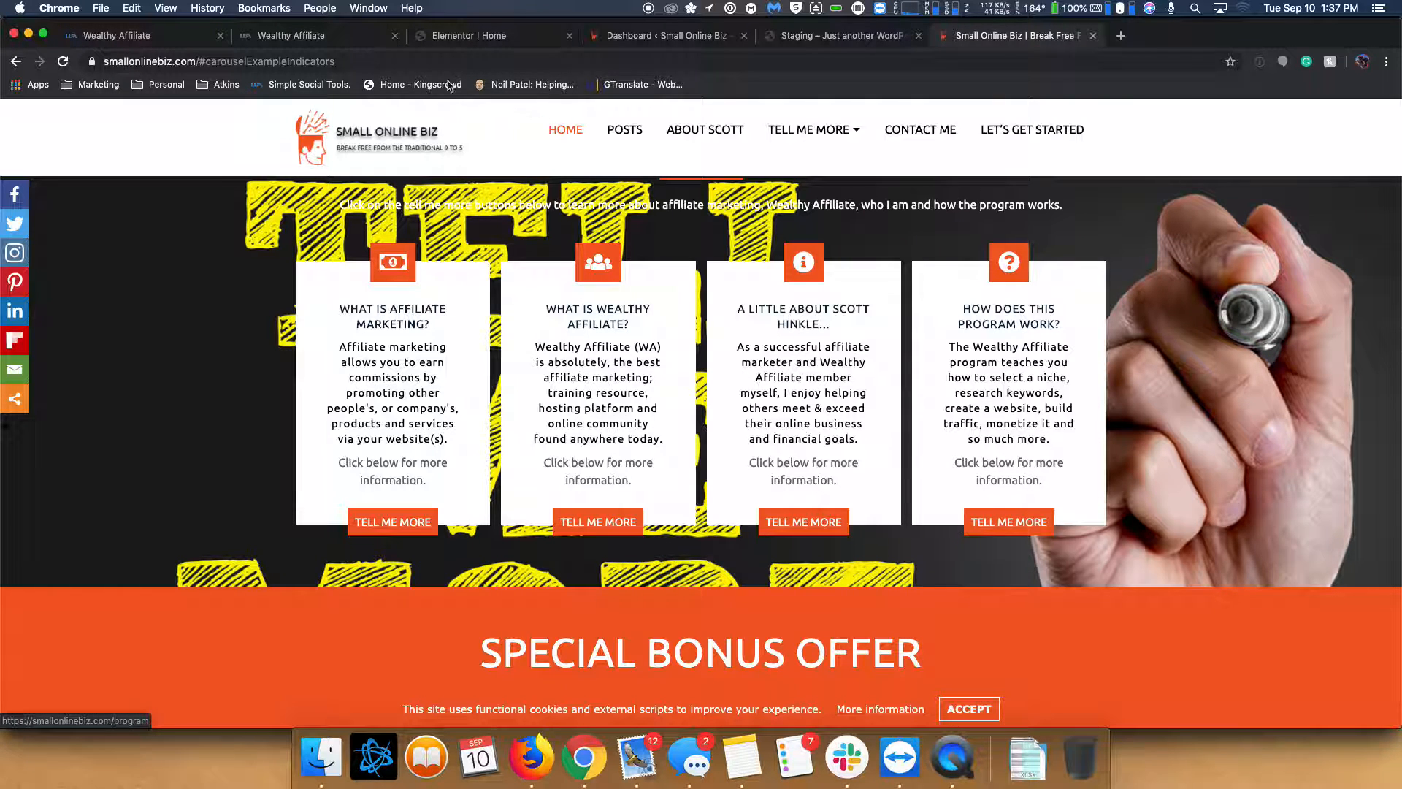
pyautogui.click(469, 33)
pyautogui.click(94, 439)
pyautogui.press('cmd+v')
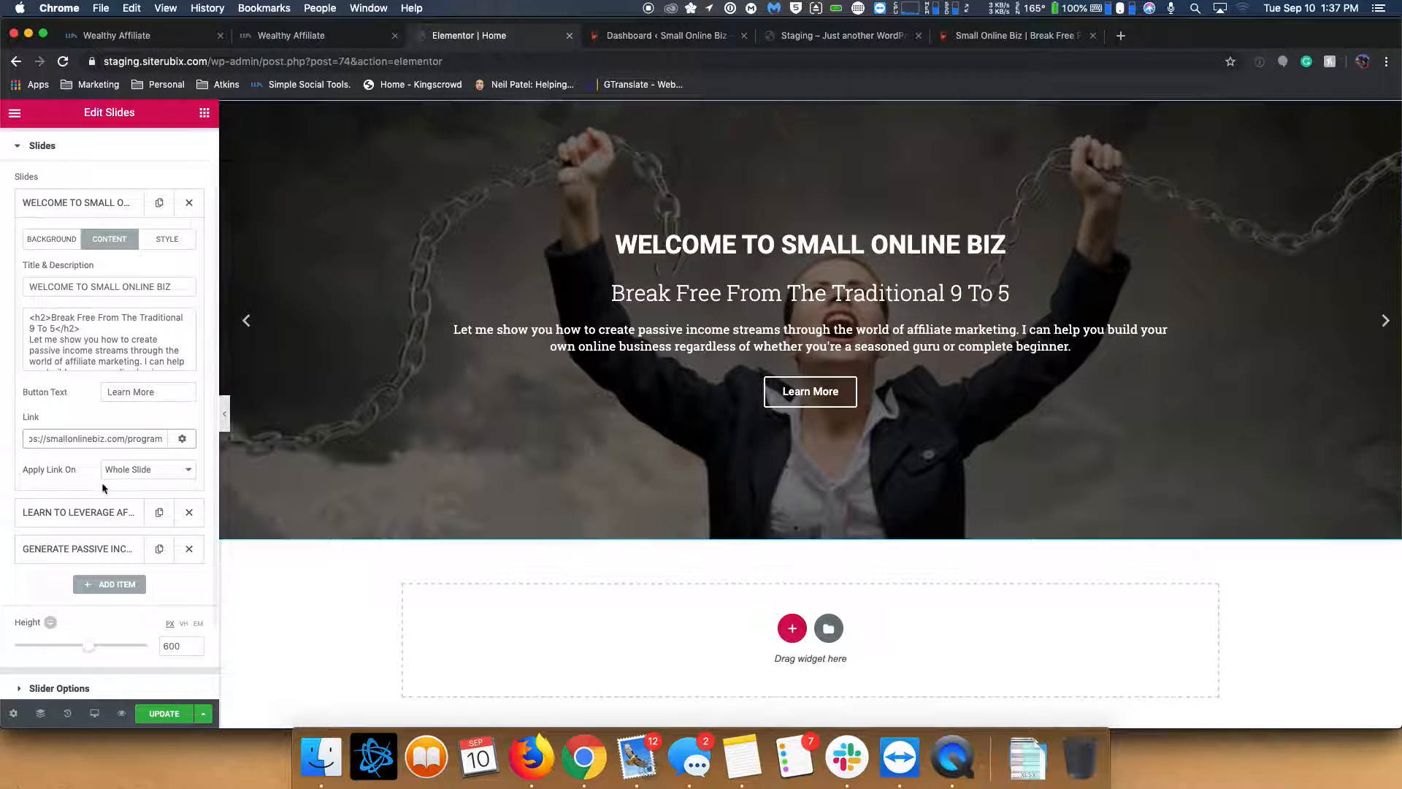
# - Try applying the first slide's link to Button Only and switch it back to Whole Slide
pyautogui.click(149, 469)
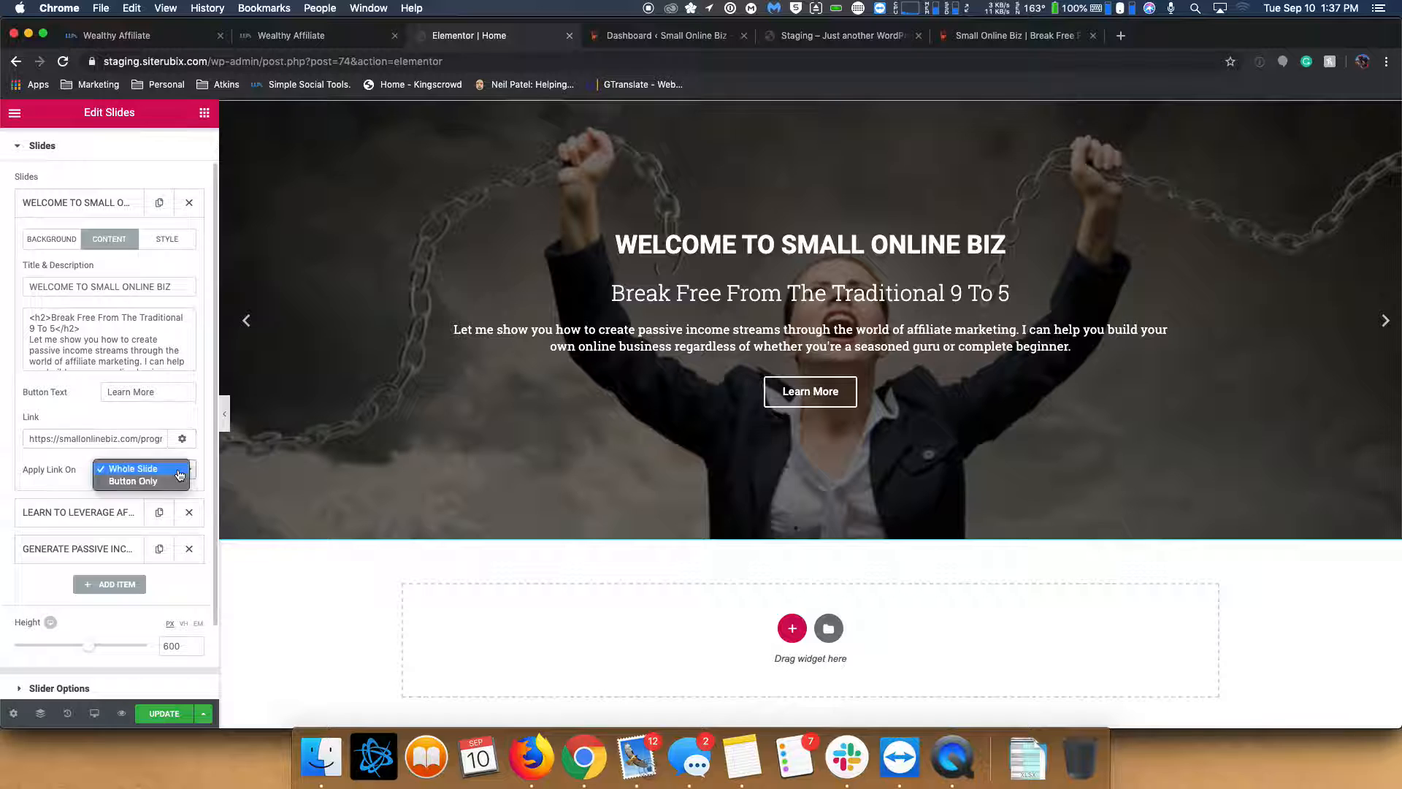
pyautogui.click(150, 485)
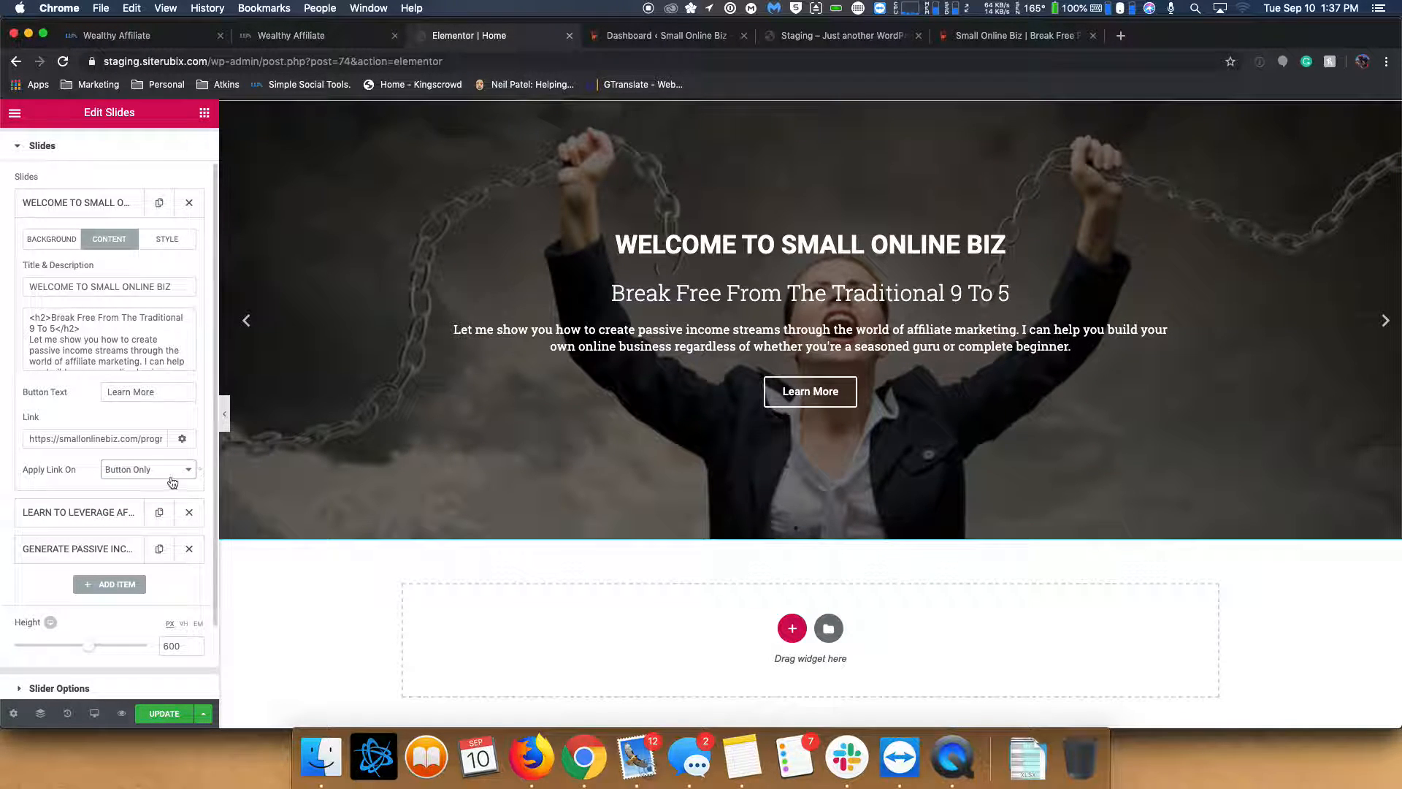
pyautogui.click(150, 470)
pyautogui.click(157, 457)
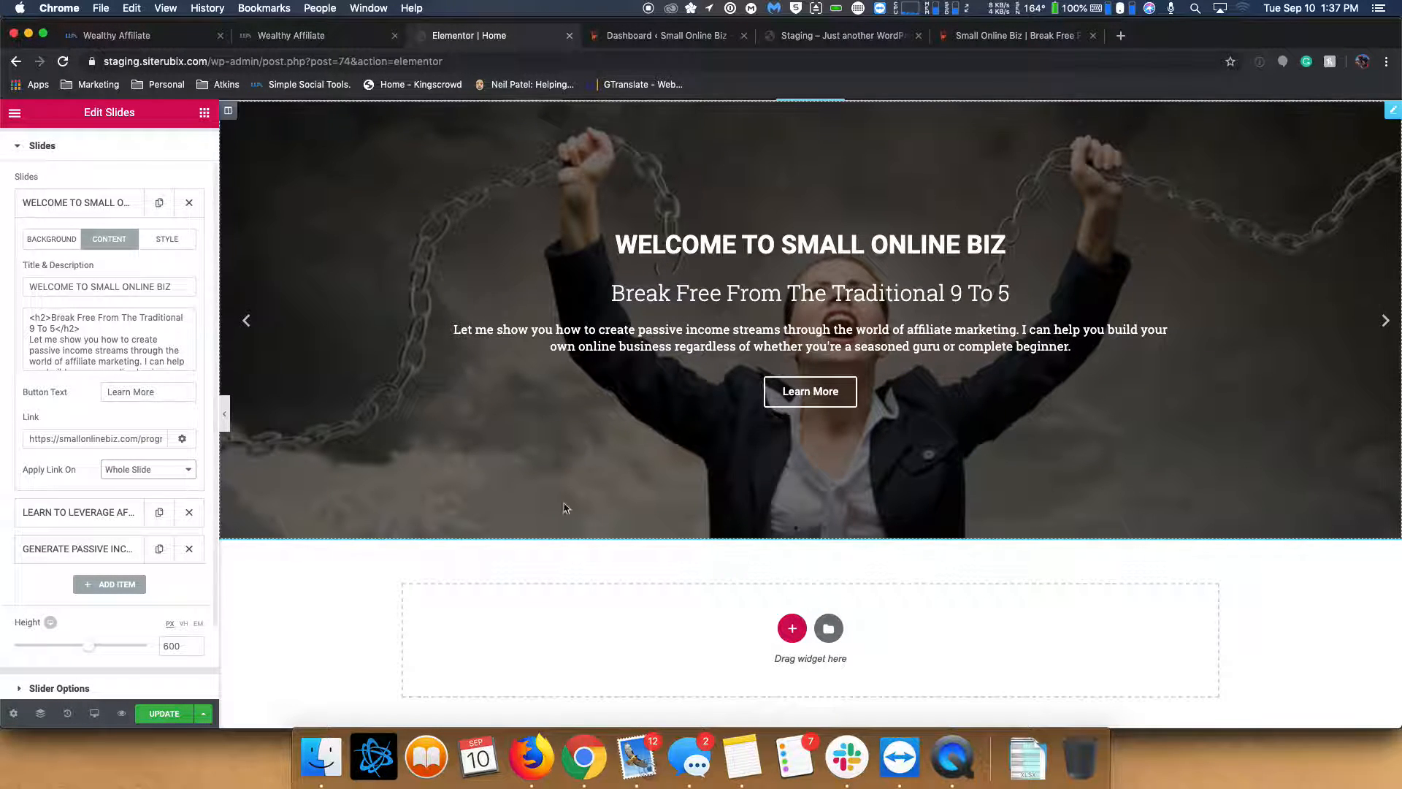
pyautogui.click(84, 513)
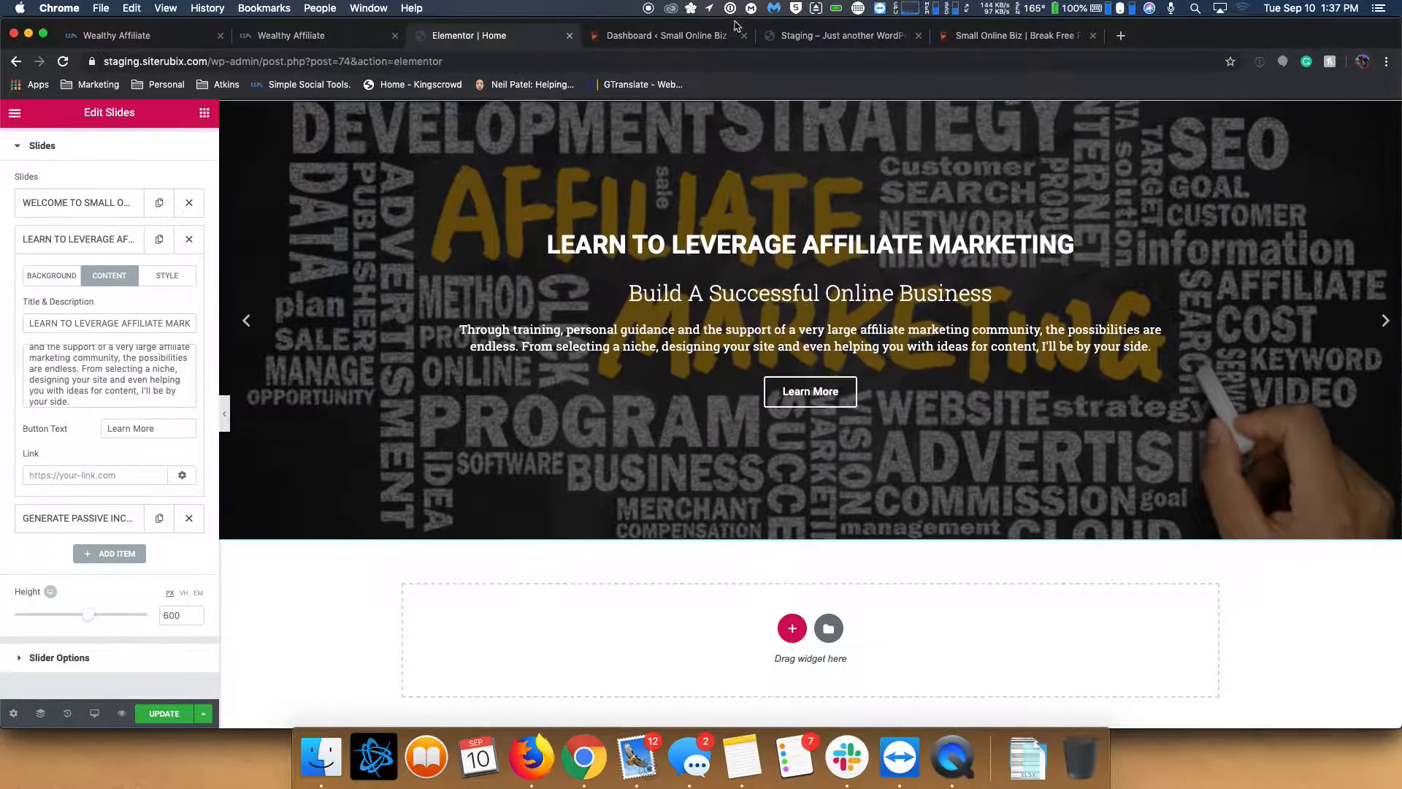
pyautogui.click(1022, 35)
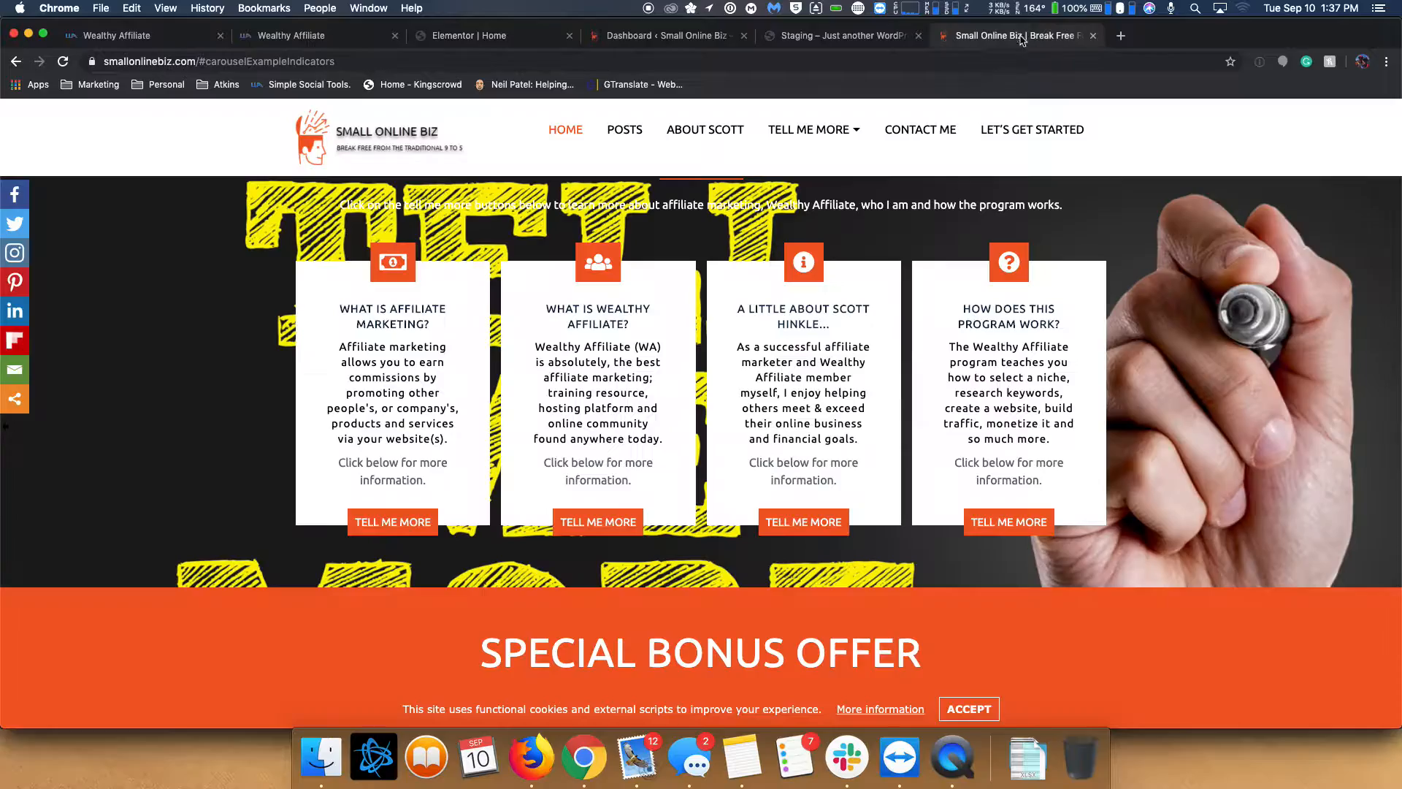
pyautogui.rightClick(400, 527)
pyautogui.click(484, 638)
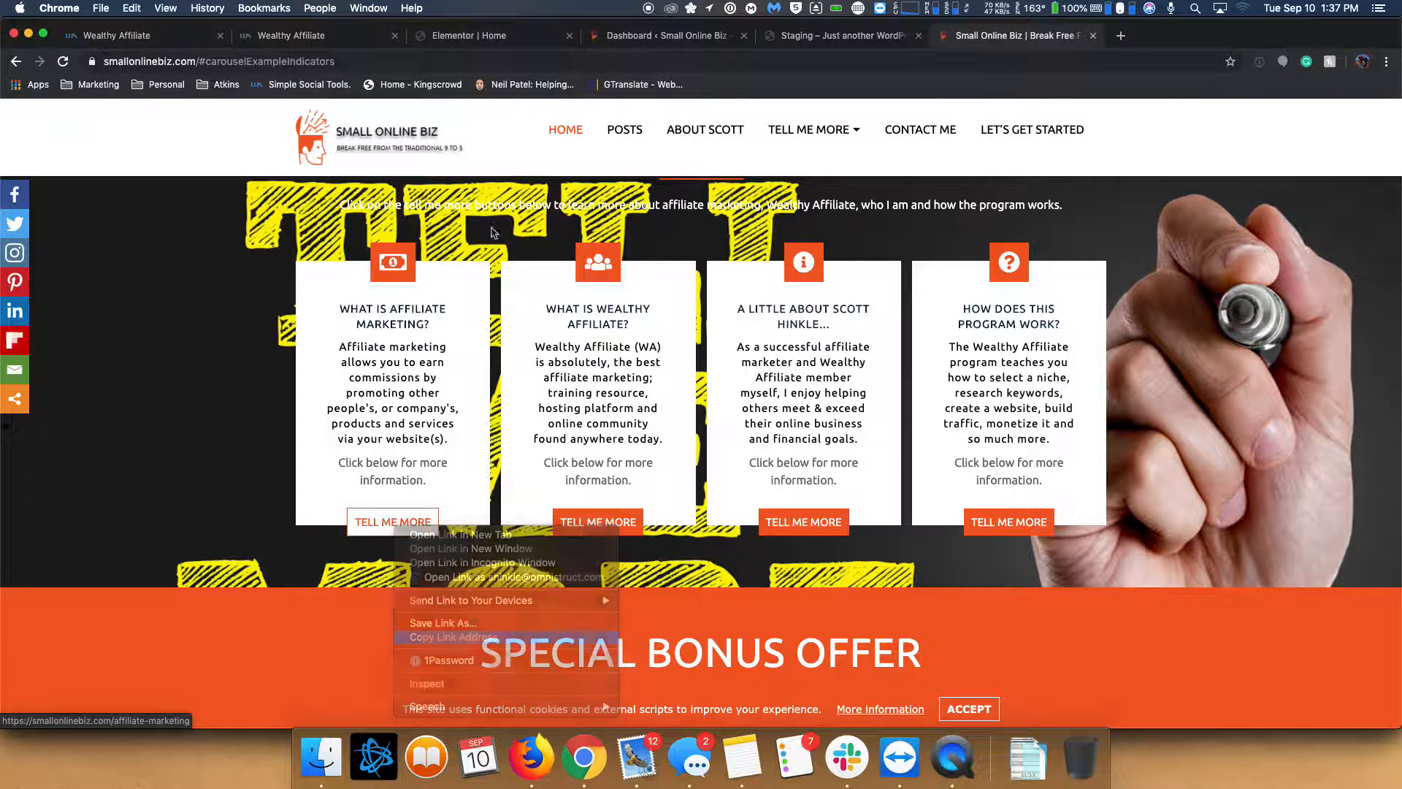
pyautogui.click(511, 32)
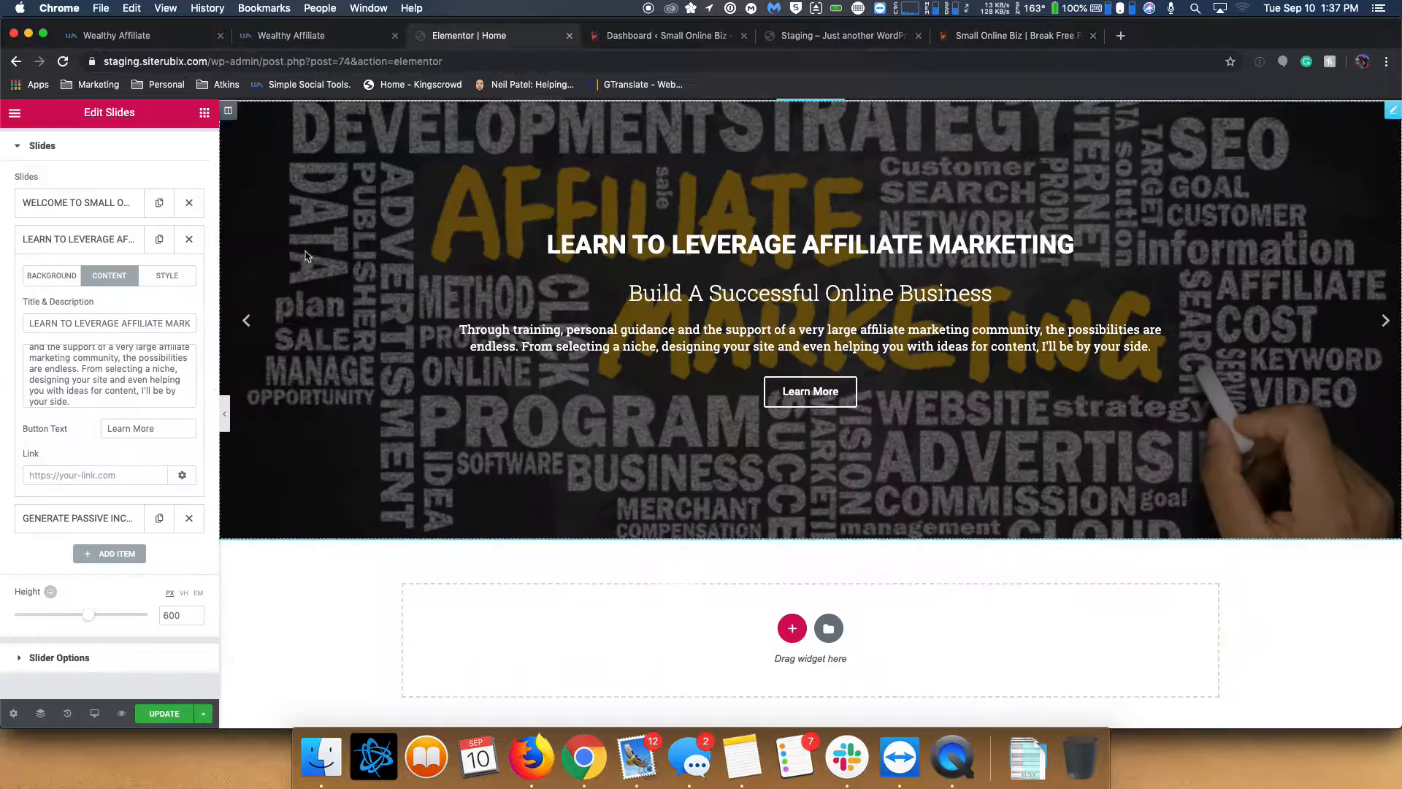
pyautogui.click(66, 476)
pyautogui.press('super+v')
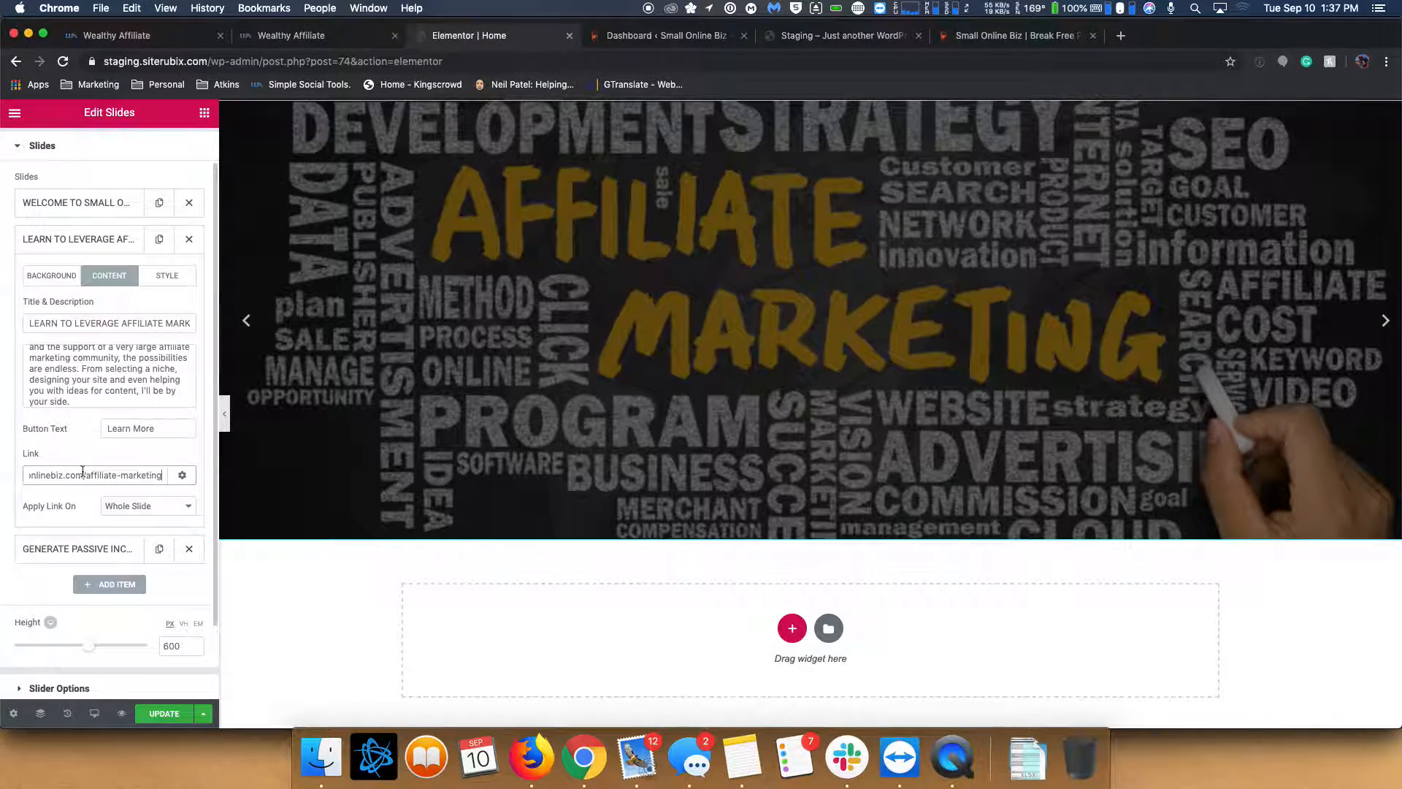
pyautogui.click(80, 549)
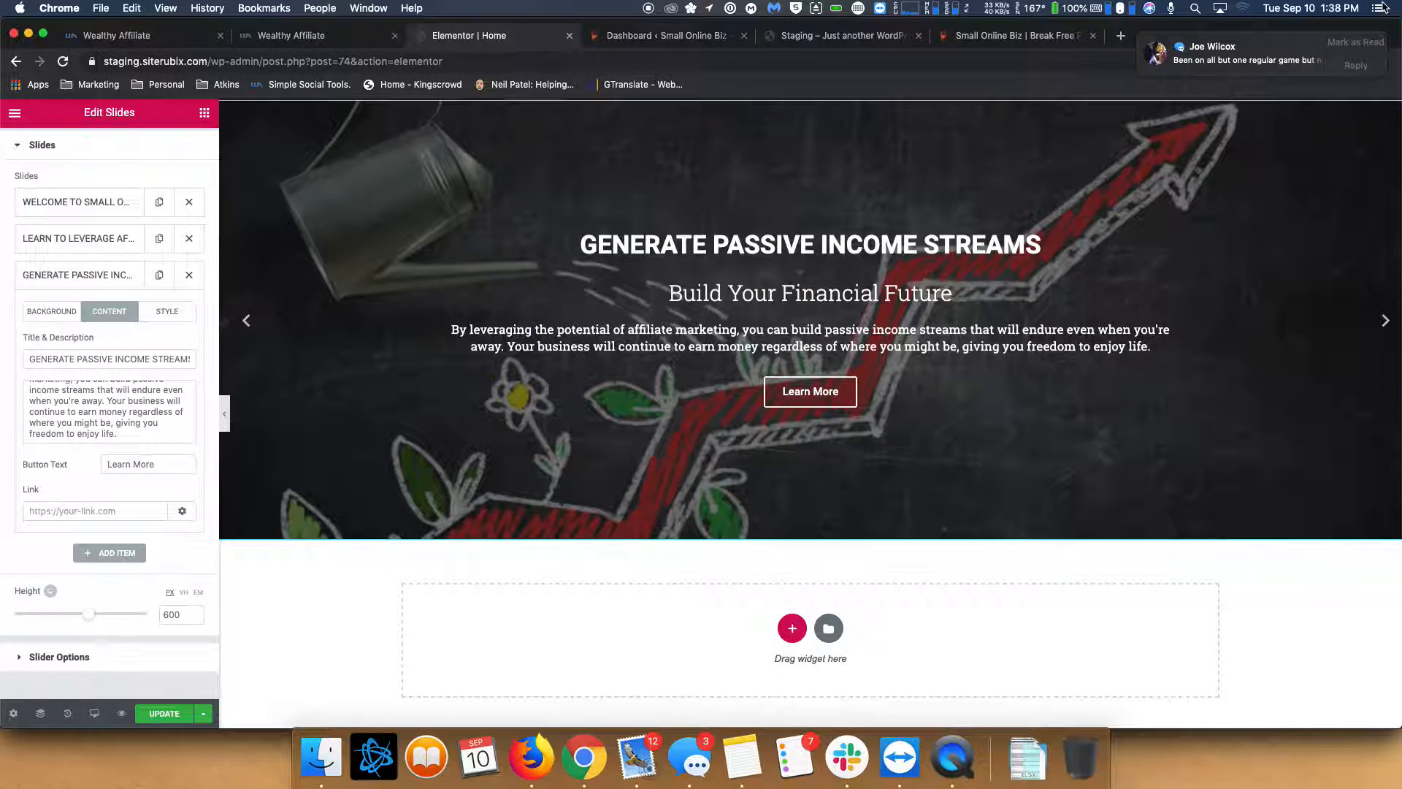
pyautogui.click(1377, 8)
pyautogui.click(1383, 70)
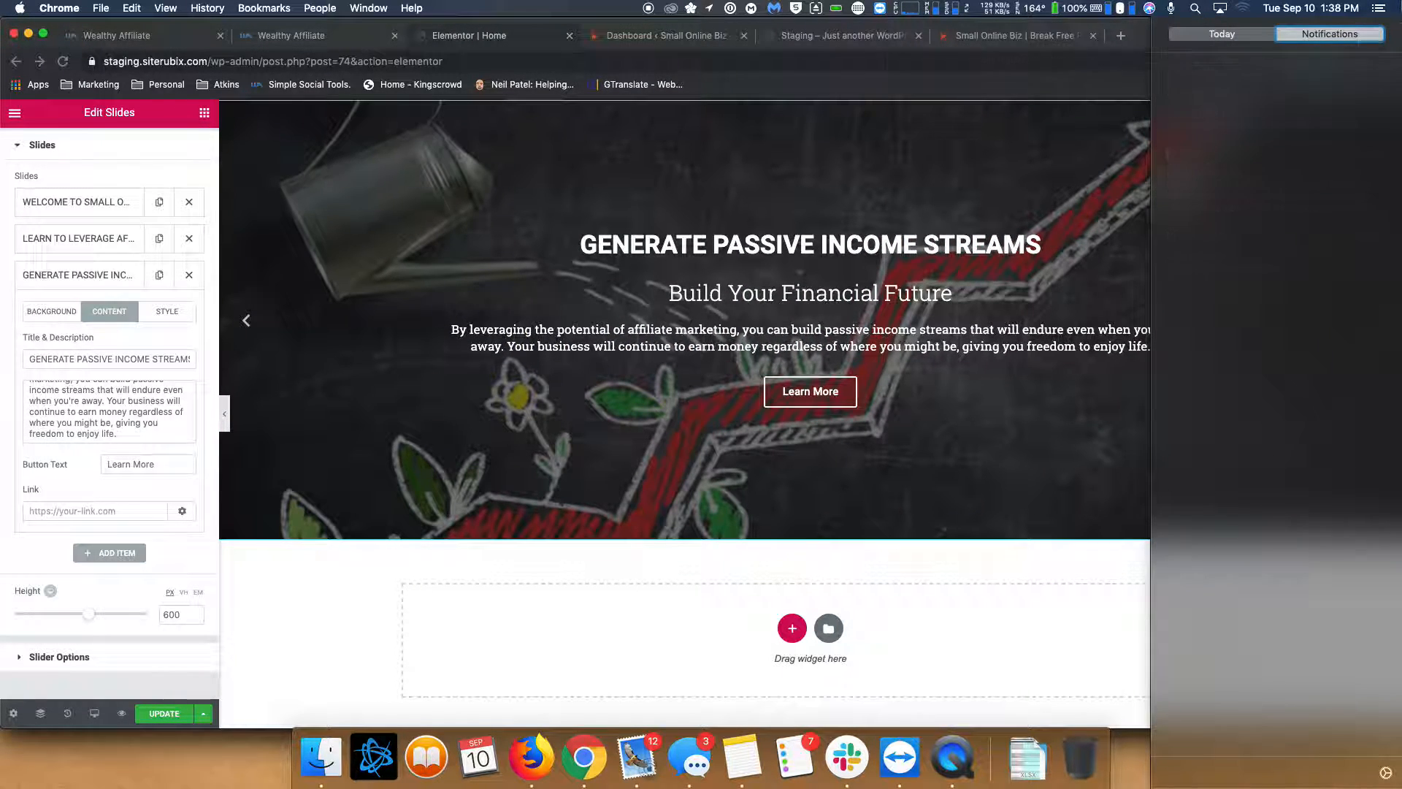
pyautogui.click(1380, 8)
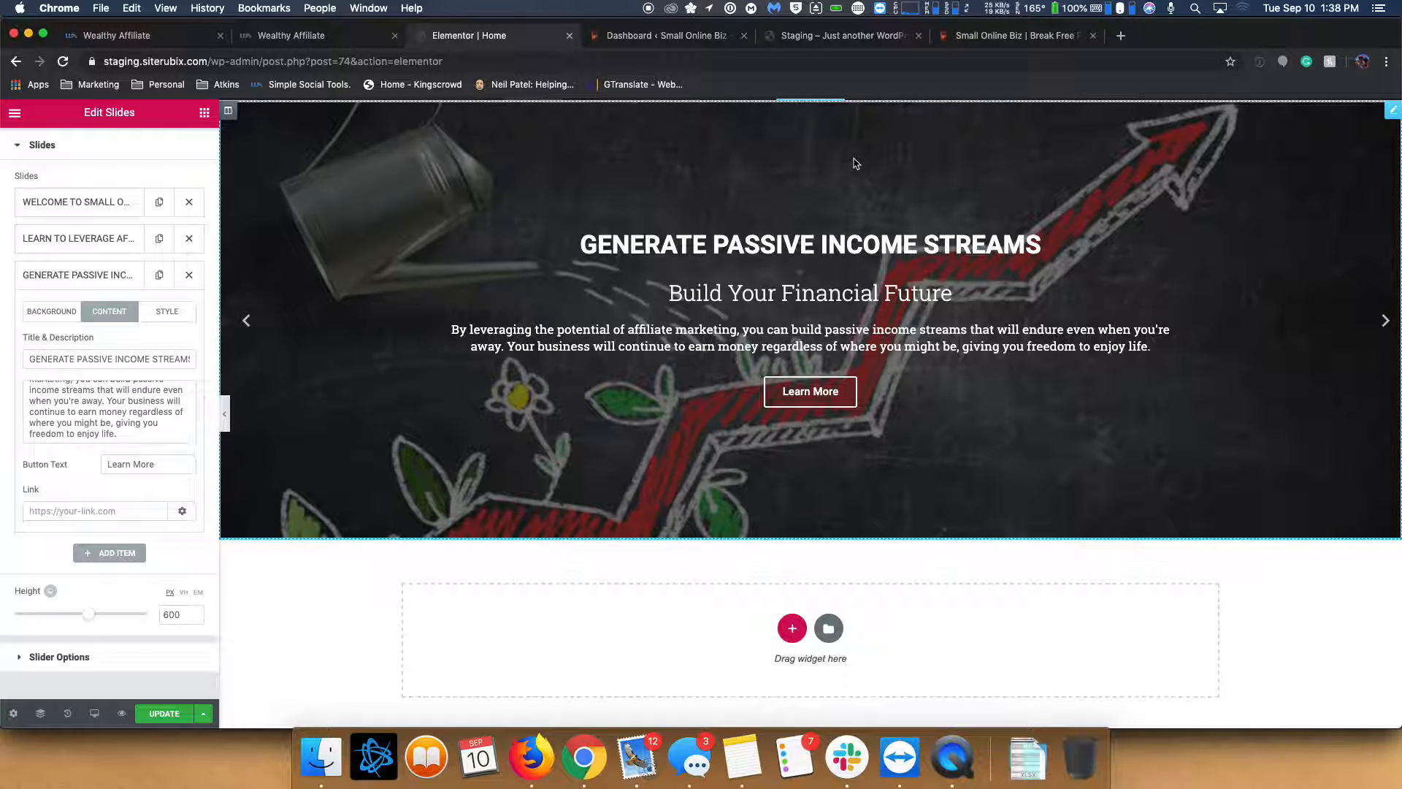
pyautogui.click(960, 37)
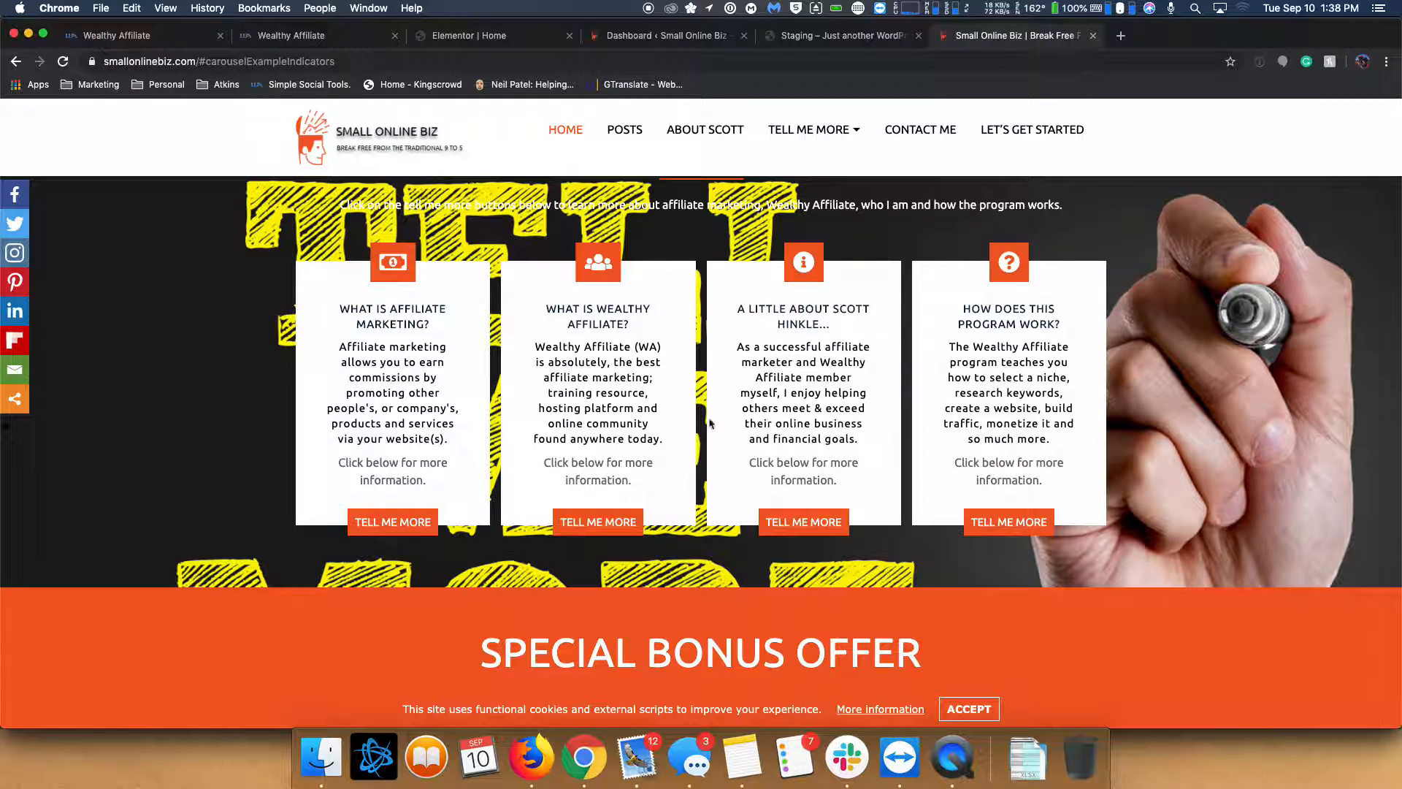
pyautogui.rightClick(607, 522)
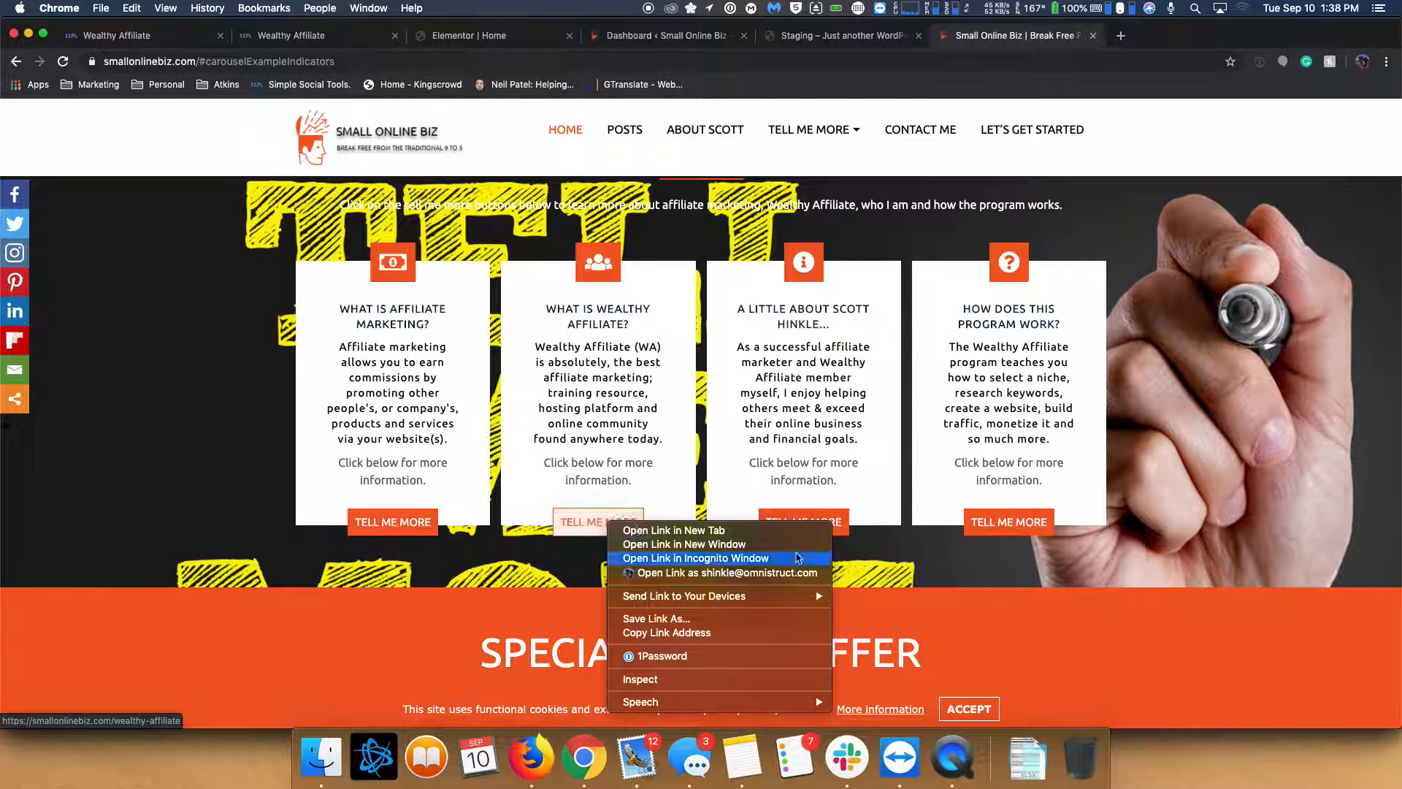
pyautogui.click(789, 632)
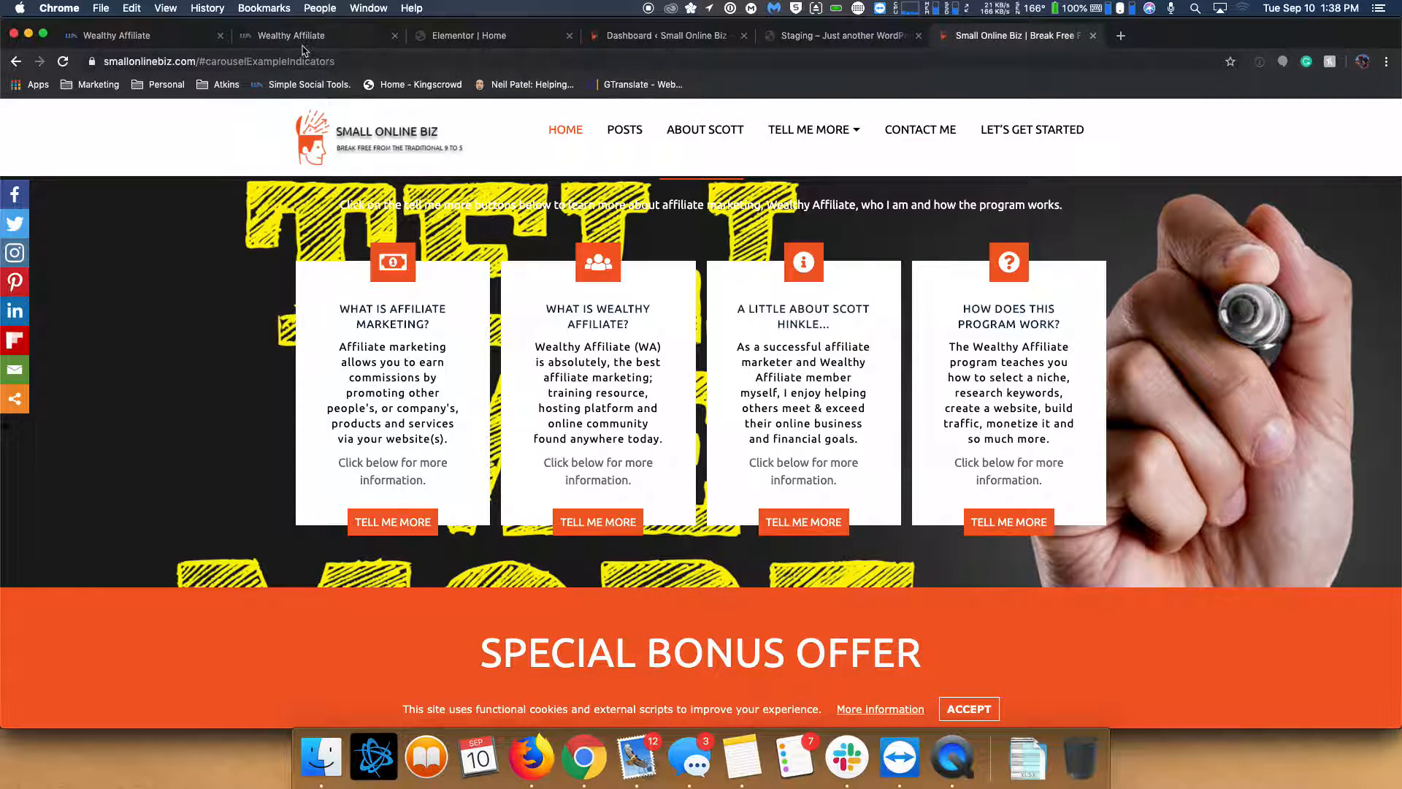
pyautogui.click(446, 37)
pyautogui.click(119, 512)
pyautogui.press('super+v')
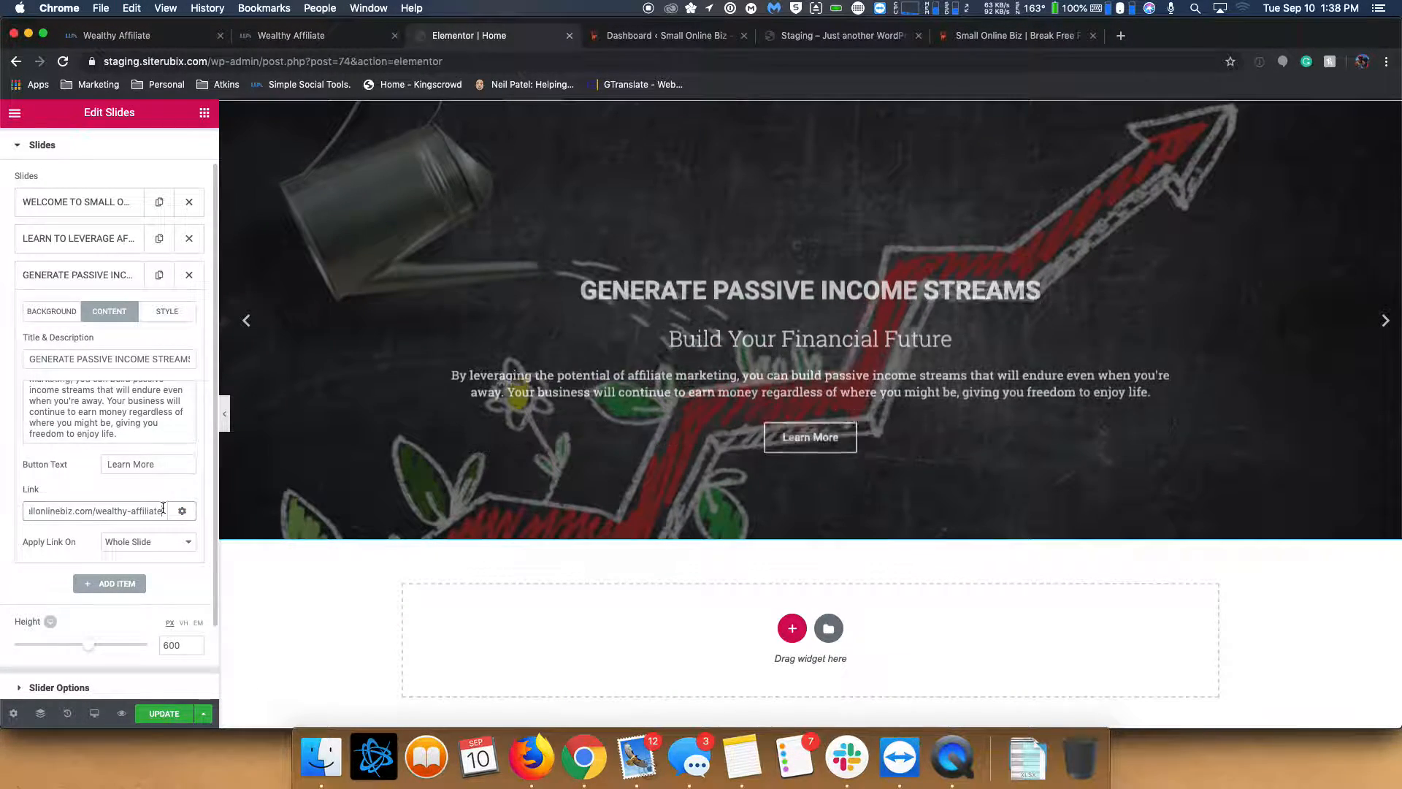
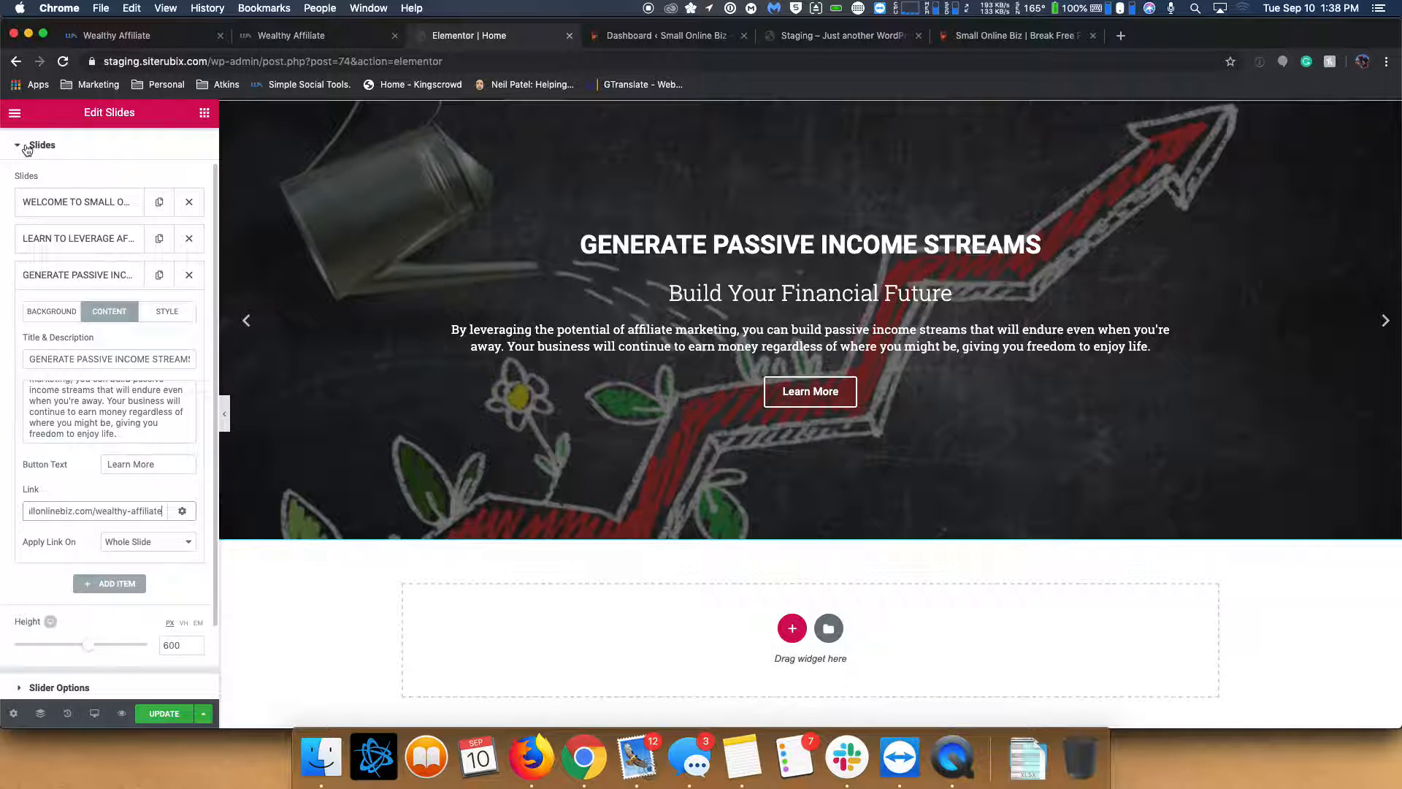
# - Set the slide titles' text color to #f15d28 in the Slides widget's style settings
pyautogui.scroll(2, 27, 149)
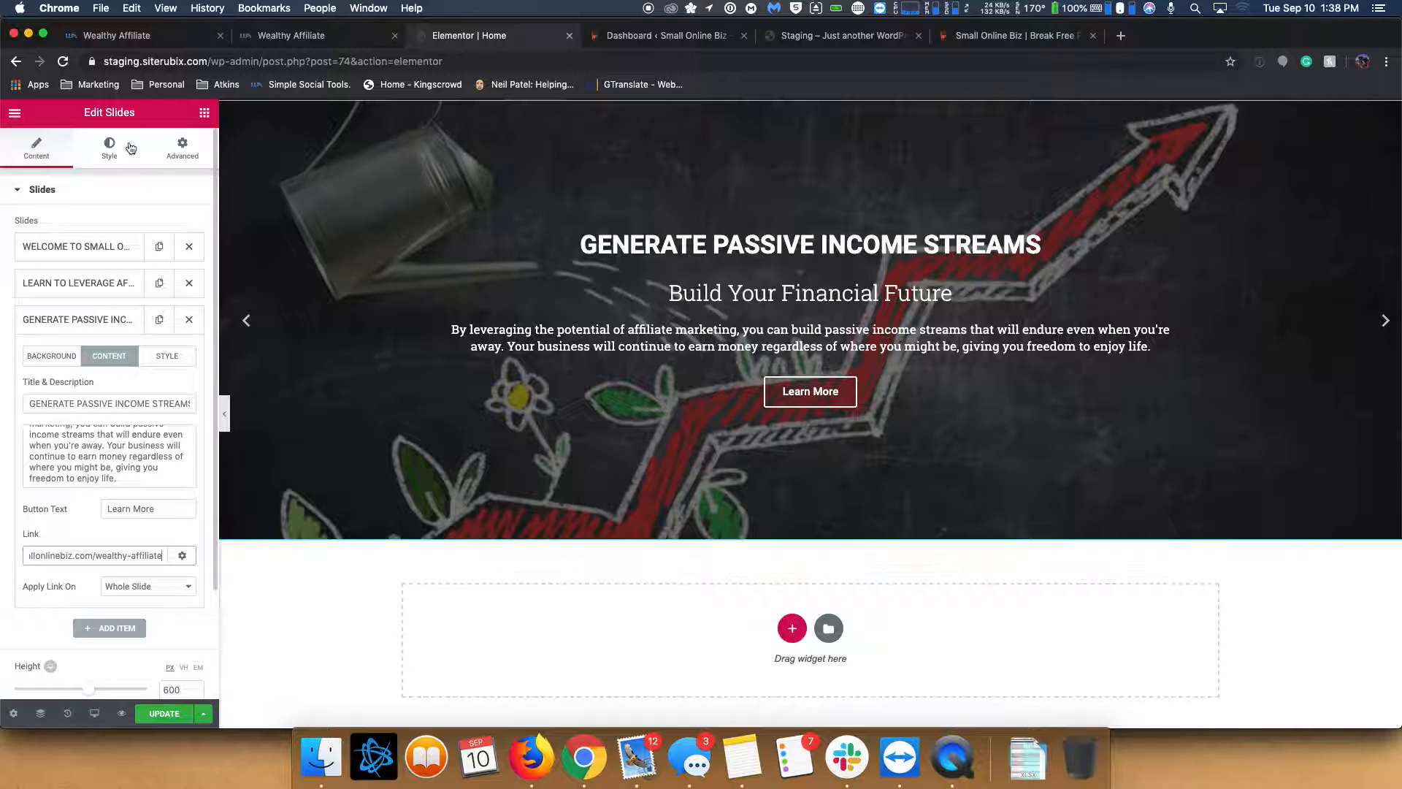
pyautogui.click(126, 147)
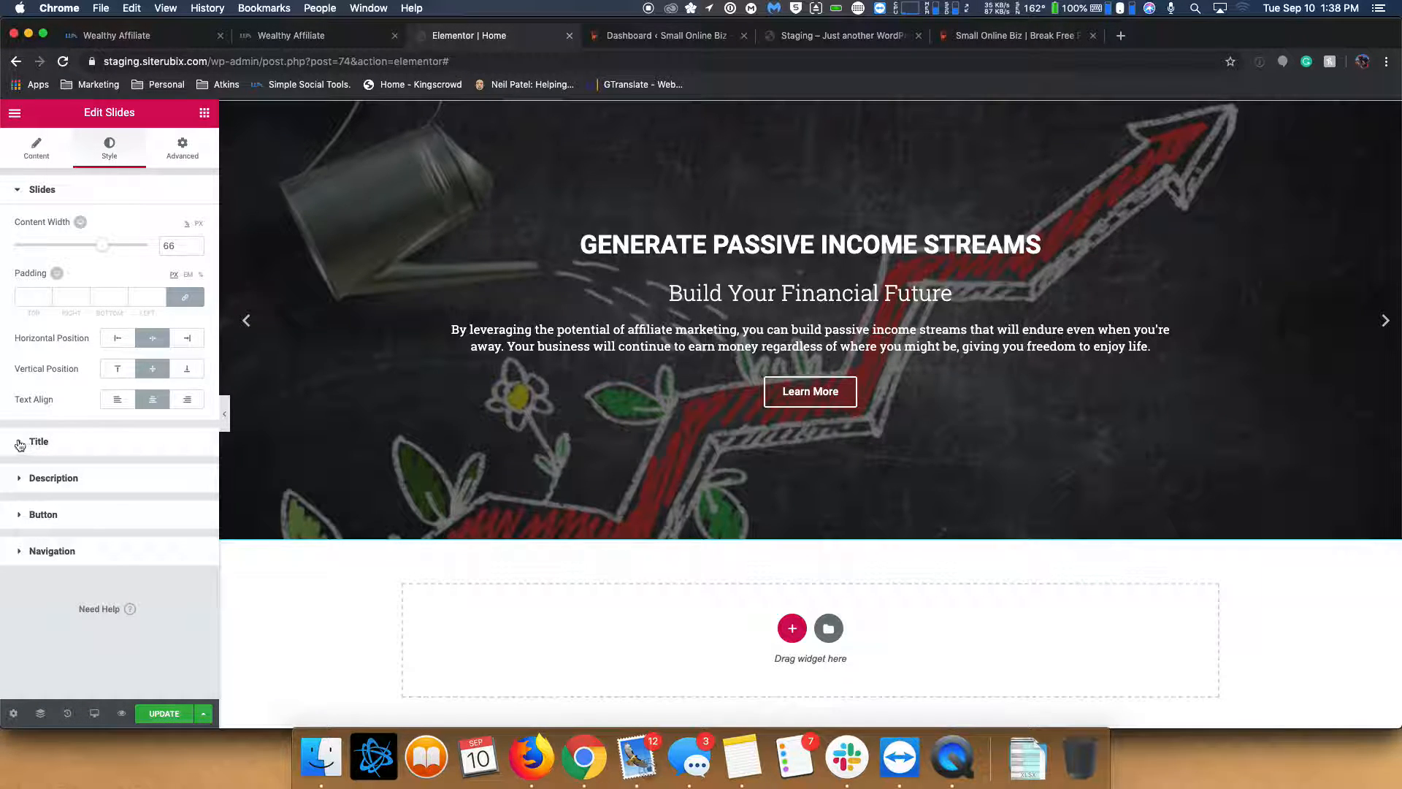
pyautogui.click(20, 444)
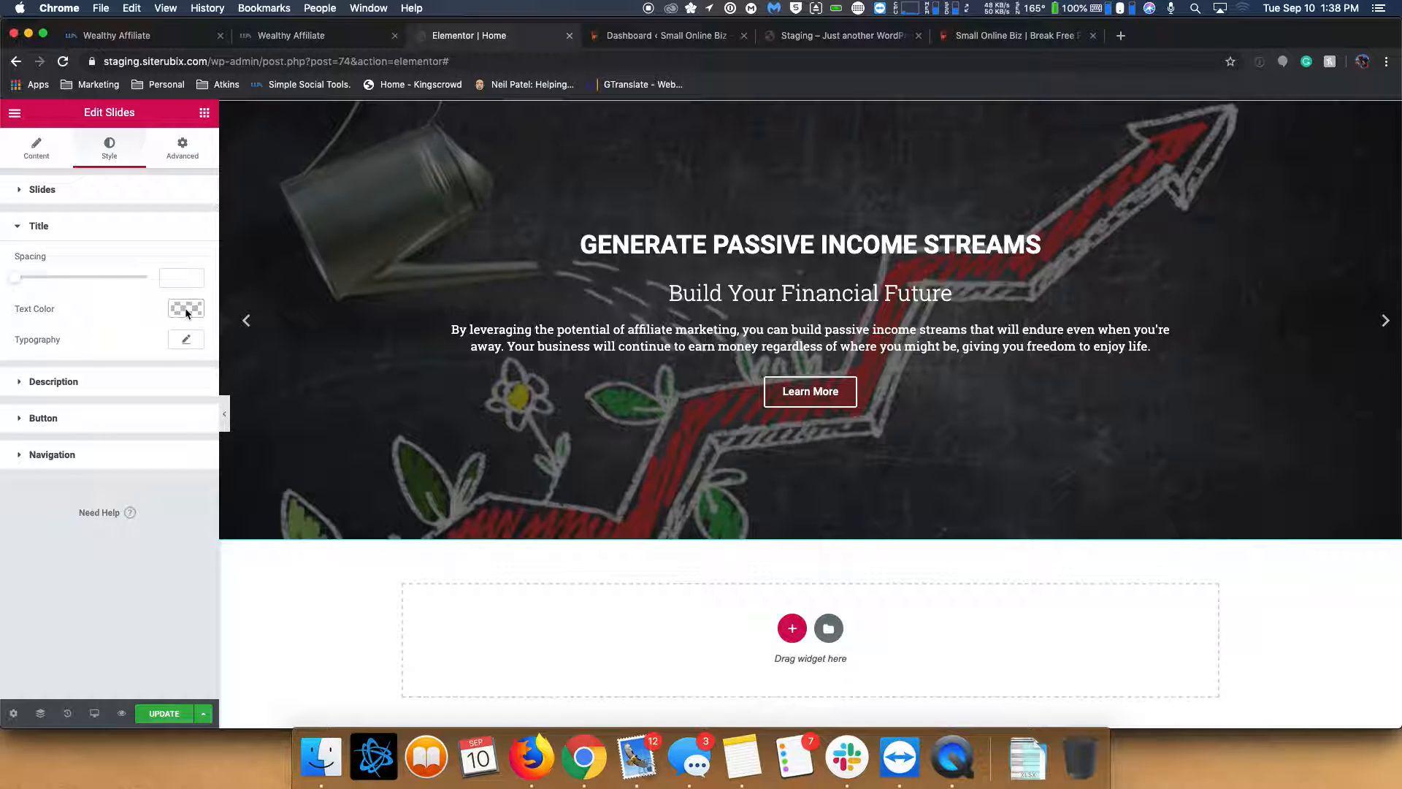
pyautogui.click(186, 311)
pyautogui.click(74, 307)
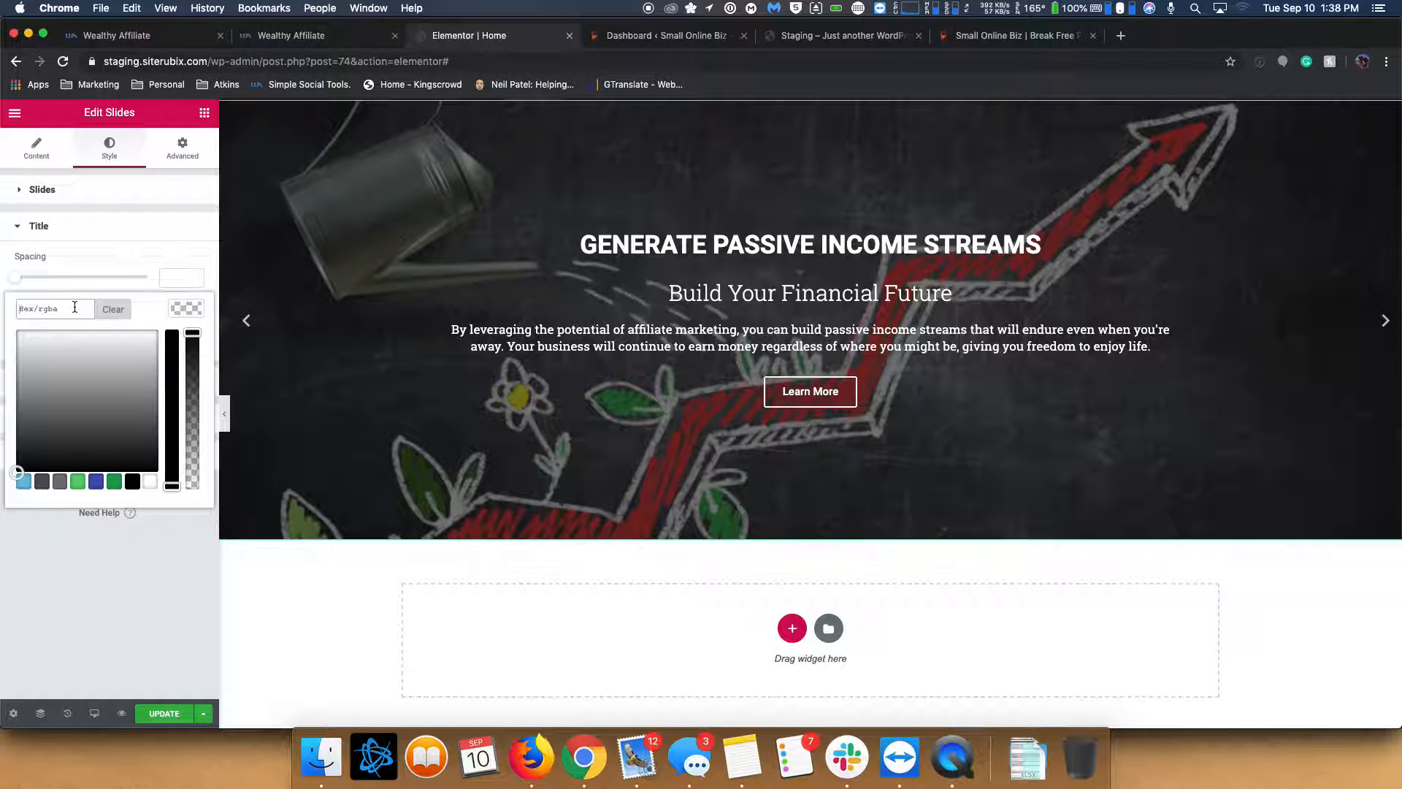
pyautogui.click(982, 36)
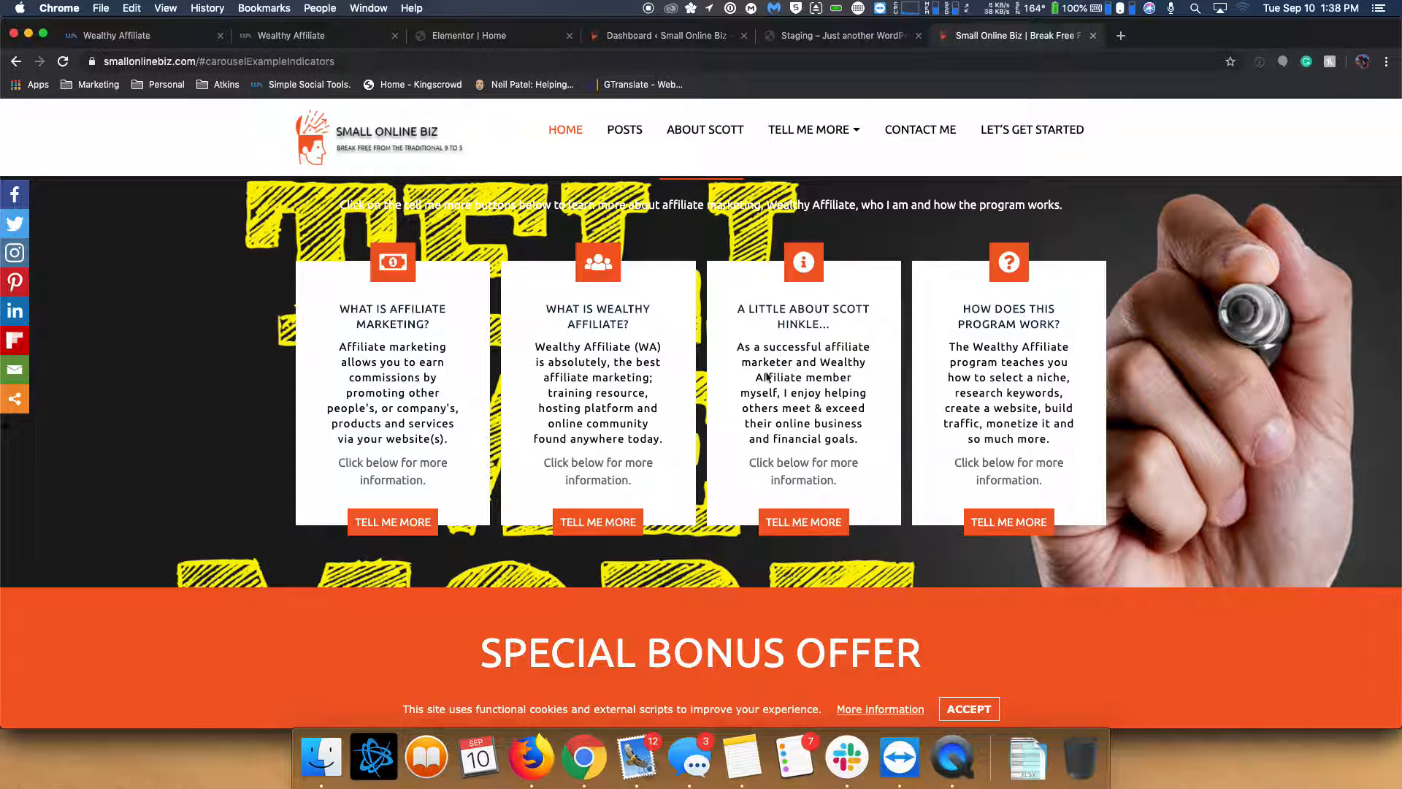
pyautogui.click(468, 37)
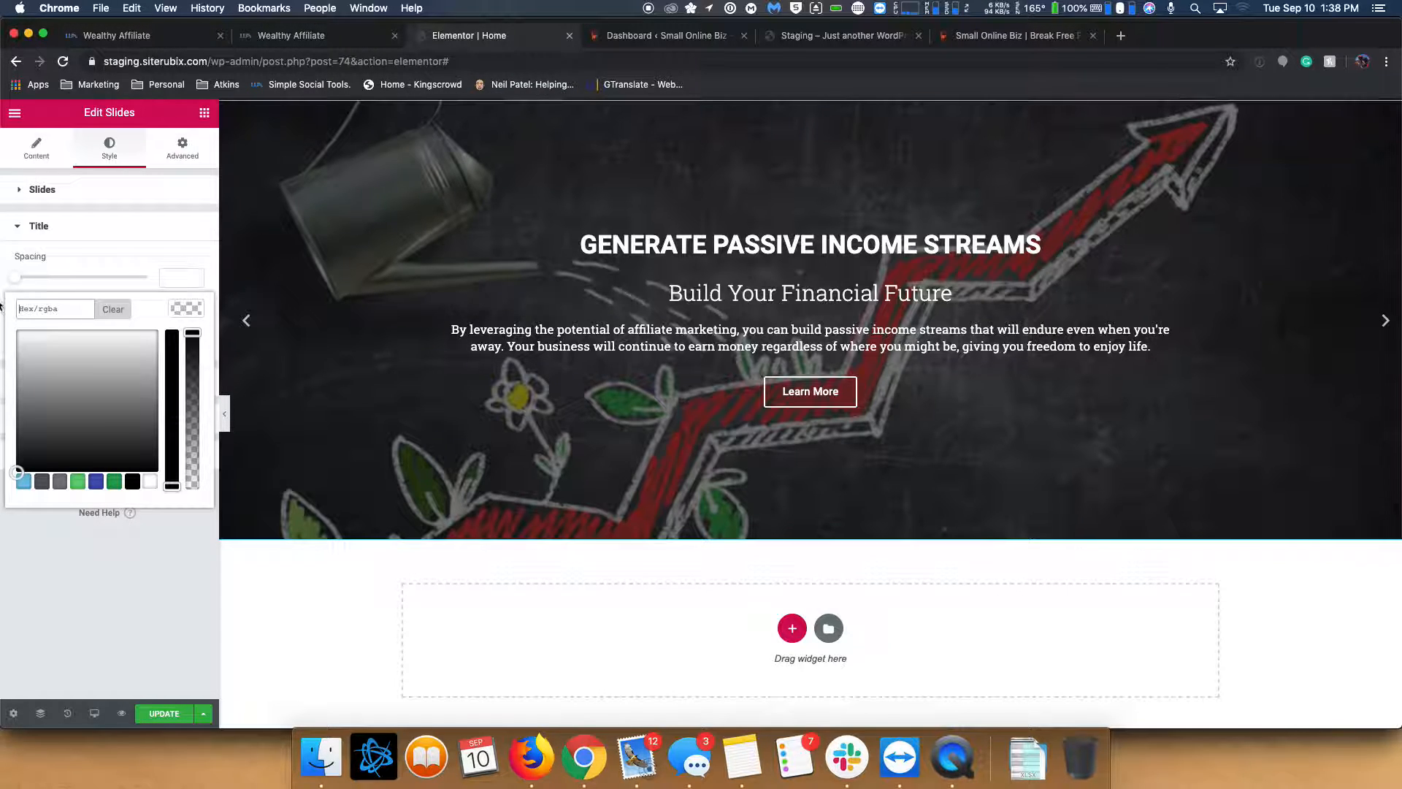
pyautogui.write('f15d28')
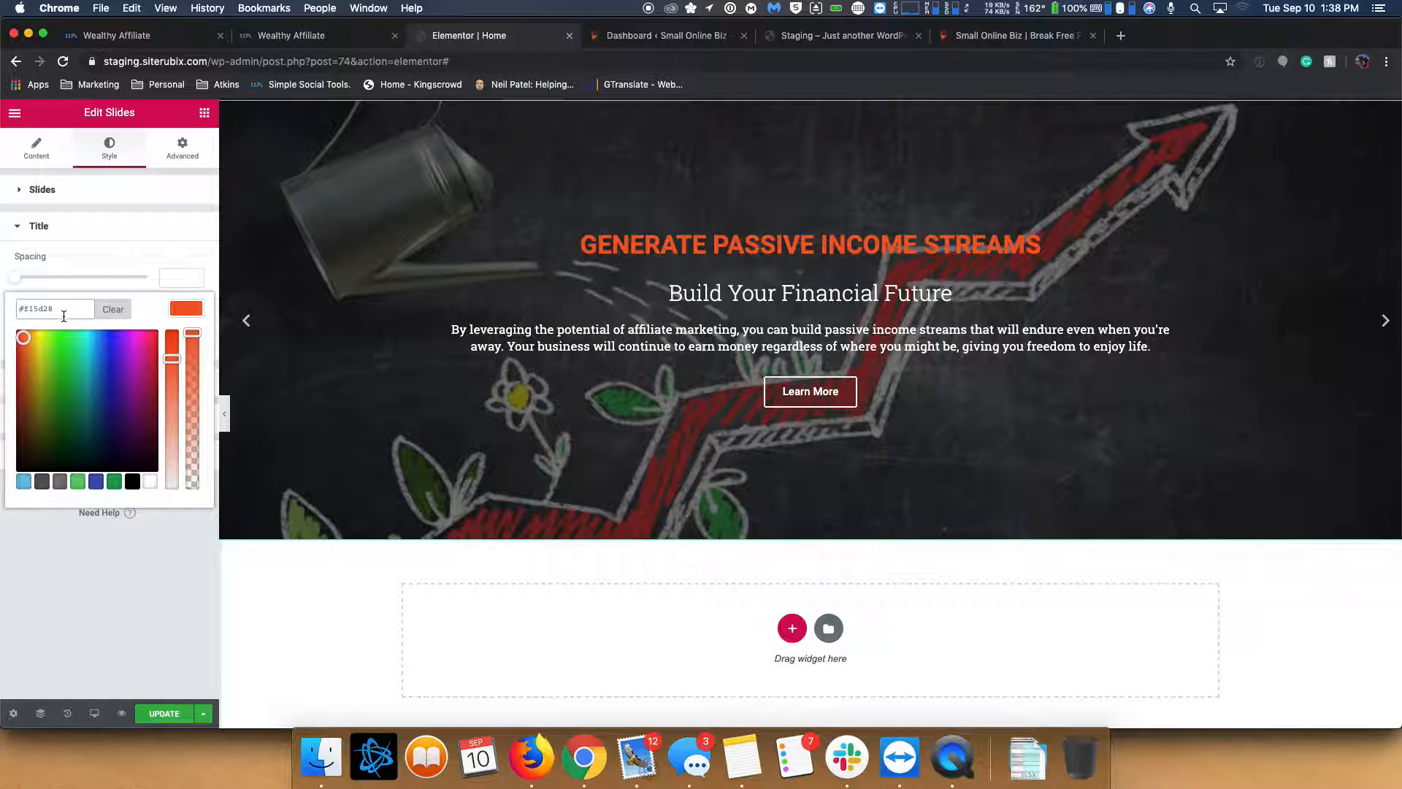
pyautogui.click(182, 314)
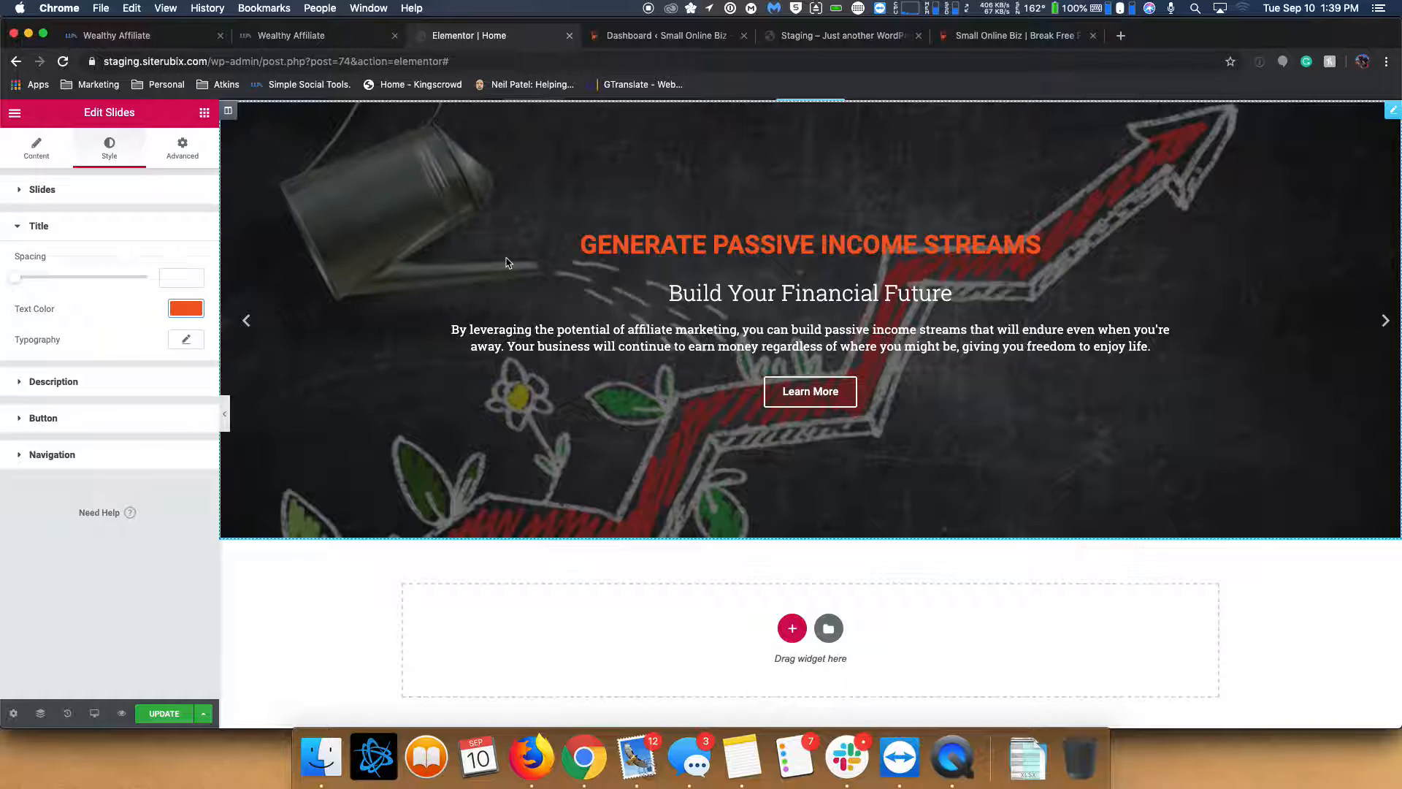
# - Turn on custom styling for the first slide, "WELCOME TO SMALL ONLINE BIZ", and check its content color option
pyautogui.click(248, 324)
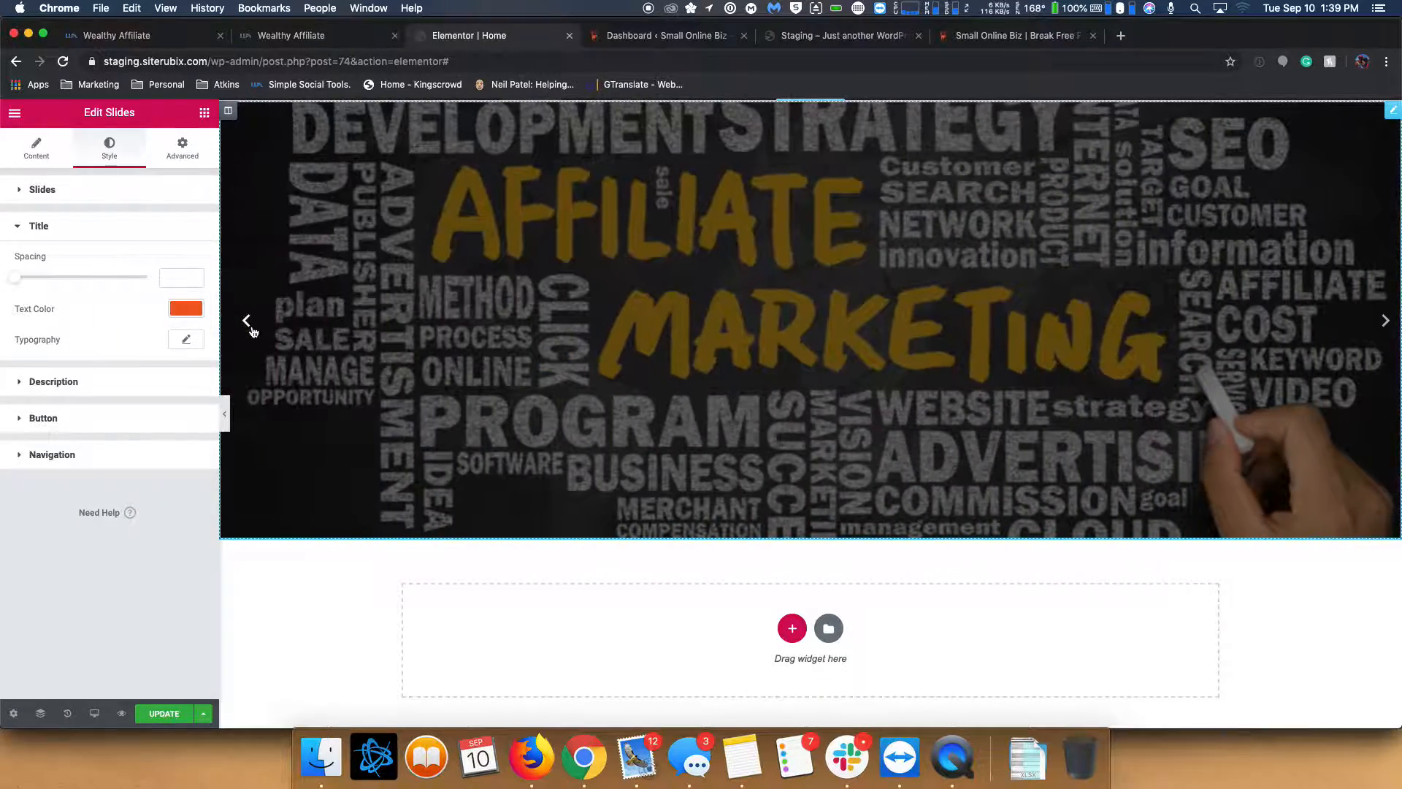
pyautogui.click(251, 332)
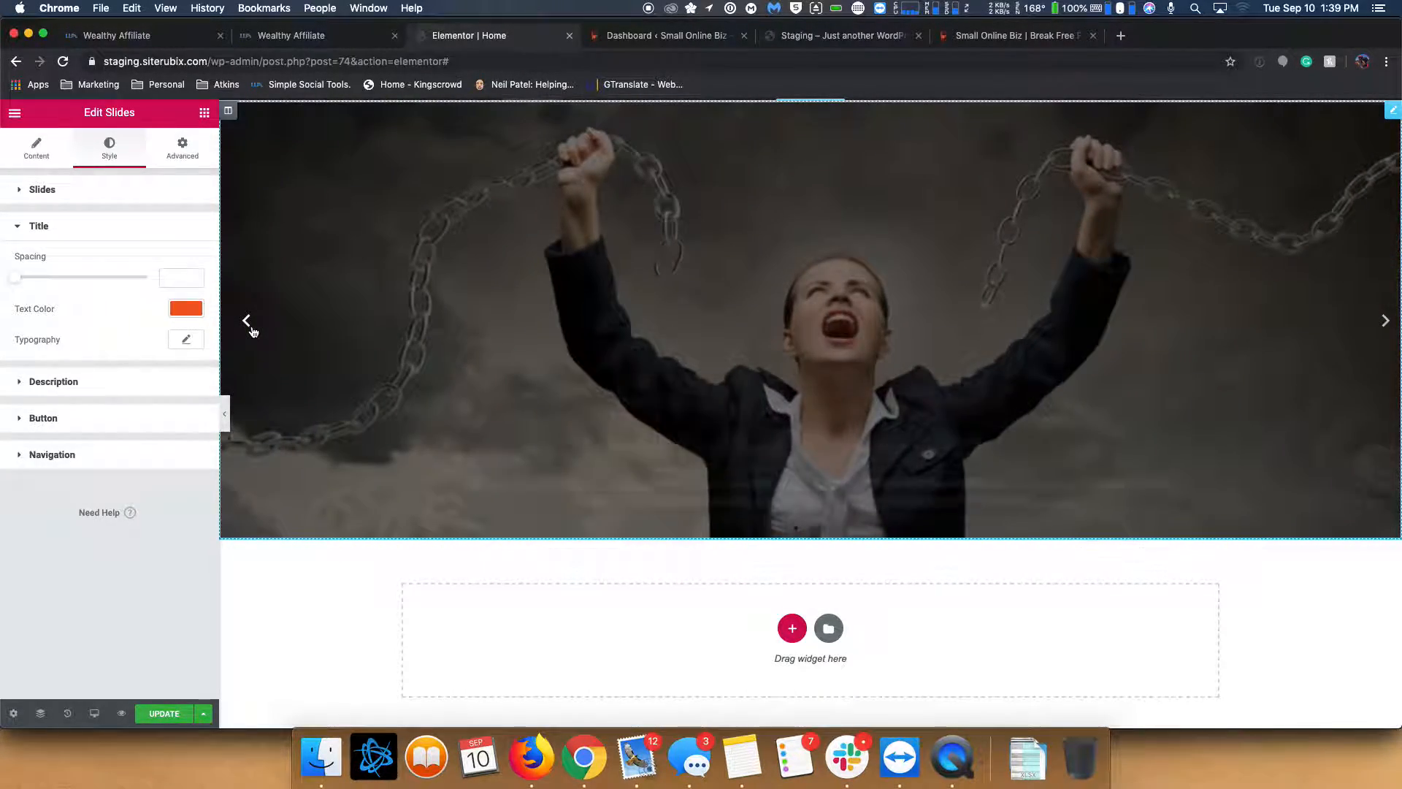
pyautogui.click(36, 148)
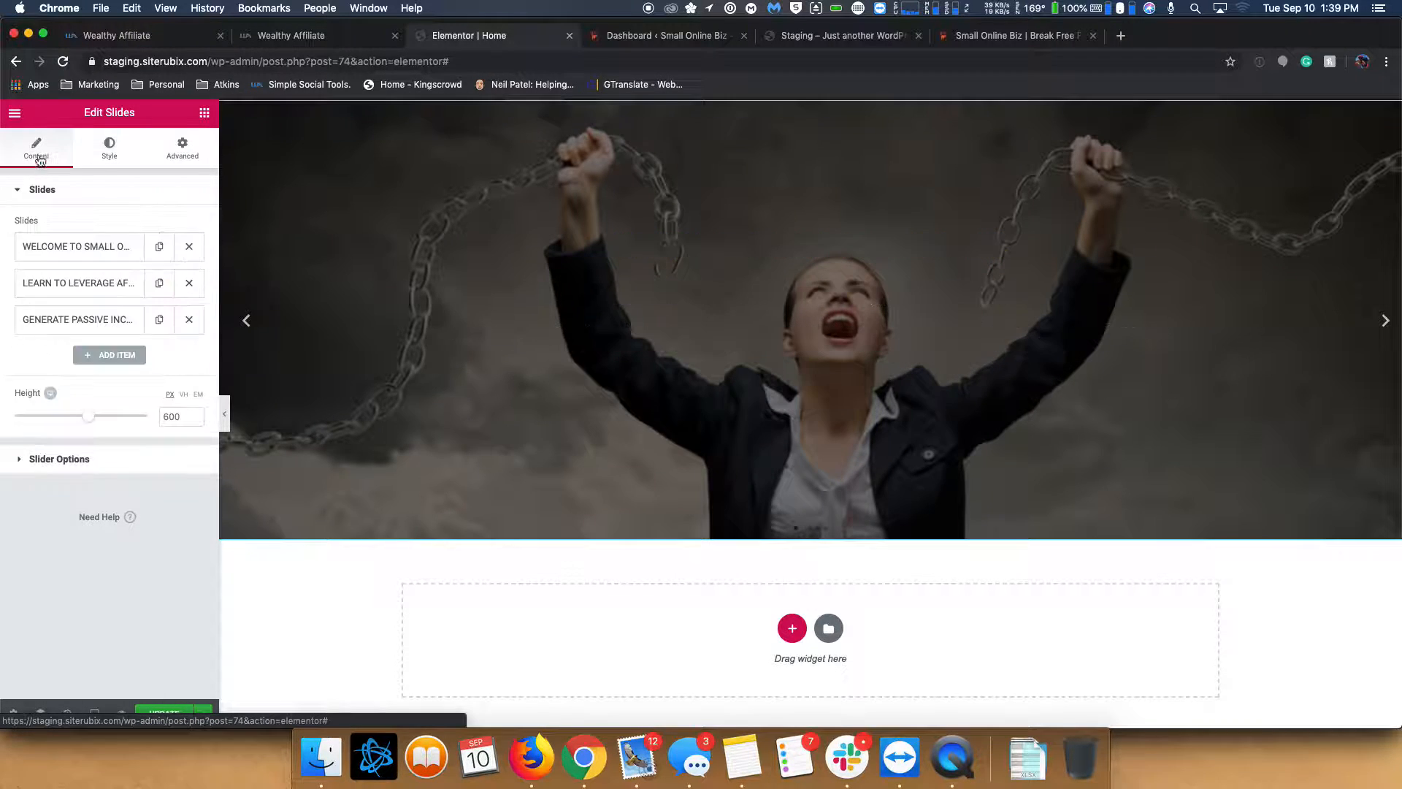
pyautogui.click(128, 251)
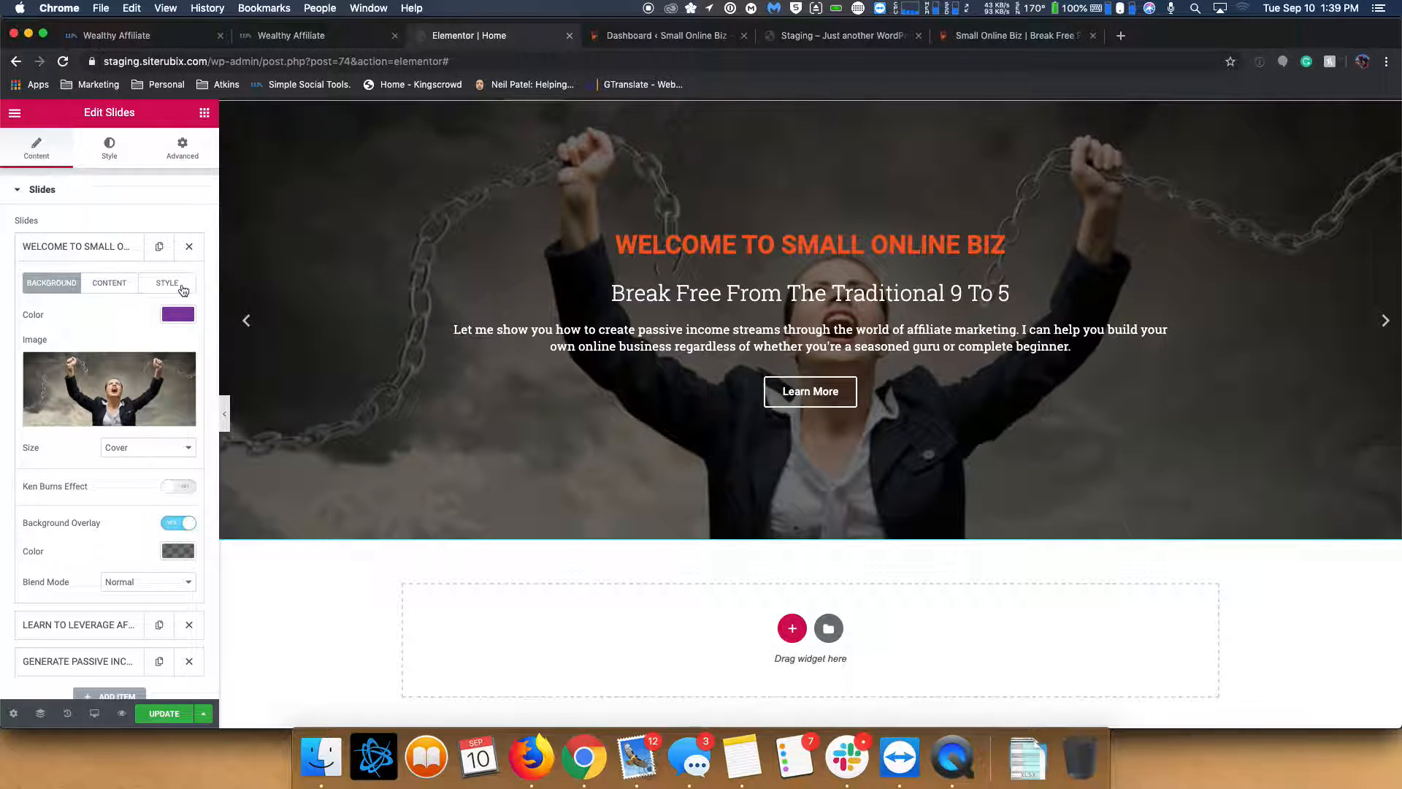
pyautogui.click(181, 288)
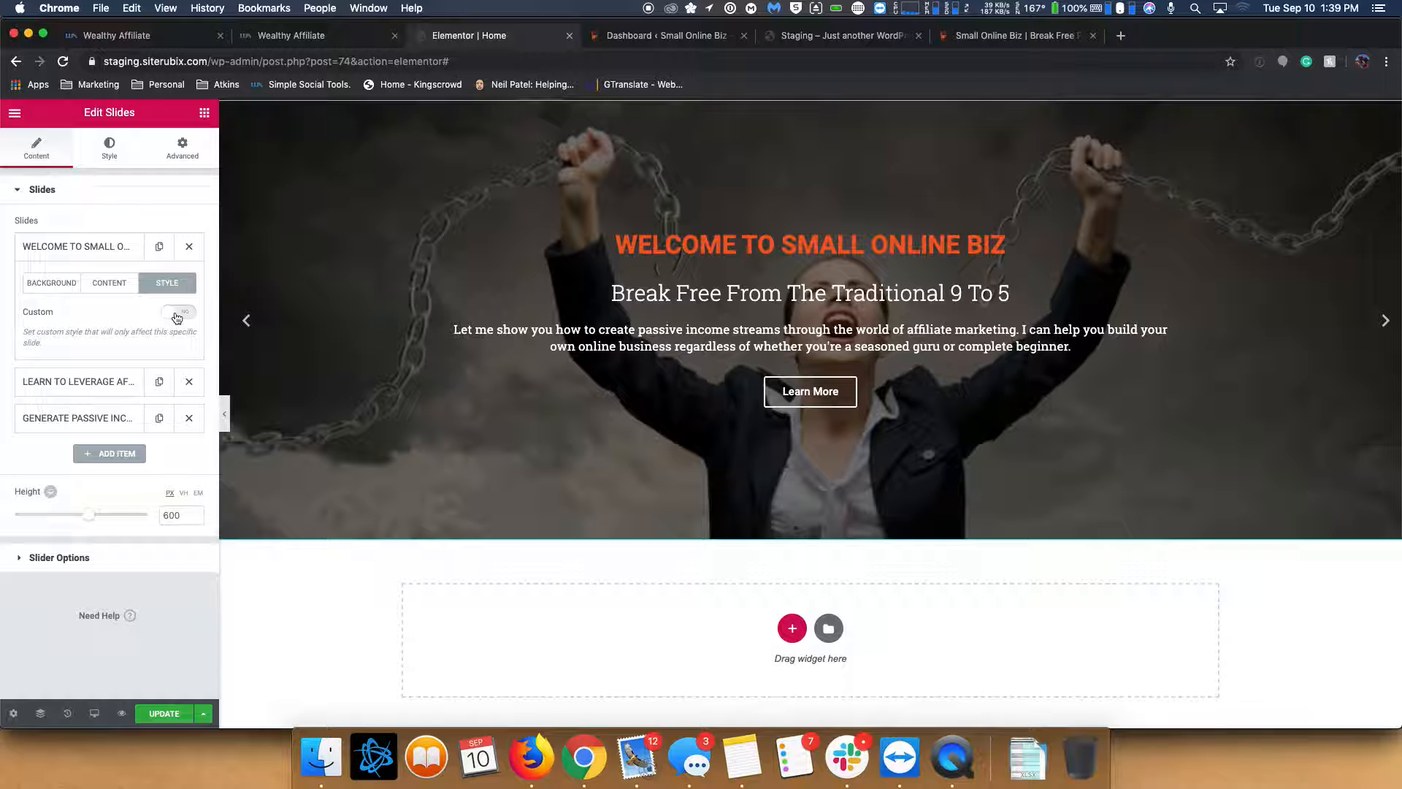
pyautogui.click(177, 316)
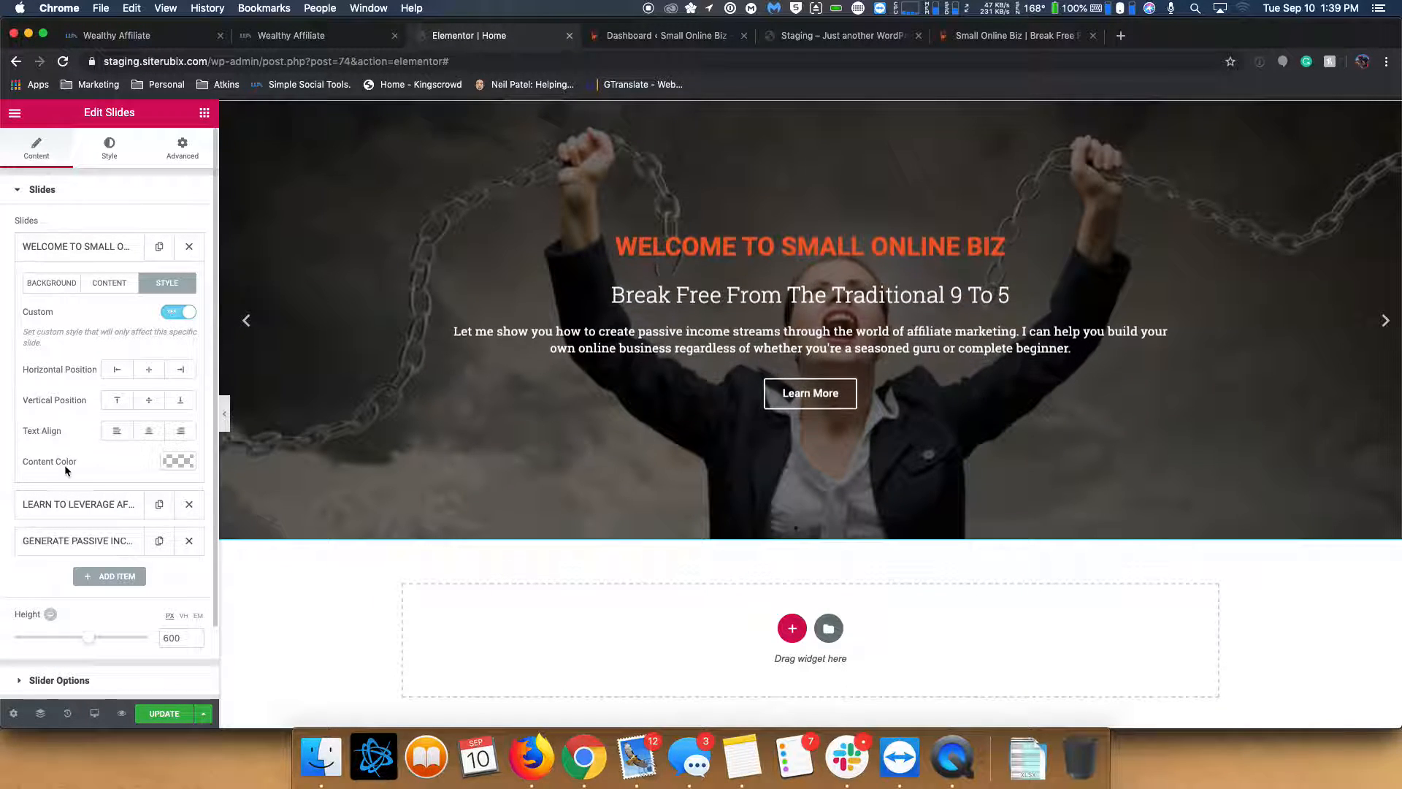
pyautogui.click(178, 462)
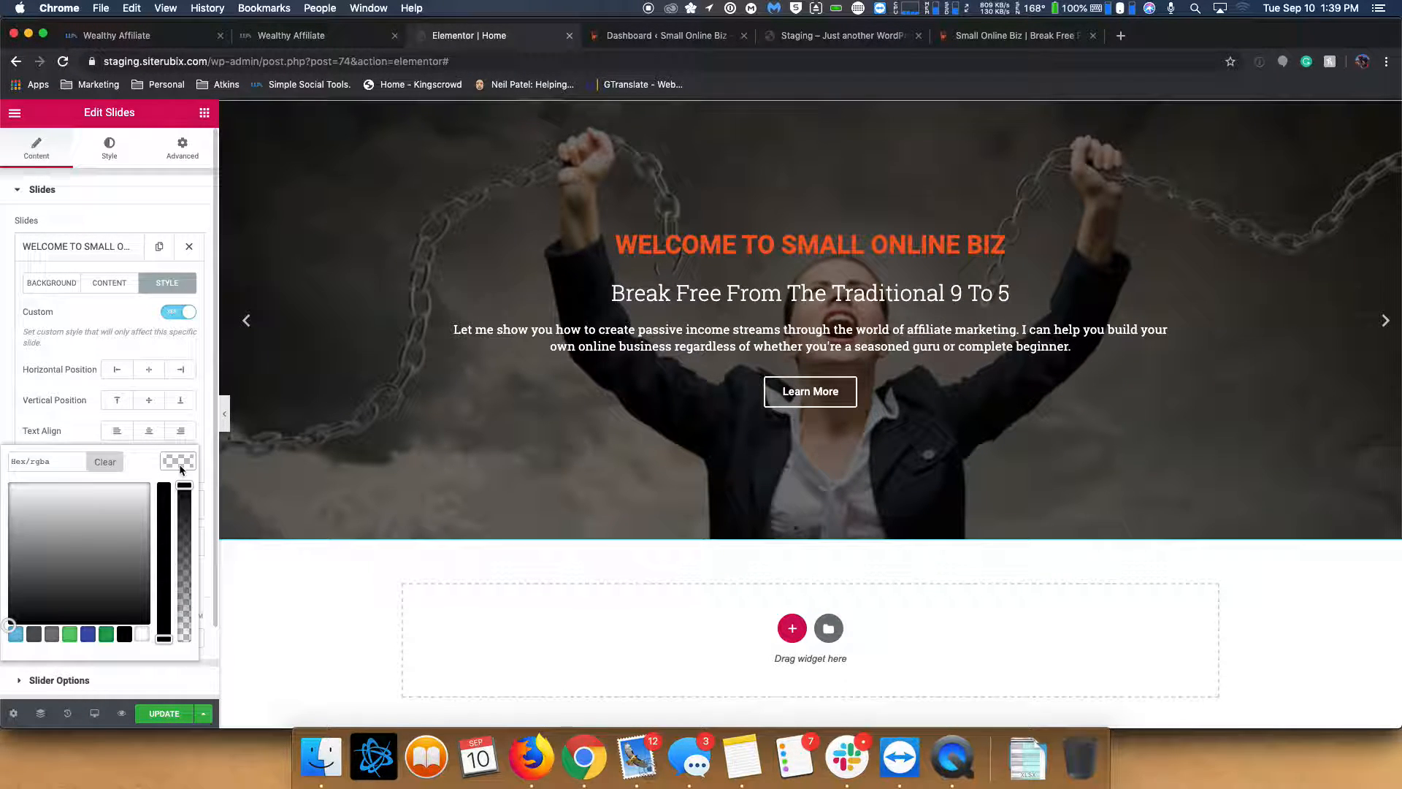
pyautogui.click(178, 463)
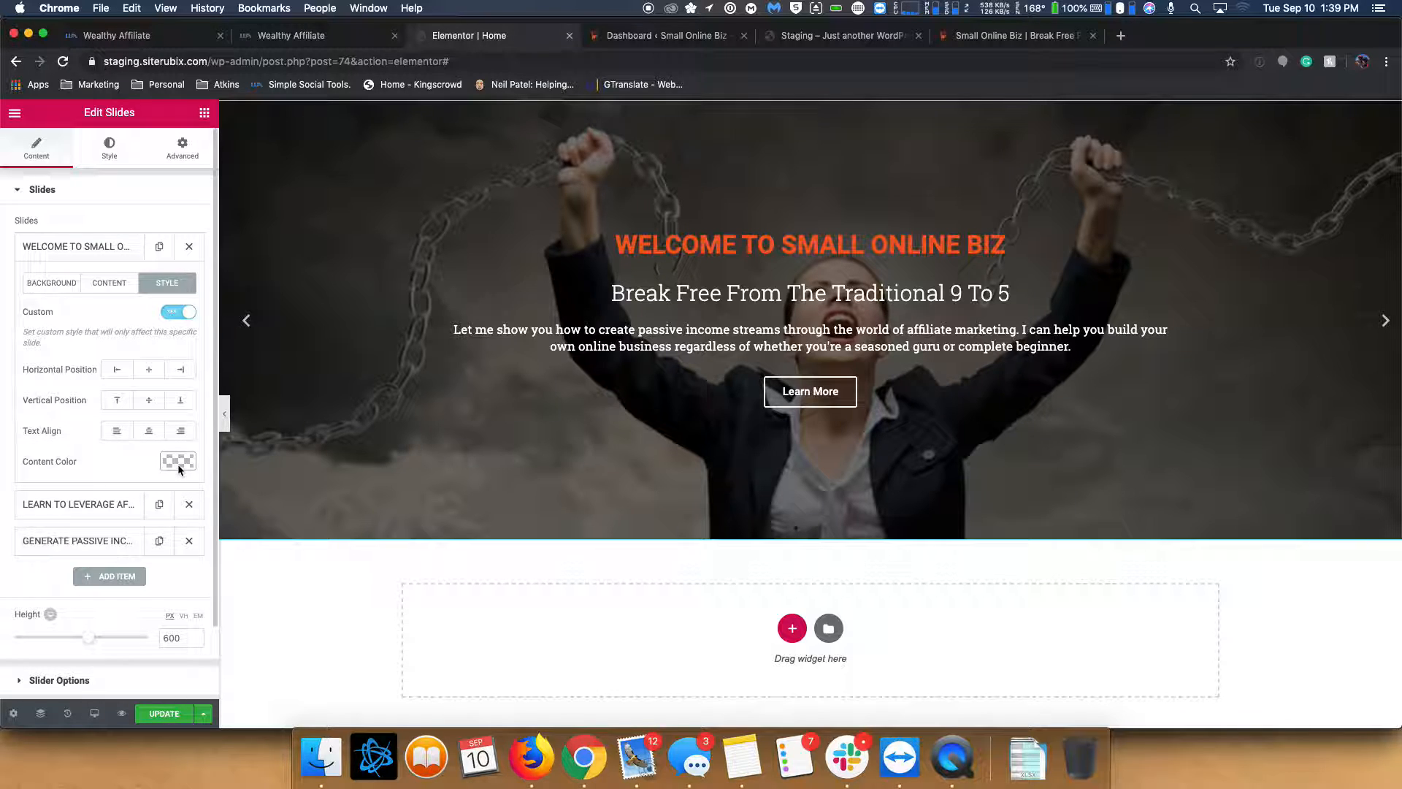
# - Set the slide button's normal text color and border color to #f15d28
pyautogui.click(109, 148)
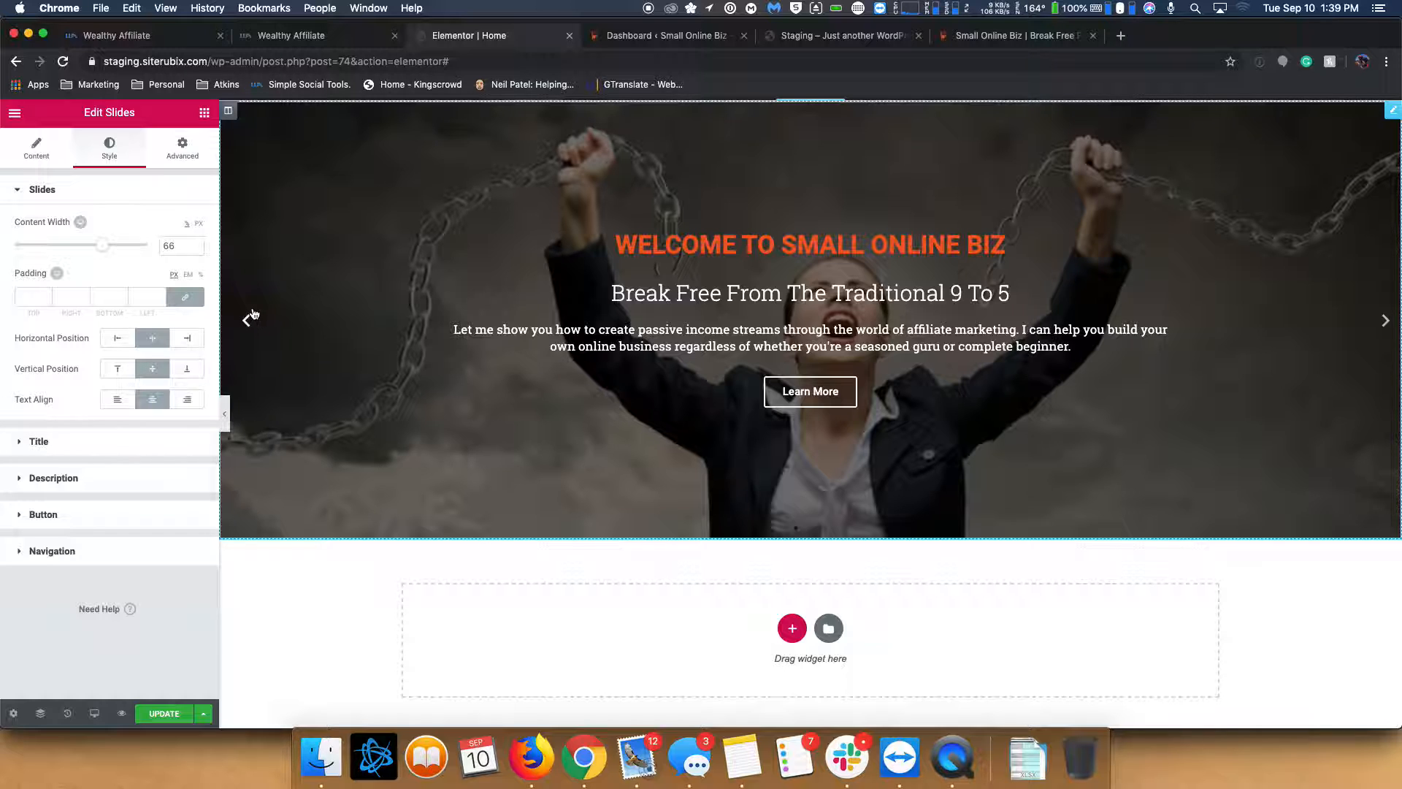
pyautogui.click(27, 513)
pyautogui.scroll(-2, 46, 476)
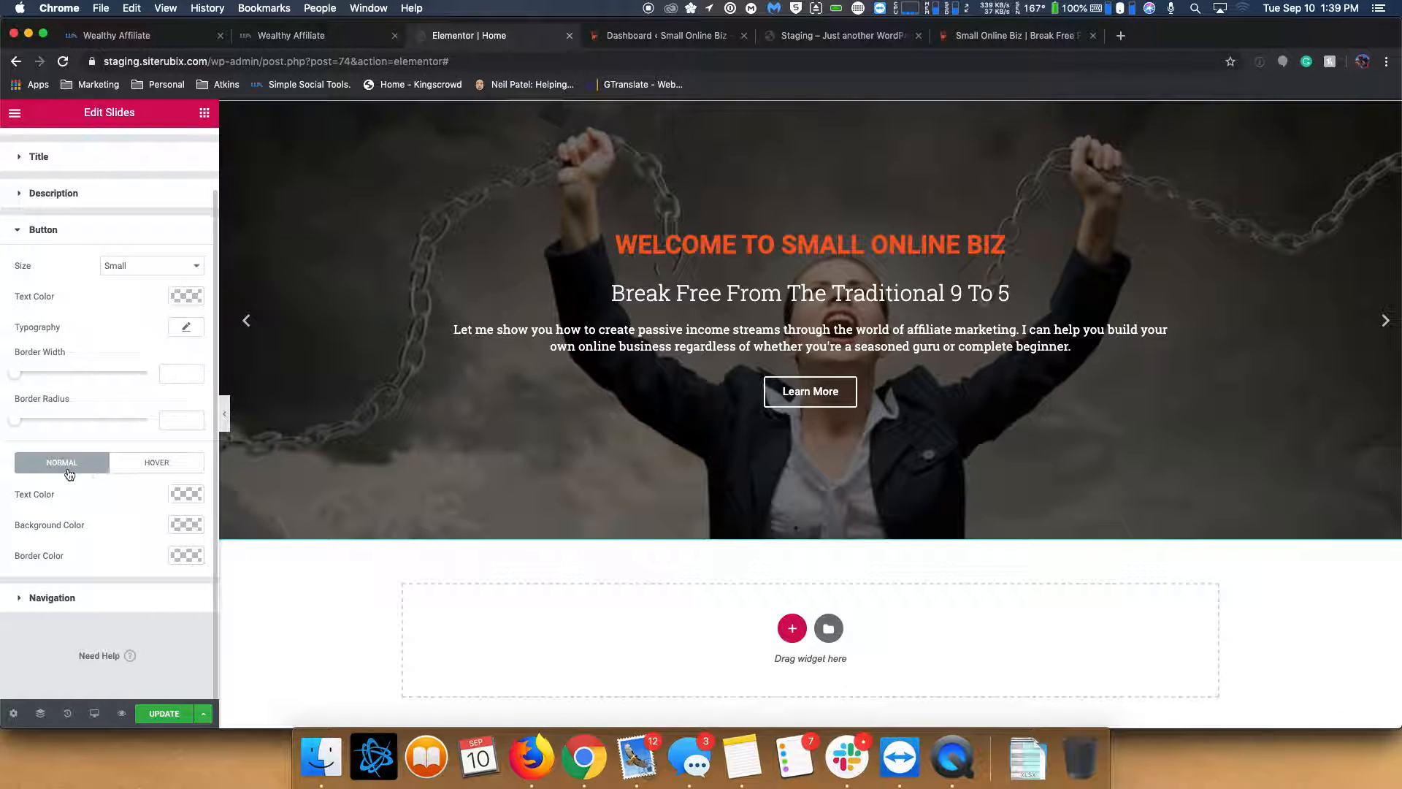
pyautogui.click(187, 494)
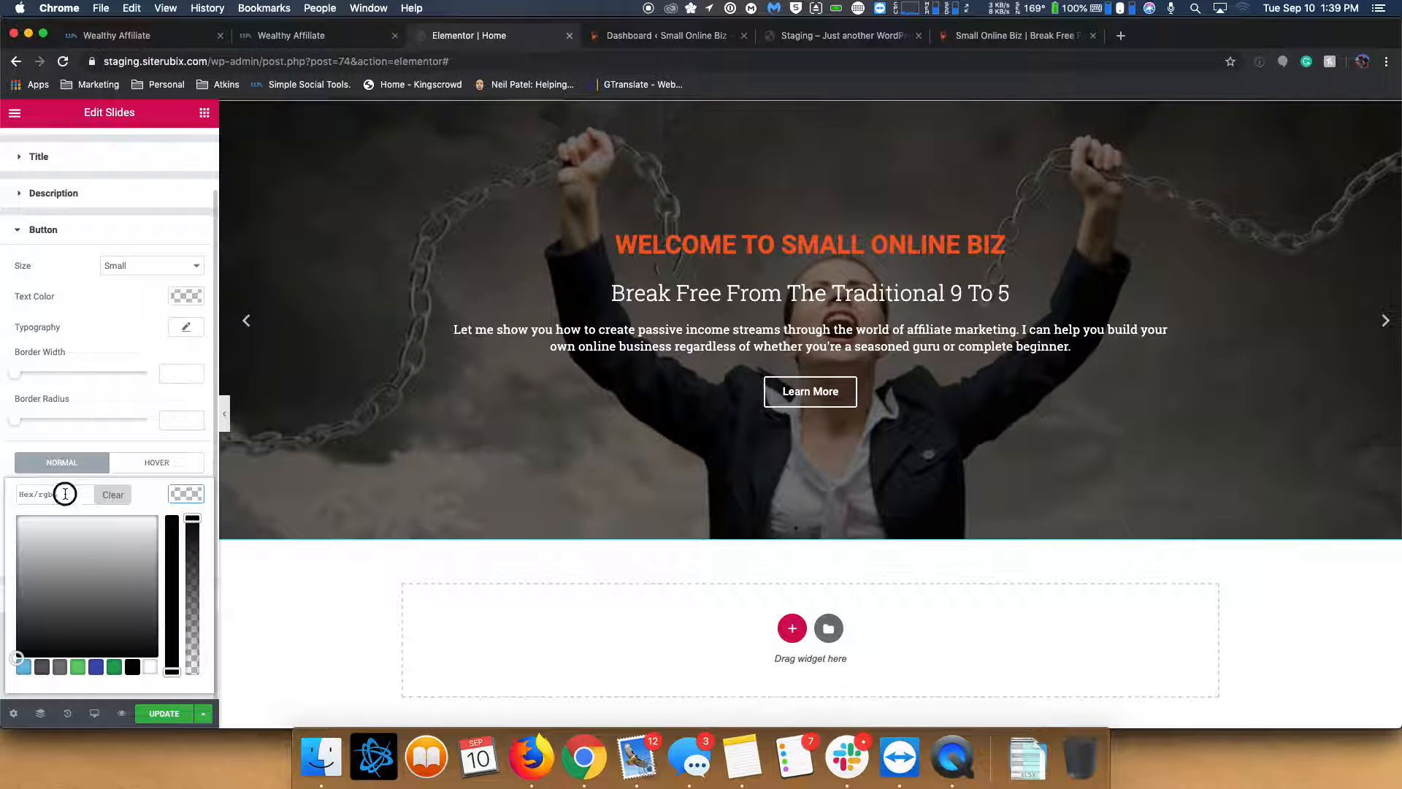
pyautogui.write('f15d28')
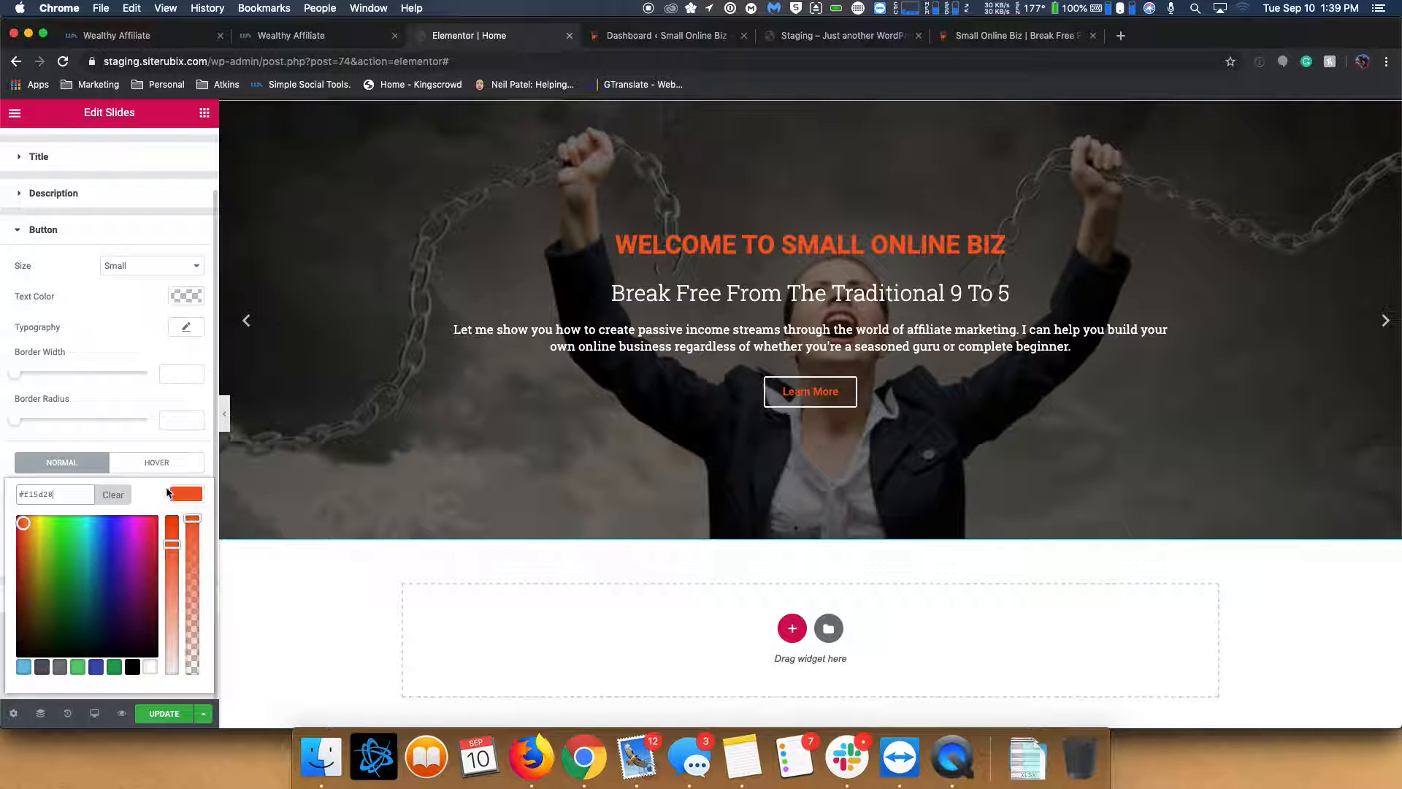
pyautogui.click(177, 496)
pyautogui.click(186, 555)
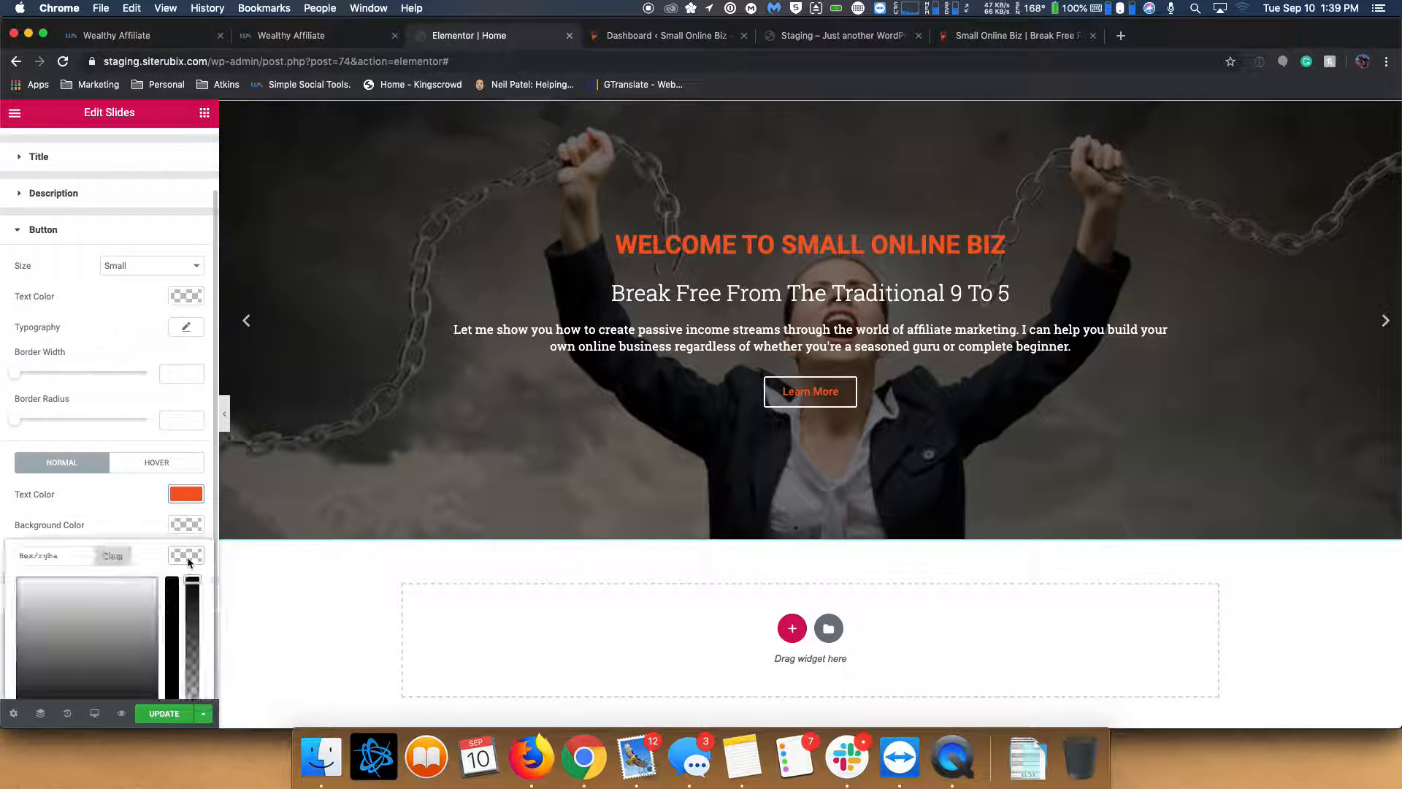
pyautogui.write('f15d28')
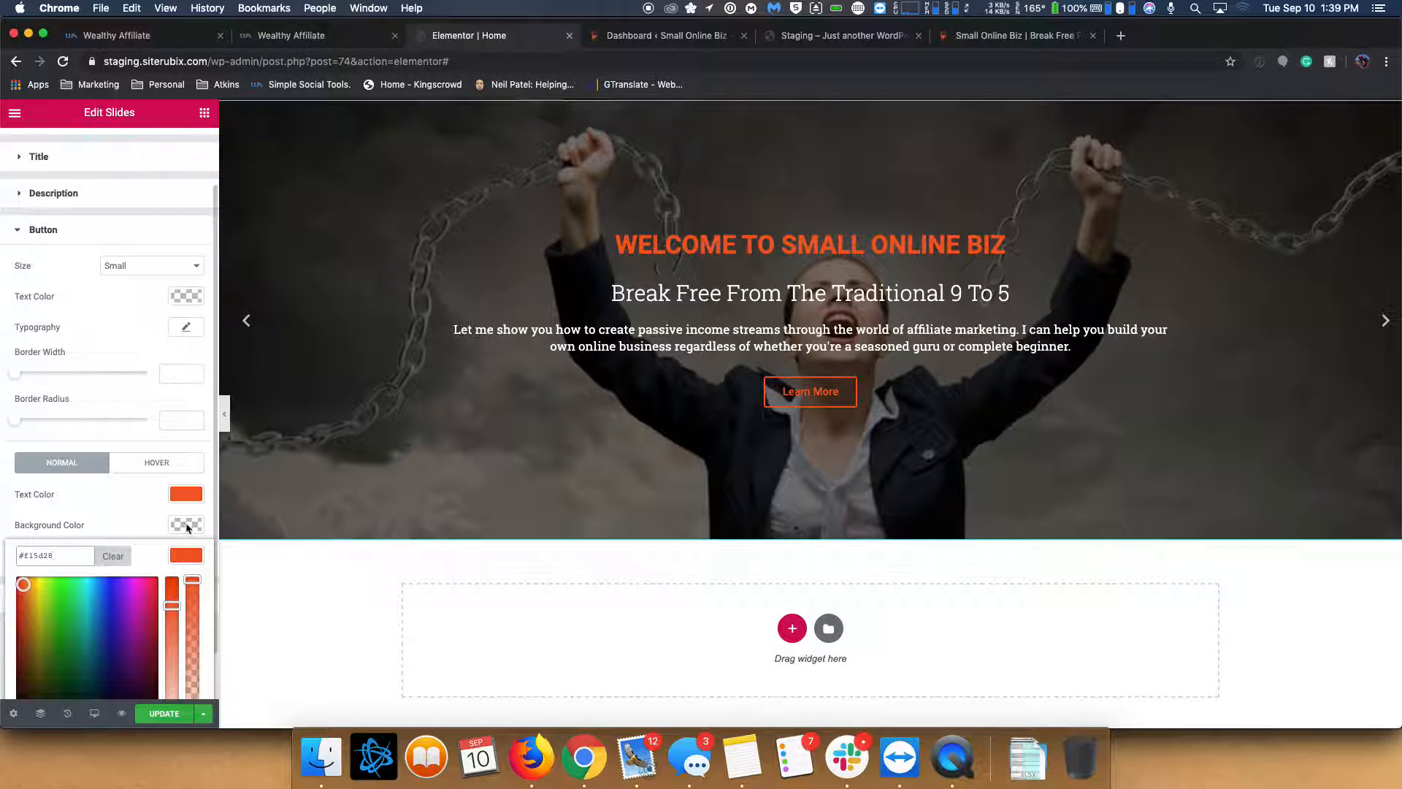
pyautogui.click(175, 554)
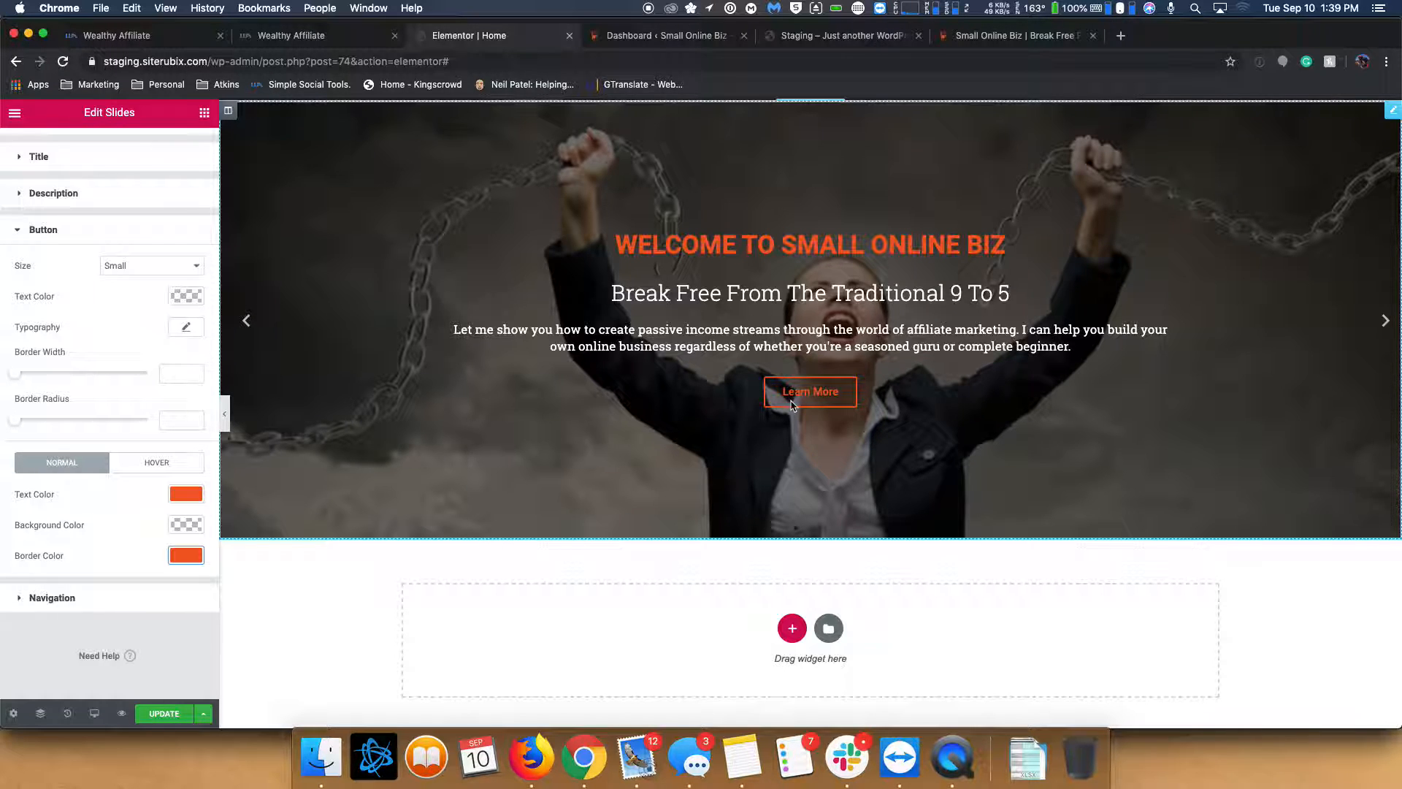
# - Set the slide button's hover text color to white (#ffffff) and its hover background color to #f15d28
pyautogui.click(181, 466)
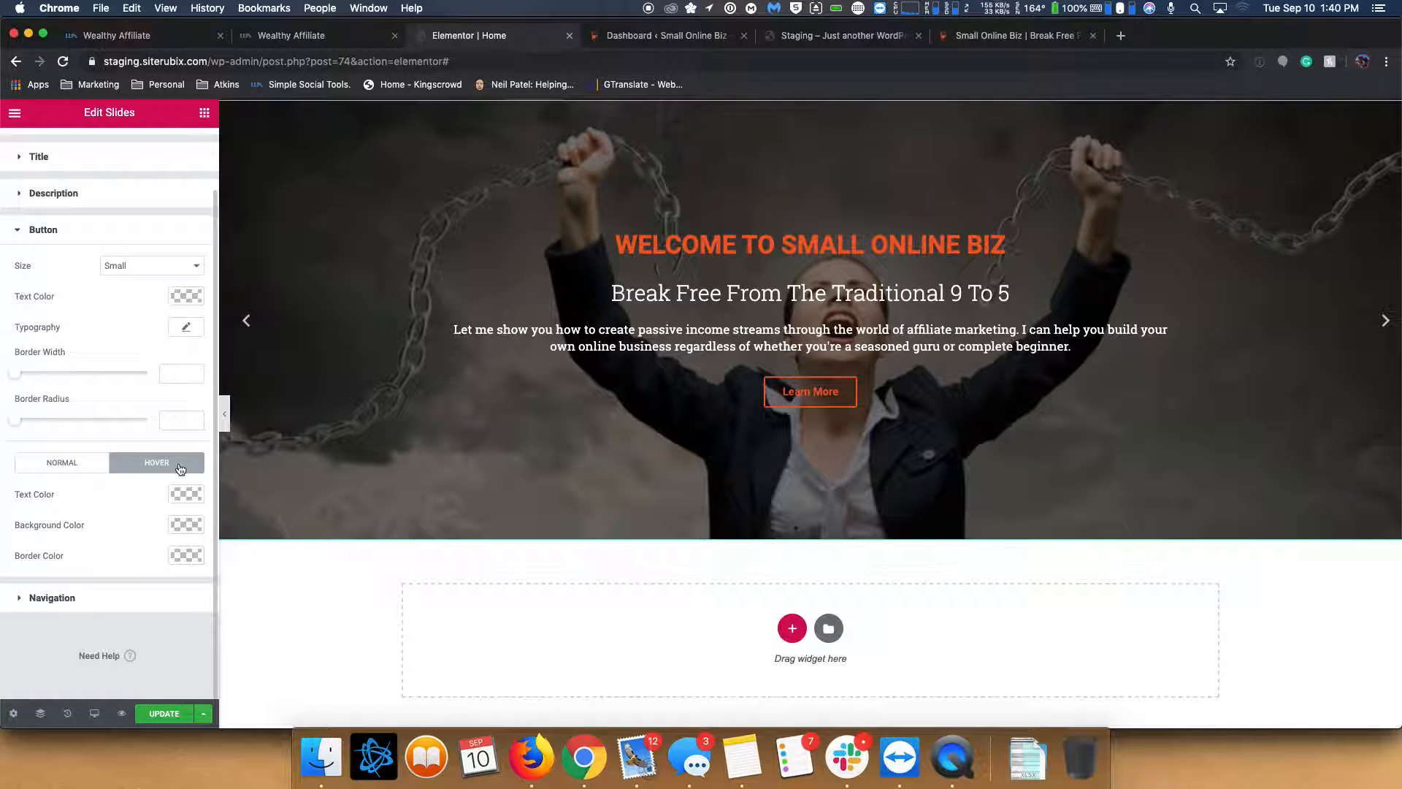
pyautogui.click(184, 496)
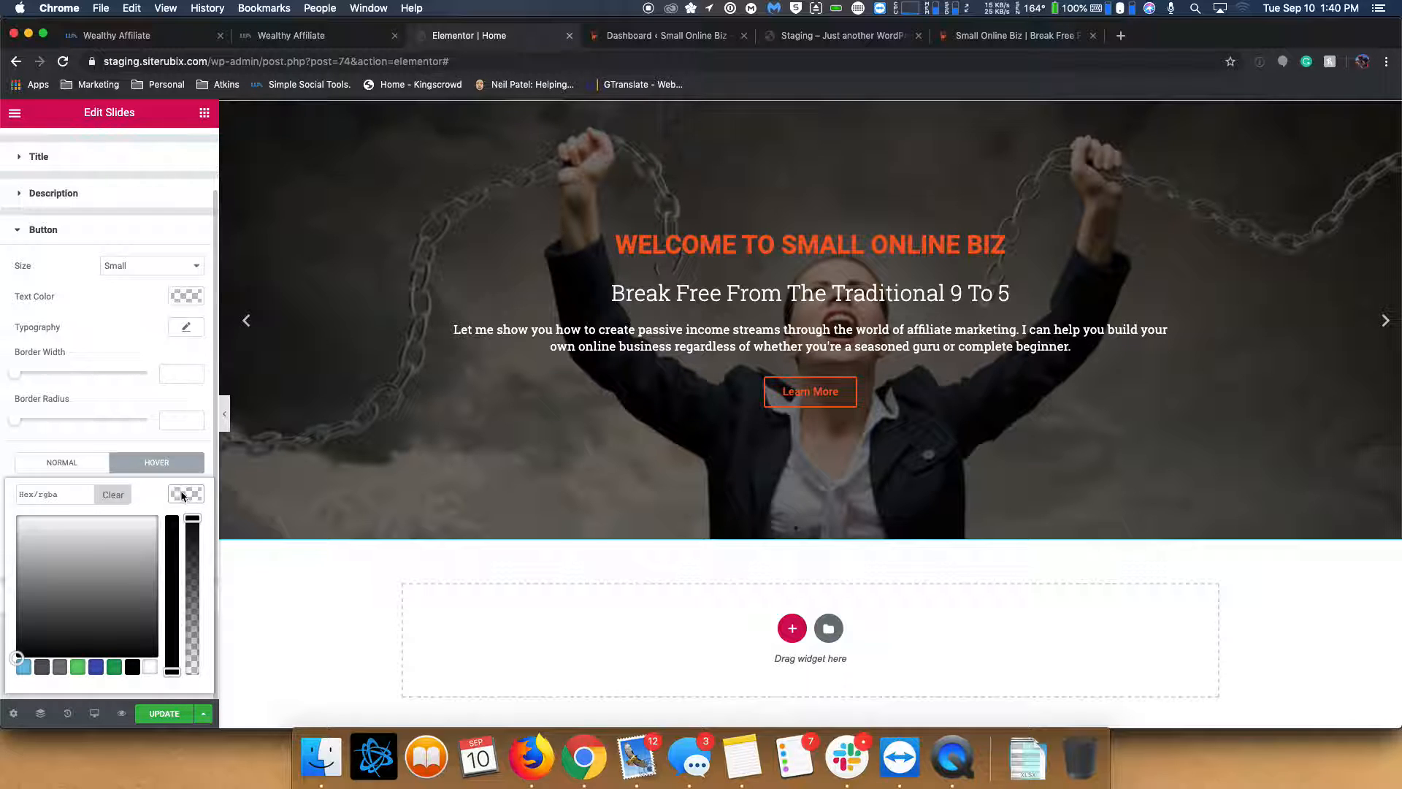
pyautogui.click(149, 667)
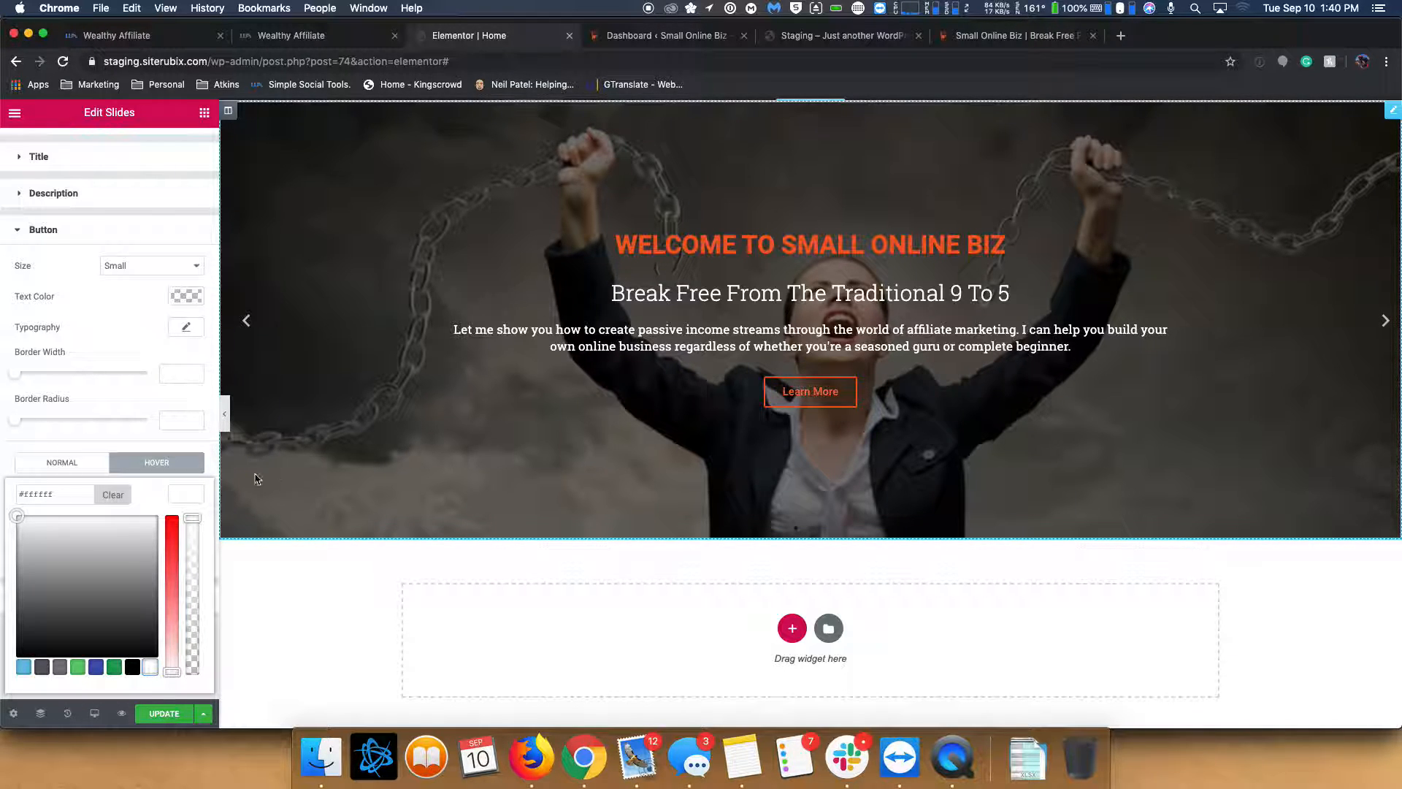
pyautogui.click(178, 494)
pyautogui.click(186, 526)
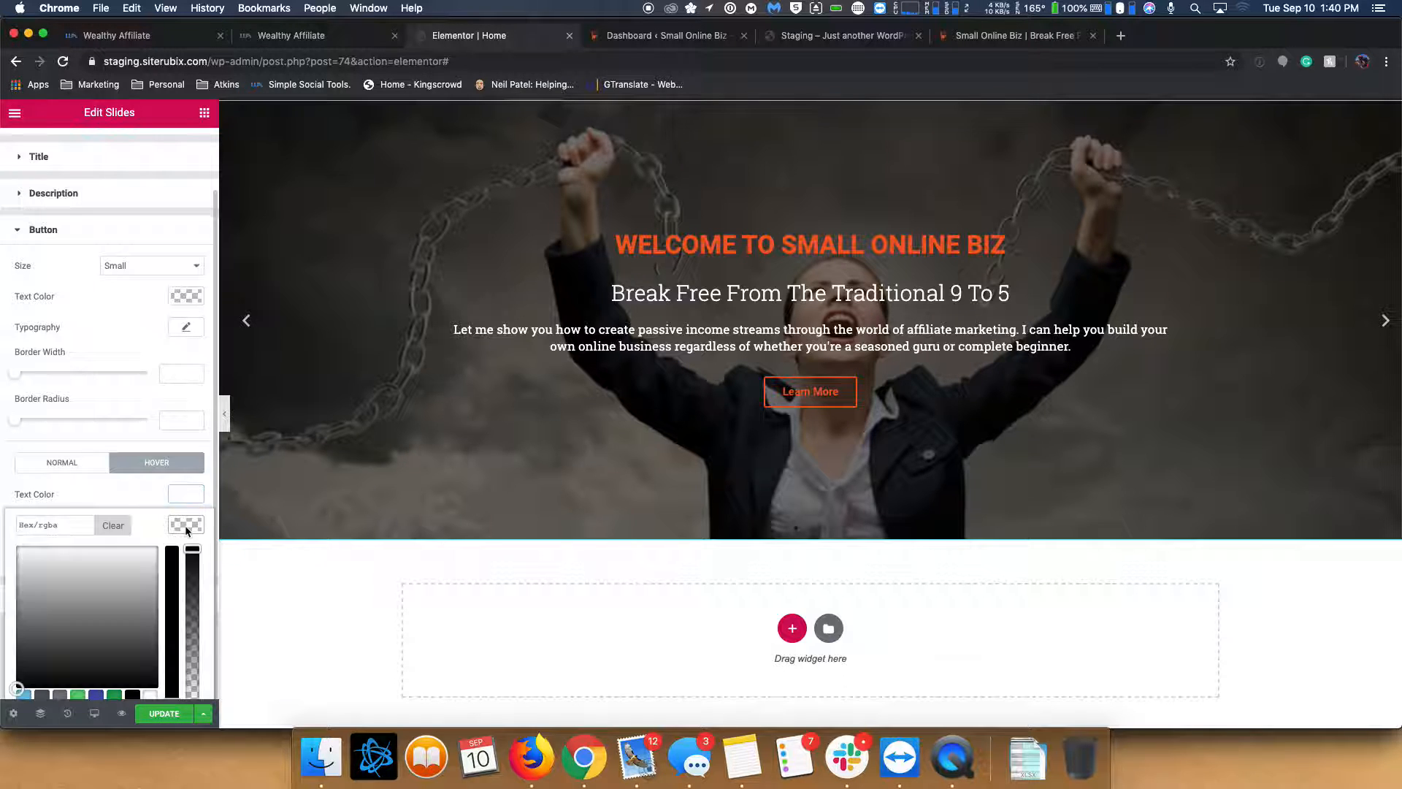
pyautogui.click(83, 531)
pyautogui.write('f1')
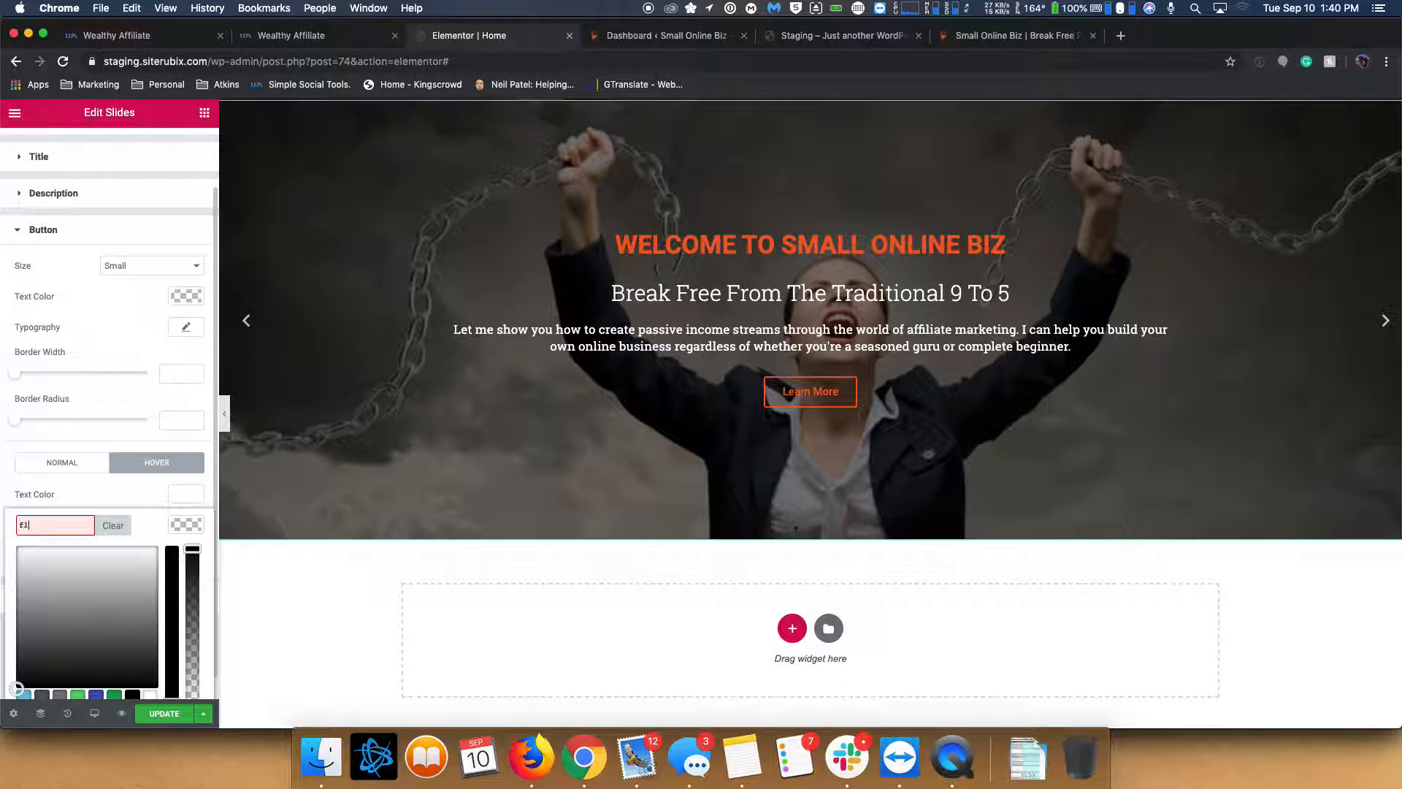
pyautogui.write('5d28')
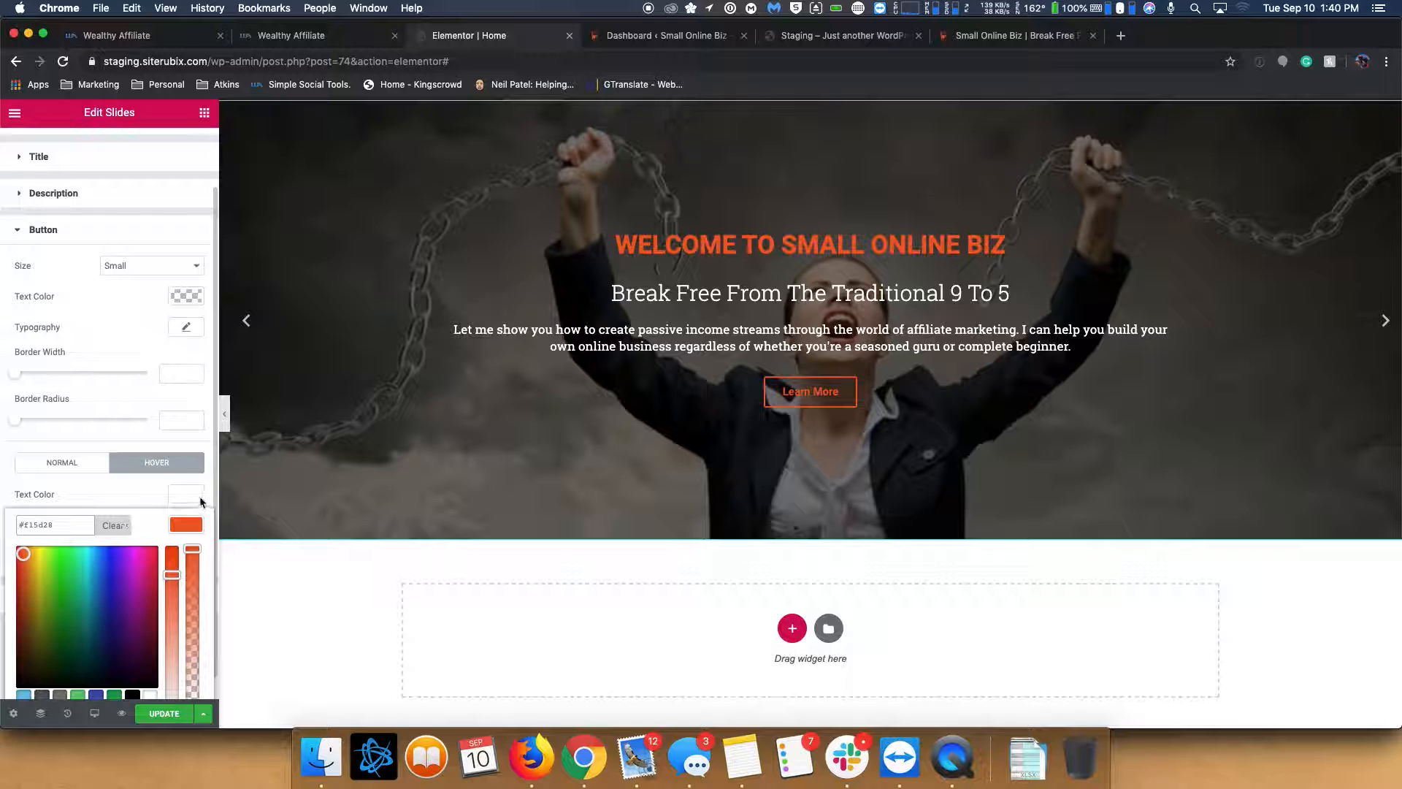
pyautogui.click(198, 521)
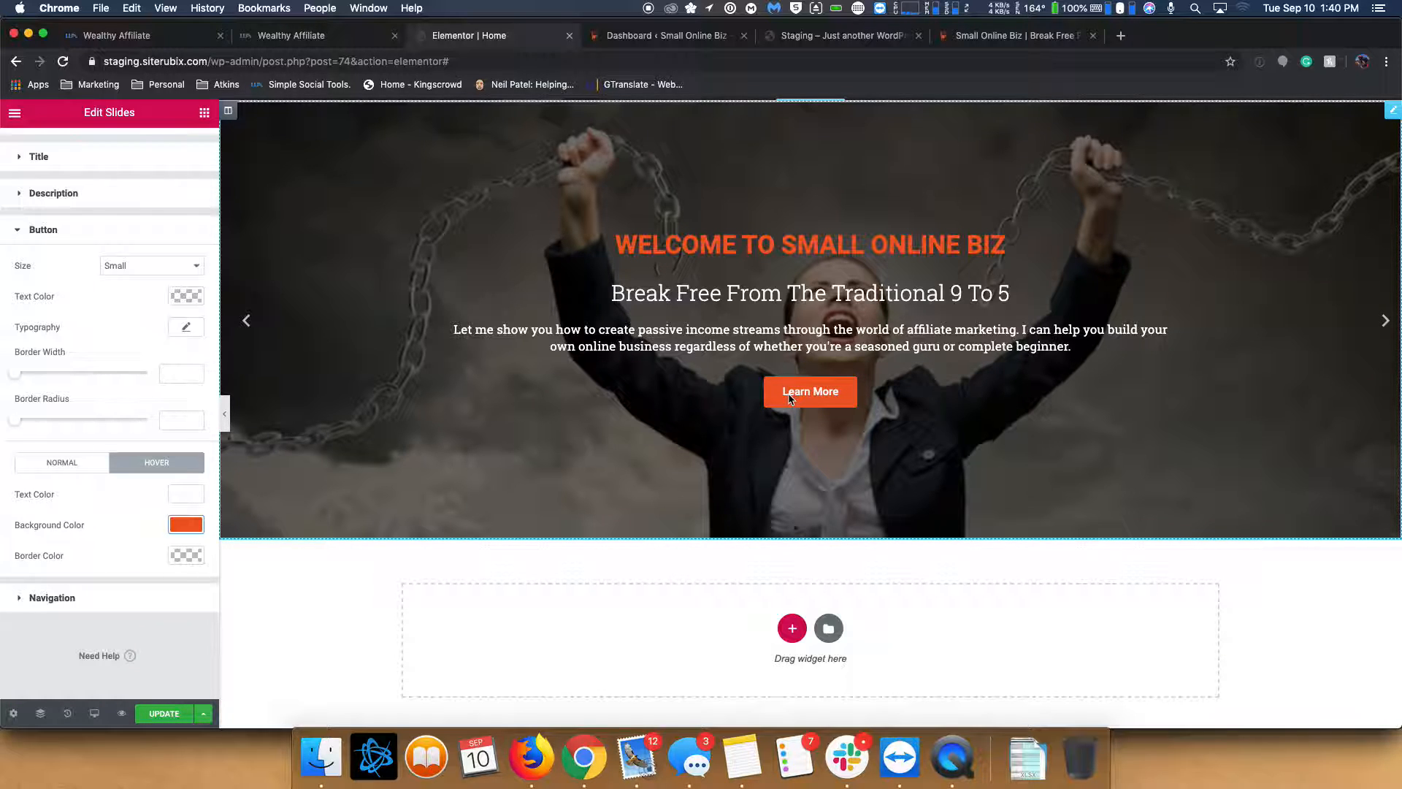
# - Set the slide button's hover border color to white (#ffffff) and preview the button styling on the other slides
pyautogui.click(184, 555)
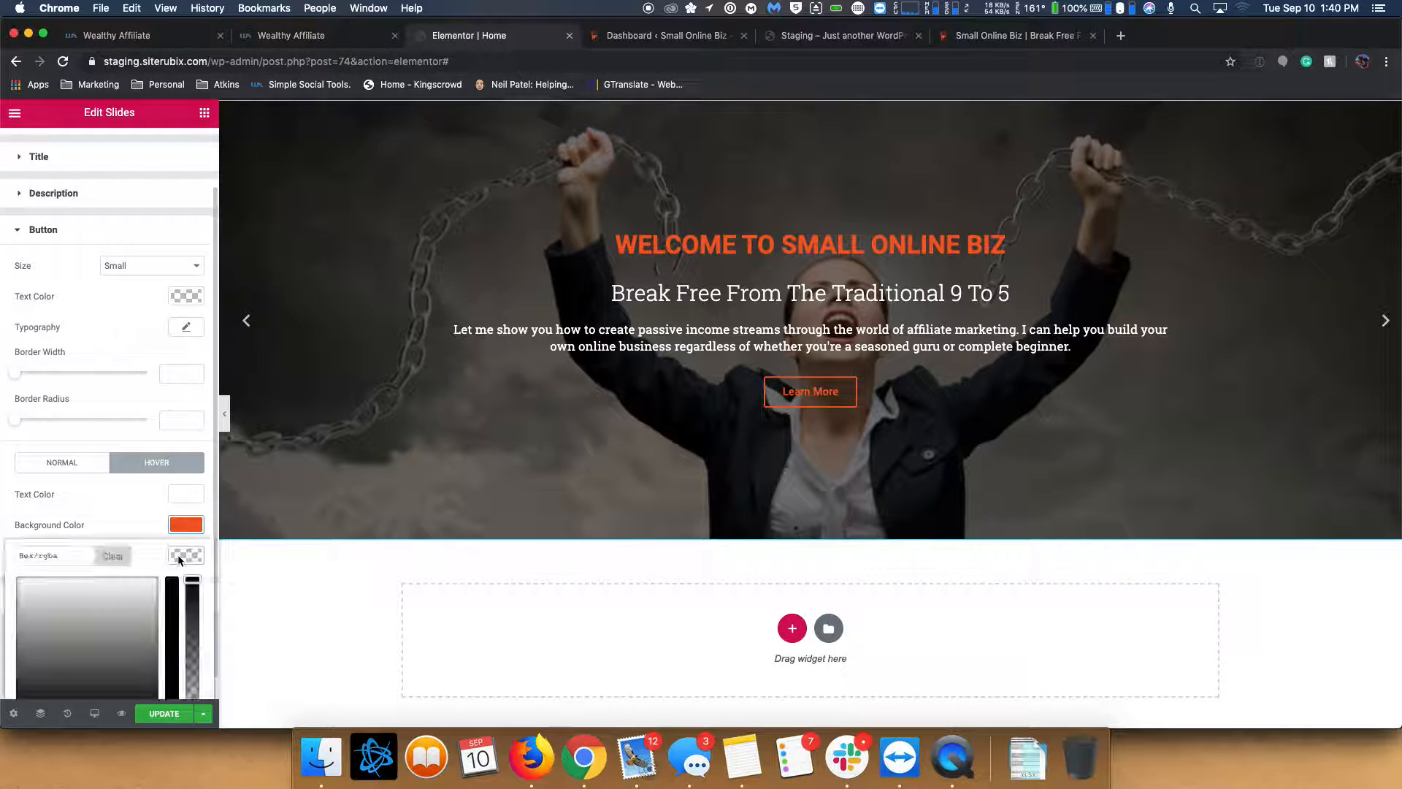
pyautogui.scroll(-1, 143, 617)
pyautogui.click(150, 672)
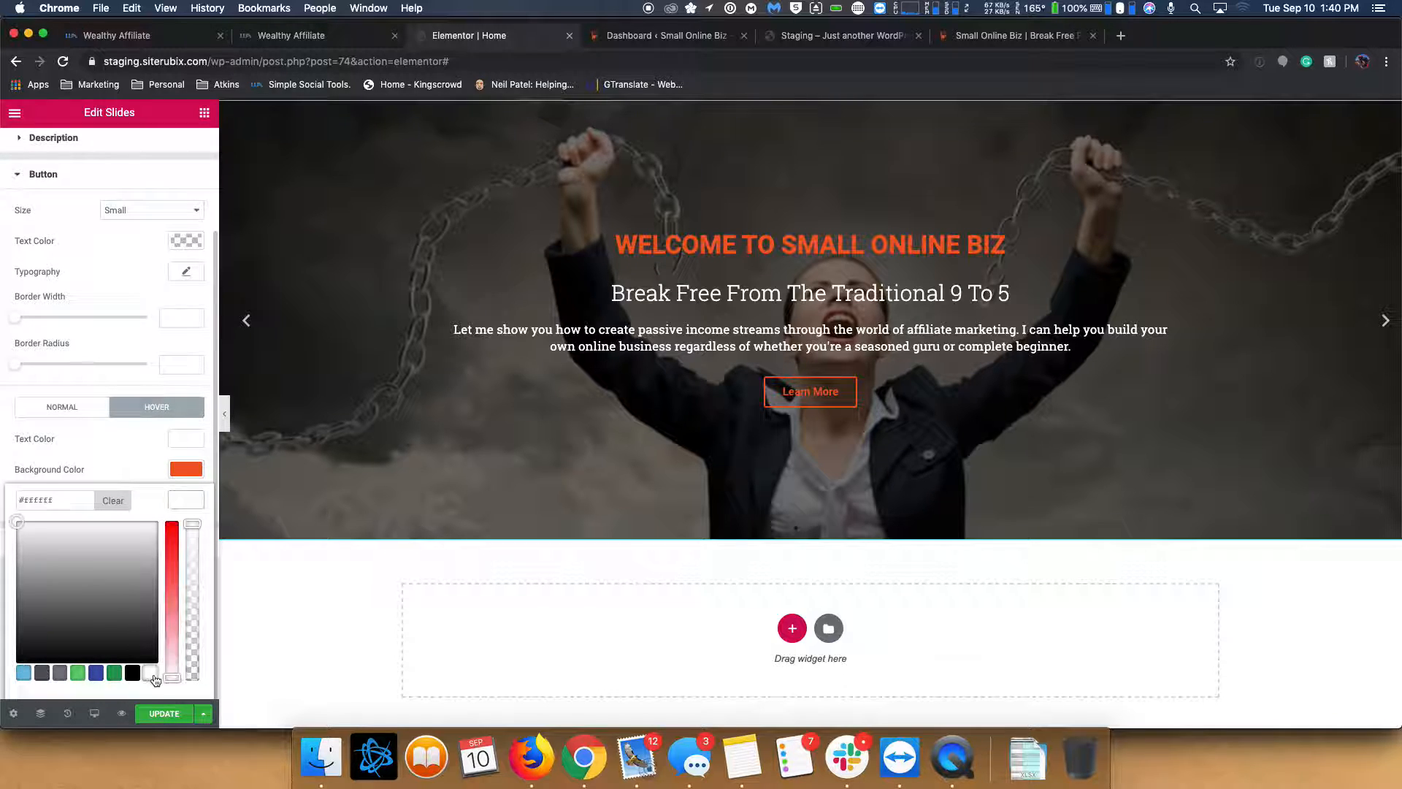
pyautogui.click(184, 500)
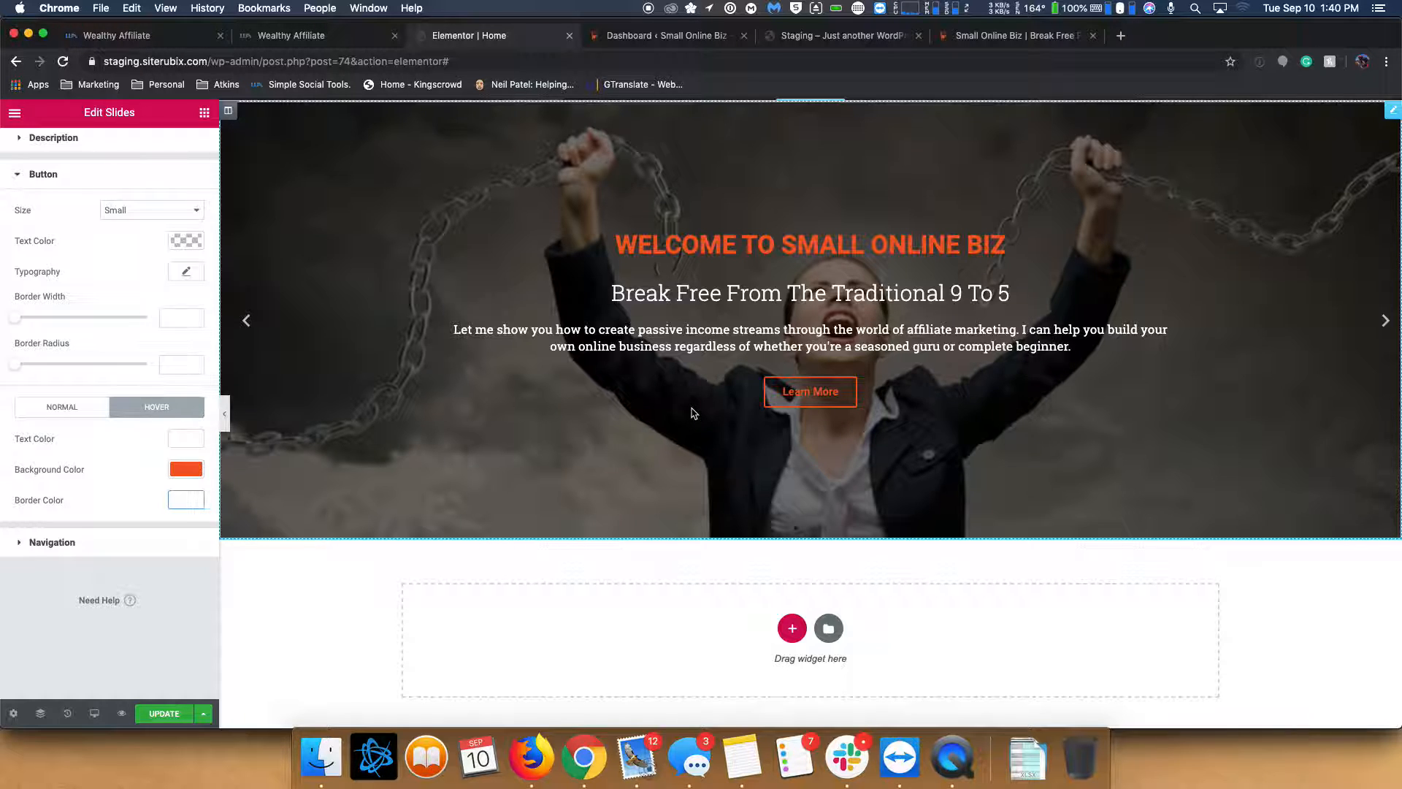
pyautogui.click(247, 332)
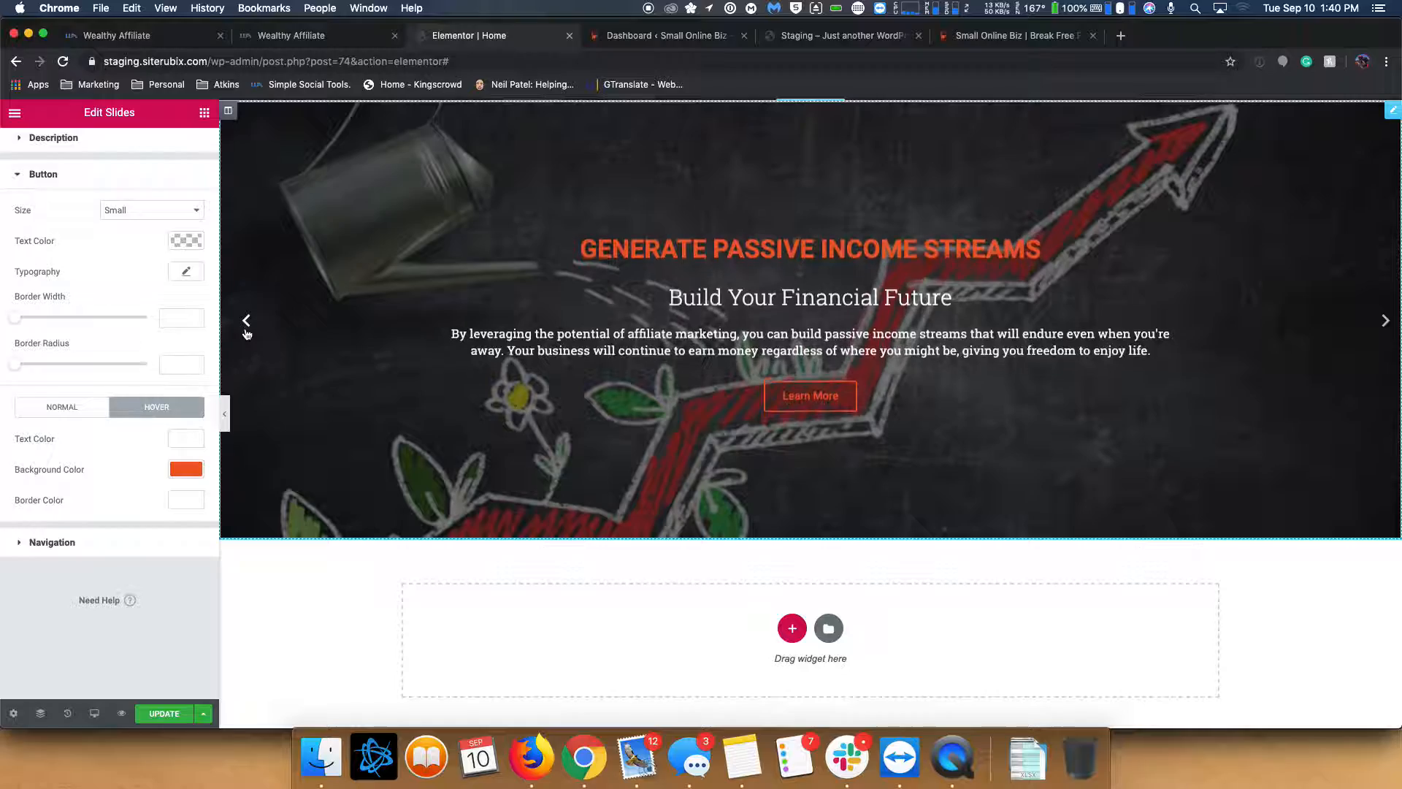
pyautogui.click(247, 321)
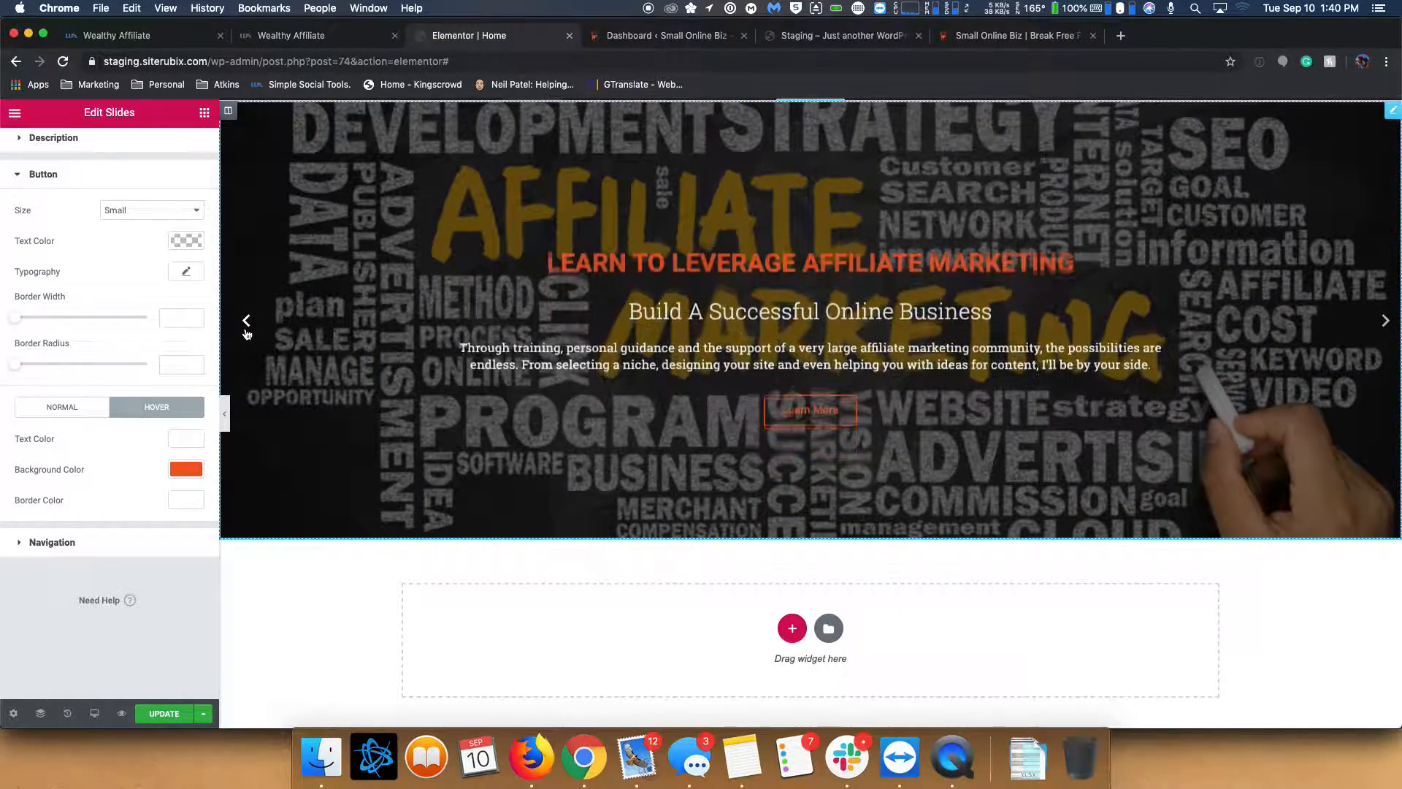
# - Try the Outside position for the slider's navigation arrows and return it to Inside
pyautogui.click(247, 332)
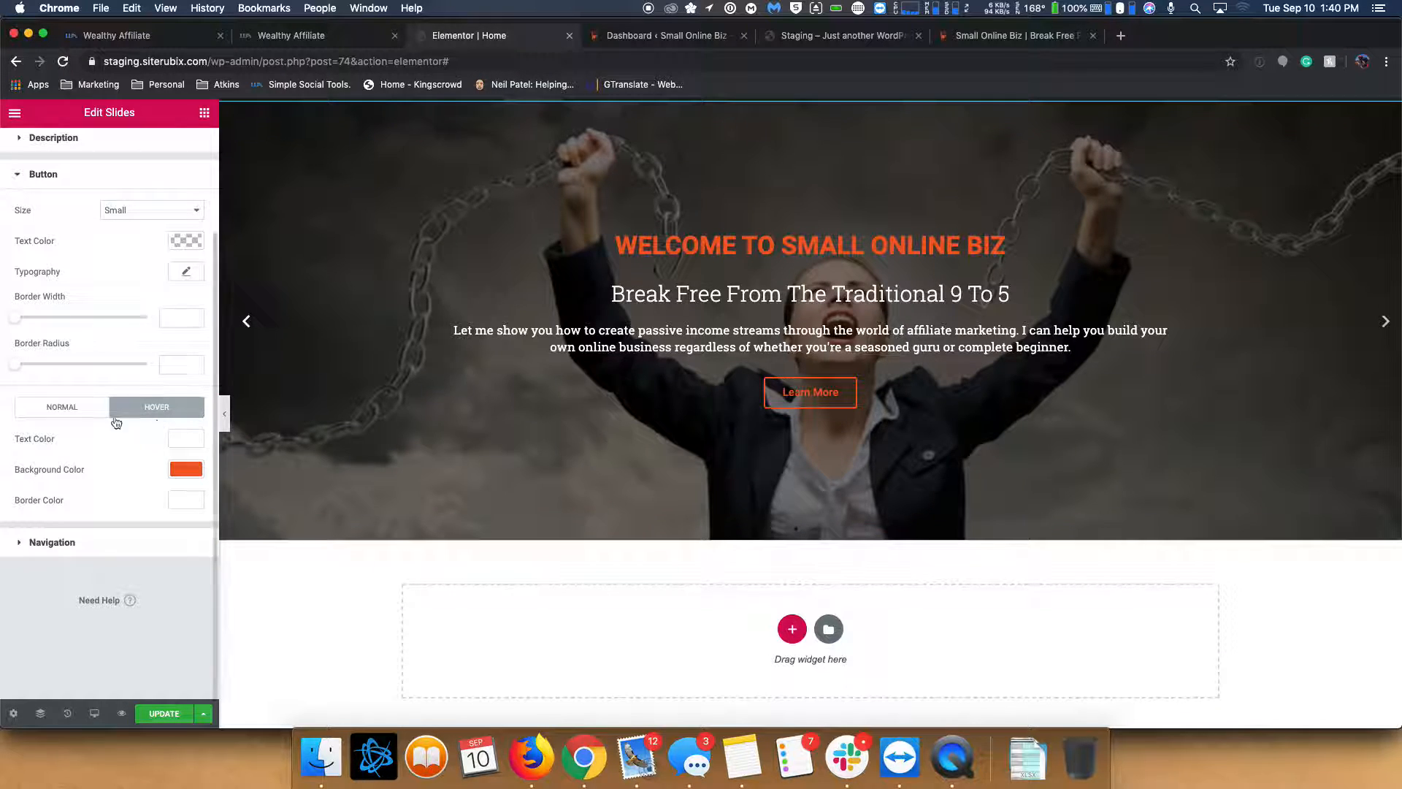
pyautogui.click(19, 543)
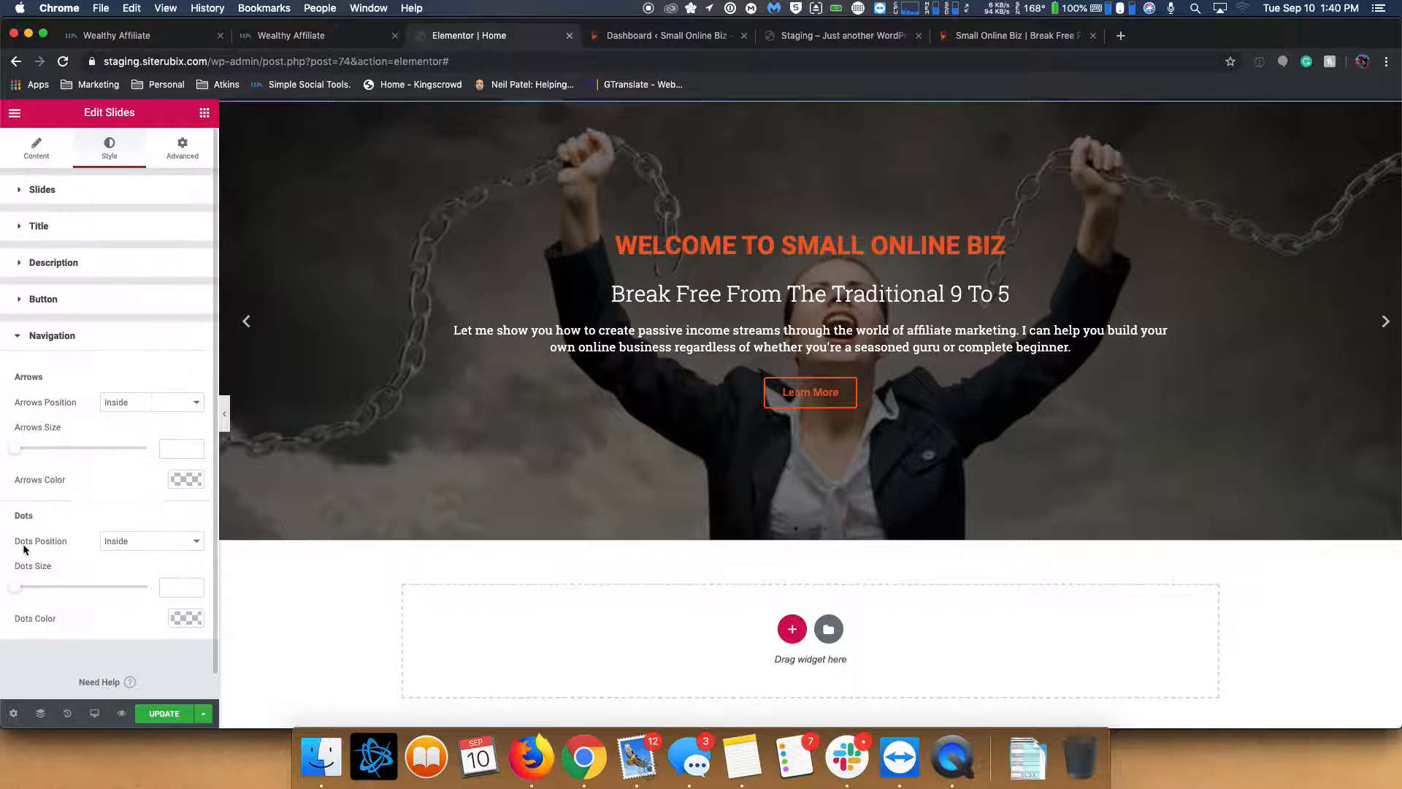
pyautogui.click(126, 402)
pyautogui.click(131, 412)
pyautogui.click(164, 401)
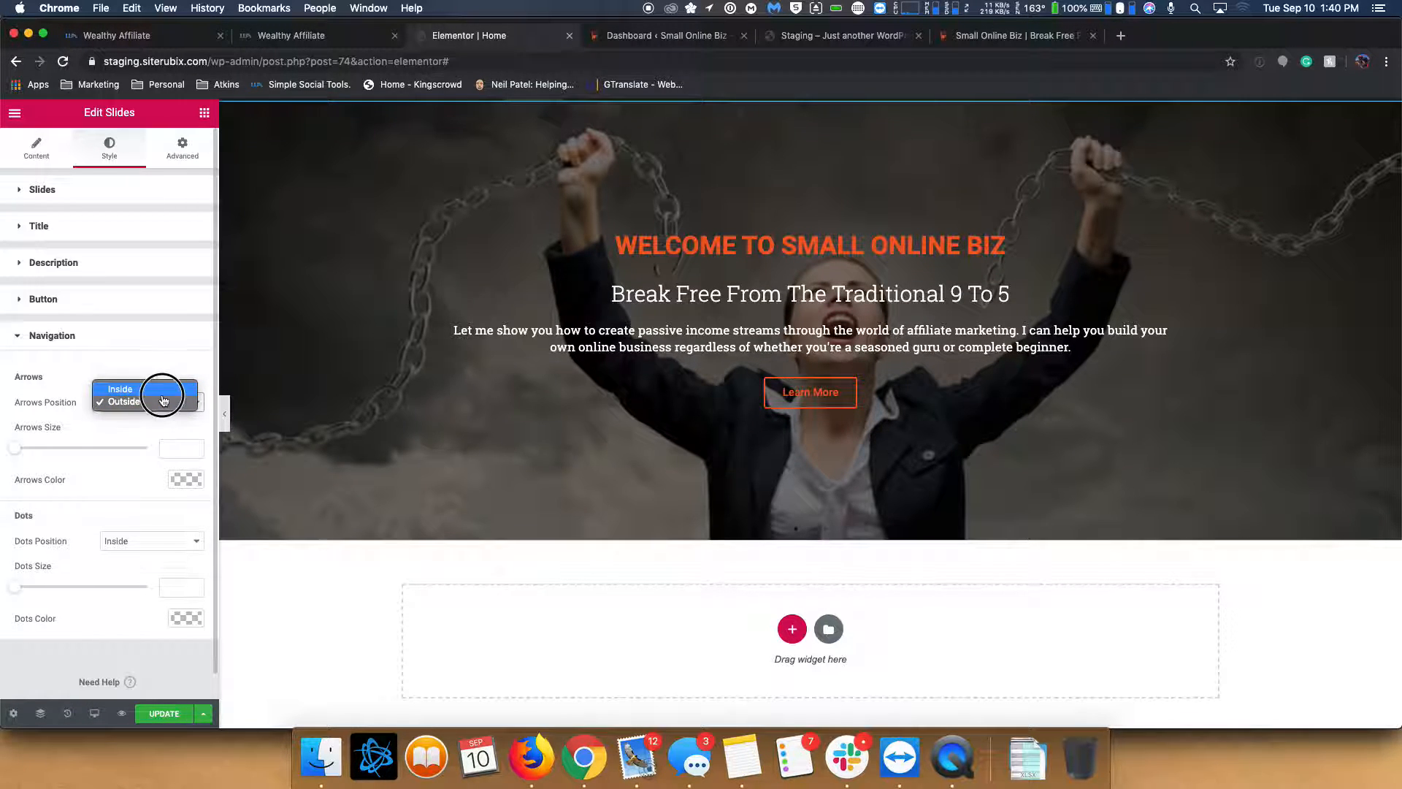
pyautogui.click(162, 395)
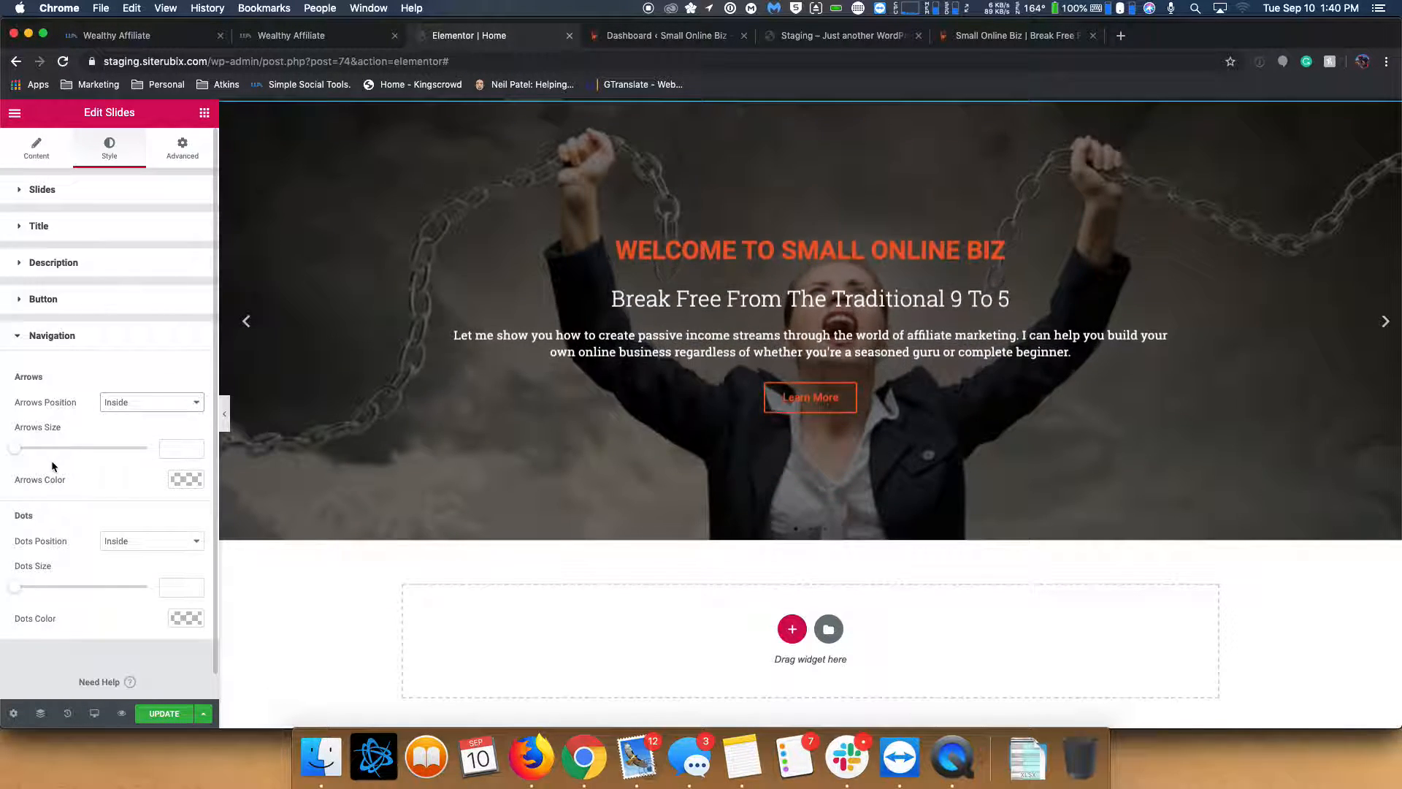
# - Set the slider's navigation arrows color to #f15d28
pyautogui.click(199, 480)
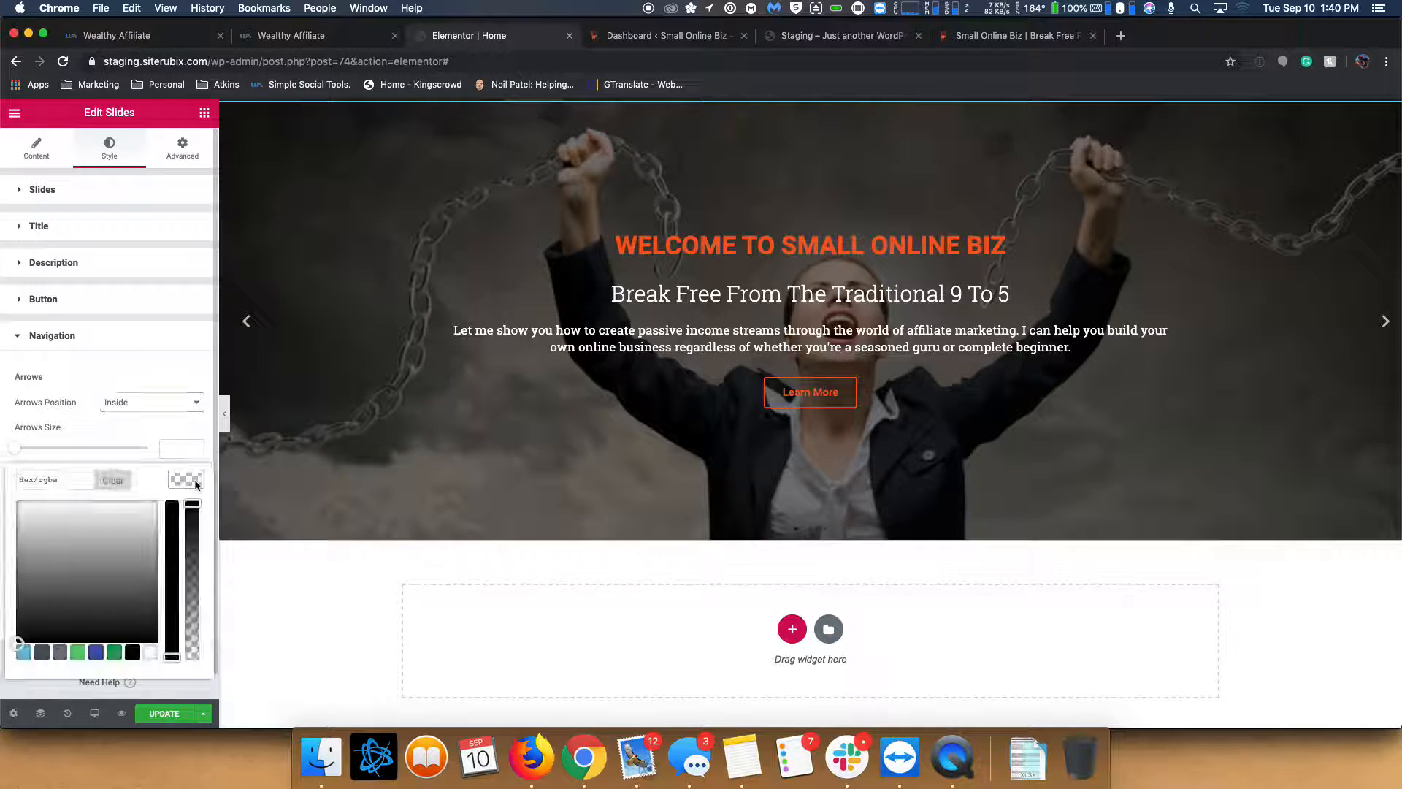
pyautogui.write('f15d28')
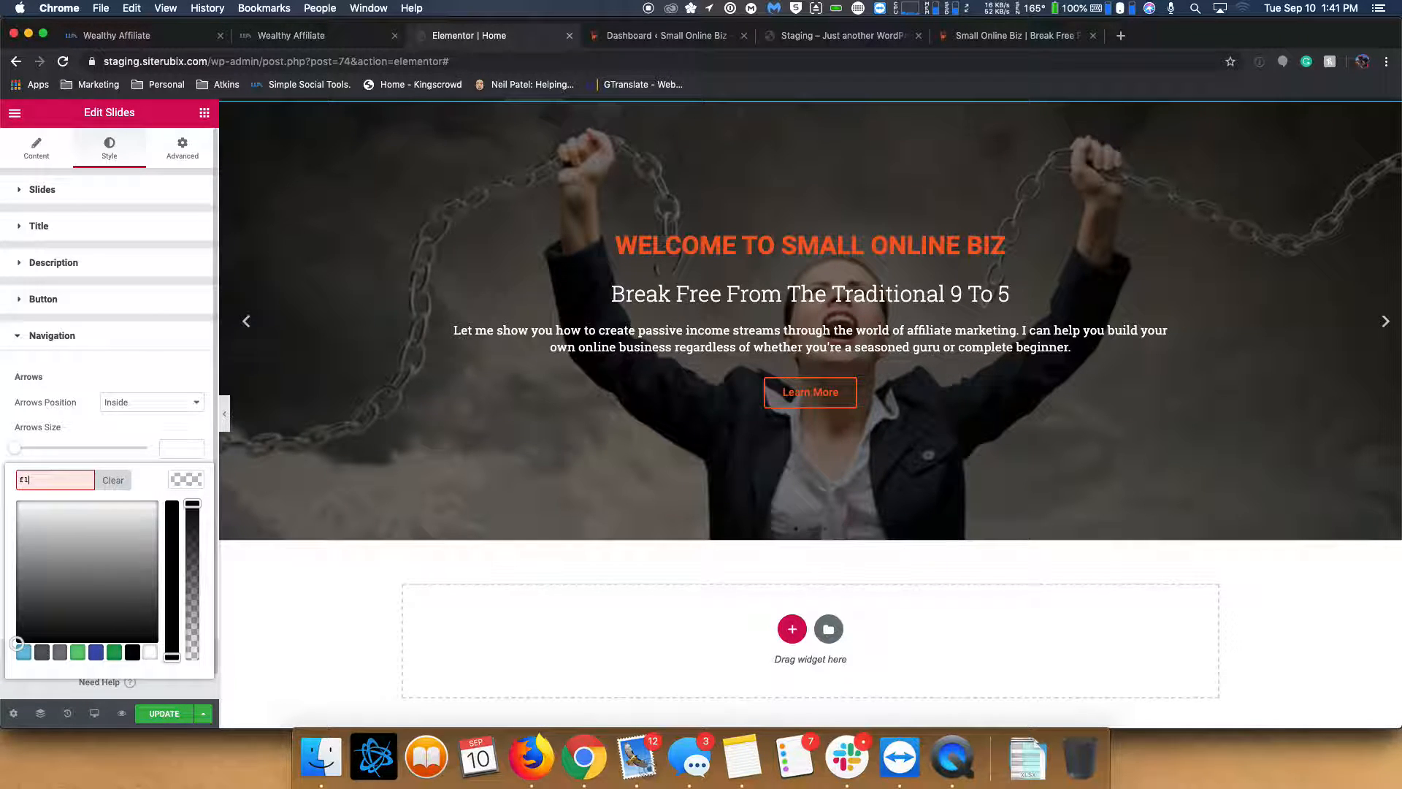
pyautogui.click(182, 481)
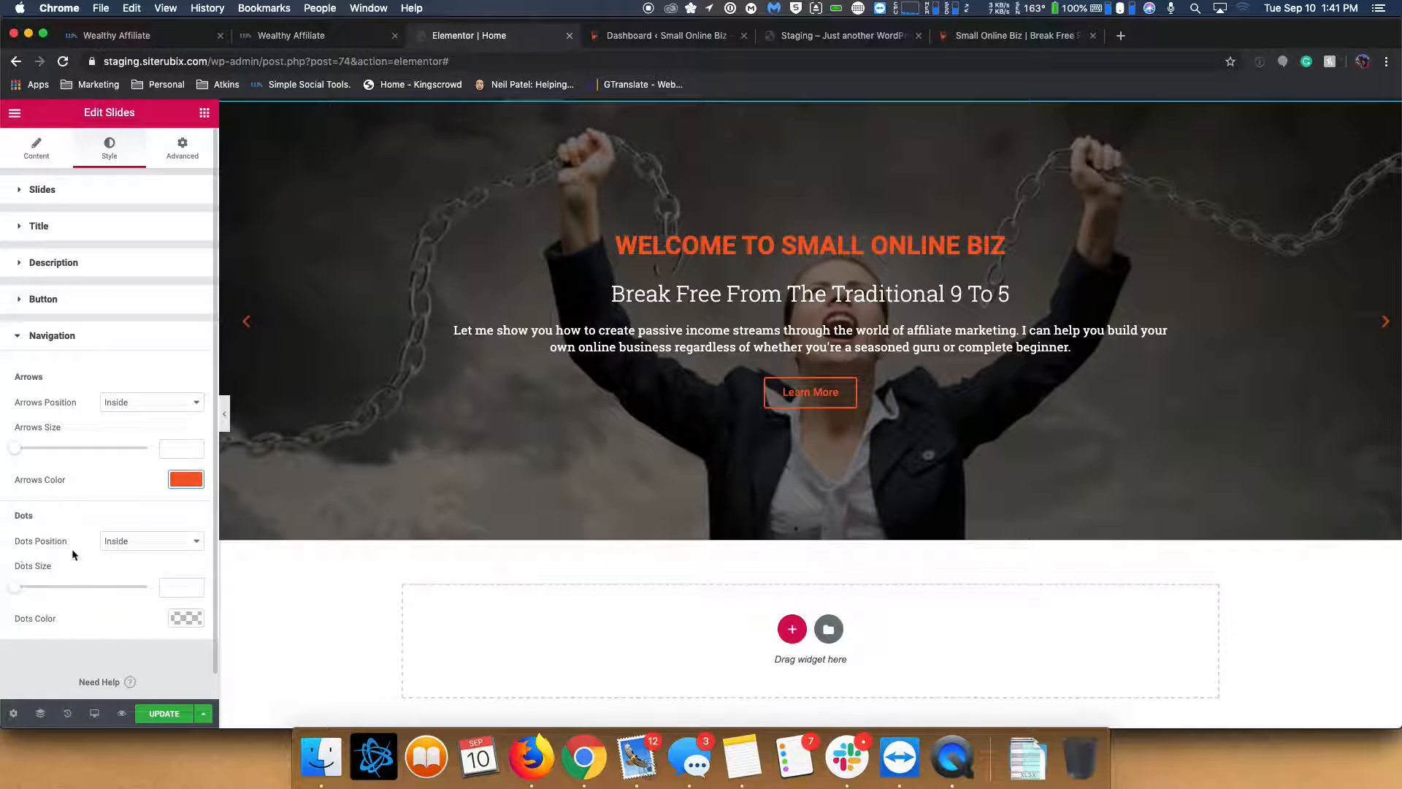
# - Try the Outside position for the navigation dots, compare with the live site's hero slider, and return the dots to Inside
pyautogui.click(132, 547)
pyautogui.click(138, 531)
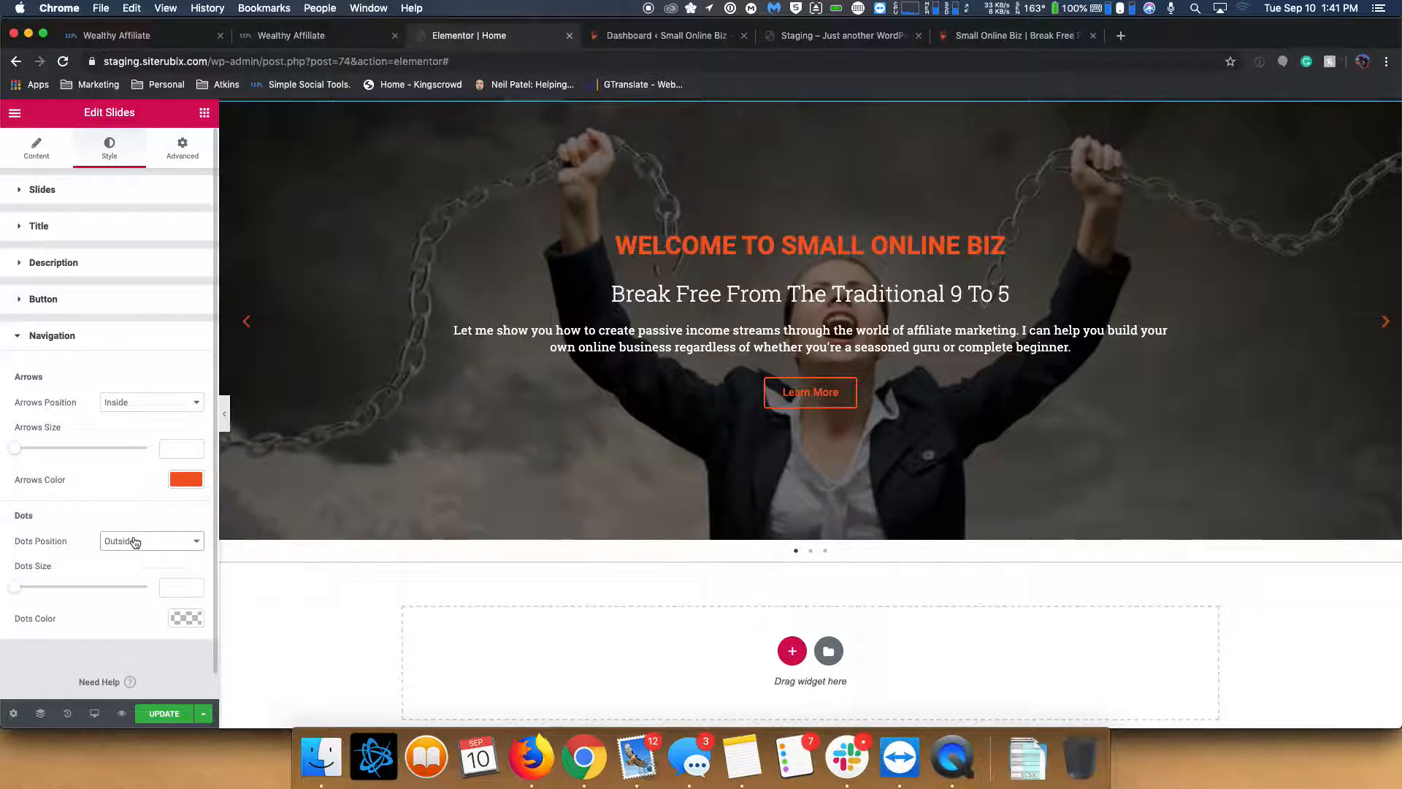
pyautogui.click(979, 34)
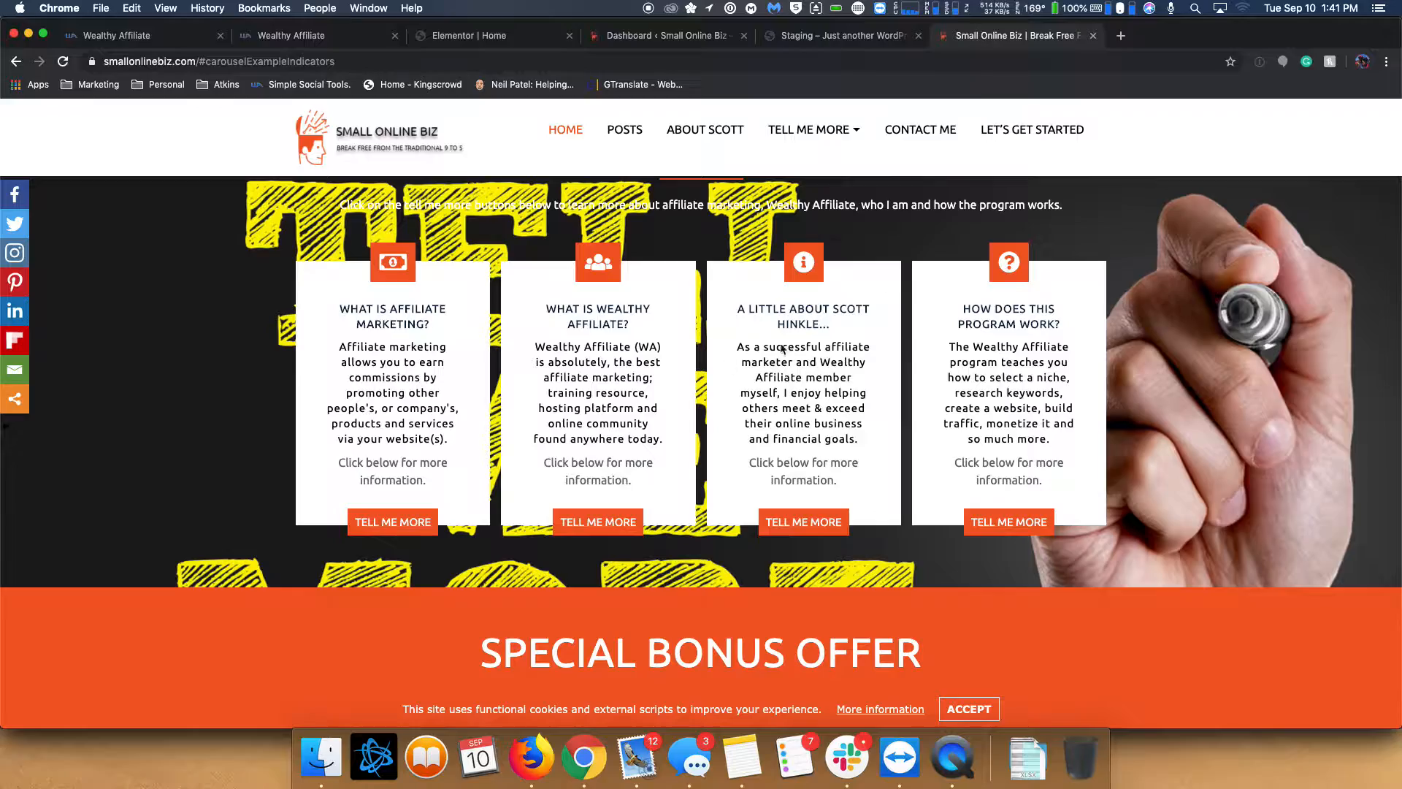
pyautogui.scroll(-5, 731, 372)
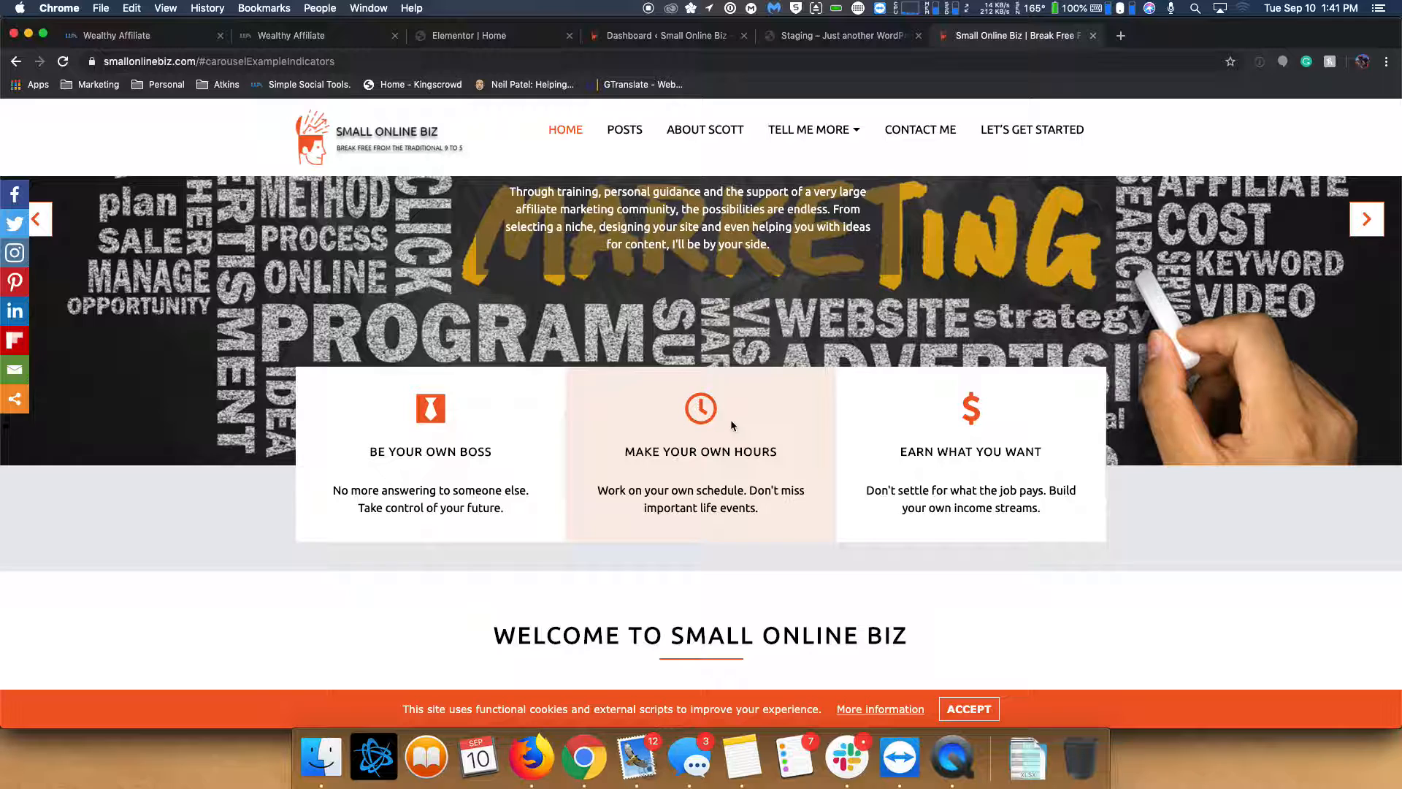
pyautogui.scroll(2, 732, 417)
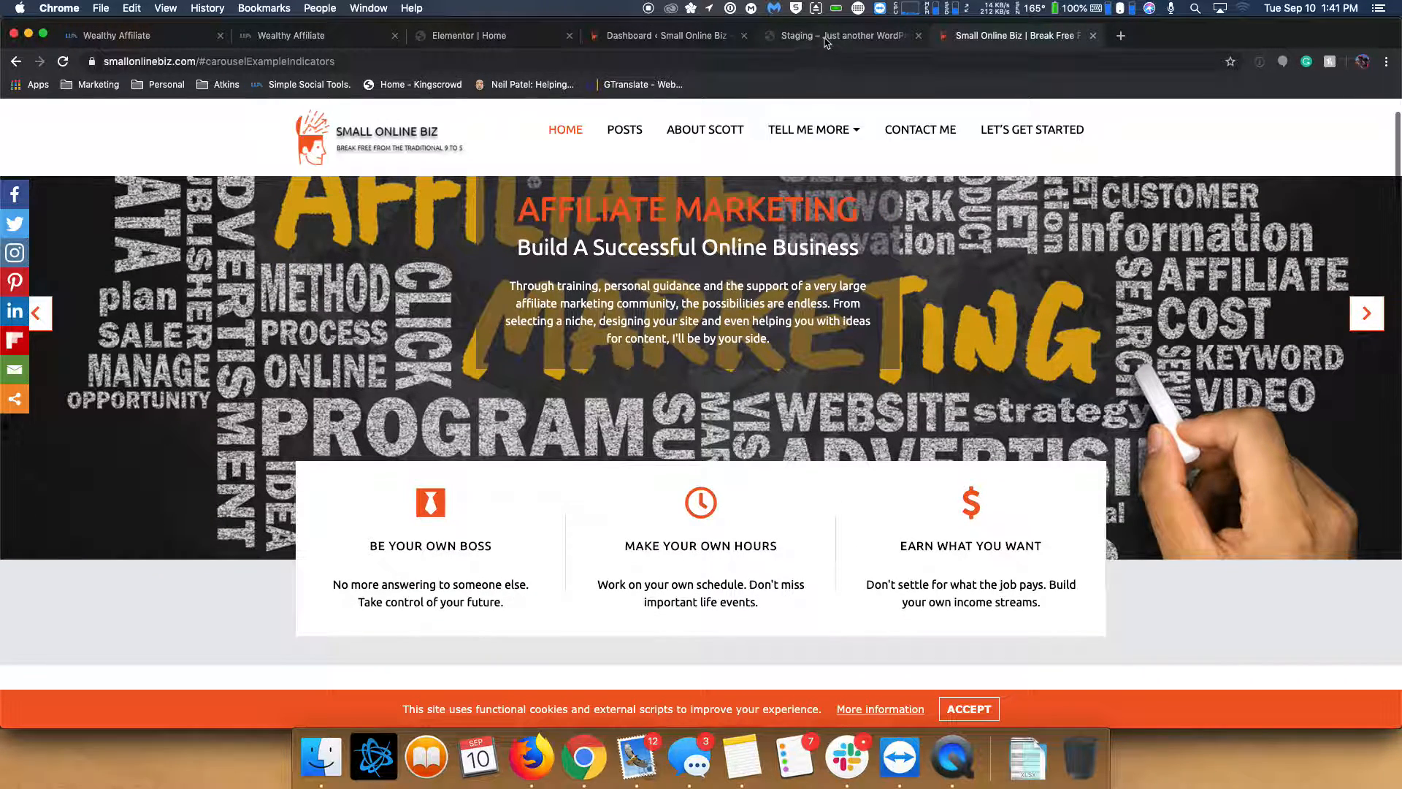
pyautogui.click(481, 37)
pyautogui.click(135, 540)
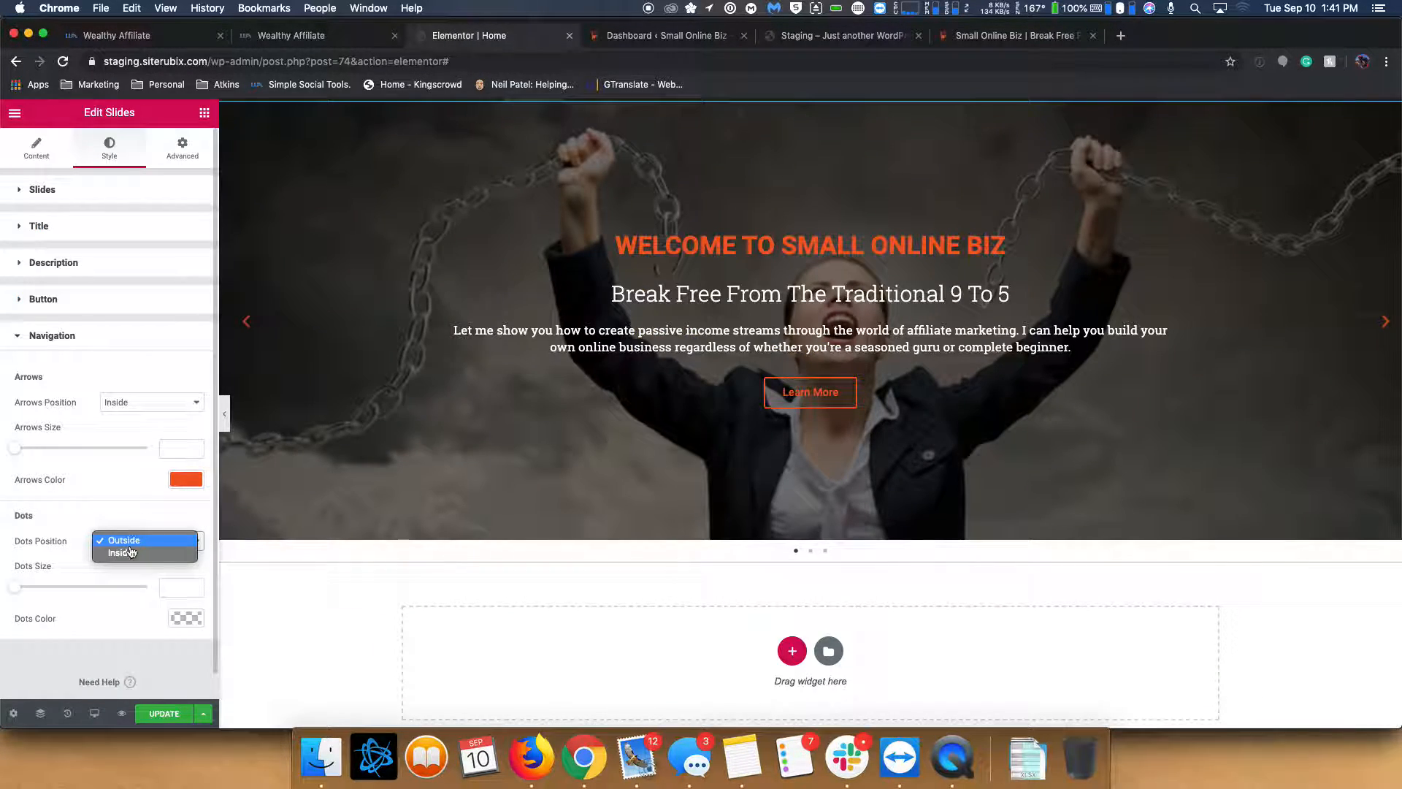
pyautogui.click(113, 553)
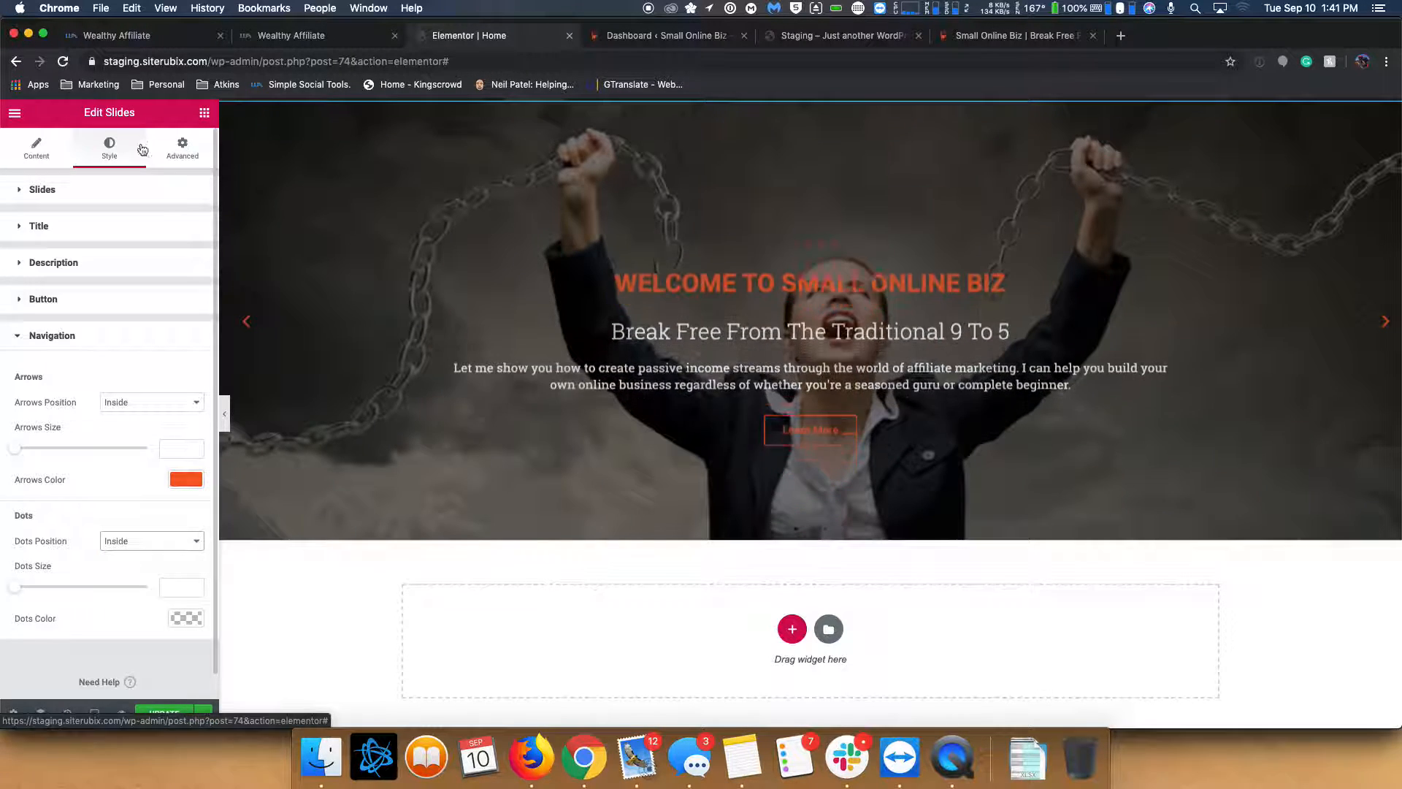
# - Try arrows-only navigation in the slider options and restore the Arrows and Dots setting
pyautogui.click(65, 154)
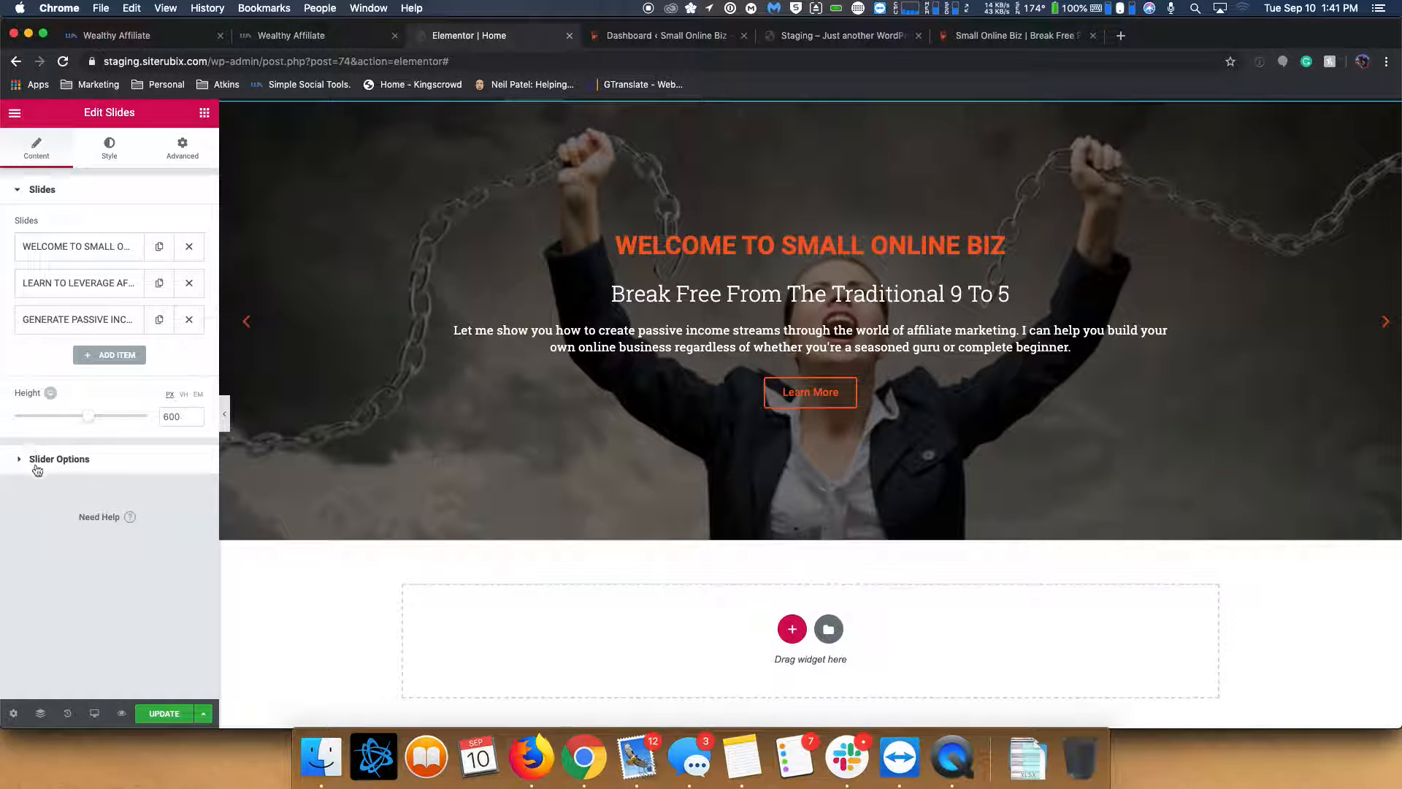
pyautogui.click(23, 462)
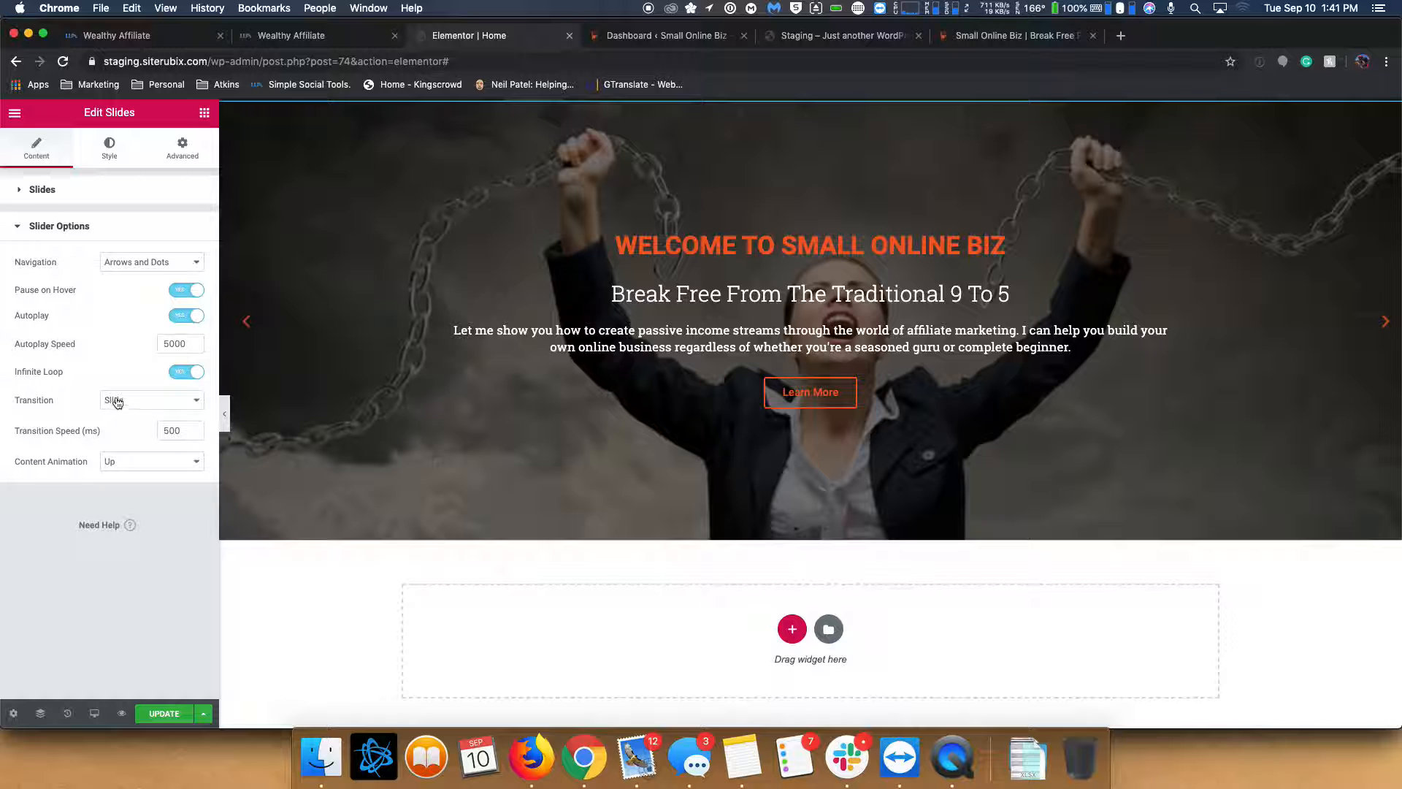
pyautogui.click(125, 264)
pyautogui.click(121, 273)
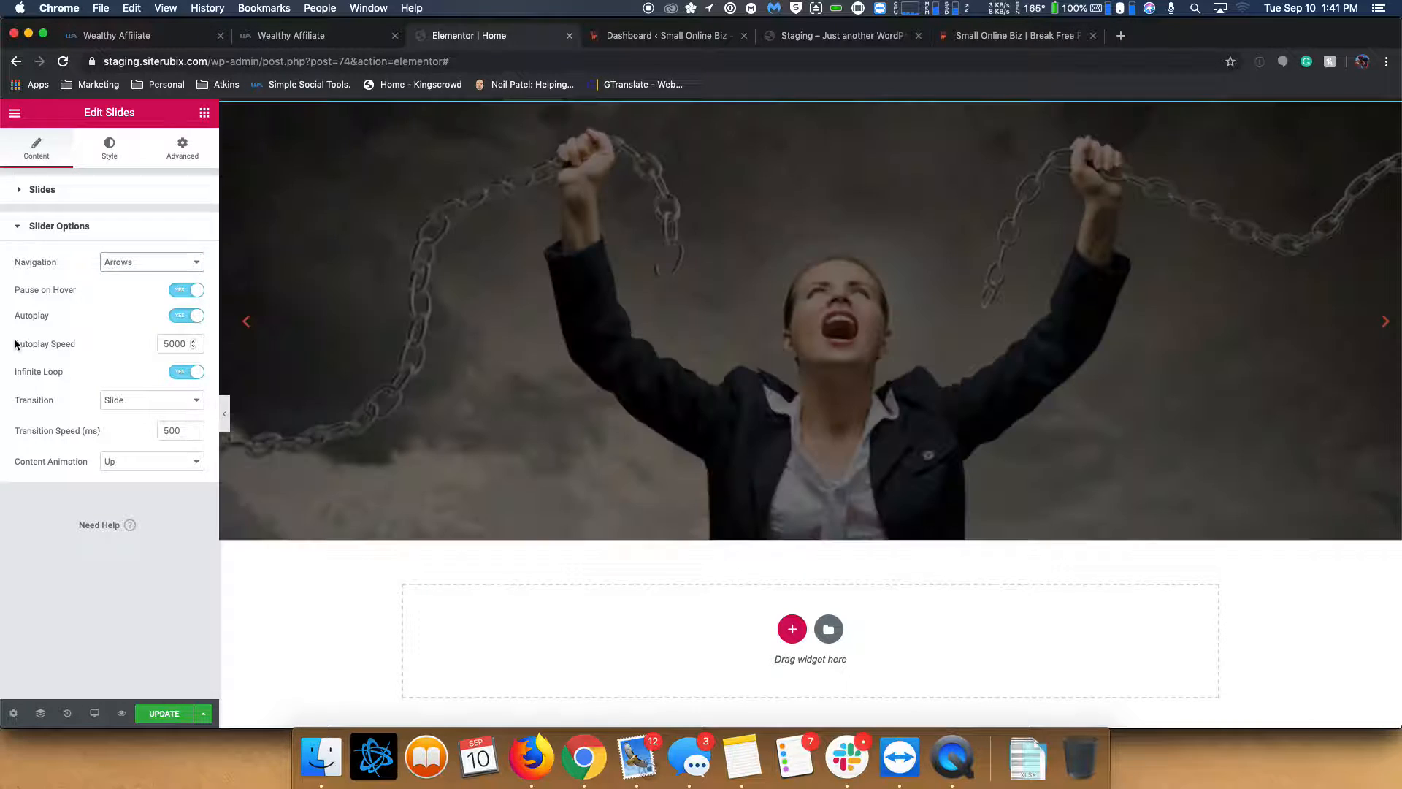
pyautogui.click(140, 267)
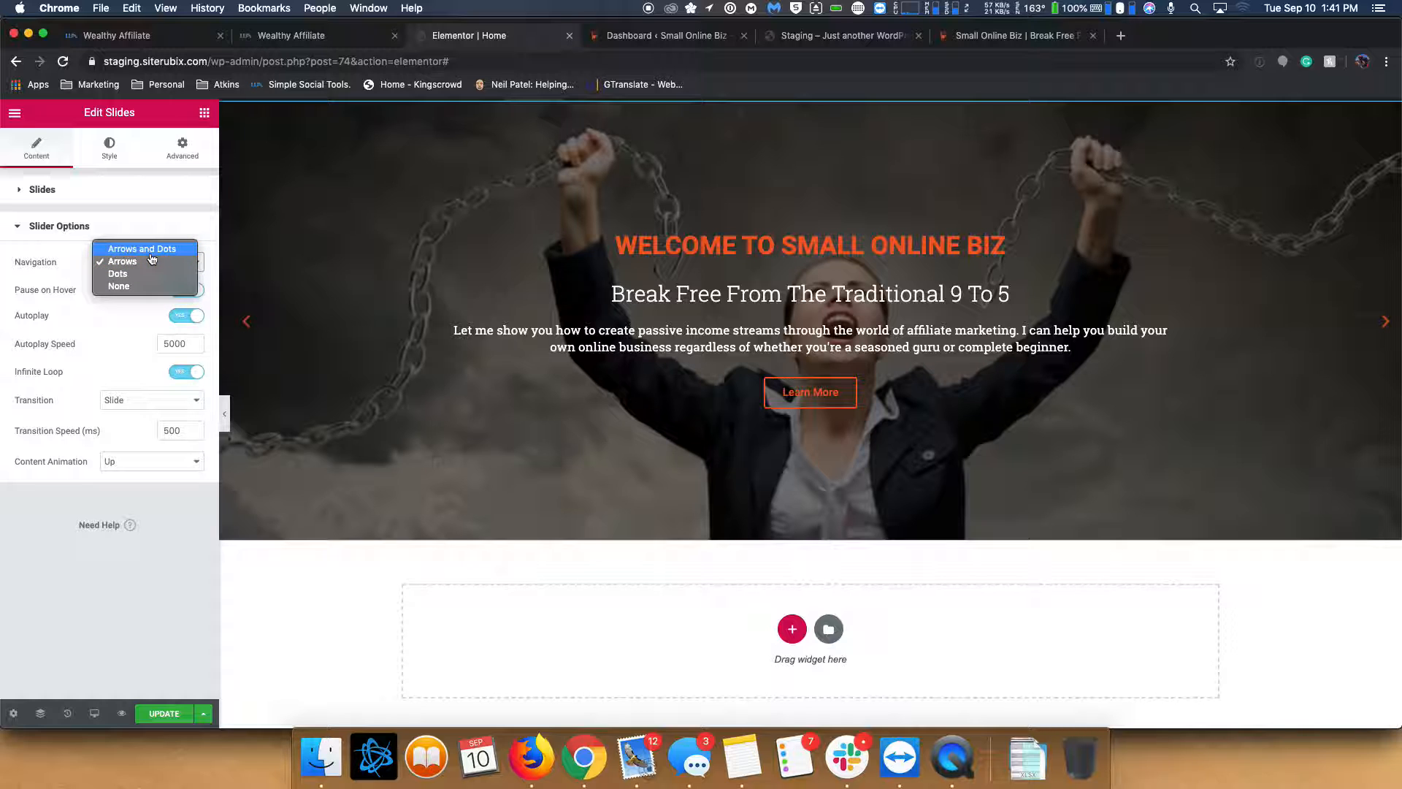
pyautogui.click(151, 252)
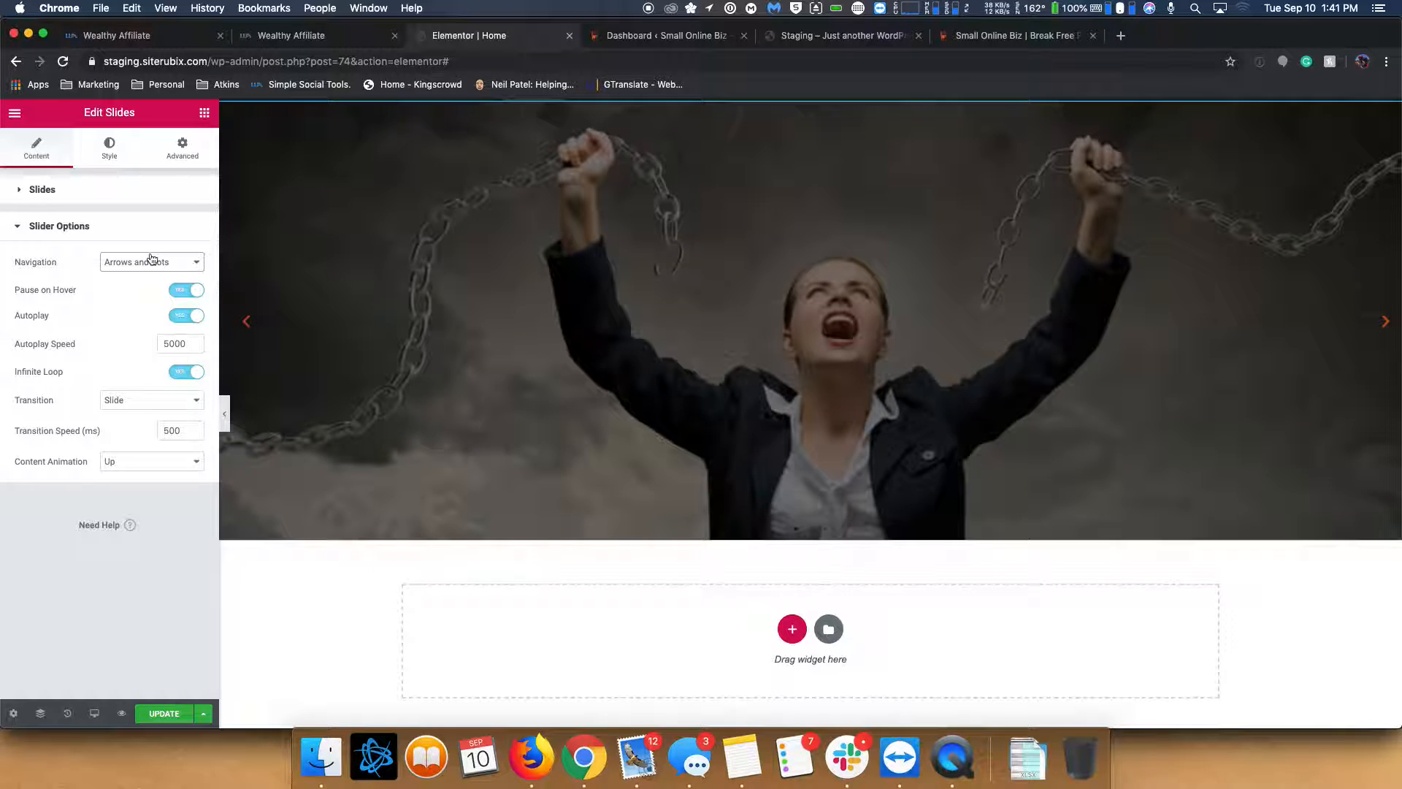
# - Set the slider's navigation dots color to #f15d28
pyautogui.click(181, 153)
pyautogui.click(113, 149)
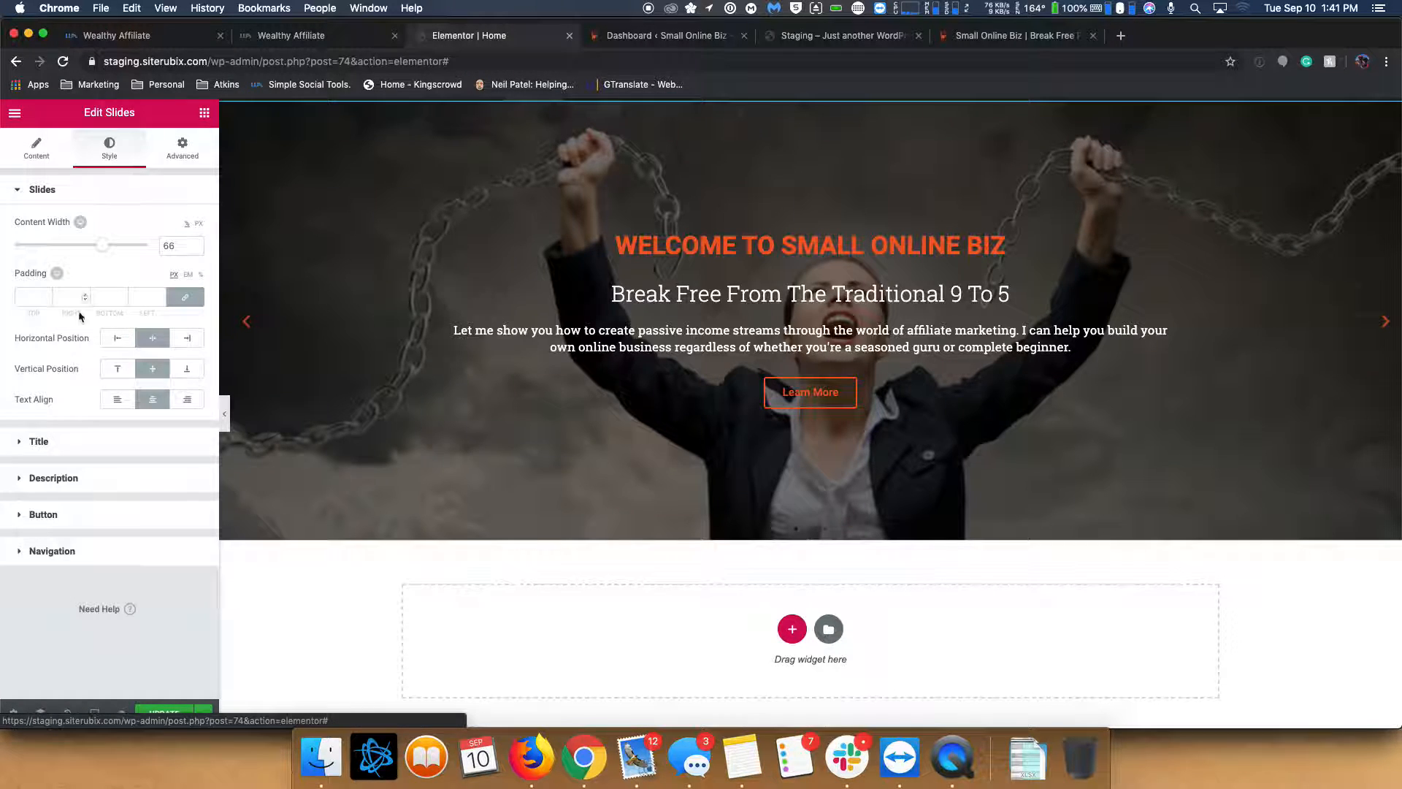
pyautogui.click(34, 552)
pyautogui.scroll(-1, 109, 573)
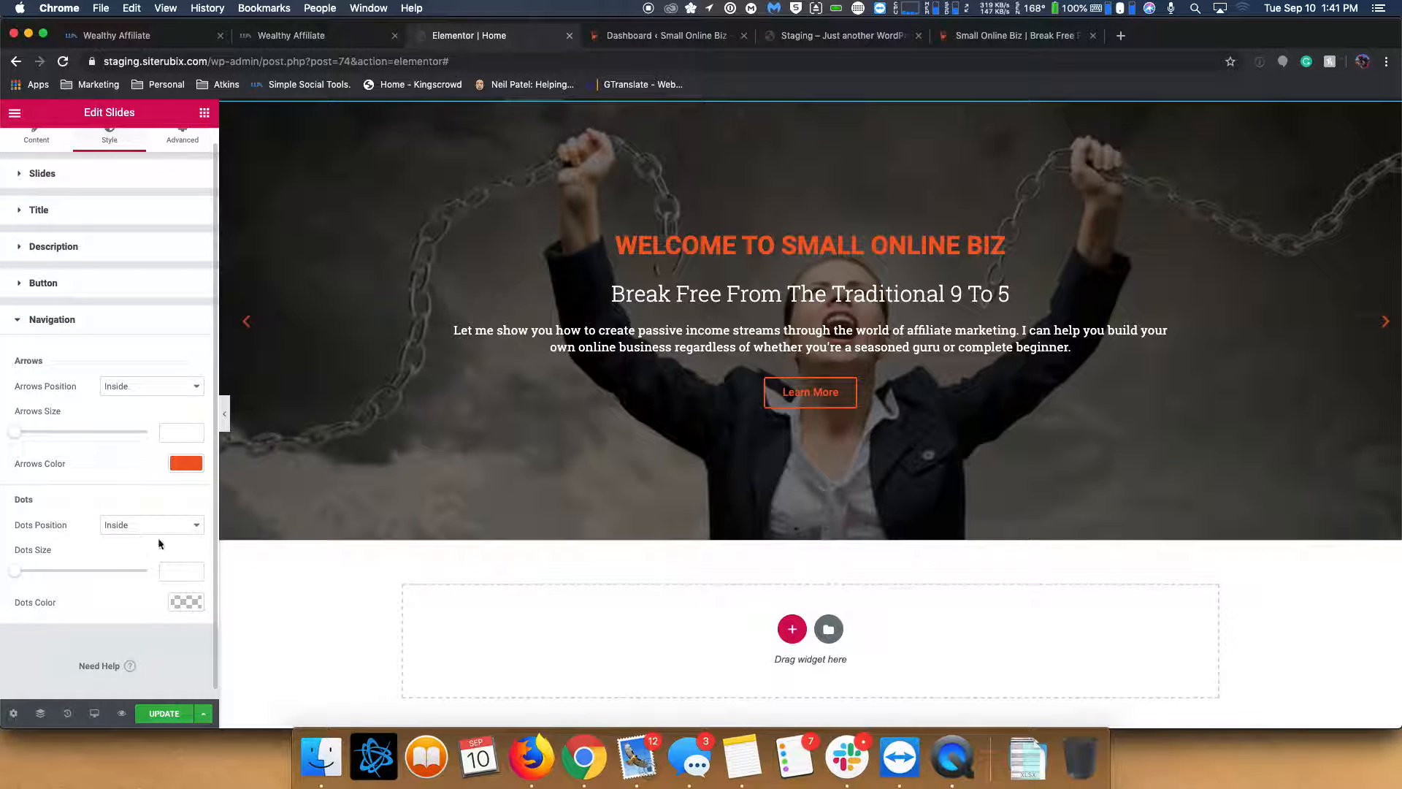
pyautogui.click(186, 601)
pyautogui.click(65, 601)
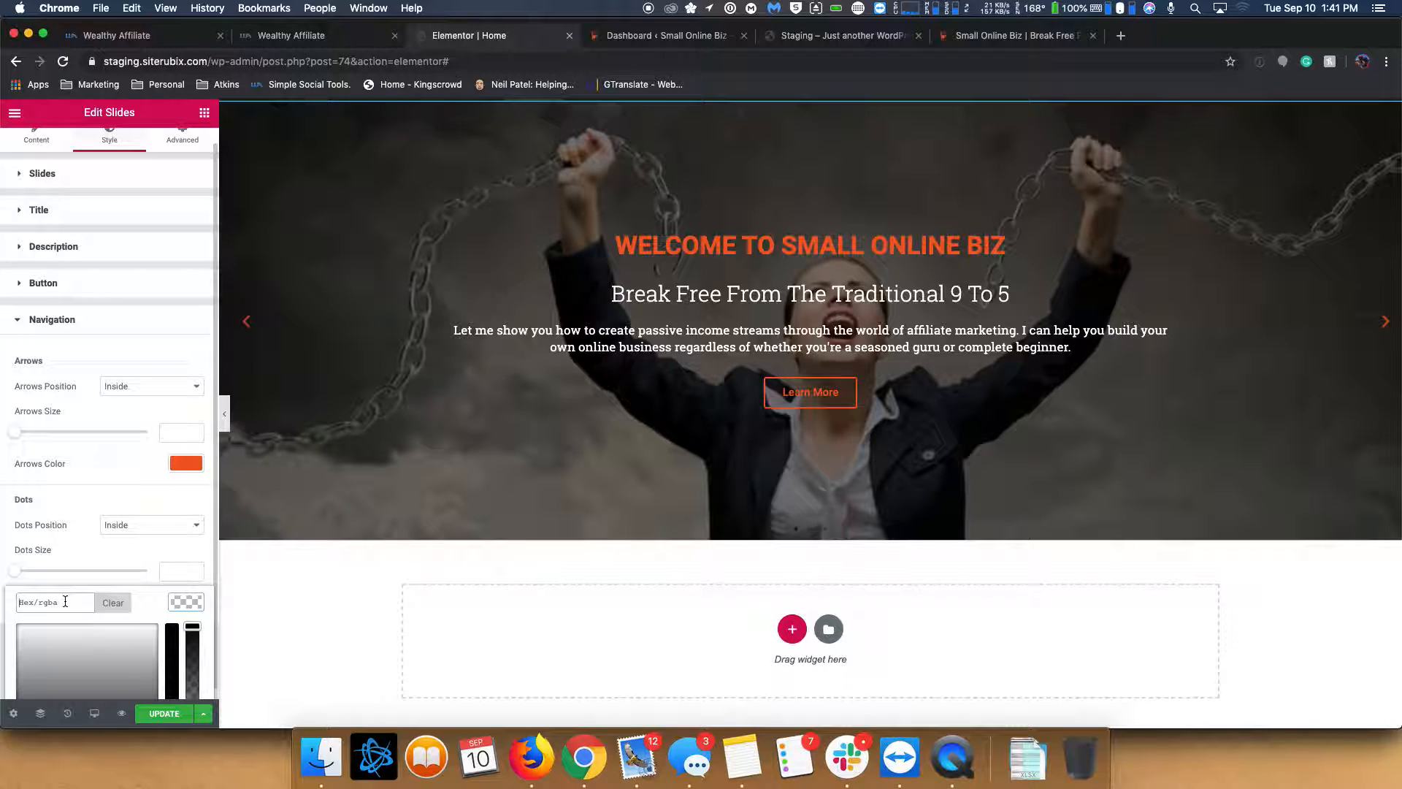
pyautogui.write('#f15d28')
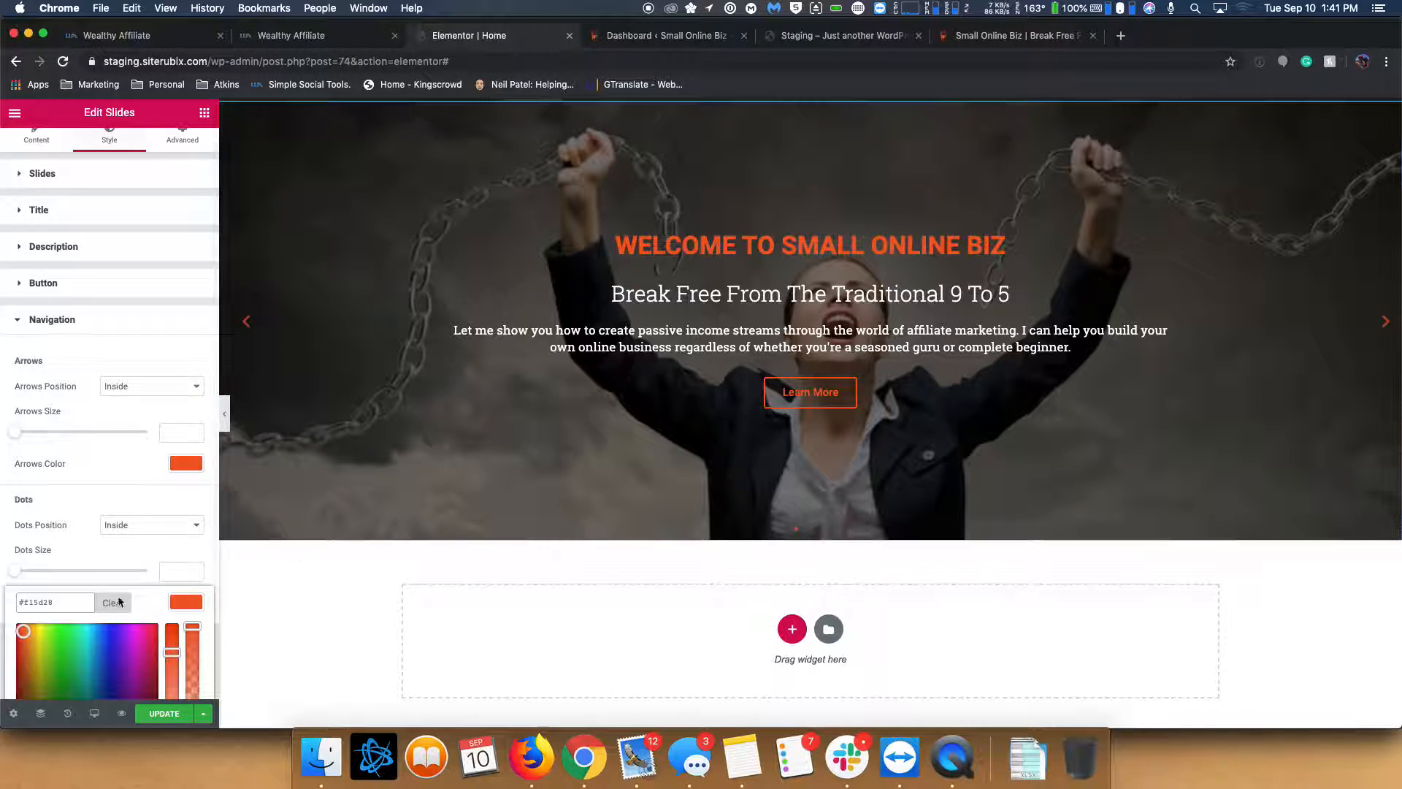
pyautogui.click(185, 602)
# - Set the navigation dots size to 14 and preview the dots across all the slides
pyautogui.scroll(-1, 168, 612)
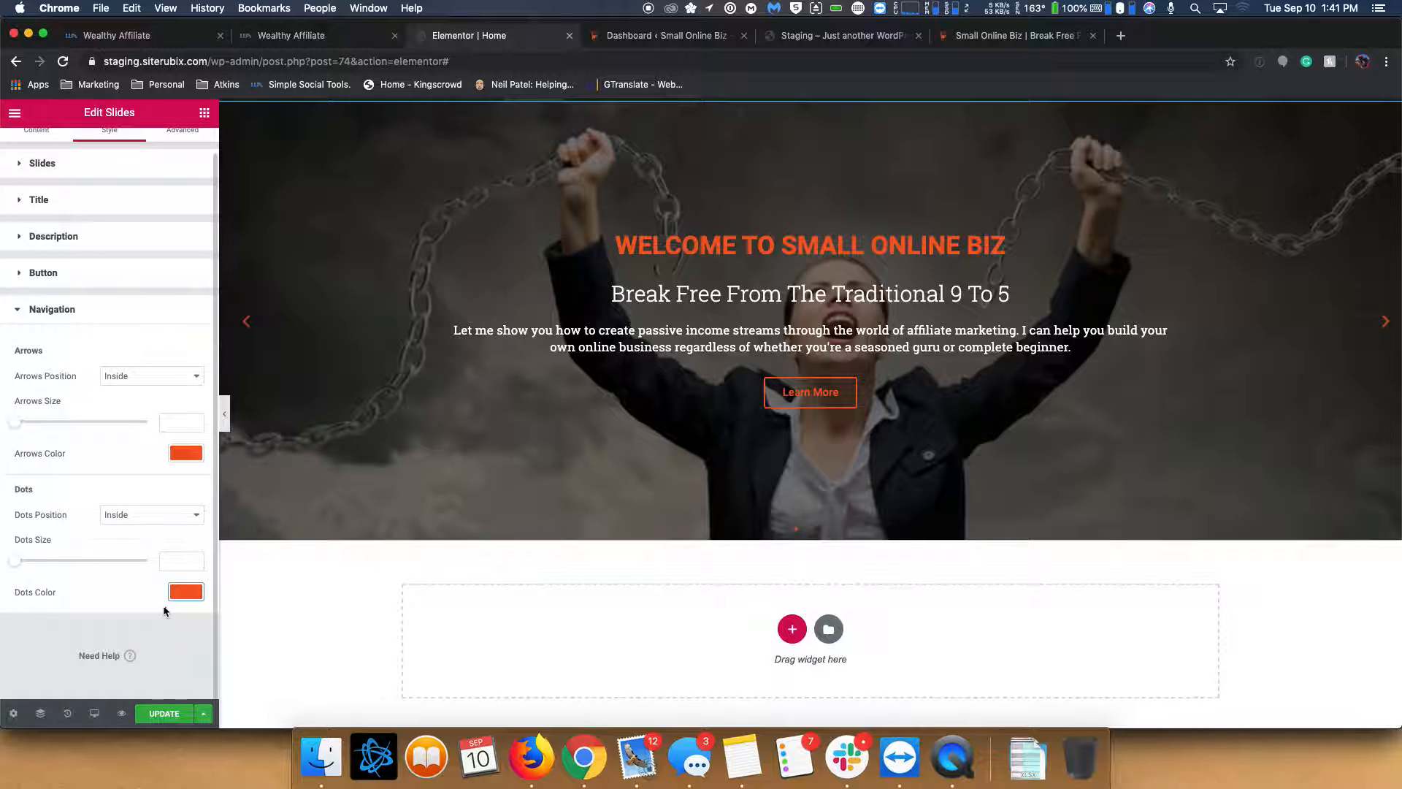
pyautogui.moveTo(19, 568); pyautogui.dragTo(134, 568)
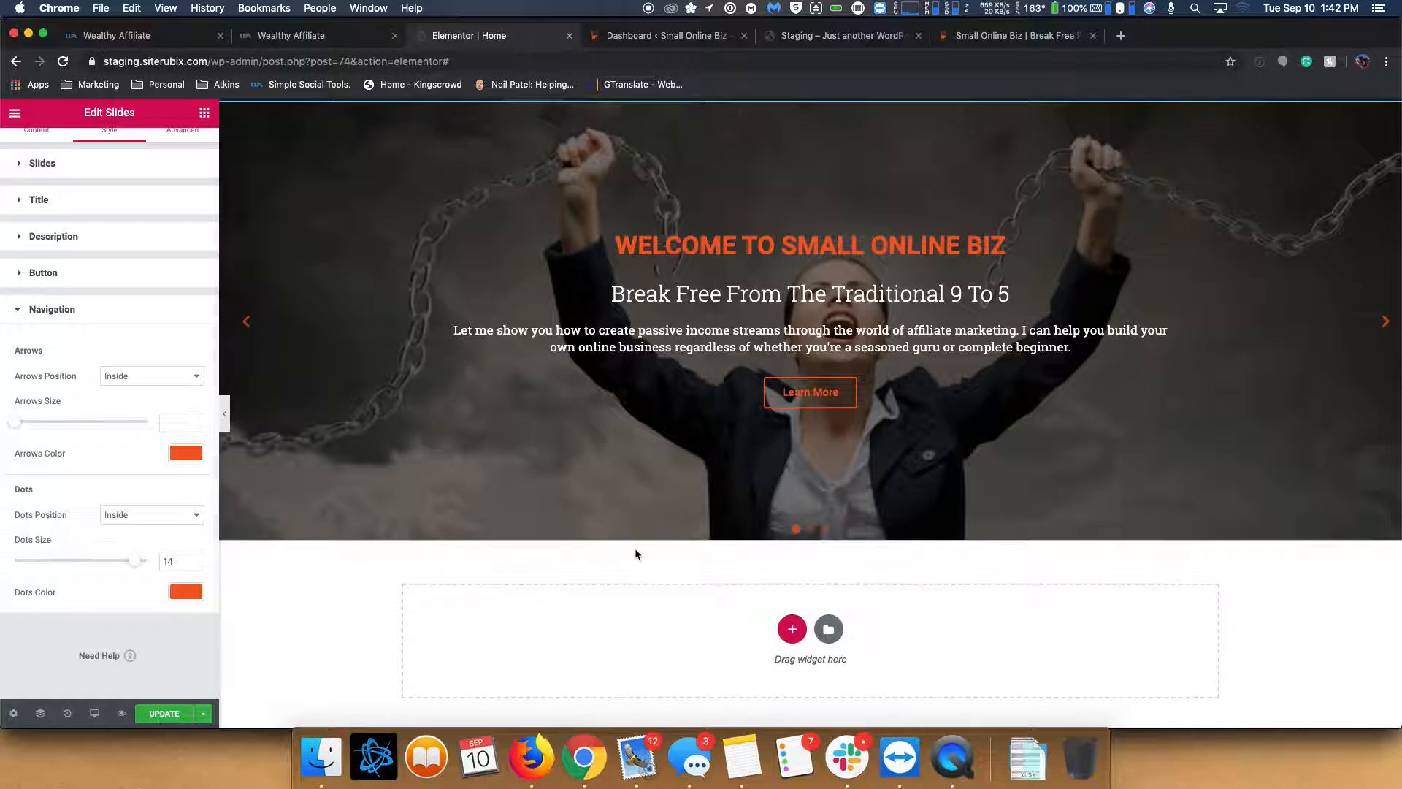
pyautogui.click(1384, 330)
pyautogui.click(1382, 330)
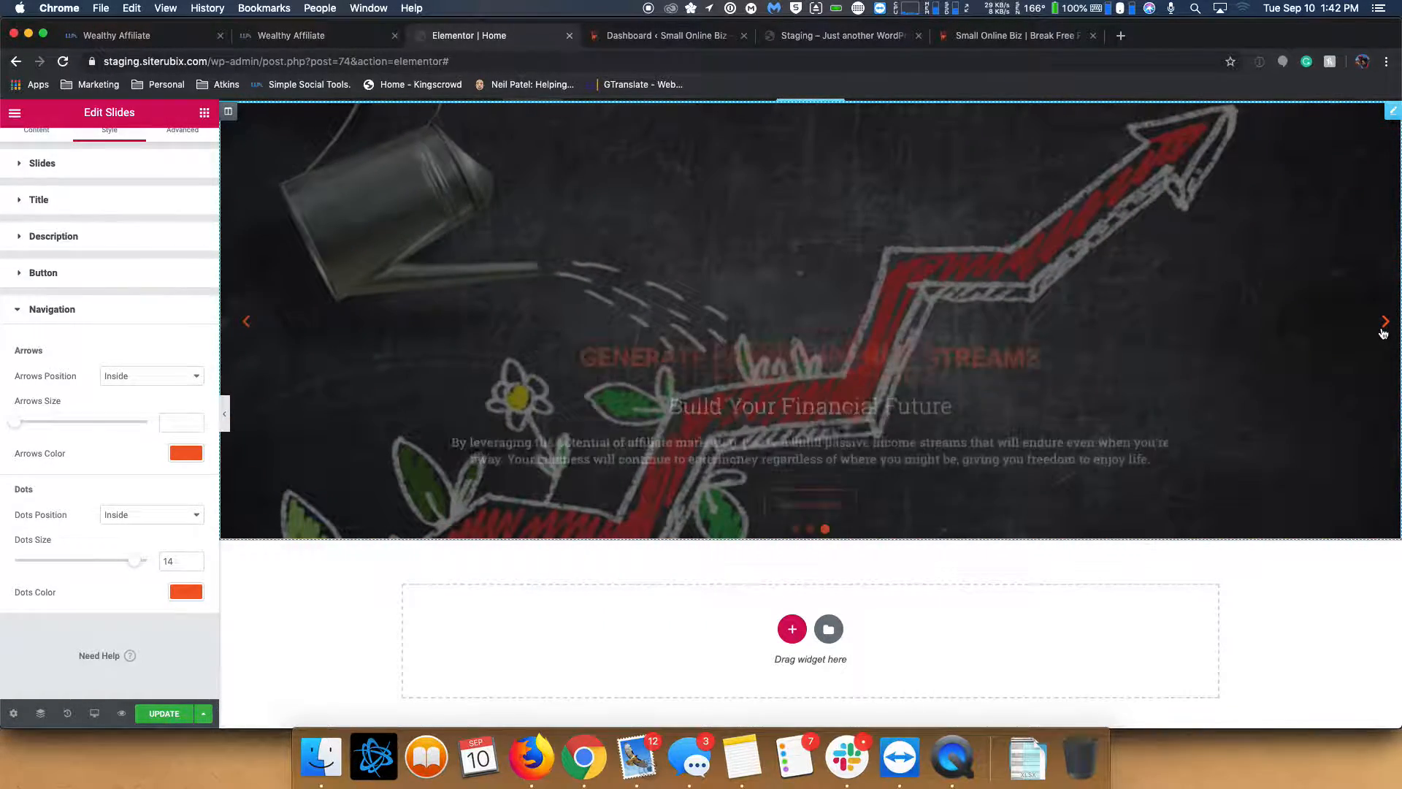
pyautogui.click(1382, 330)
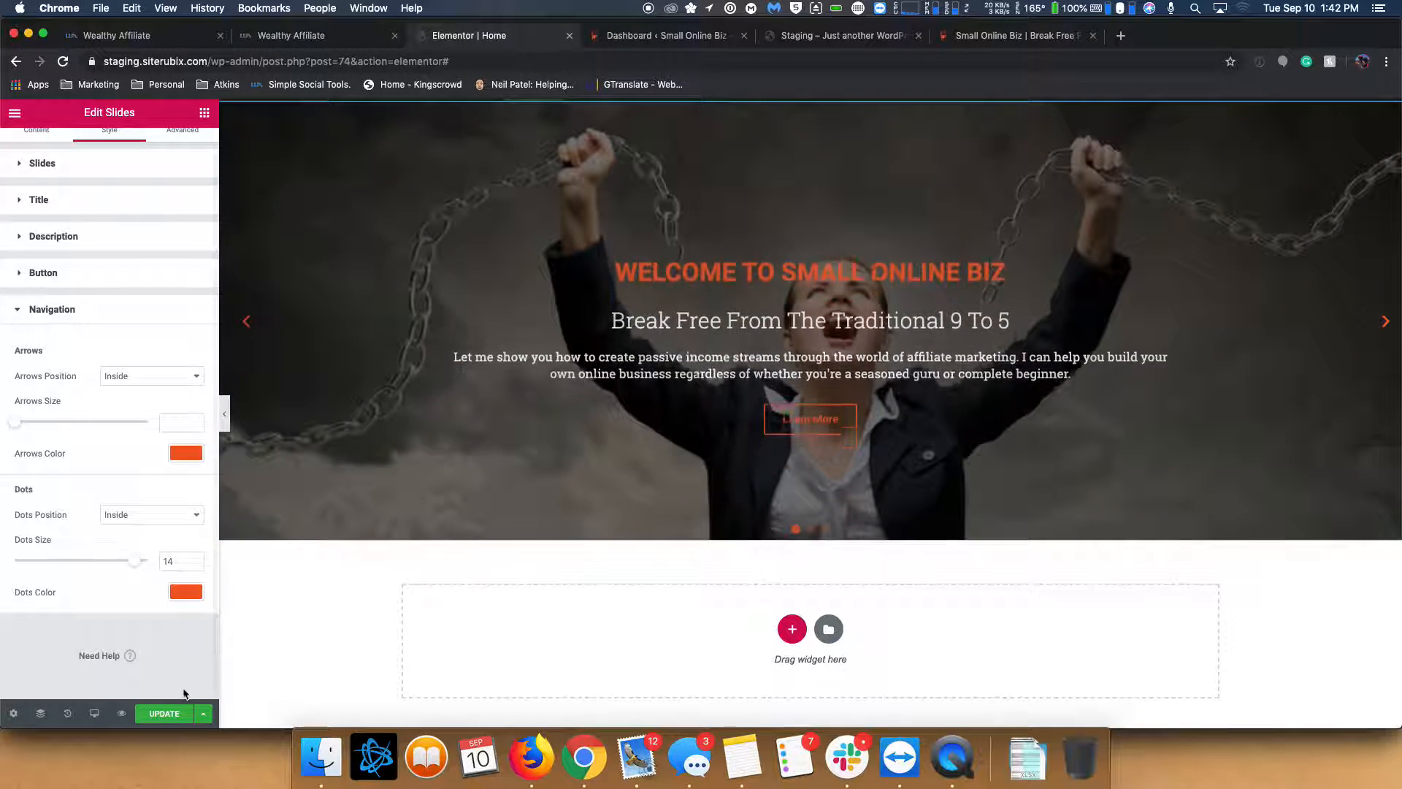
# - Update the Home page and reload the staging site's front end to load the new slider
pyautogui.click(174, 718)
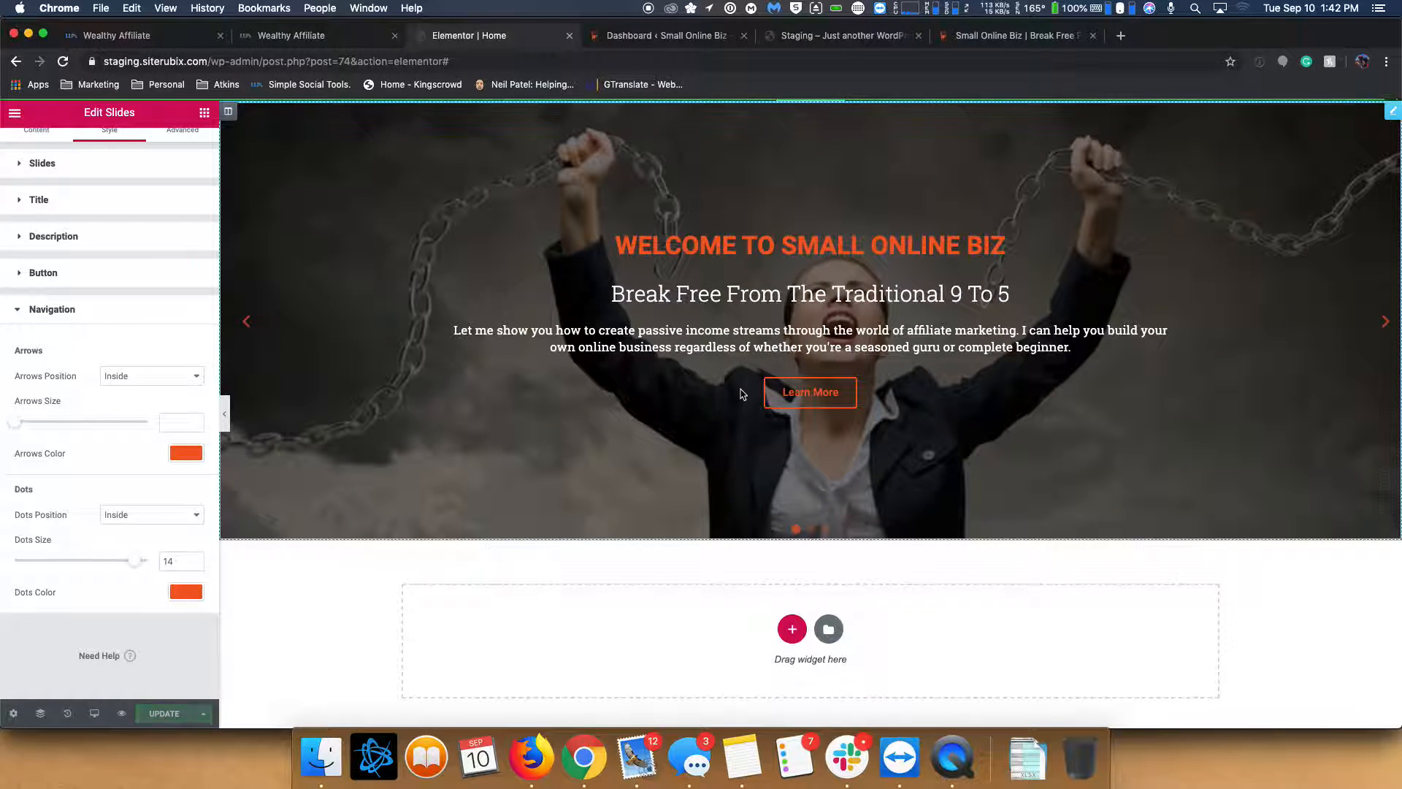
pyautogui.scroll(-2, 911, 116)
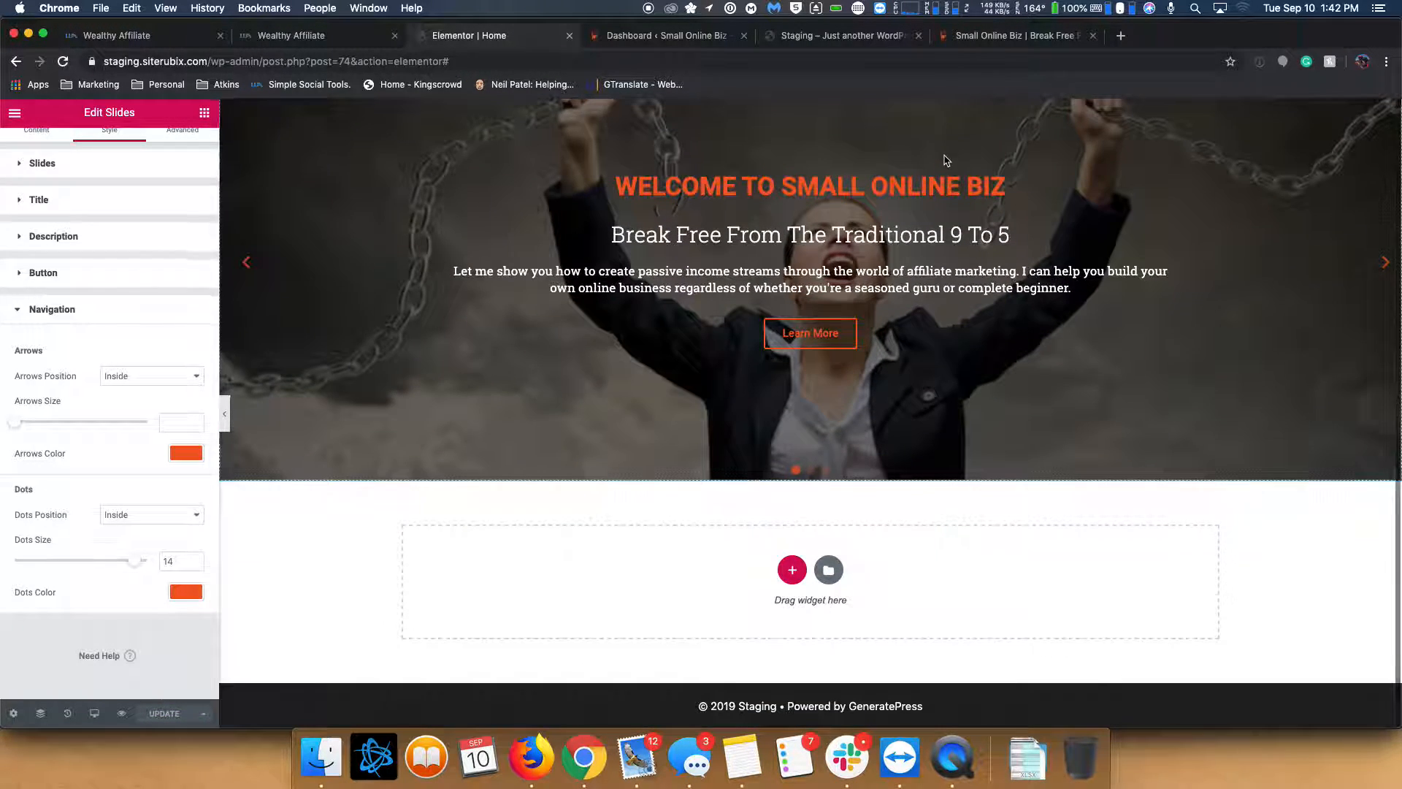
pyautogui.scroll(4, 951, 154)
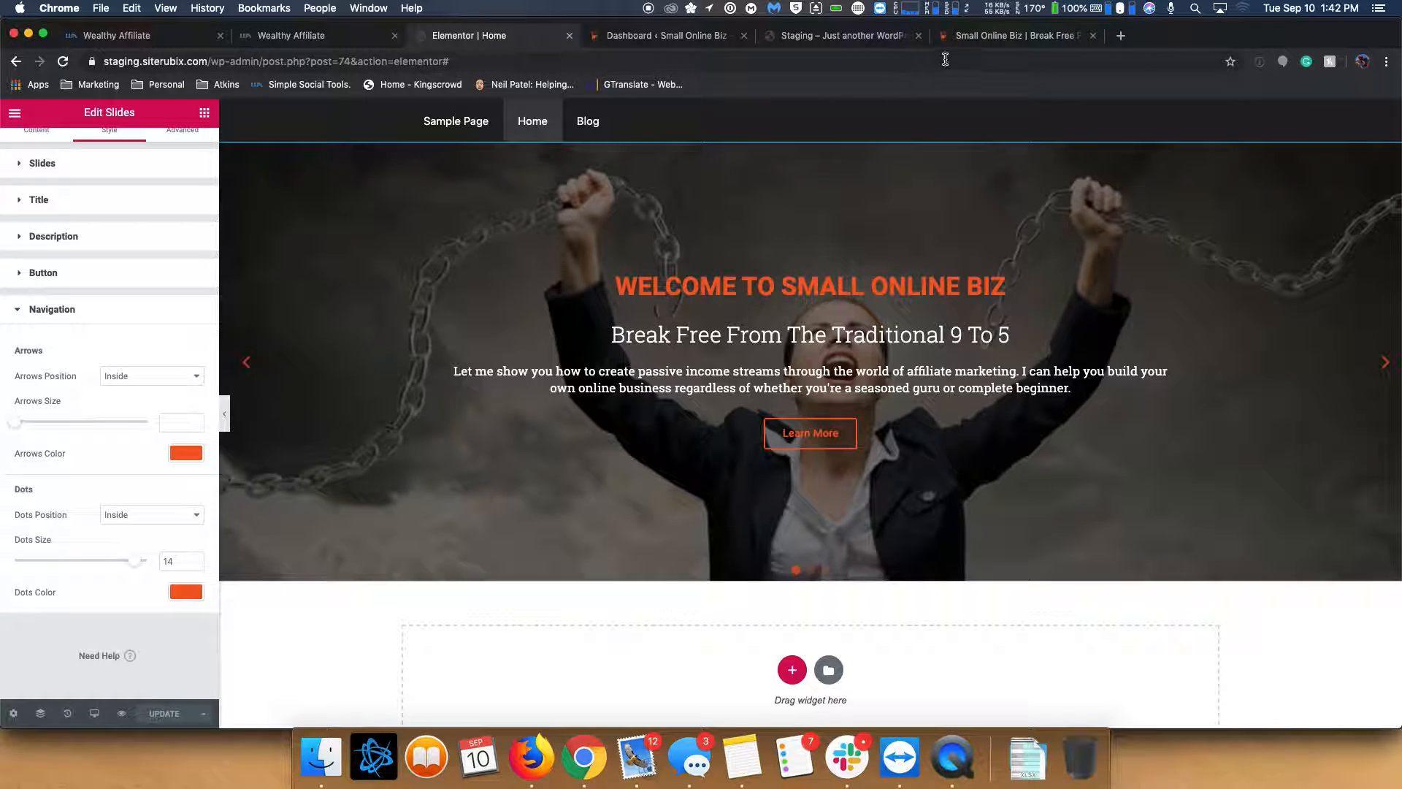
pyautogui.click(840, 35)
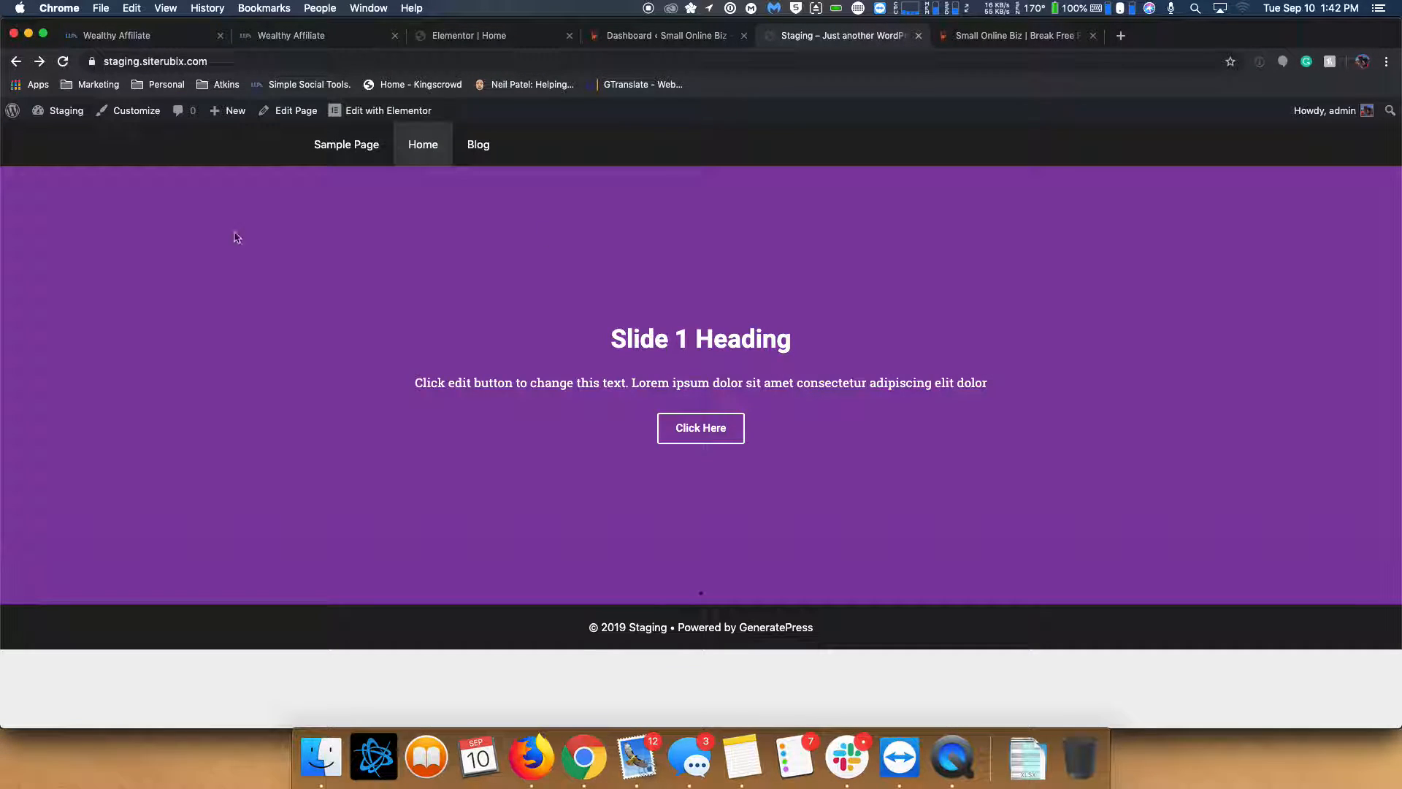
pyautogui.click(62, 61)
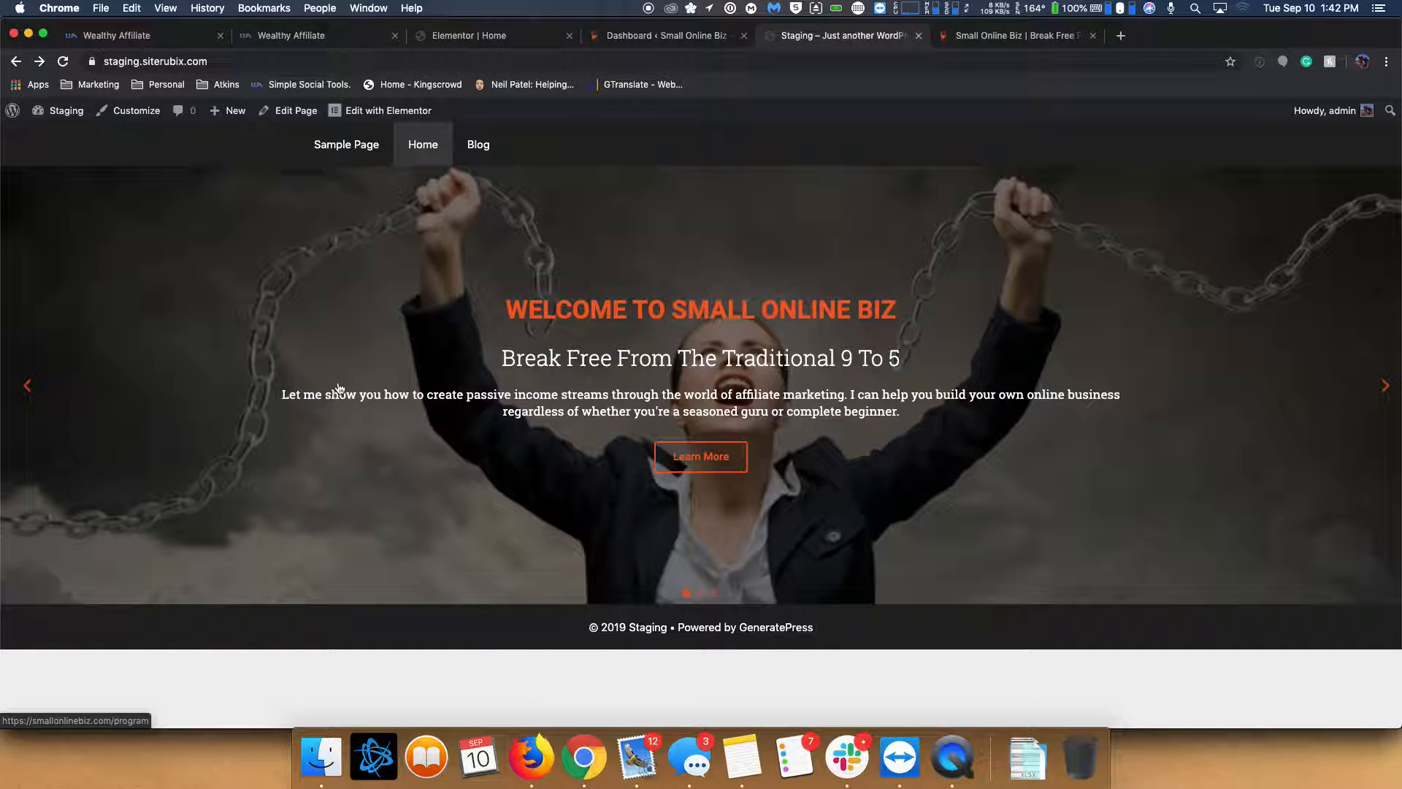
# - Go through the slides on the staging home page, test the third slide's Learn More link, and return to the page
pyautogui.click(1383, 387)
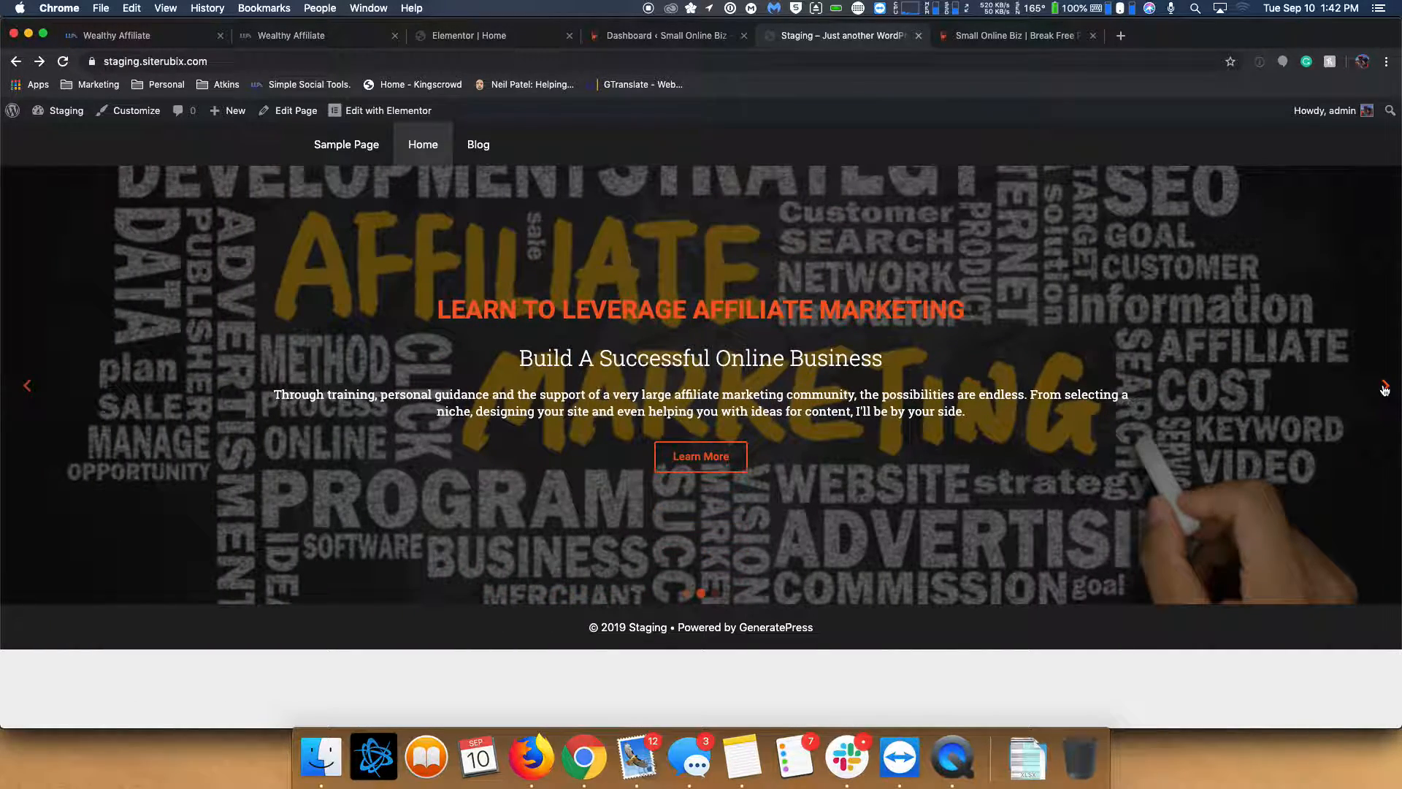
pyautogui.click(1383, 387)
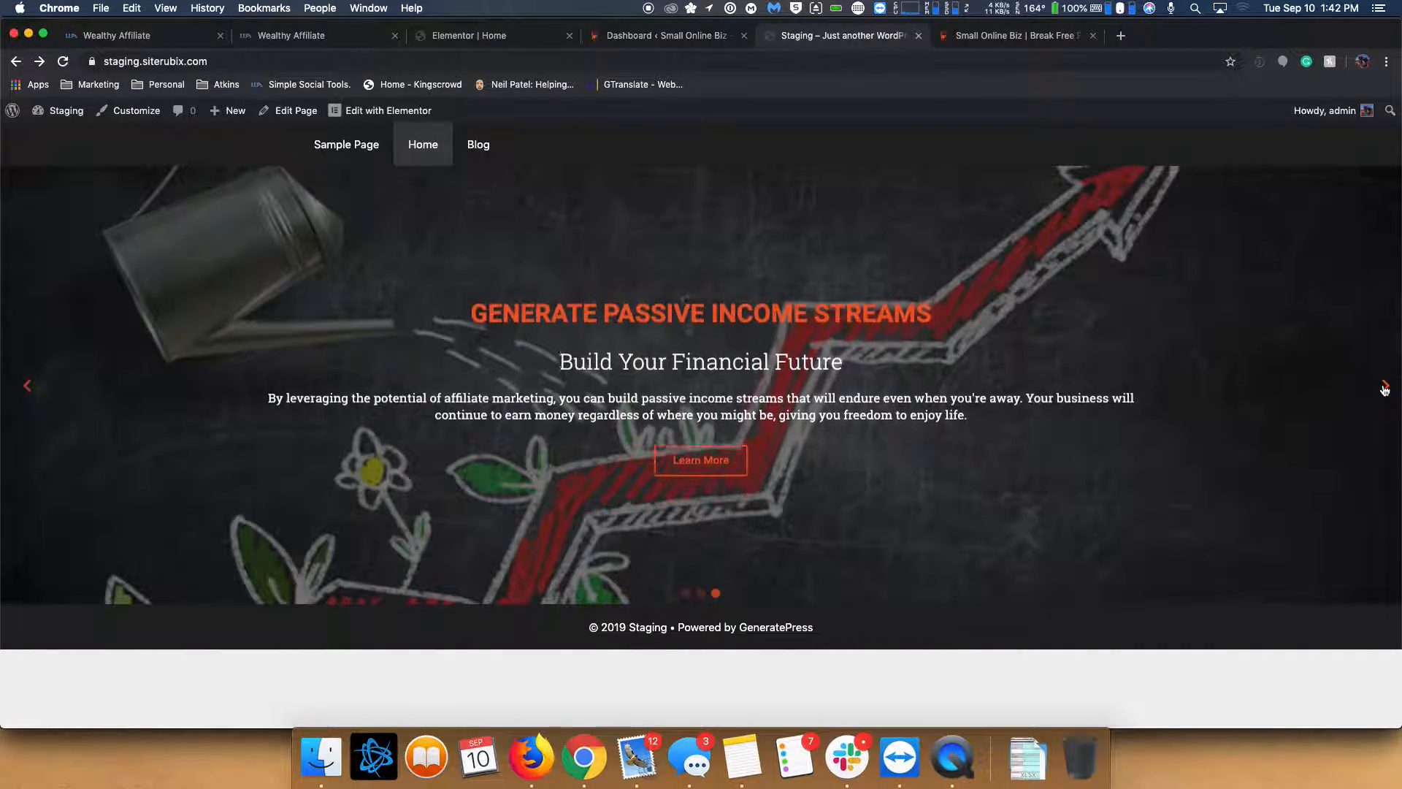
pyautogui.click(691, 469)
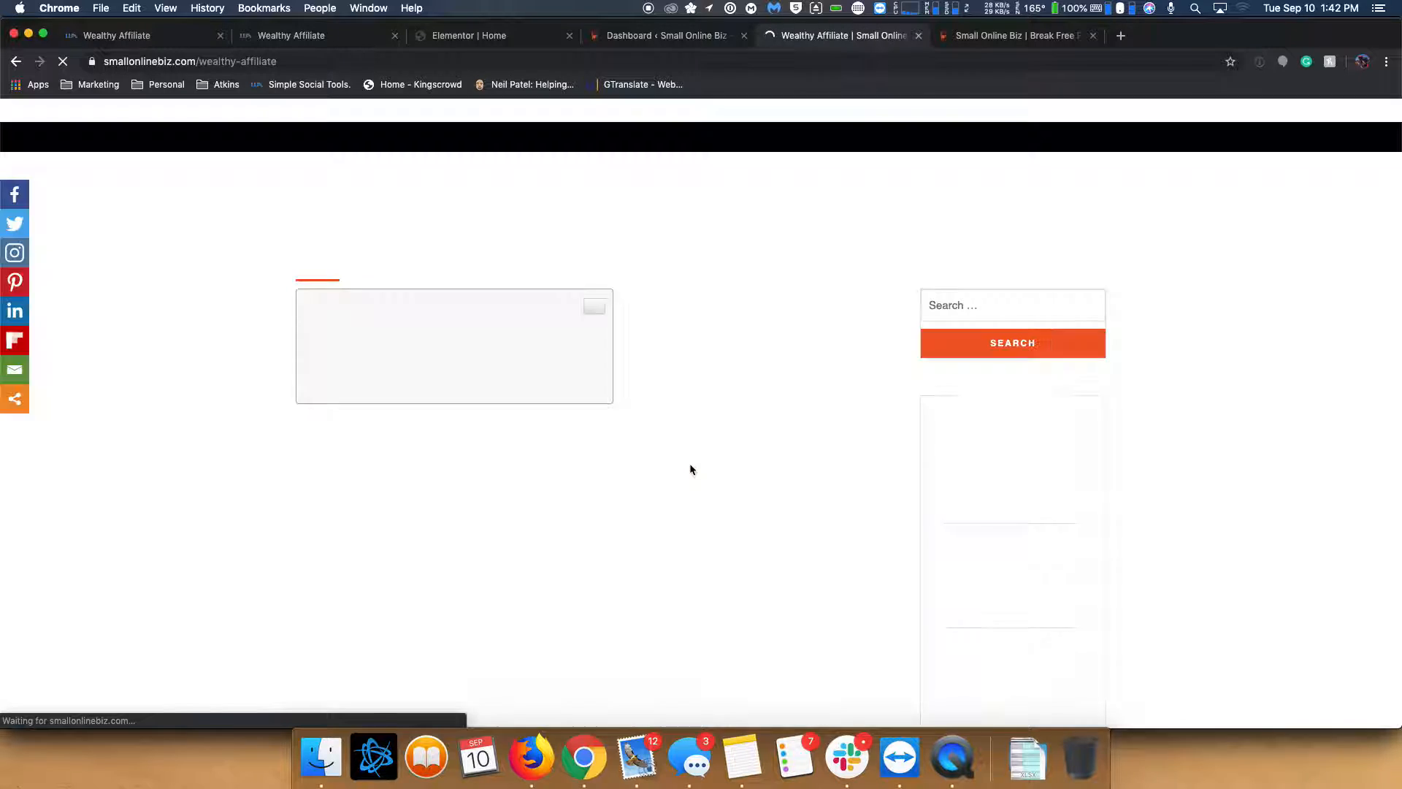
pyautogui.click(19, 62)
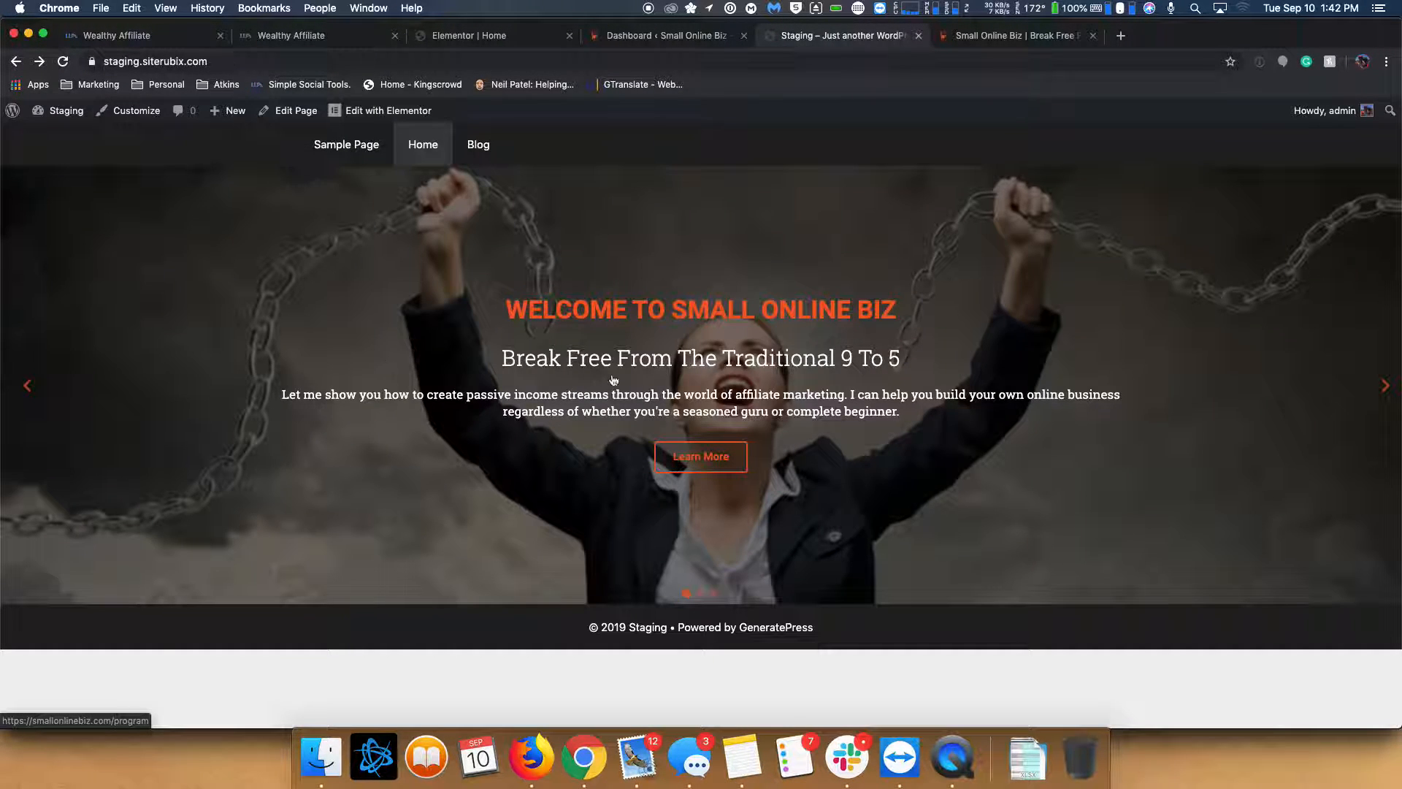
# - Test the first slide's Learn More link on the staging home page, return, and compare with the live site's slider
pyautogui.click(697, 460)
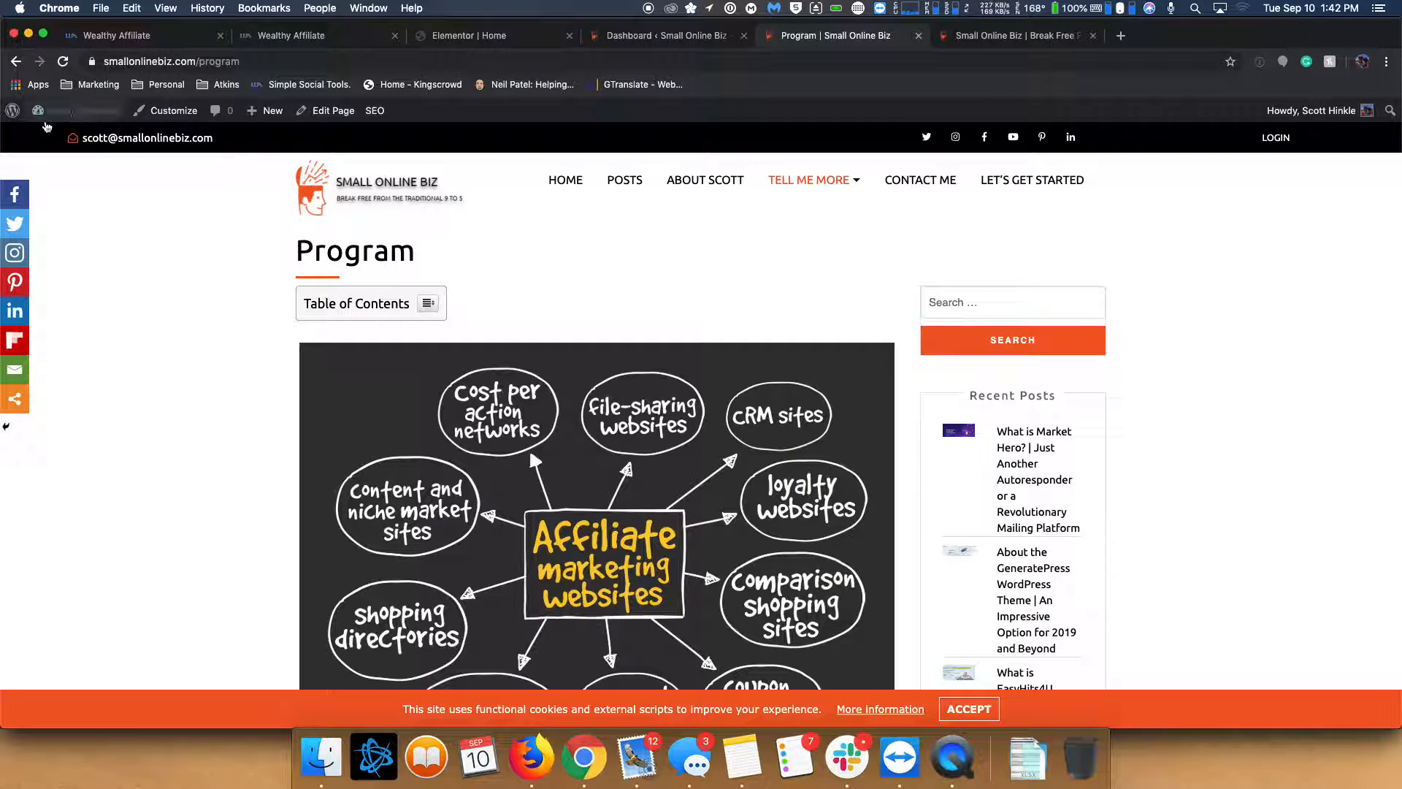
pyautogui.click(23, 64)
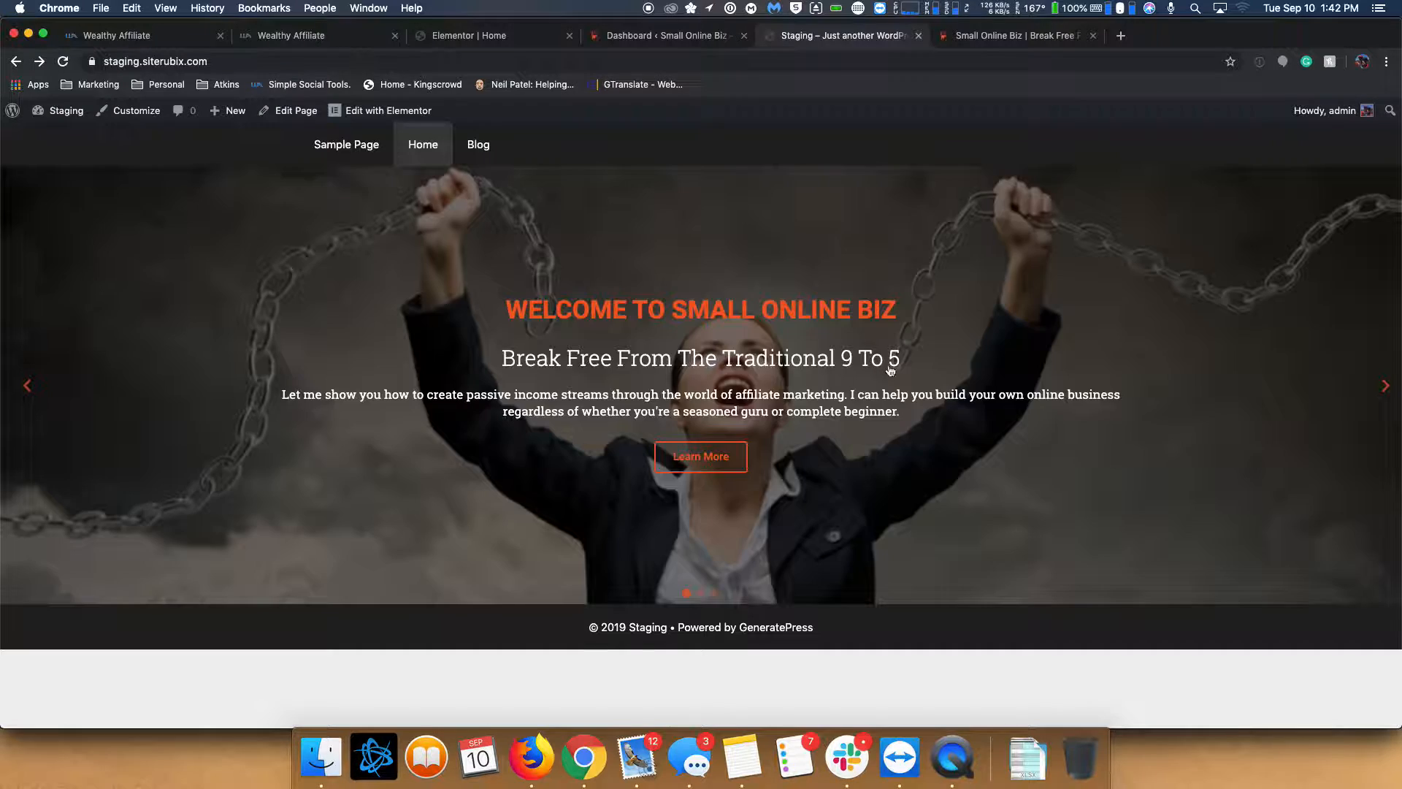
pyautogui.click(1020, 40)
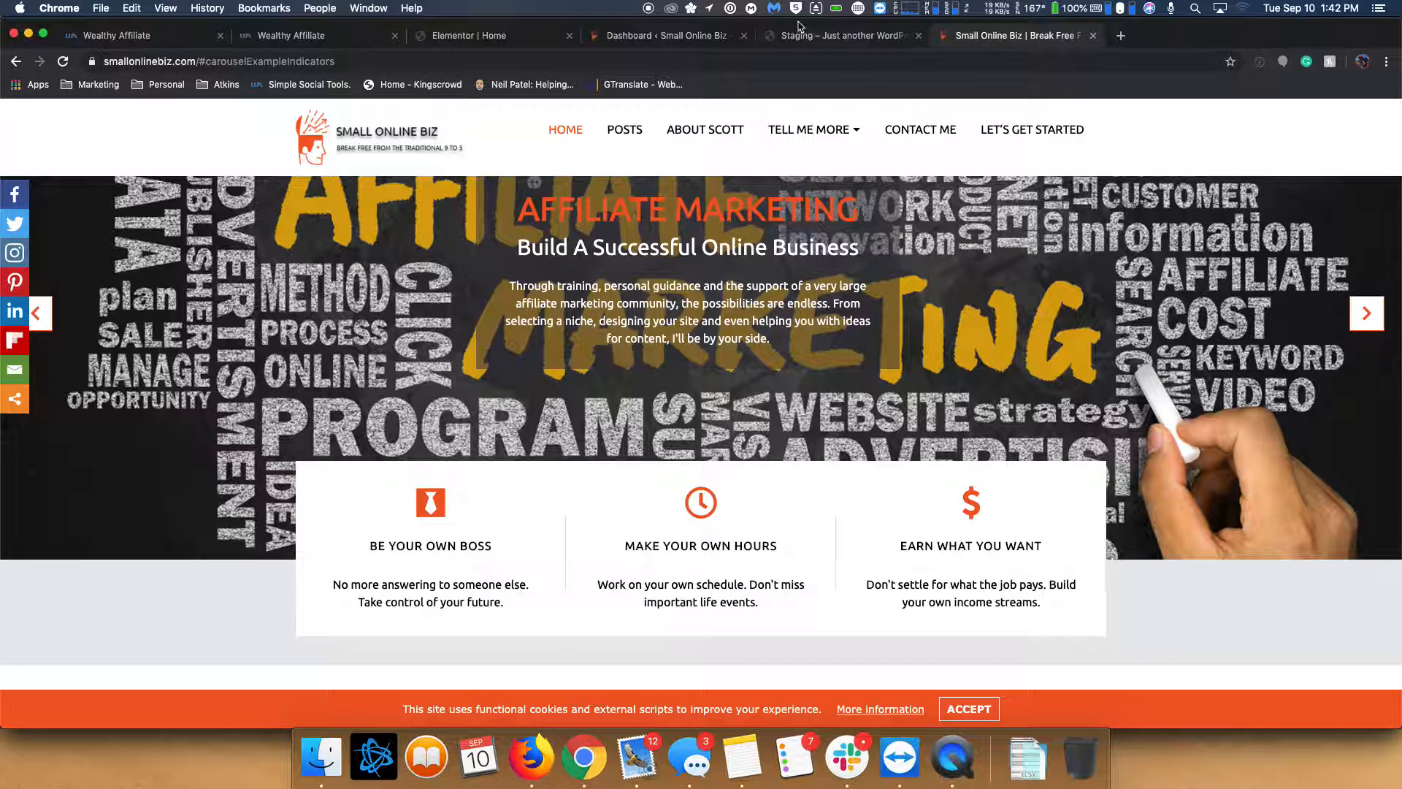
# - Clear the link and button text from the first slide, WELCOME TO SMALL ONLINE BIZ, in the Elementor editor
pyautogui.click(501, 38)
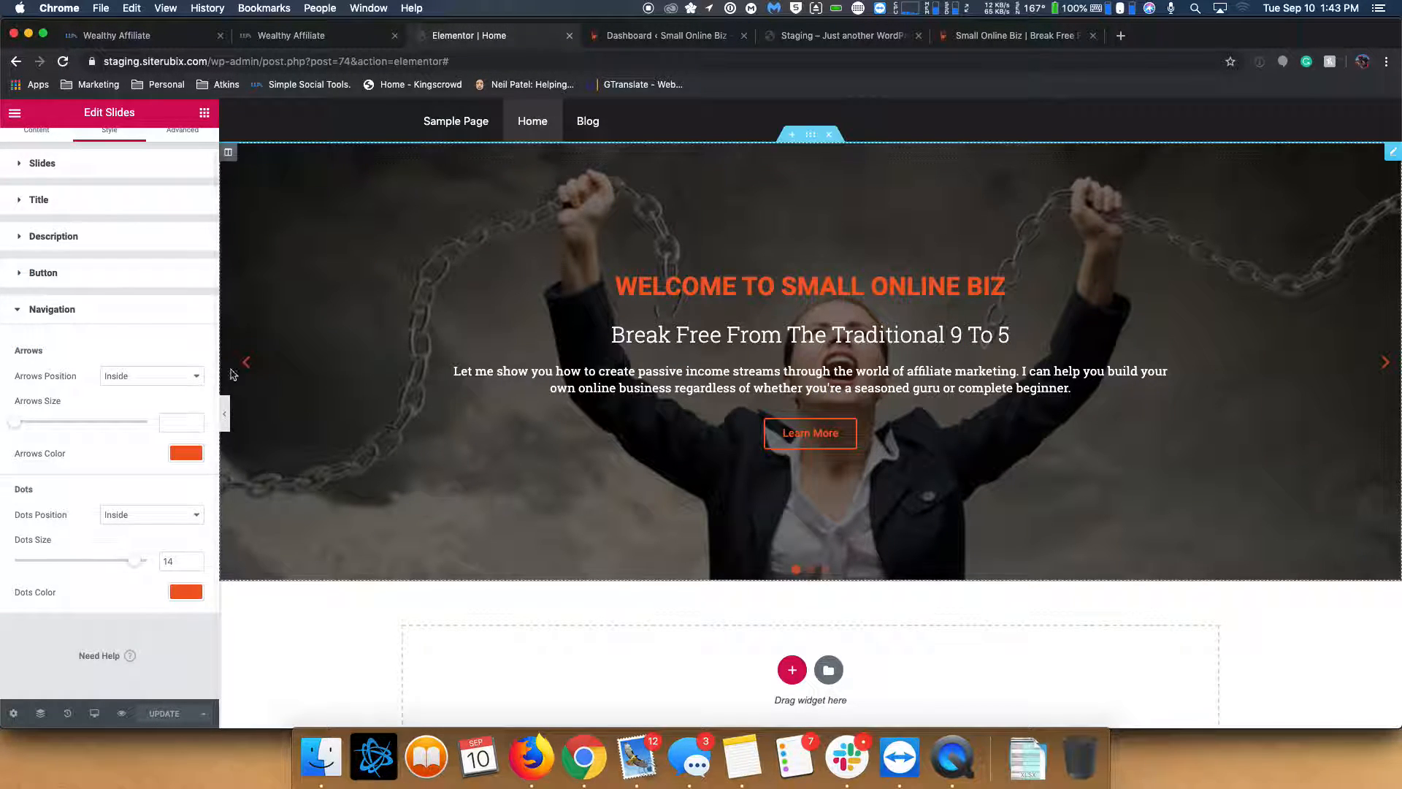
pyautogui.scroll(1, 124, 181)
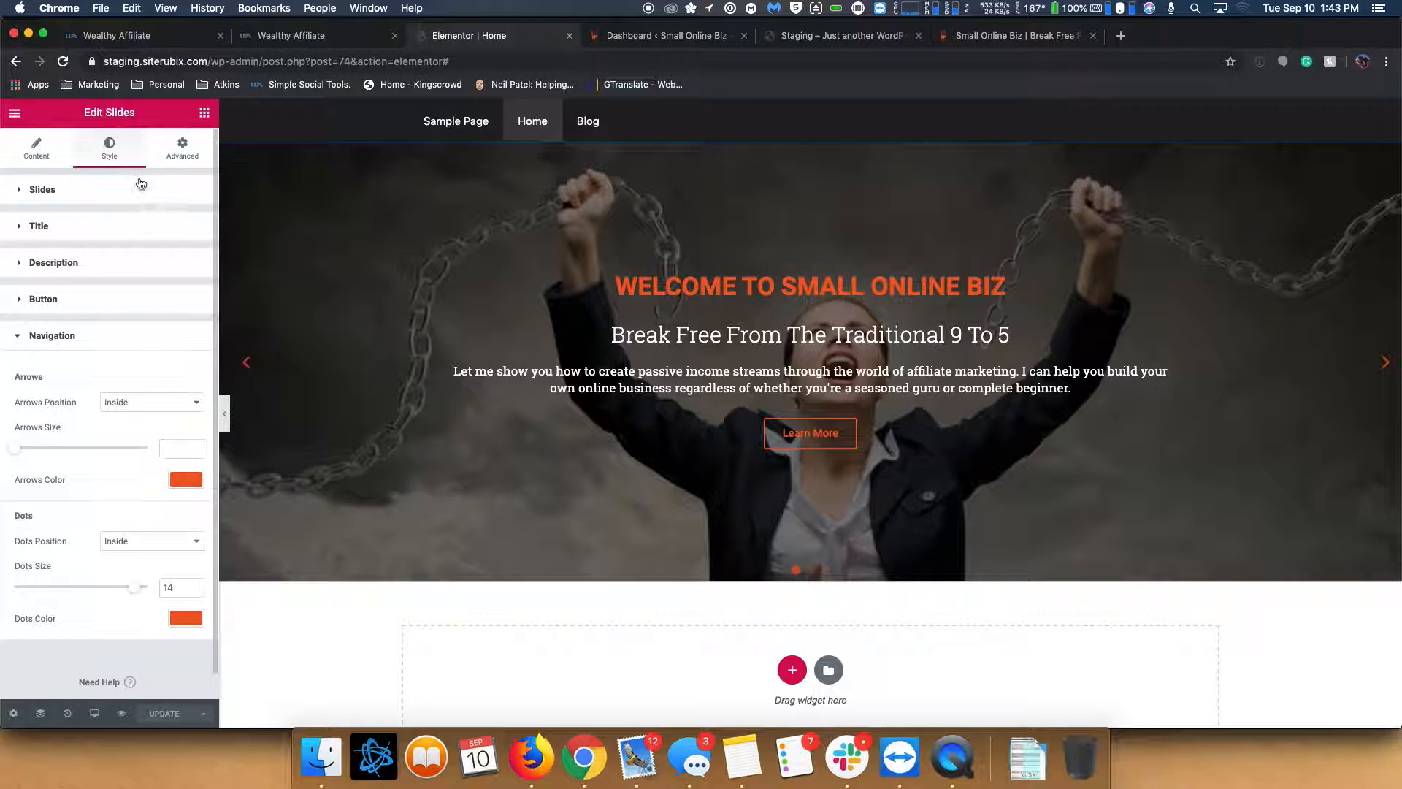
pyautogui.click(38, 154)
pyautogui.click(73, 246)
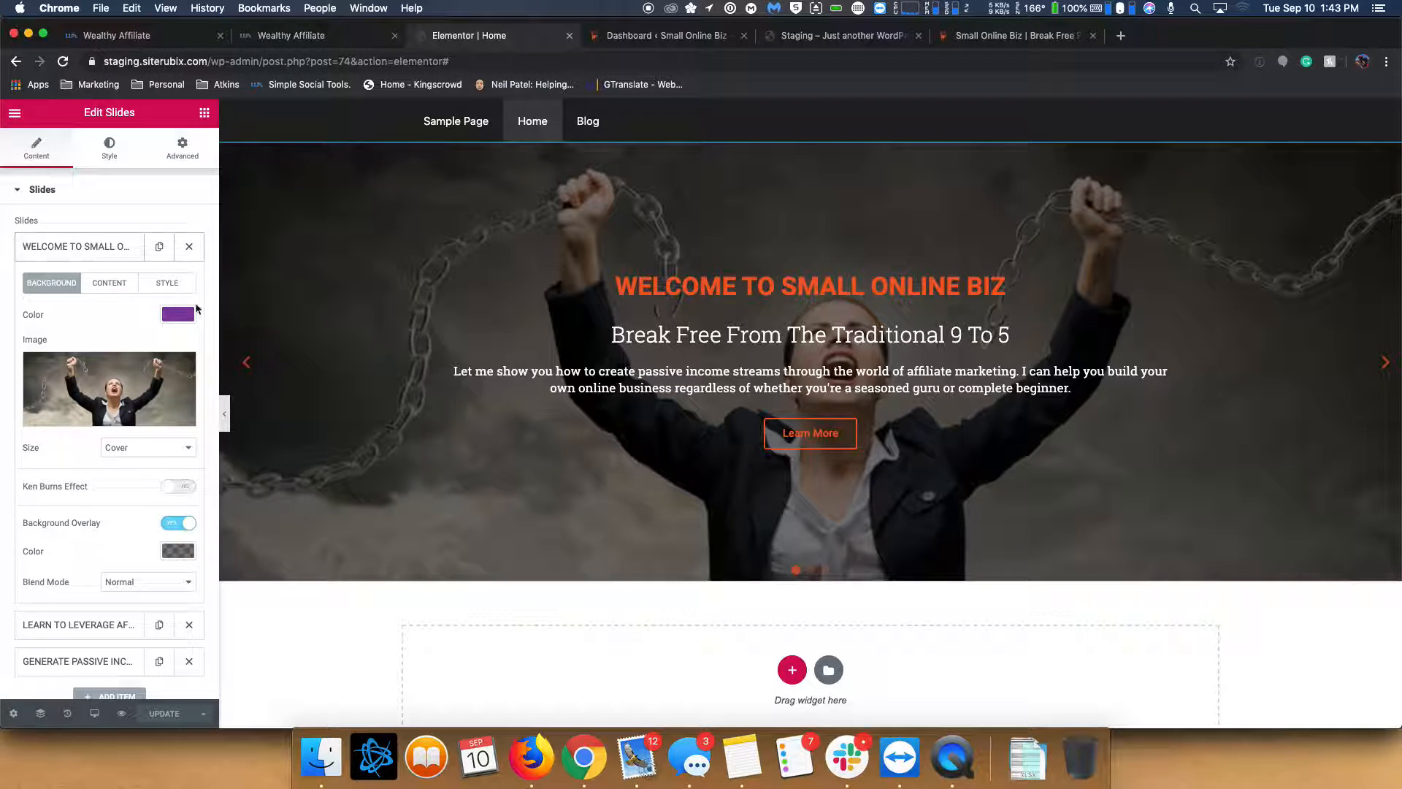
pyautogui.click(109, 285)
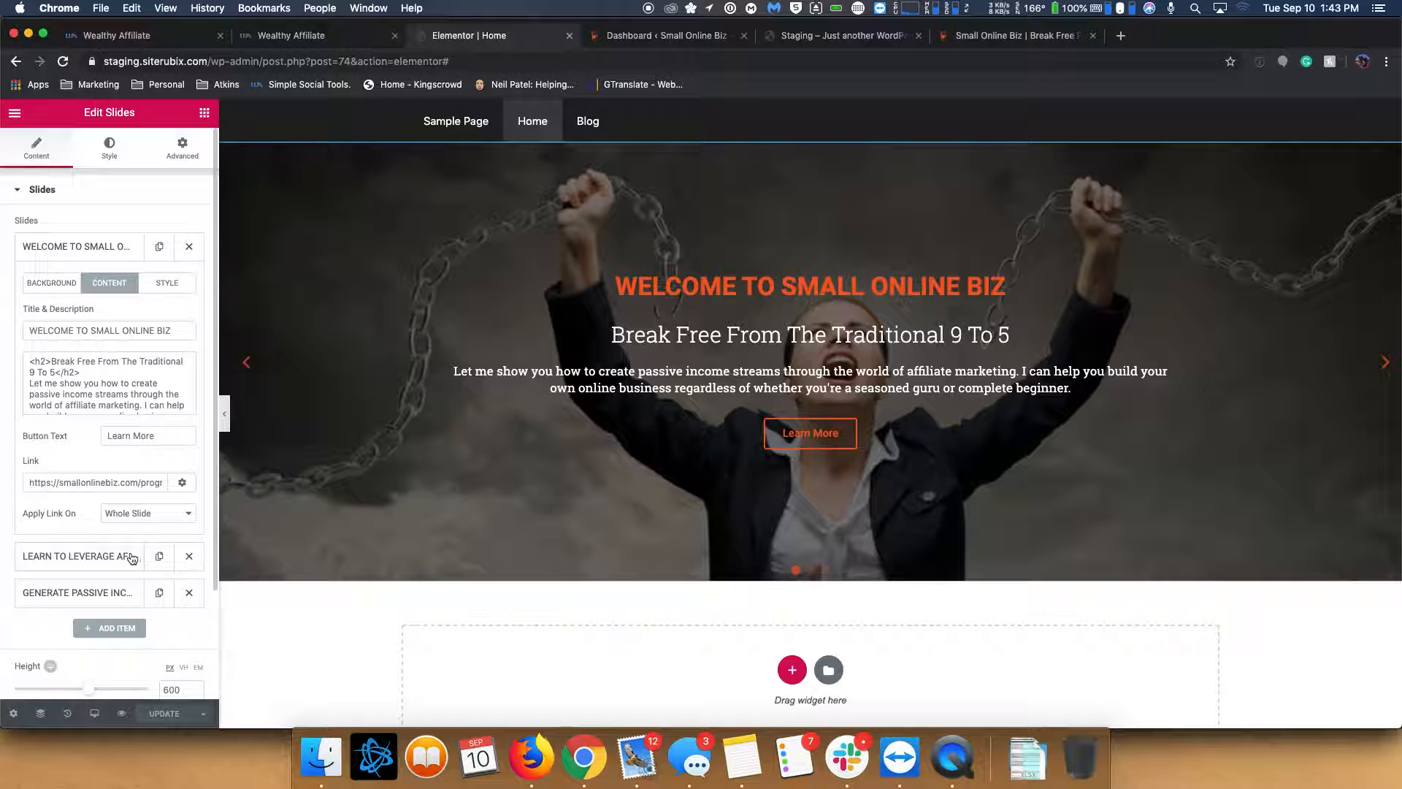
pyautogui.click(86, 482)
pyautogui.press('super+a')
pyautogui.press('BackSpace')
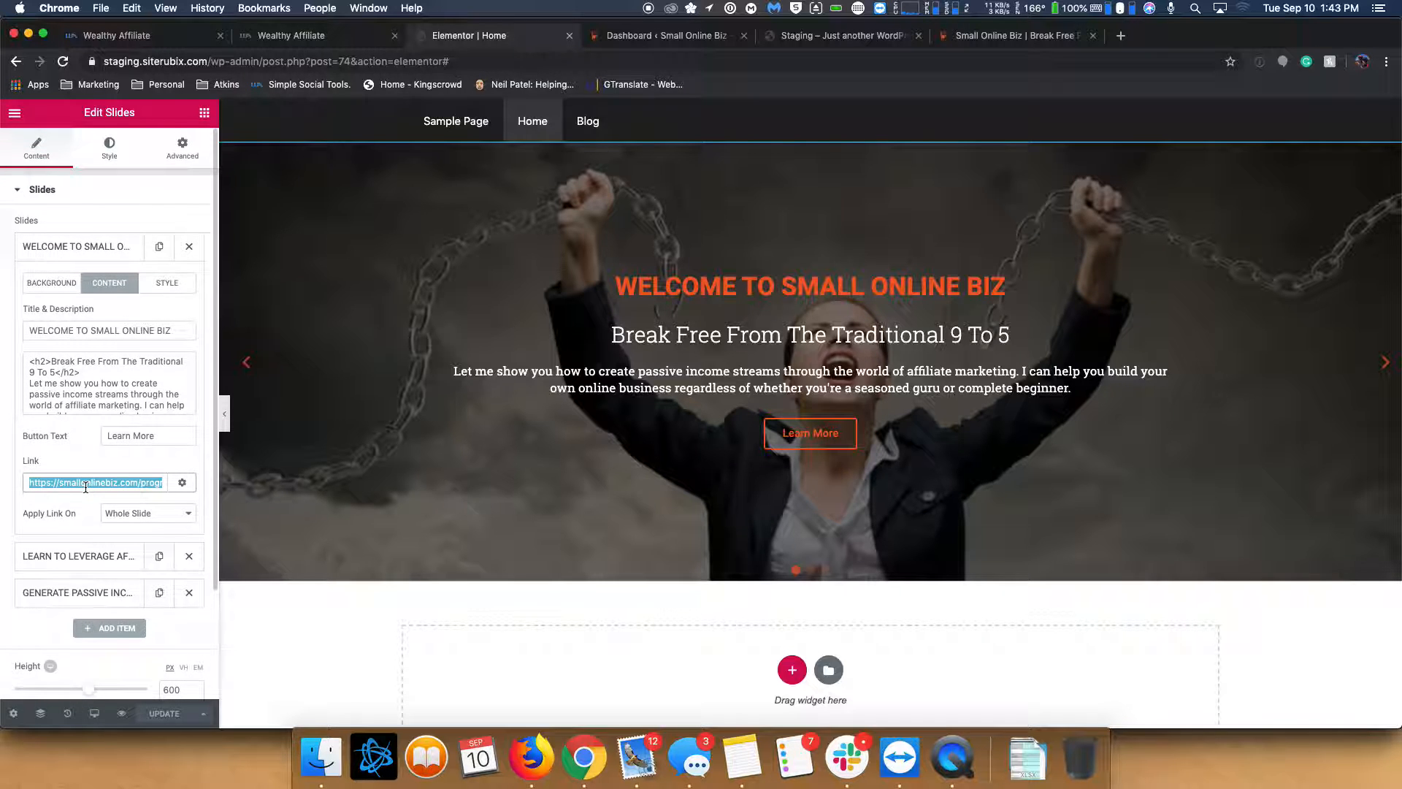
pyautogui.scroll(-1, 109, 467)
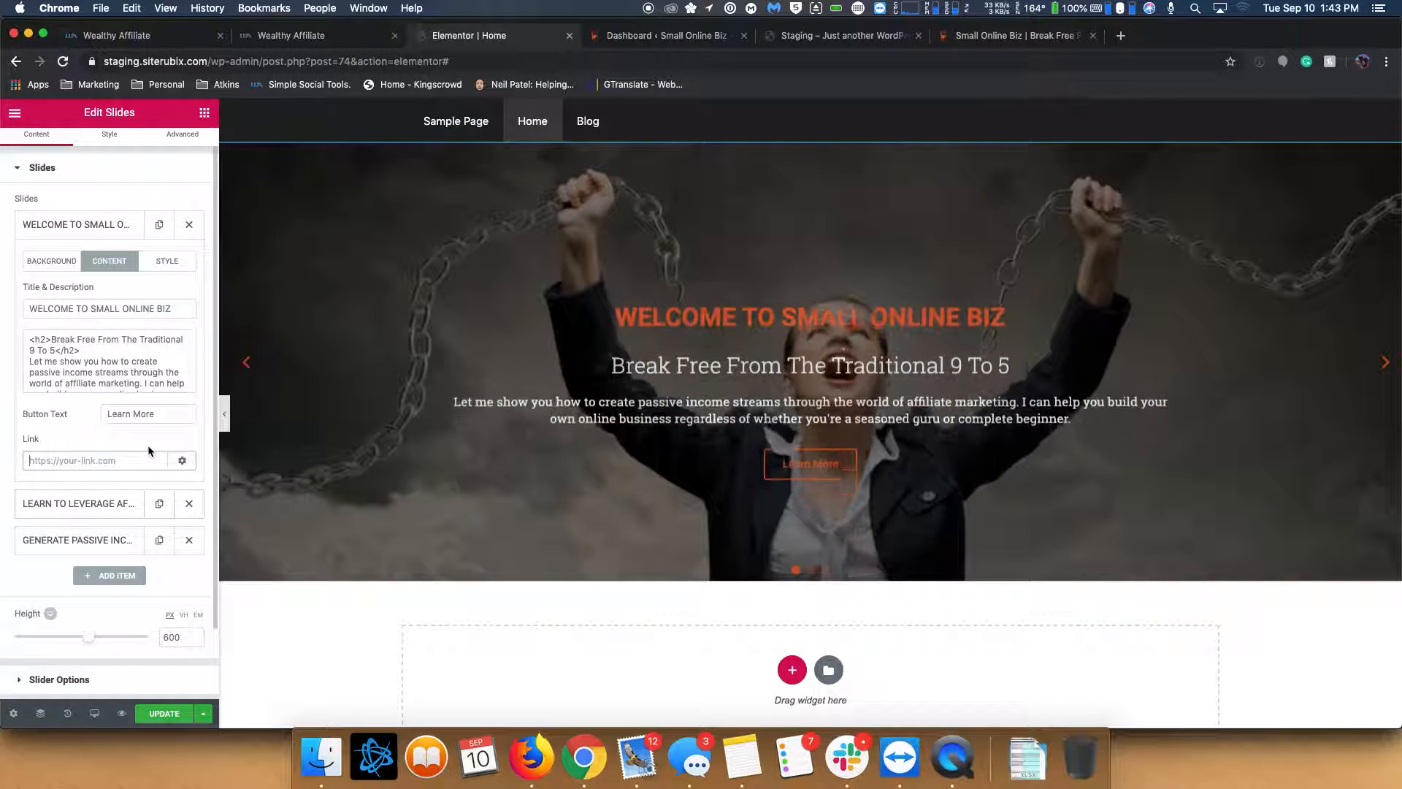
pyautogui.click(156, 413)
pyautogui.press('super+a')
pyautogui.press('BackSpace')
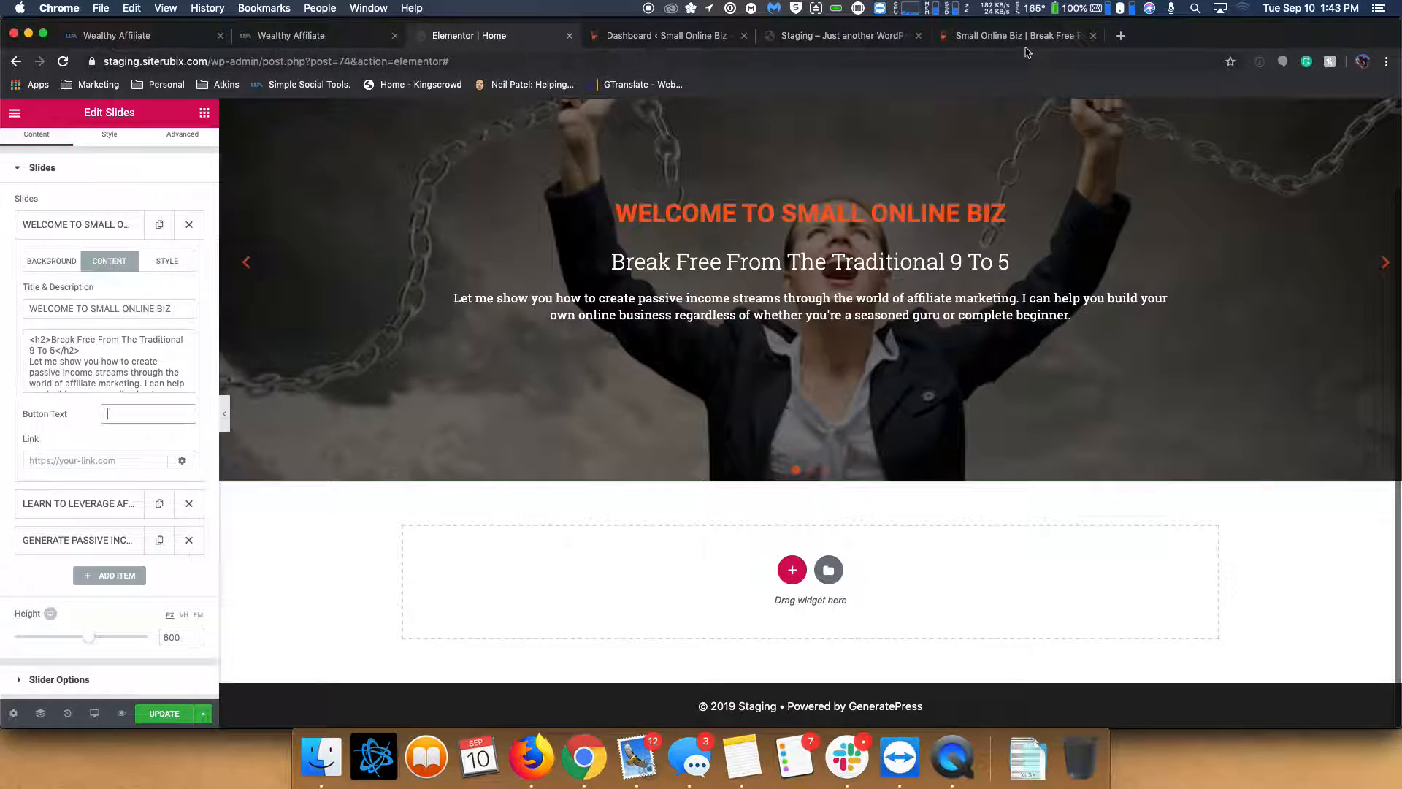
# - Reload the live Small Online Biz home page to check its slider, and look at the live site's dashboard
pyautogui.click(1023, 42)
pyautogui.press('super+r')
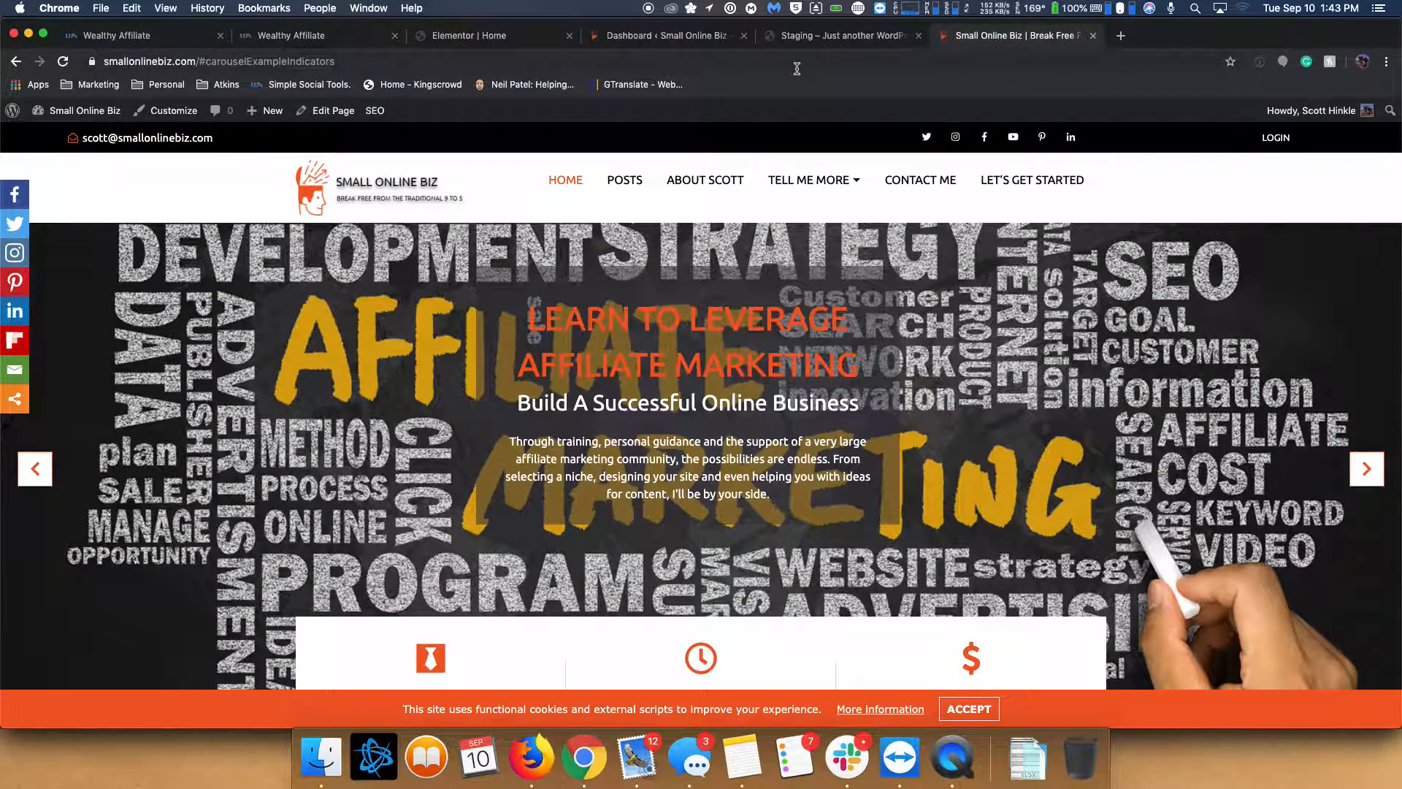
pyautogui.click(692, 42)
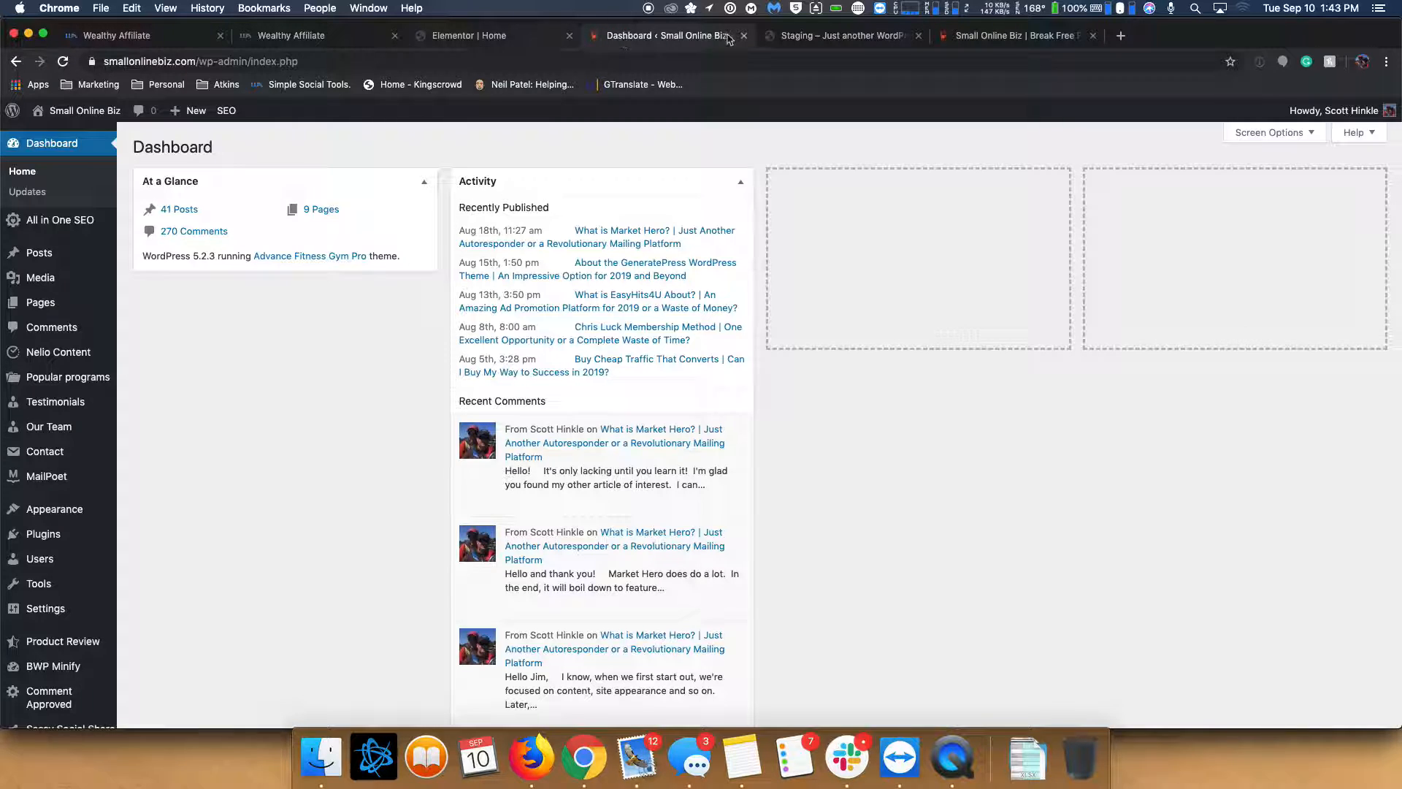
pyautogui.click(450, 42)
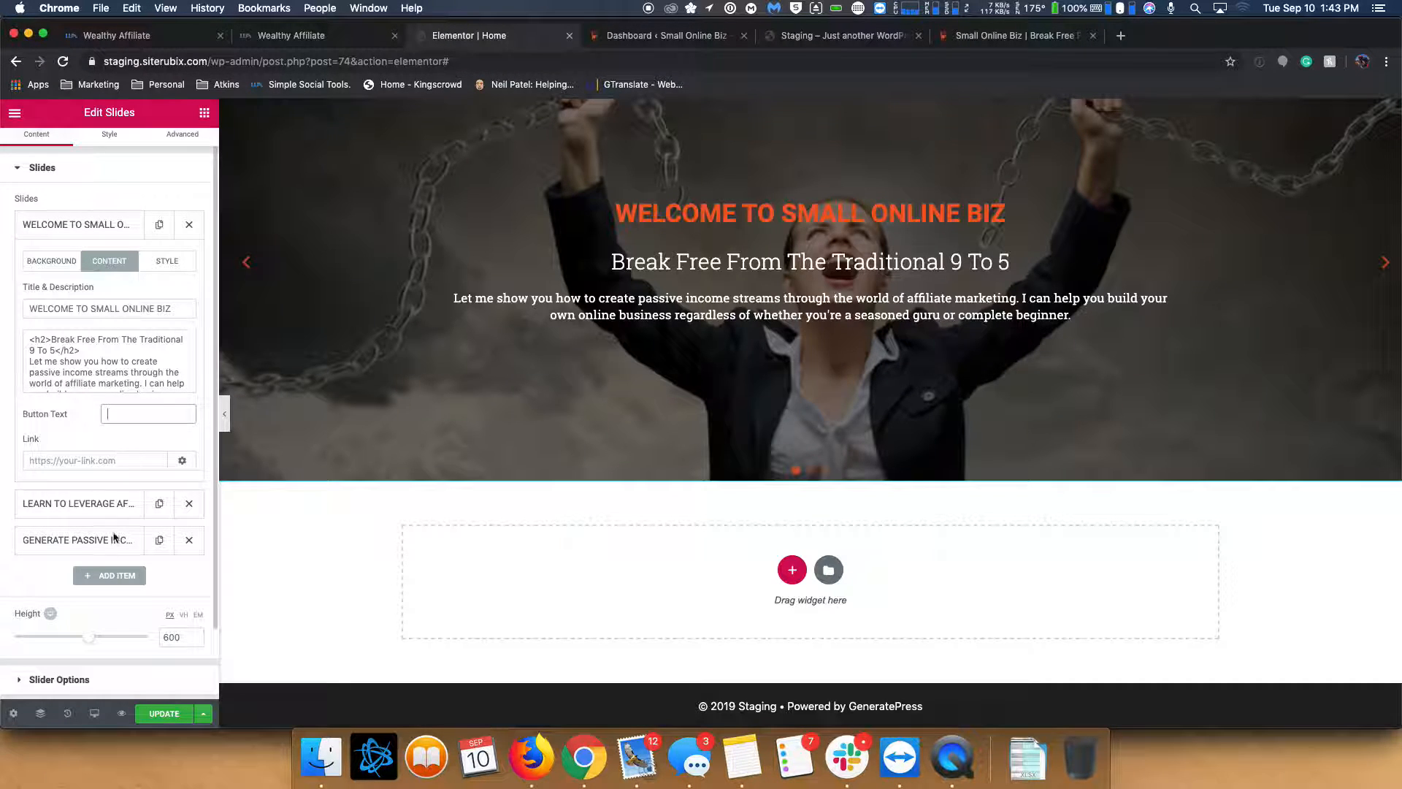
pyautogui.click(144, 416)
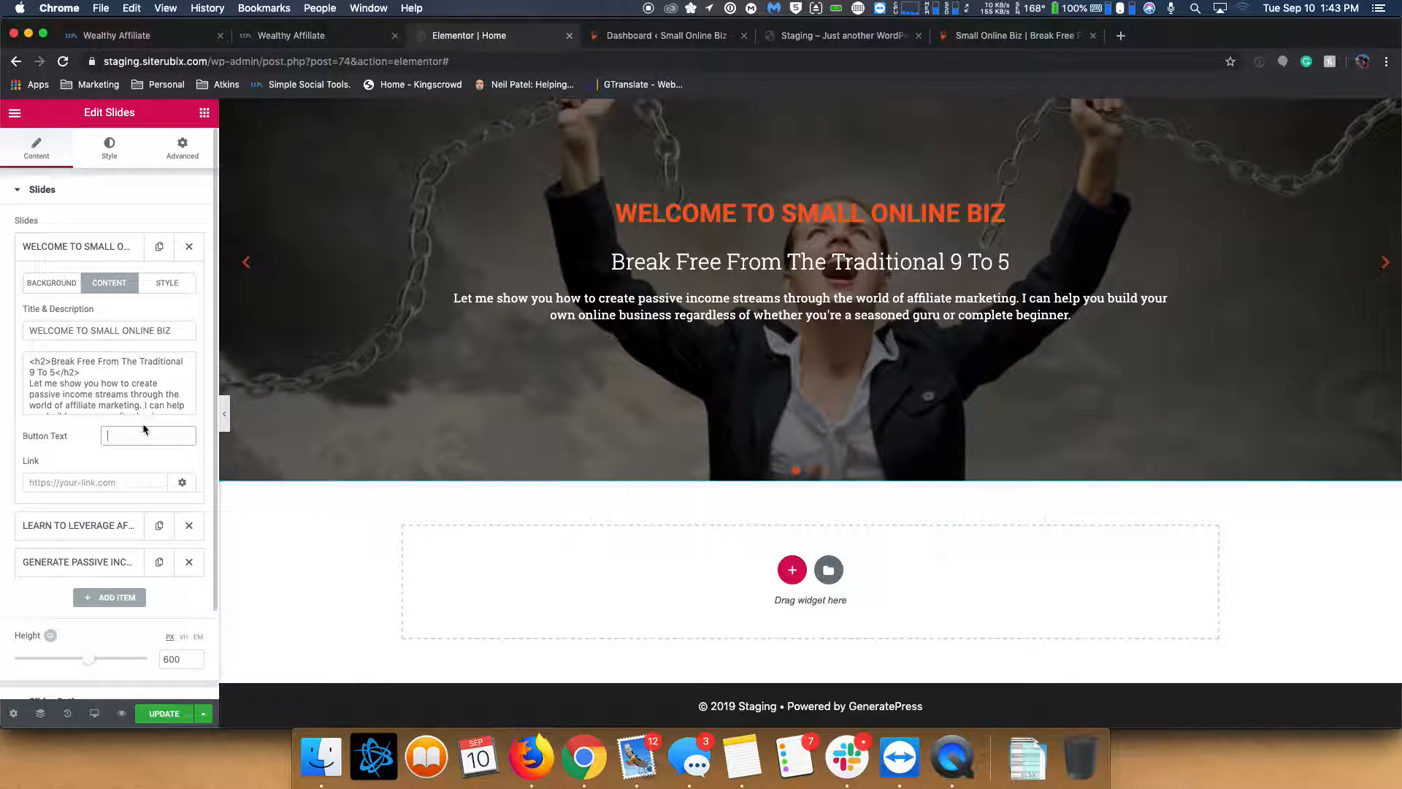
pyautogui.write('Learn More')
pyautogui.click(37, 480)
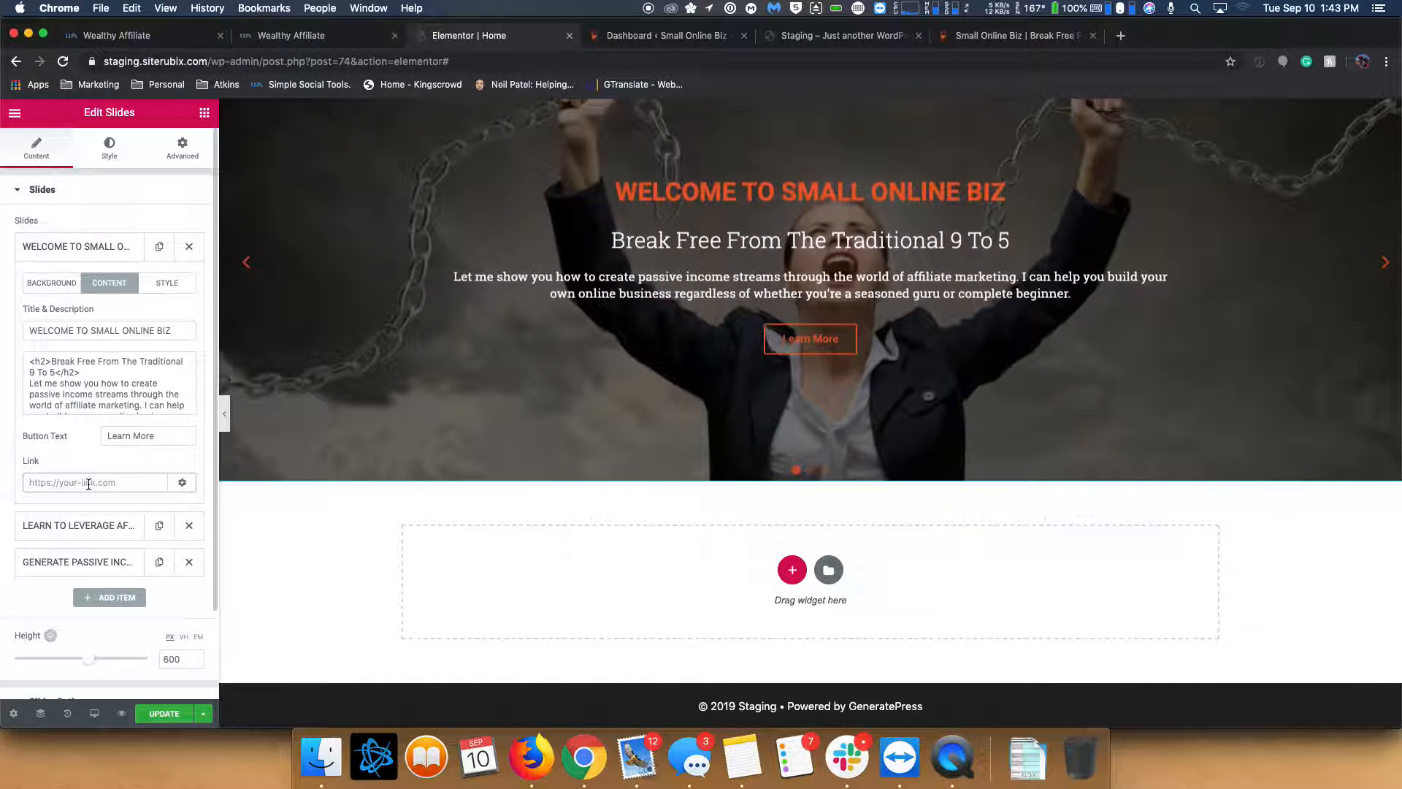
pyautogui.write('https://smallonlinebiz.com/program')
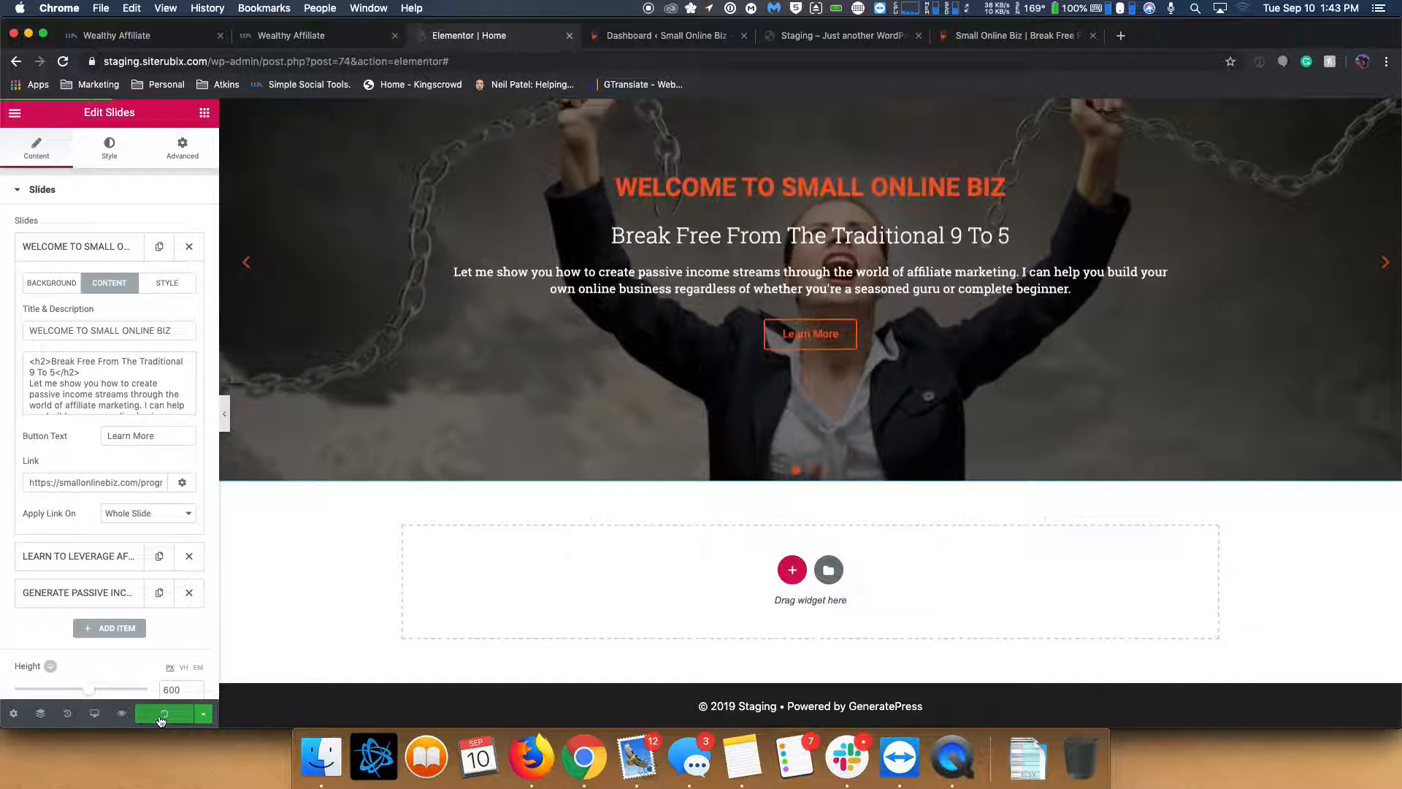
pyautogui.click(162, 719)
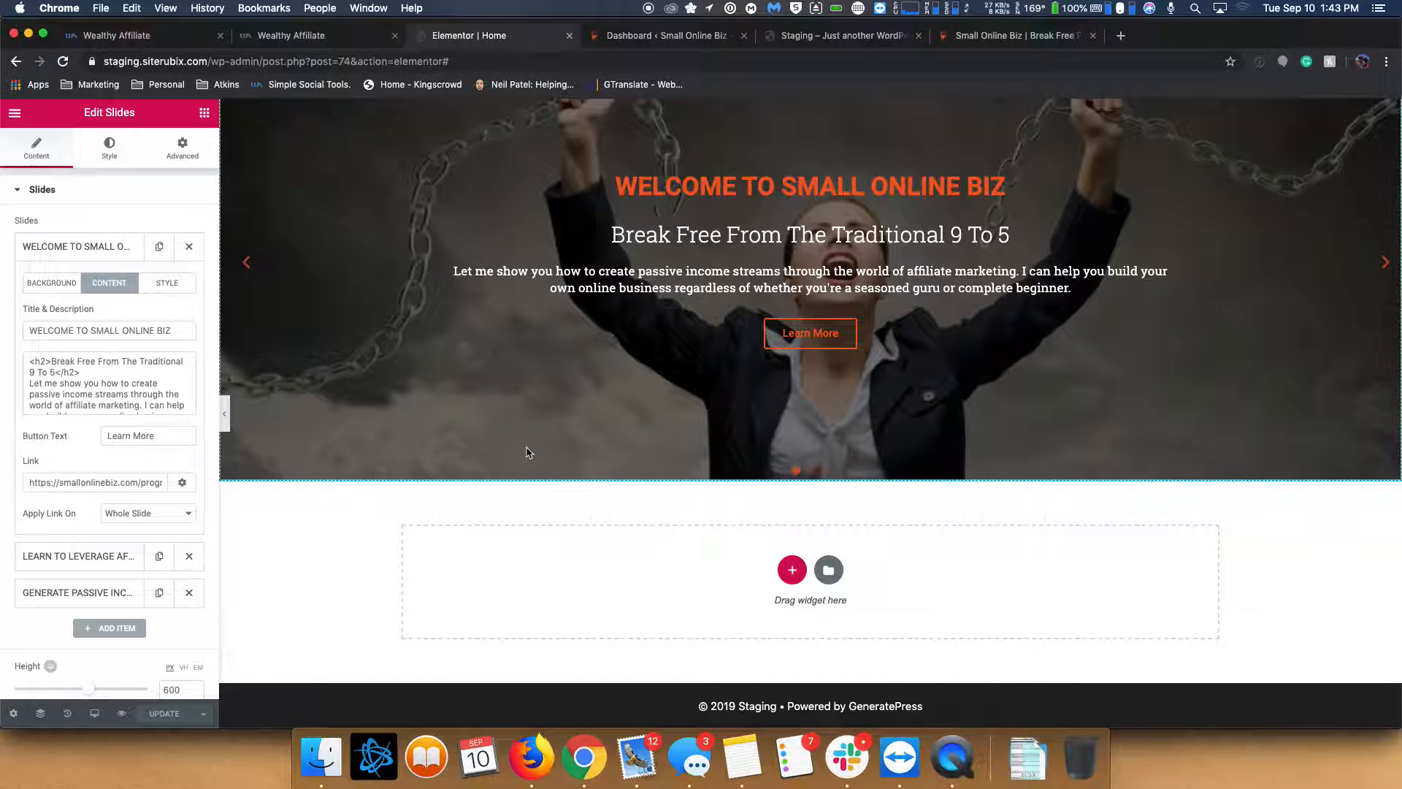
# - Go through the slides on the staging home page to check how they change, and look at the live site's dashboard
pyautogui.scroll(3, 527, 451)
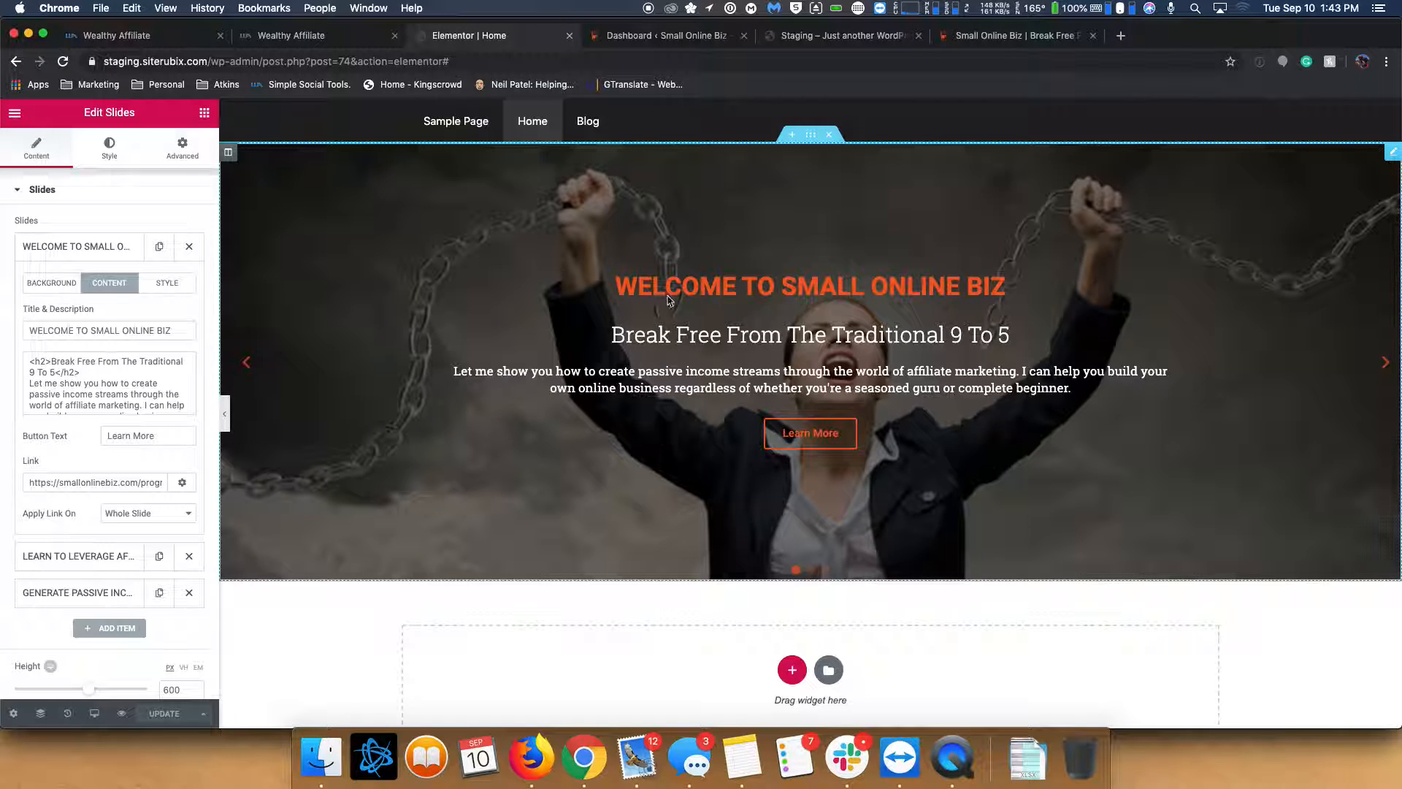
pyautogui.click(873, 36)
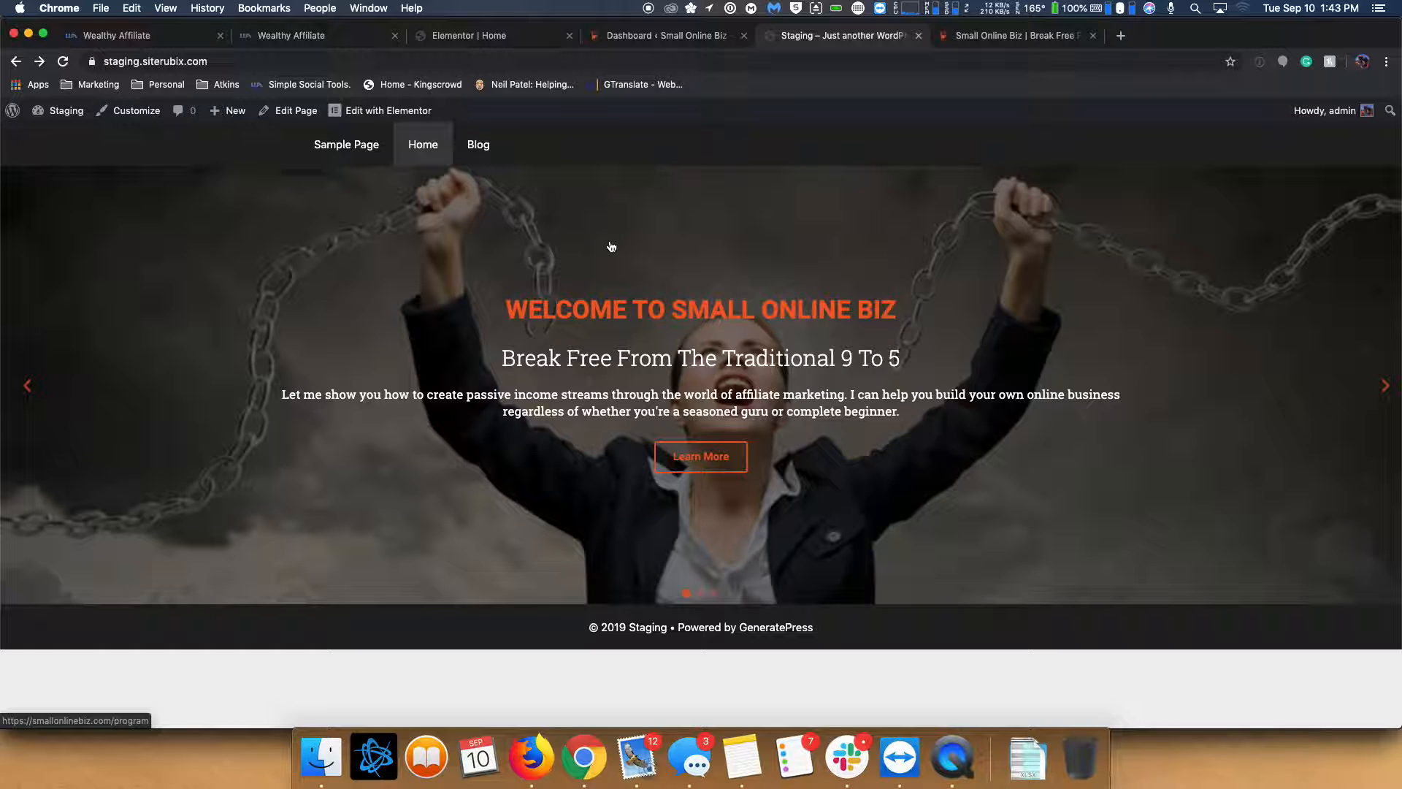
pyautogui.click(715, 593)
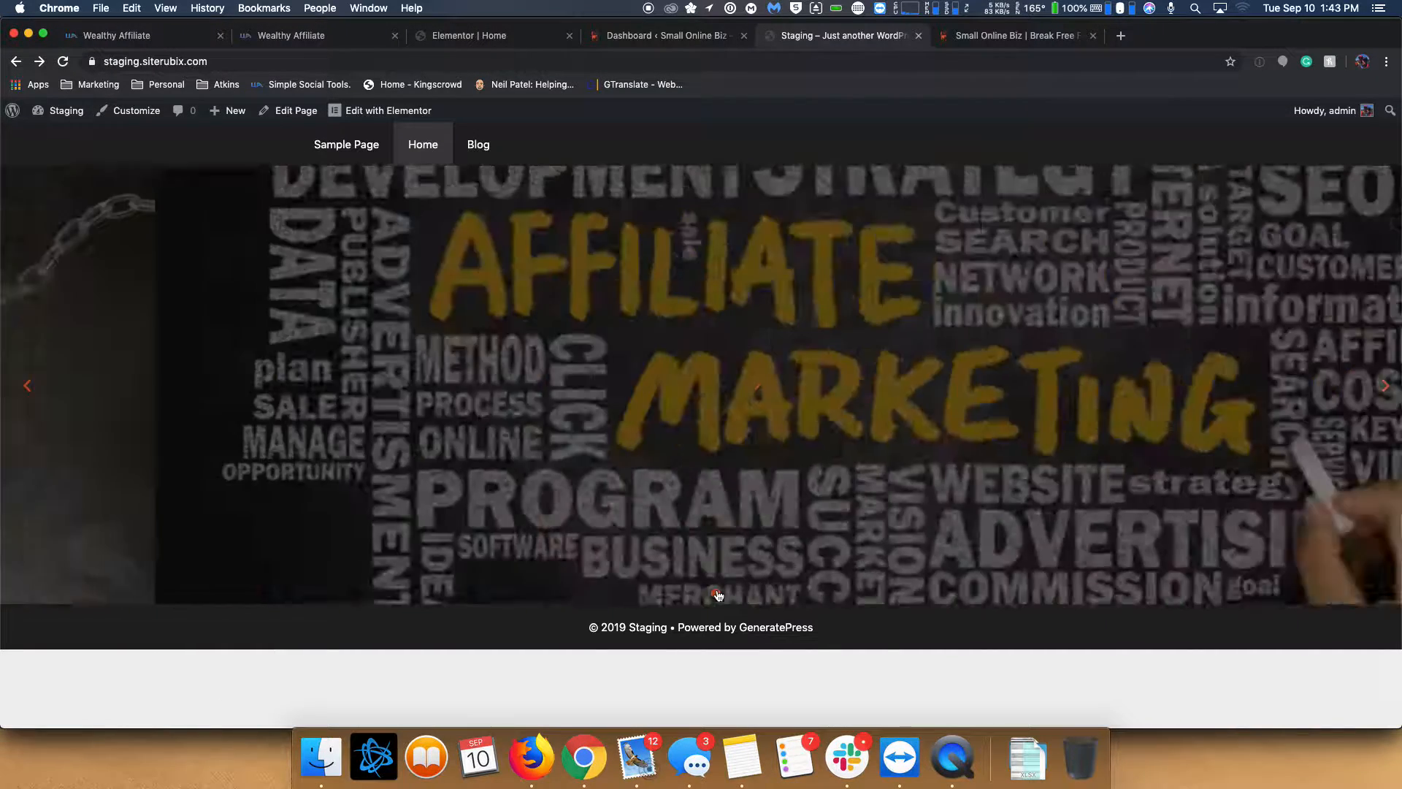
pyautogui.click(27, 388)
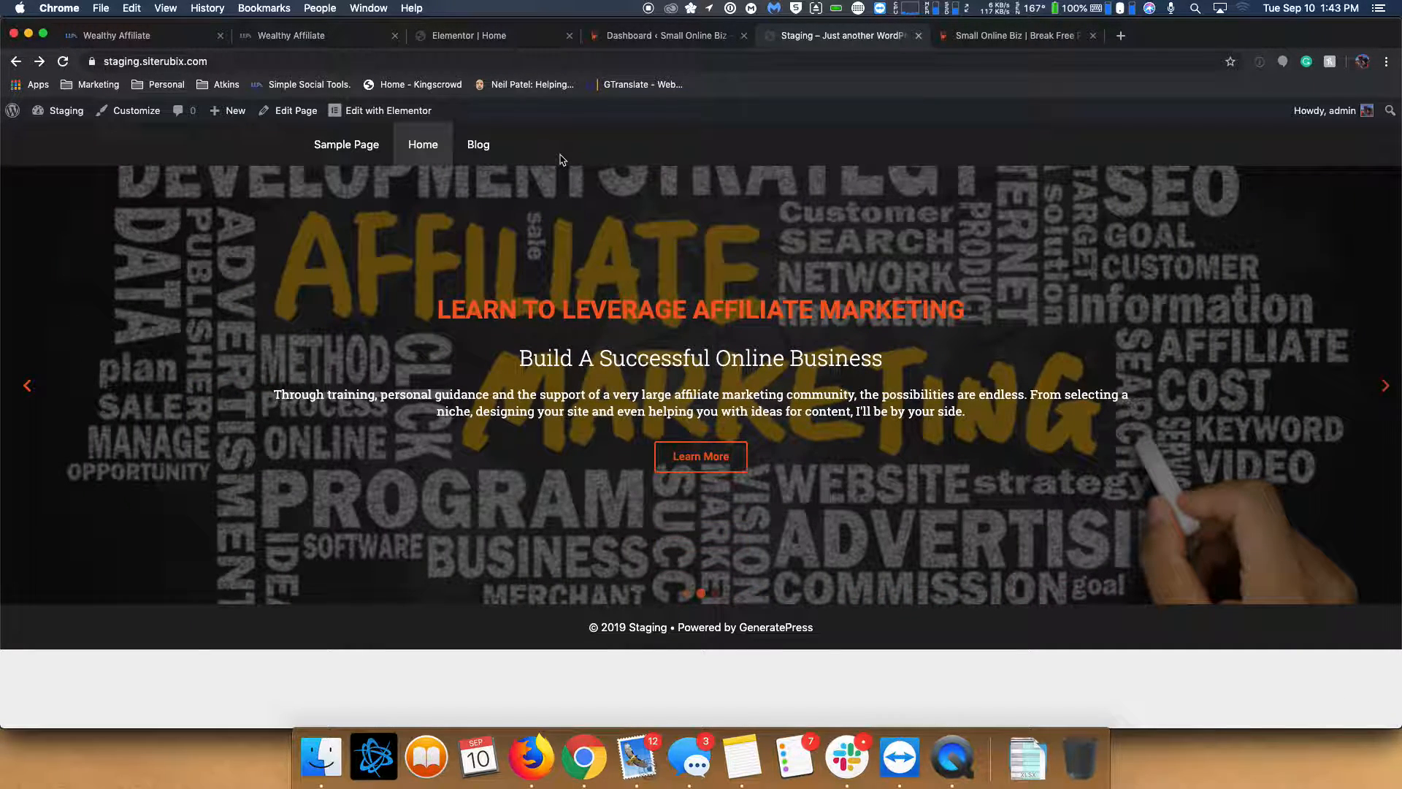
pyautogui.click(682, 36)
# - Set the Slides widget's entrance animation to Bounce In under Motion Effects and update the Home page
pyautogui.click(475, 37)
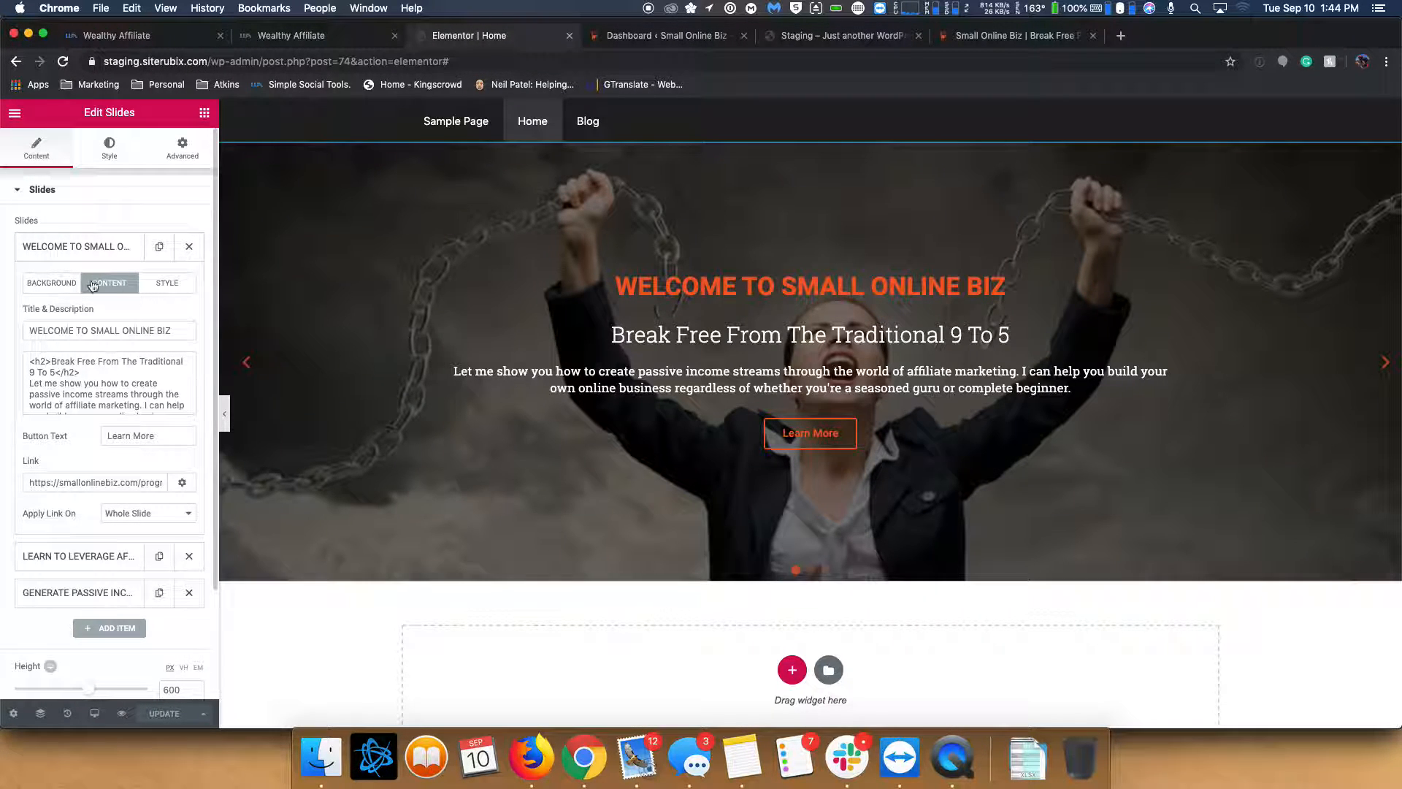
pyautogui.click(43, 291)
pyautogui.click(174, 151)
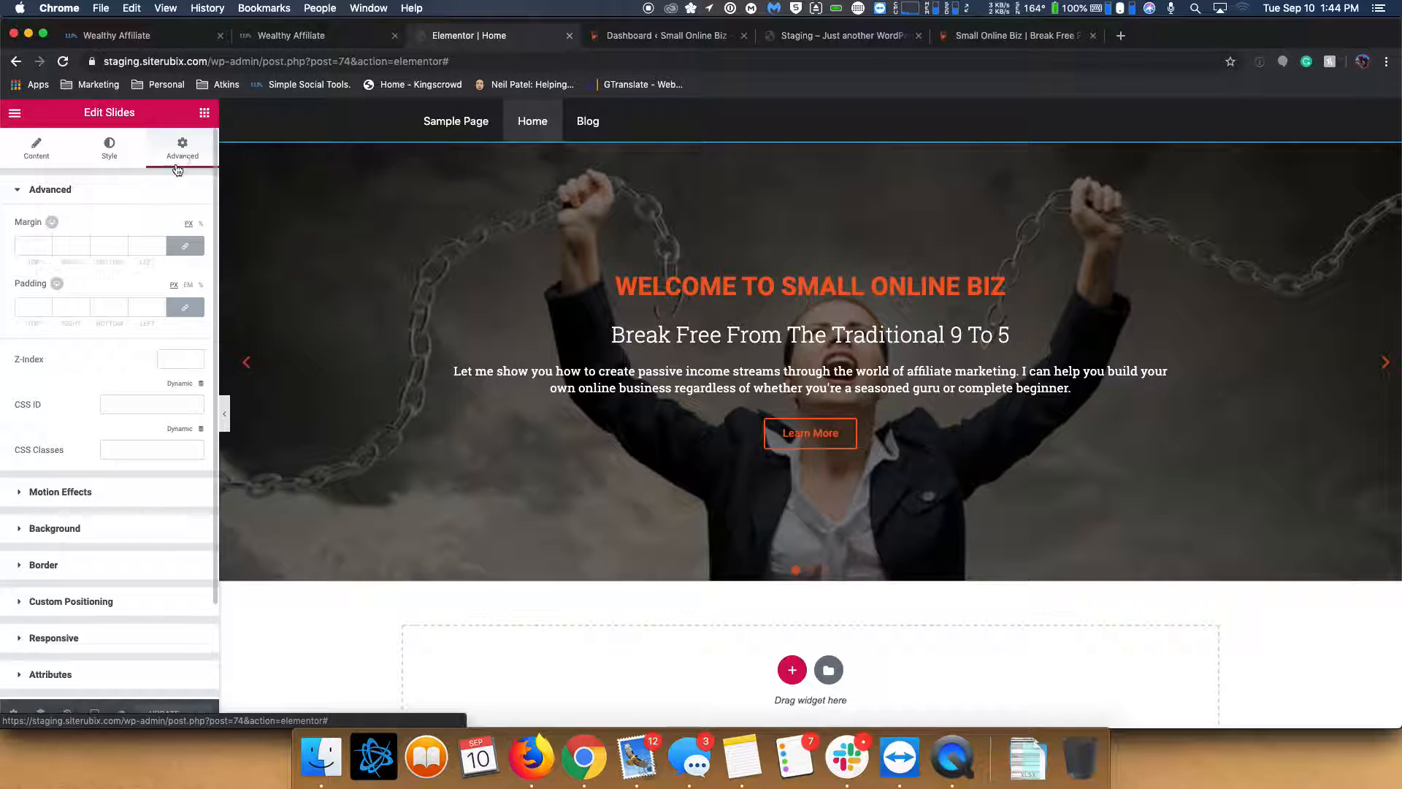
pyautogui.click(41, 495)
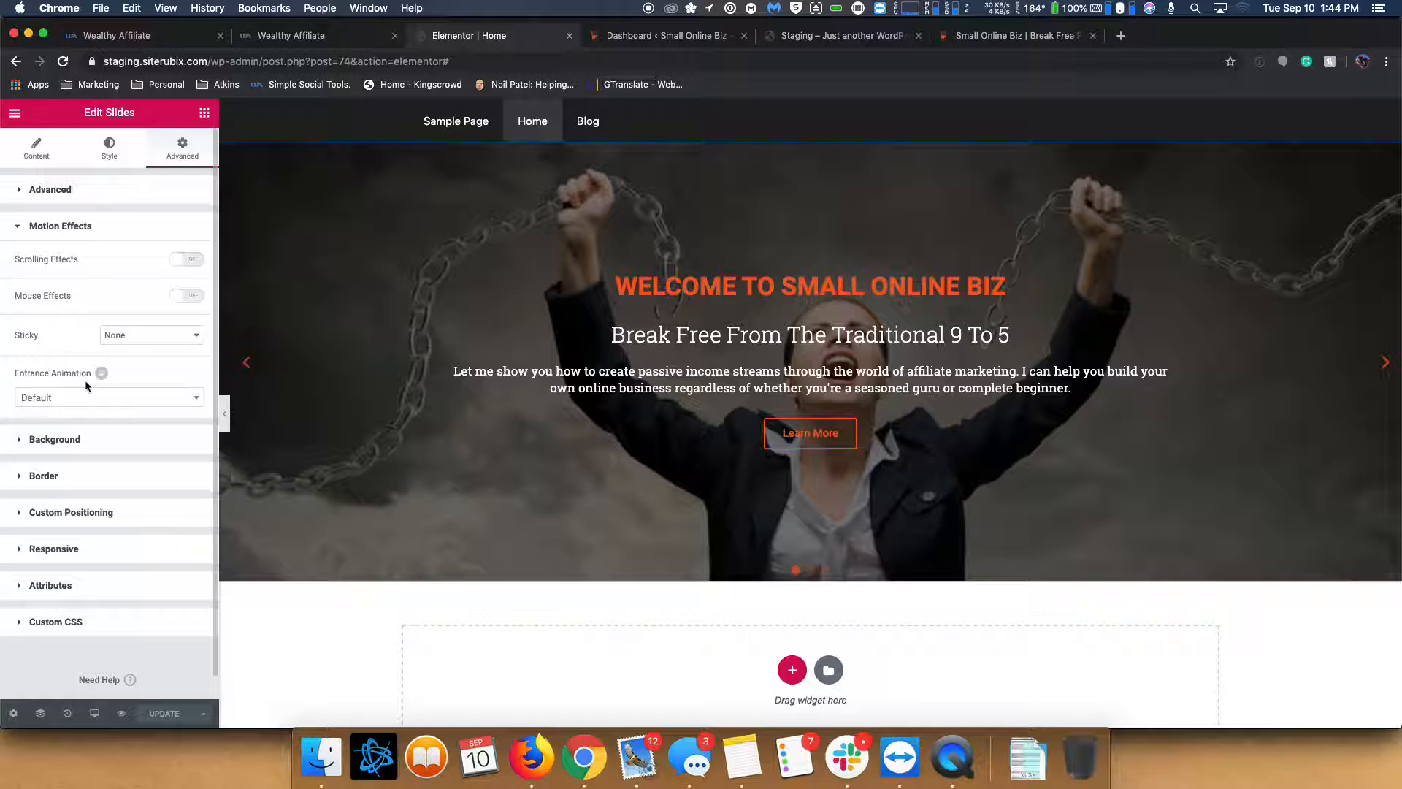
pyautogui.click(112, 400)
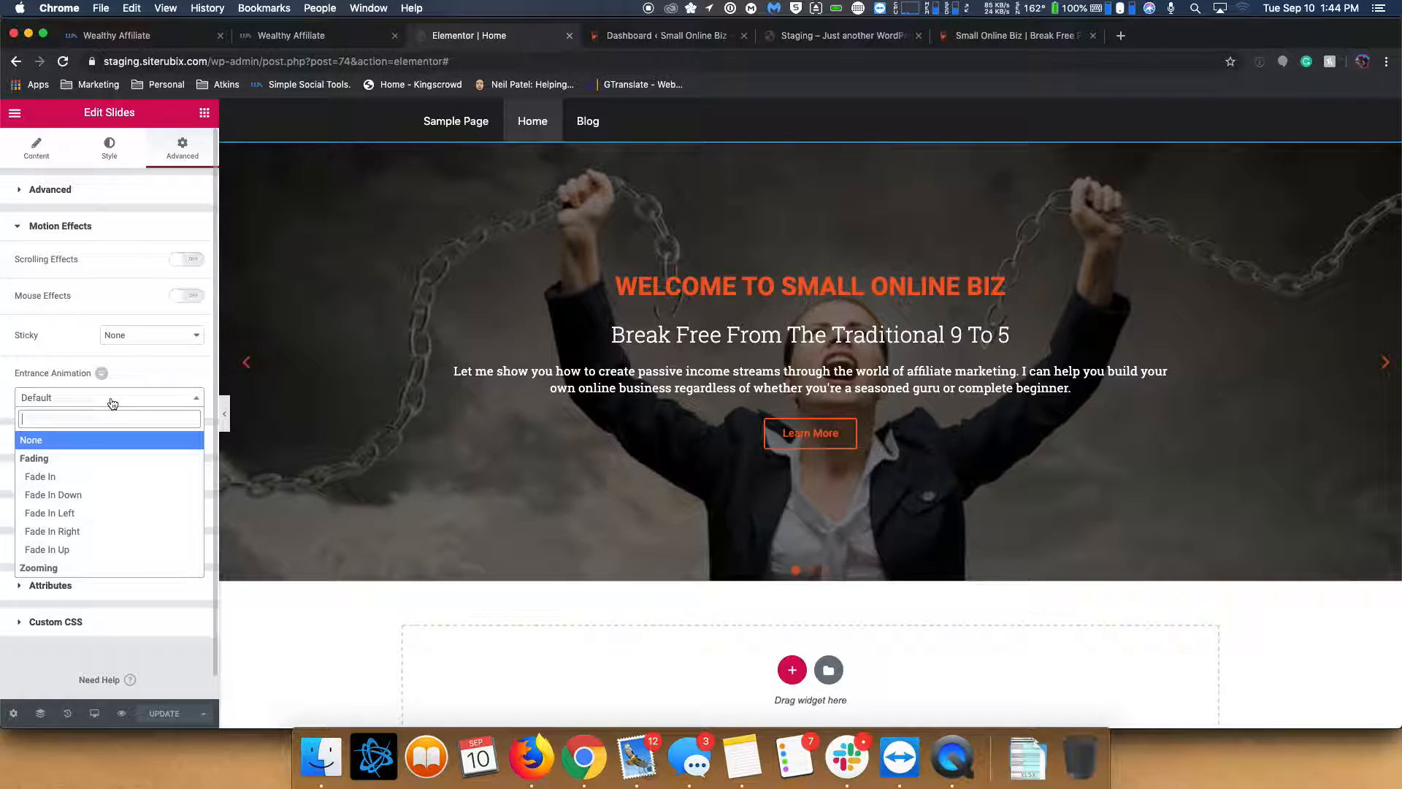
pyautogui.scroll(-5, 141, 453)
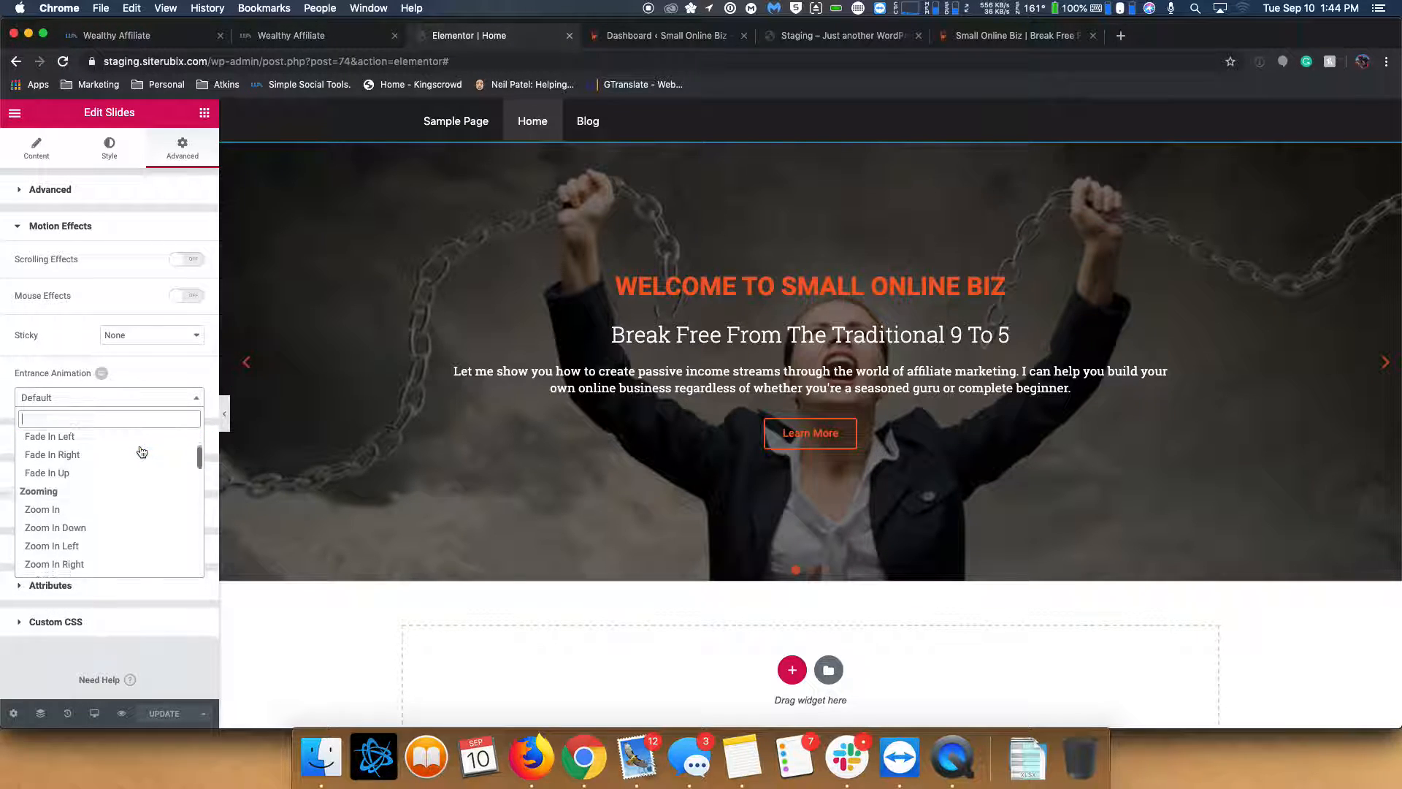
pyautogui.scroll(-2, 141, 453)
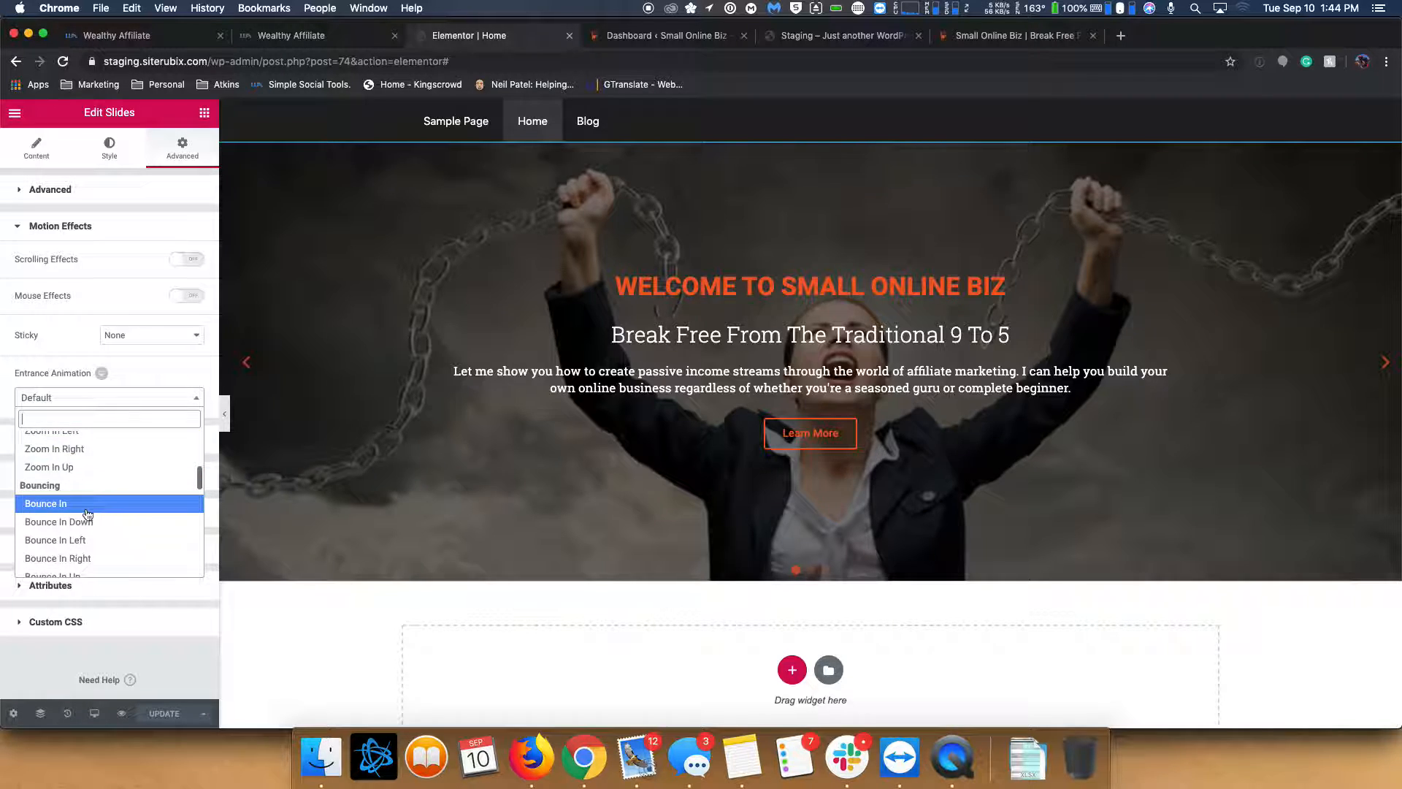
pyautogui.click(84, 498)
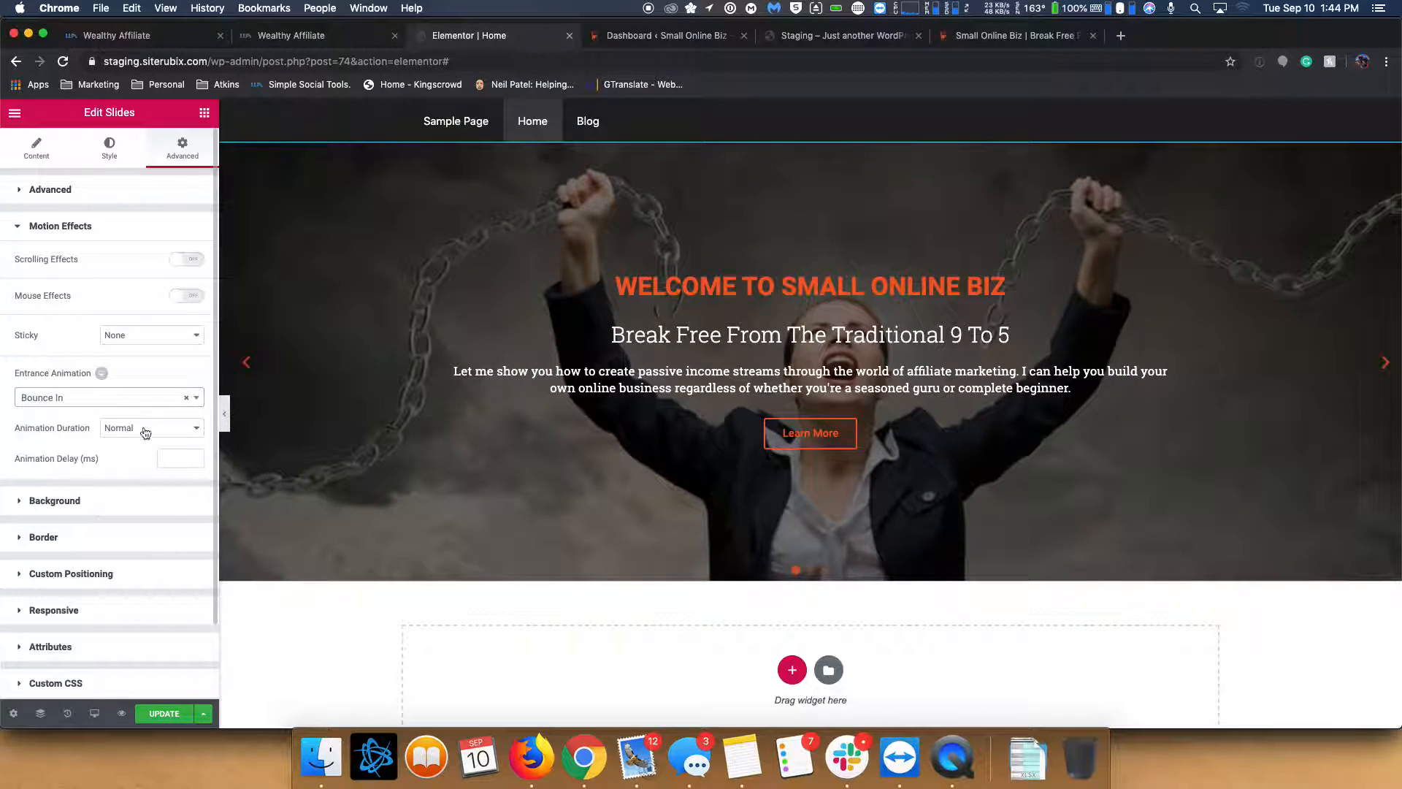
pyautogui.click(162, 712)
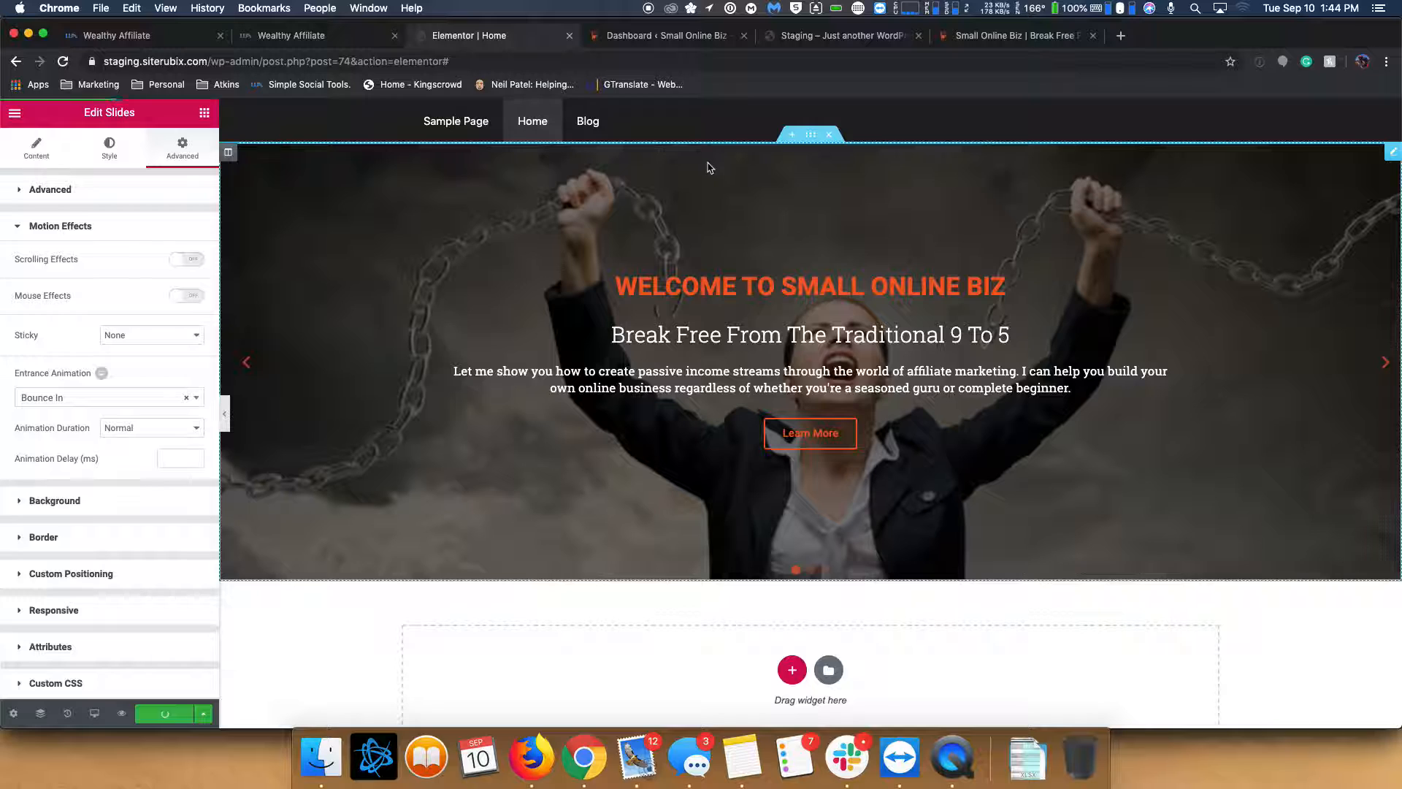
# - Reload the staging home page's front end to watch the slider's entrance animation
pyautogui.click(839, 36)
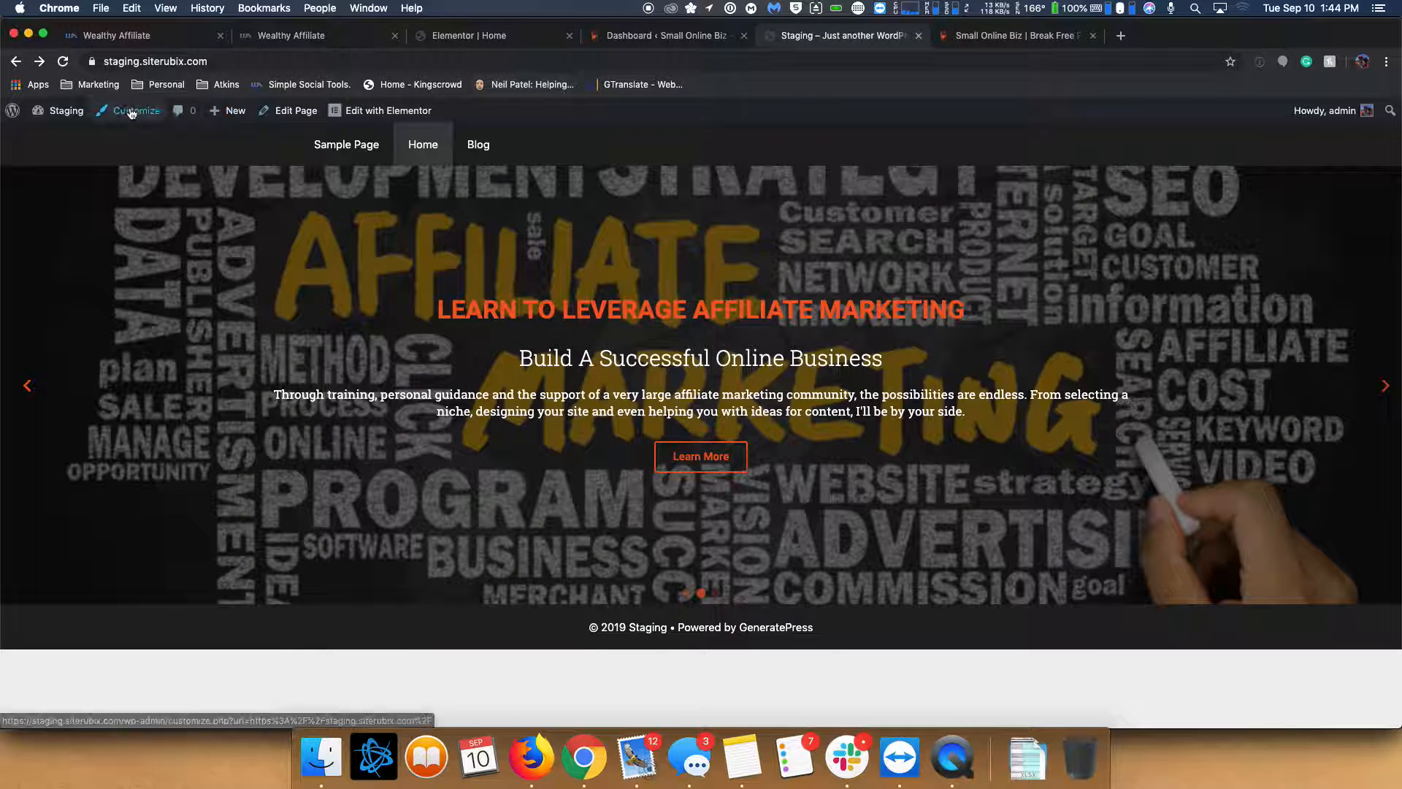
pyautogui.click(64, 63)
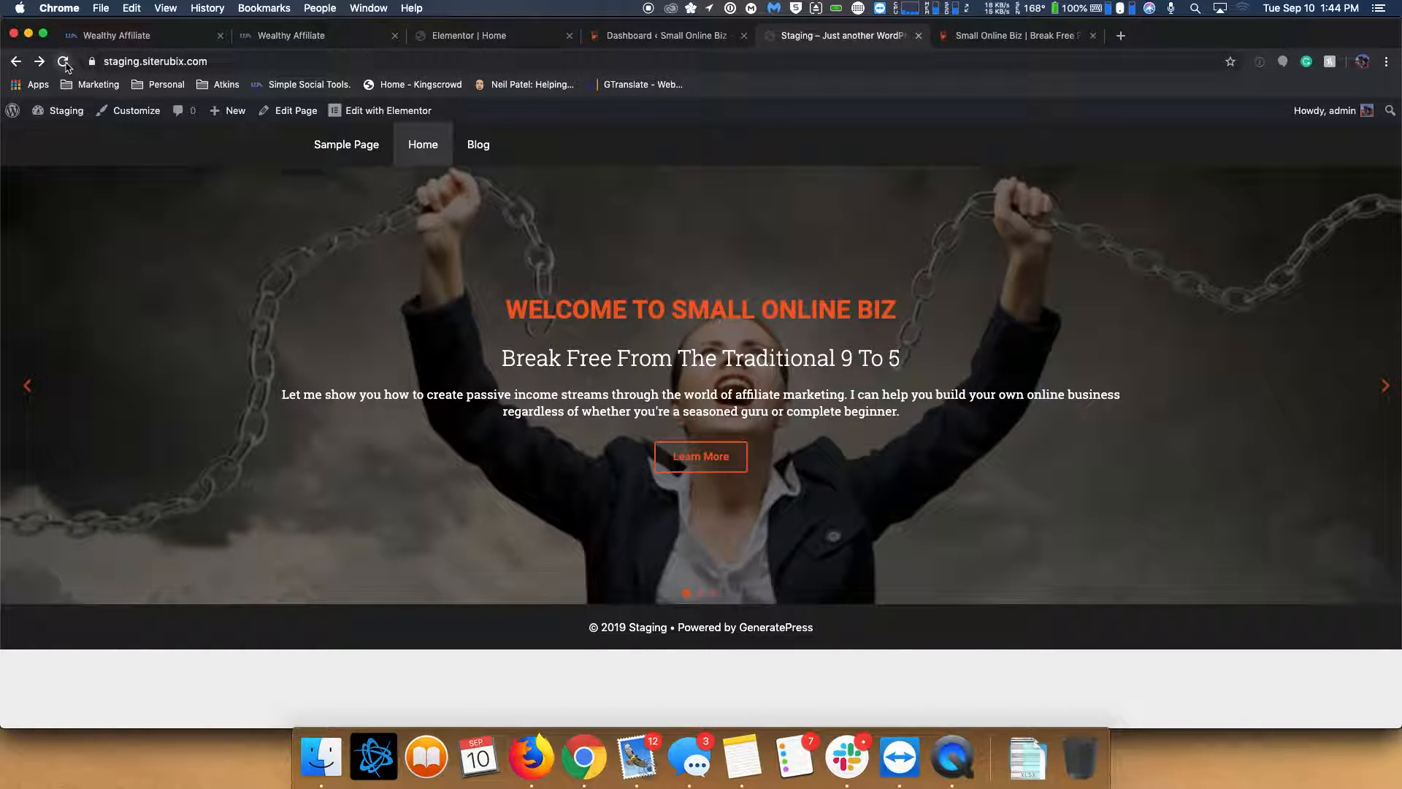
pyautogui.click(65, 65)
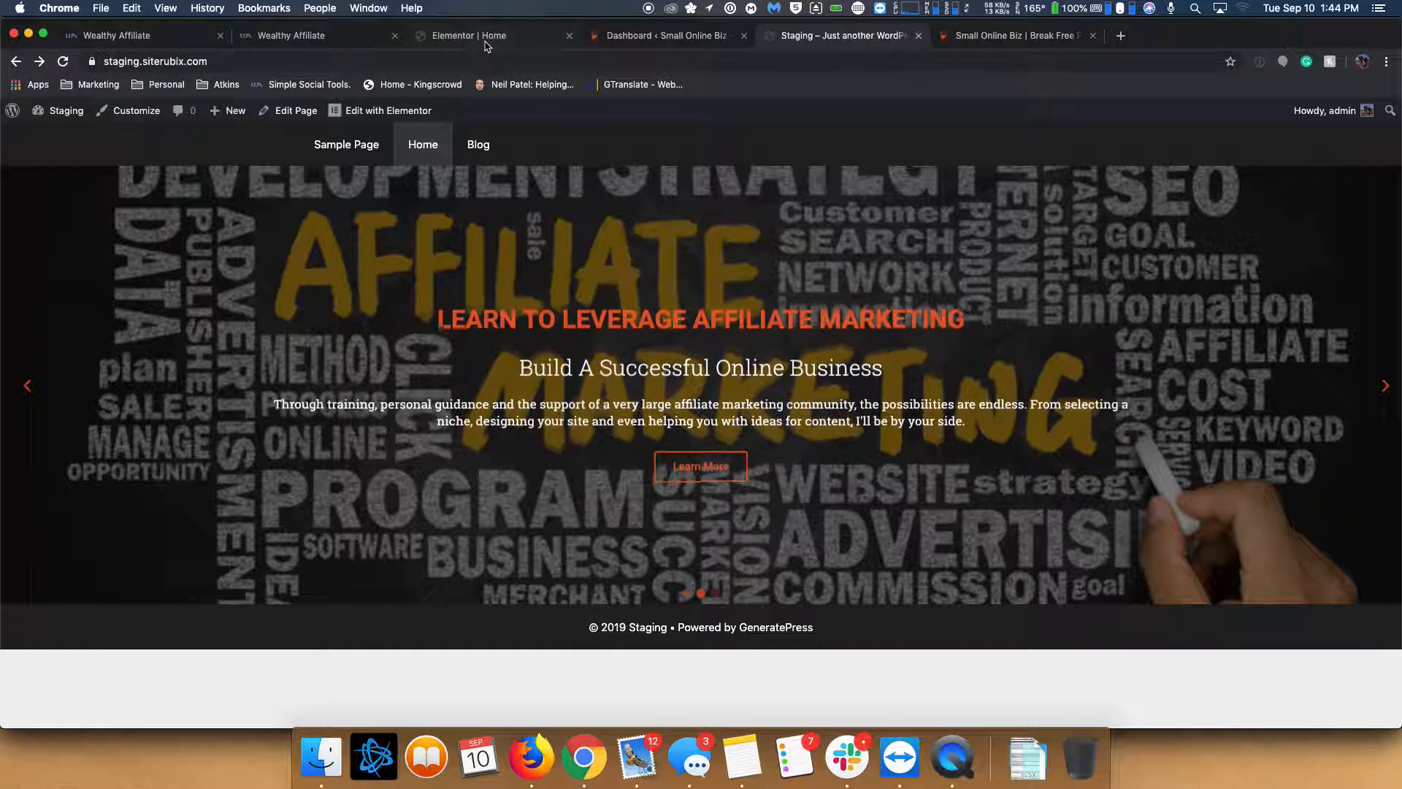
# - Change the Slides widget's entrance animation to Slide In Down
pyautogui.click(486, 40)
pyautogui.click(132, 398)
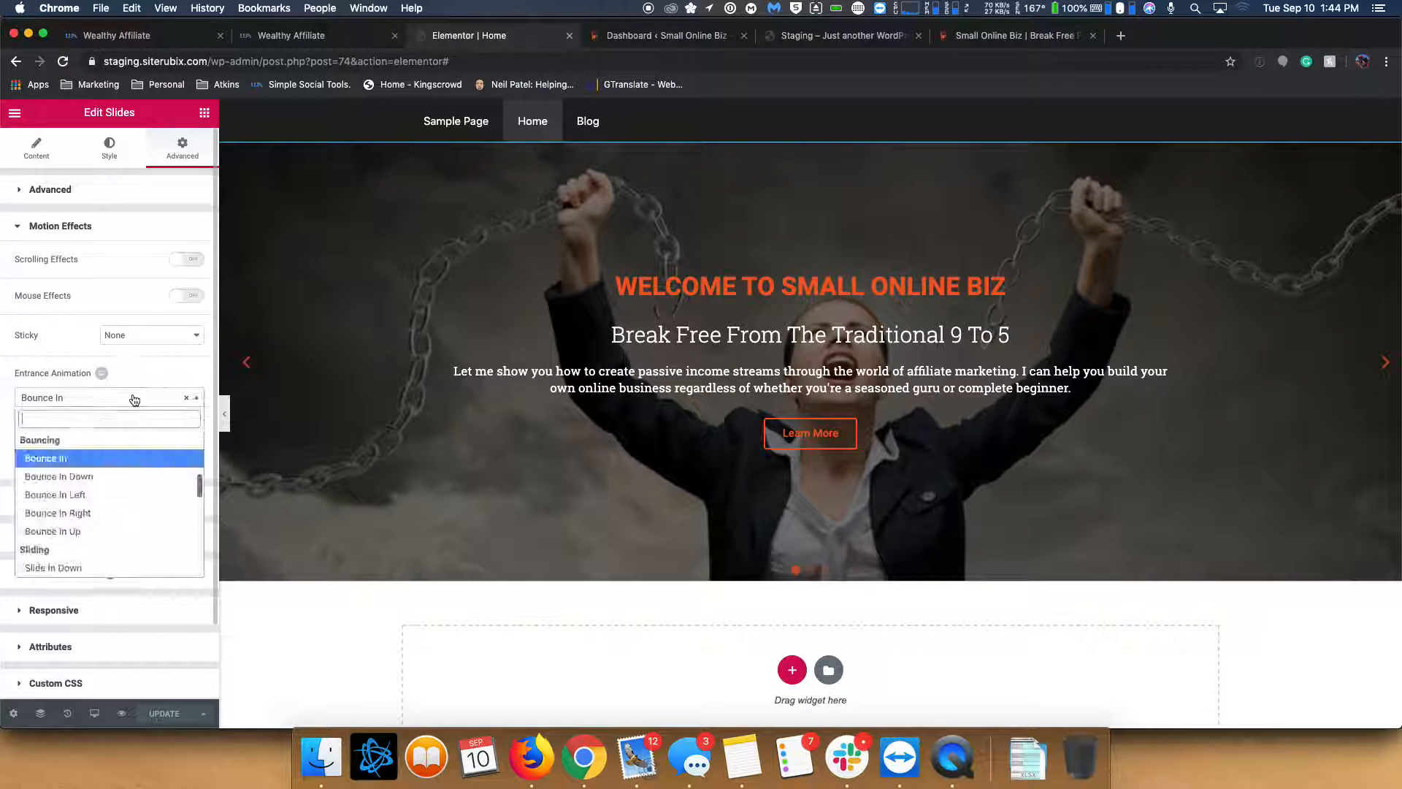
pyautogui.scroll(-3, 117, 497)
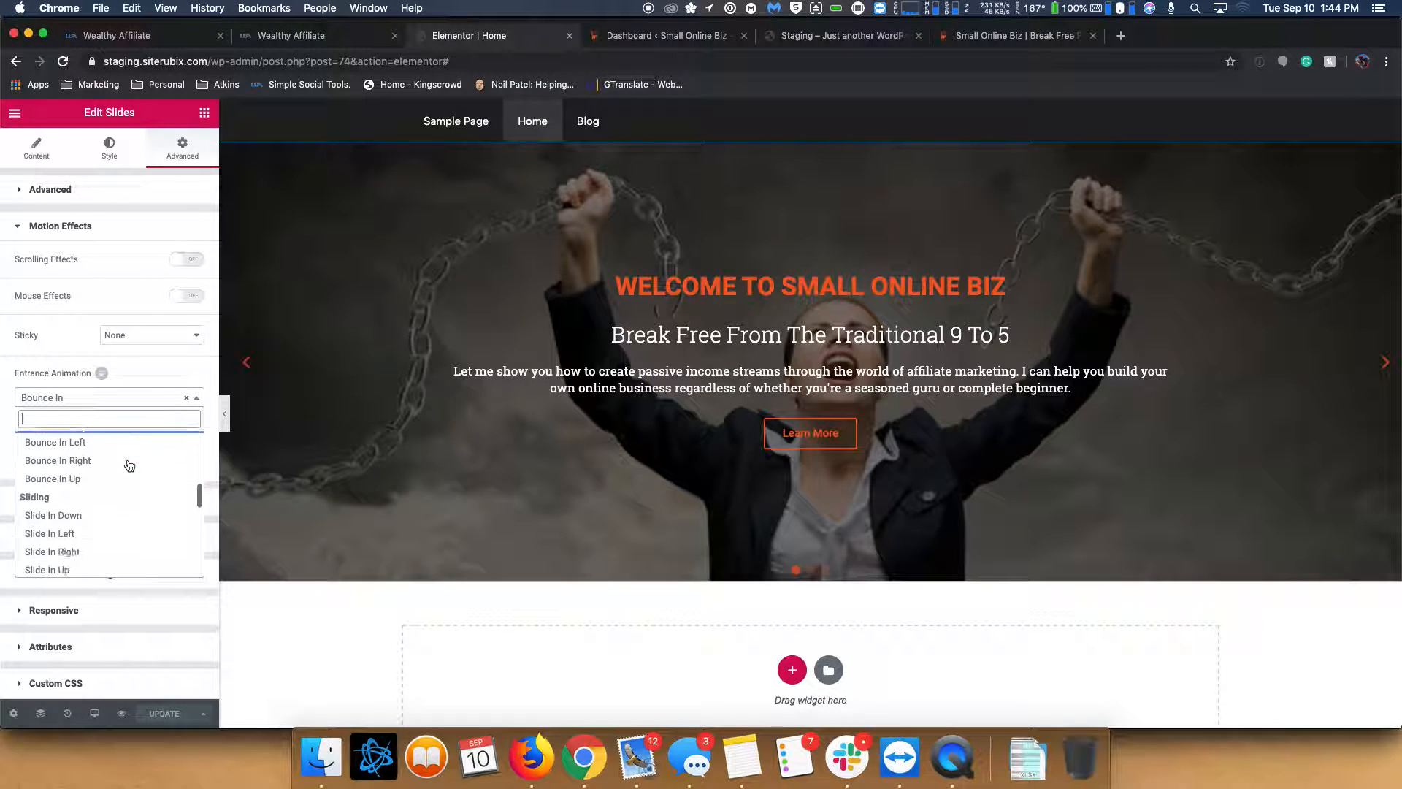
pyautogui.click(108, 517)
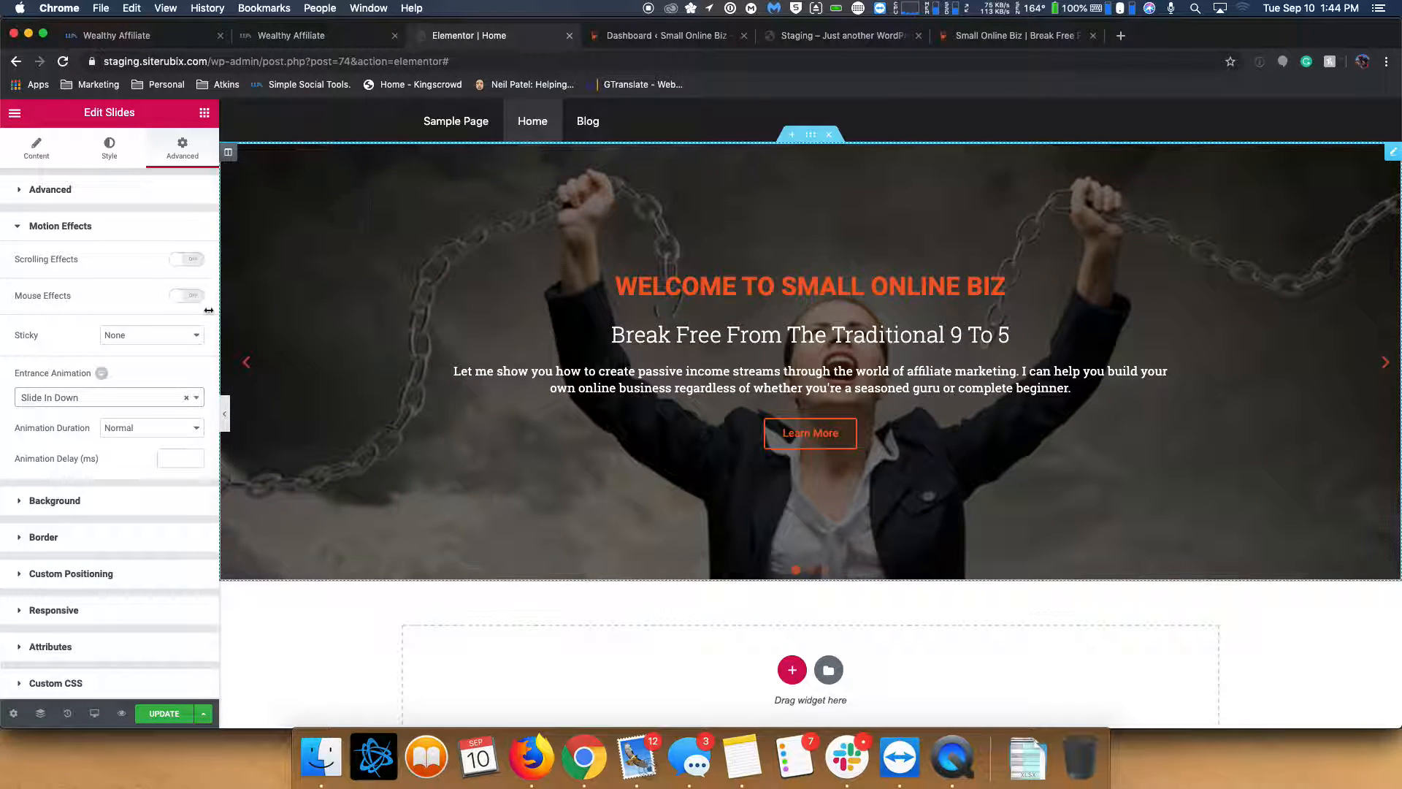
# - Update the Home page with the Slide In Down animation and reload the staging front end to watch the slider's entrance
pyautogui.click(168, 713)
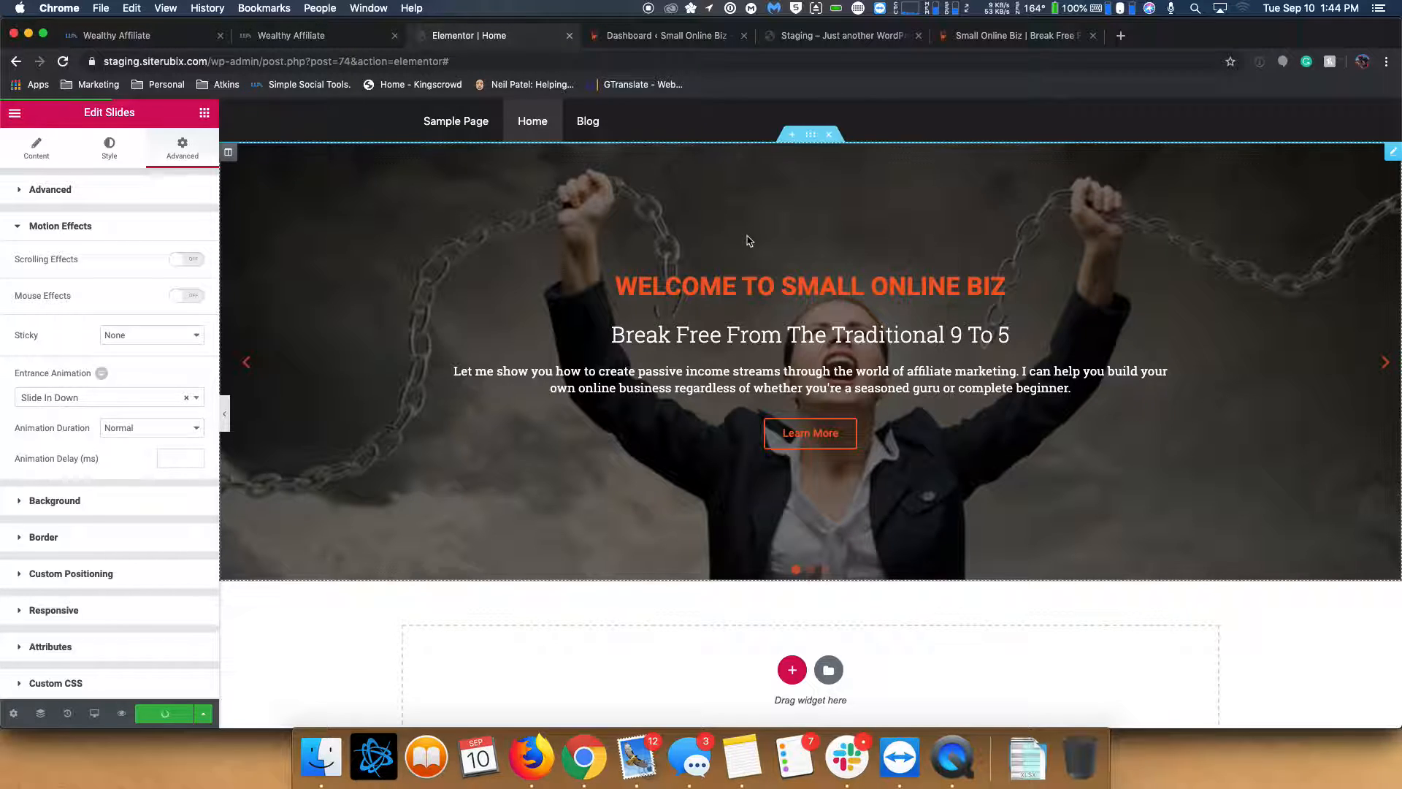
pyautogui.click(820, 43)
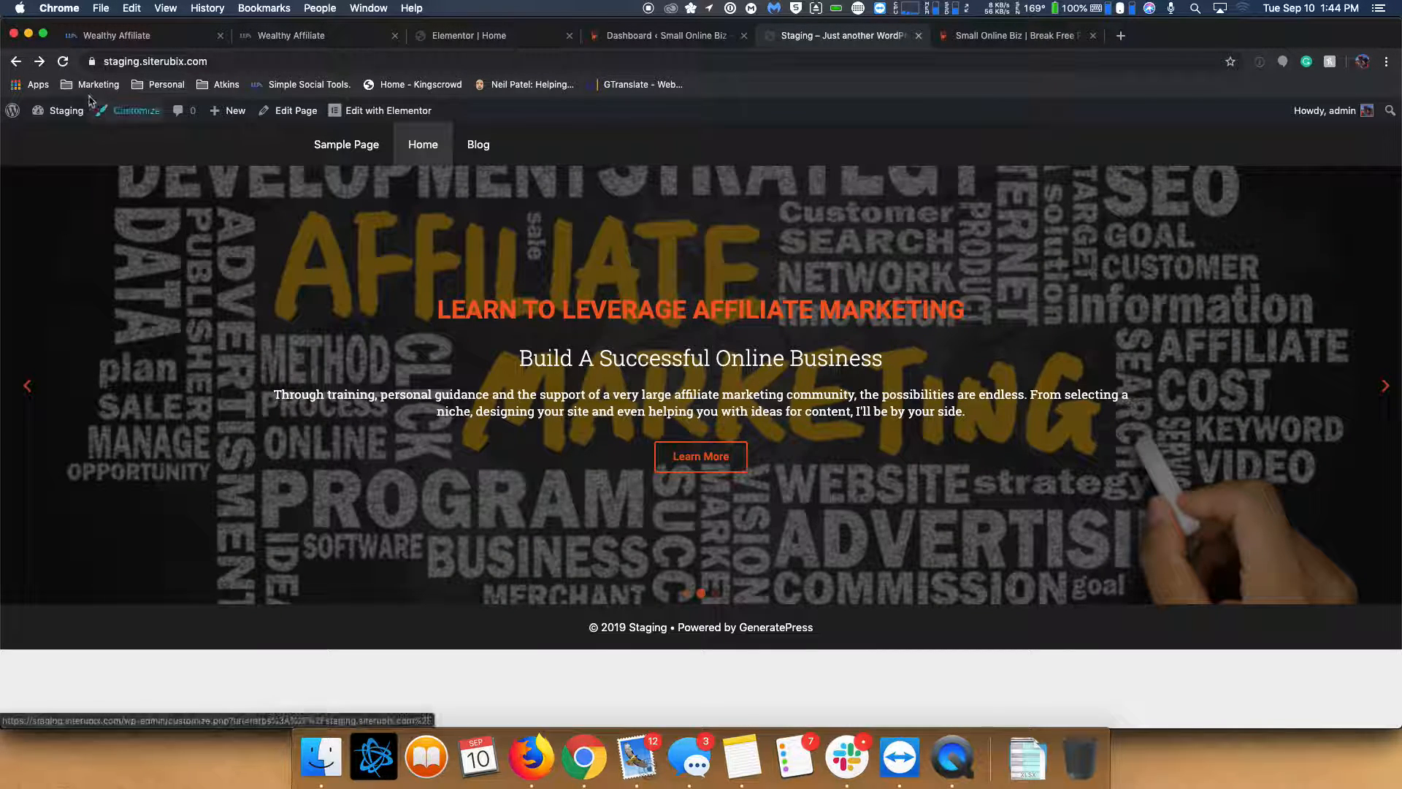
pyautogui.click(64, 62)
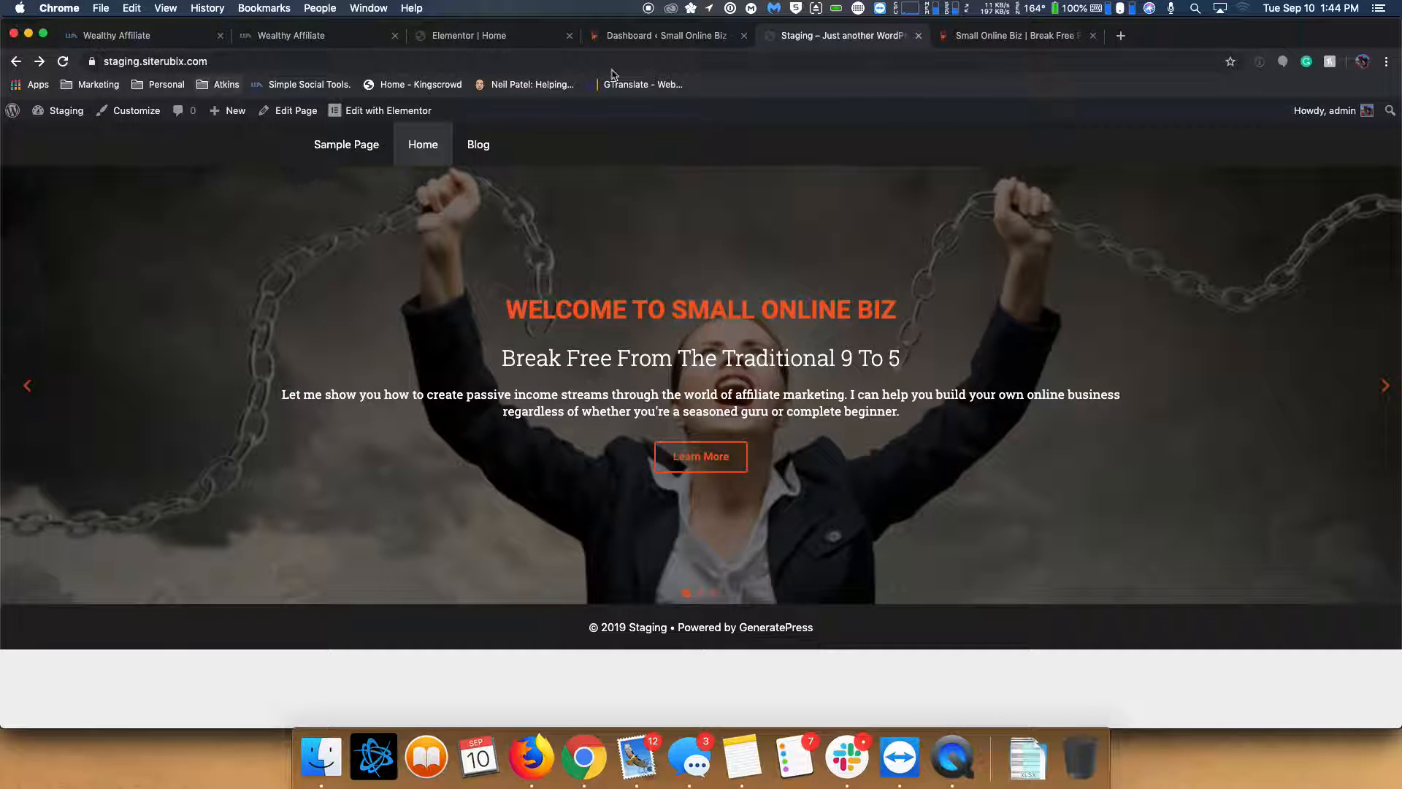
# - Change the Slides widget's entrance animation to Zoom In and update the Home page
pyautogui.click(511, 36)
pyautogui.click(94, 396)
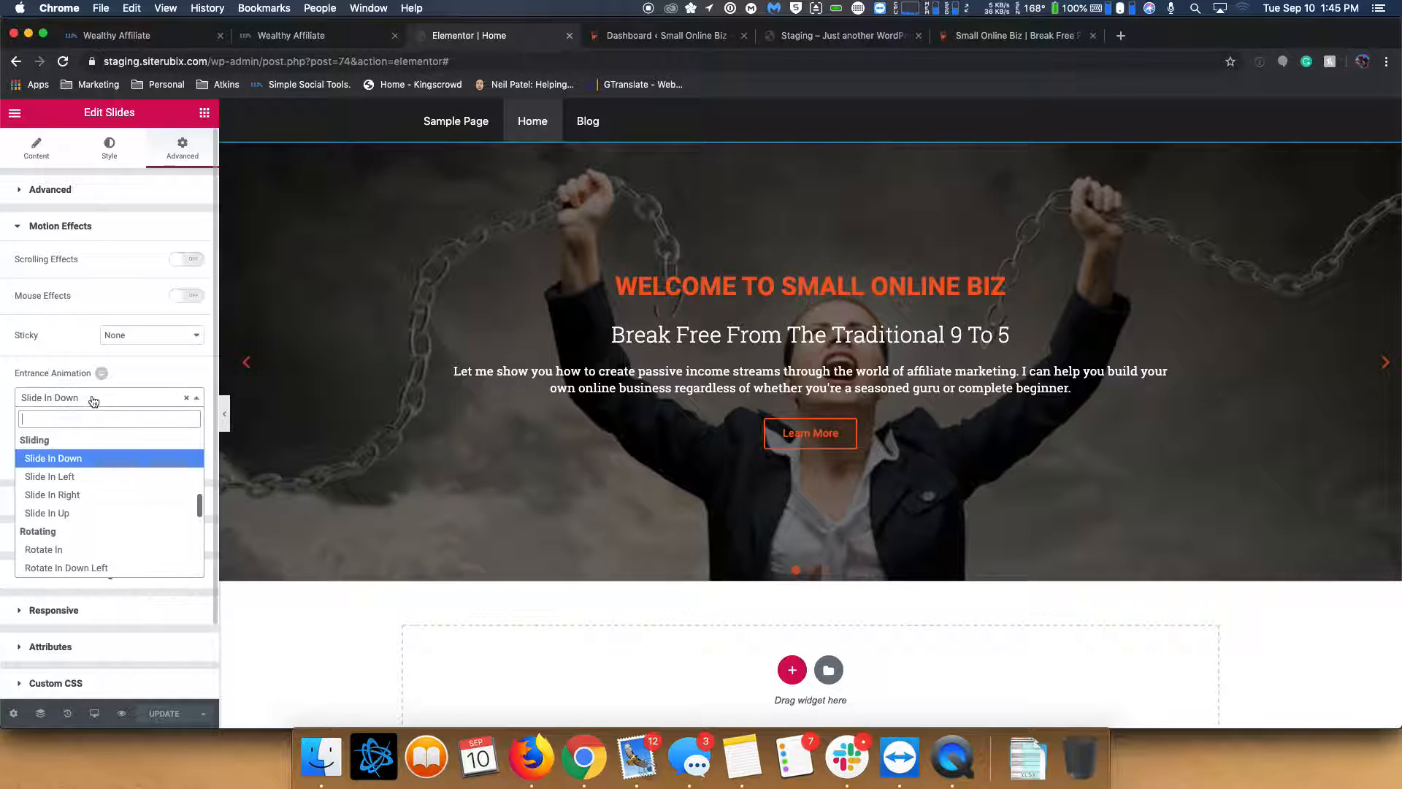
pyautogui.scroll(-3, 83, 467)
pyautogui.scroll(3, 83, 467)
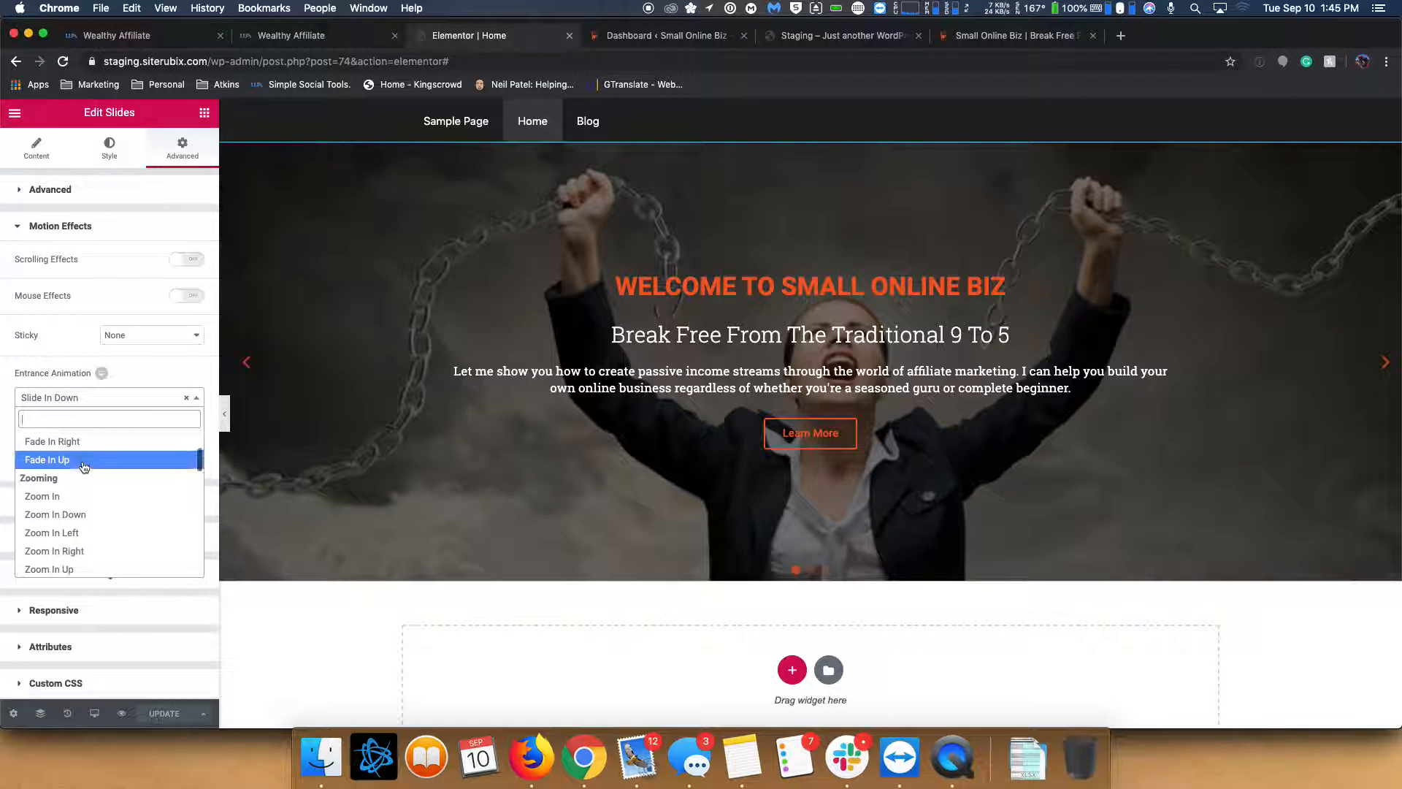
pyautogui.click(78, 479)
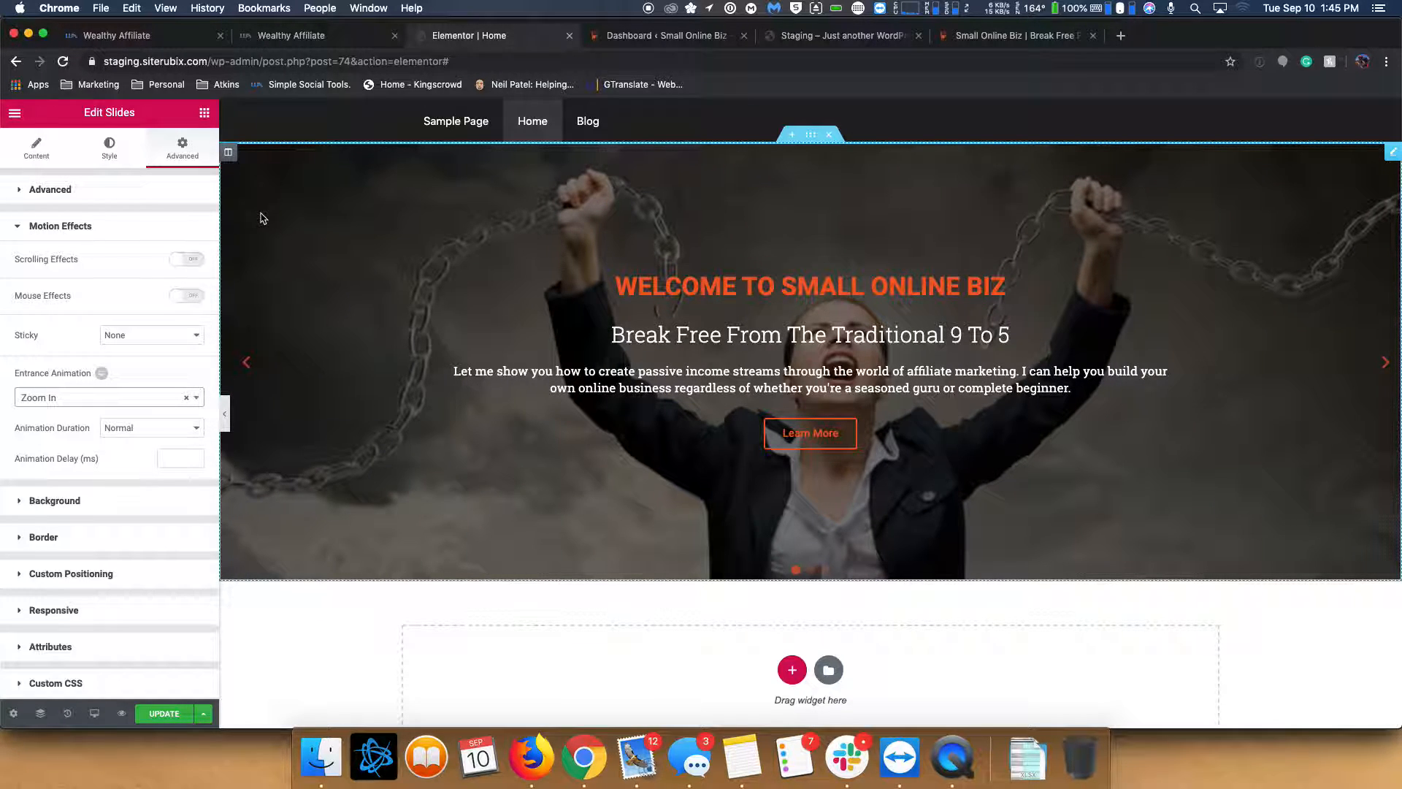
pyautogui.click(163, 713)
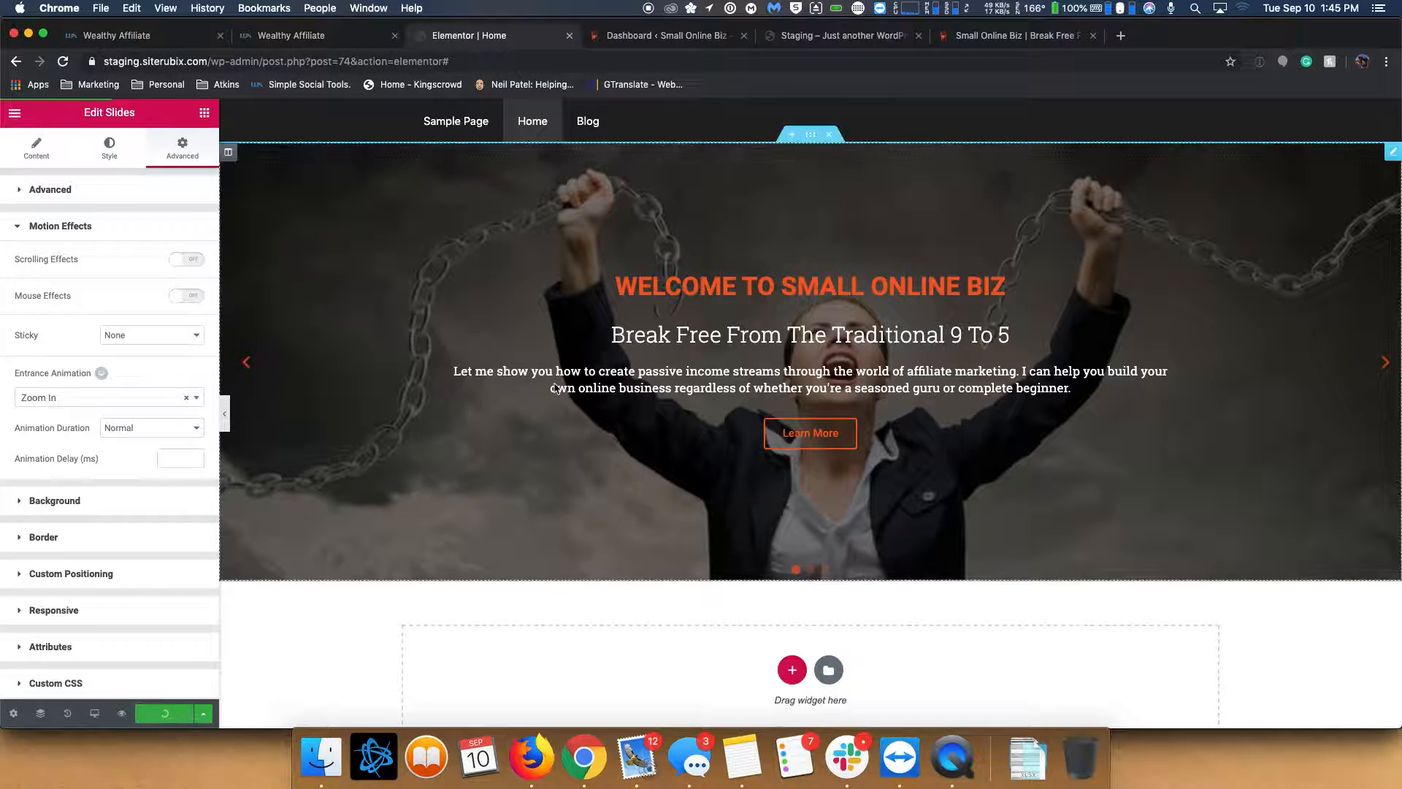
# - Reload the staging home page's front end to watch the entrance animation and go through all the slides
pyautogui.click(869, 37)
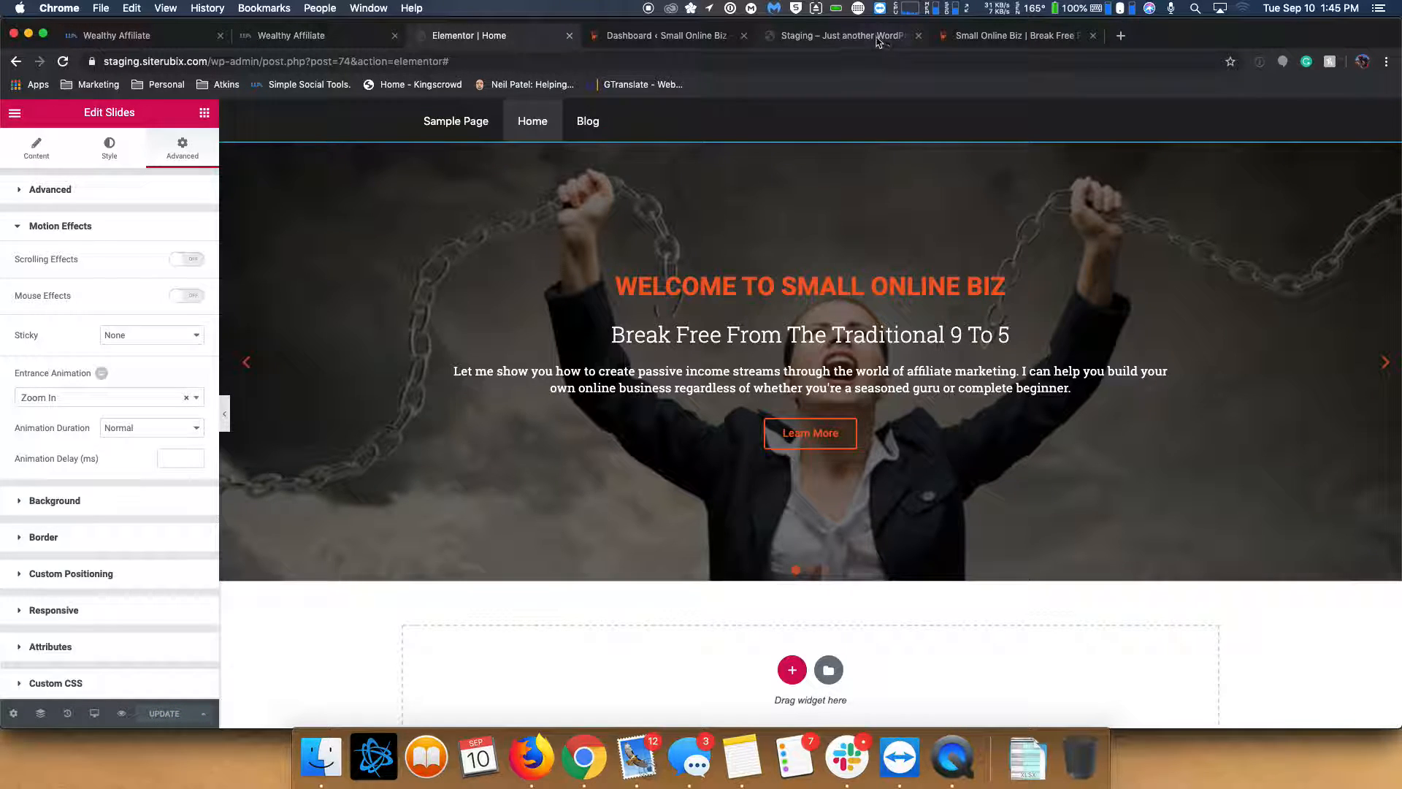
pyautogui.click(63, 62)
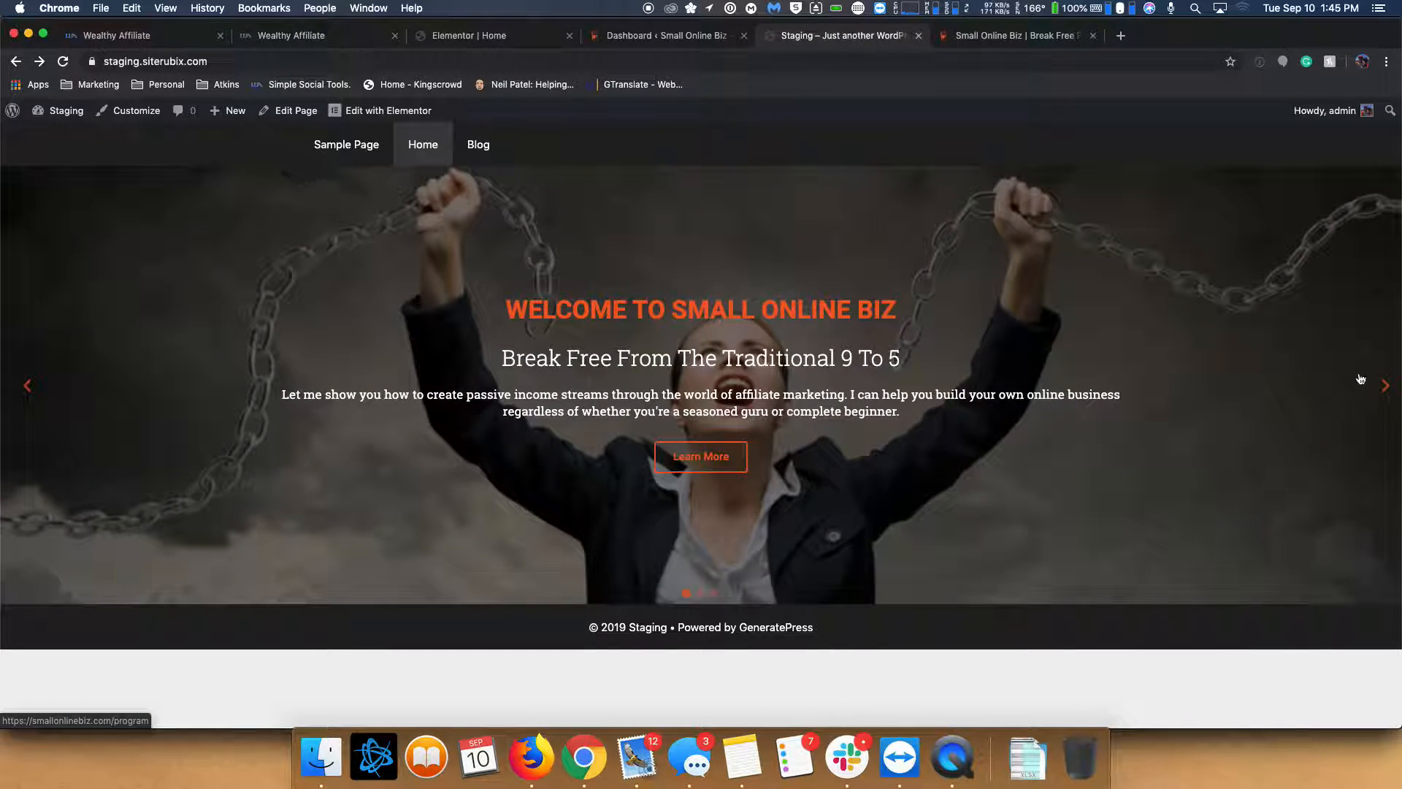
pyautogui.click(1386, 387)
pyautogui.click(1386, 387)
pyautogui.click(1386, 387)
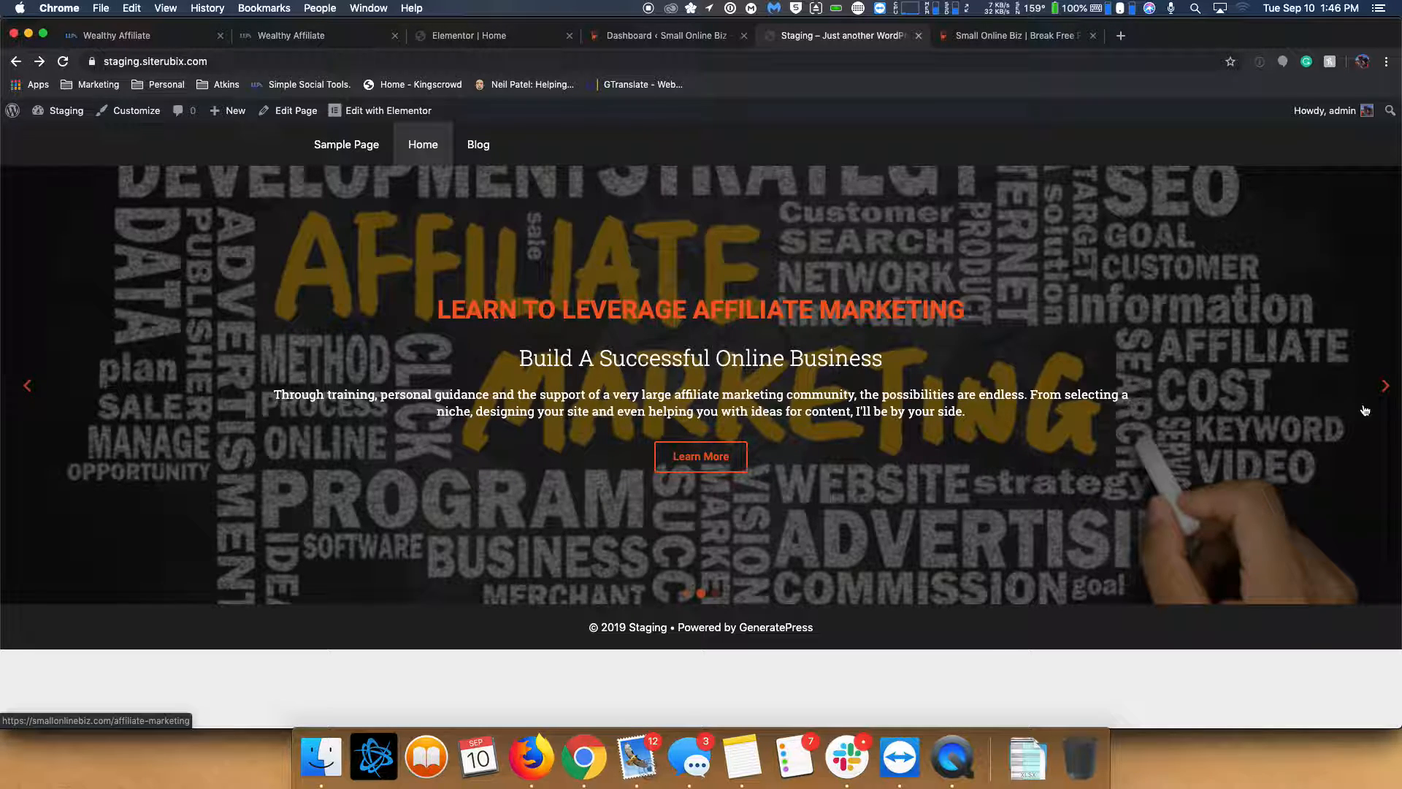
pyautogui.click(1386, 391)
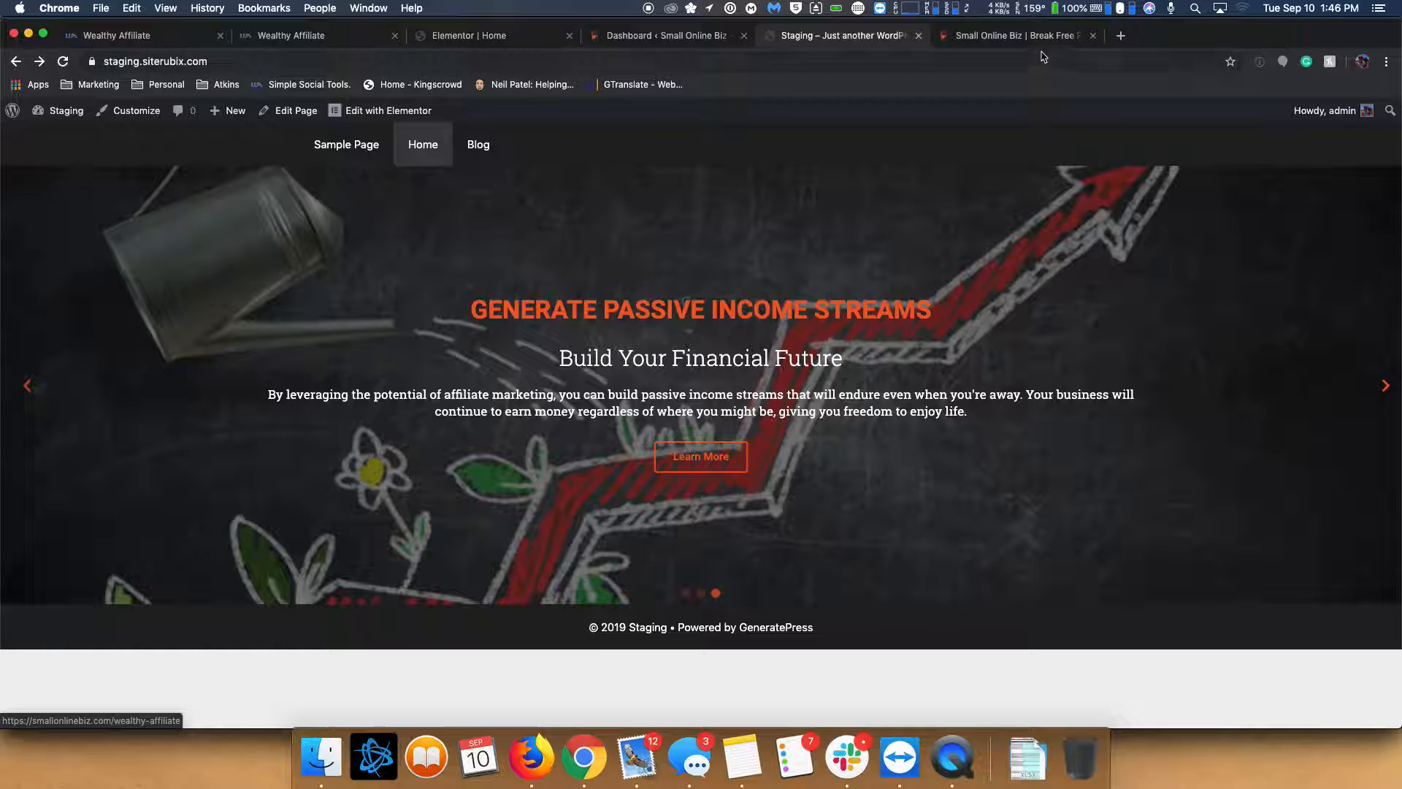
# - Examine the row of three feature boxes overlapping the slider on the live Small Online Biz home page
pyautogui.hotkey('ctrl', 'Tab')
pyautogui.scroll(-5, 693, 434)
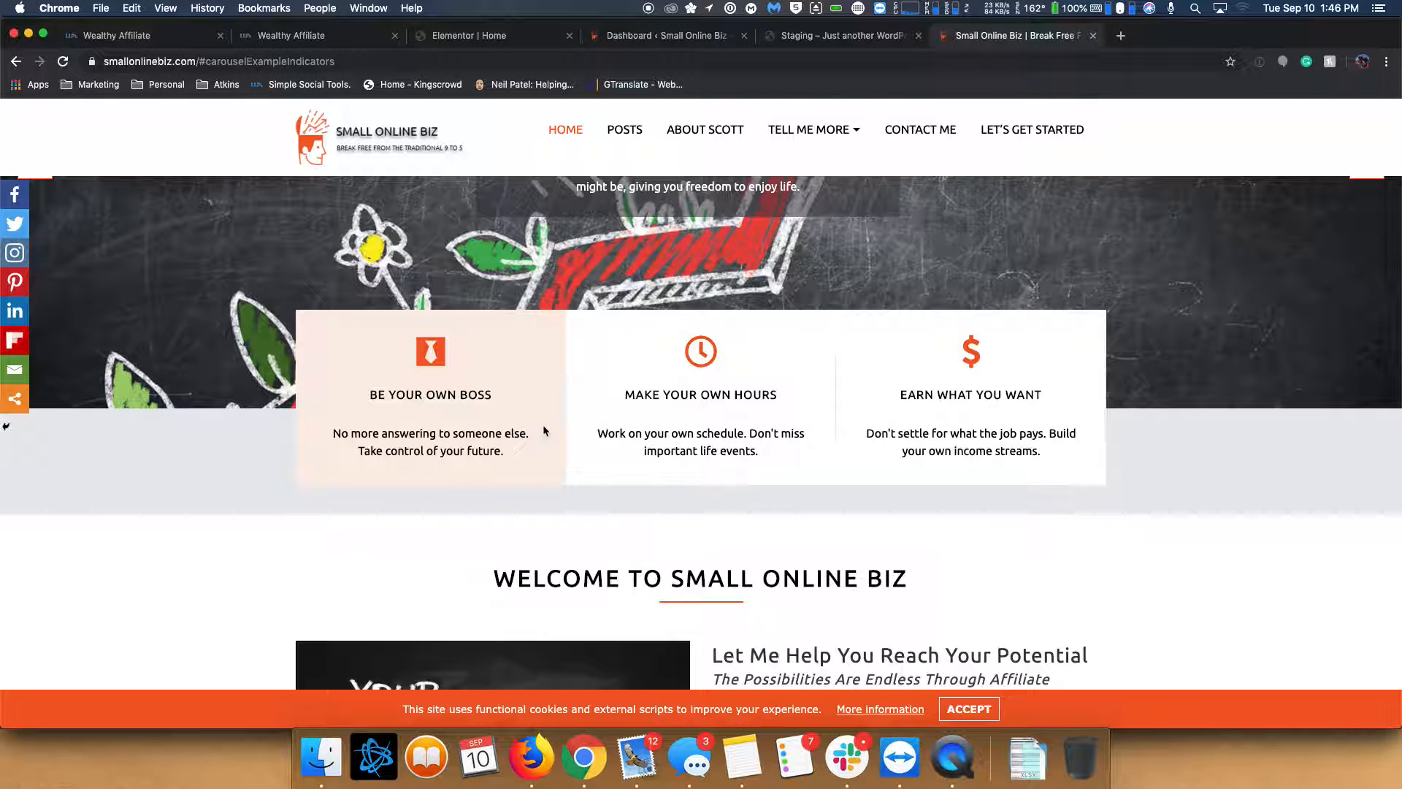
pyautogui.scroll(1, 675, 396)
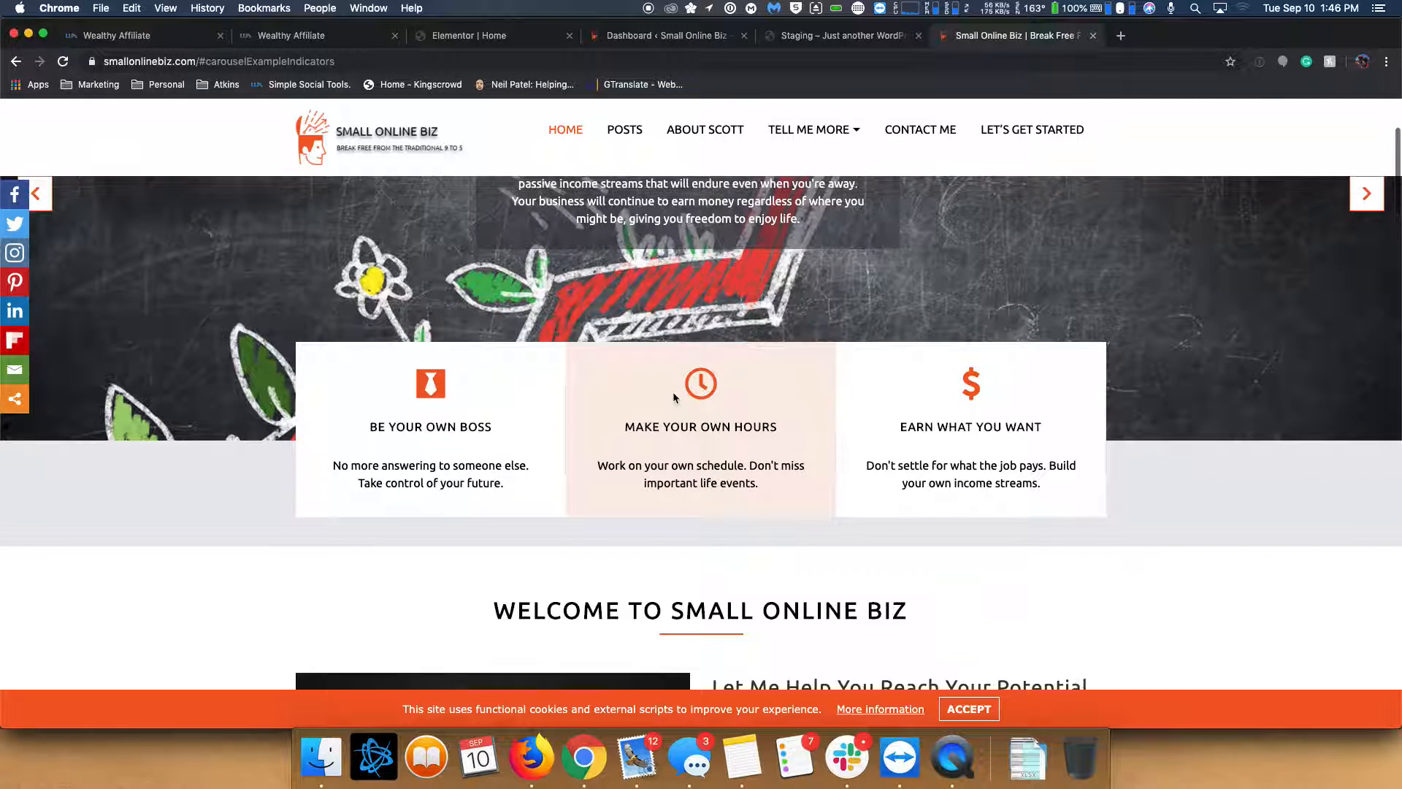